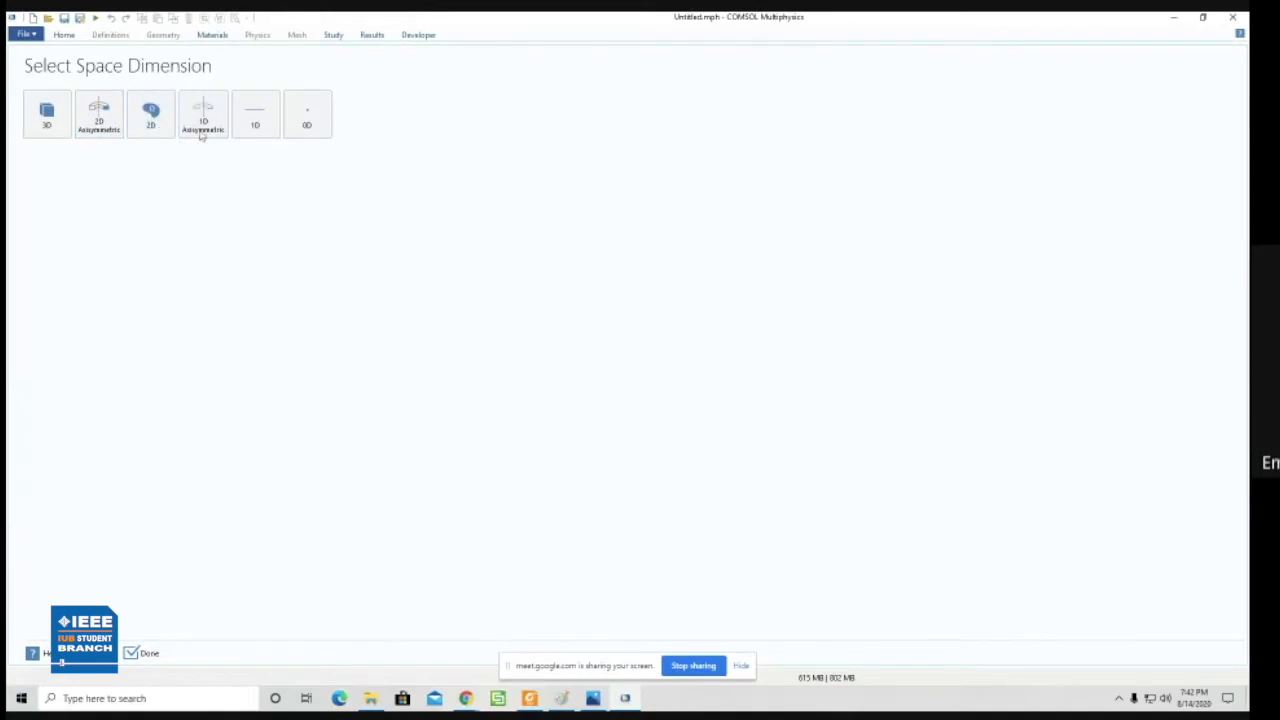
- Set up a 2D model, selecting the Radio Frequency interface Electromagnetic Waves, Frequency Domain, and finish the wizard
left_click(151, 116)
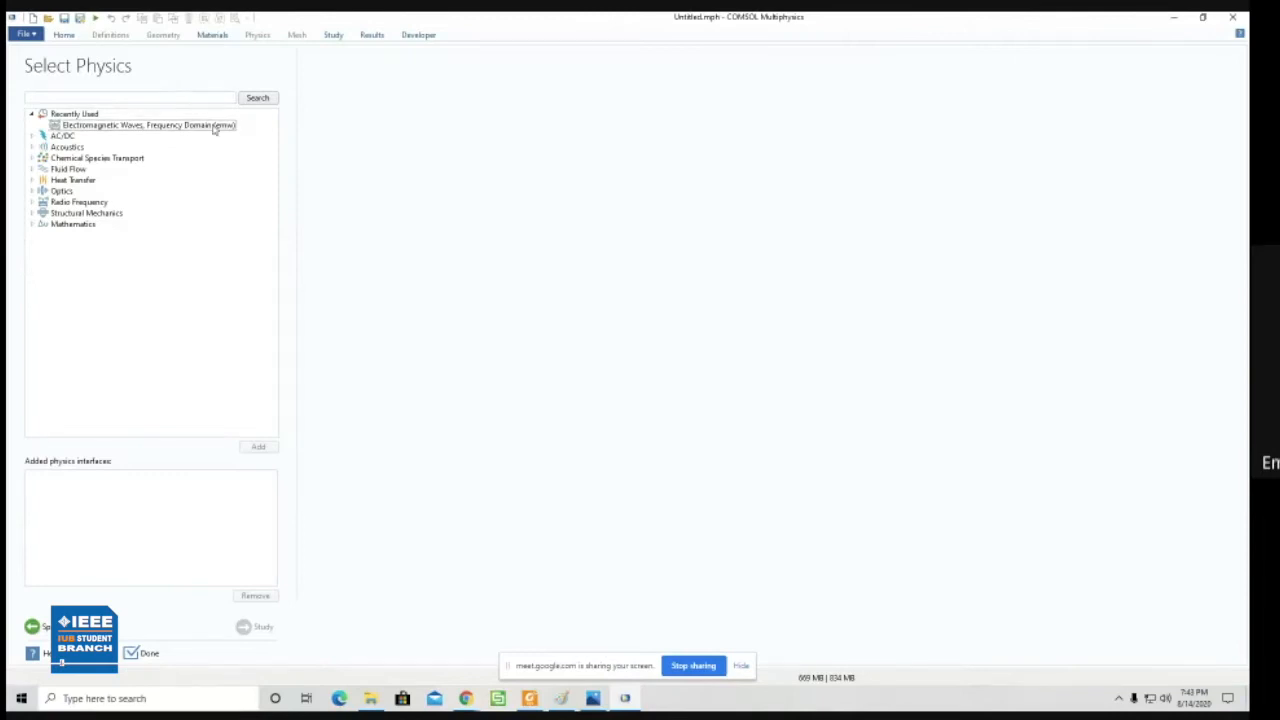
left_click(56, 126)
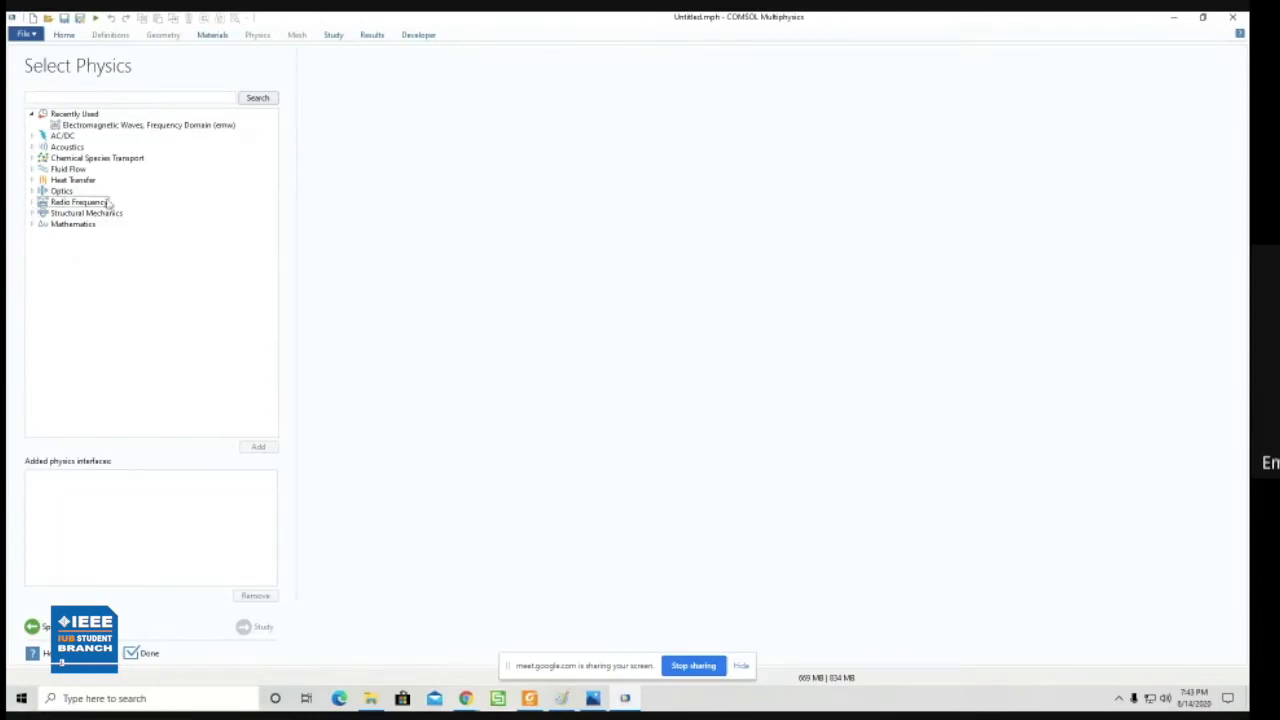
left_click(31, 202)
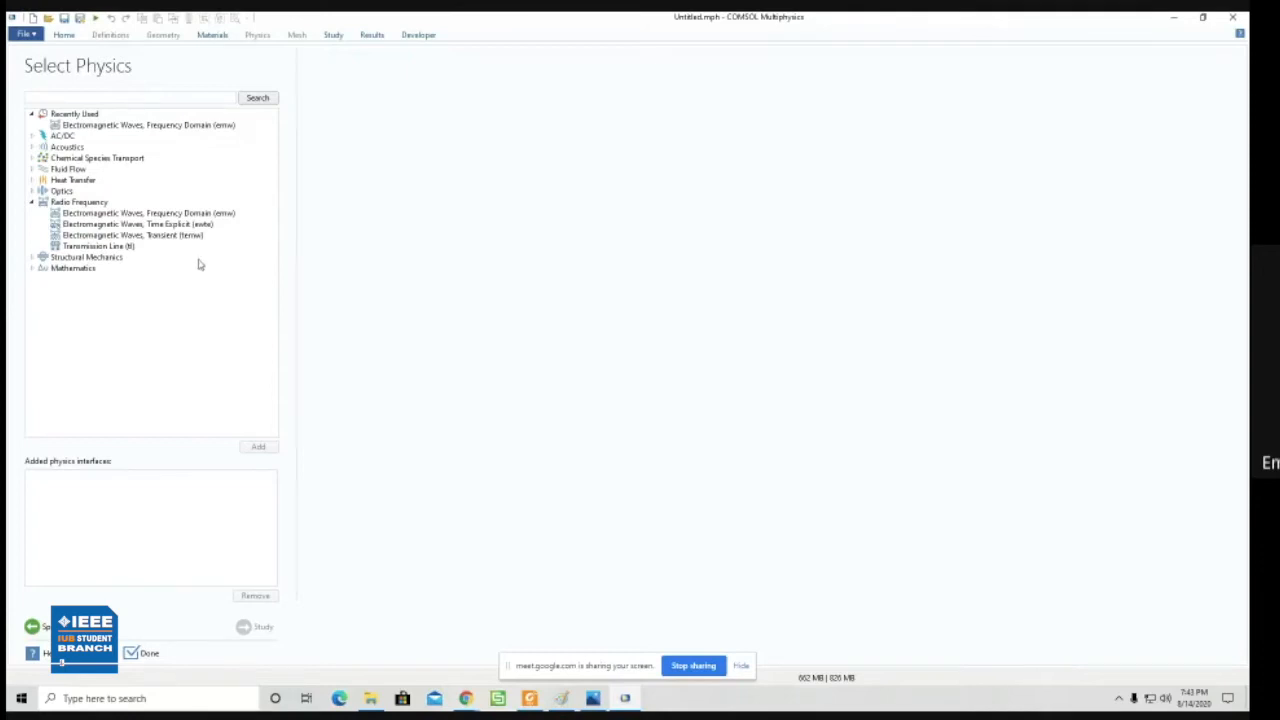
left_click(161, 215)
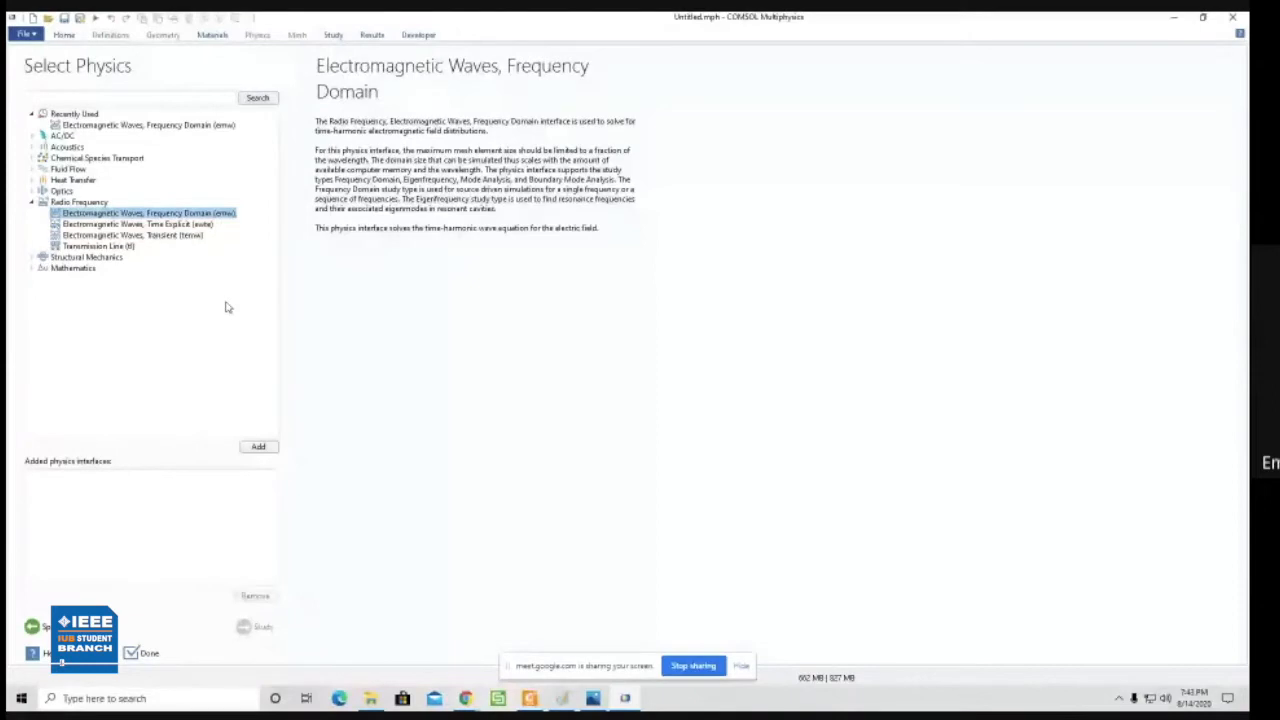
left_click(147, 662)
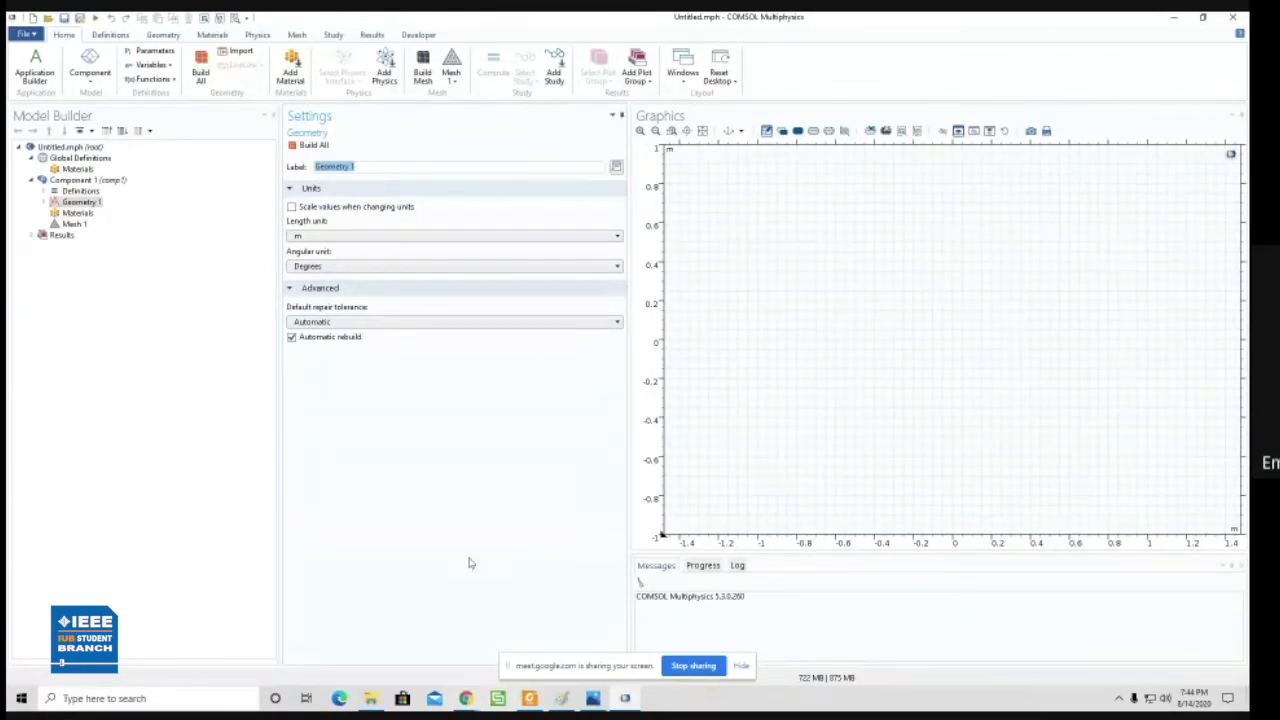
- Switch to Paint and sketch a fiber cross-section with a small circle inside a large one, labelled core and clad
left_click(625, 698)
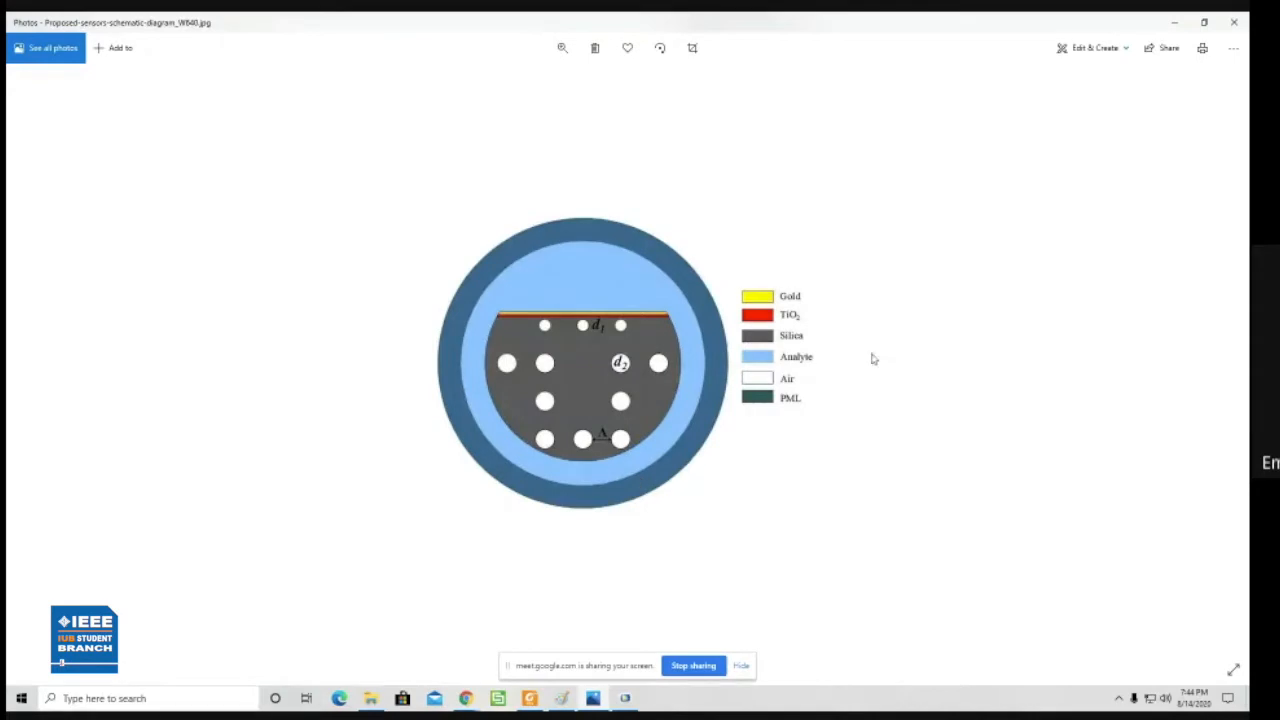
left_click(563, 699)
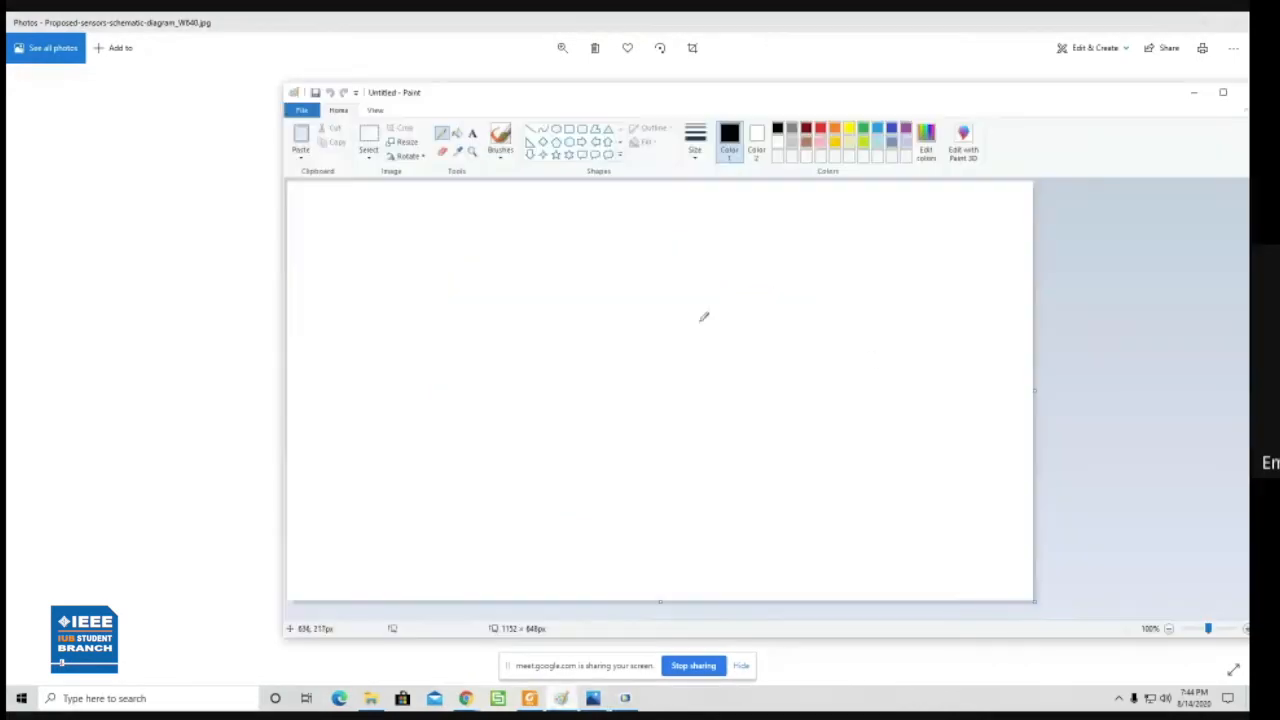
mouse_move(716, 314)
left_mouse_down()
mouse_move(700, 332)
mouse_move(716, 316)
mouse_move(639, 315)
mouse_move(740, 400)
mouse_move(760, 278)
mouse_move(694, 272)
left_mouse_up()
mouse_move(762, 316)
left_mouse_down()
mouse_move(812, 266)
mouse_move(846, 268)
left_mouse_up()
mouse_move(860, 218)
left_mouse_down()
mouse_move(880, 256)
mouse_move(900, 246)
left_mouse_up()
left_click_drag(906, 200, 948, 250)
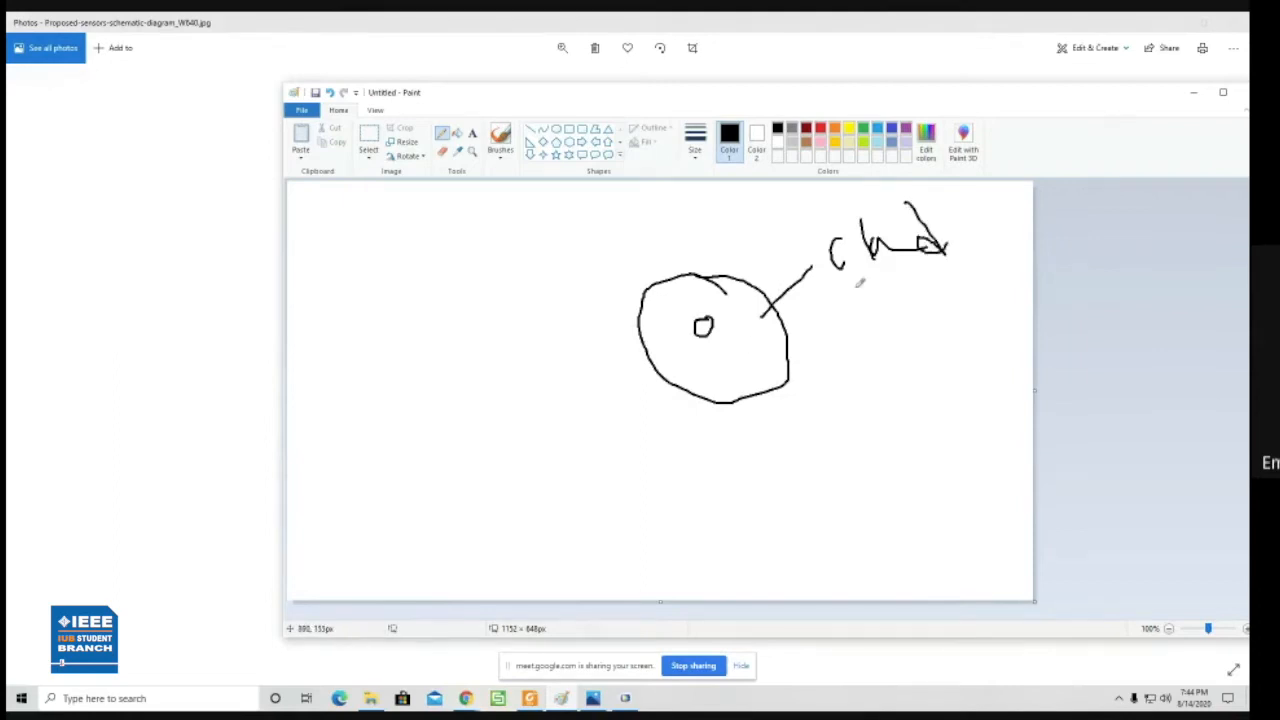
mouse_move(706, 322)
left_mouse_down()
mouse_move(756, 224)
mouse_move(818, 236)
mouse_move(824, 212)
mouse_move(896, 190)
mouse_move(878, 206)
mouse_move(916, 212)
left_mouse_up()
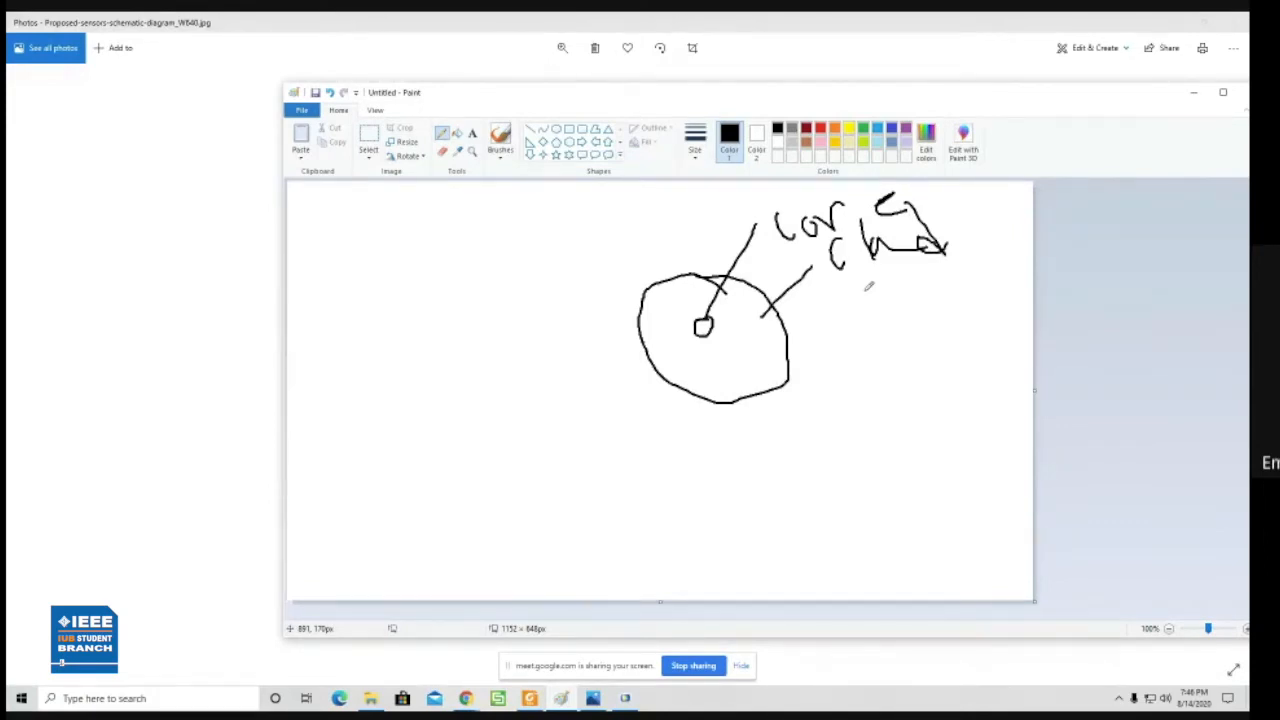
left_click_drag(1040, 97, 960, 110)
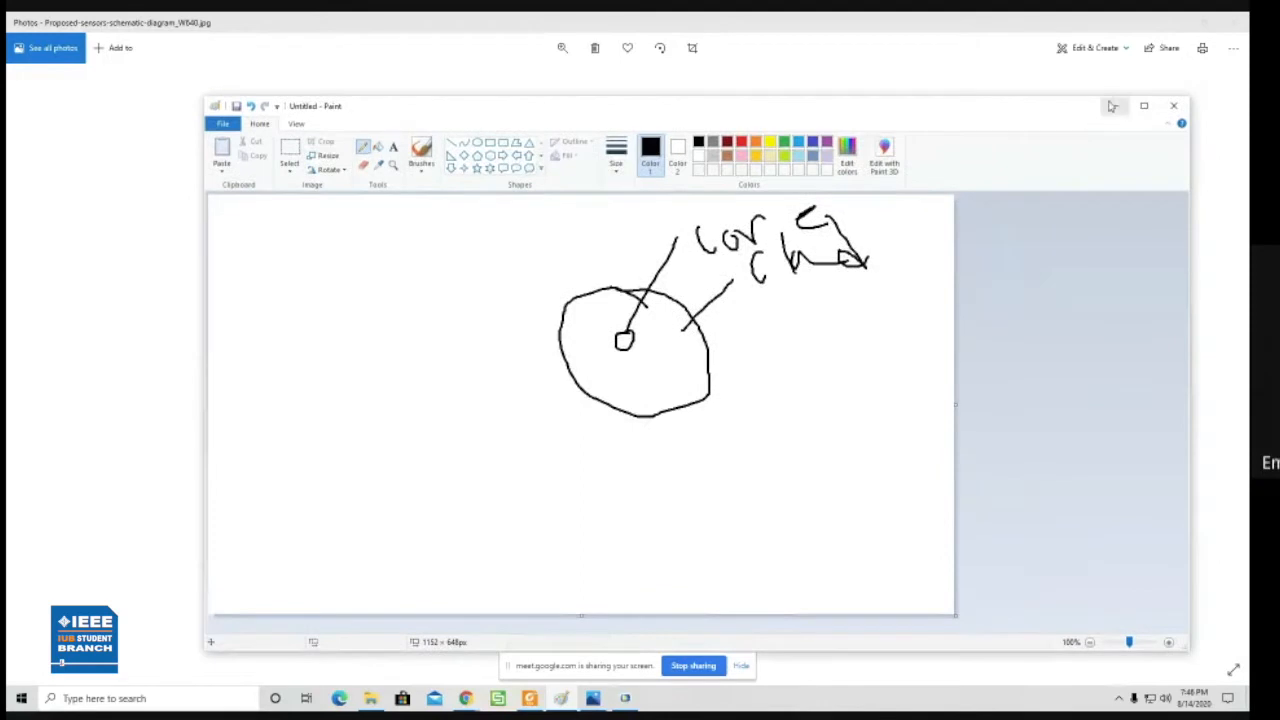
left_click(1114, 106)
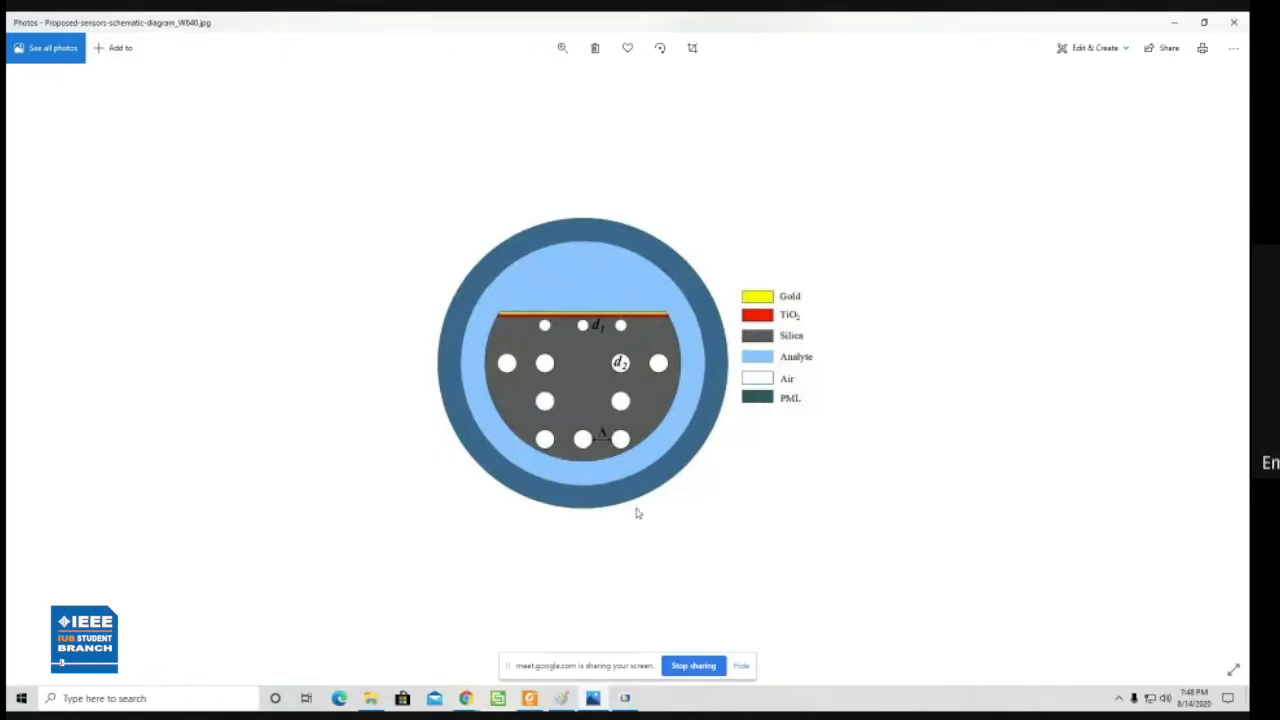
mouse_move(470, 703)
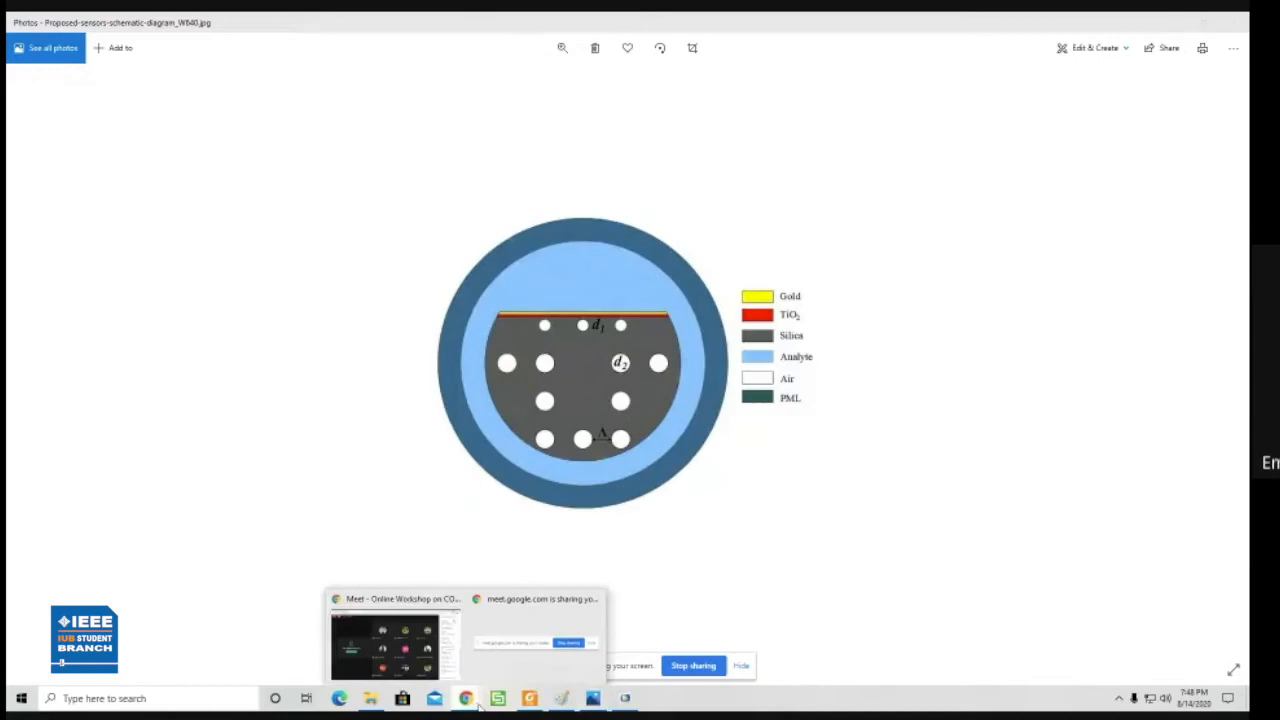
left_click(428, 650)
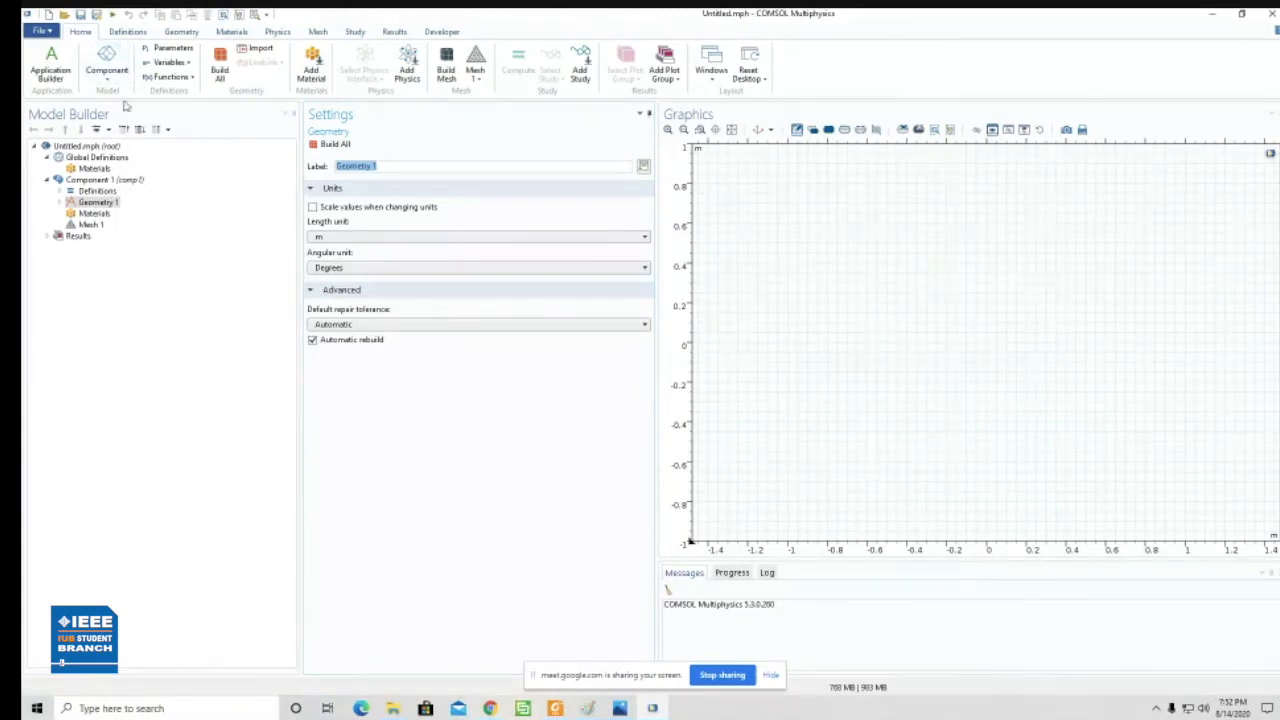
- Look through the geometry options for rectangles and circles, and review the proposed sensor's schematic diagram
left_click(182, 32)
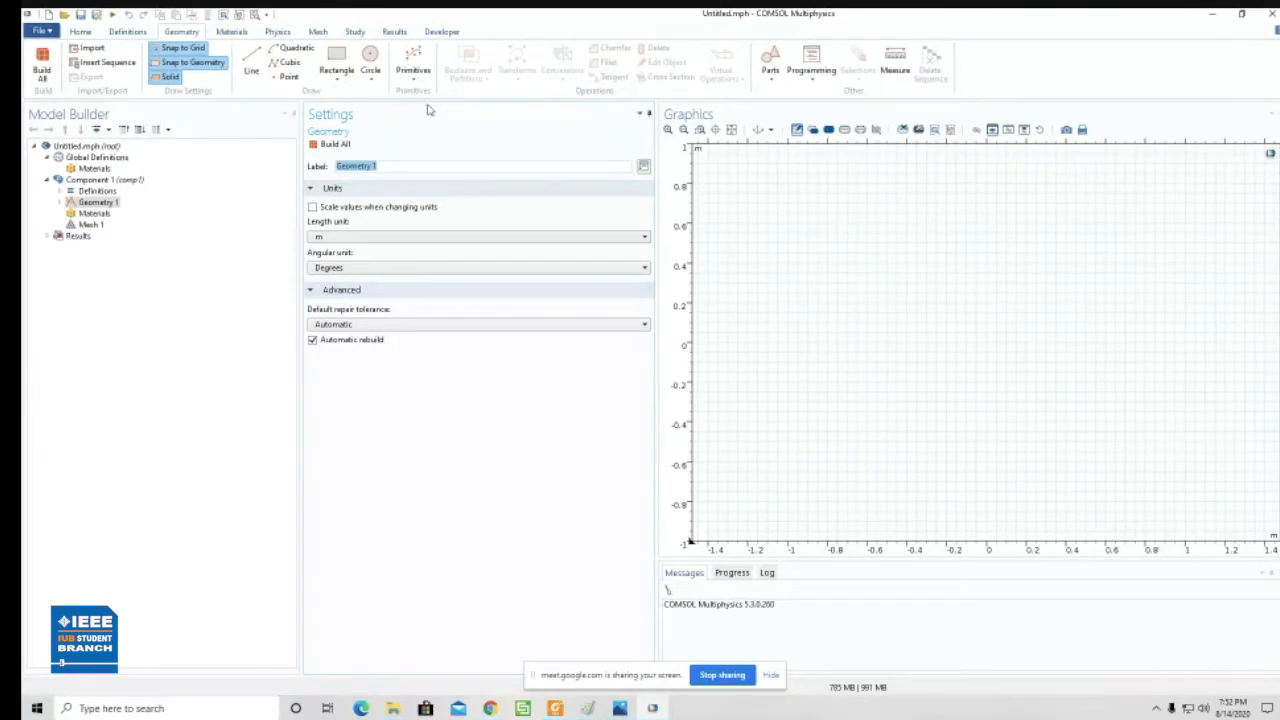
left_click(340, 80)
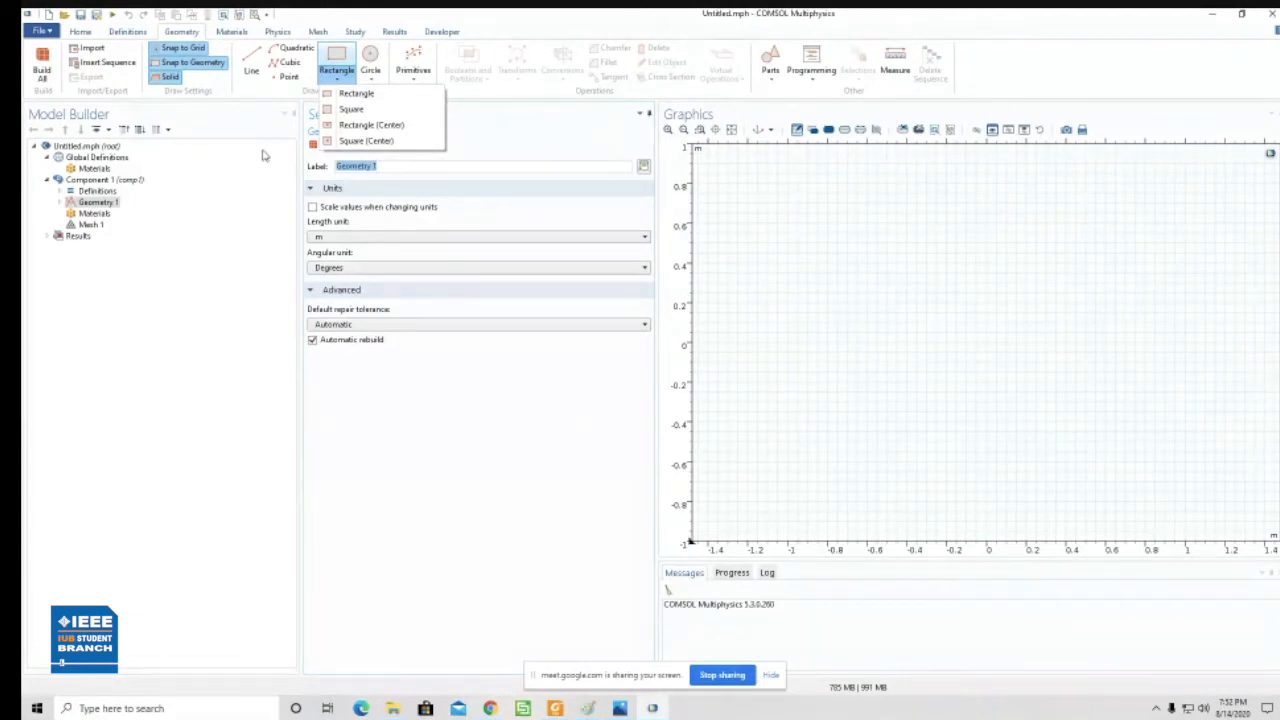
left_click(372, 80)
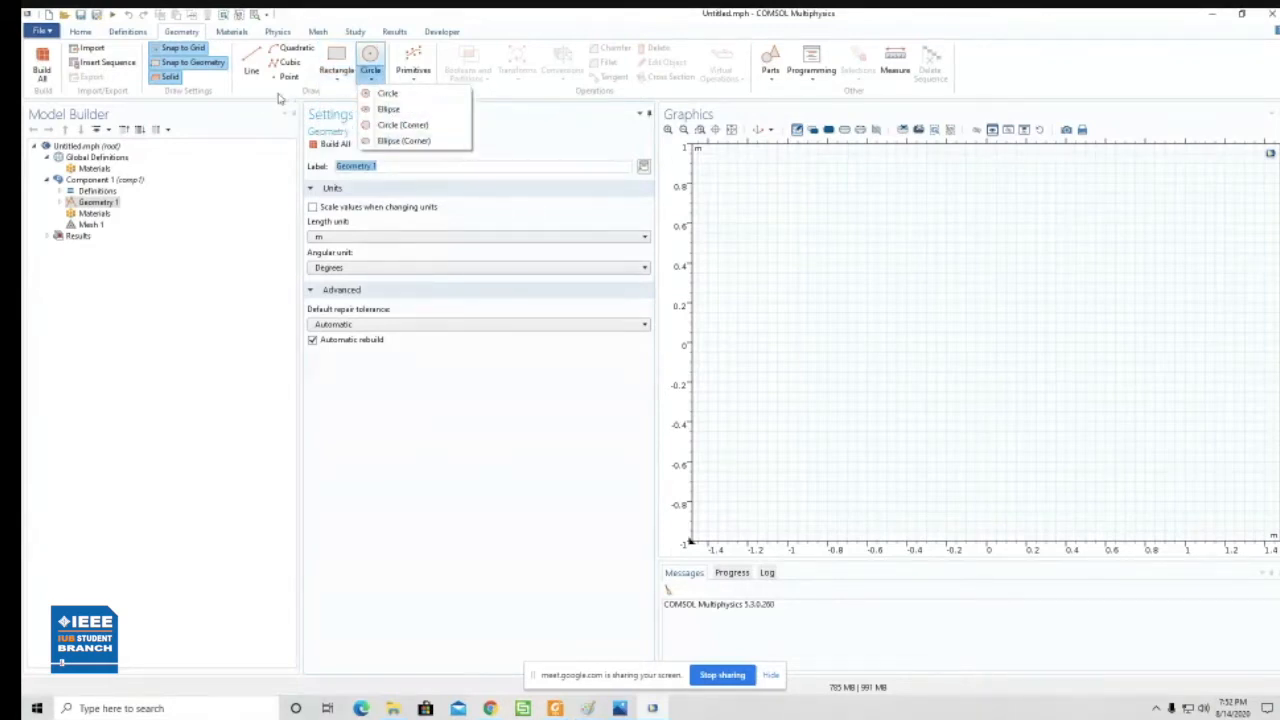
left_click(249, 62)
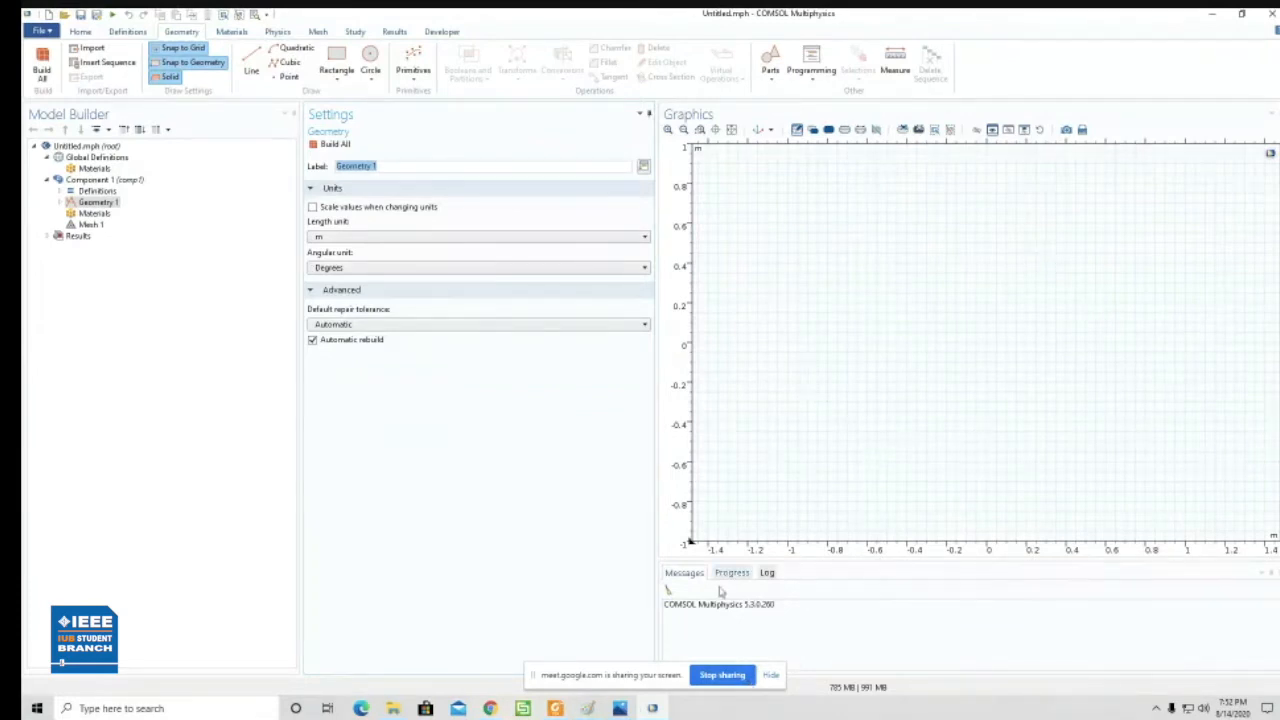
left_click(619, 708)
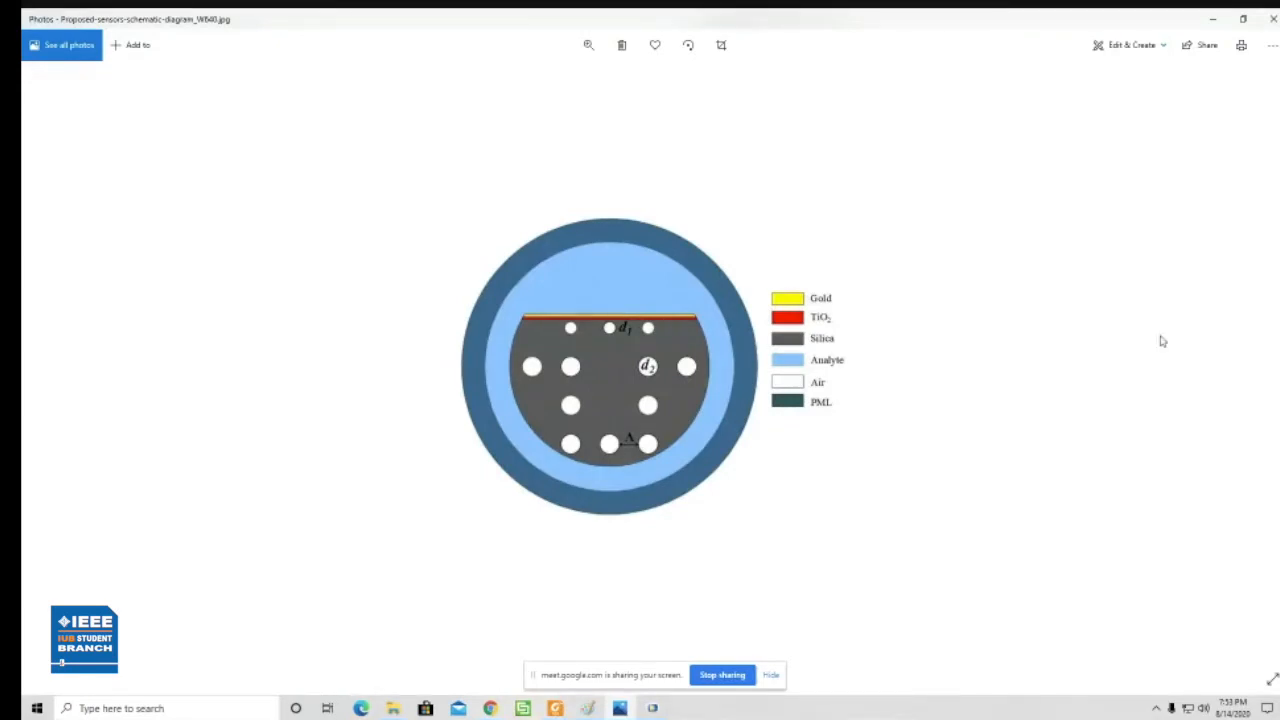
left_click(1217, 20)
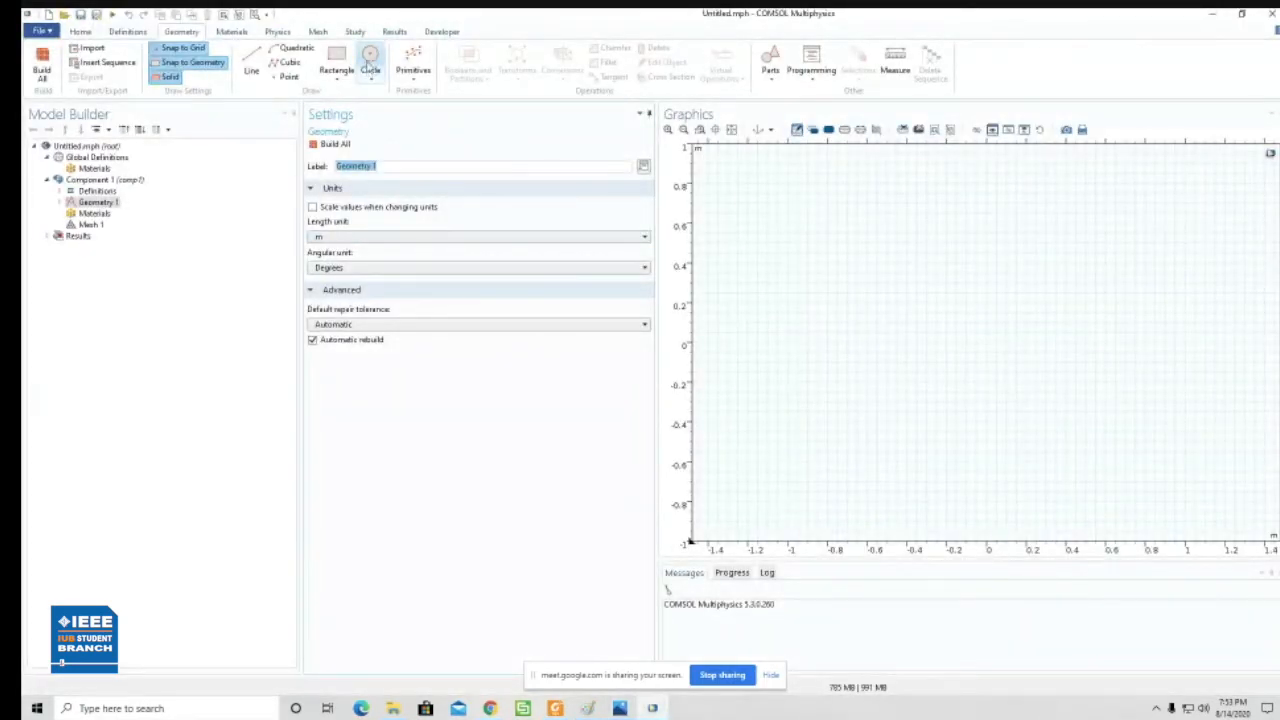
- Draw a circle with a radius of about 0.1 m centred at about x -1, y 0.45
left_click(372, 58)
left_click(373, 58)
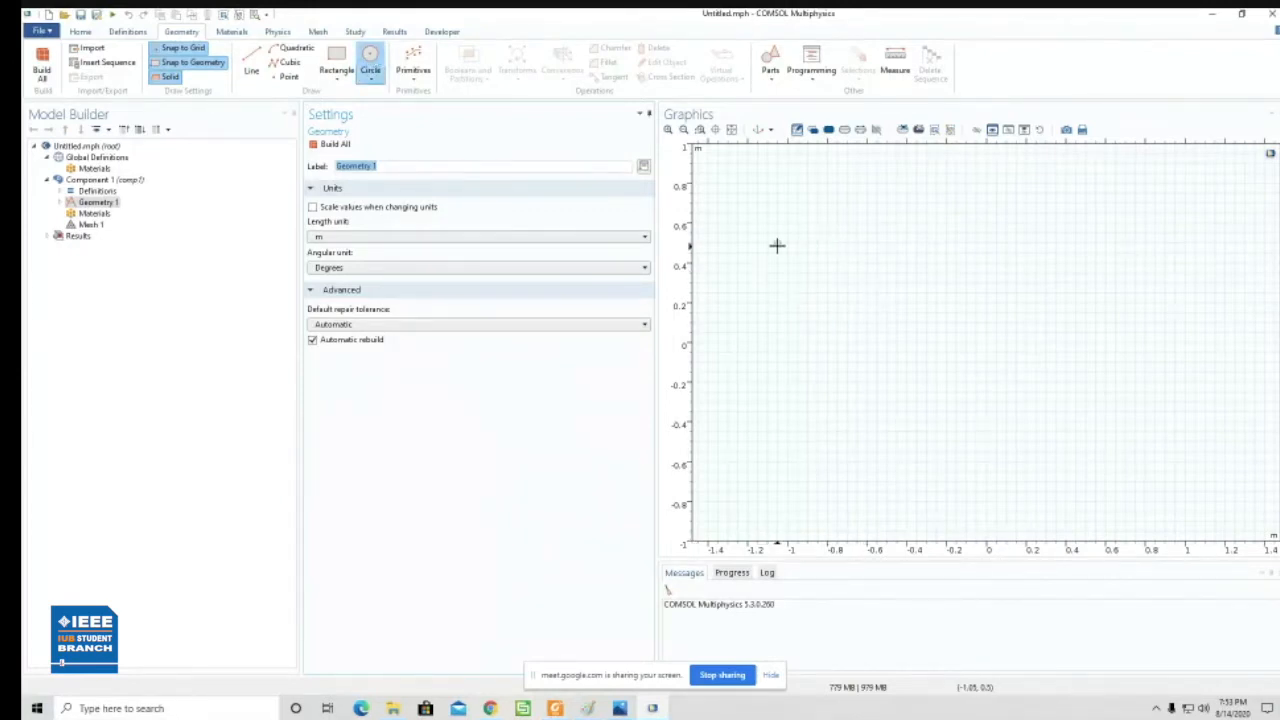
left_click_drag(787, 258, 811, 271)
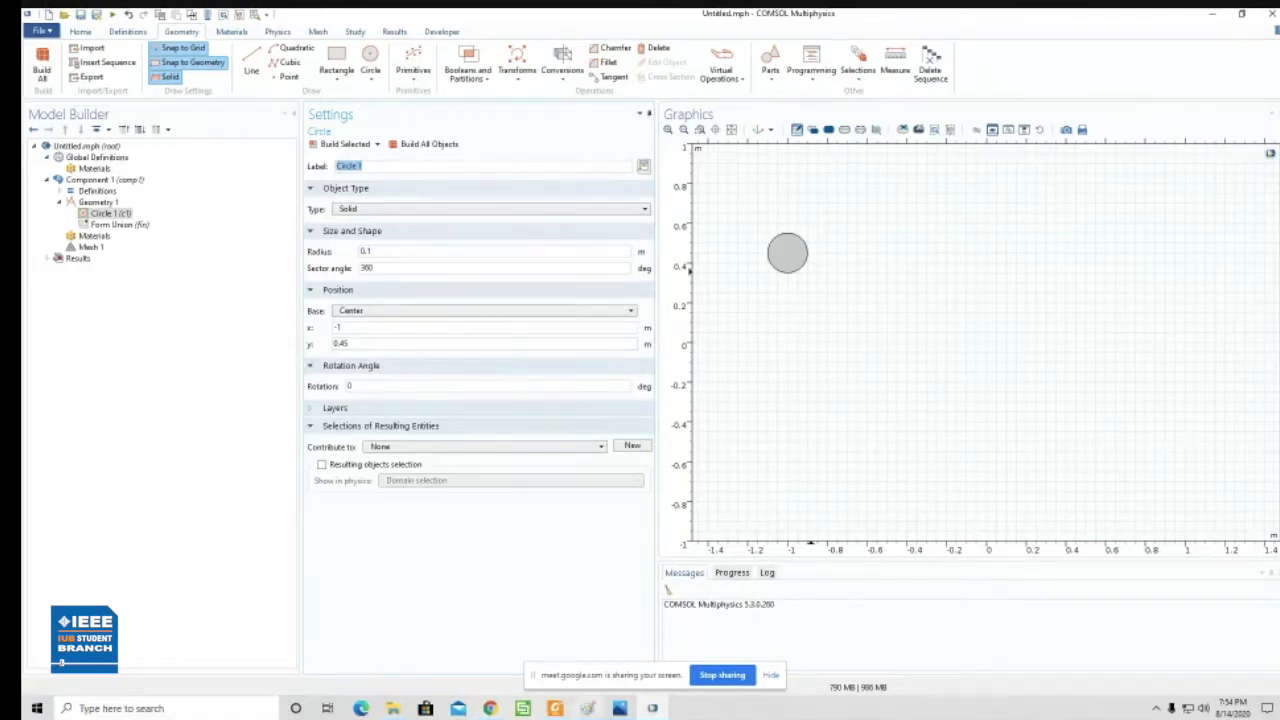
- Switch to Paint and roughly erase the core and cladding sketch
left_click(586, 708)
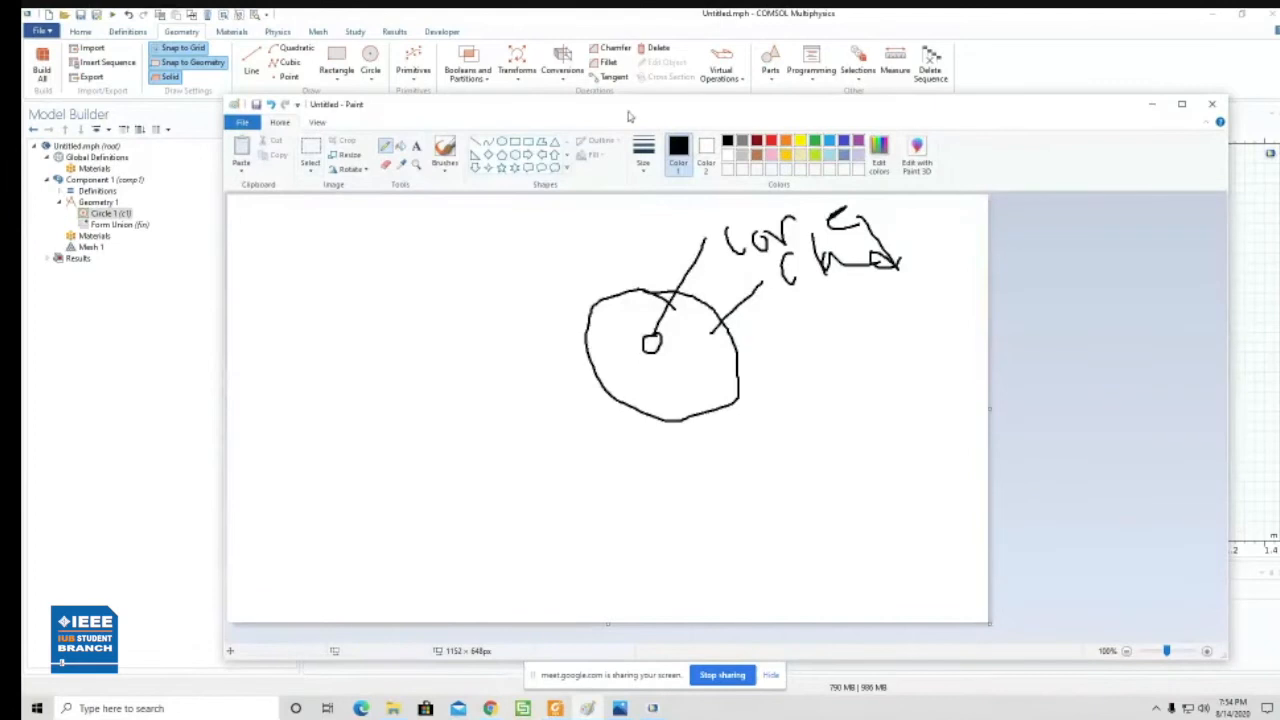
left_click(1182, 105)
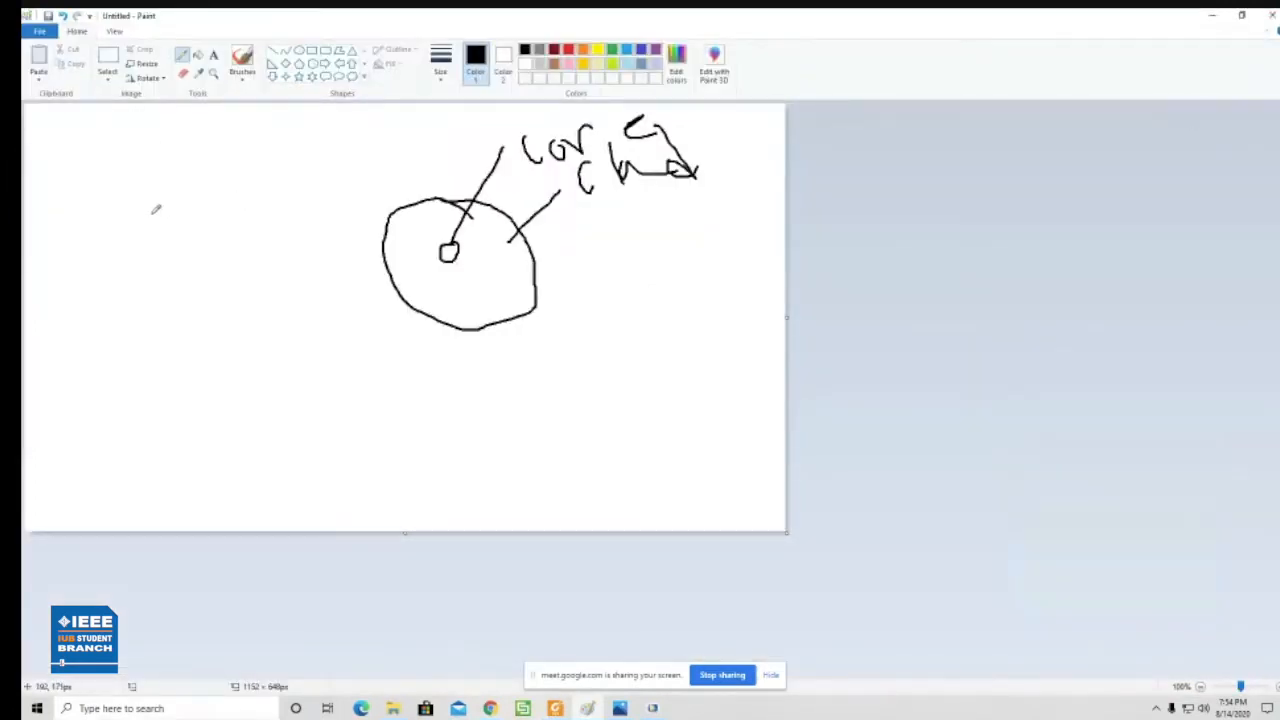
left_click(125, 182)
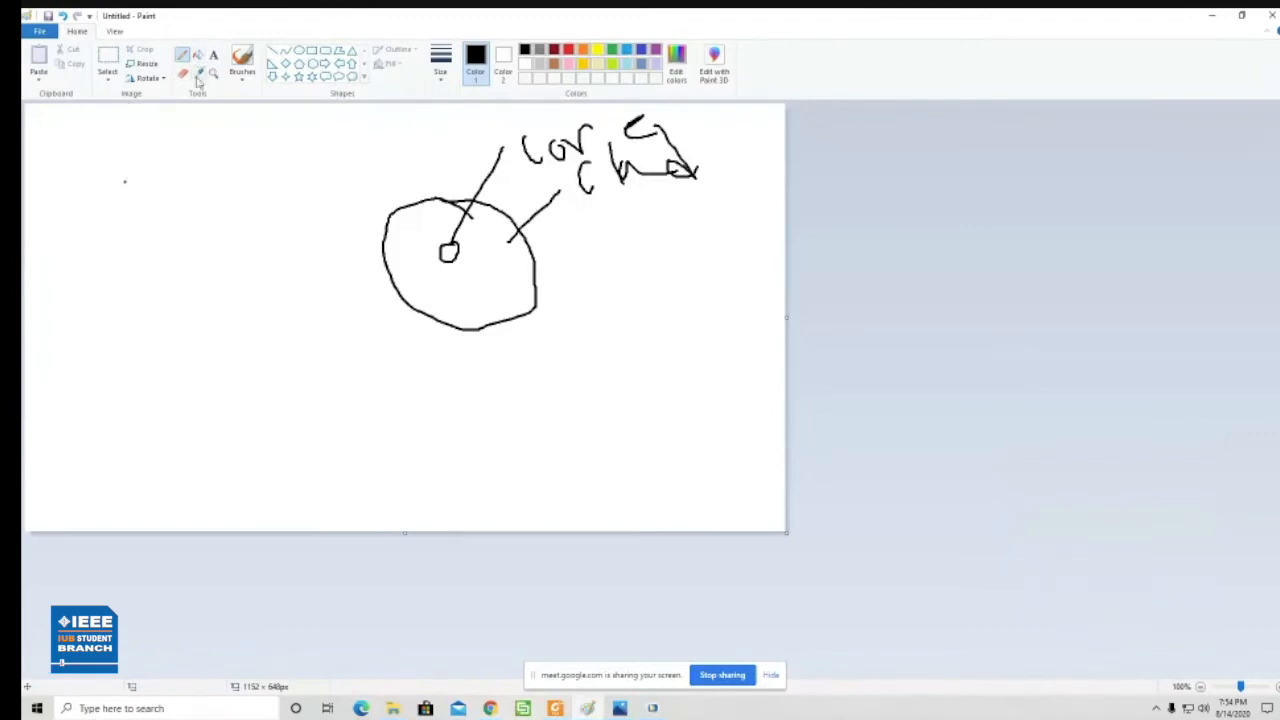
left_click(183, 74)
mouse_move(537, 302)
left_mouse_down()
mouse_move(521, 110)
mouse_move(443, 180)
mouse_move(605, 162)
mouse_move(626, 210)
mouse_move(456, 340)
mouse_move(709, 314)
mouse_move(257, 303)
mouse_move(375, 233)
mouse_move(493, 253)
mouse_move(349, 414)
mouse_move(386, 417)
mouse_move(409, 163)
mouse_move(383, 297)
left_mouse_up()
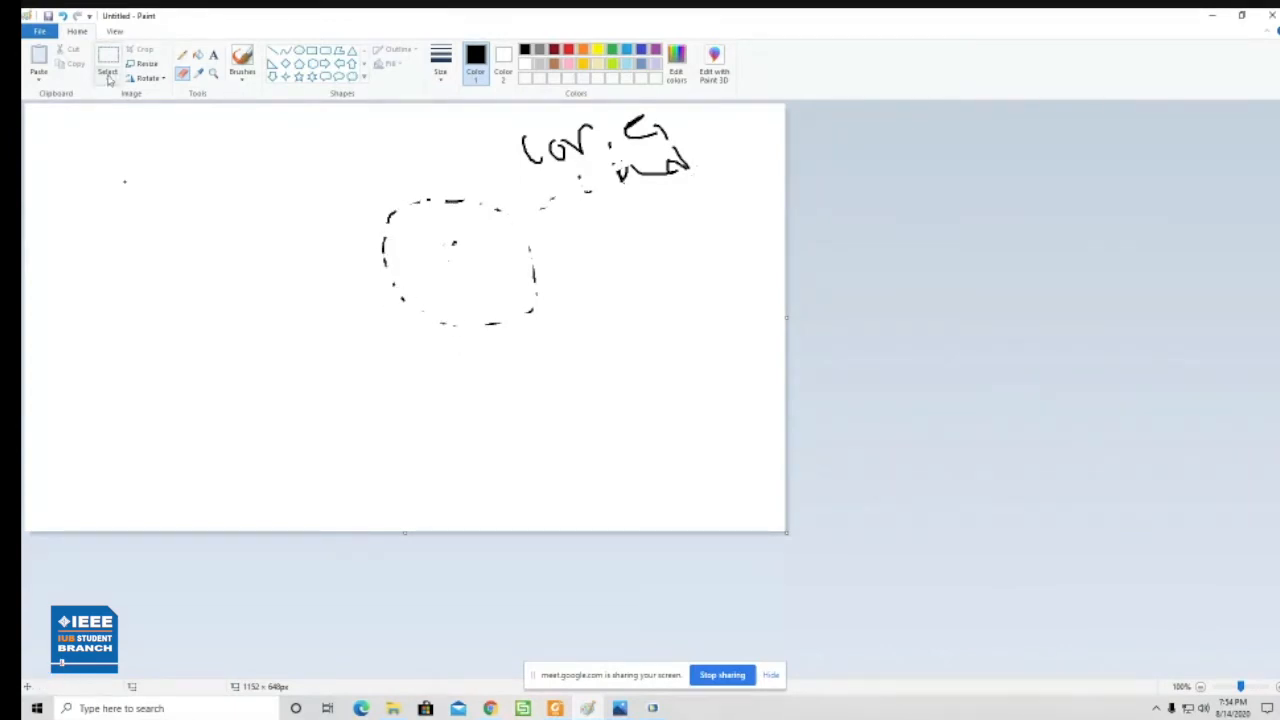
- Draw two crossing coordinate axes on the free part of the canvas and label their positive ends X and Y
left_click(182, 55)
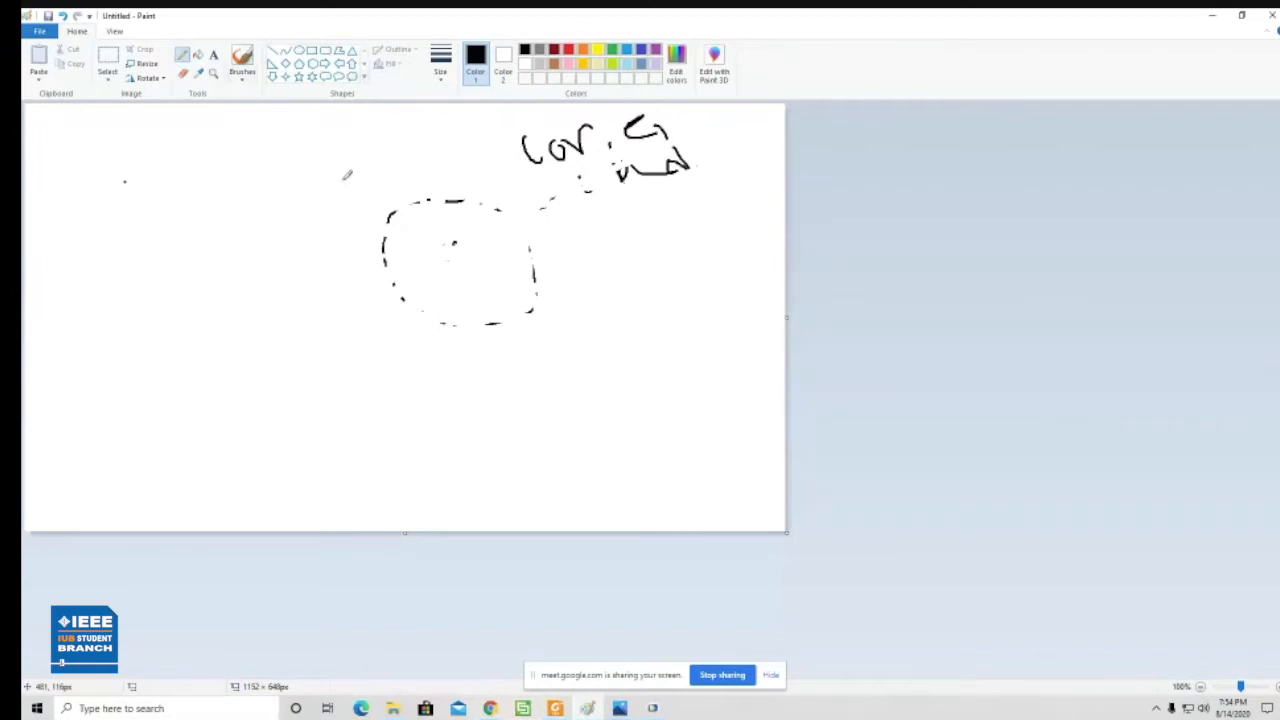
left_click_drag(129, 196, 234, 442)
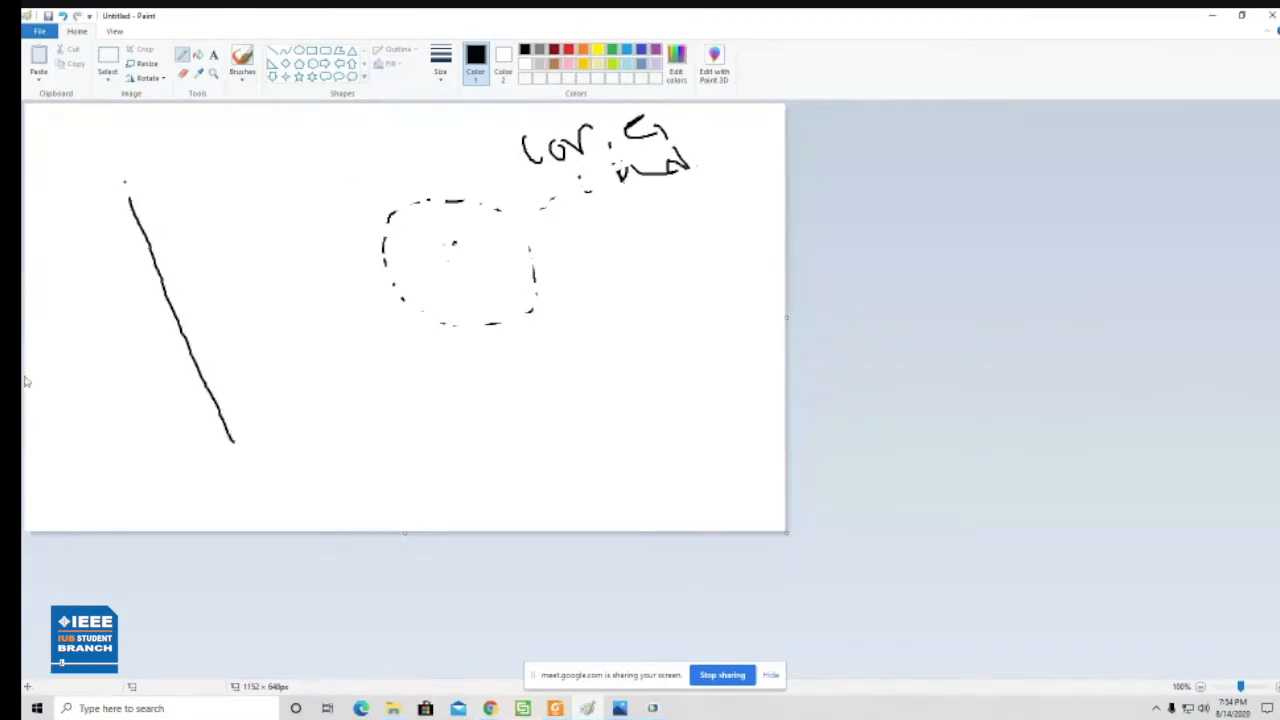
mouse_move(60, 368)
left_mouse_down()
mouse_move(352, 284)
mouse_move(369, 344)
left_mouse_up()
left_click_drag(358, 305, 410, 333)
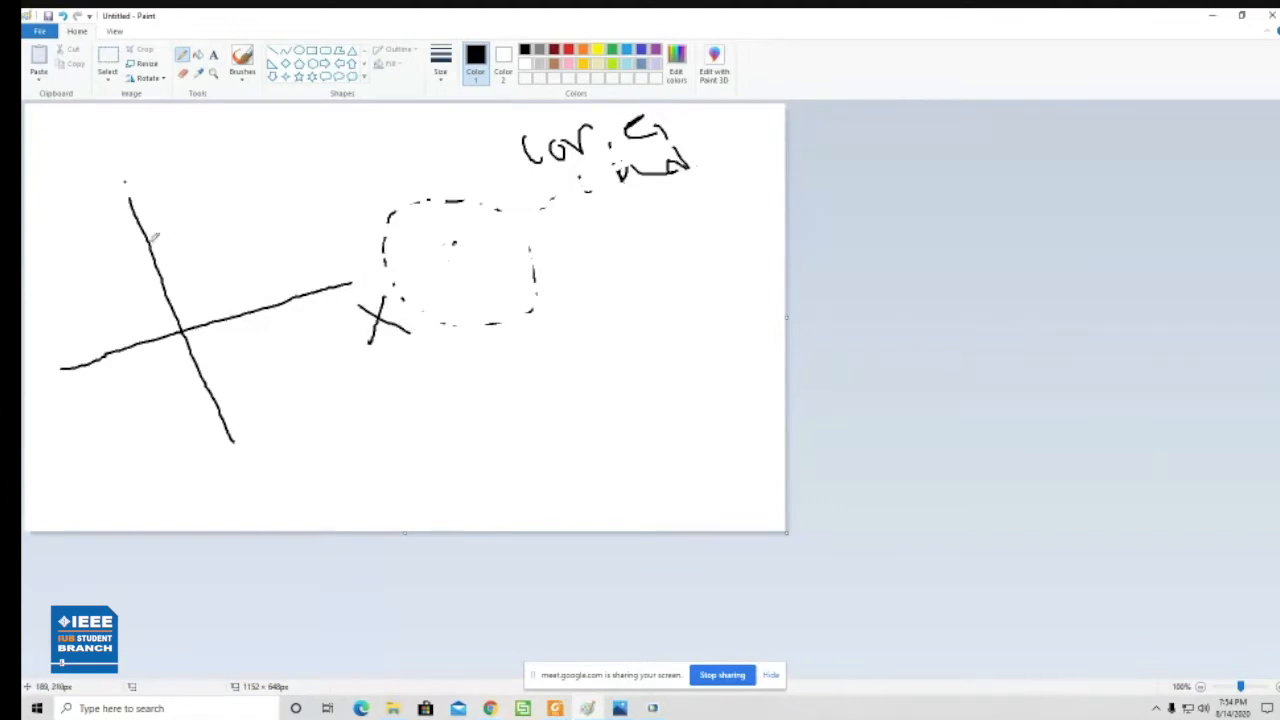
left_click_drag(124, 180, 174, 152)
left_click_drag(168, 198, 186, 246)
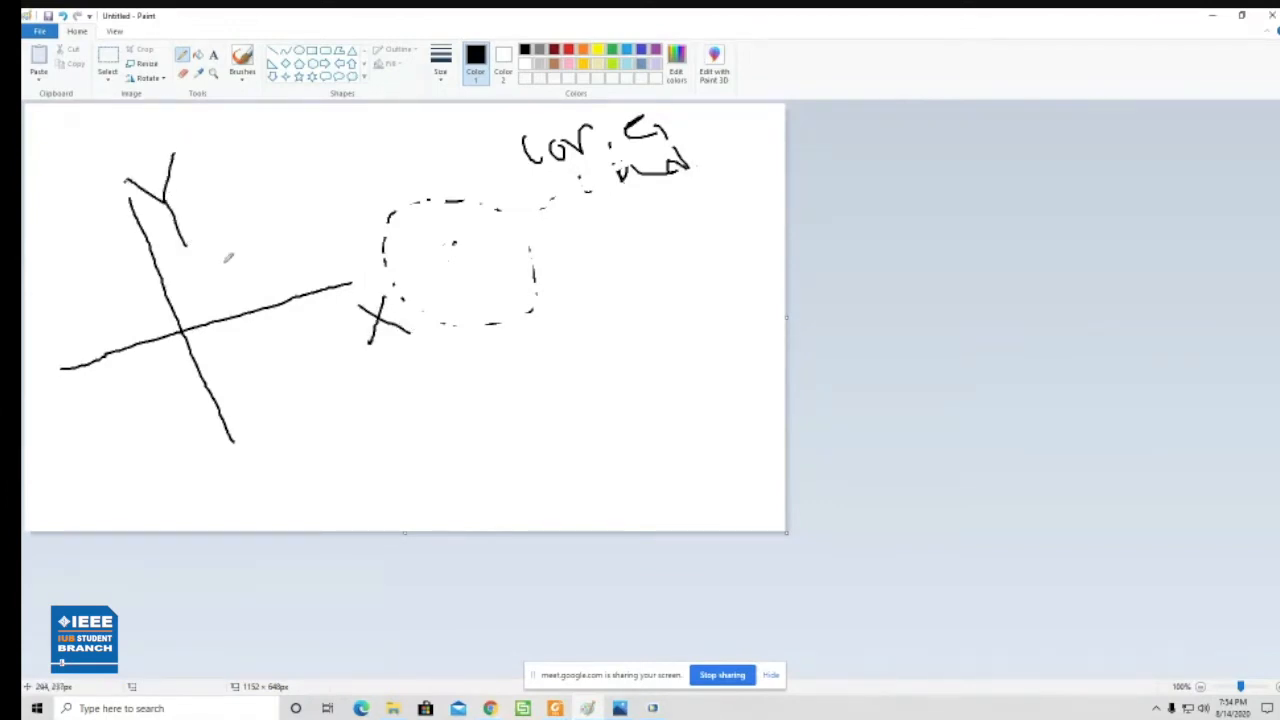
- Label the lower axis end -X and the left one -Y, mark the origin 0, and draw a small circle with a cross
mouse_move(240, 502)
left_mouse_down()
mouse_move(288, 477)
mouse_move(333, 482)
left_mouse_up()
left_click_drag(46, 431, 84, 421)
left_click_drag(95, 396, 117, 442)
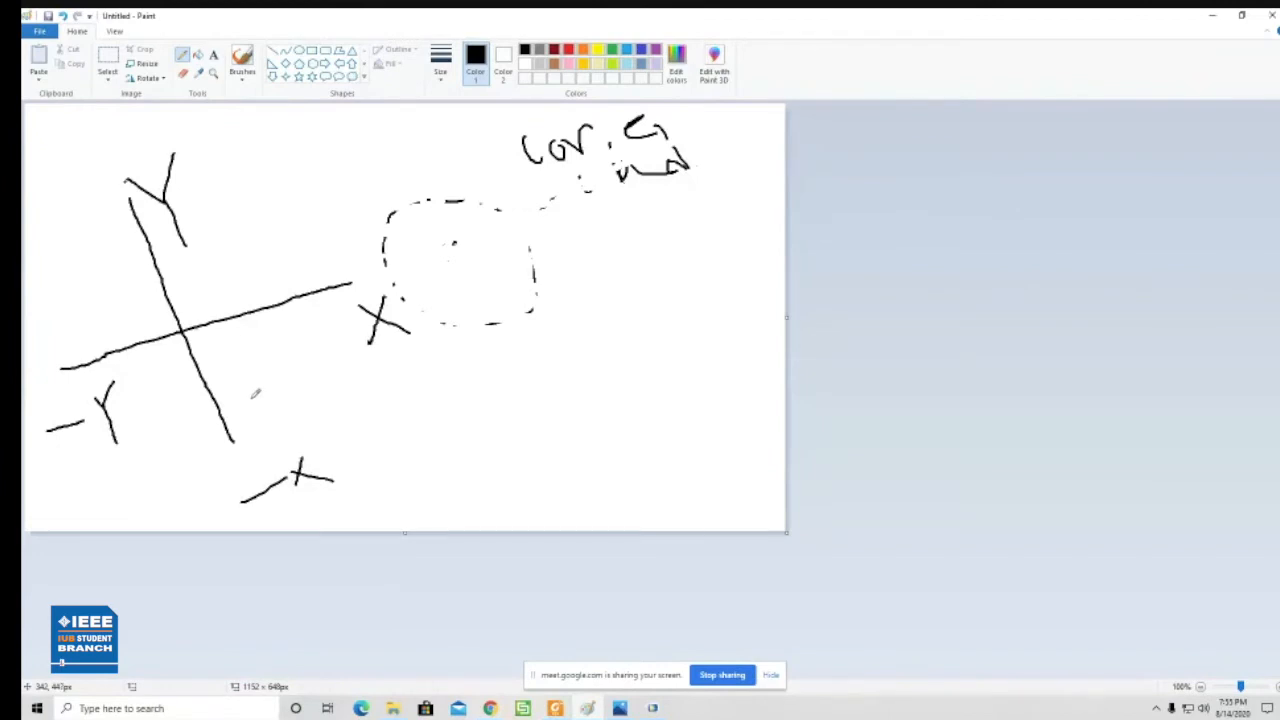
mouse_move(199, 338)
left_mouse_down()
mouse_move(212, 345)
mouse_move(214, 328)
mouse_move(199, 340)
mouse_move(212, 344)
mouse_move(212, 328)
left_mouse_up()
mouse_move(296, 166)
left_mouse_down()
mouse_move(294, 204)
mouse_move(311, 184)
mouse_move(343, 185)
mouse_move(270, 190)
mouse_move(334, 187)
mouse_move(298, 158)
left_mouse_up()
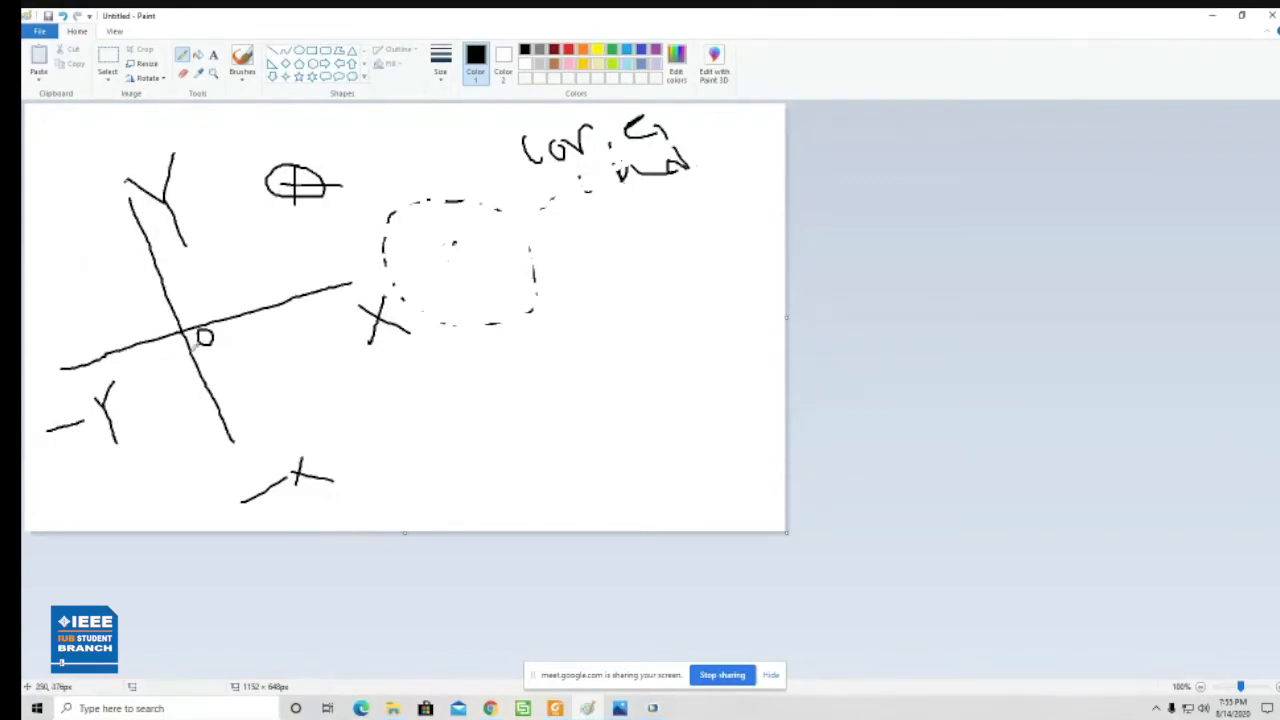
- Correct the negative labels to -X on the horizontal axis and -Y on the vertical one, and return to COMSOL
left_click_drag(100, 400, 72, 393)
left_click_drag(298, 462, 325, 512)
left_click_drag(113, 384, 93, 455)
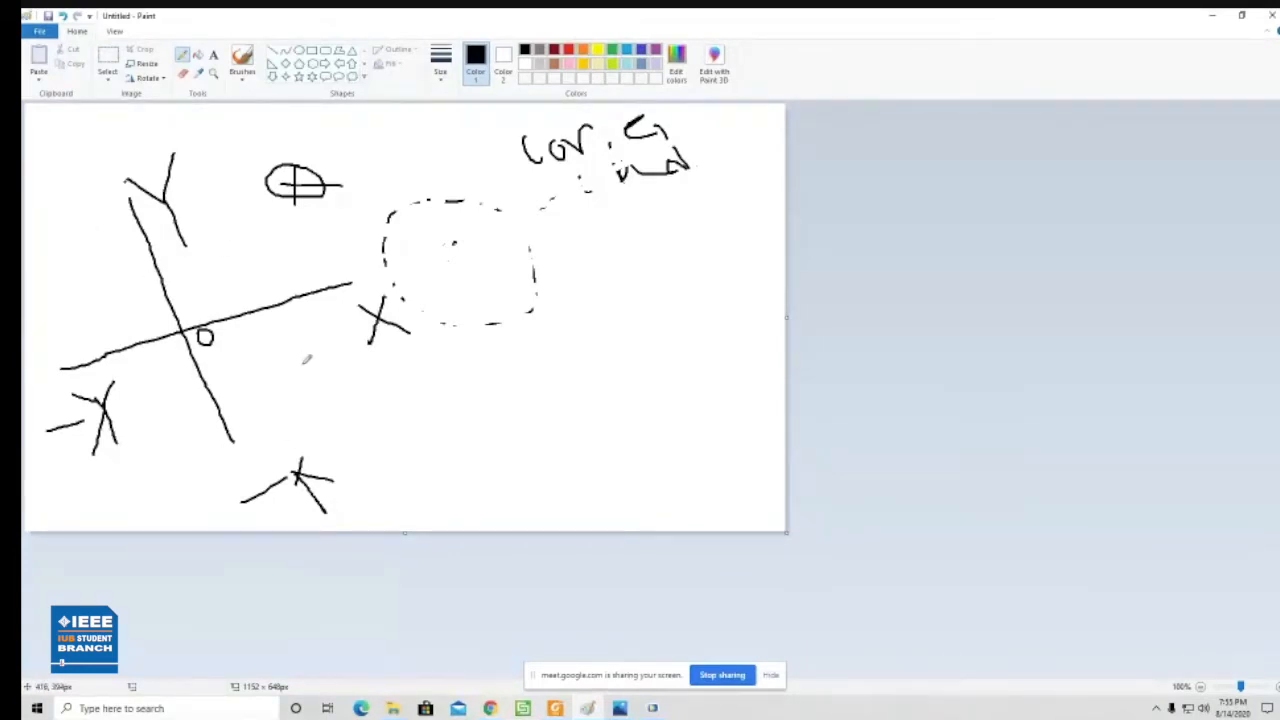
left_click(1212, 16)
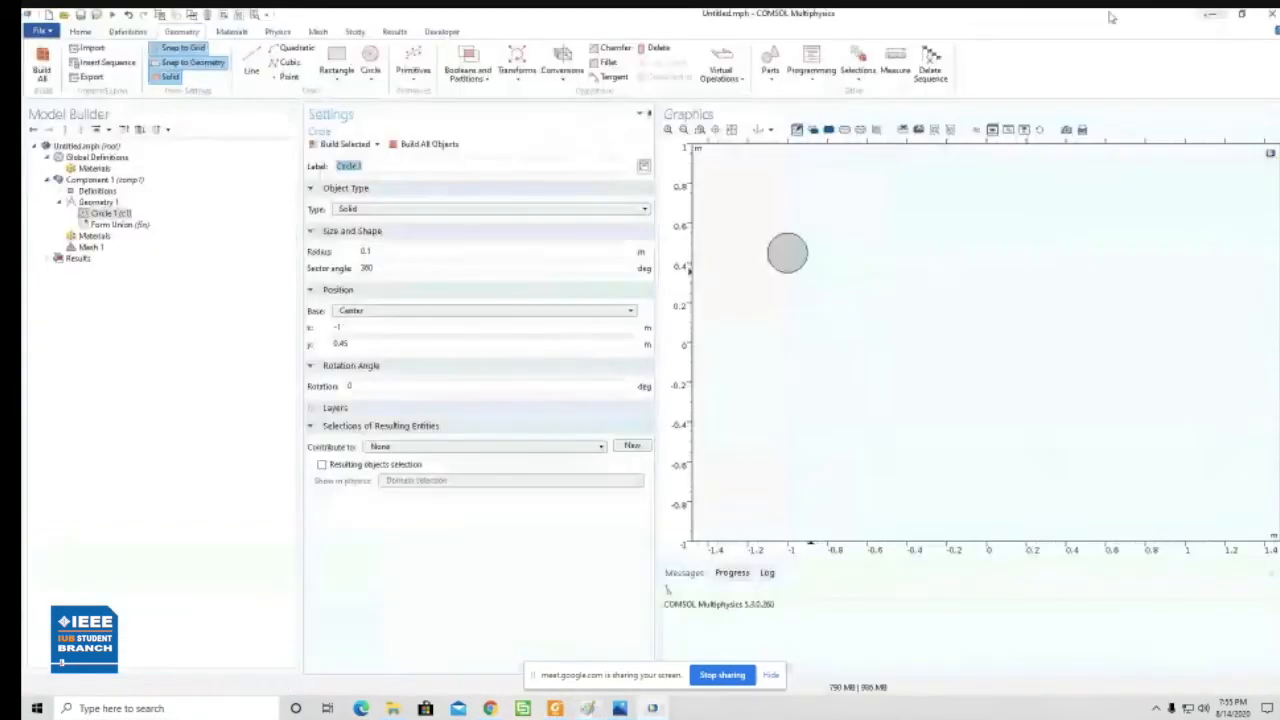
- Set the circle's radius to 0.1[um] and build it
left_click(400, 254)
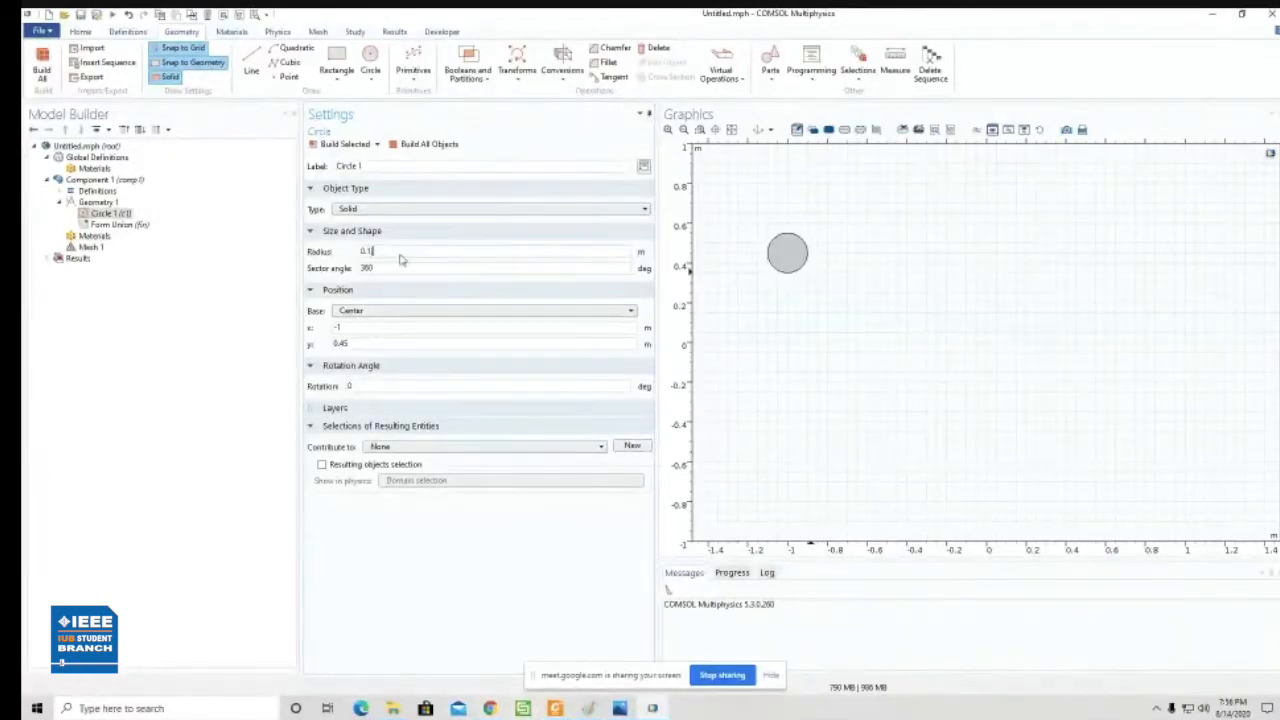
type("[um")
left_click(343, 147)
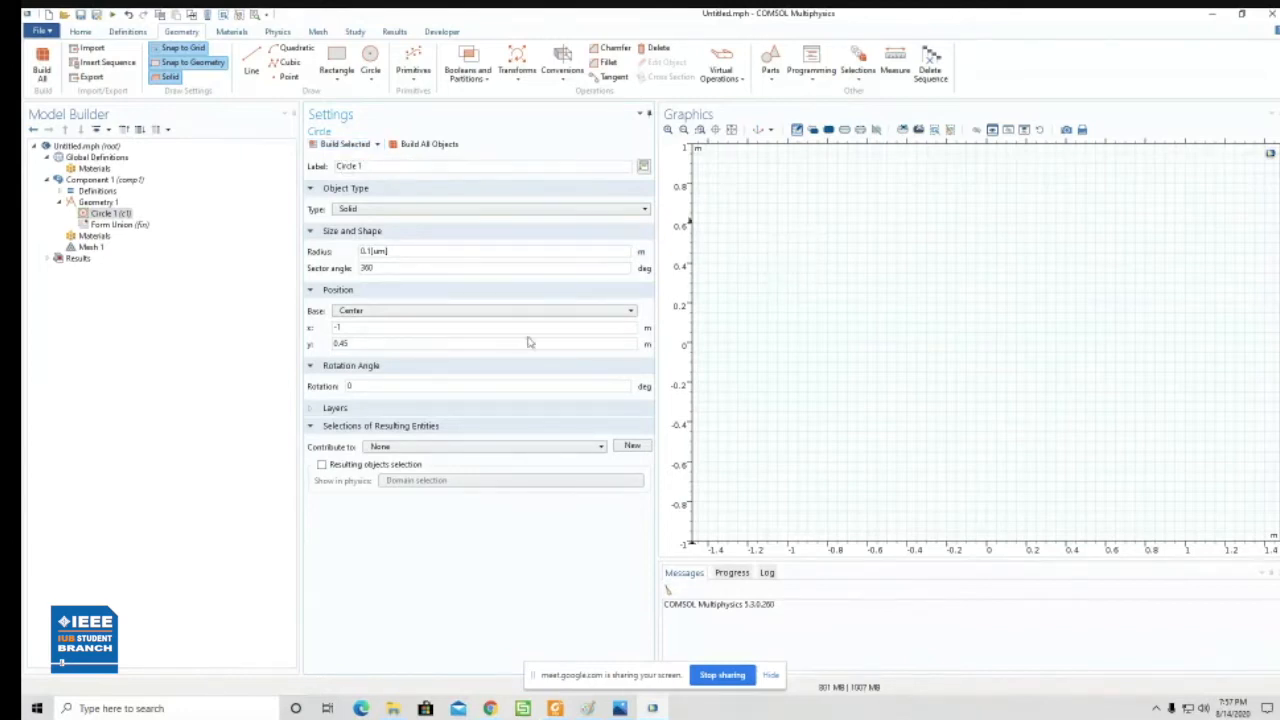
- Set the circle's radius to 0.5[um] and rebuild all objects
left_click(733, 130)
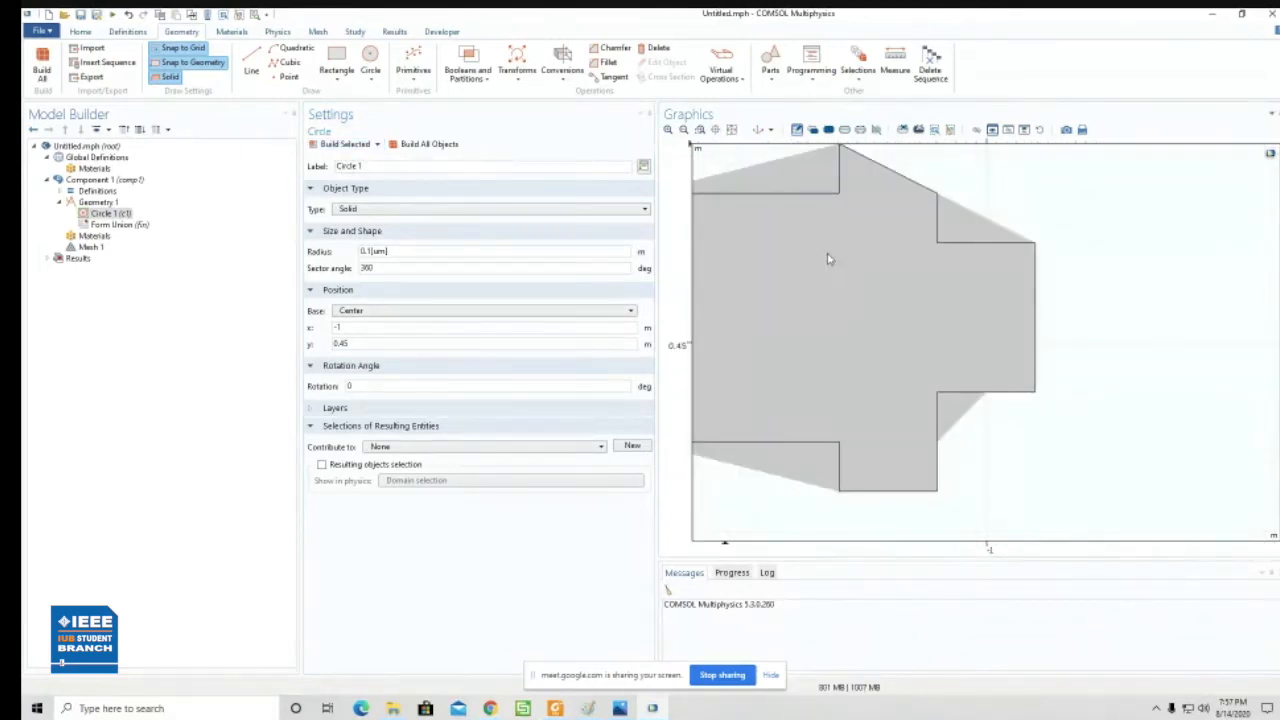
left_click(370, 251)
key("BackSpace")
type("3")
left_click(420, 145)
left_click(731, 130)
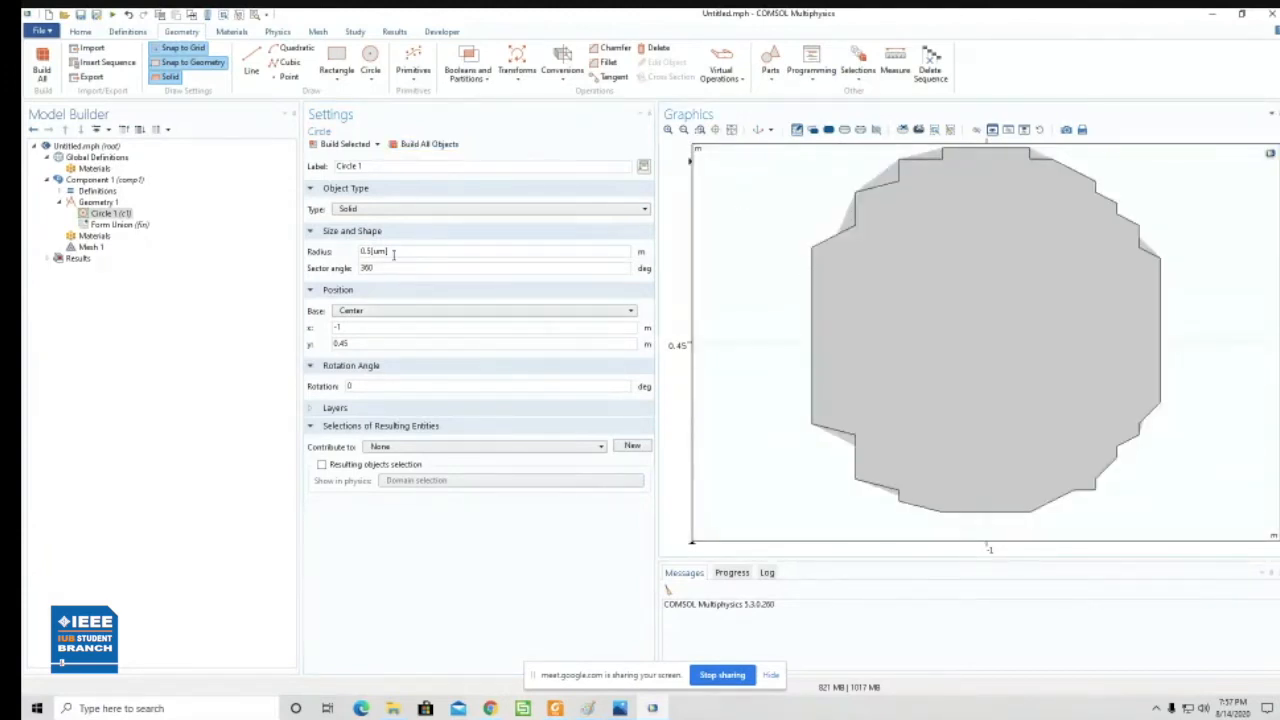
- Remove the [um] unit from the circle's radius, leaving 0.5, and rebuild all objects
key("BackSpace")
key("BackSpace")
key("BackSpace")
left_click(426, 146)
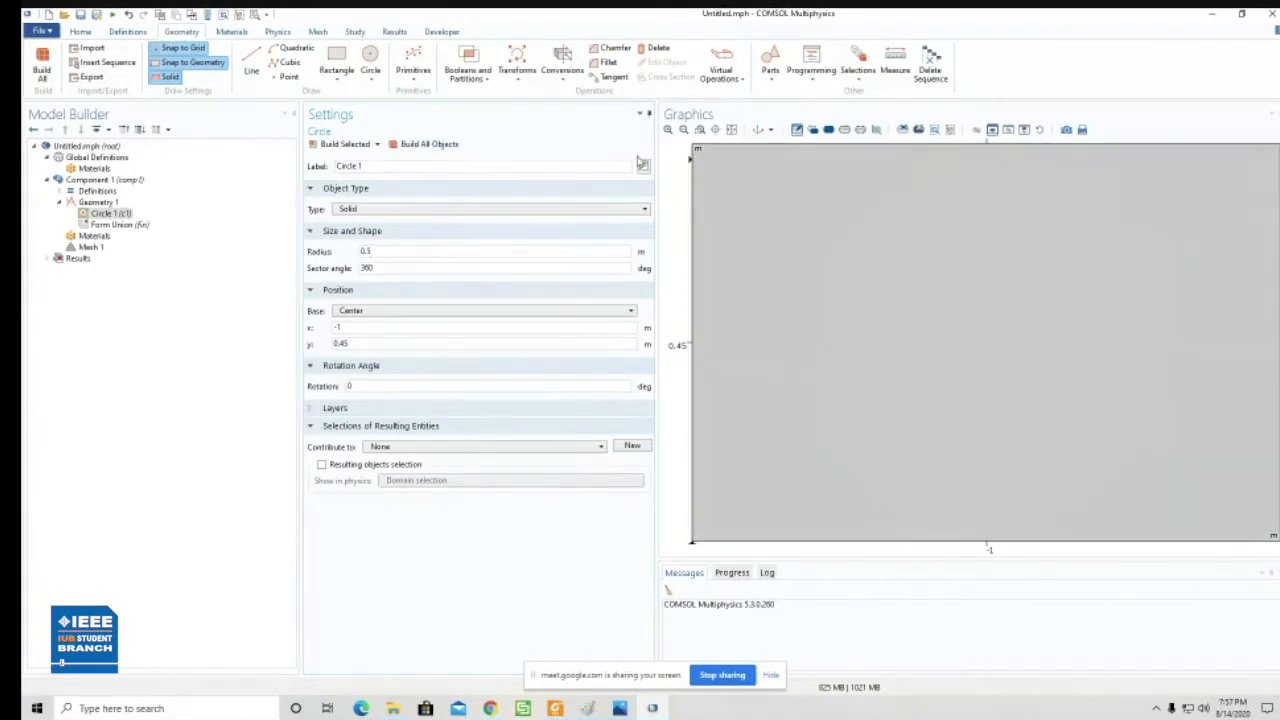
left_click(731, 130)
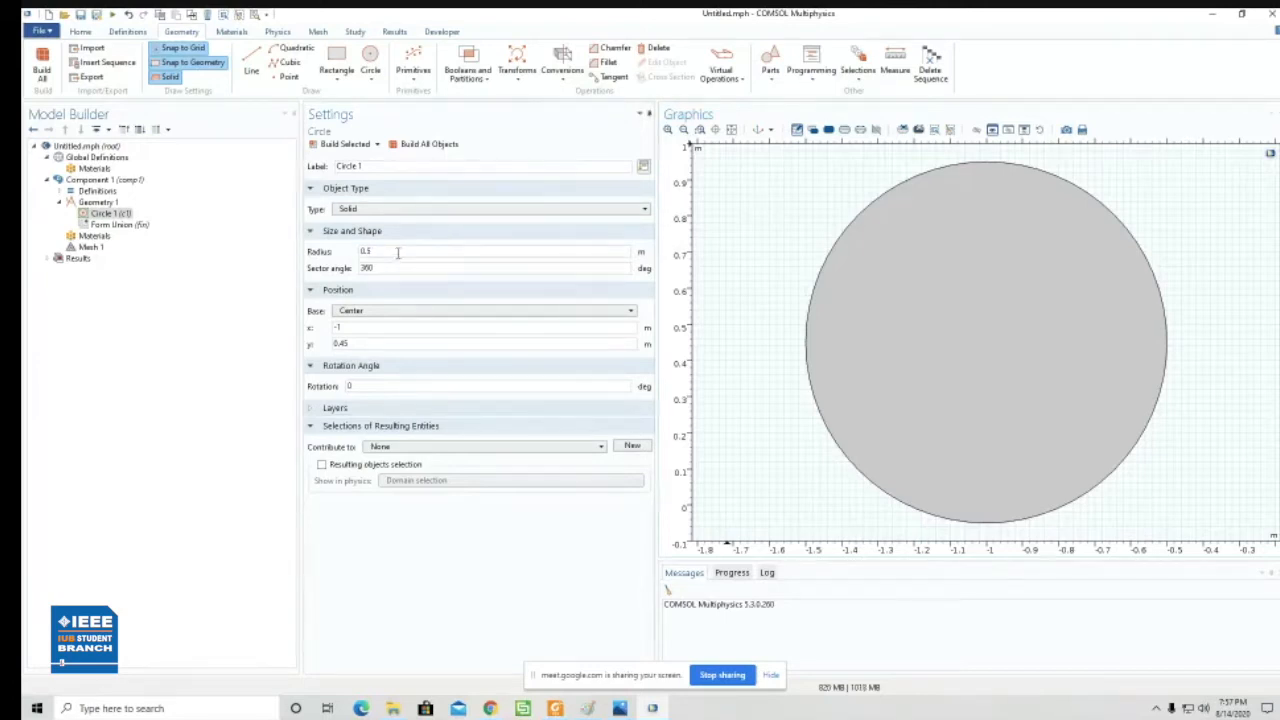
- Set the circle's radius to 0.1 m and rebuild all objects
type(".1")
left_click(420, 145)
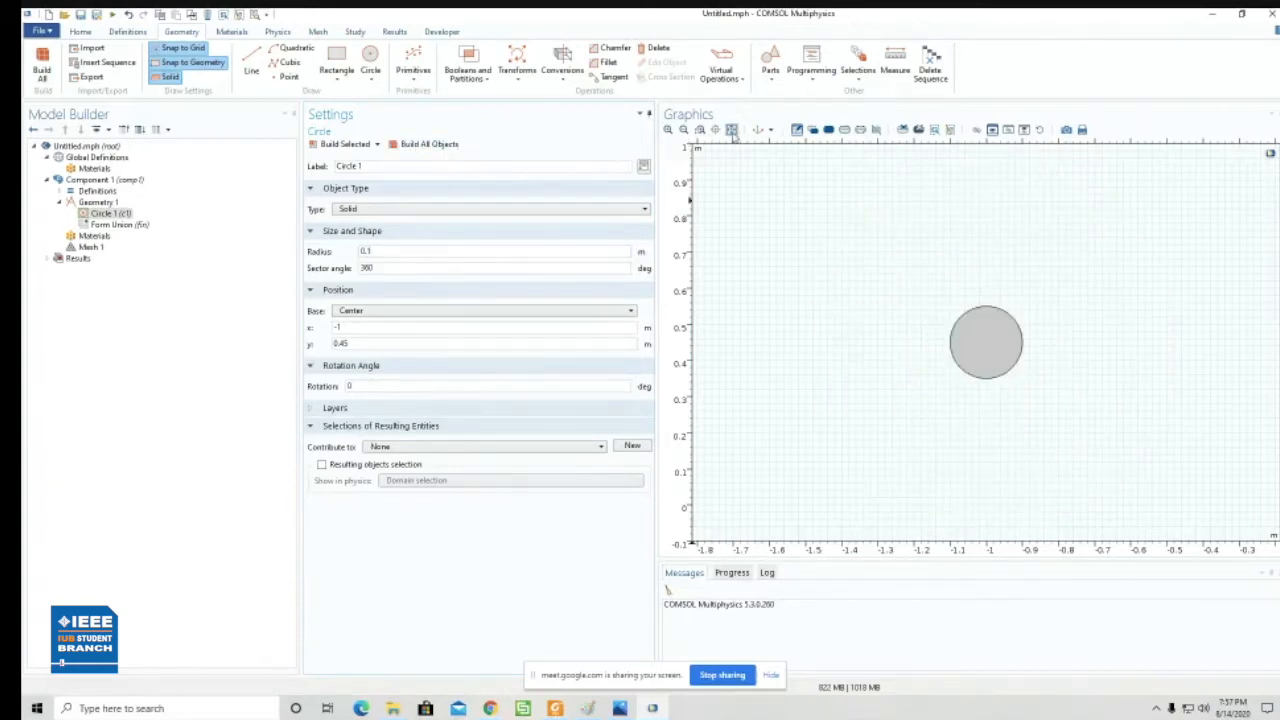
left_click(731, 130)
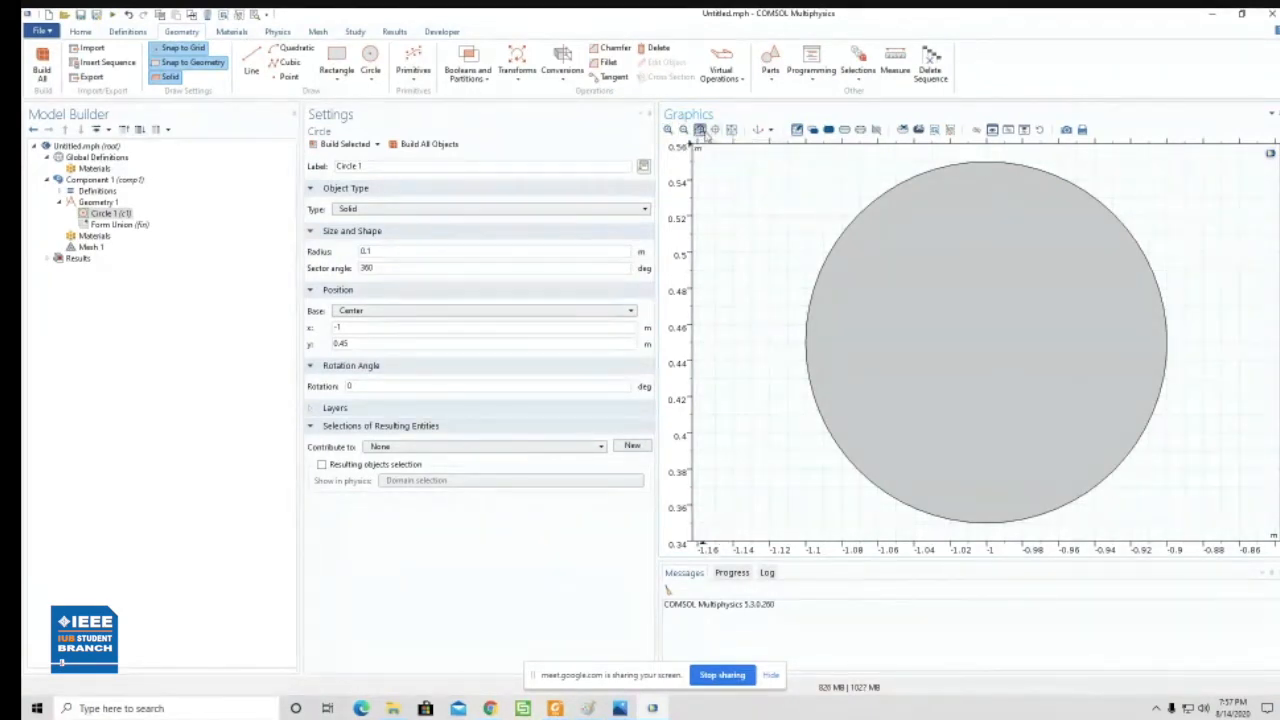
left_click(684, 131)
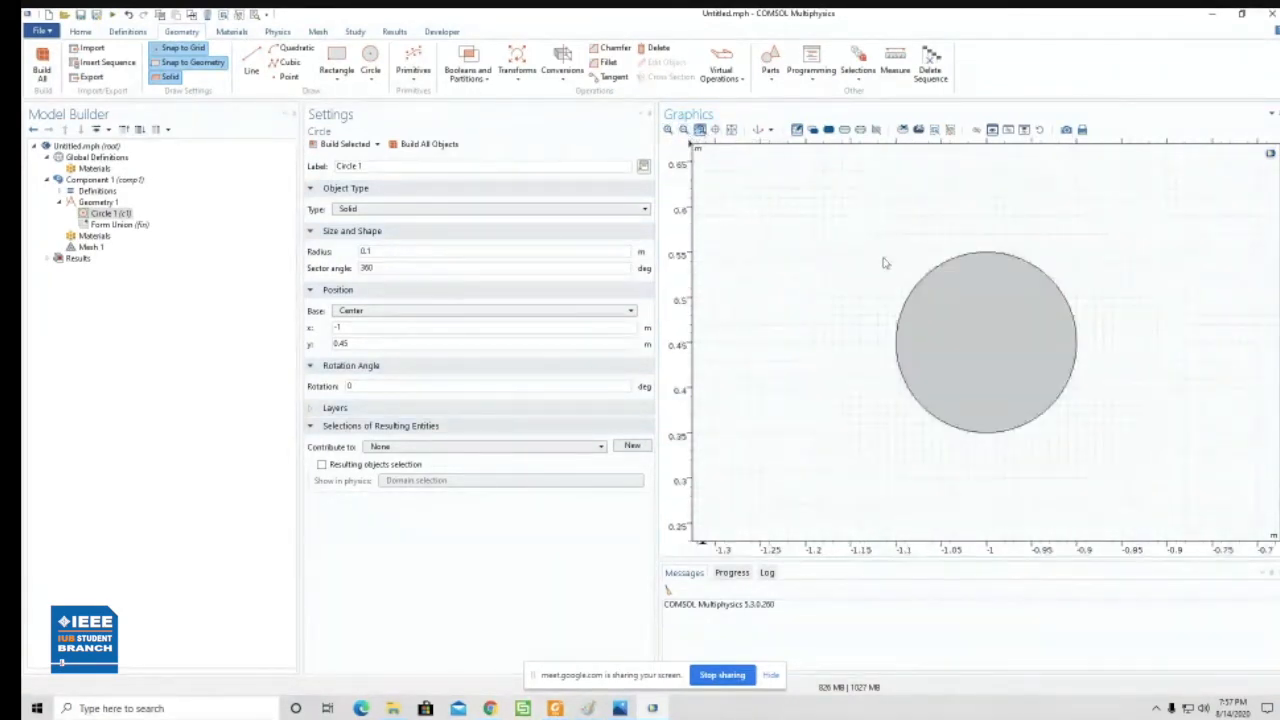
left_click(731, 131)
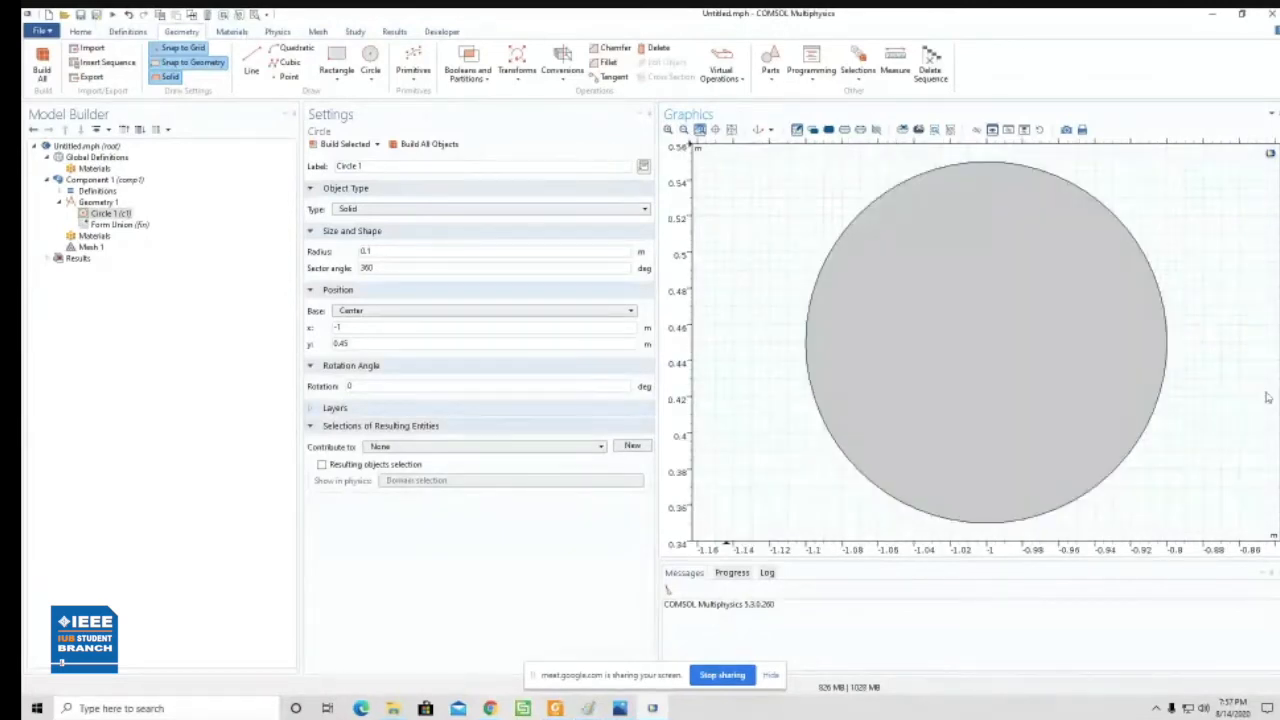
left_click(684, 131)
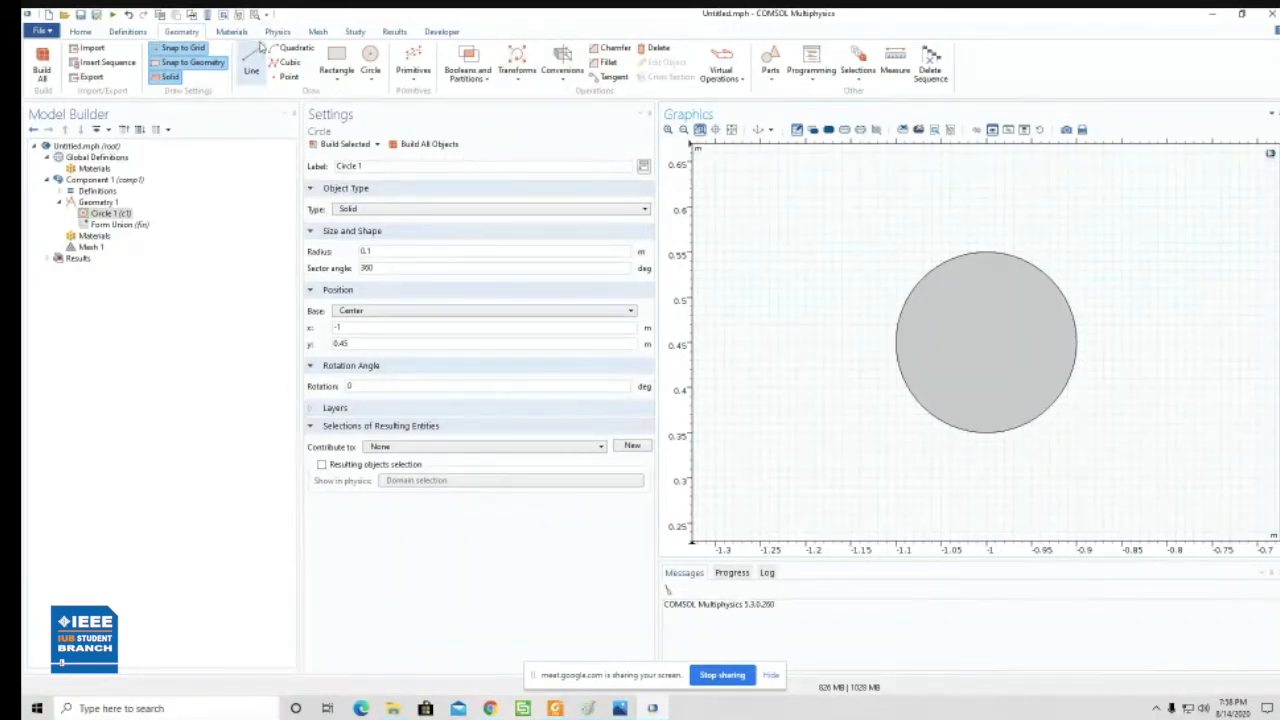
- Copy the circle with an x displacement of 0.1 m, keeping the input object, and build the copy
left_click(521, 85)
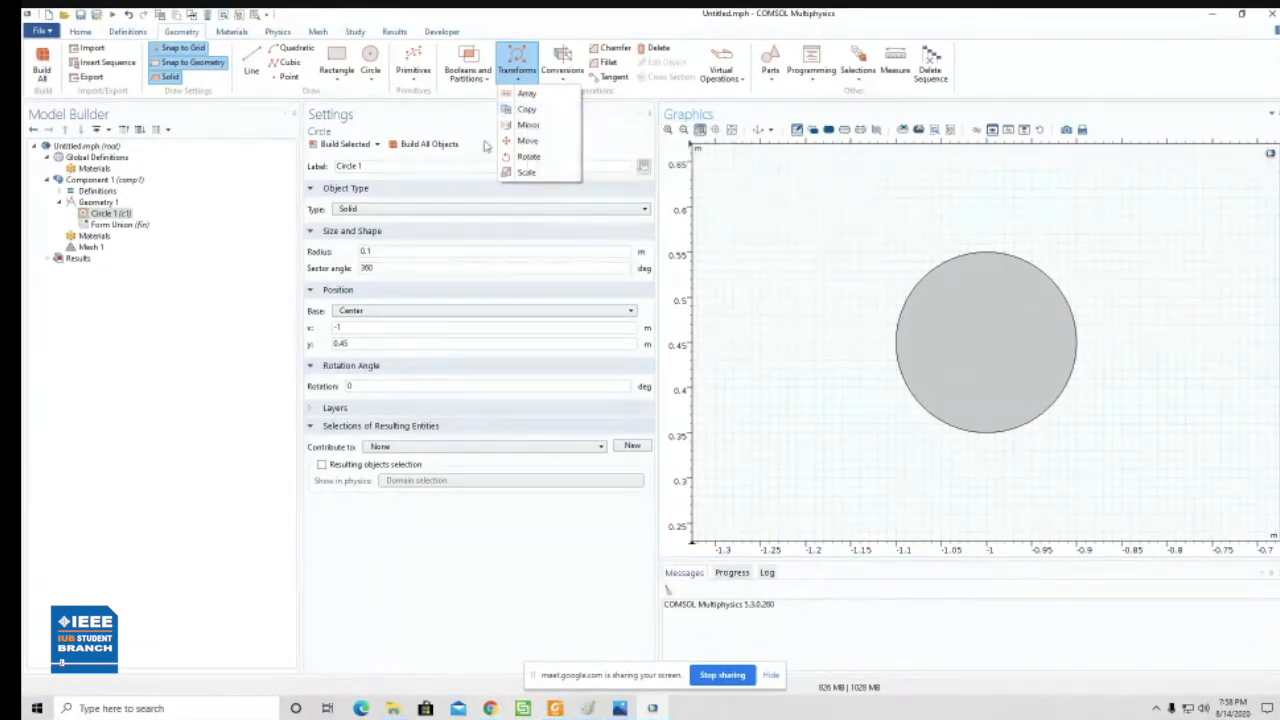
left_click(527, 109)
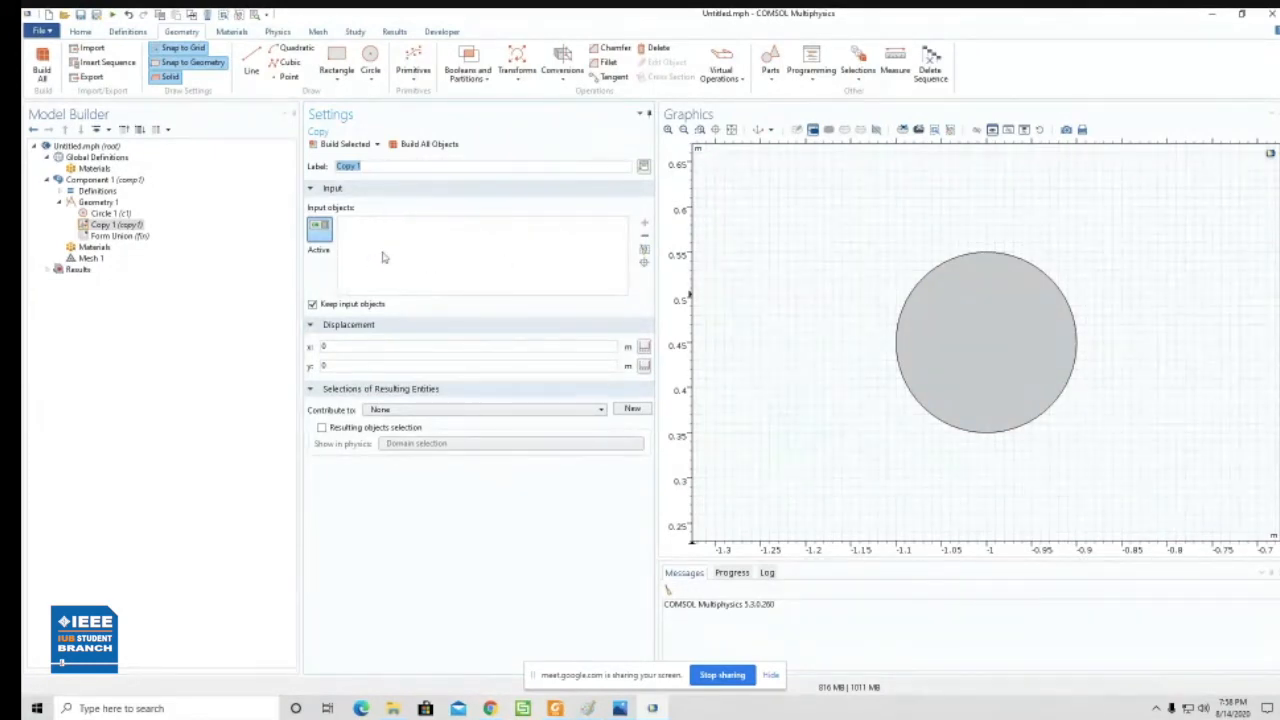
left_click(974, 327)
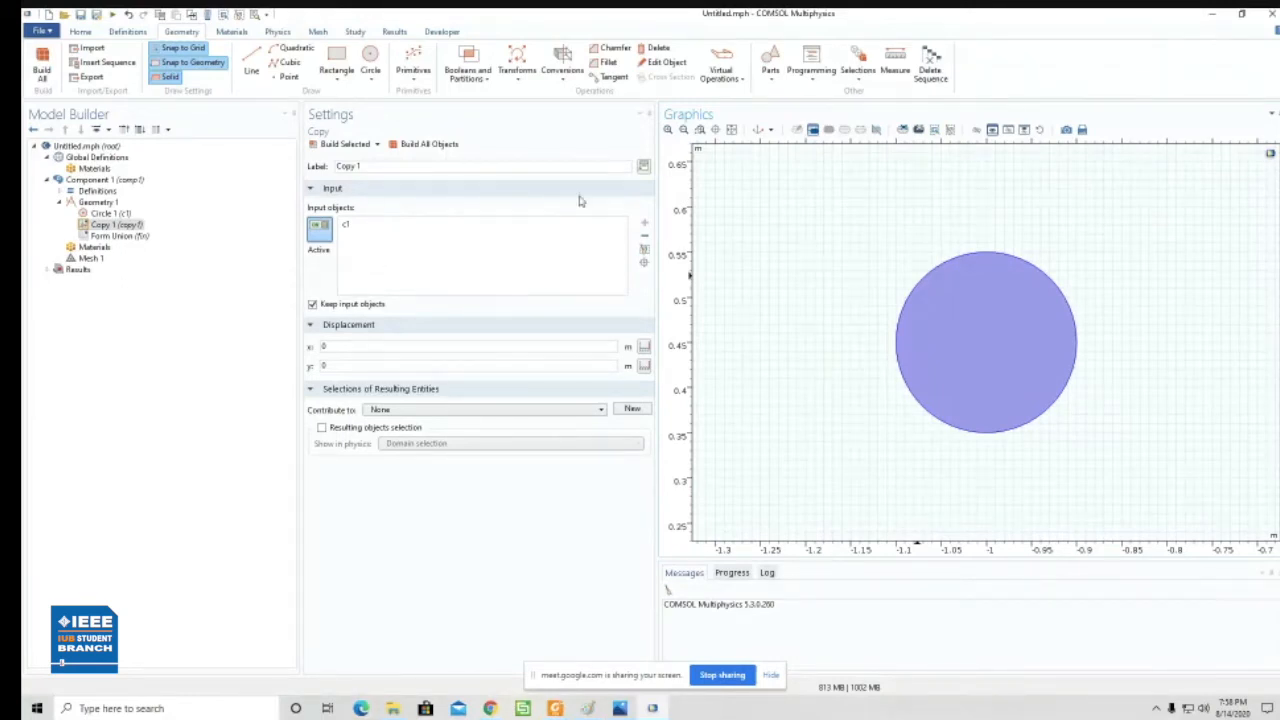
left_click(731, 130)
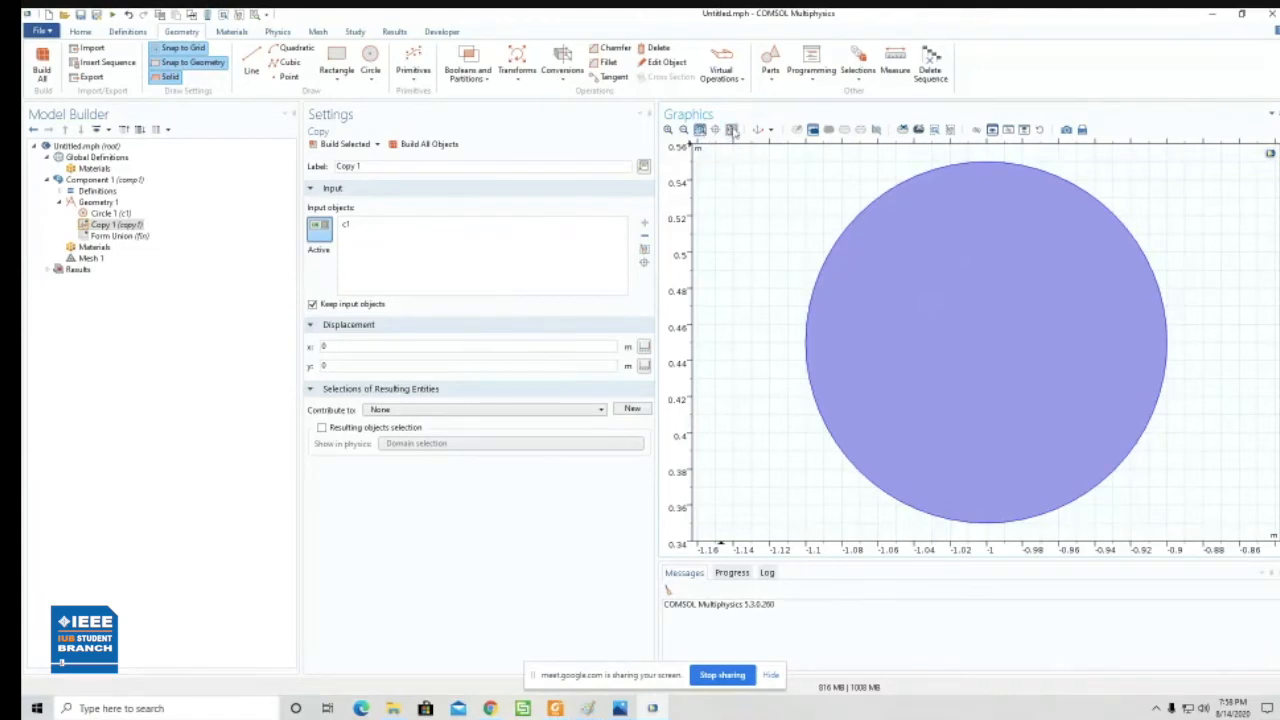
left_click(684, 130)
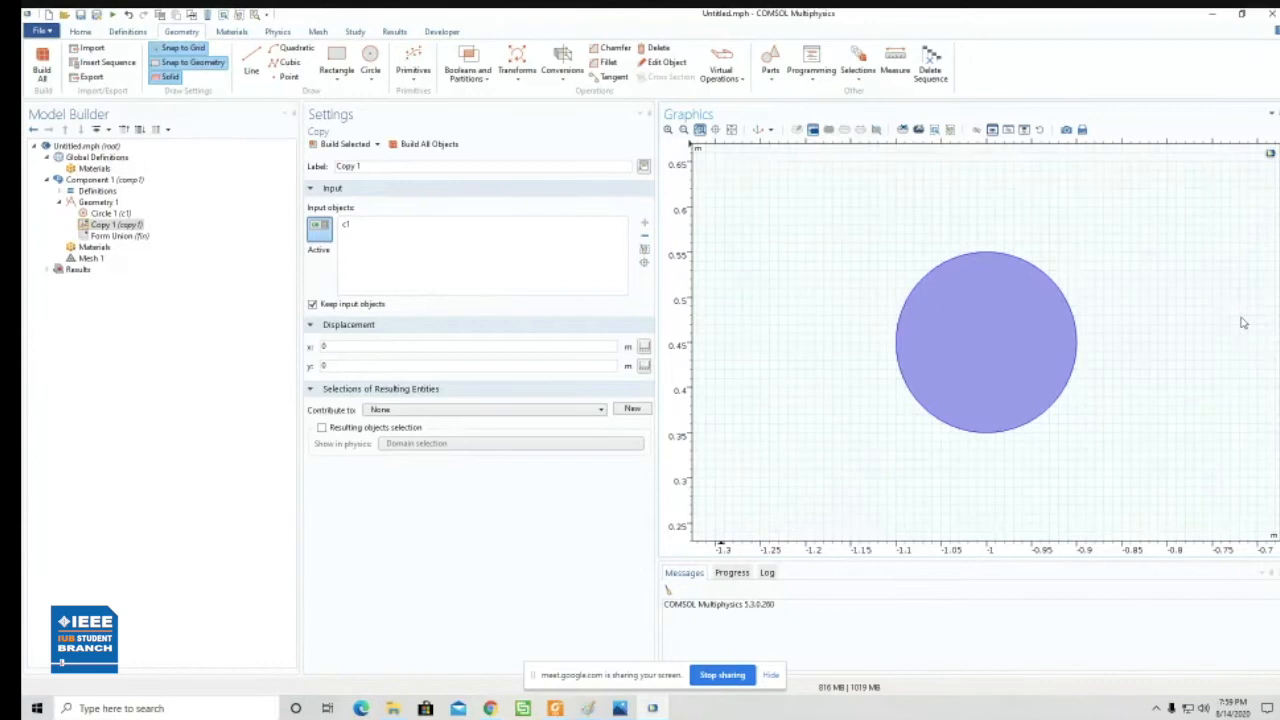
double_click(324, 346)
type("0.1")
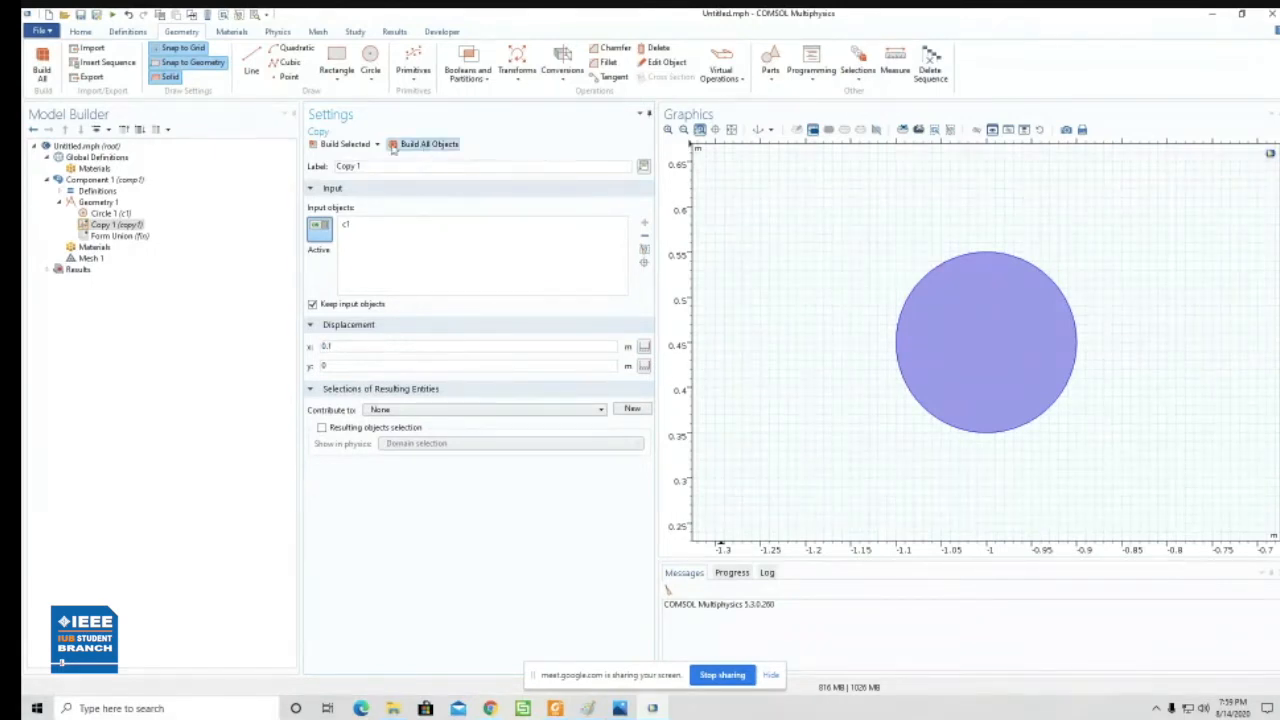
left_click(350, 145)
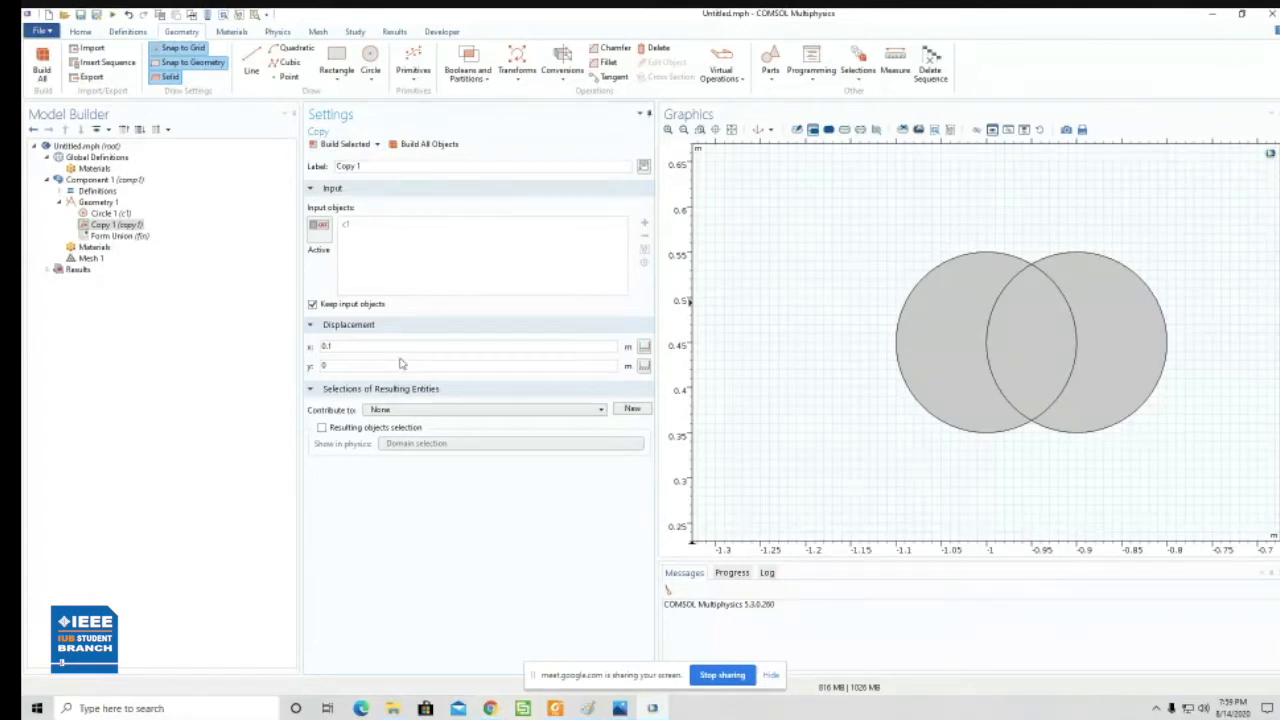
- Set the copy's x displacement to 0.3 m and rebuild it
left_click(363, 350)
key("BackSpace")
type("3")
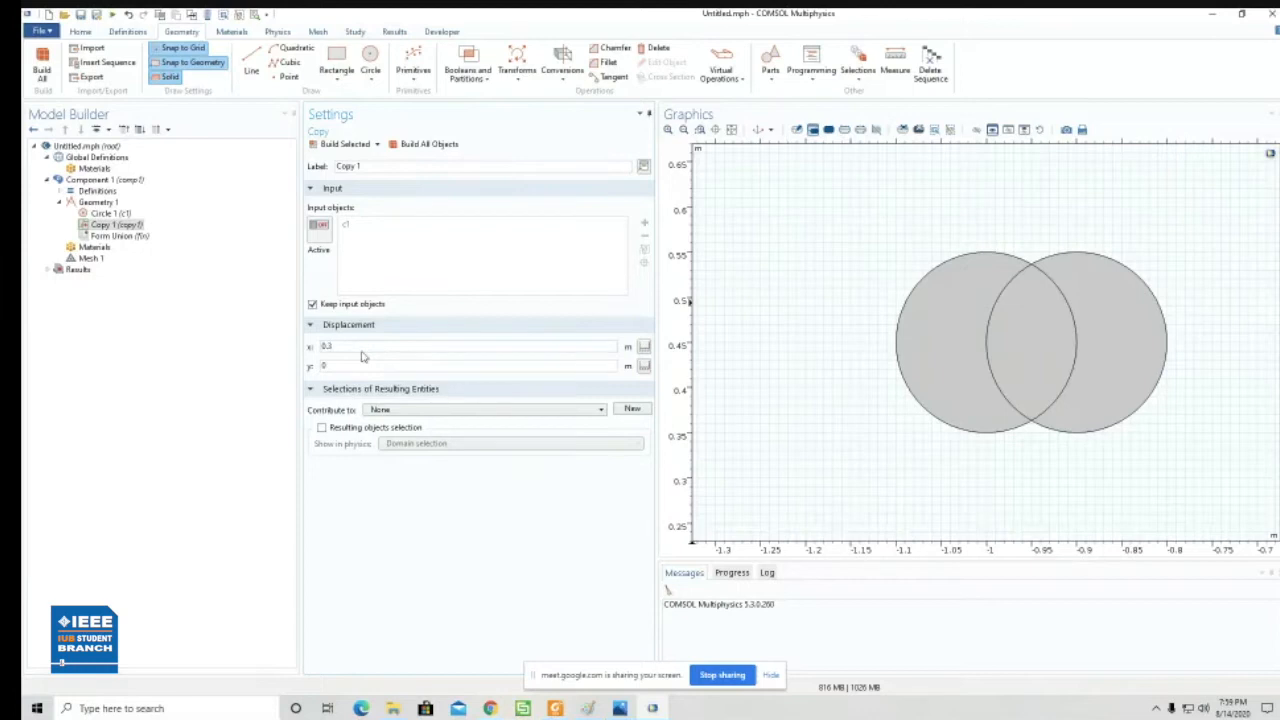
left_click(345, 144)
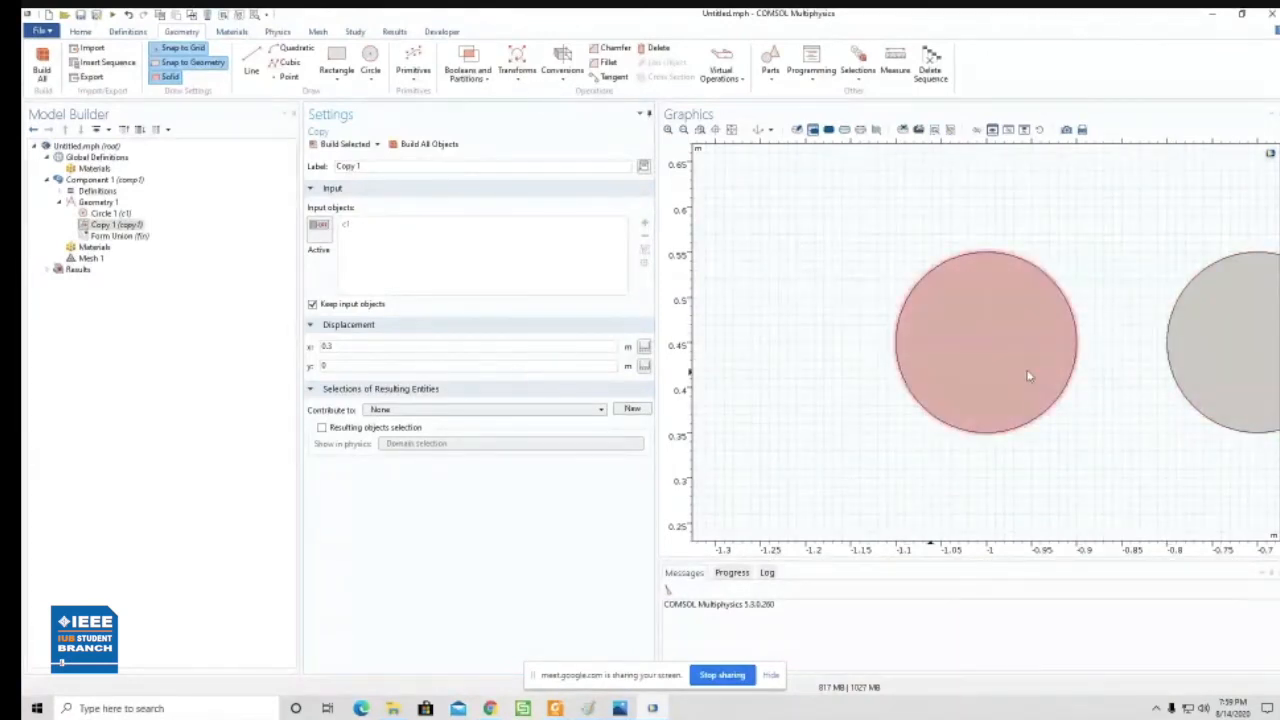
left_click(734, 131)
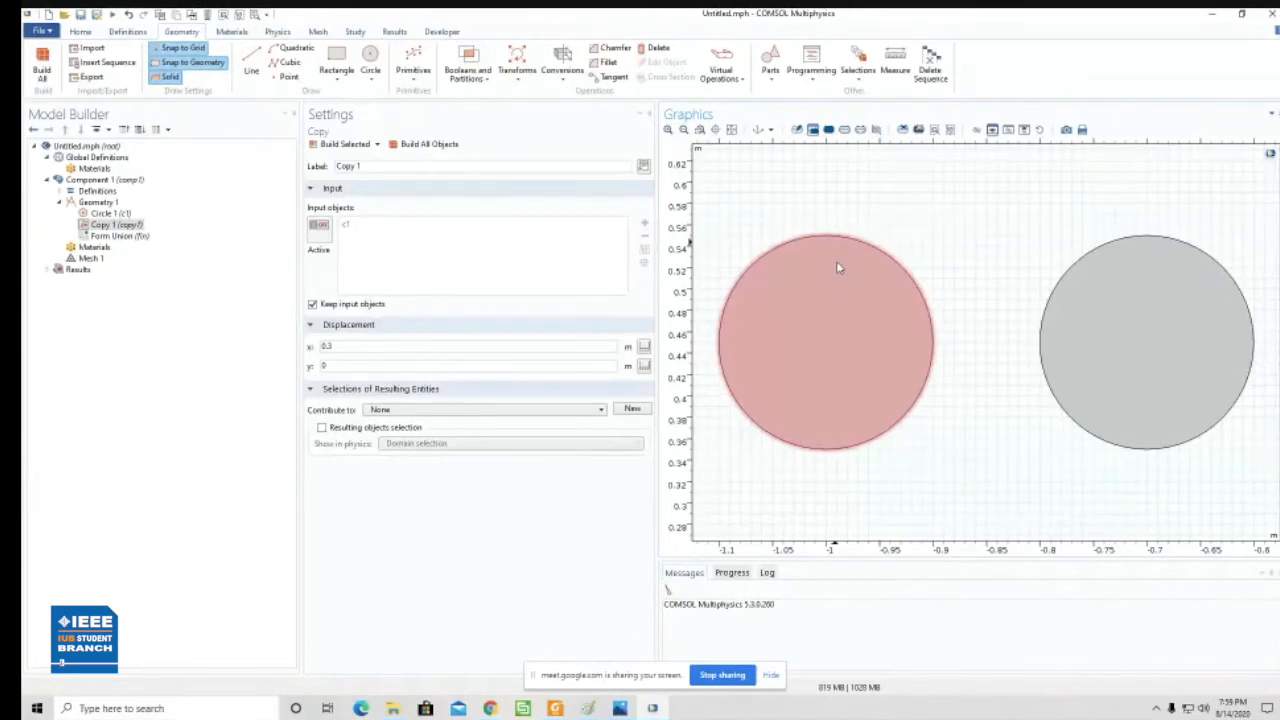
- Compare the copied circle's placement with the air holes in the sensor schematic in Photos and return to COMSOL
left_click(1119, 343)
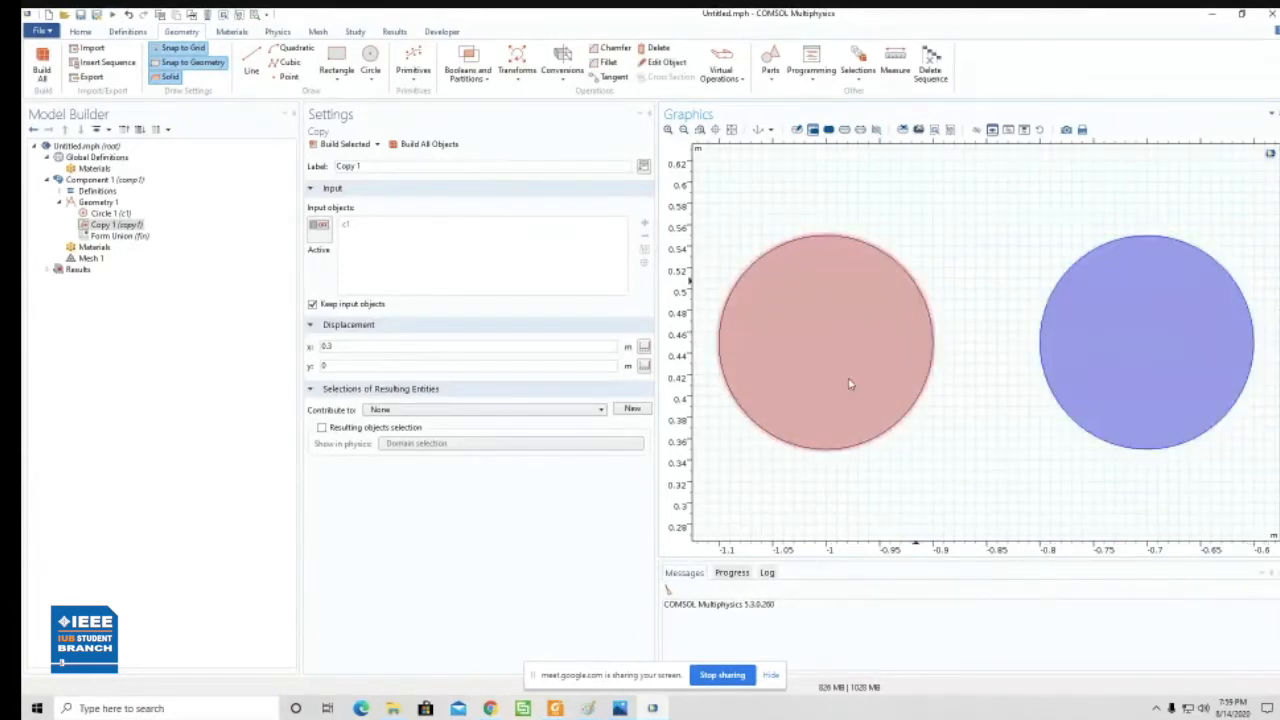
left_click(1136, 364)
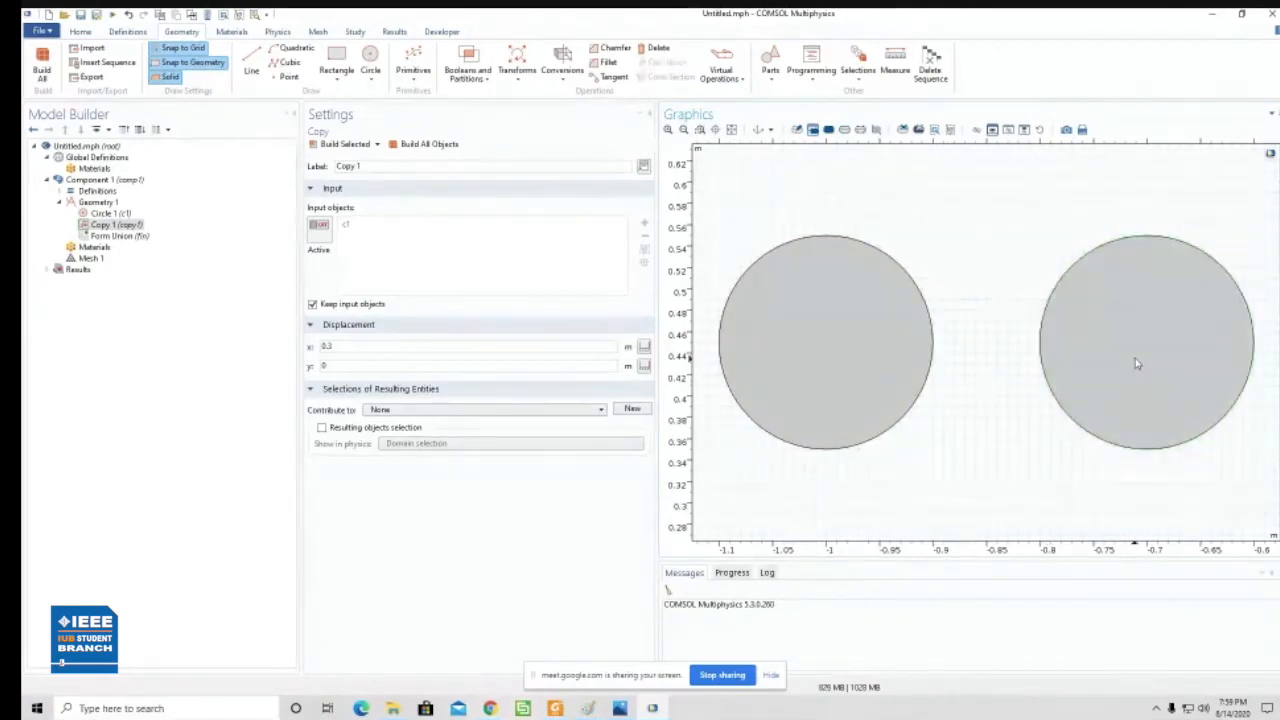
left_click(620, 708)
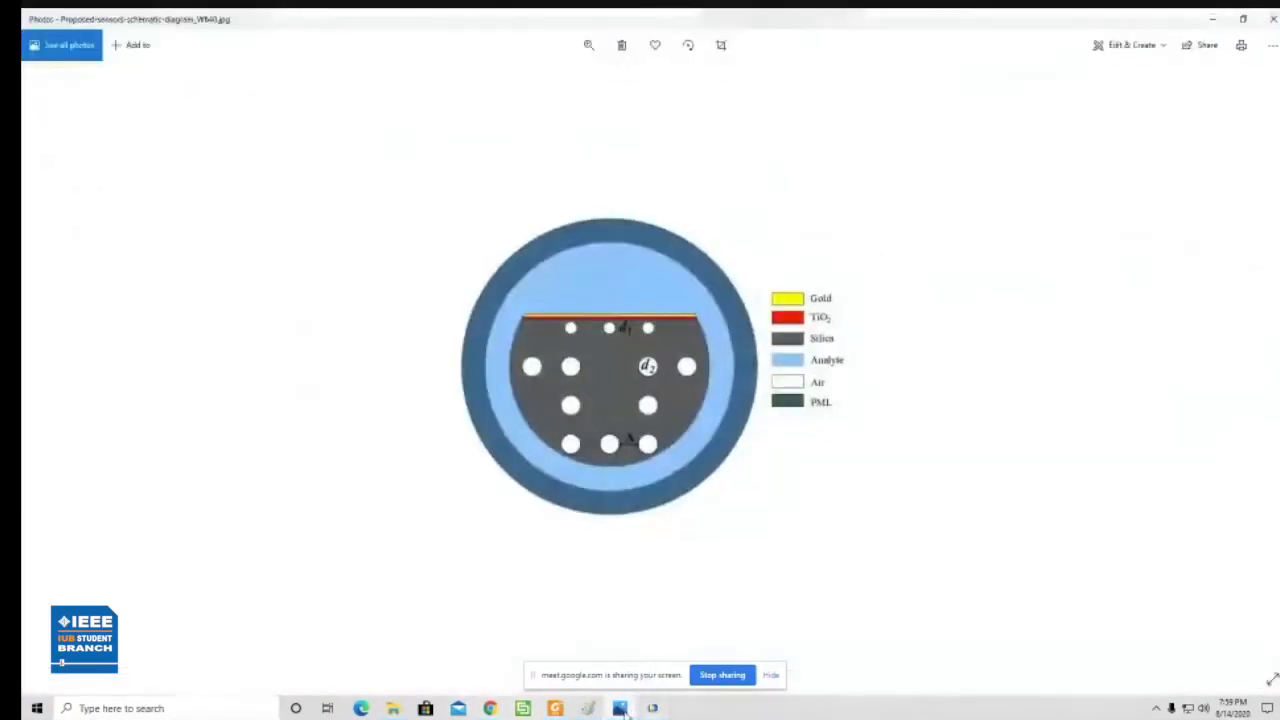
left_click(625, 713)
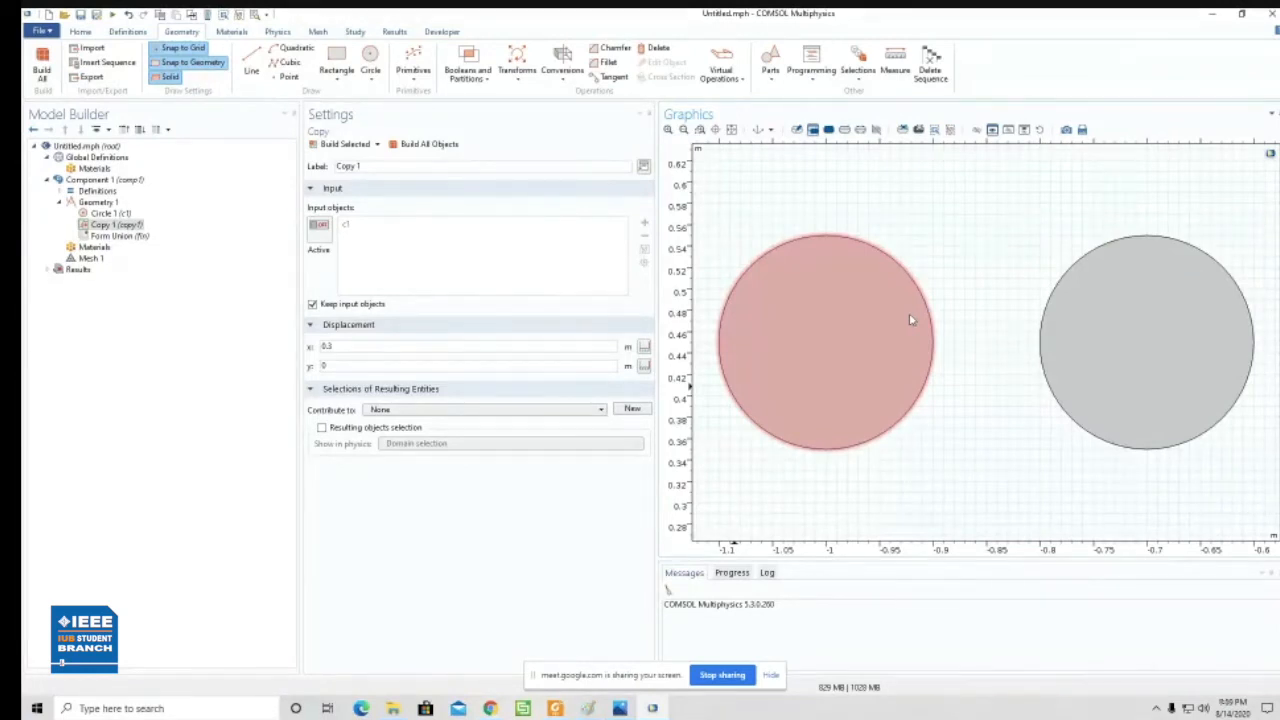
- Delete the copied circle and open the original circle's settings
left_click(1168, 366)
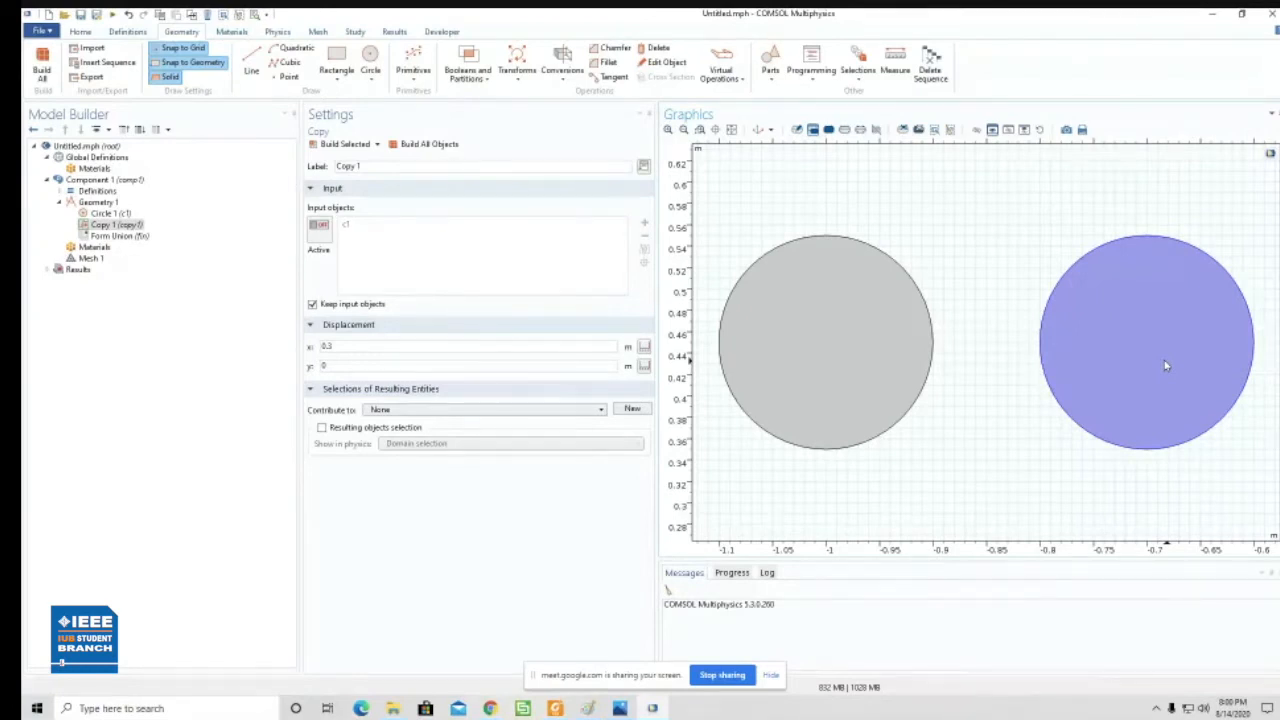
key("Delete")
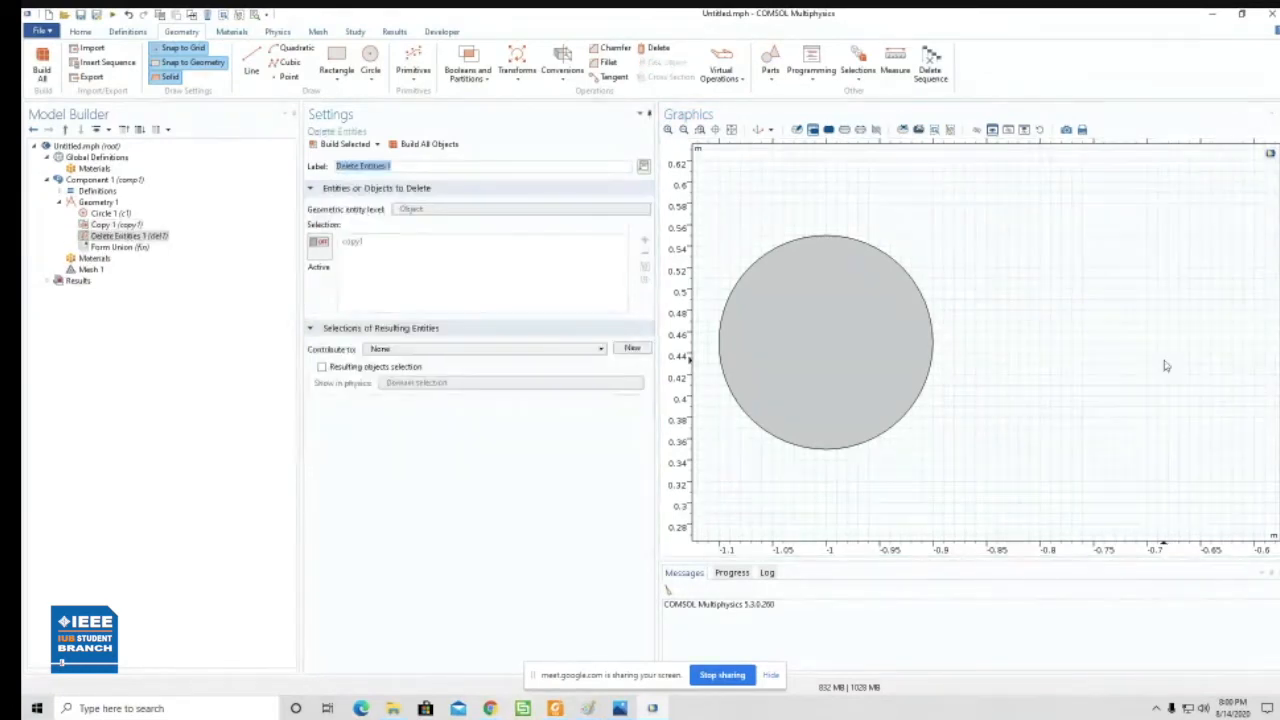
left_click(110, 213)
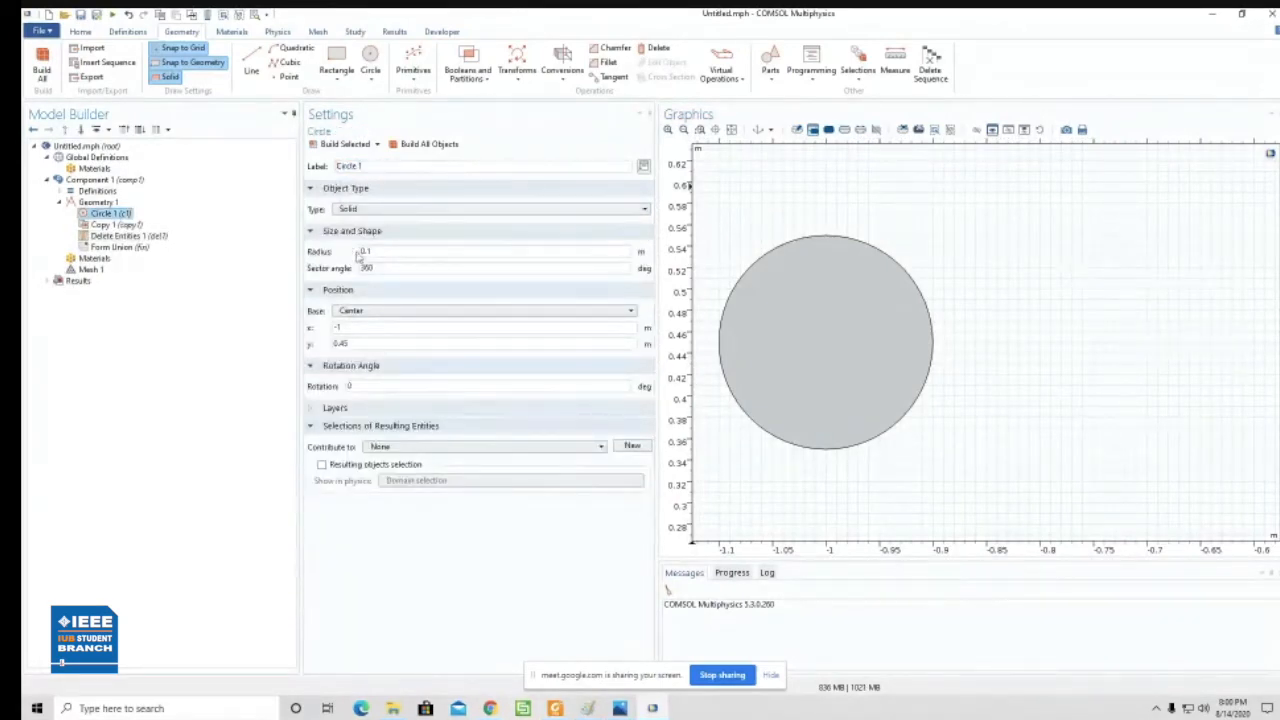
left_click(396, 251)
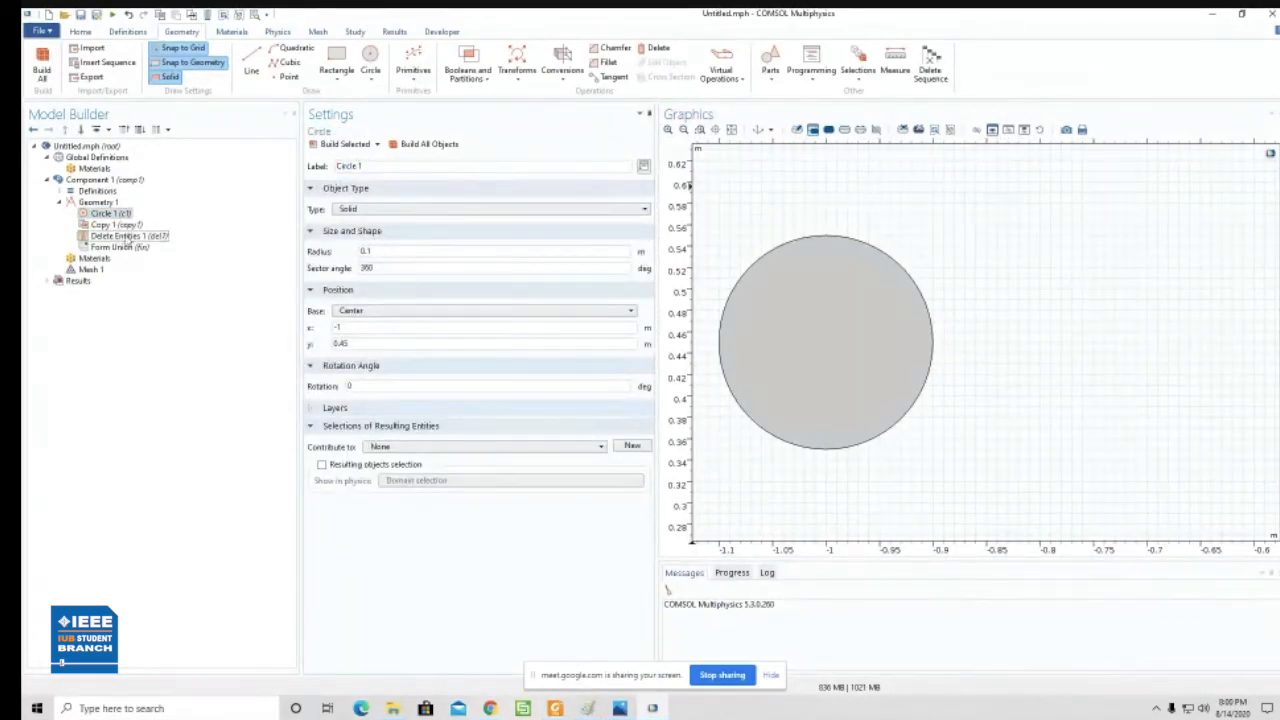
left_click(114, 214)
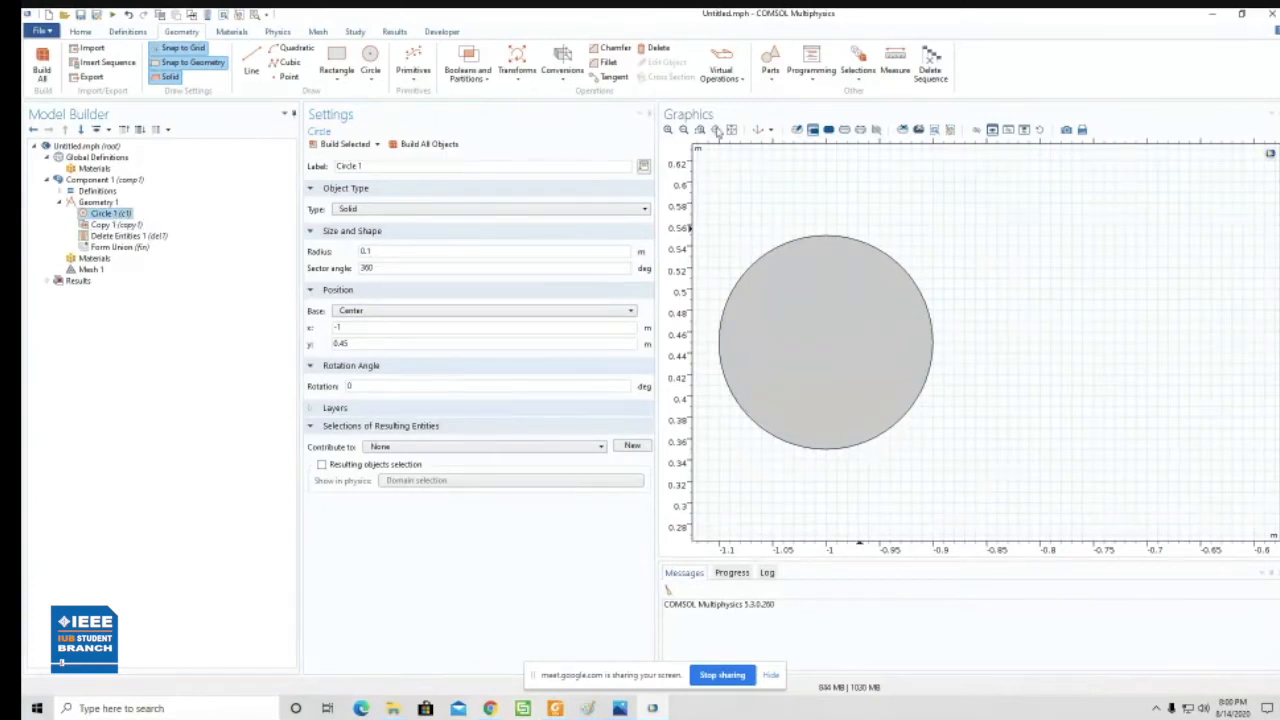
left_click(732, 130)
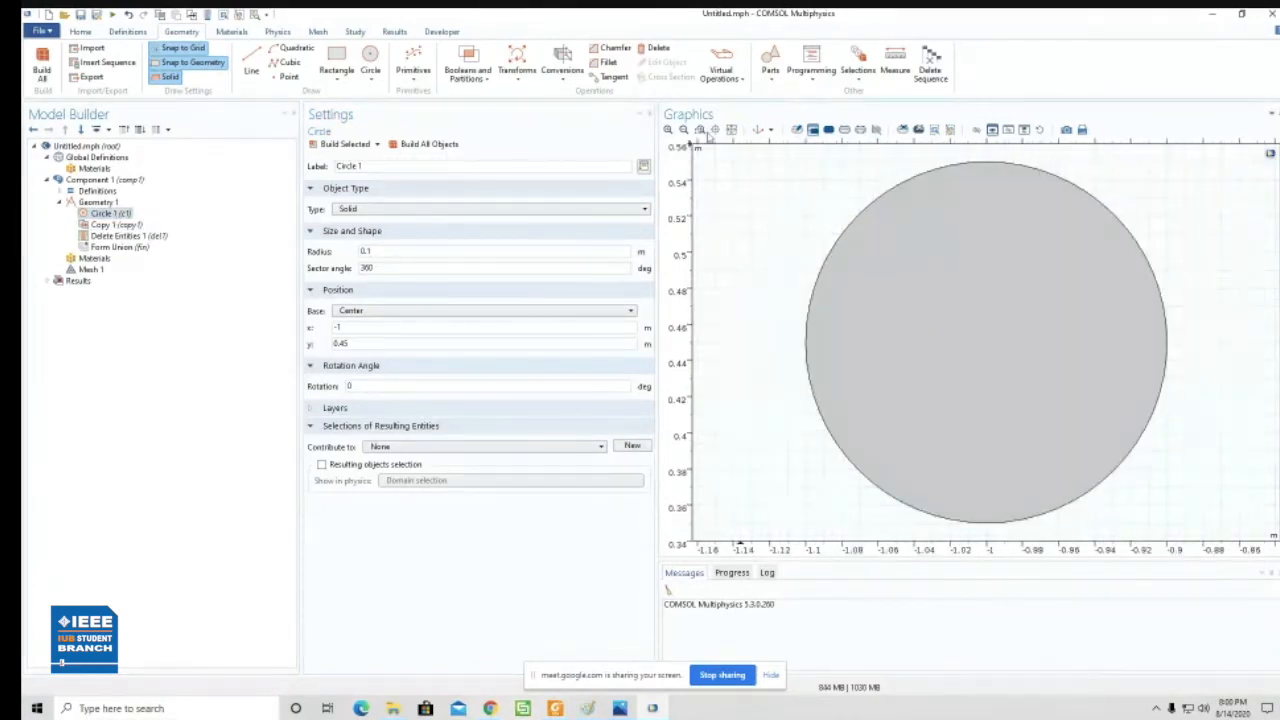
left_click(684, 130)
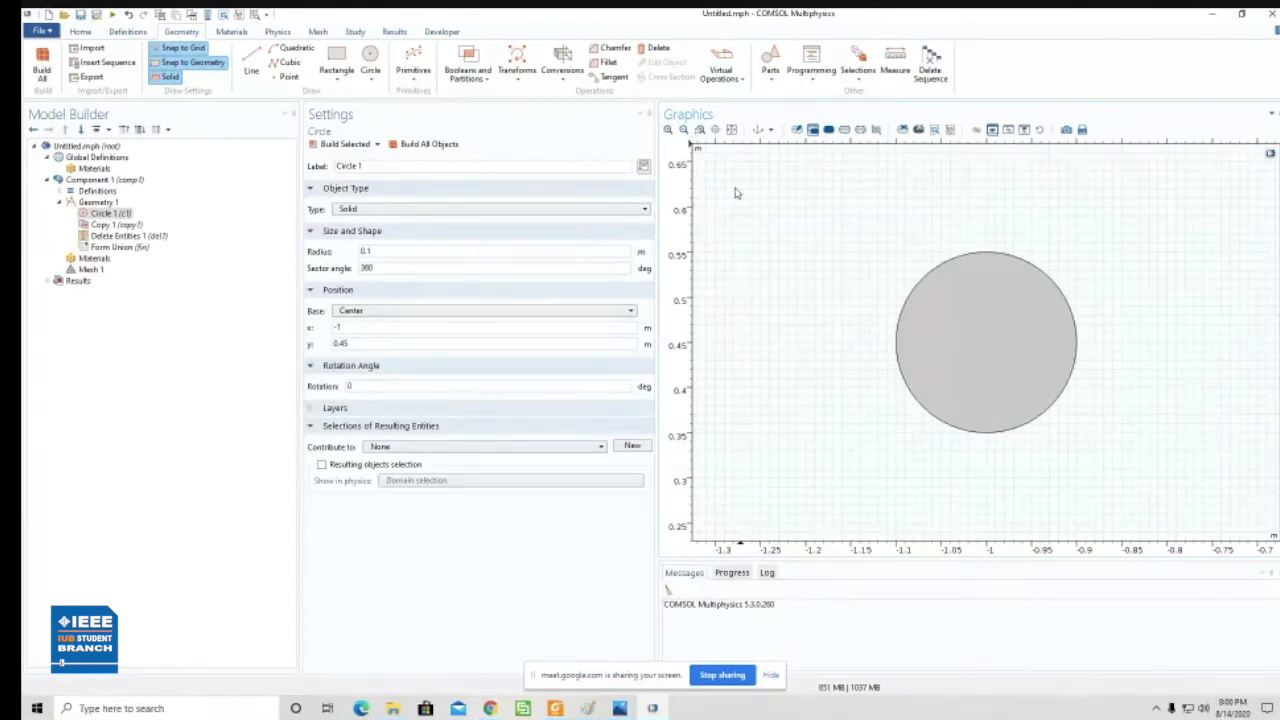
- Review the axes sketch in Paint and the sensor schematic in Photos, and return to the circle in COMSOL
left_click(590, 709)
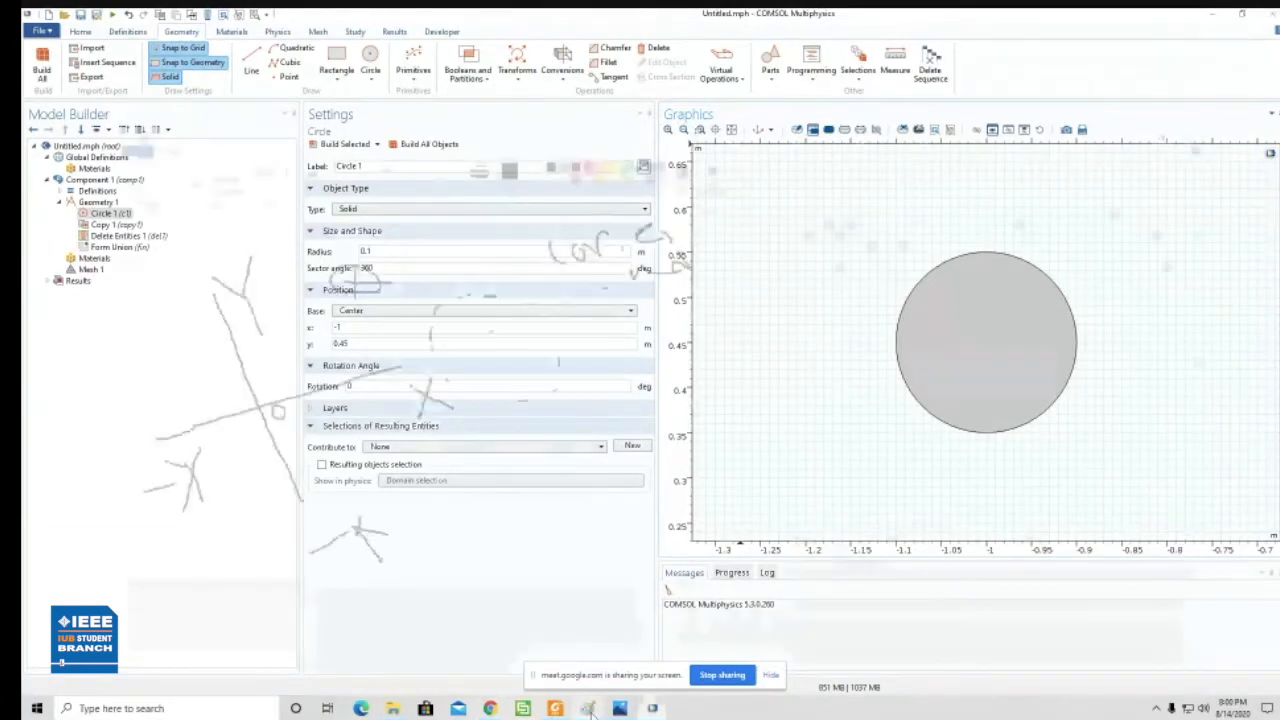
left_click(620, 708)
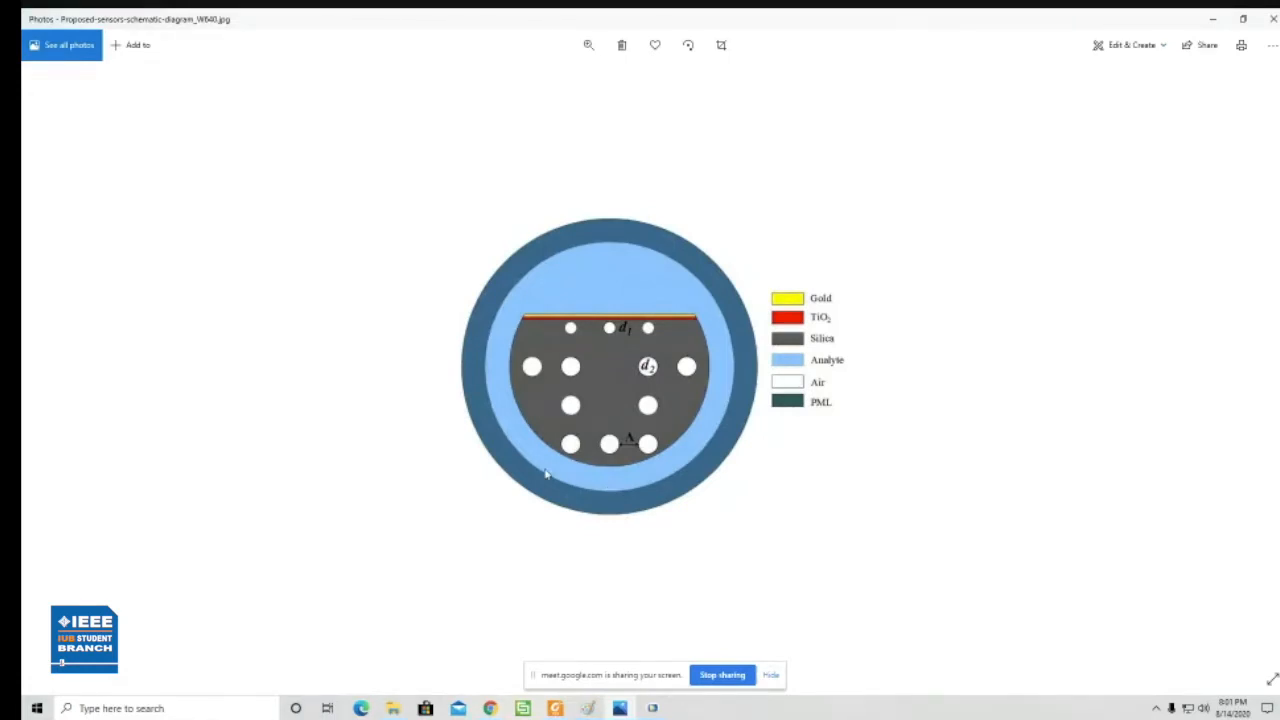
left_click(1204, 29)
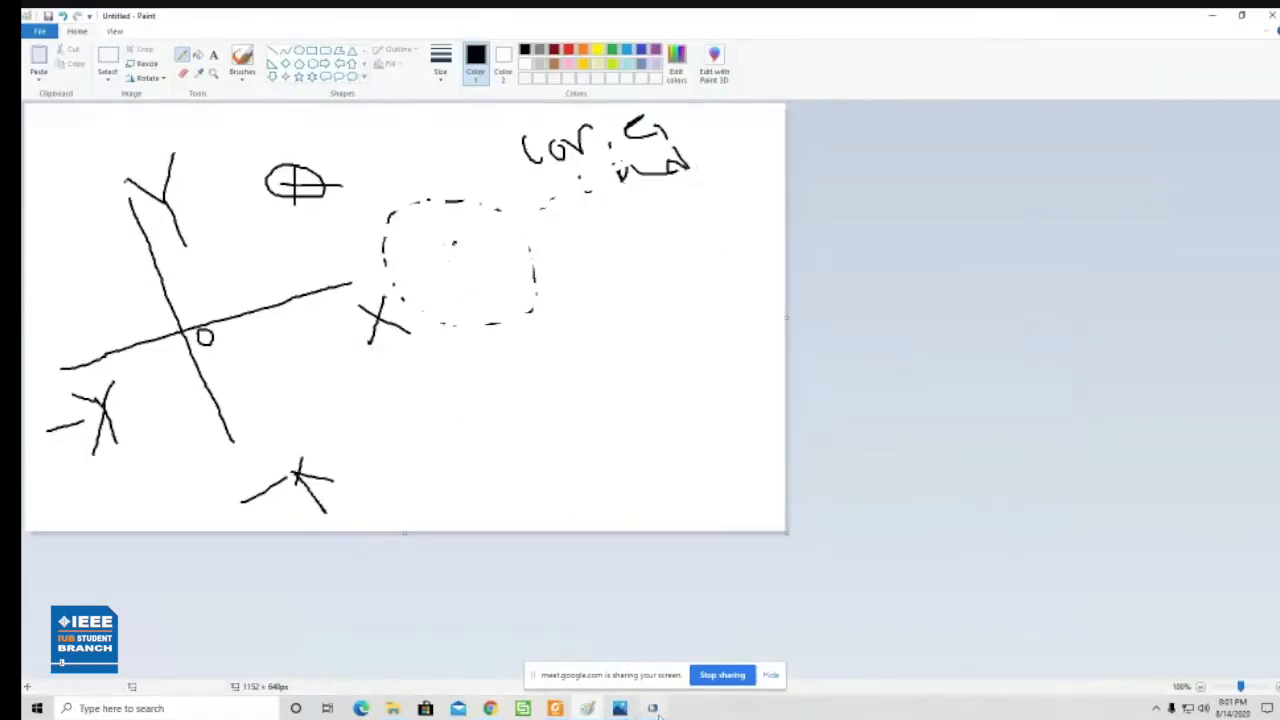
left_click(652, 708)
left_click(986, 350)
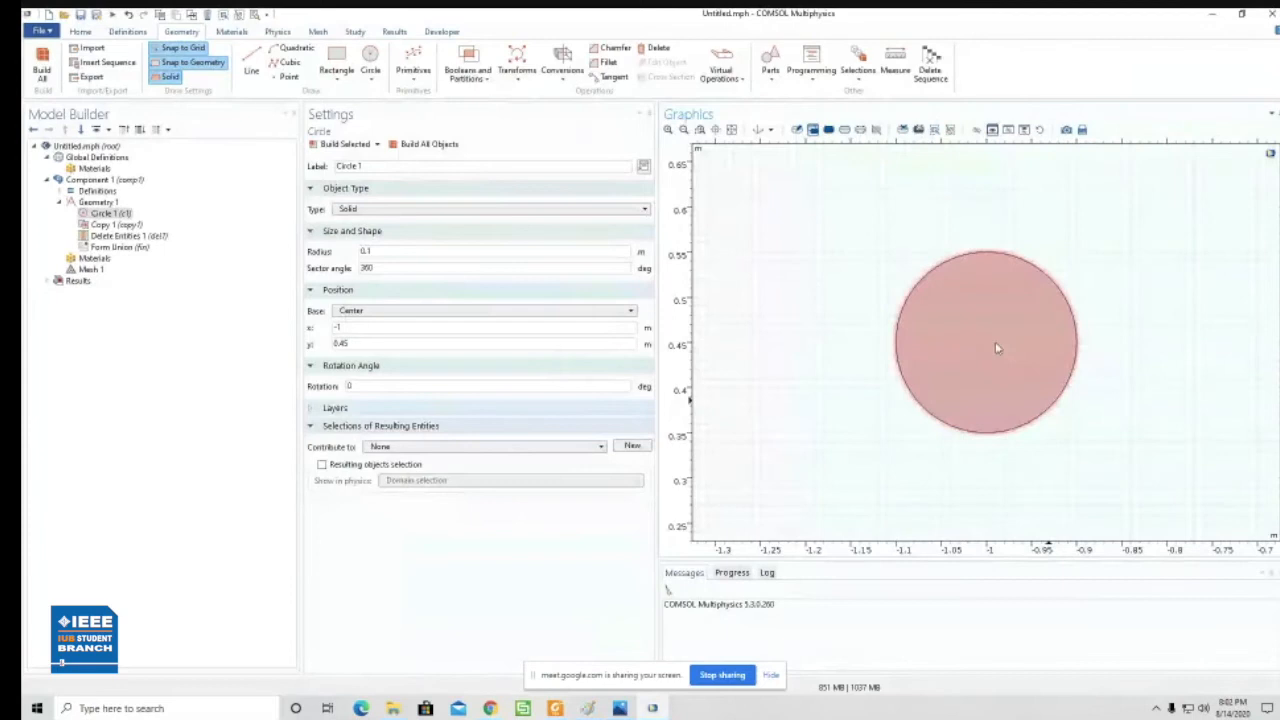
left_click(731, 130)
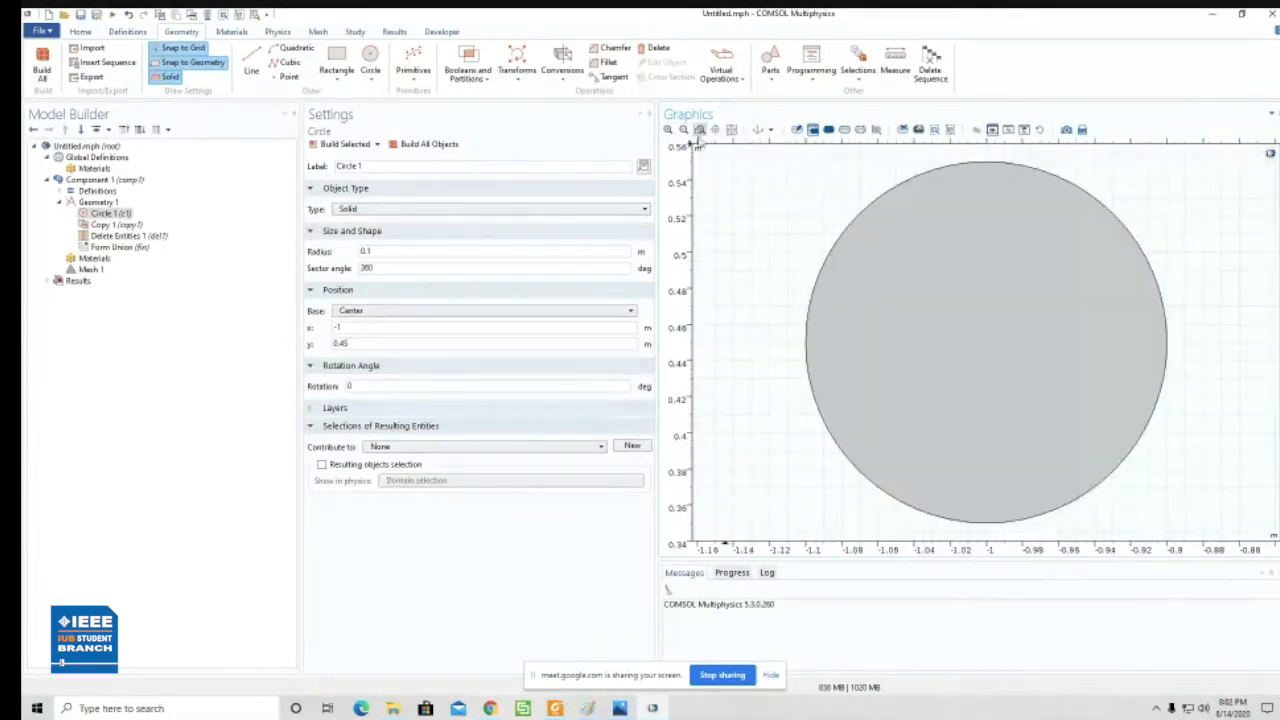
- Set the circle's radius to 0.05 m and rebuild the geometry
left_click(685, 131)
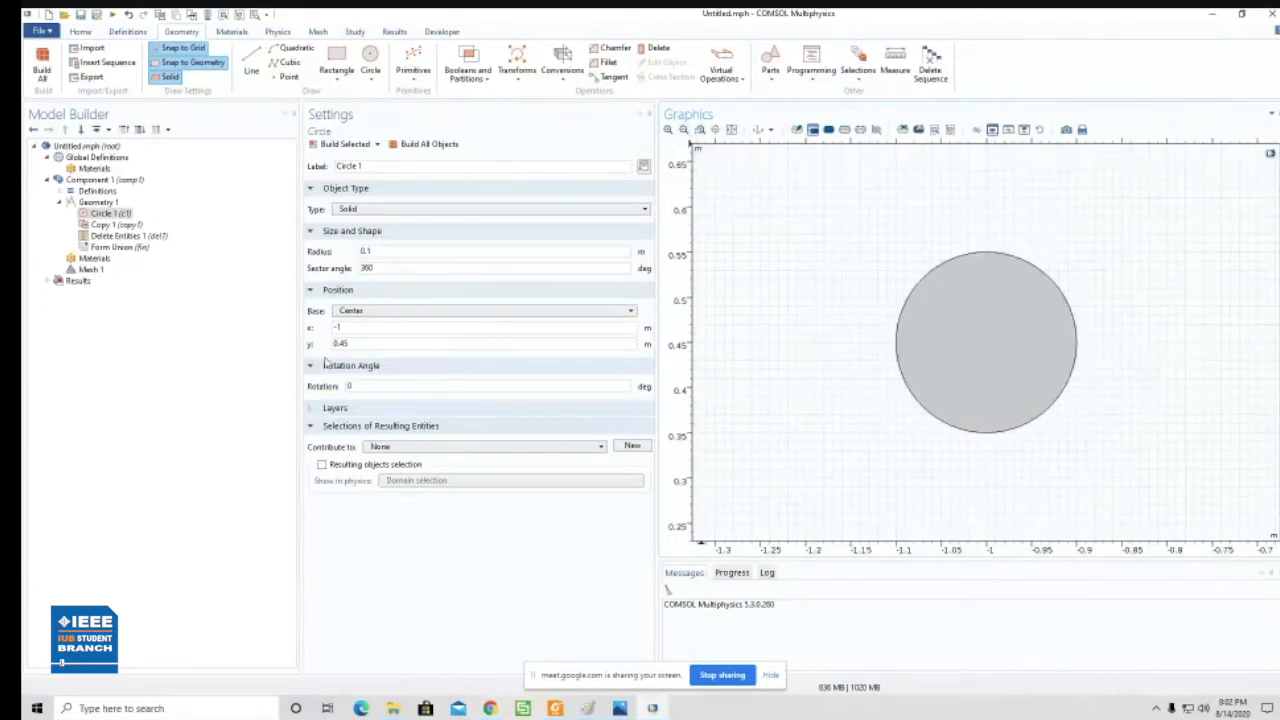
double_click(388, 250)
type("0.05")
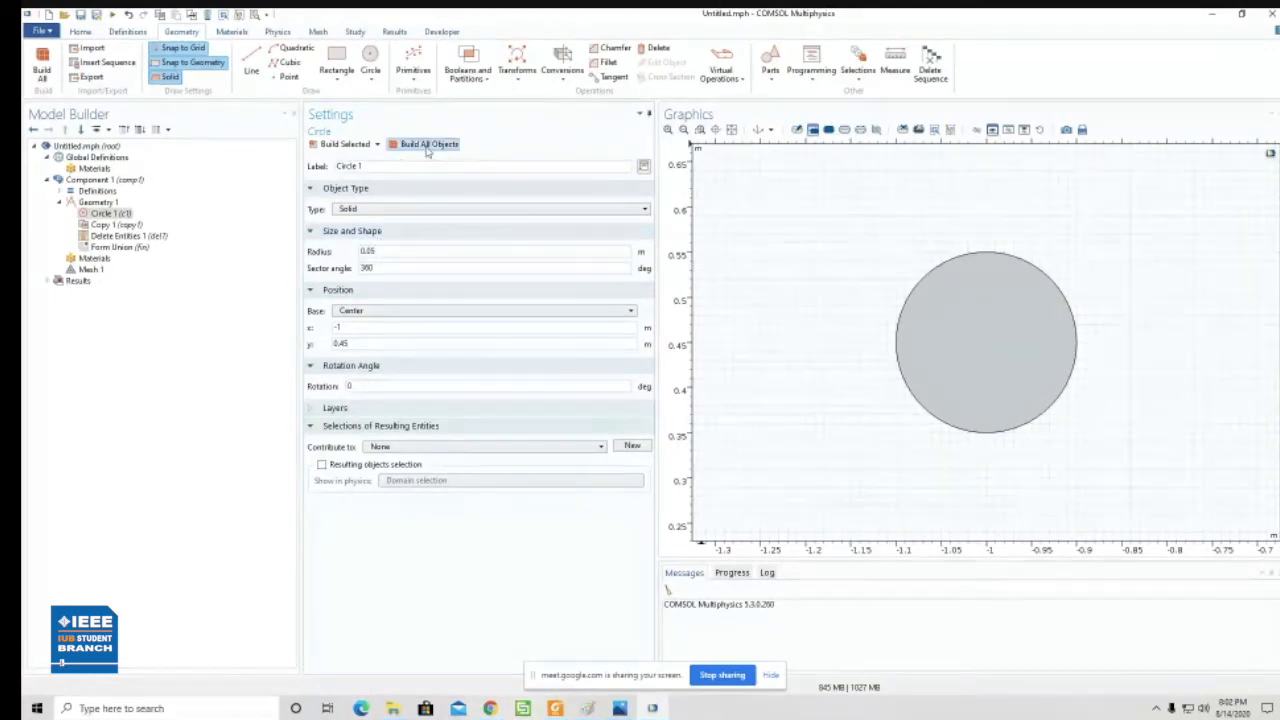
left_click(368, 149)
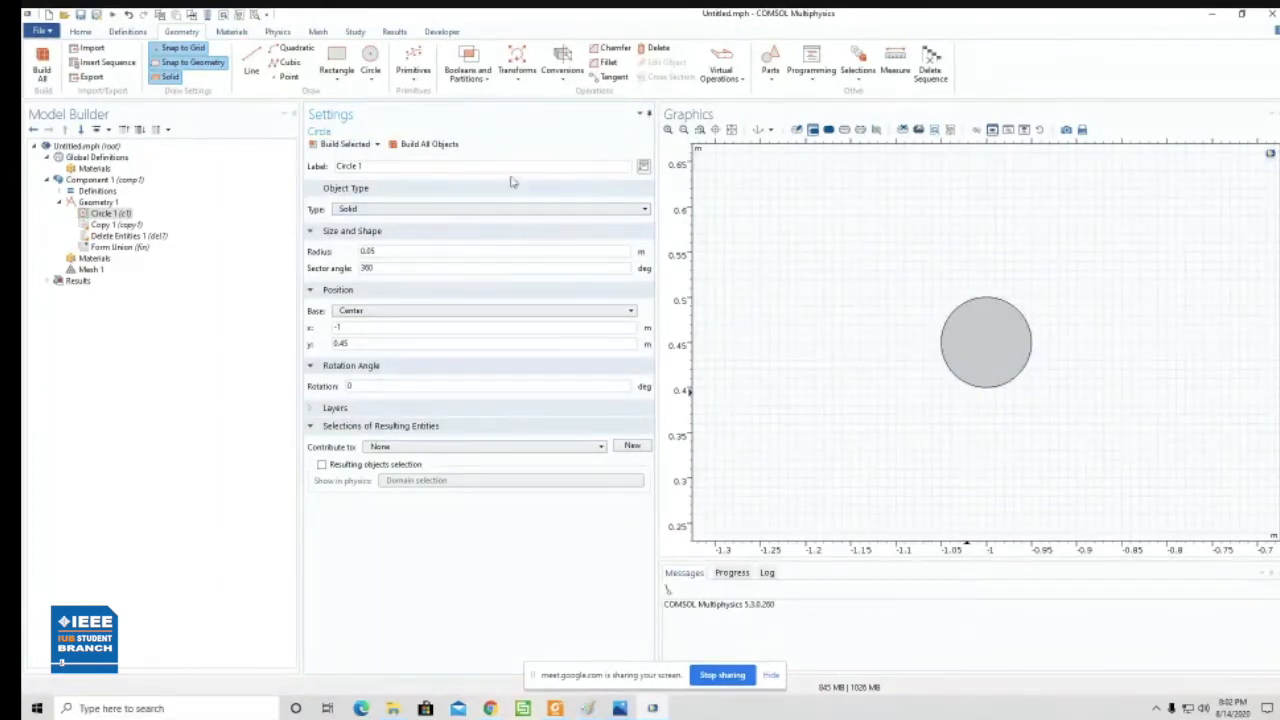
- Add a rectangular array with the circle as its input object and set the y size to 5
left_click(518, 84)
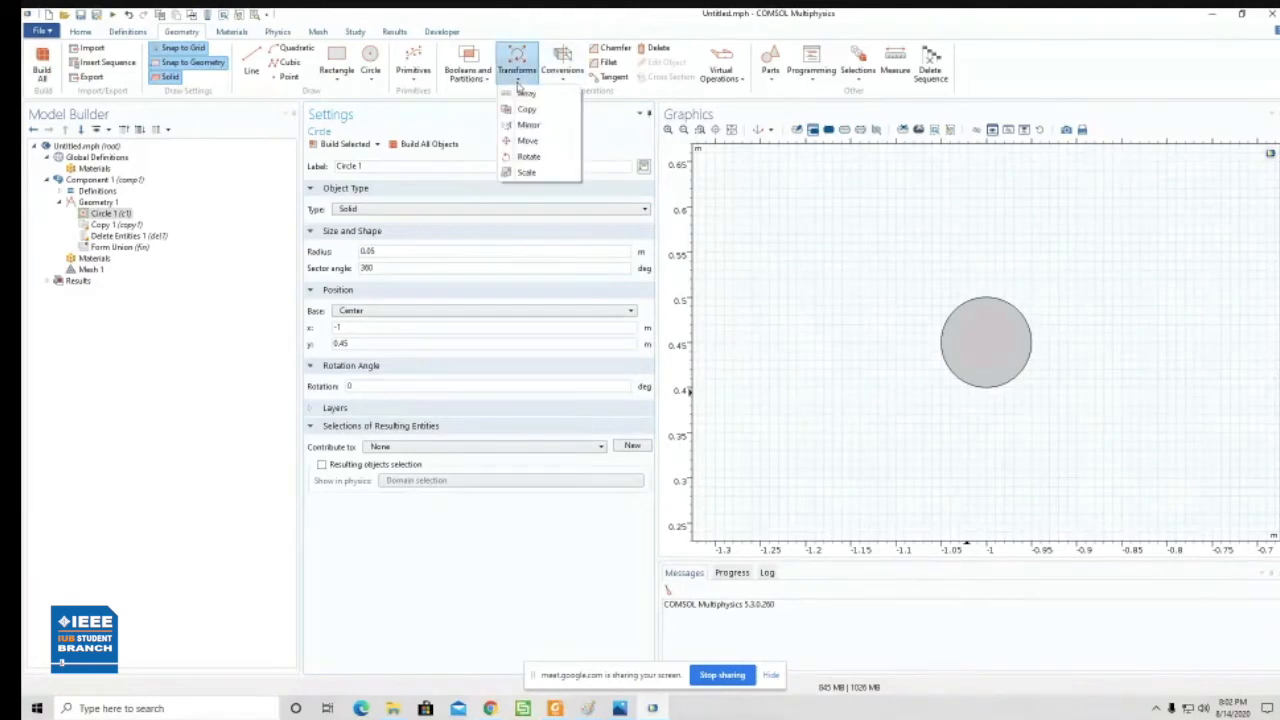
left_click(528, 94)
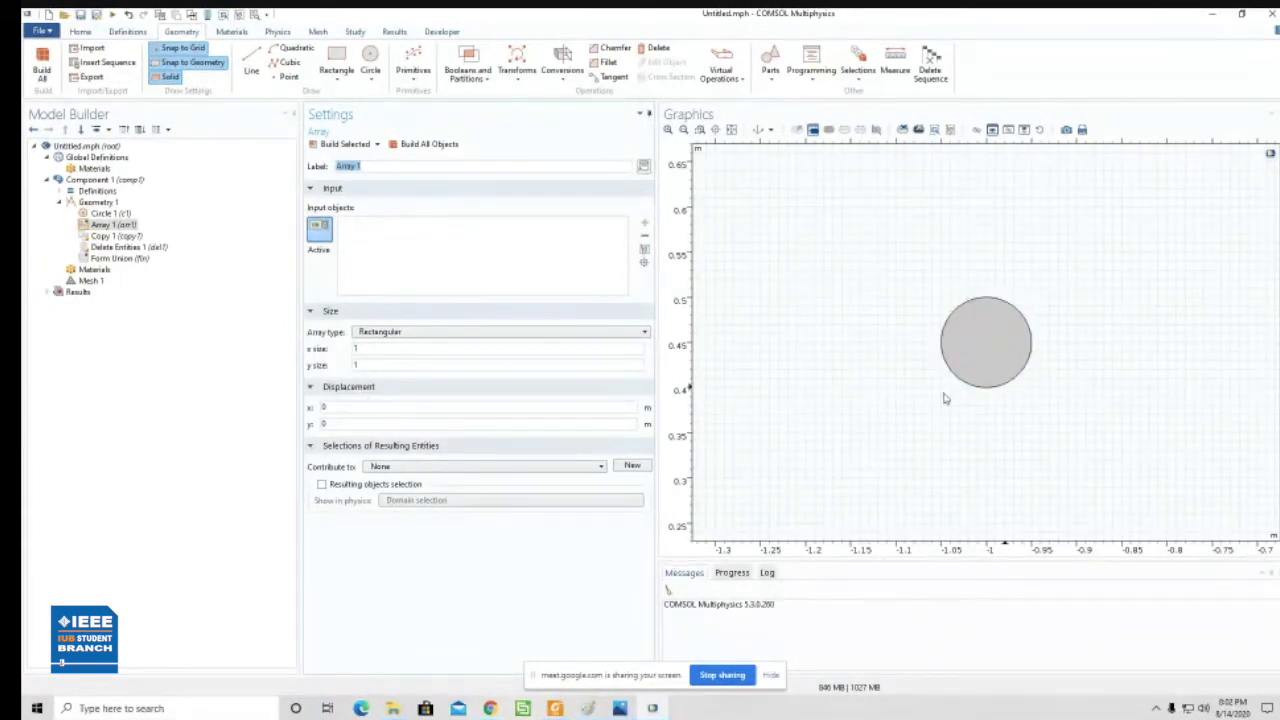
left_click(994, 357)
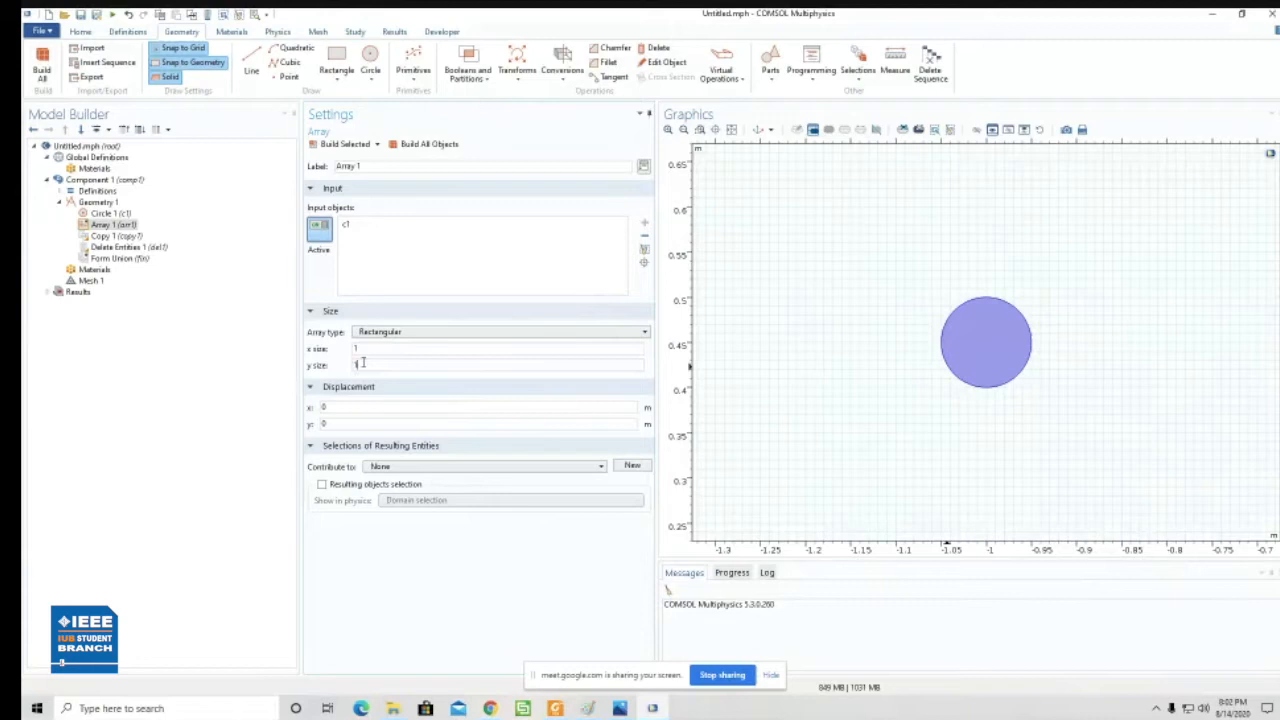
type("5")
left_click_drag(365, 349, 347, 356)
double_click(358, 349)
- Switch to Paint, sketch small circles joined by lines beside the axes to illustrate array spacing, and return to COMSOL
left_click(619, 708)
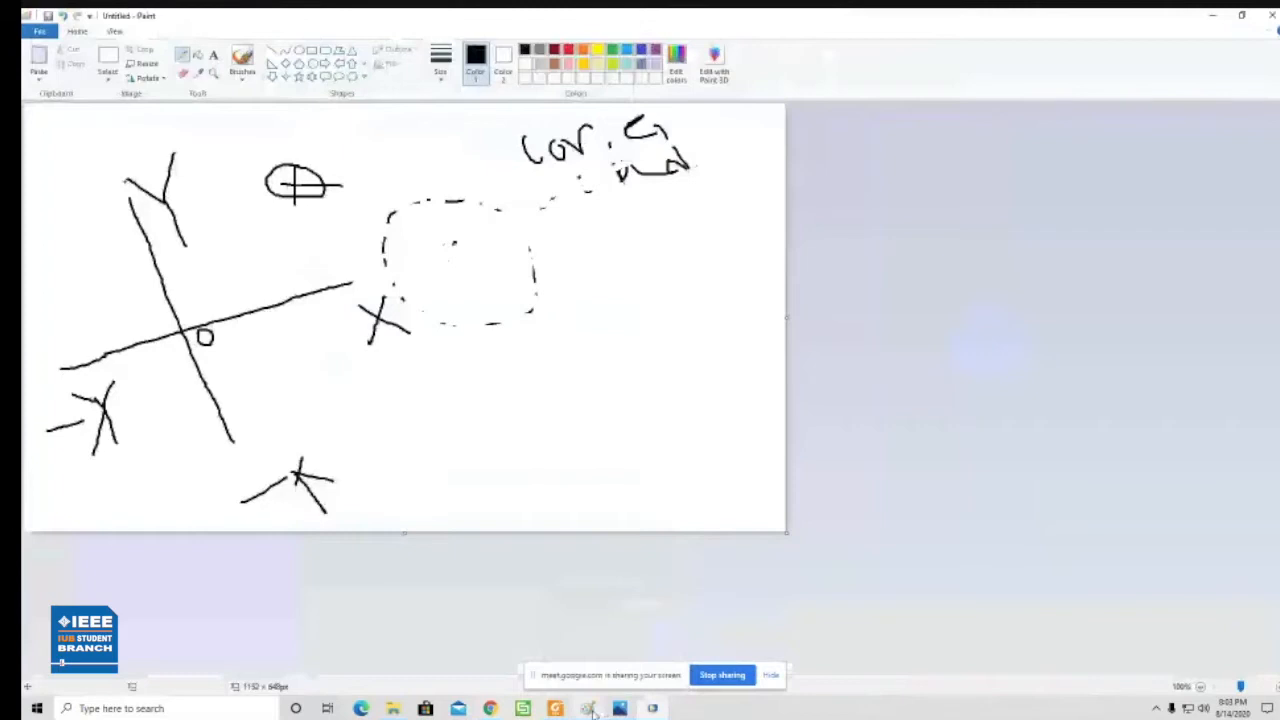
mouse_move(644, 284)
left_mouse_down()
mouse_move(633, 306)
mouse_move(642, 287)
left_mouse_up()
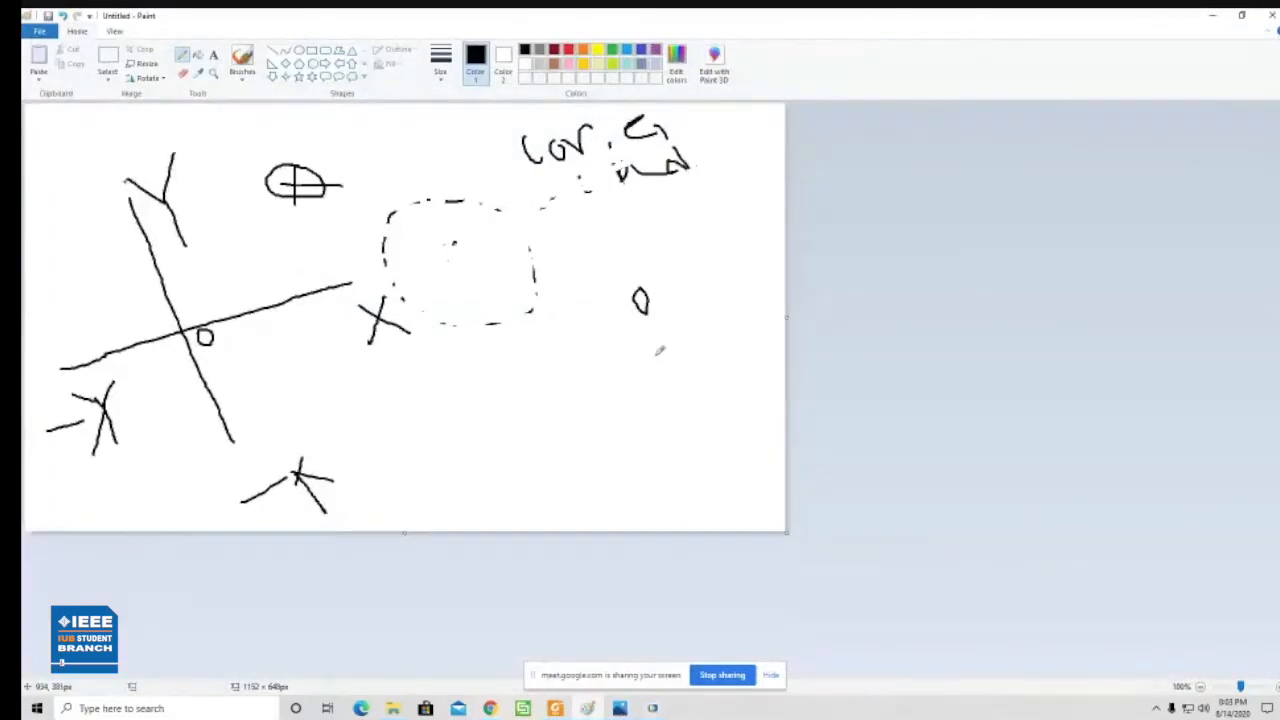
mouse_move(258, 268)
left_mouse_down()
mouse_move(240, 262)
mouse_move(247, 252)
left_mouse_up()
mouse_move(230, 195)
left_mouse_down()
mouse_move(214, 214)
mouse_move(221, 193)
left_mouse_up()
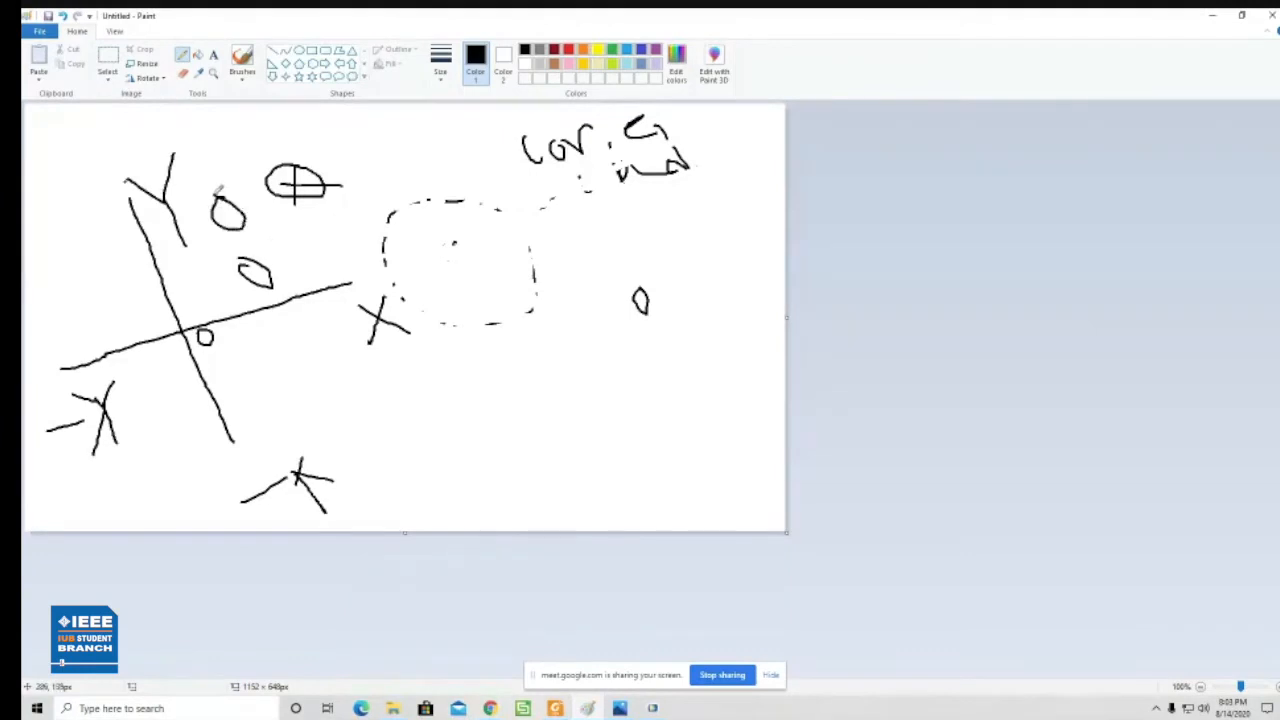
mouse_move(300, 241)
left_mouse_down()
mouse_move(307, 260)
mouse_move(287, 234)
mouse_move(262, 272)
mouse_move(302, 262)
left_mouse_up()
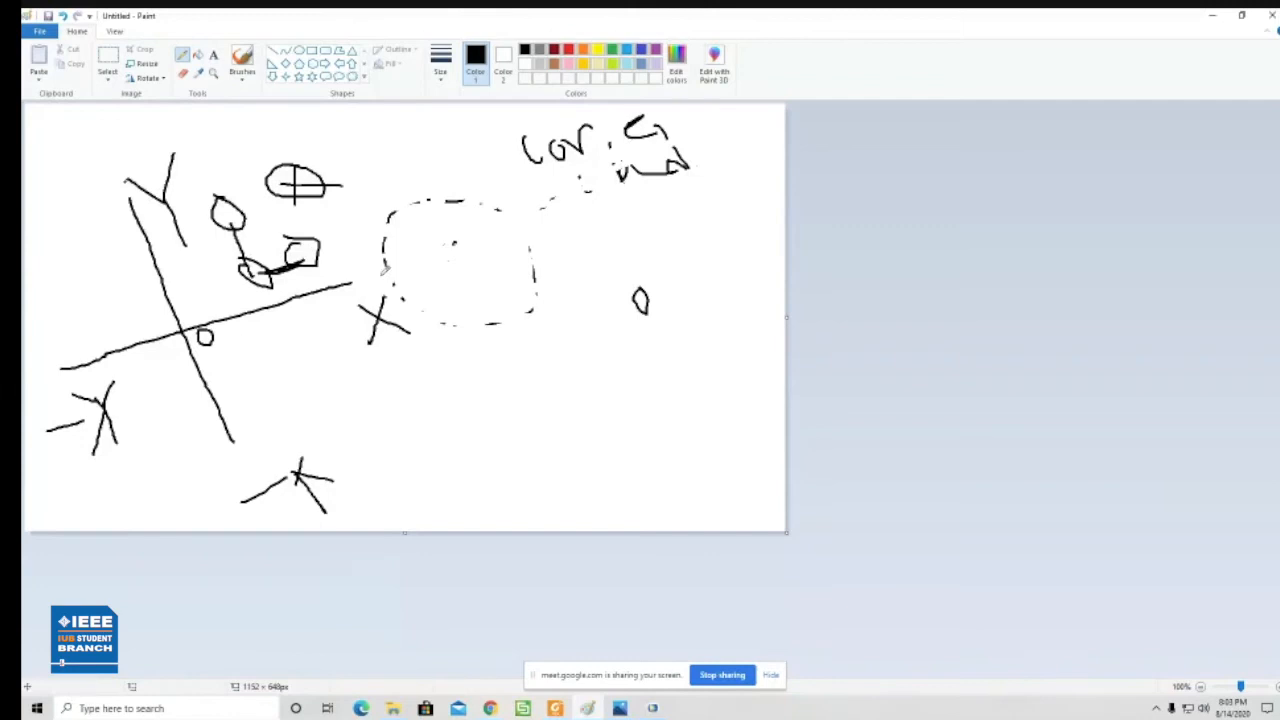
left_click(1212, 15)
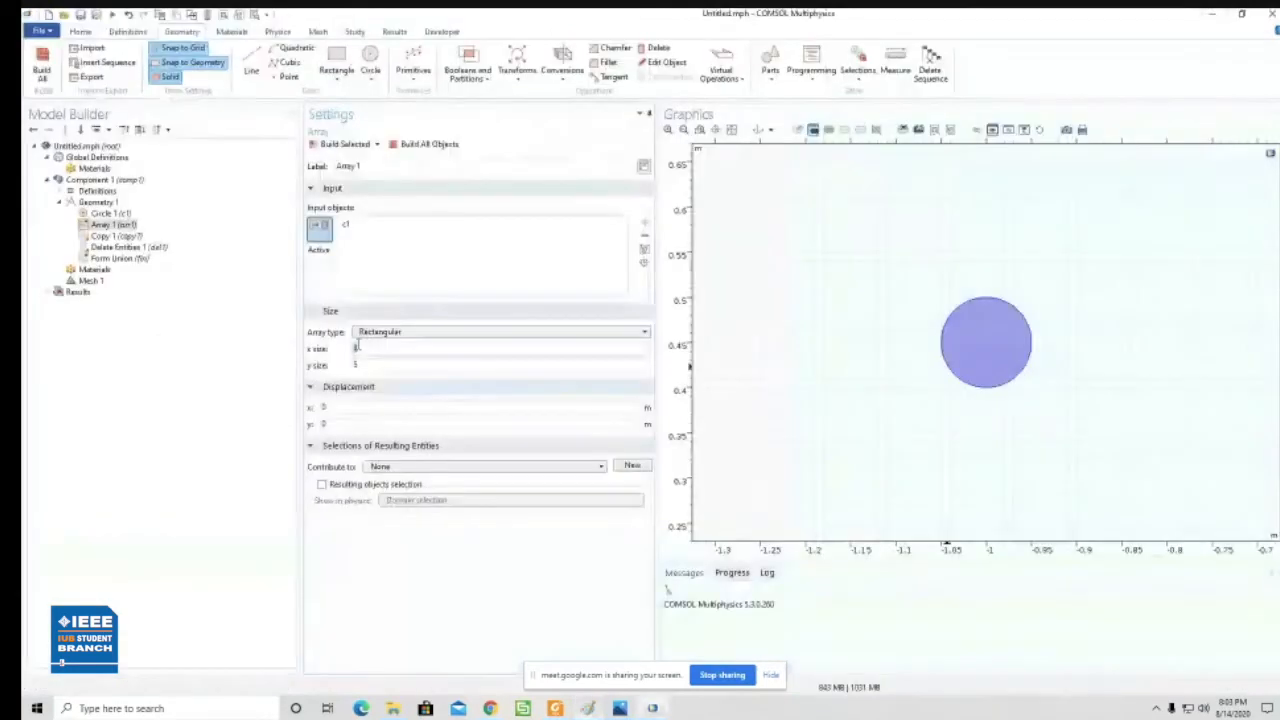
- Try building the array with x size and y size both set to 0.1
type("0.1")
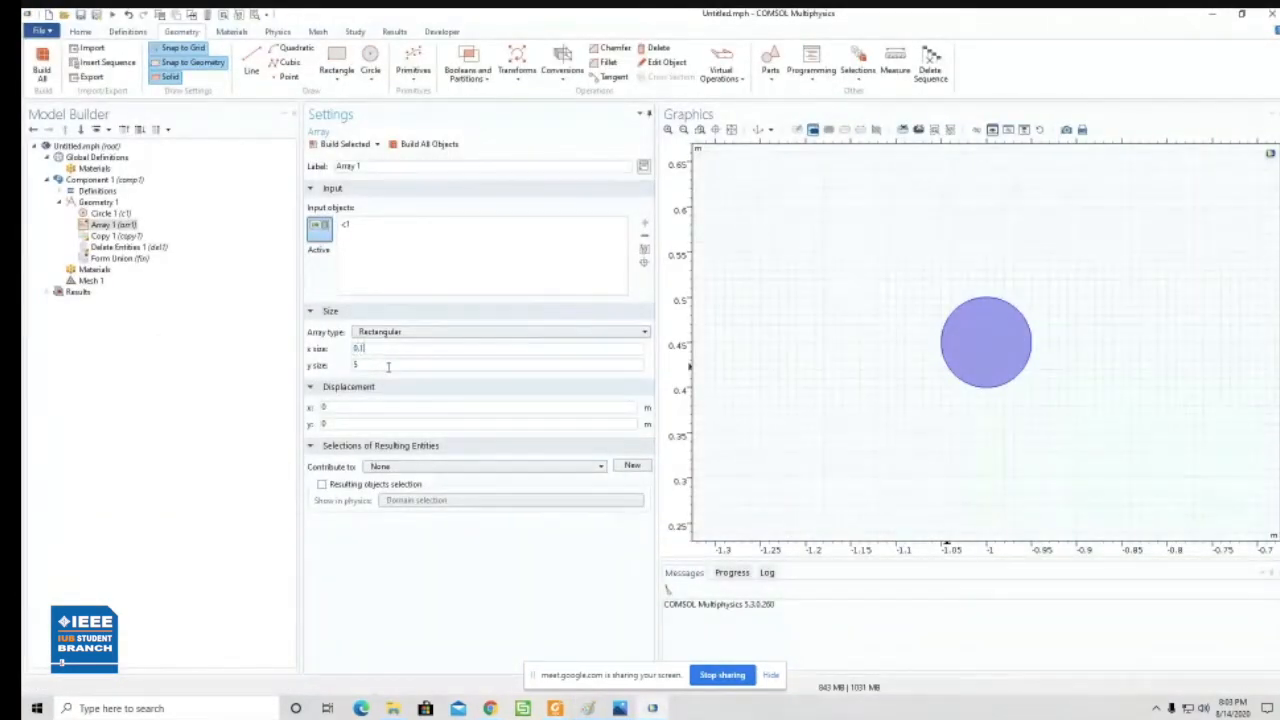
key("Tab")
left_click(426, 146)
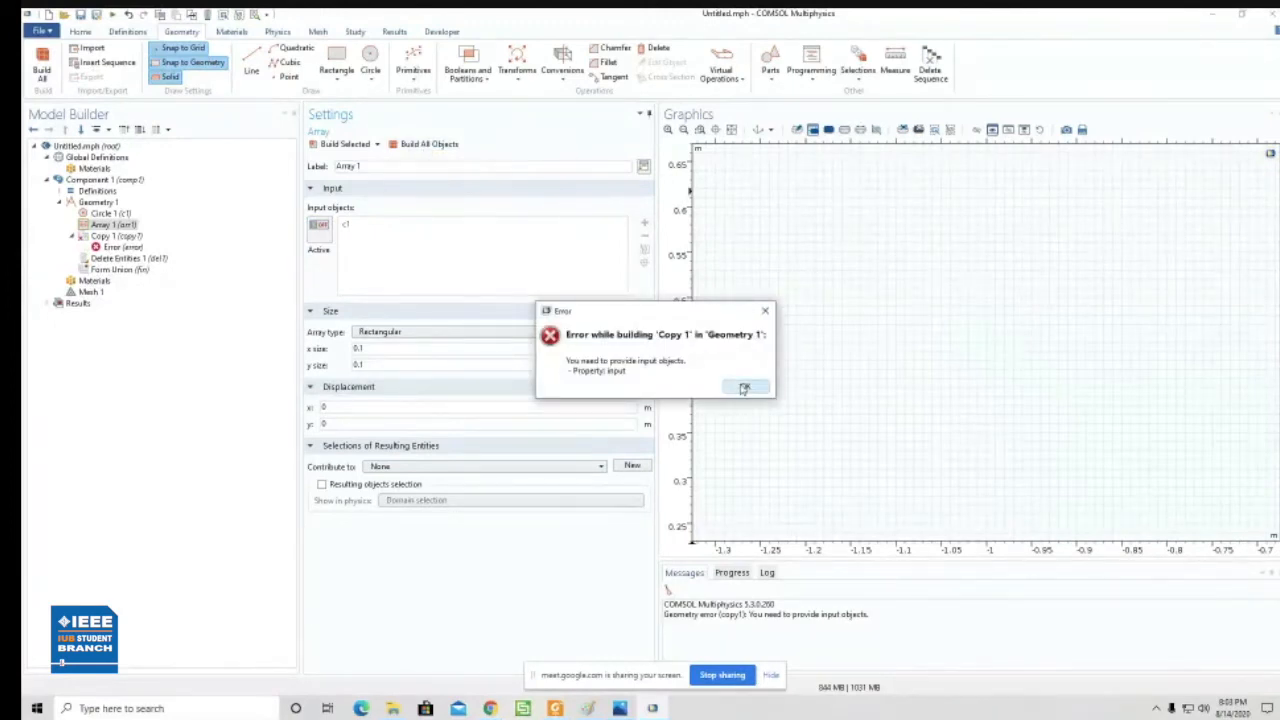
left_click(744, 388)
- Set the array to x size 4 and y size 5 with 0.1 m displacement in both directions, and build it
double_click(357, 348)
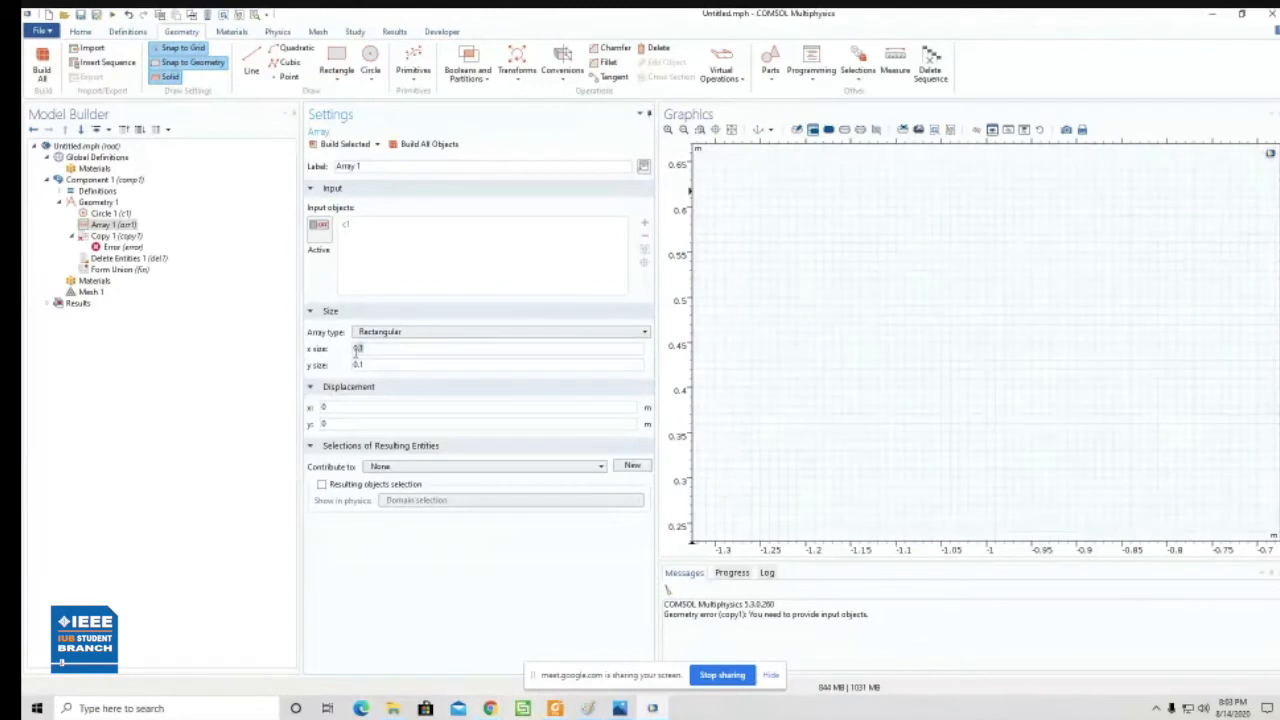
type("4")
double_click(358, 365)
type("5")
type(".1")
type(".1")
left_click(425, 147)
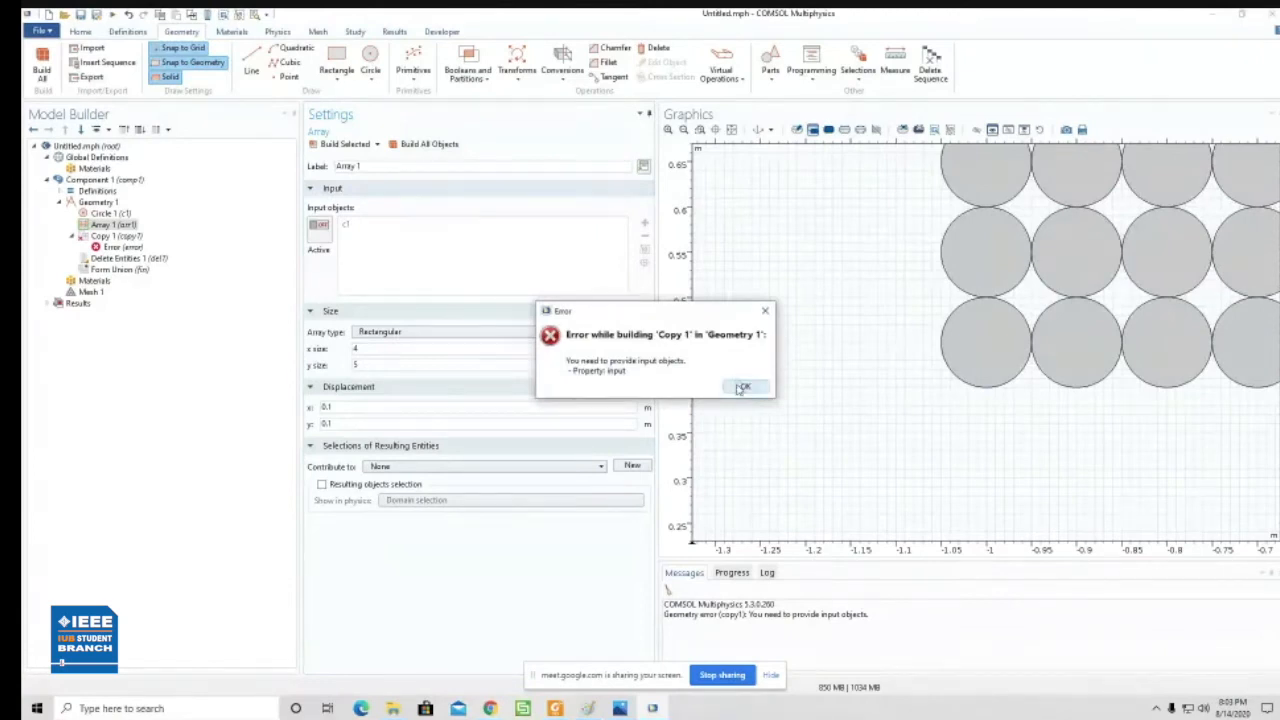
left_click(743, 388)
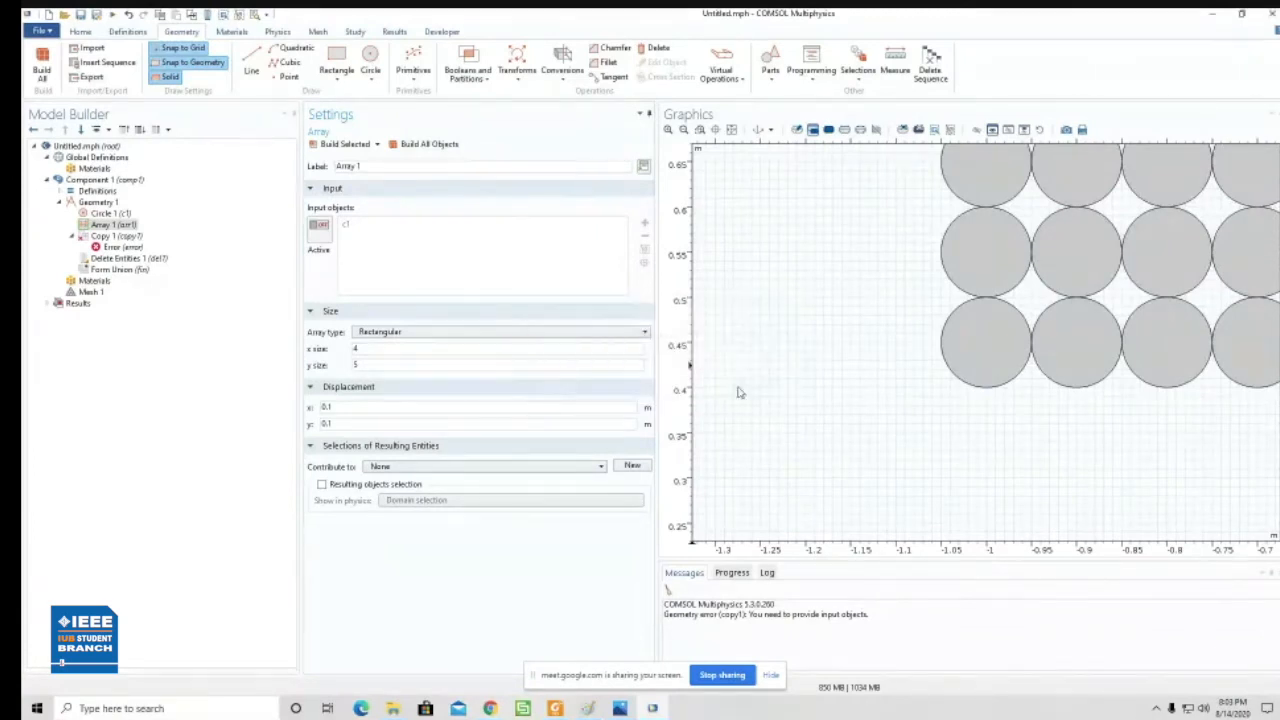
- Change the array to x size 5 and y size 4 and rebuild the geometry
left_click(731, 131)
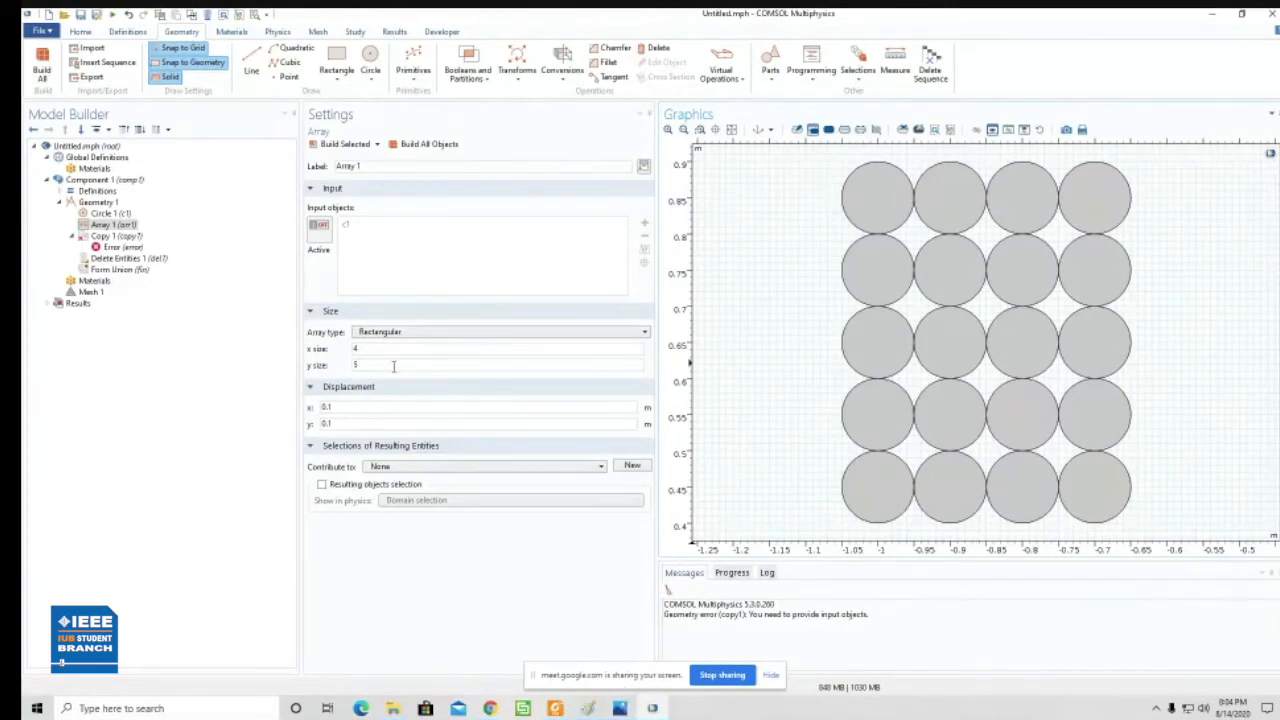
left_click_drag(363, 348, 345, 356)
type("5")
key("Tab")
type("4")
left_click(428, 144)
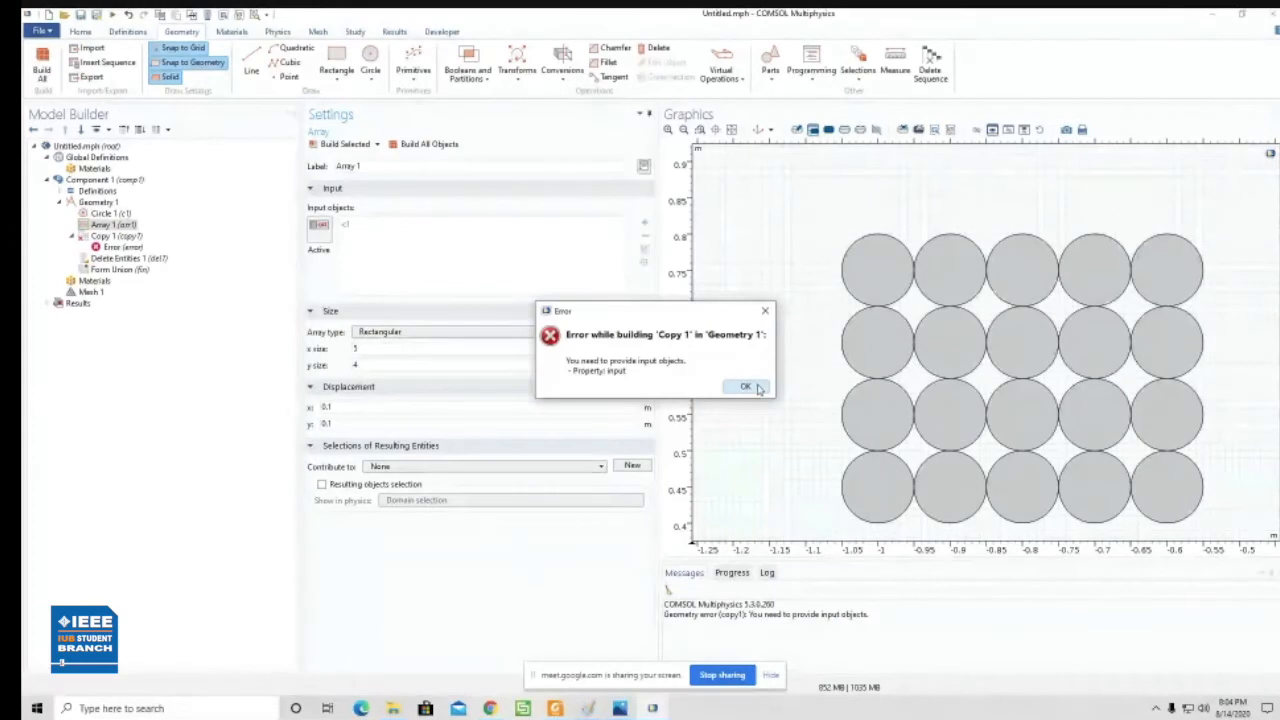
left_click(746, 387)
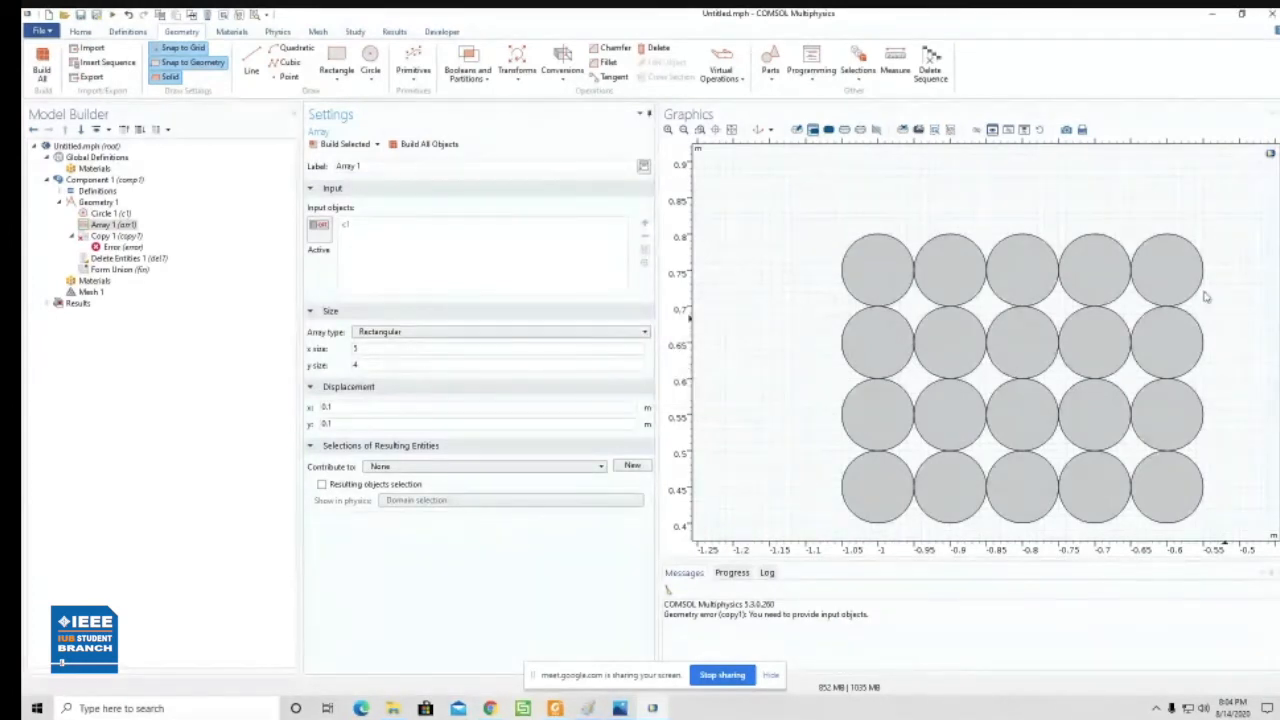
- Set the original circle's radius to 0.01 m and rebuild the arrayed air holes
left_click(732, 130)
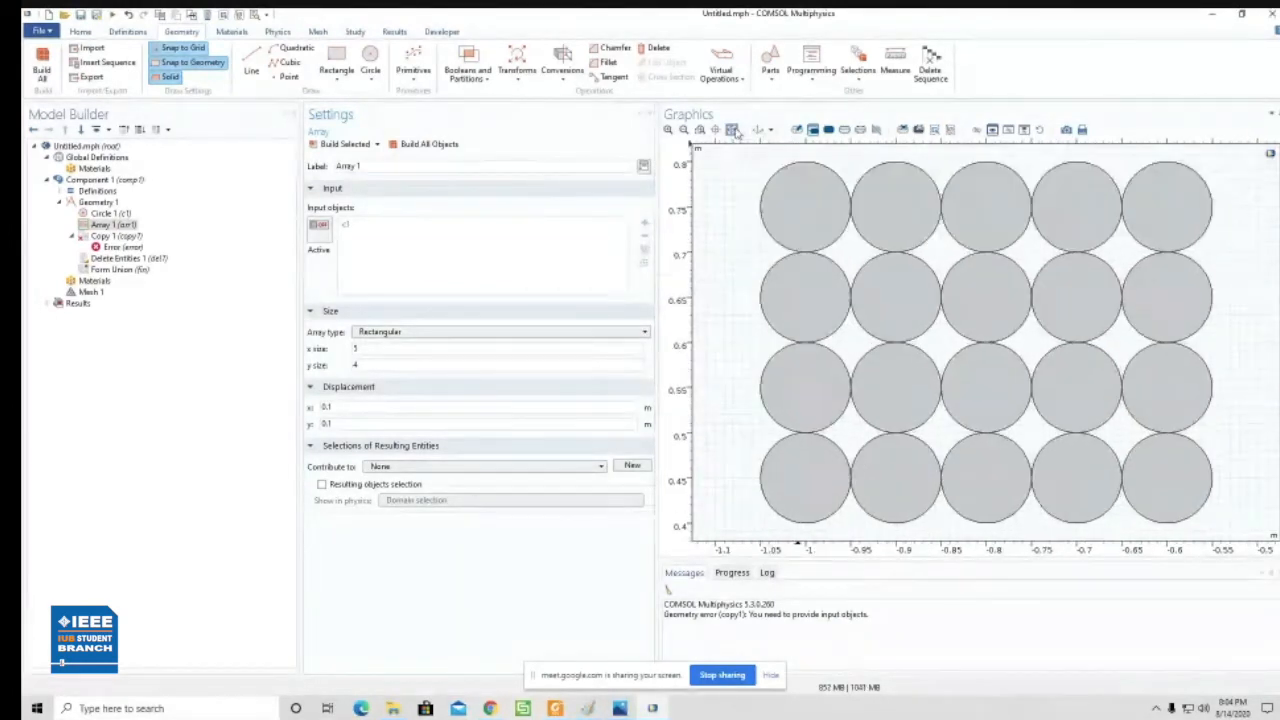
left_click(110, 213)
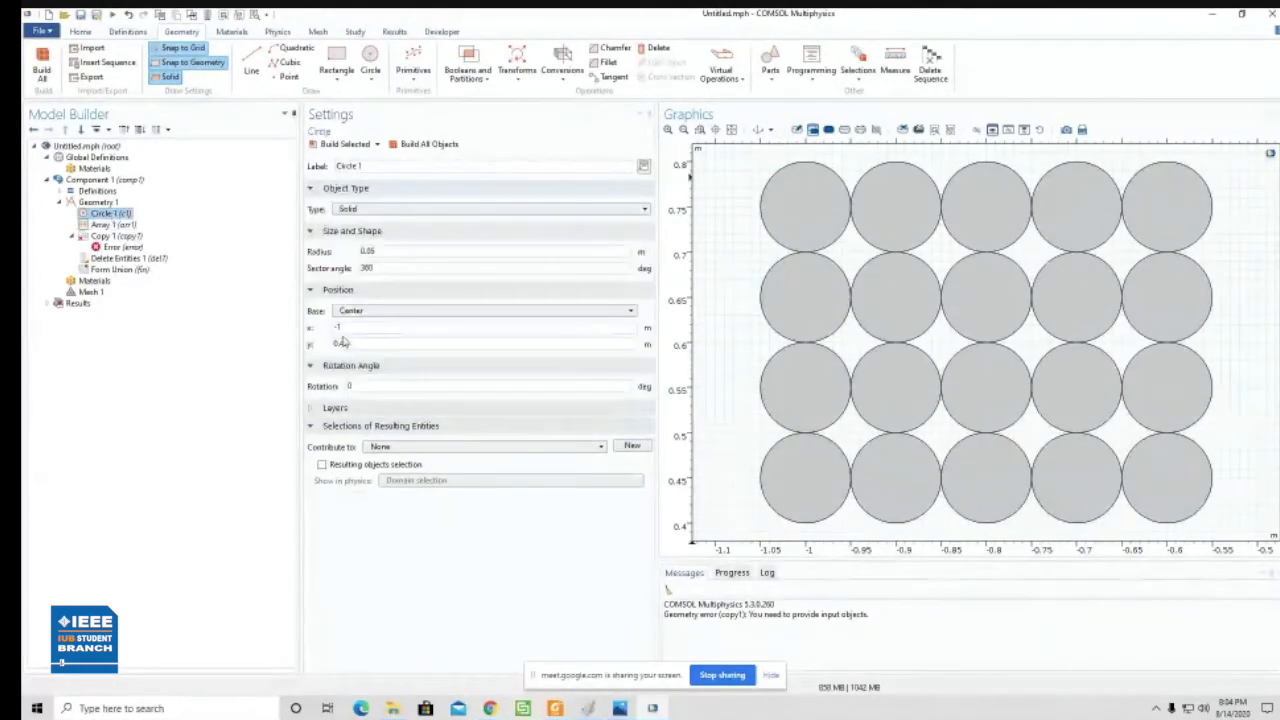
double_click(384, 251)
type("0.01")
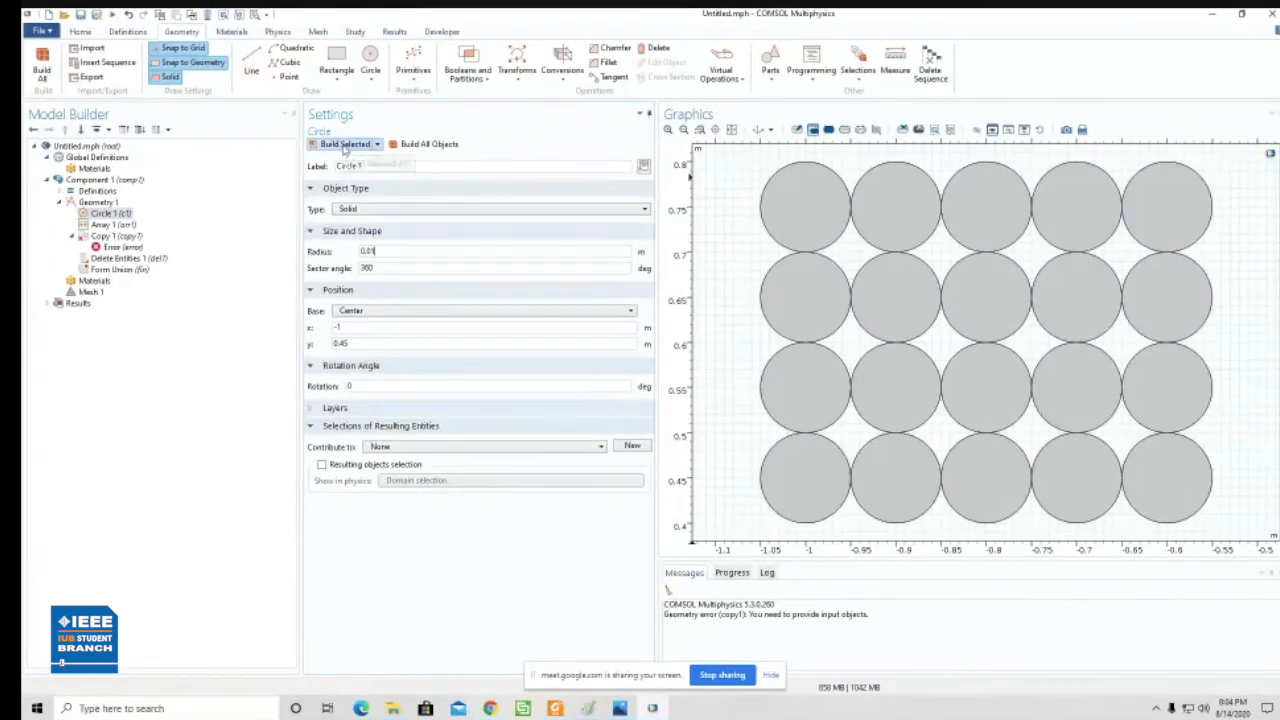
left_click(407, 147)
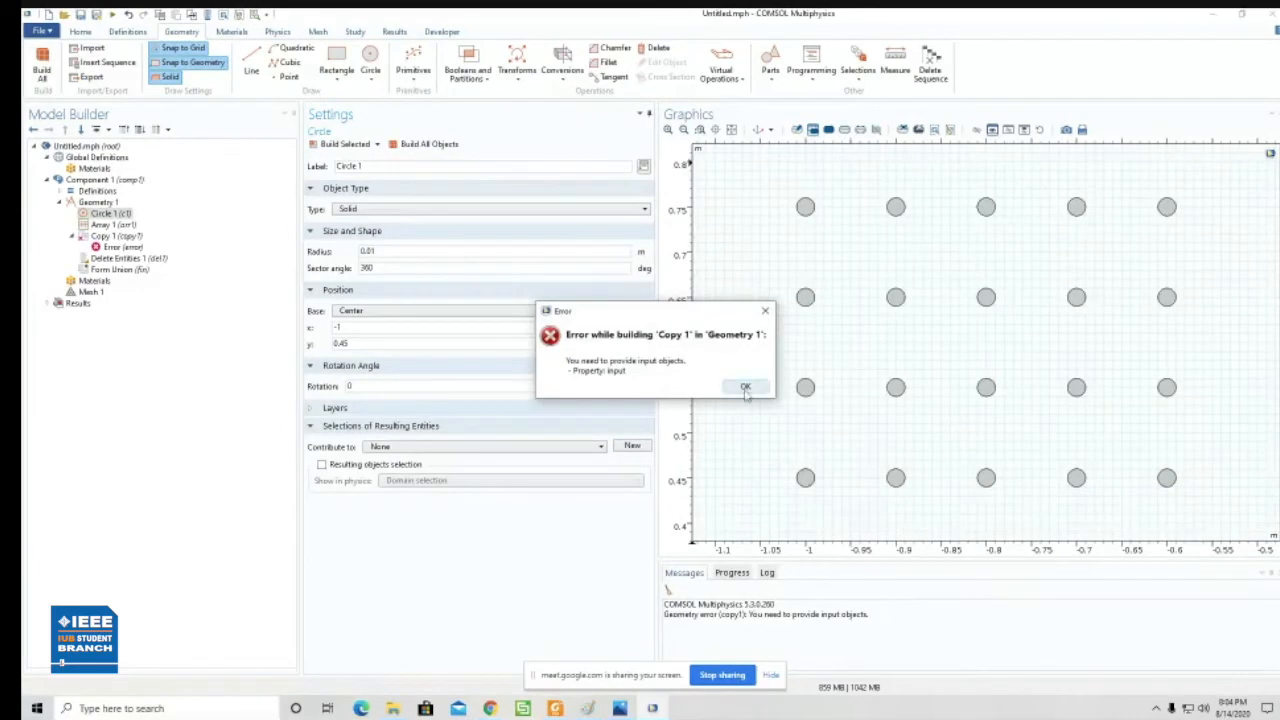
left_click(746, 388)
- Disable the Copy 1 feature and rebuild the geometry
right_click(125, 237)
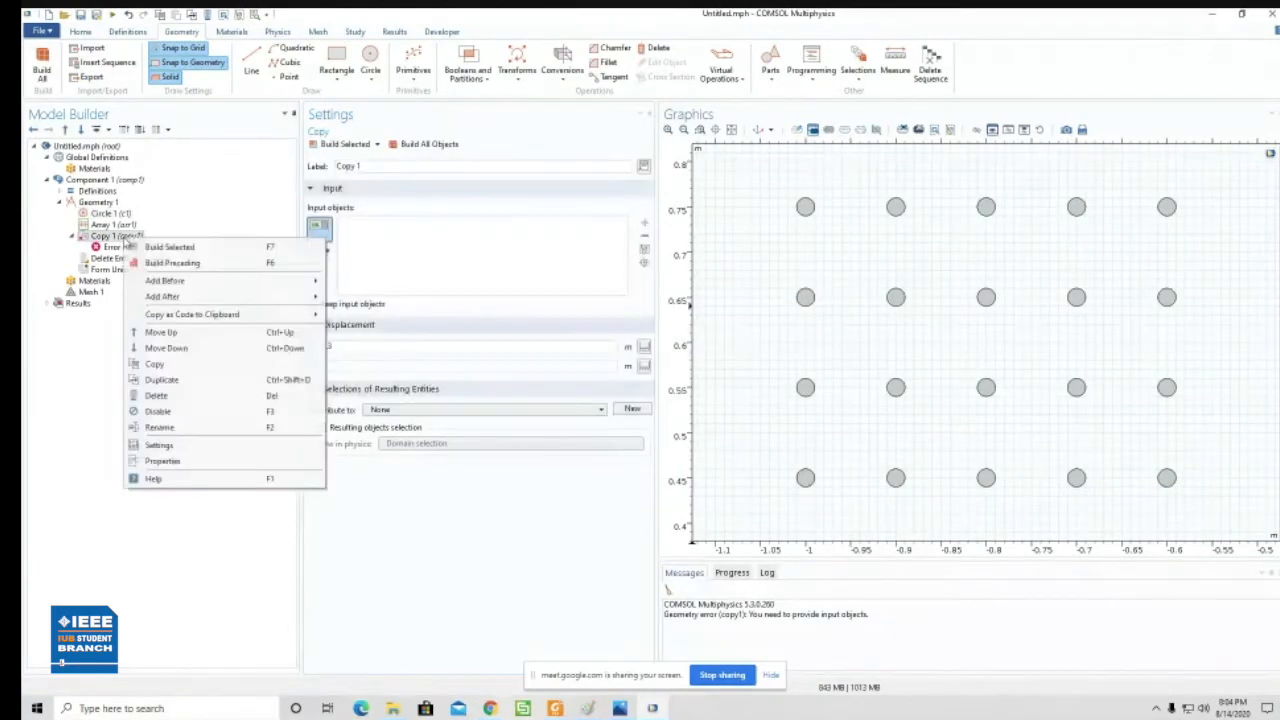
left_click(170, 413)
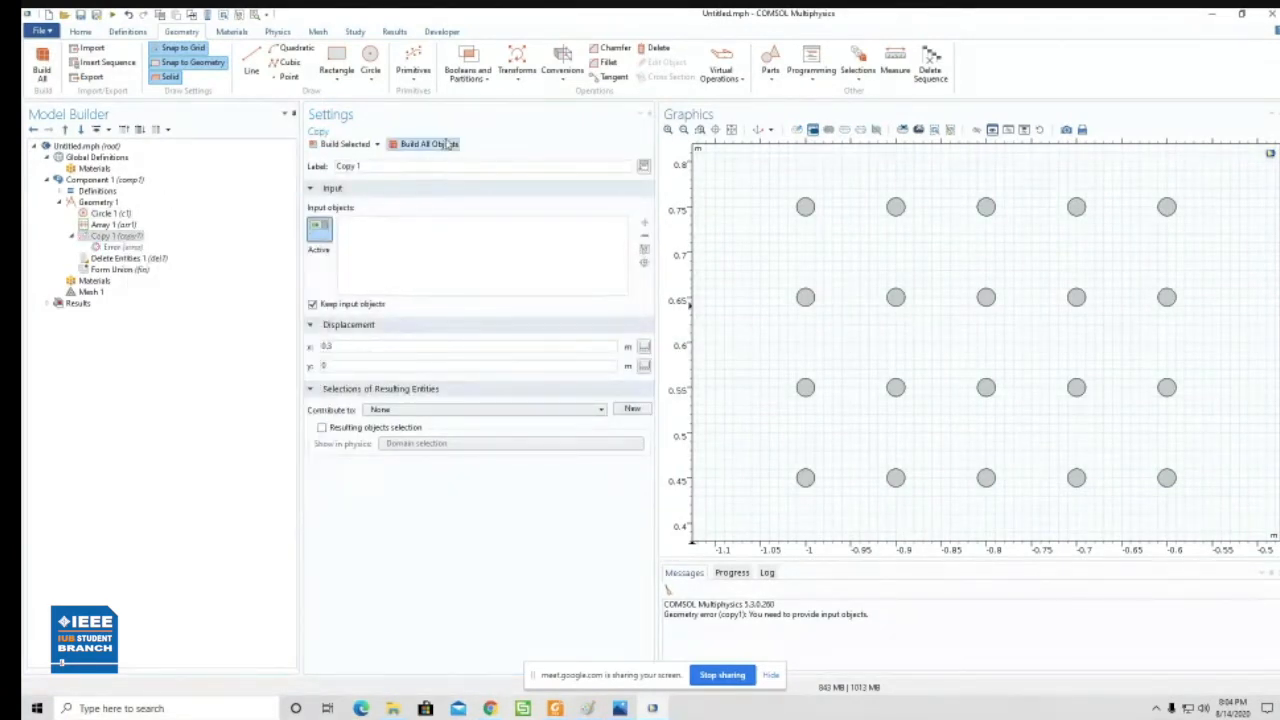
left_click(430, 146)
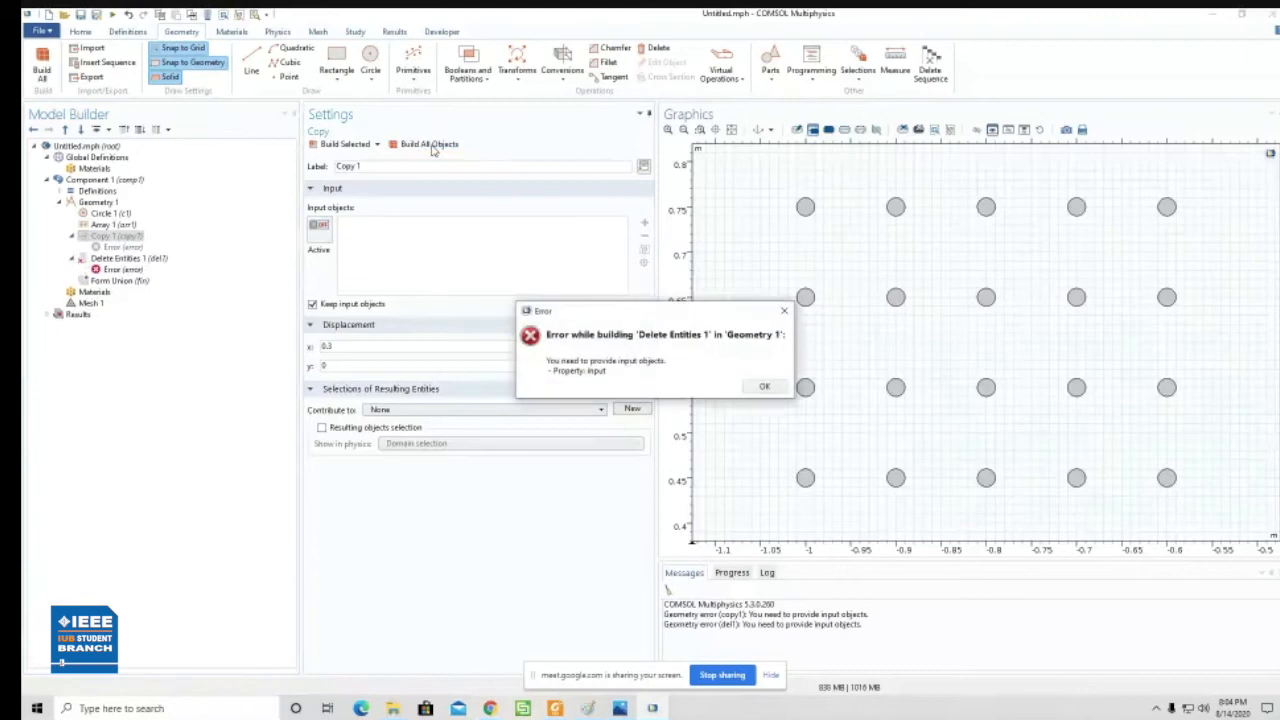
left_click(766, 387)
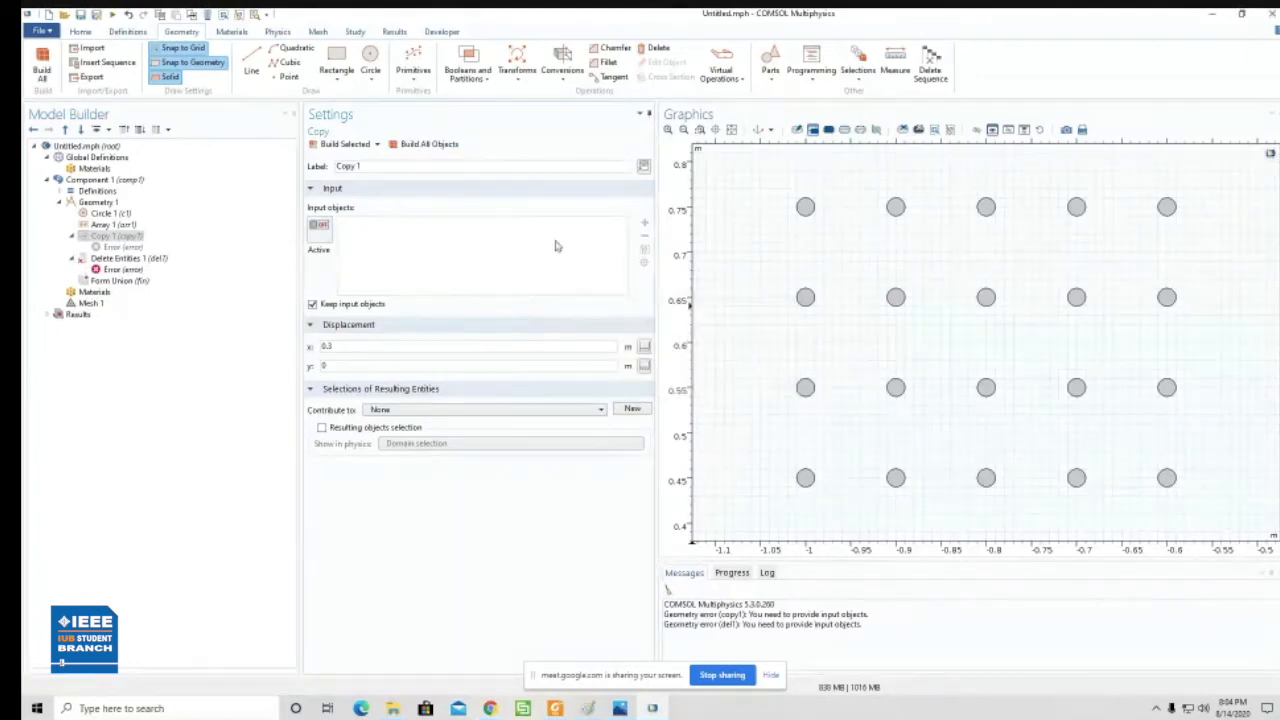
- Delete the Copy 1 and Delete Entities 1 features from the geometry sequence and build the whole geometry
right_click(114, 236)
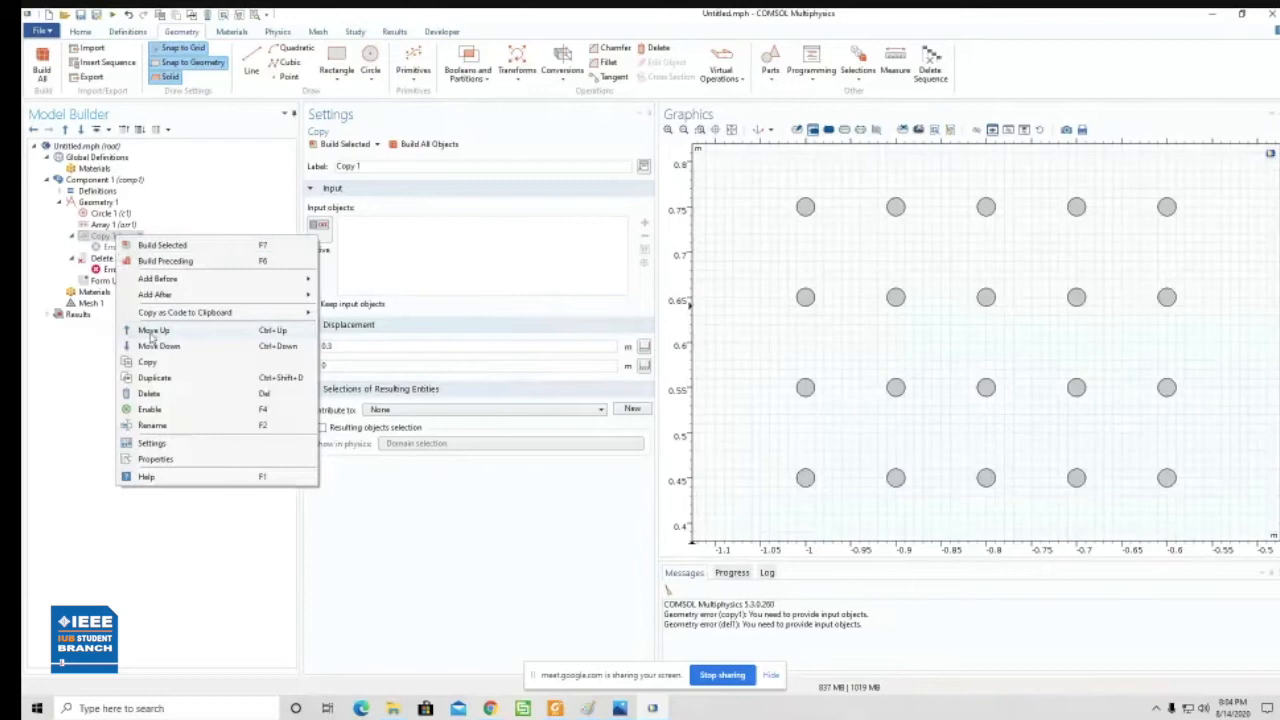
left_click(167, 397)
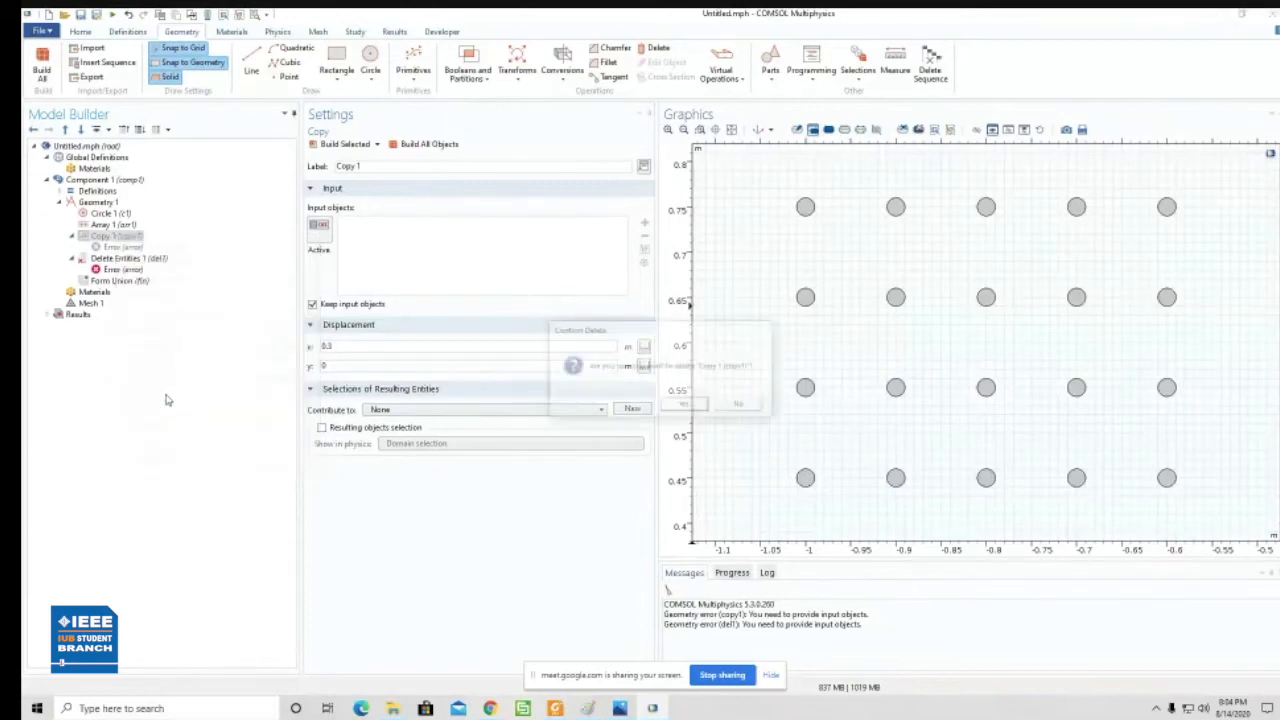
left_click(677, 407)
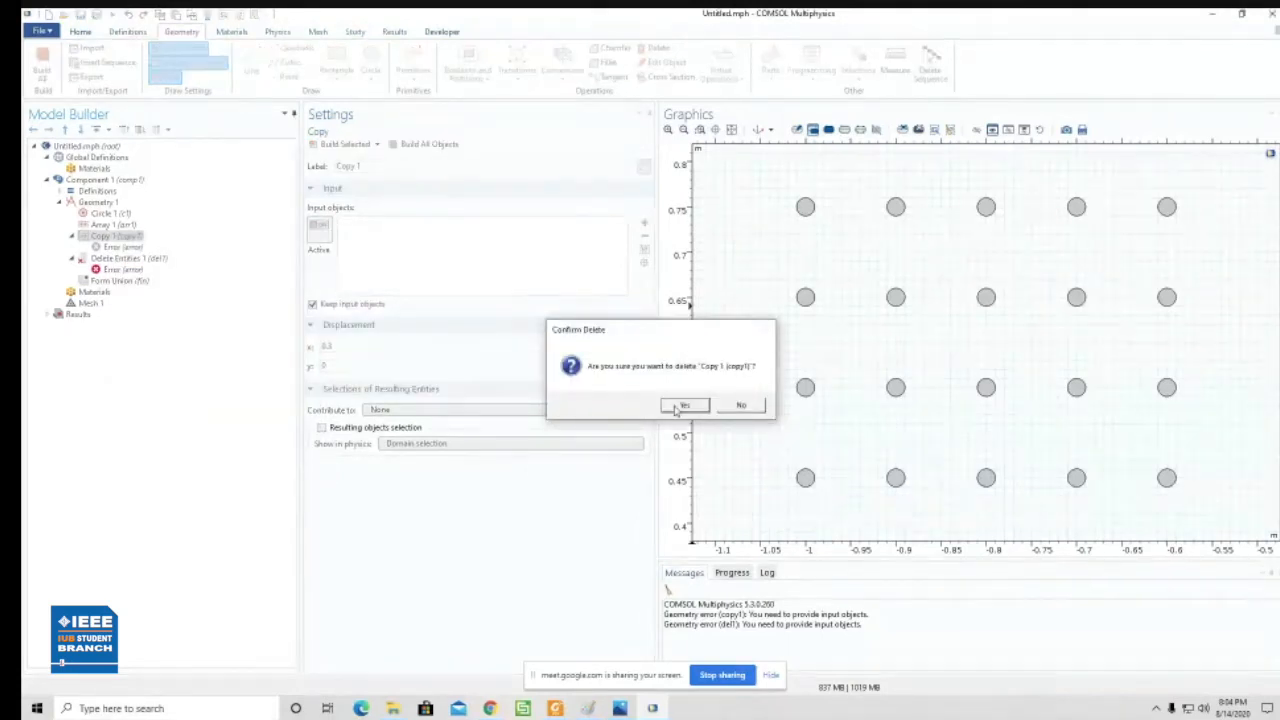
right_click(128, 237)
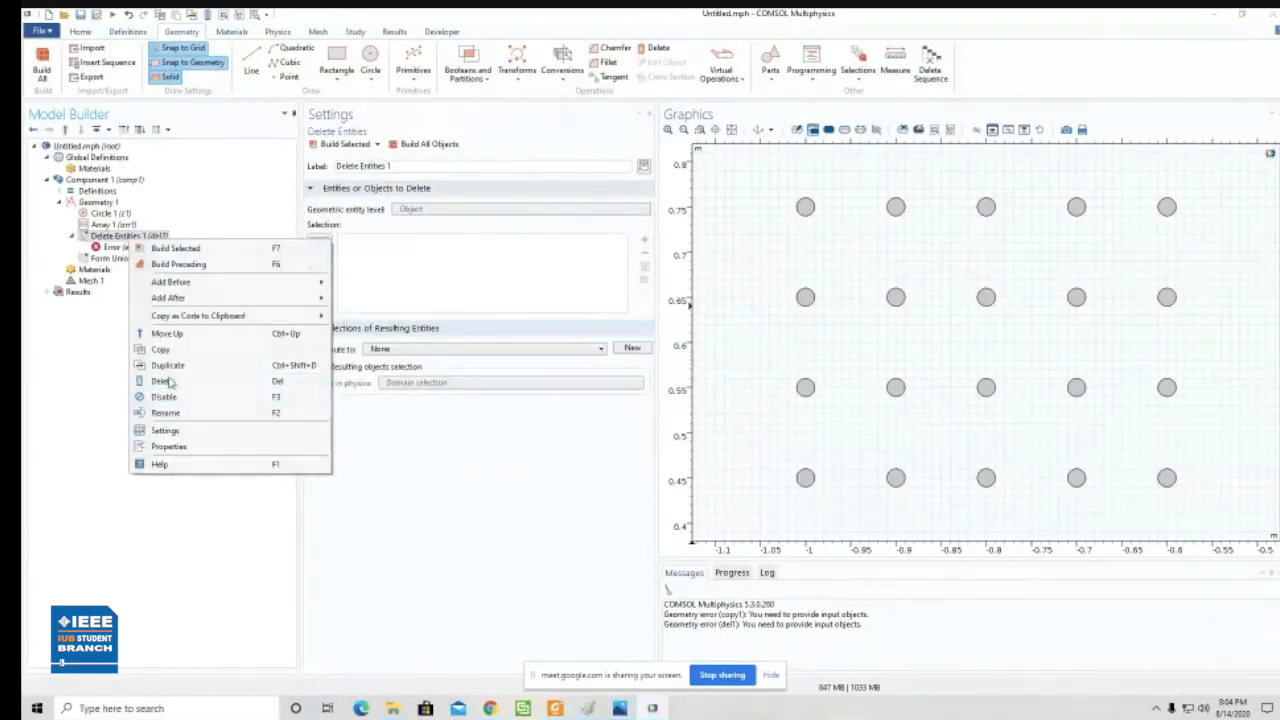
left_click(163, 381)
left_click(698, 405)
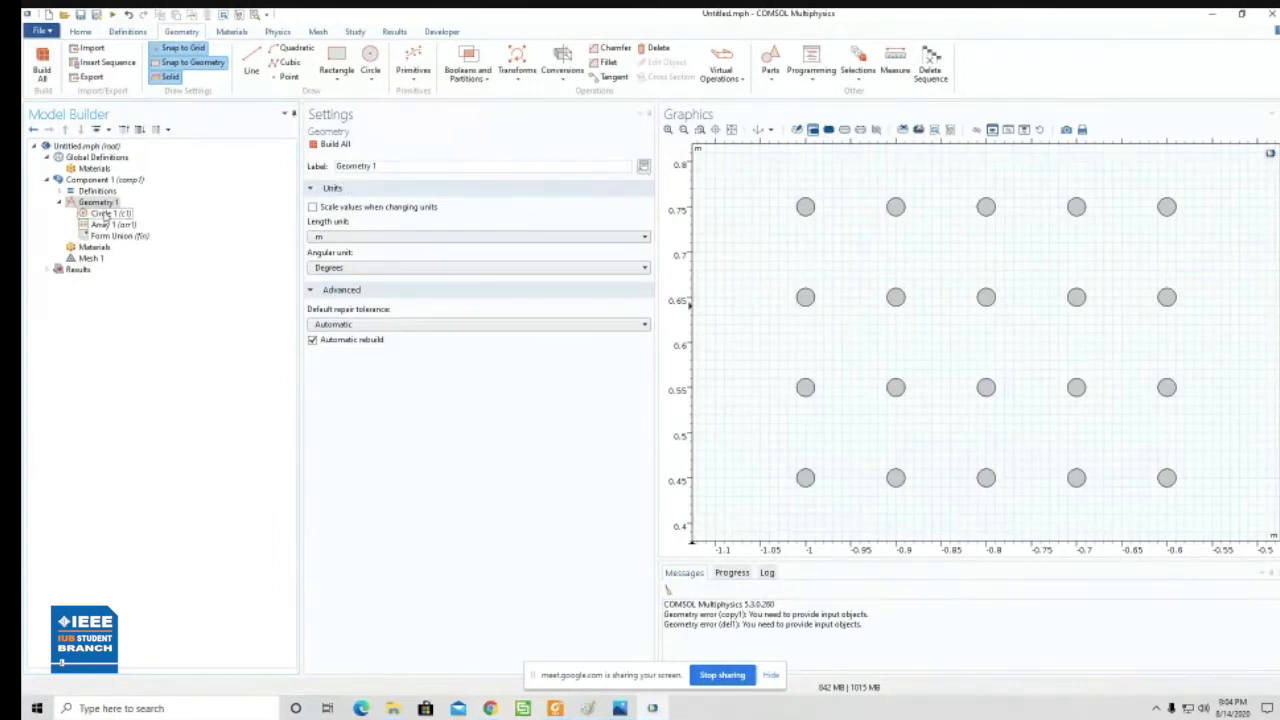
left_click(330, 144)
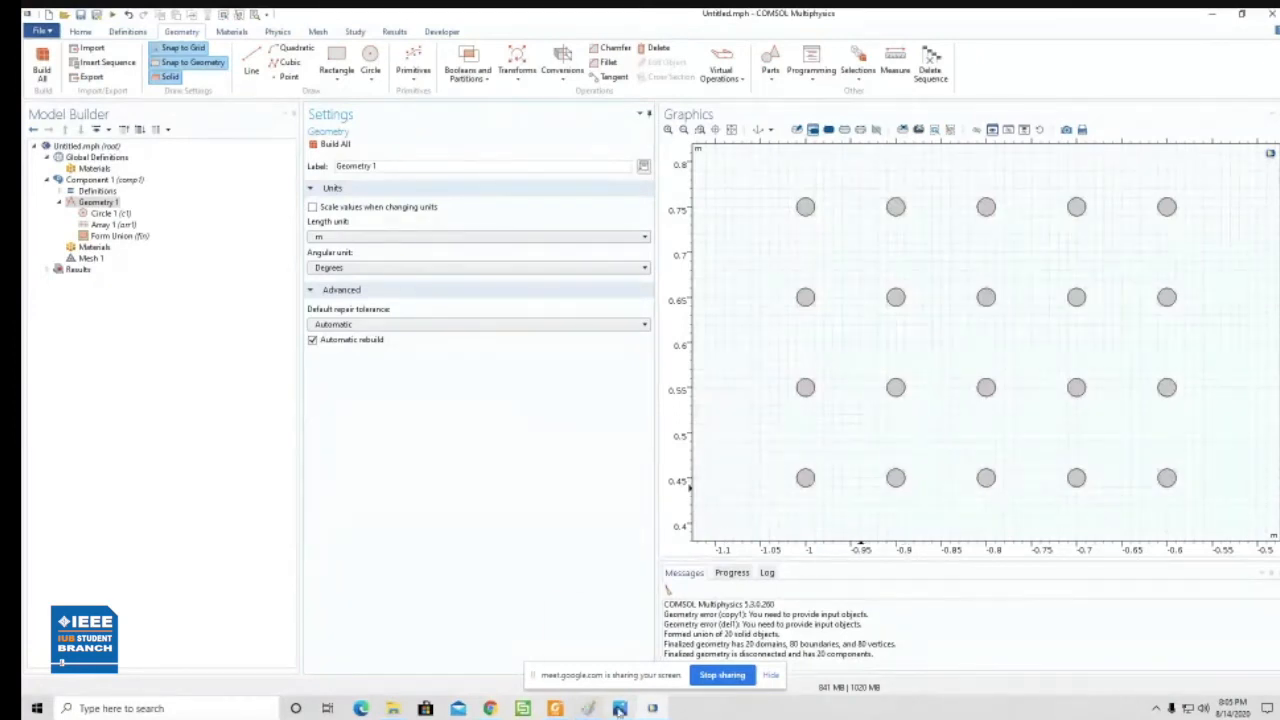
mouse_move(555, 708)
mouse_move(505, 712)
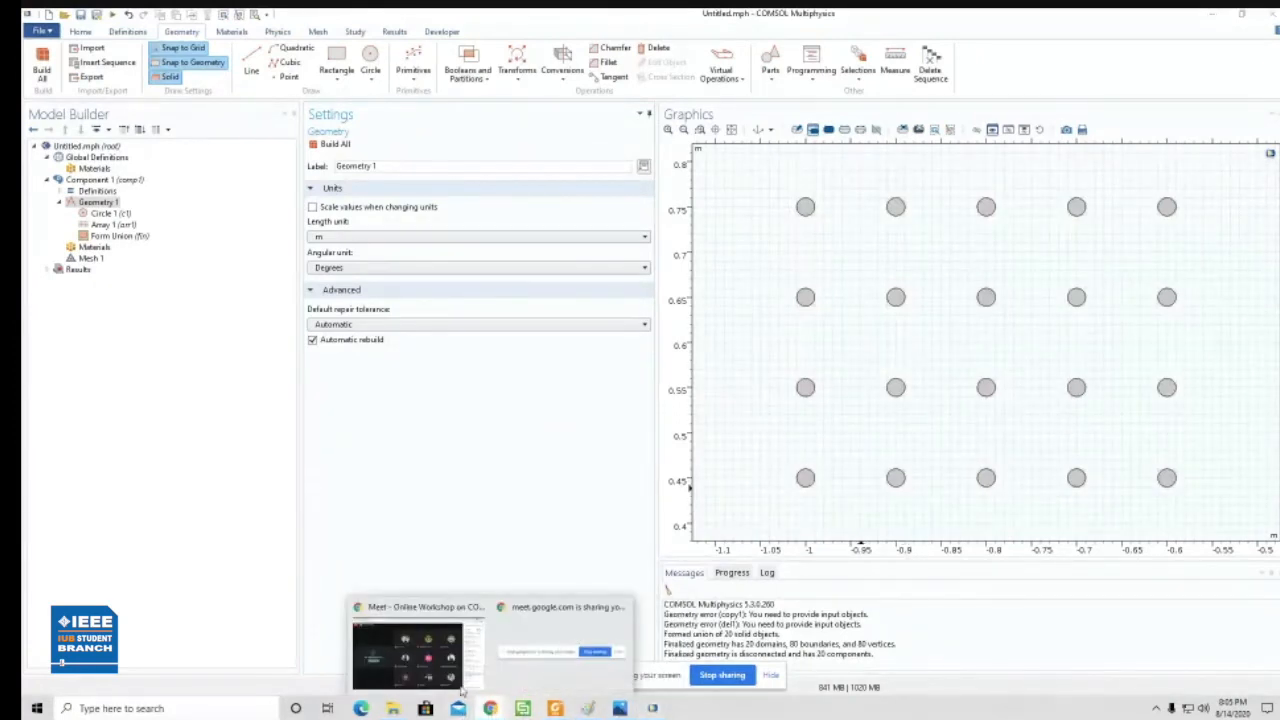
- Check the air-hole layout in the sensor schematic image in Photos, and return to COMSOL
left_click(423, 664)
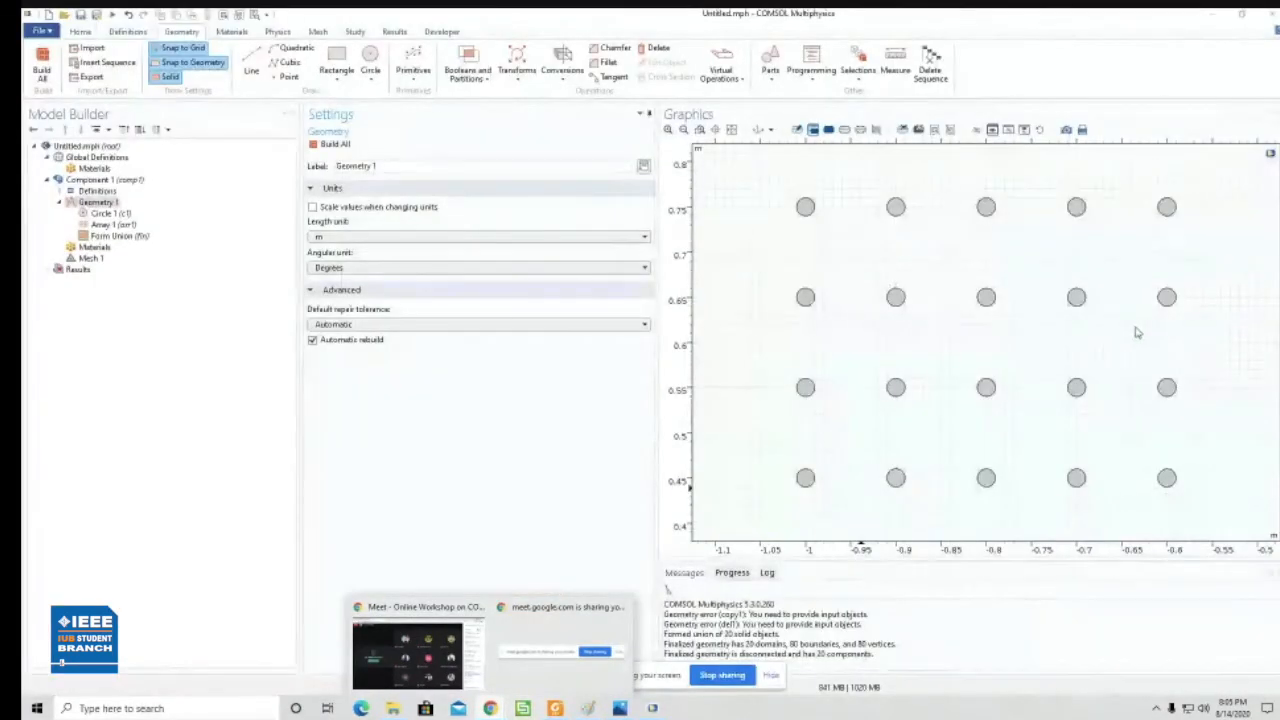
left_click(813, 485)
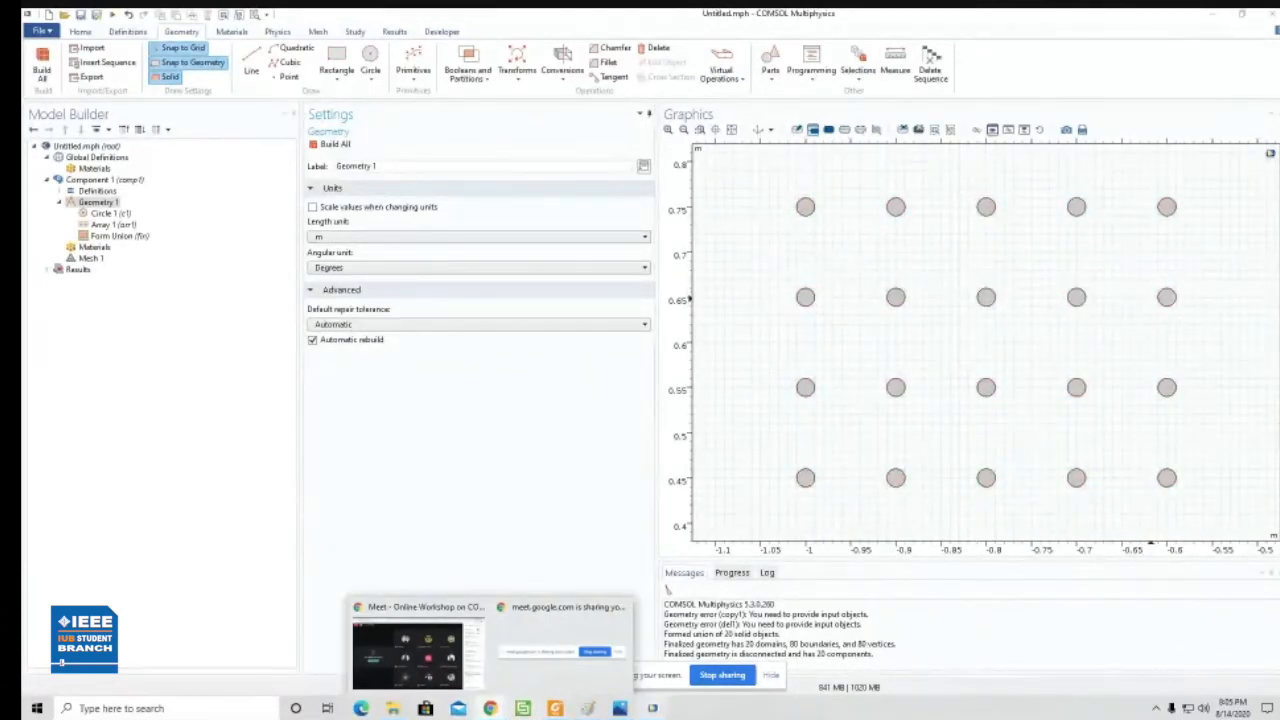
left_click(621, 708)
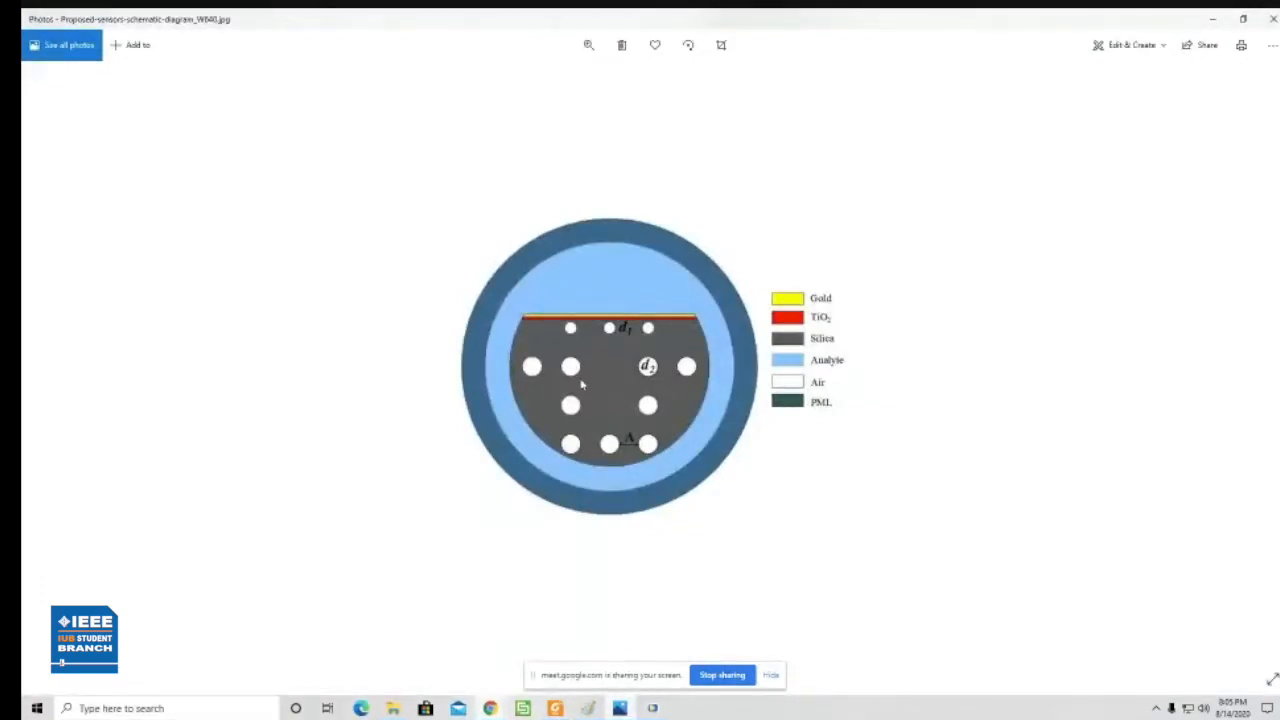
left_click(1212, 19)
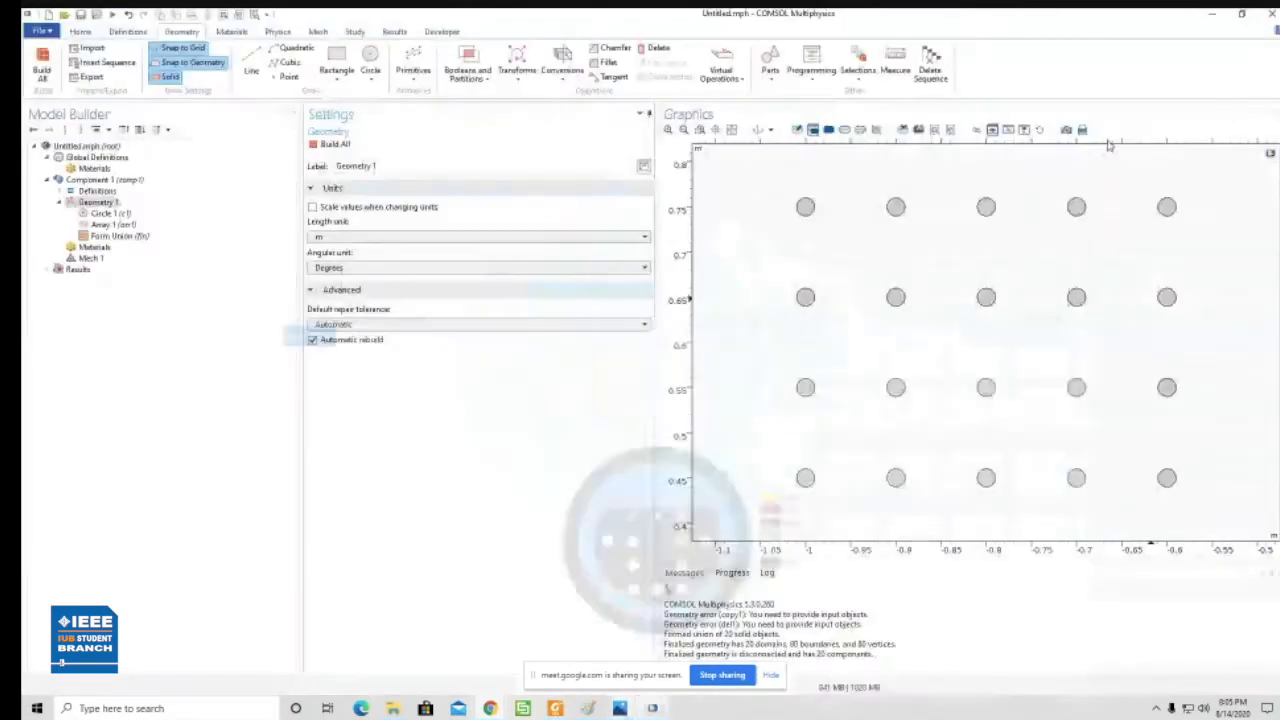
- Set the radius of Circle 1 to 0.02 m and rebuild all the arrayed air holes
left_click(119, 214)
left_click(383, 251)
key("BackSpace")
type("2")
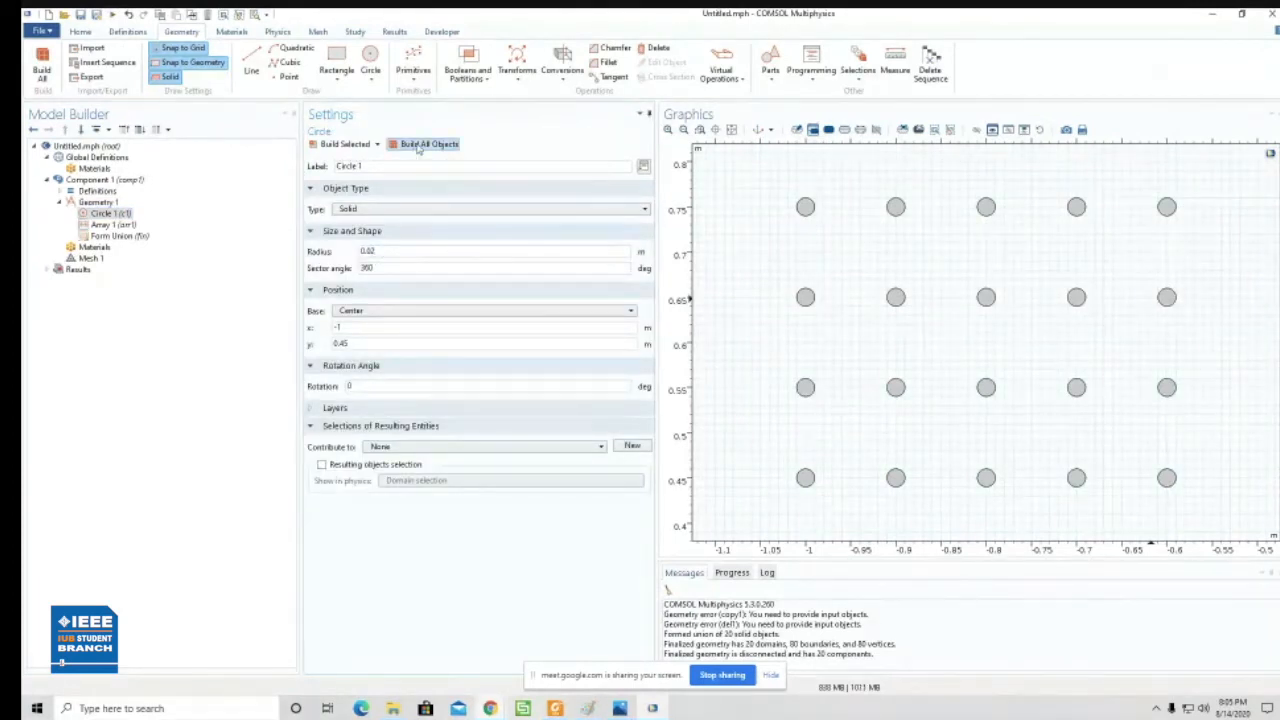
left_click(418, 146)
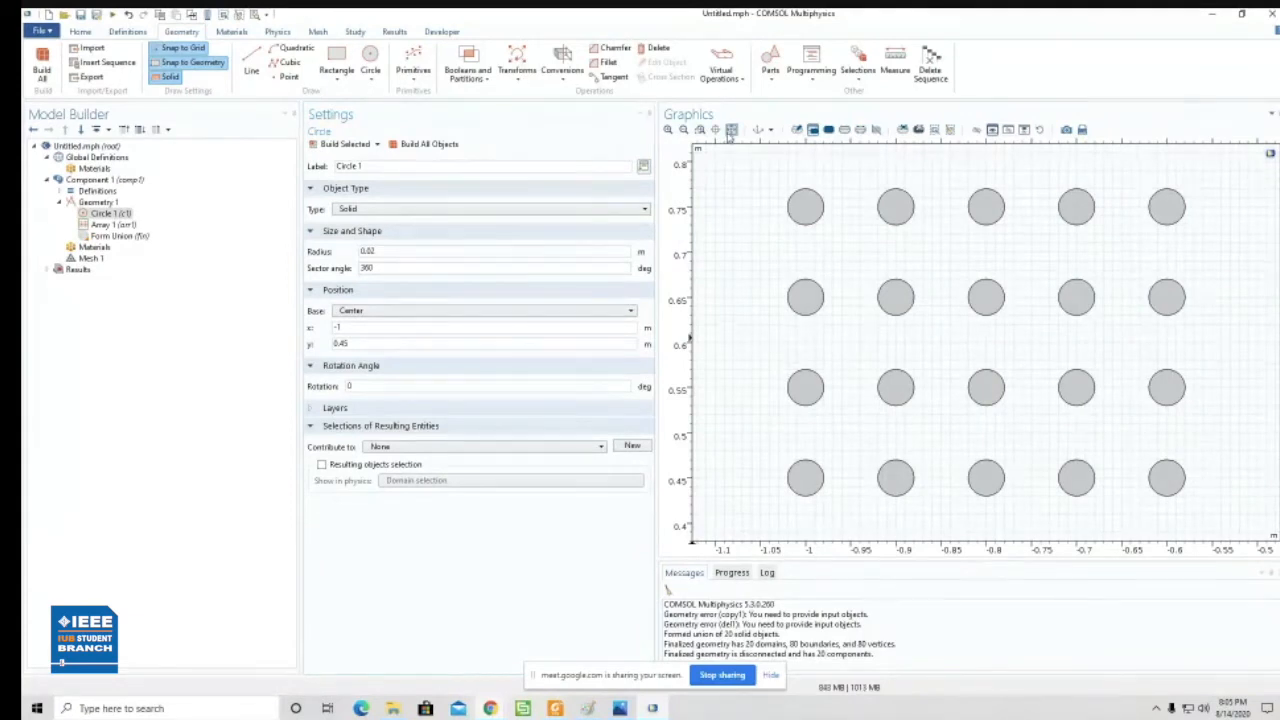
left_click(731, 130)
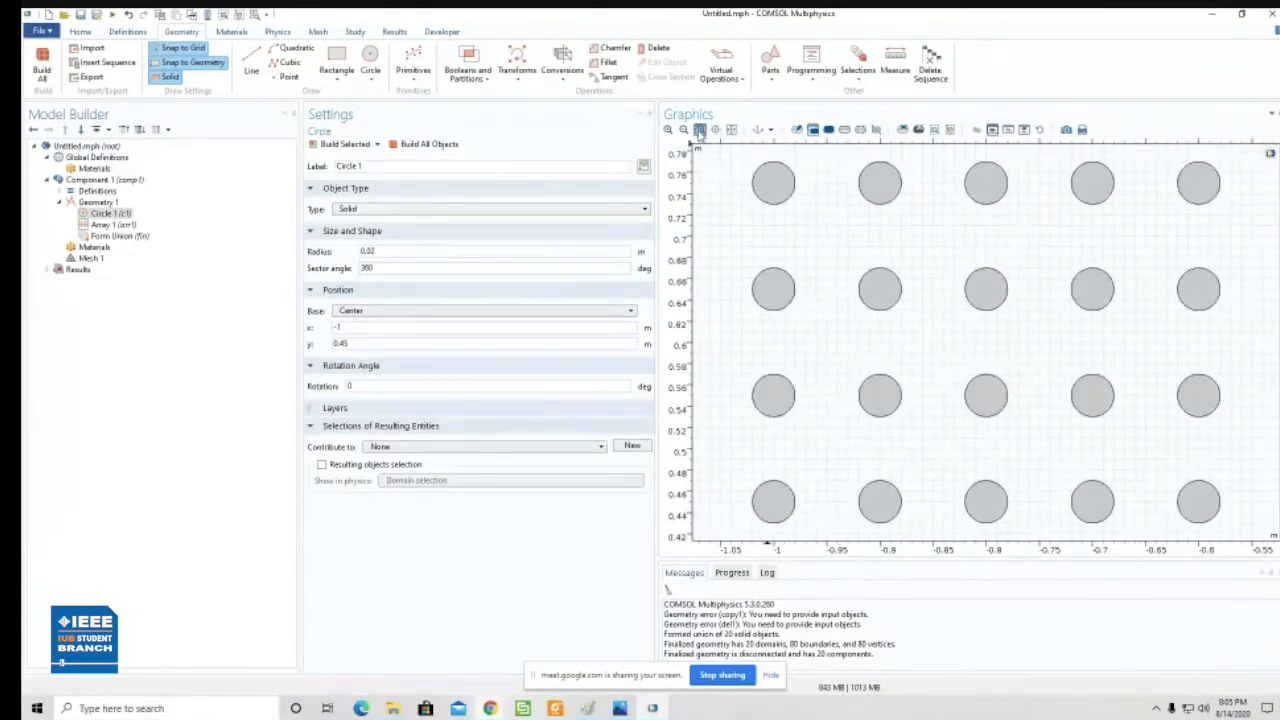
left_click(684, 130)
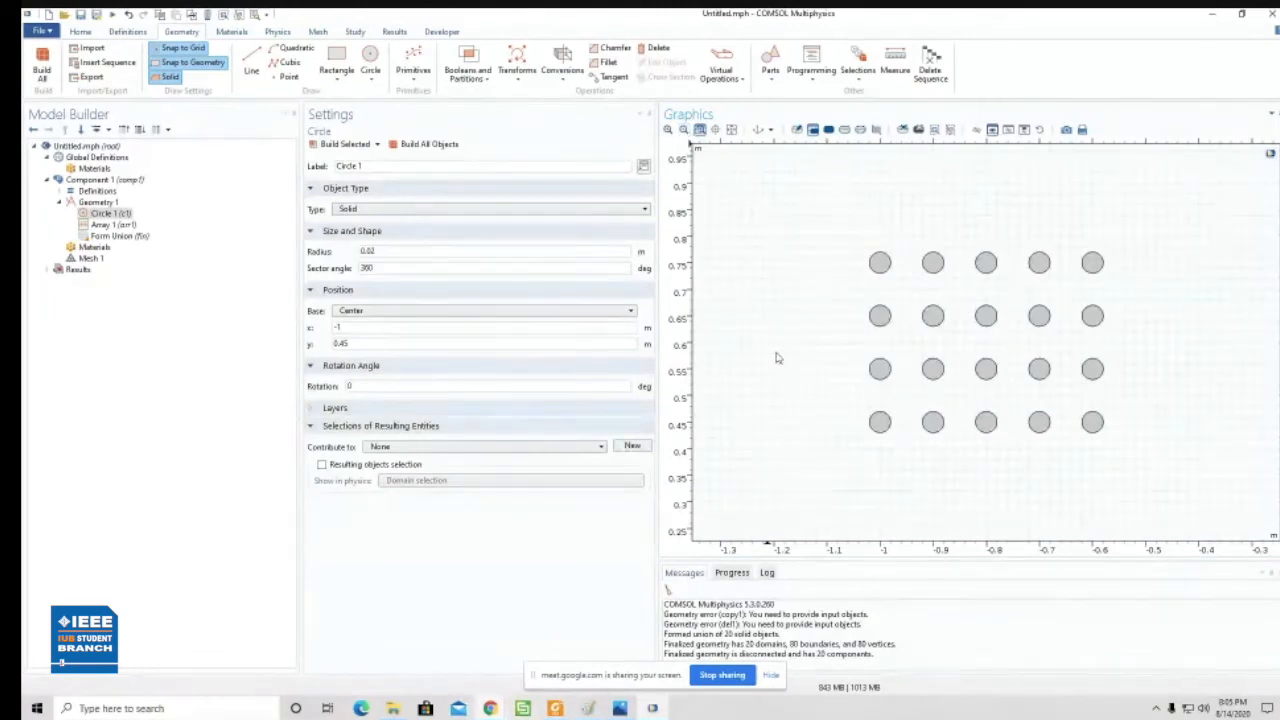
- Build the features preceding Form Union and delete the outermost holes at both ends of the y = 0.45, 0.55 and 0.75 rows
right_click(116, 237)
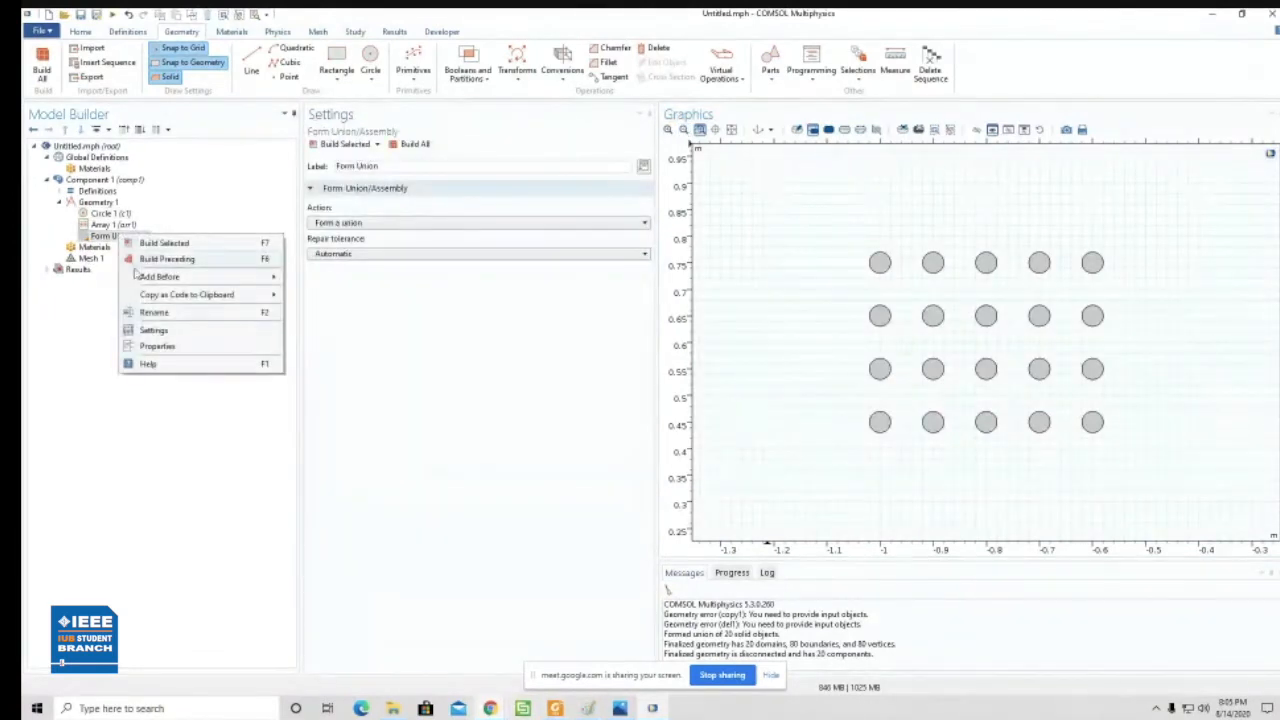
left_click(176, 262)
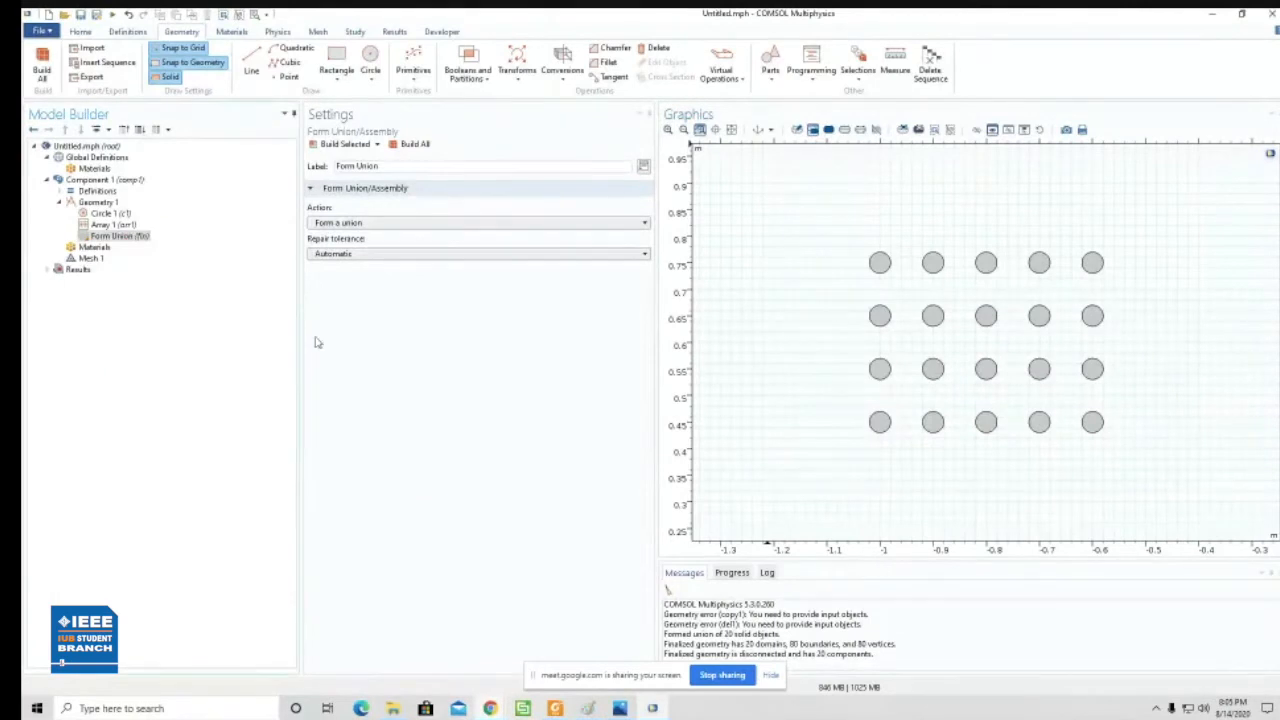
left_click(880, 266)
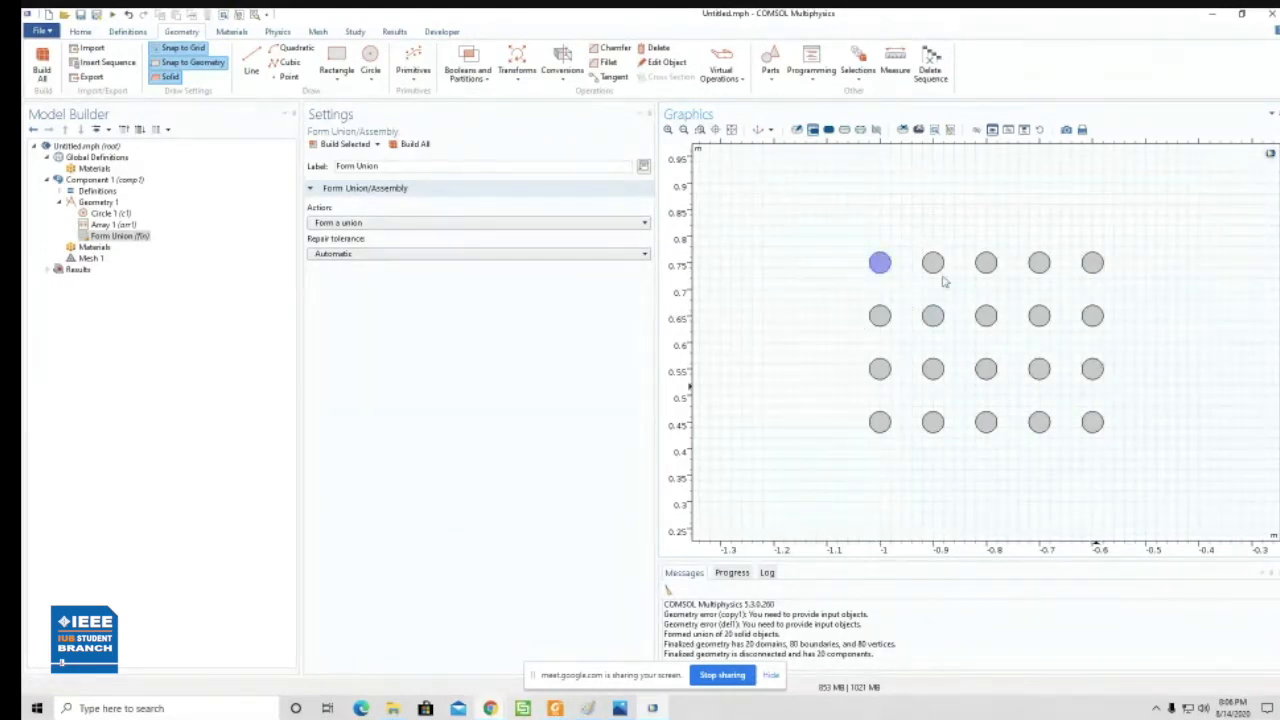
left_click(1093, 264)
left_click(880, 424)
left_click(1093, 423)
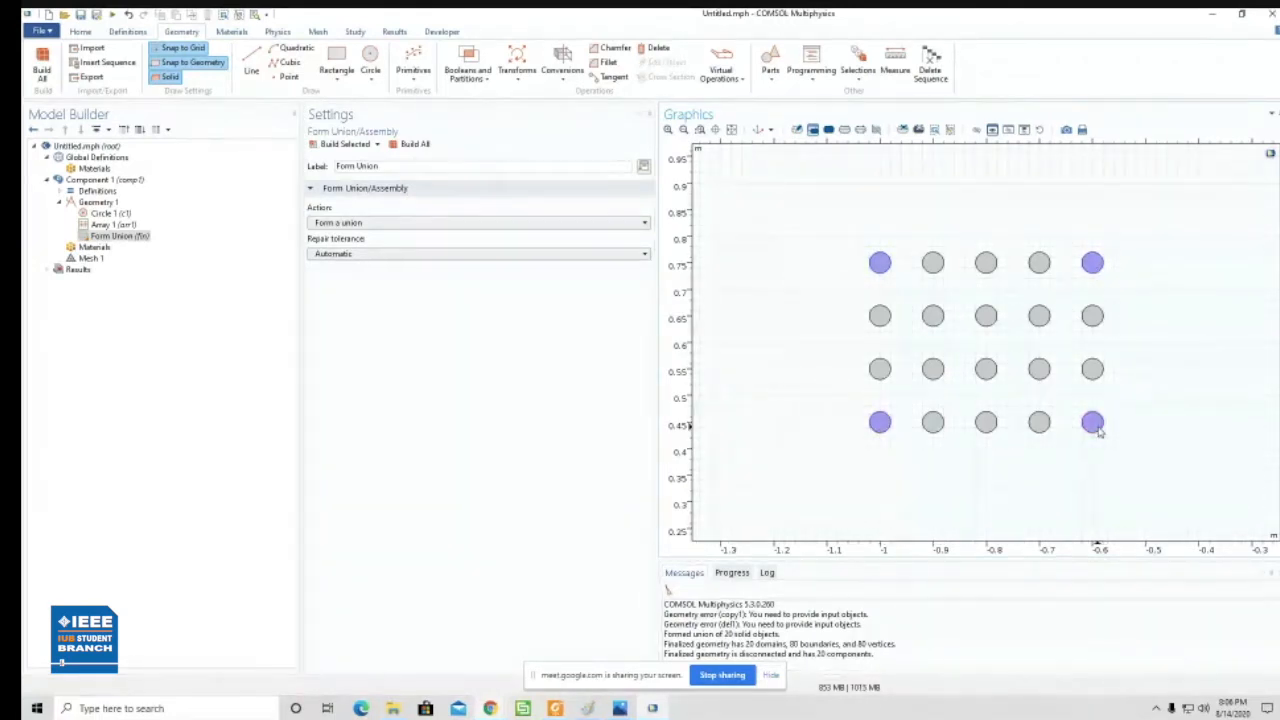
left_click(879, 372)
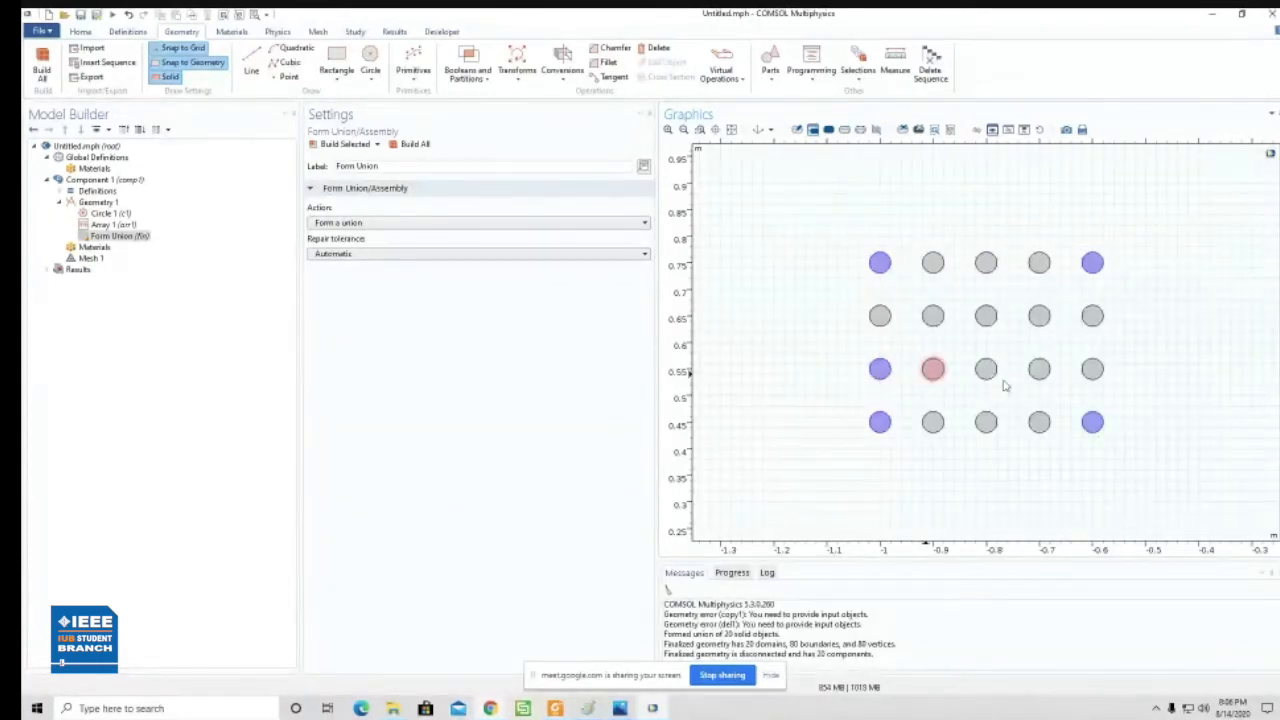
left_click(1093, 371)
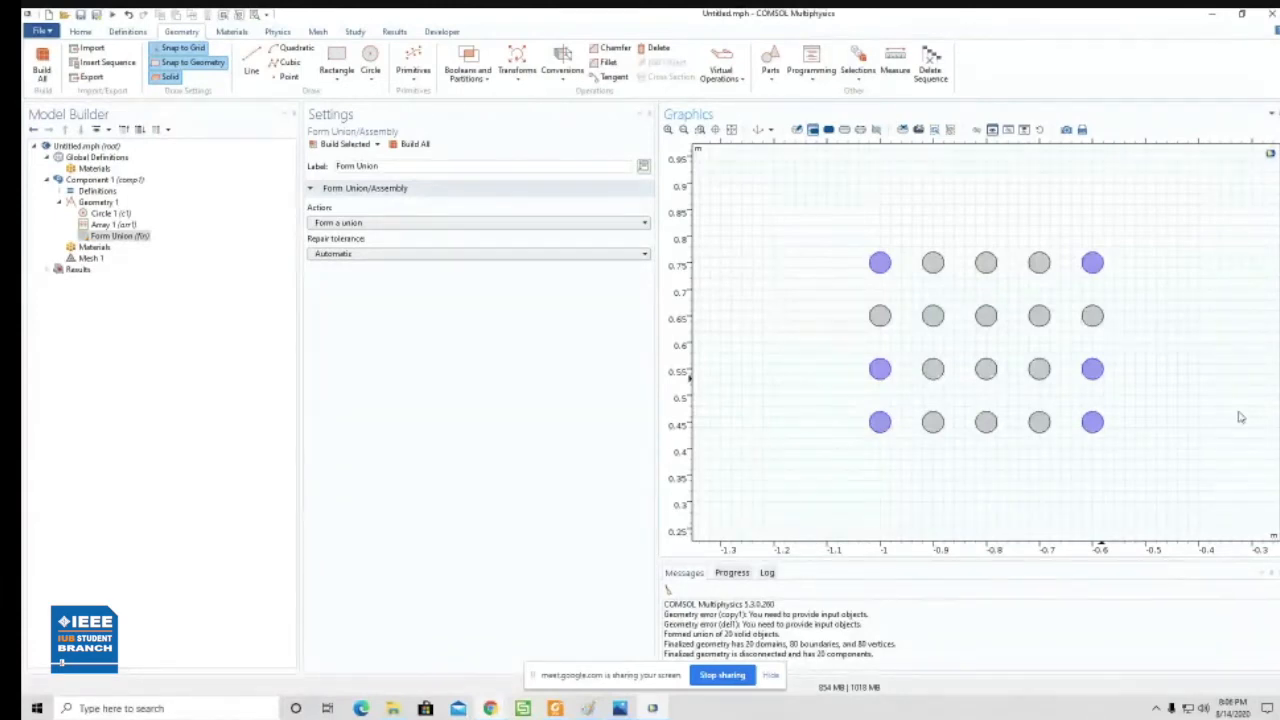
key("Delete")
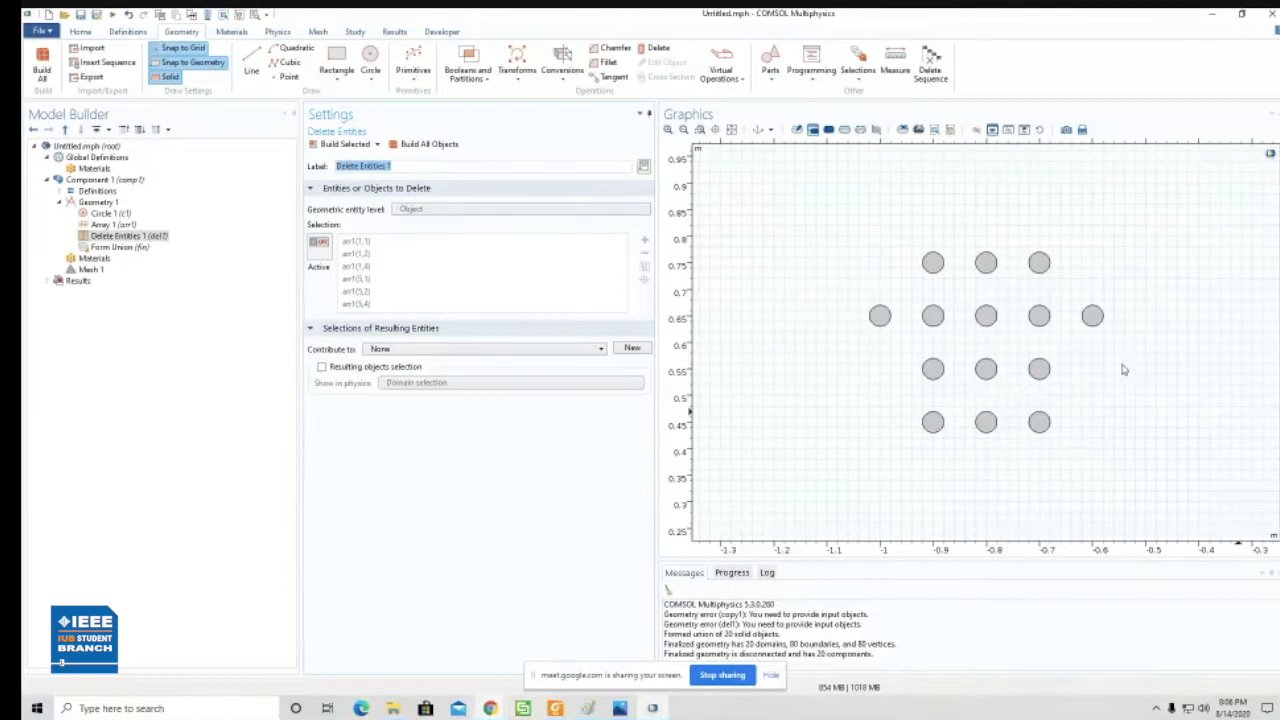
- Delete the two central holes at x = -0.8 in the y = 0.65 and y = 0.55 rows
left_click(986, 318)
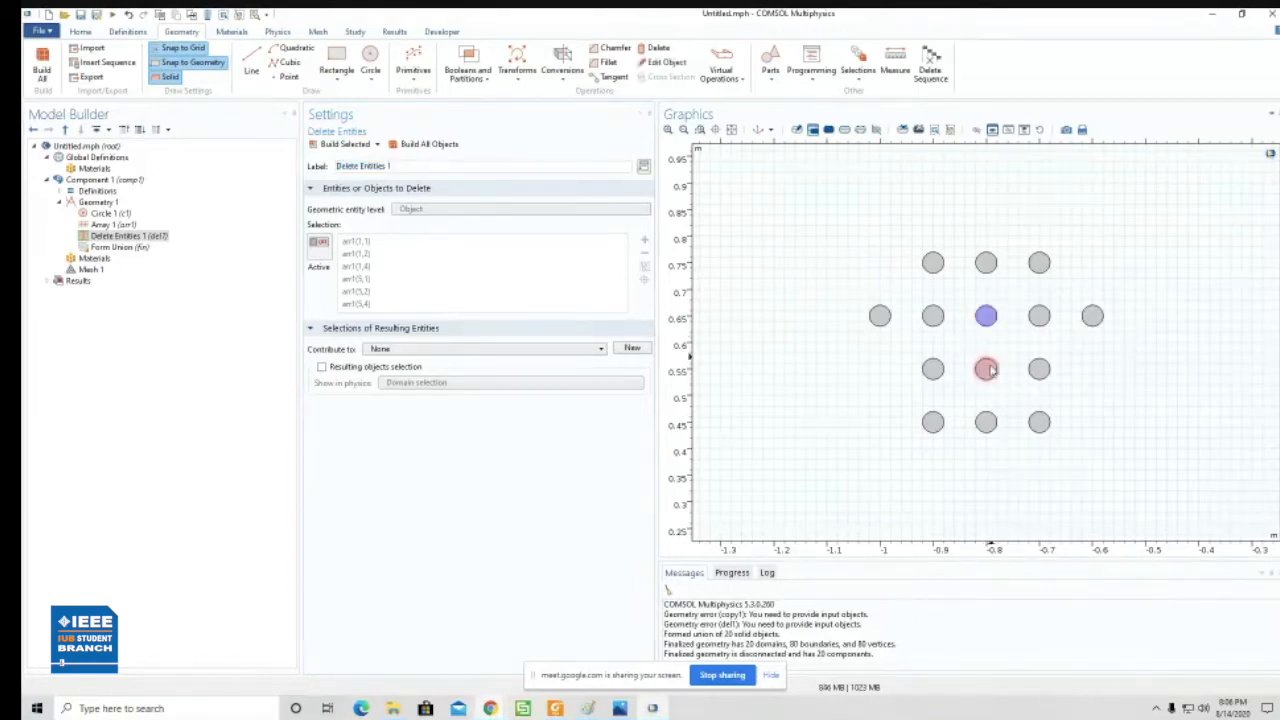
left_click(988, 370)
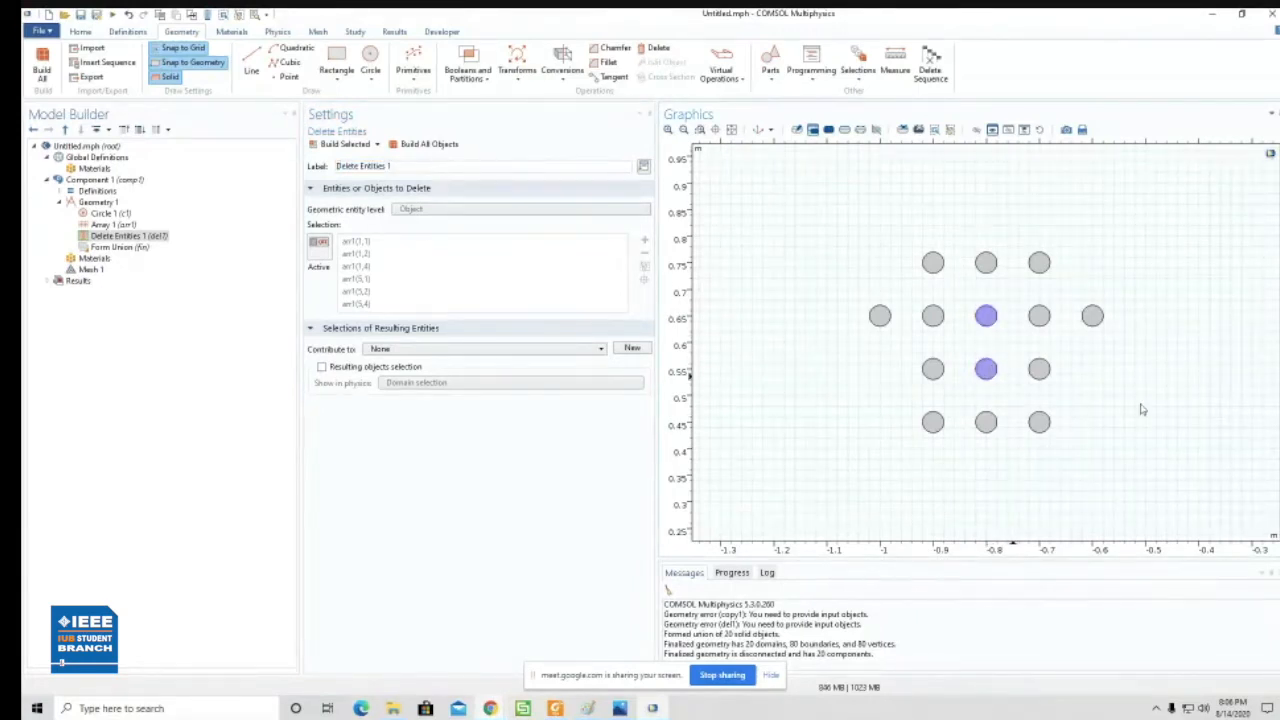
key("Delete")
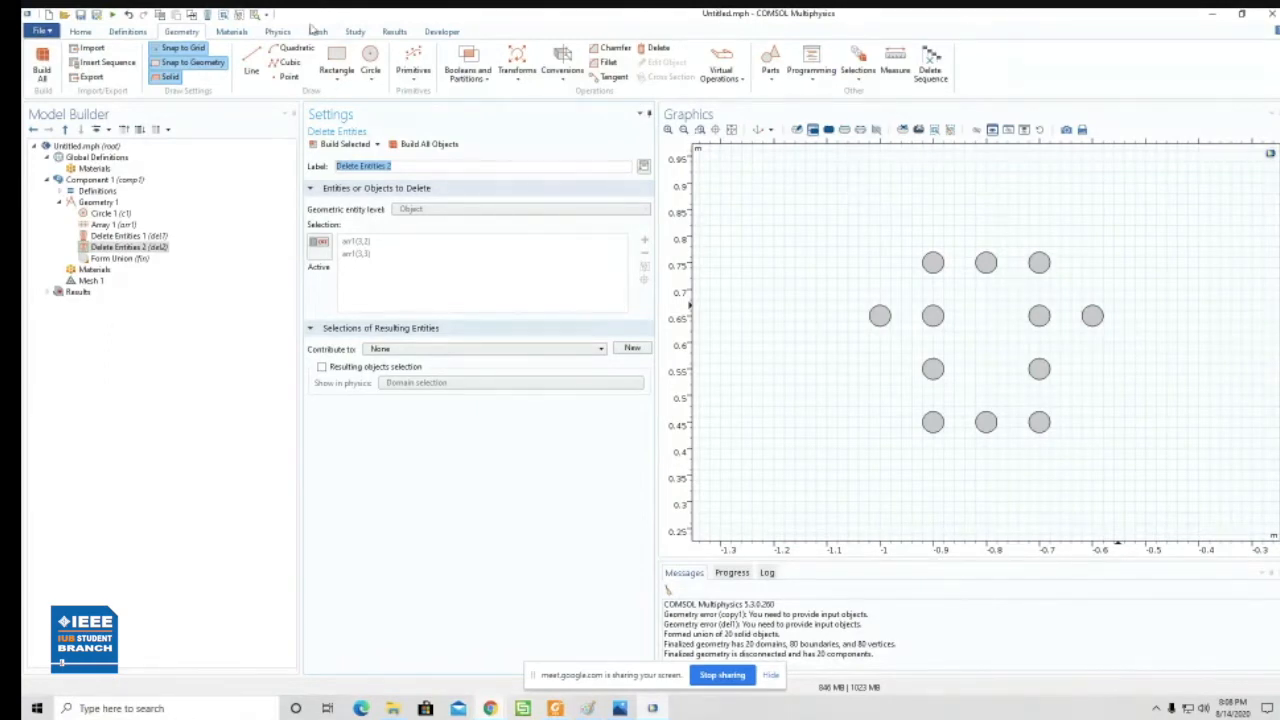
- Draw a circle of about 0.06 m radius centred near (-1.2, 0.76), beside the hole pattern
left_click(370, 62)
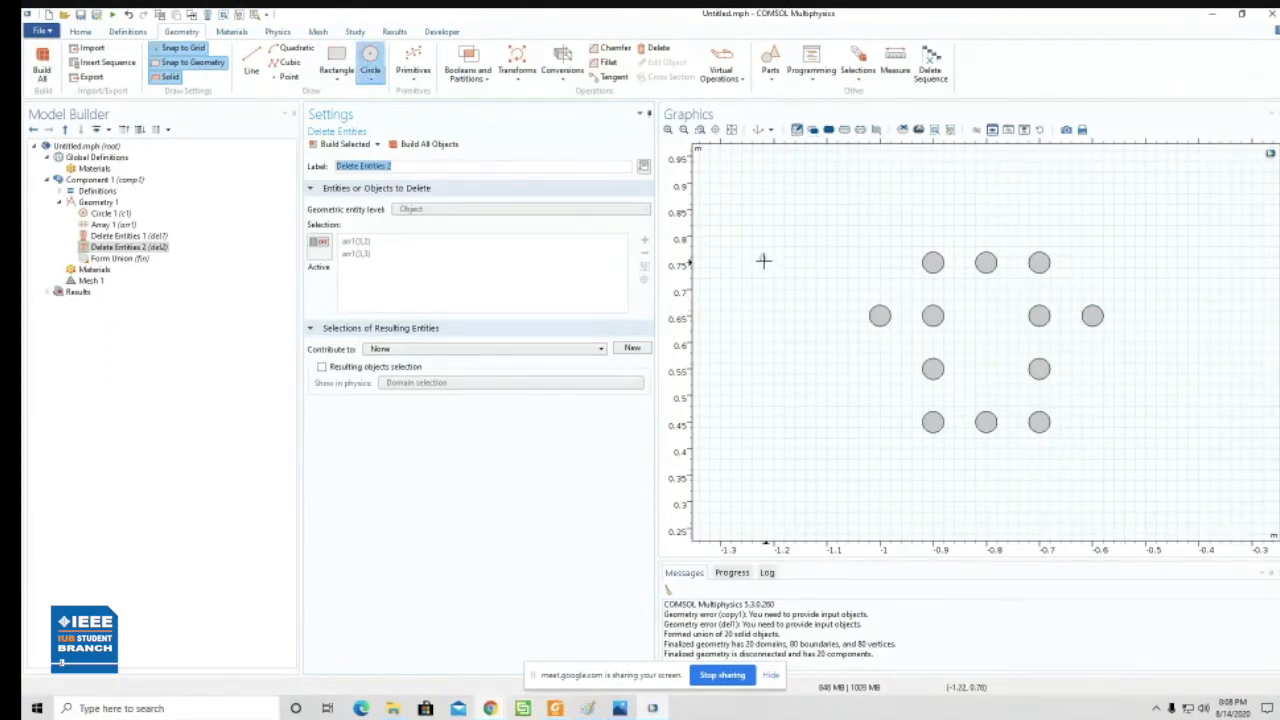
left_click_drag(787, 268, 800, 286)
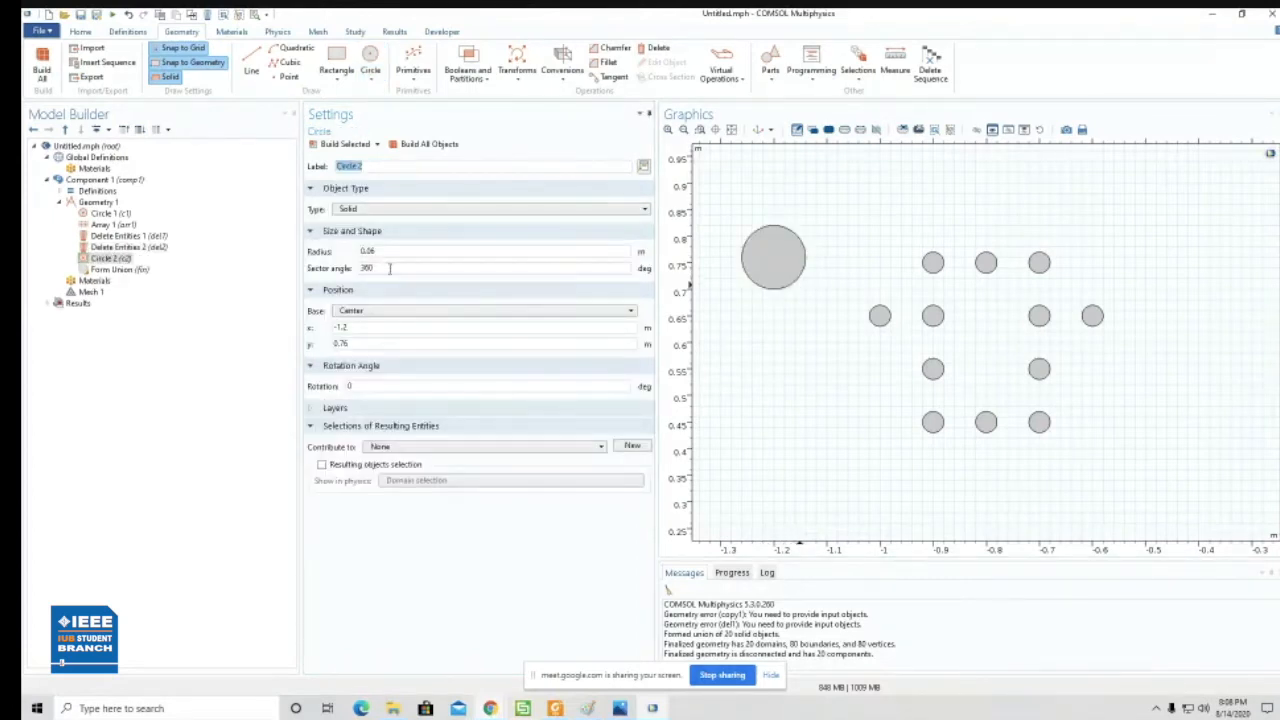
left_click_drag(369, 329, 334, 337)
- Draw a small closed solid triangle with the Line tool near (-1, 0.42), beside the lowest row of holes
left_click(252, 65)
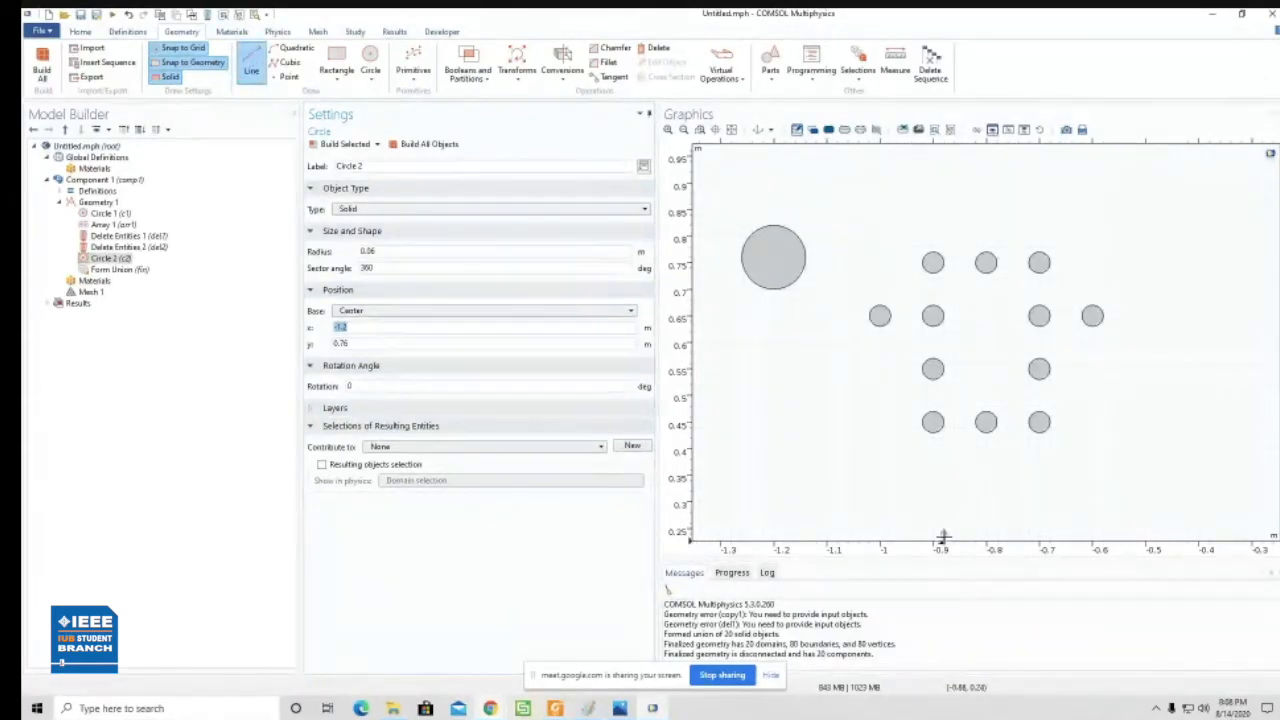
left_click(889, 438)
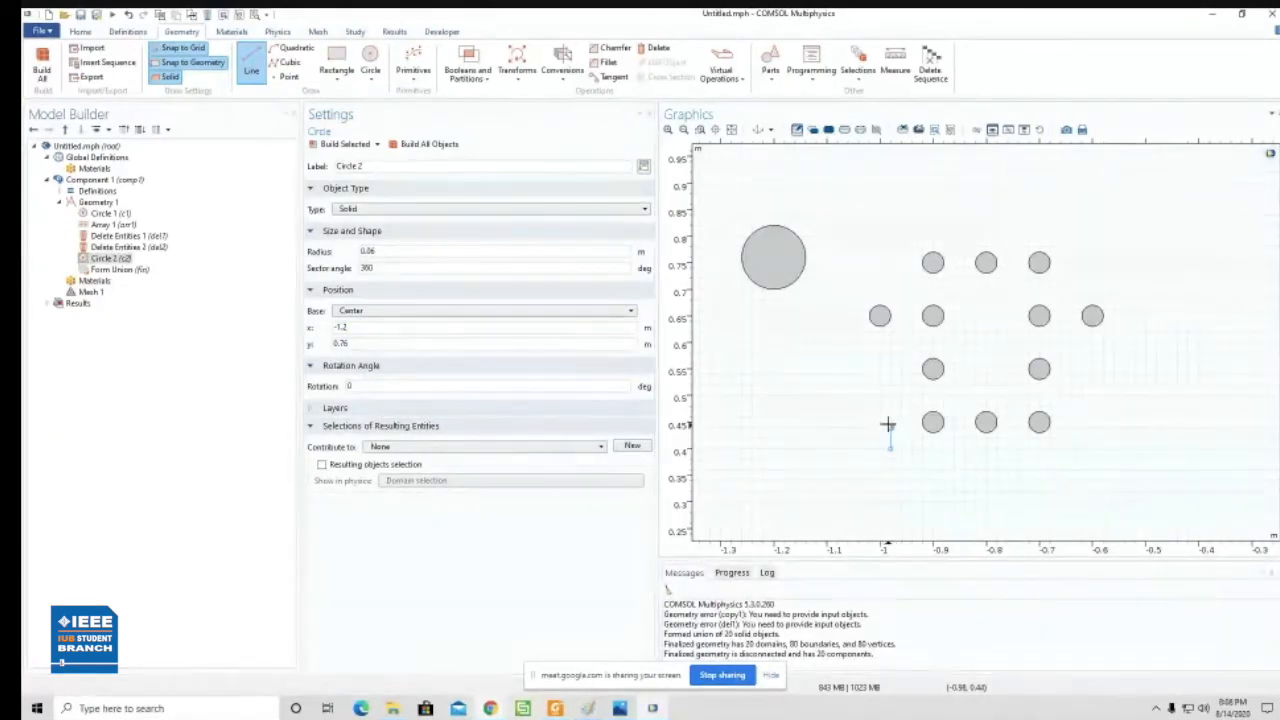
left_click(889, 428)
left_click(869, 437)
left_click(892, 449)
right_click(894, 473)
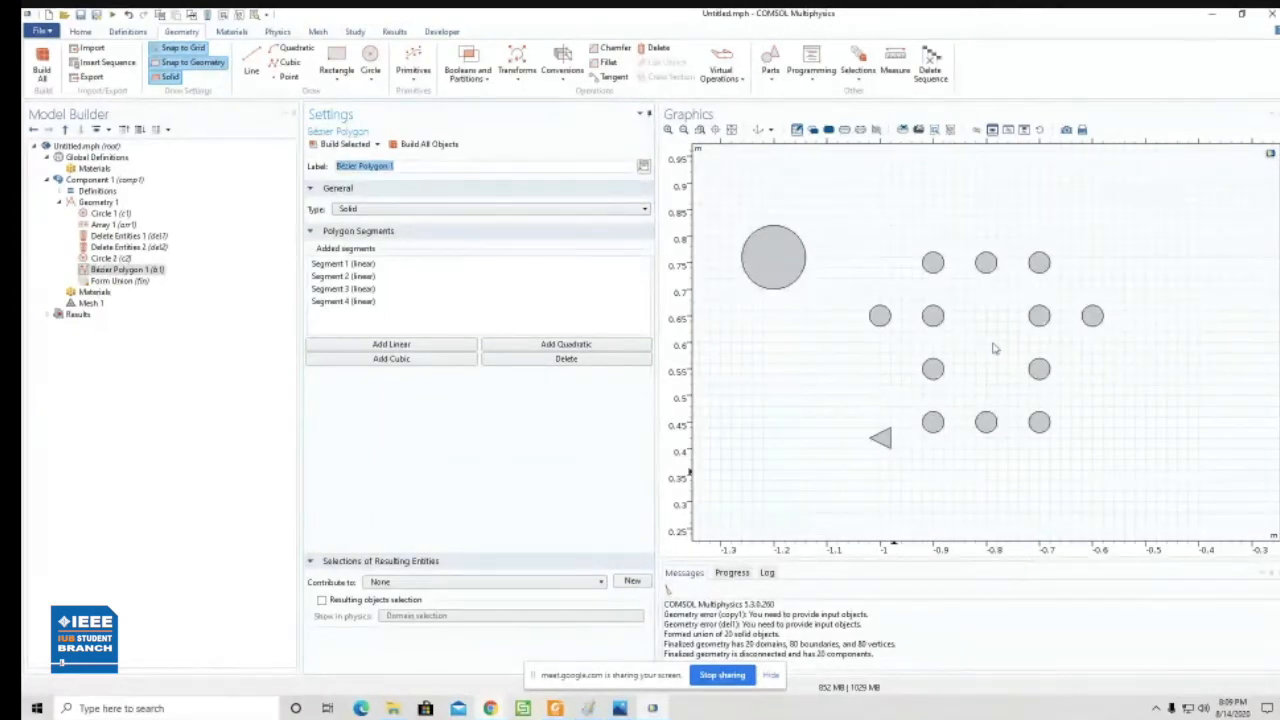
- Review the settings of Circle 2 and the size and displacement settings of Array 1
left_click(110, 258)
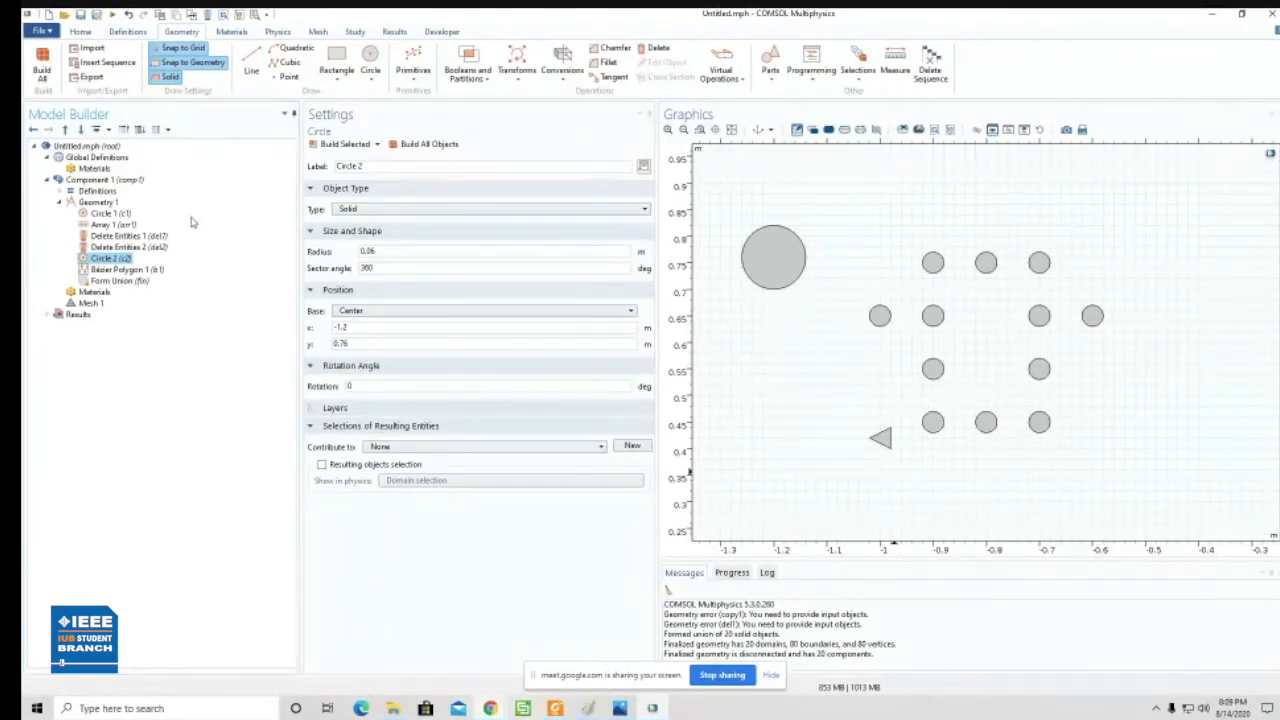
left_click(112, 224)
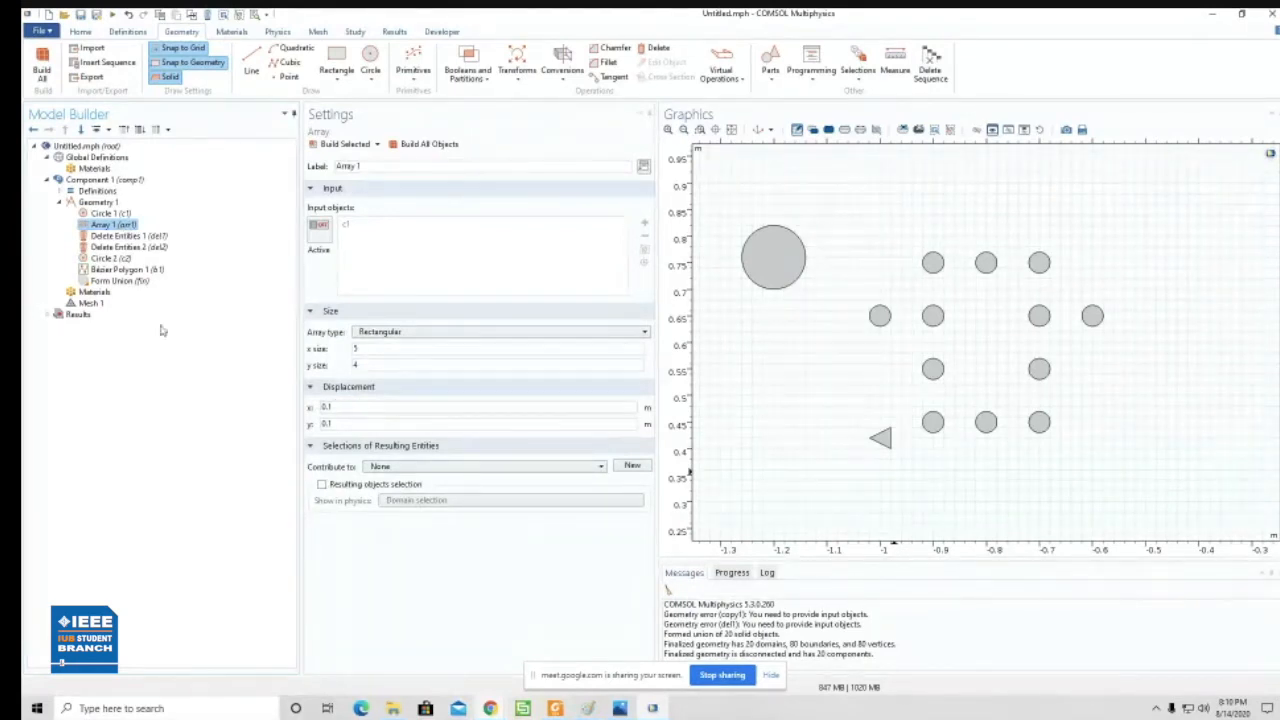
left_click(112, 258)
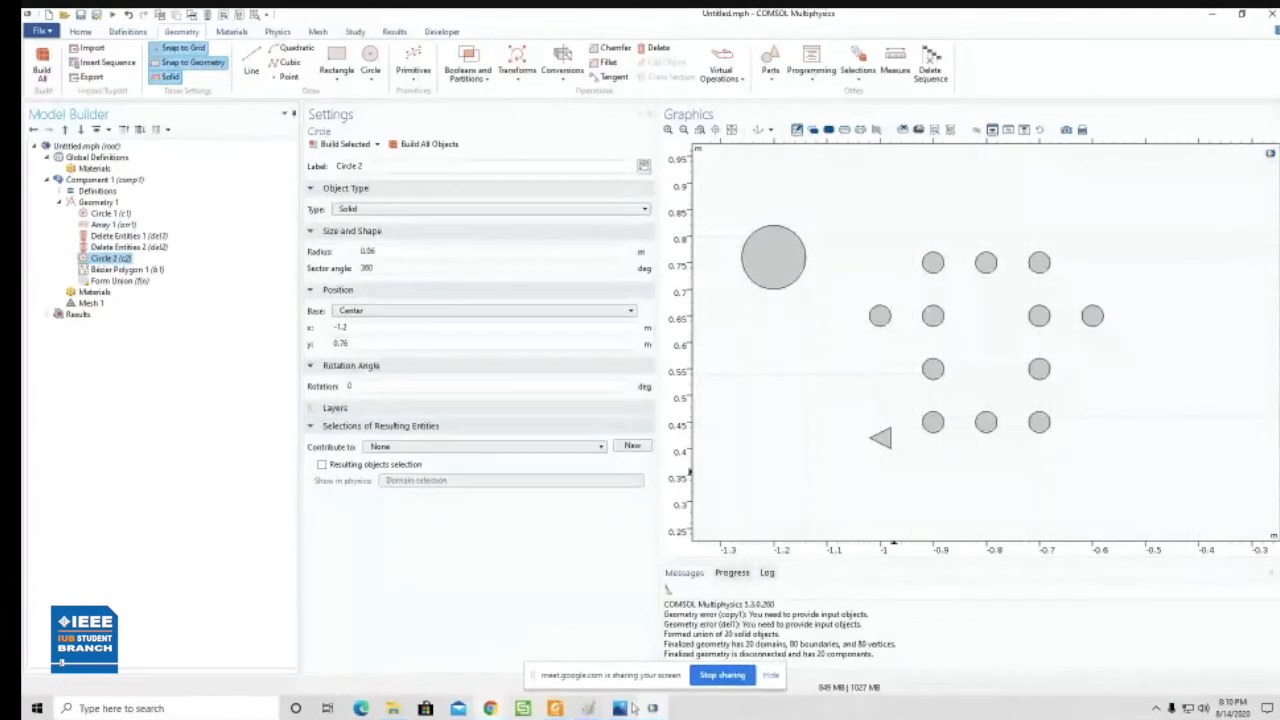
- Switch to Paint, sketch four small circles with two connecting lines labelled 0.1 to illustrate the hole spacing, and return to COMSOL
left_click(587, 708)
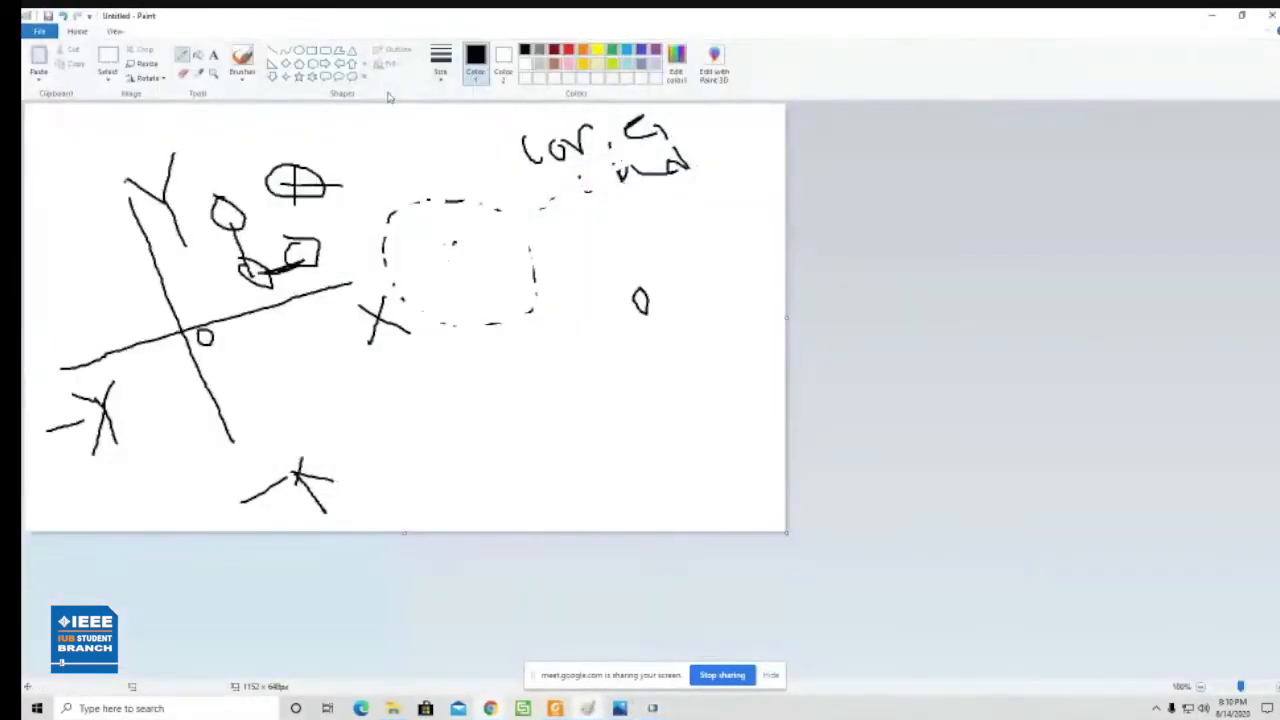
mouse_move(581, 378)
left_mouse_down()
mouse_move(594, 392)
mouse_move(572, 376)
left_mouse_up()
mouse_move(636, 428)
left_mouse_down()
mouse_move(622, 450)
mouse_move(628, 422)
mouse_move(611, 423)
left_mouse_up()
mouse_move(646, 350)
left_mouse_down()
mouse_move(614, 364)
mouse_move(646, 352)
left_mouse_up()
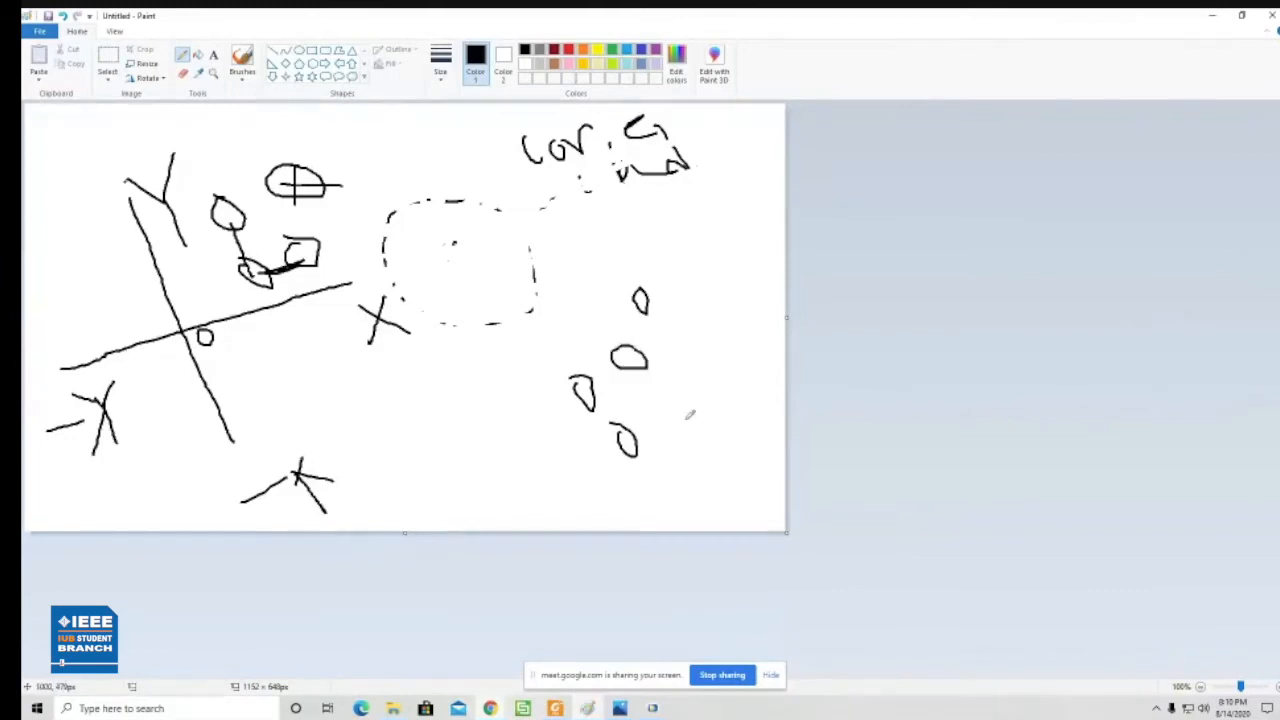
left_click_drag(659, 398, 672, 420)
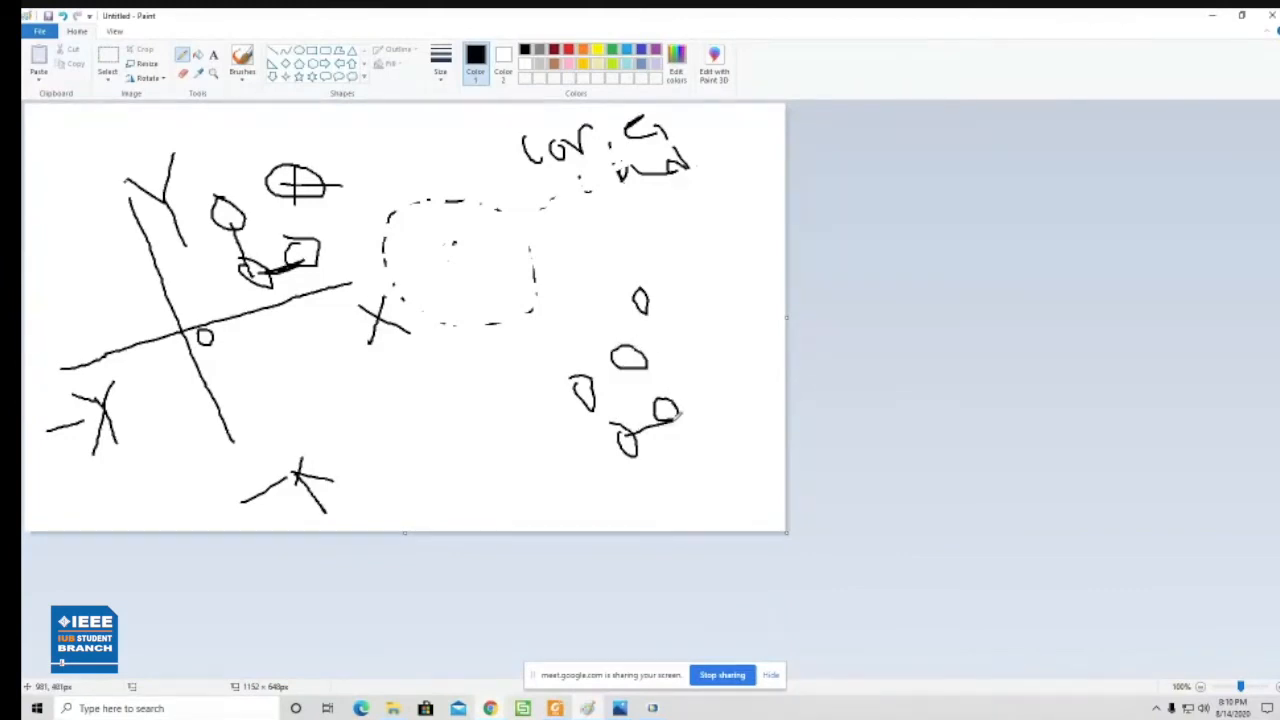
mouse_move(586, 380)
left_mouse_down()
mouse_move(628, 440)
mouse_move(564, 470)
mouse_move(569, 452)
mouse_move(592, 468)
left_mouse_up()
mouse_move(670, 442)
left_mouse_down()
mouse_move(674, 456)
mouse_move(672, 440)
mouse_move(703, 451)
left_mouse_up()
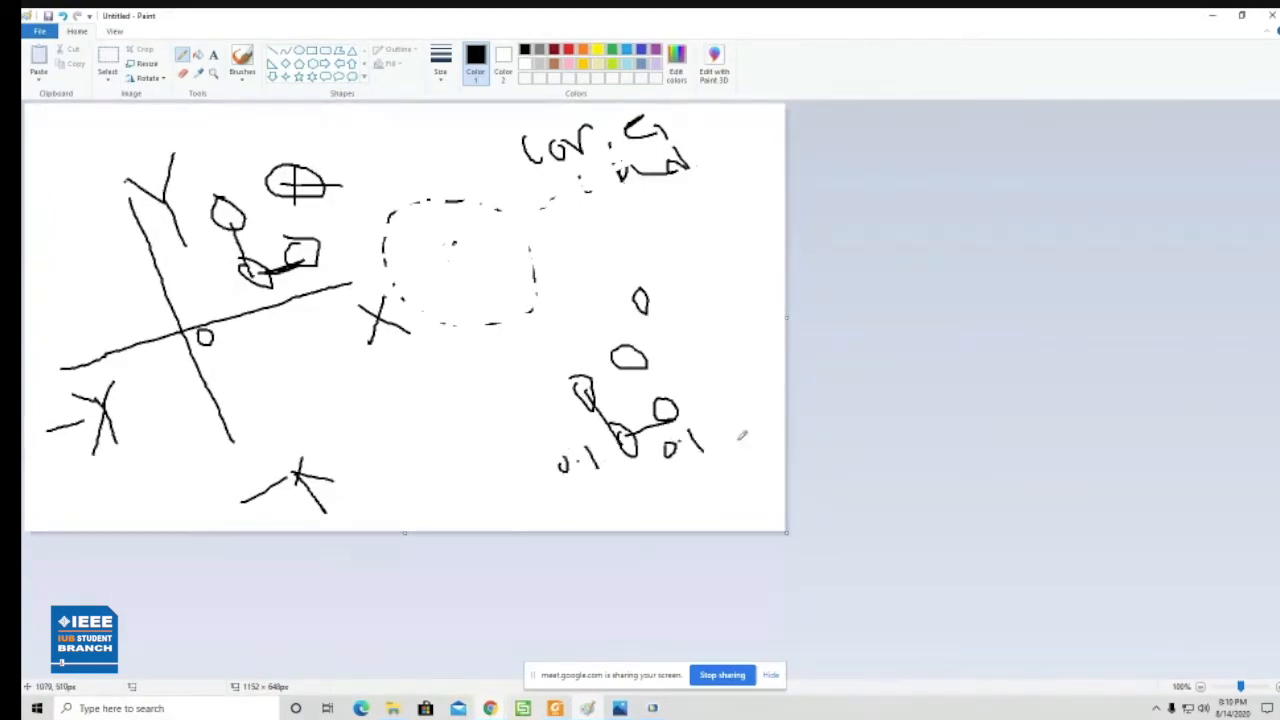
left_click(1211, 15)
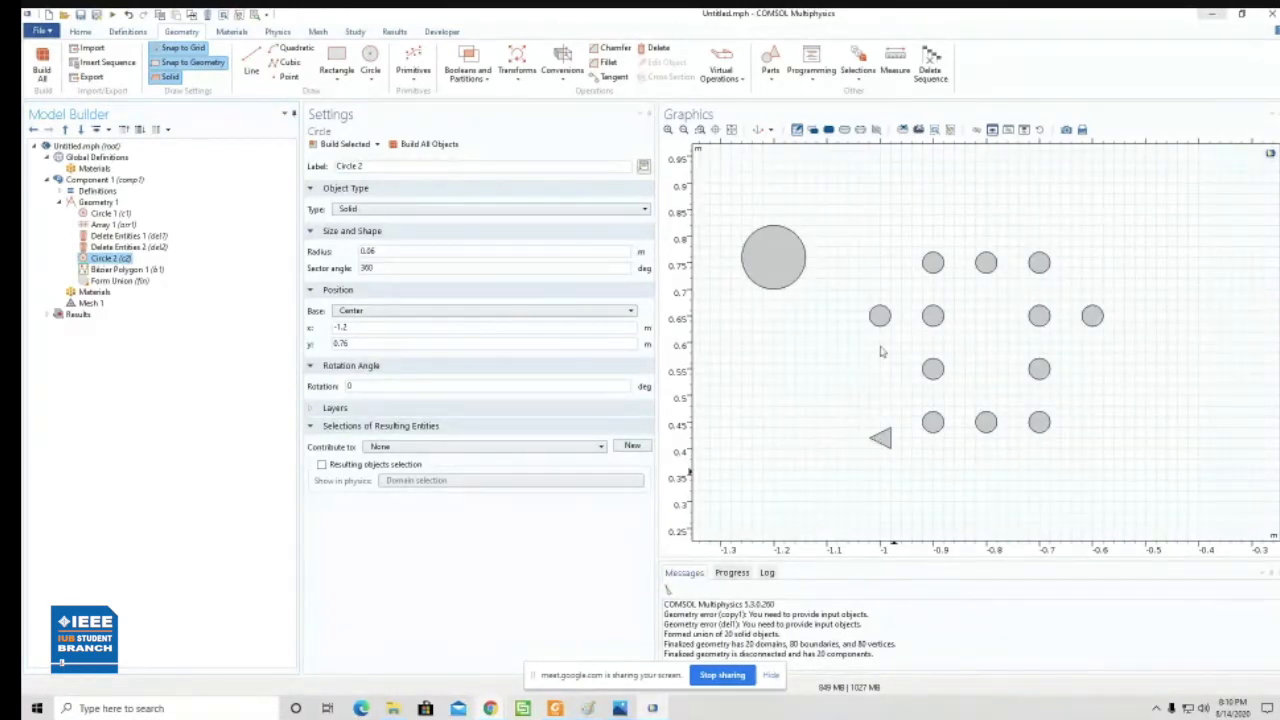
- Move the centre of Circle 2 to x 0.2 m and y 0.15 m and build it
left_click(363, 327)
left_click_drag(354, 346, 339, 344)
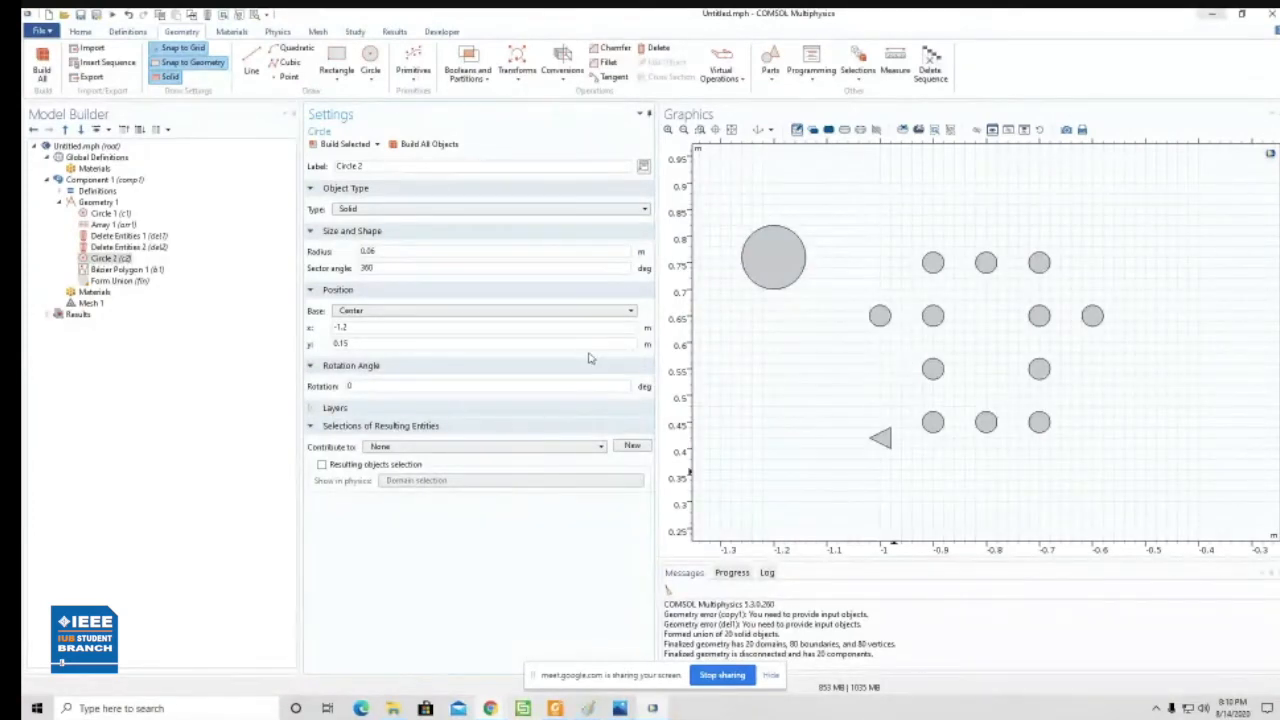
double_click(340, 327)
type("0")
left_click(341, 145)
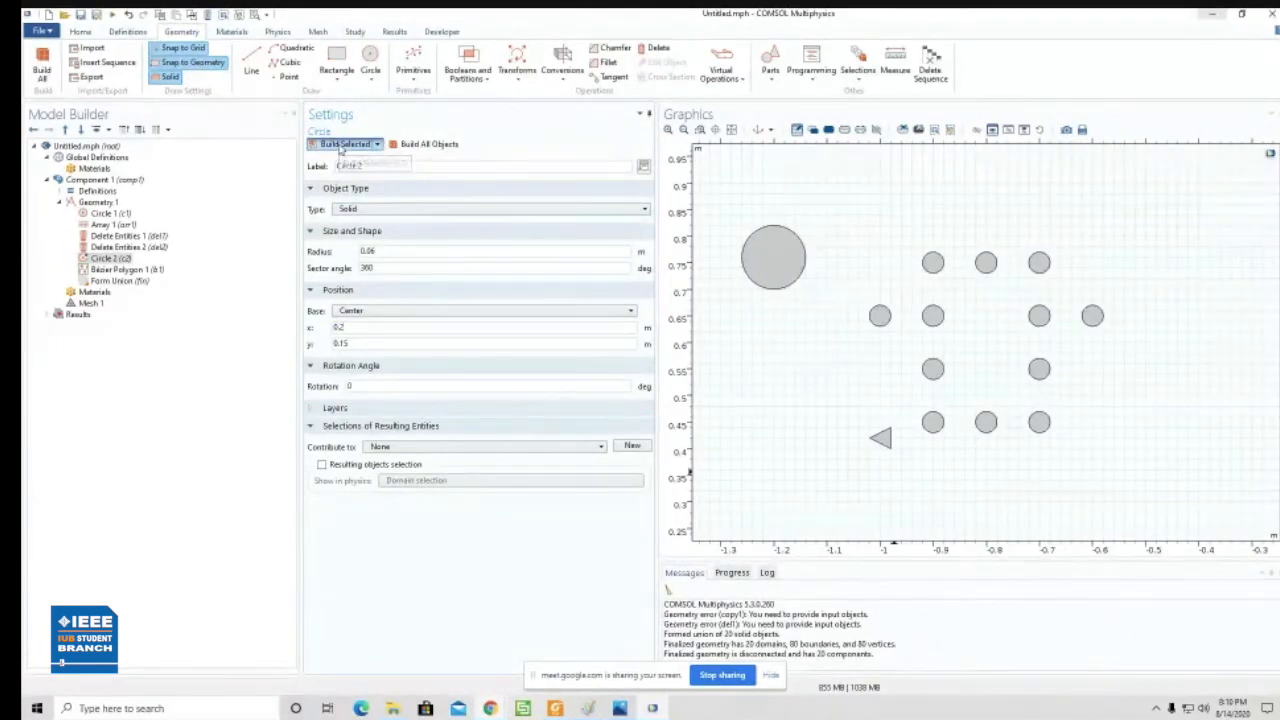
left_click(732, 131)
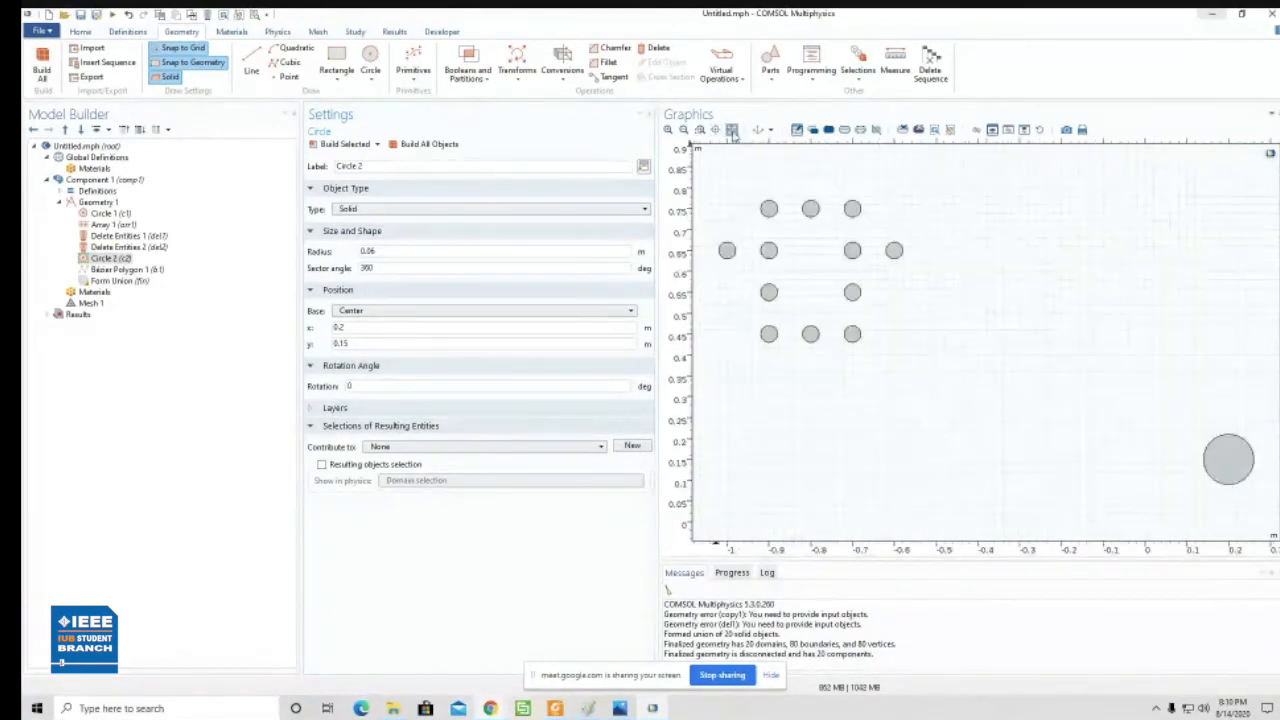
- Set the x position of Circle 2 to 0.02 m and build all objects
left_click(342, 326)
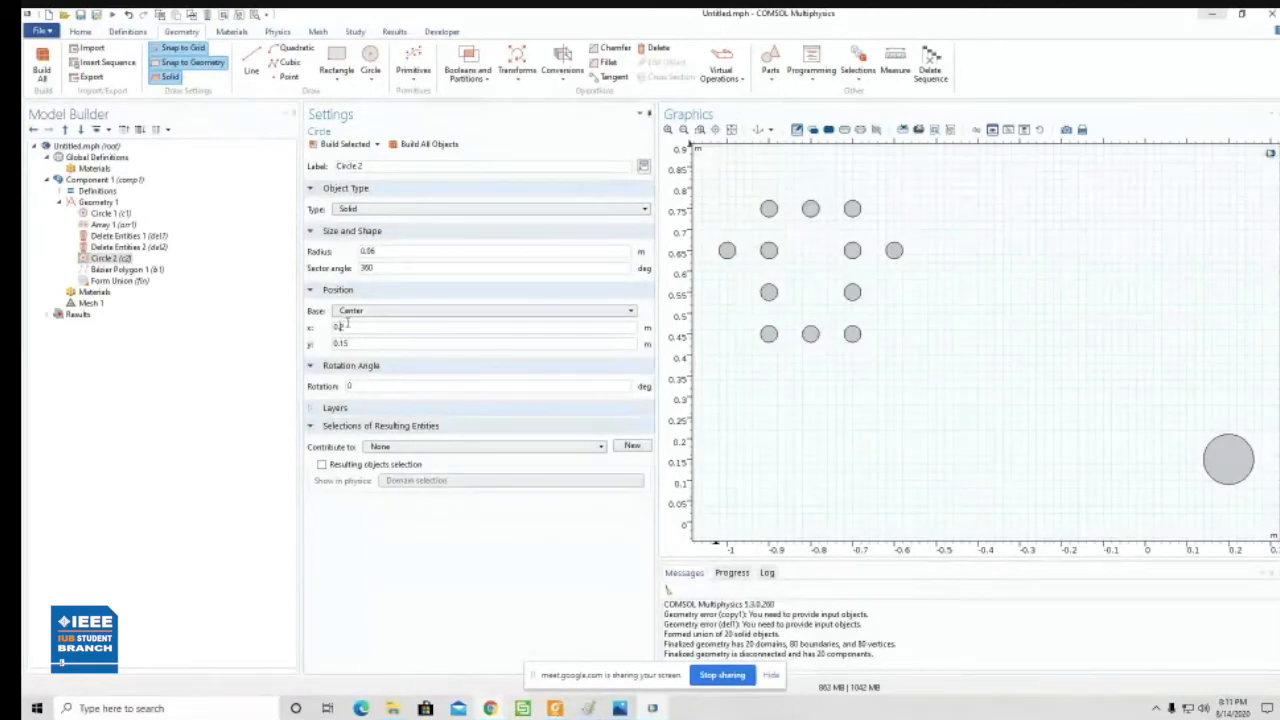
type("0")
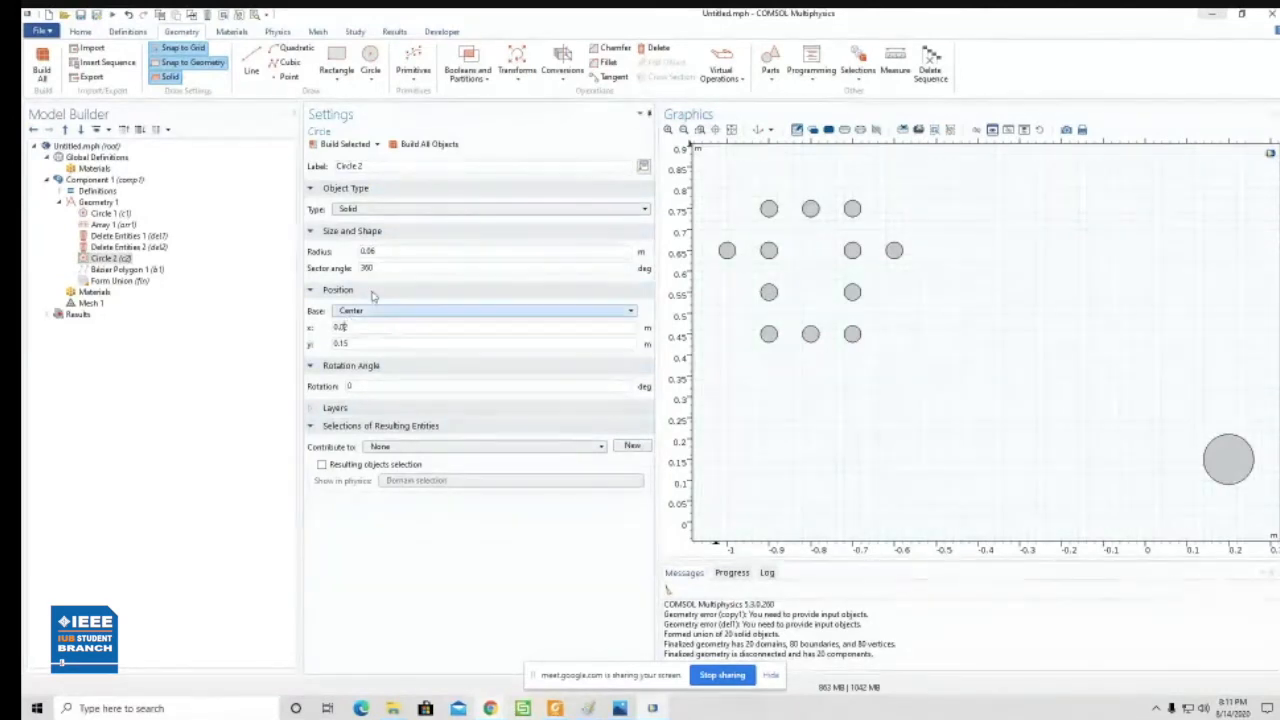
left_click(421, 146)
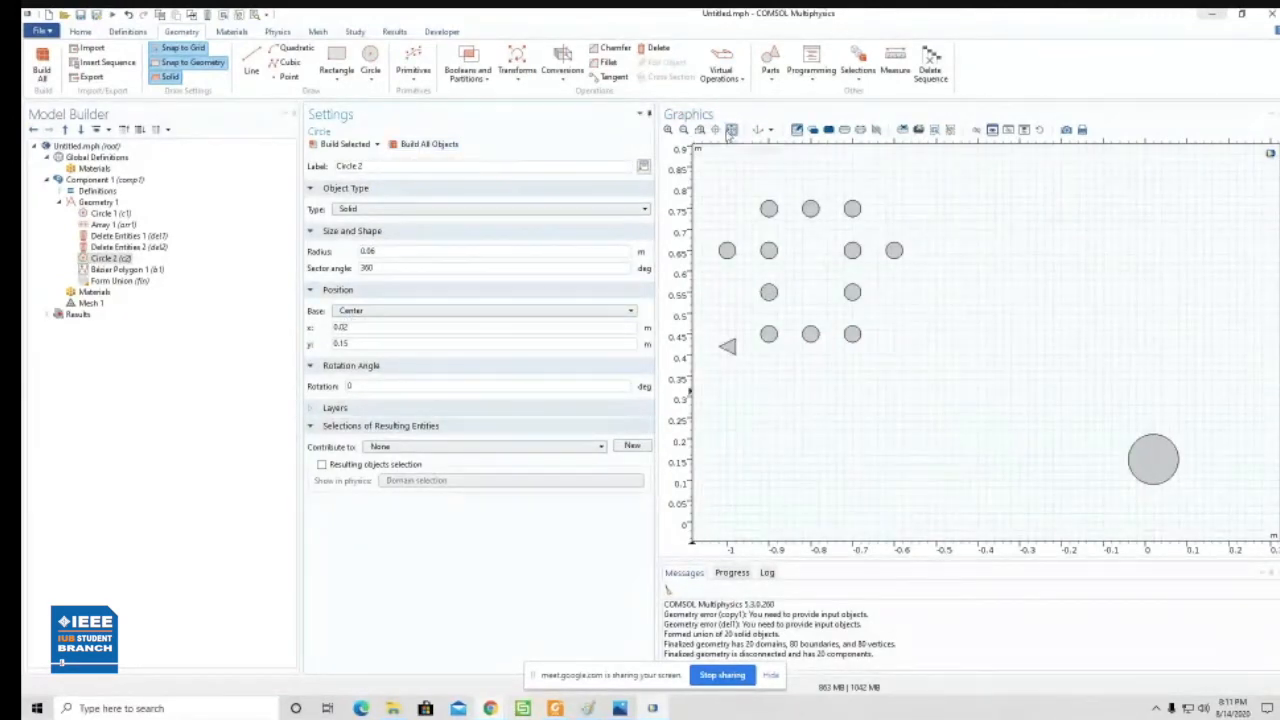
left_click(731, 130)
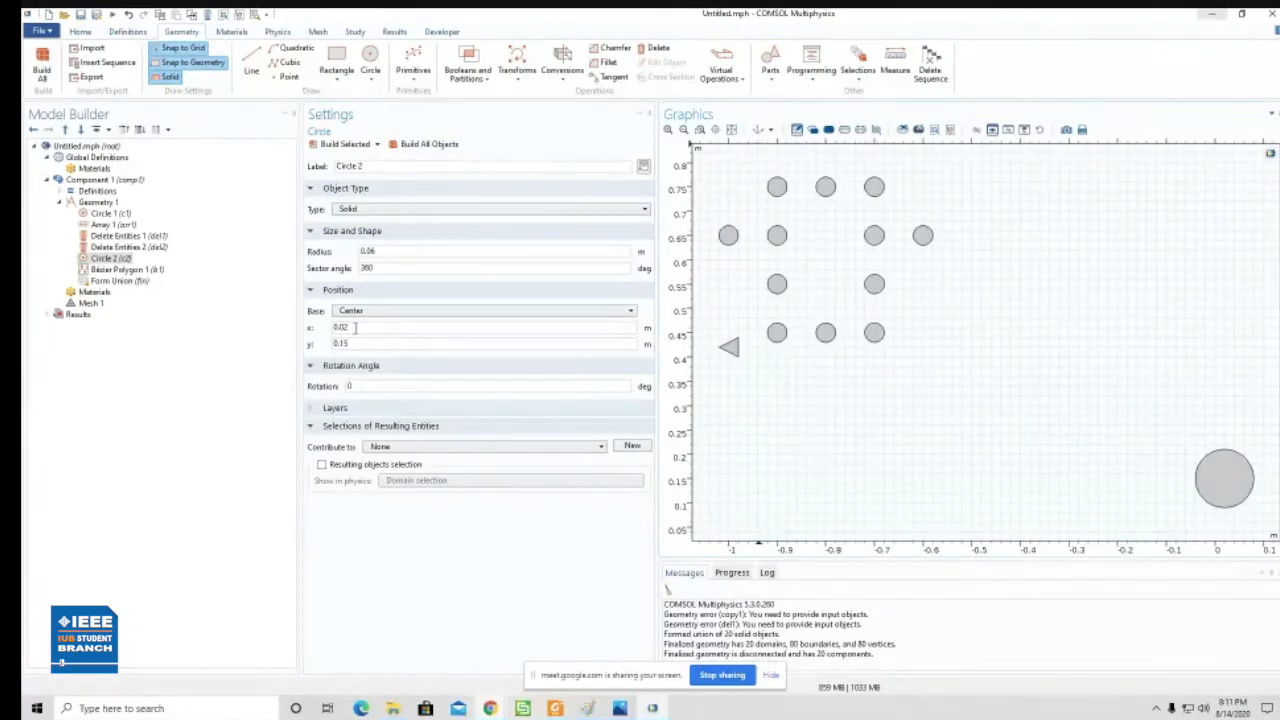
- Set the x position of Circle 2 back to 0.2 m and rebuild the geometry
left_click(423, 146)
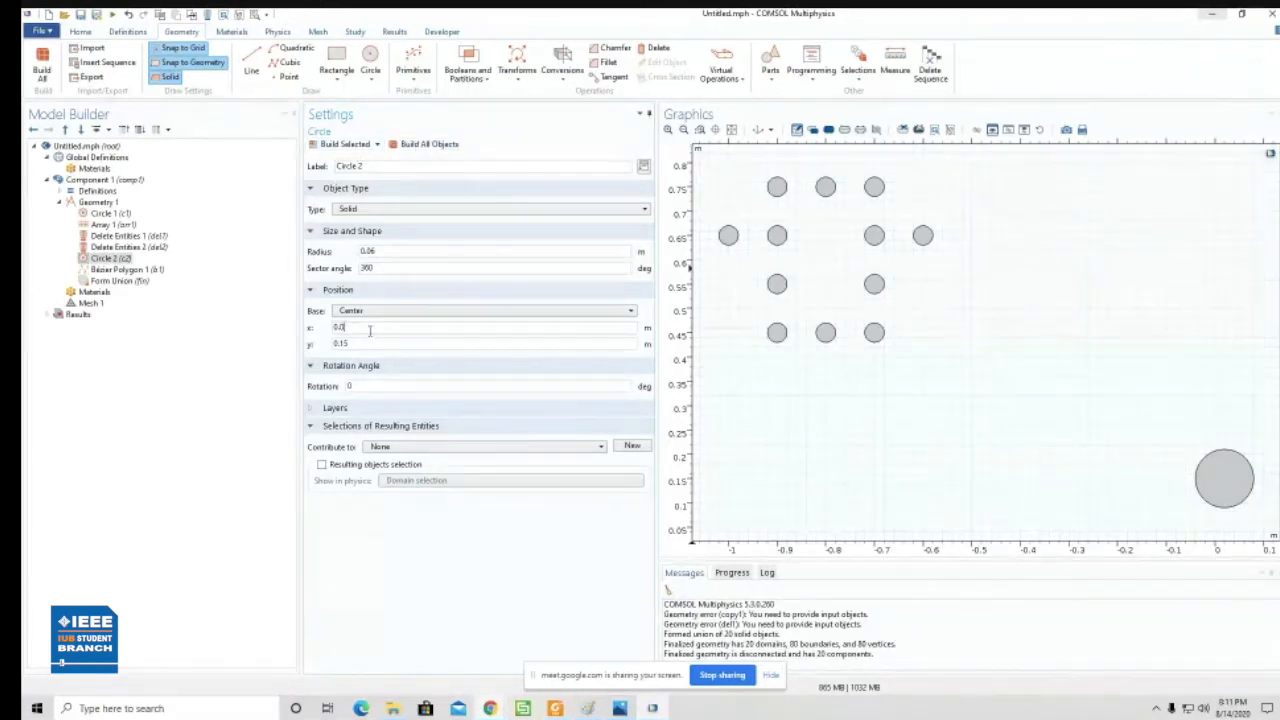
type("2")
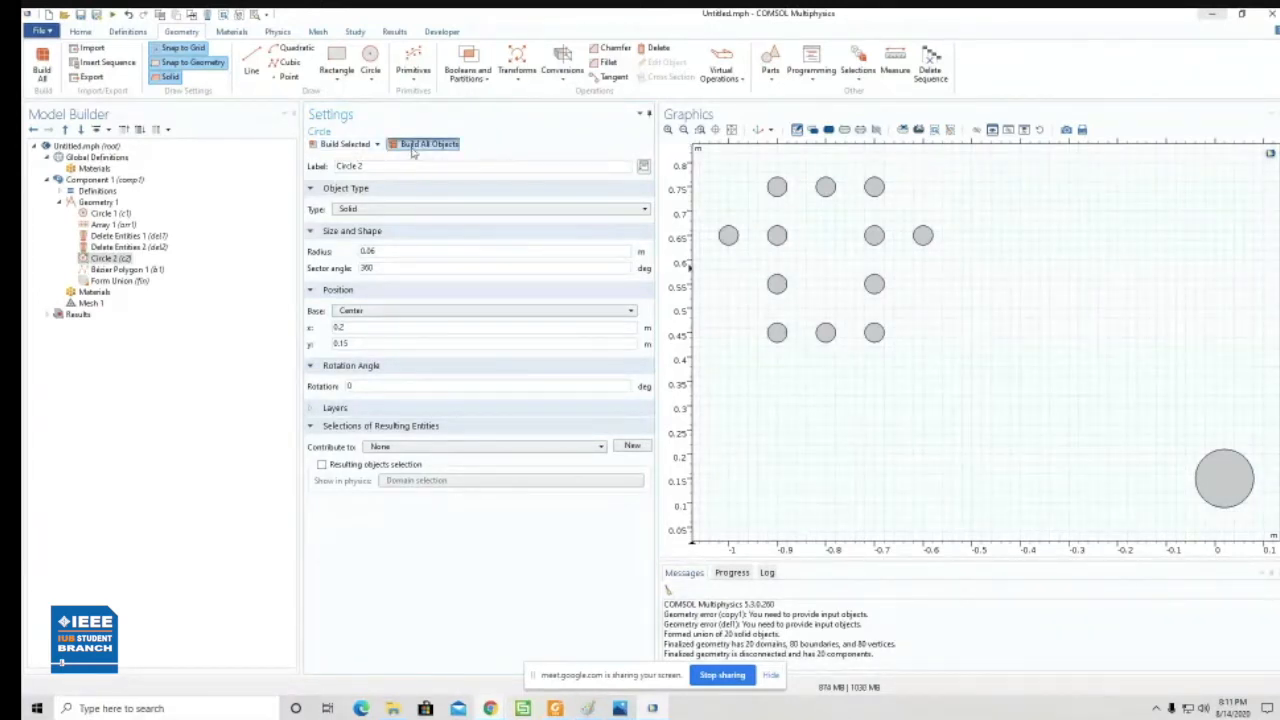
left_click(423, 146)
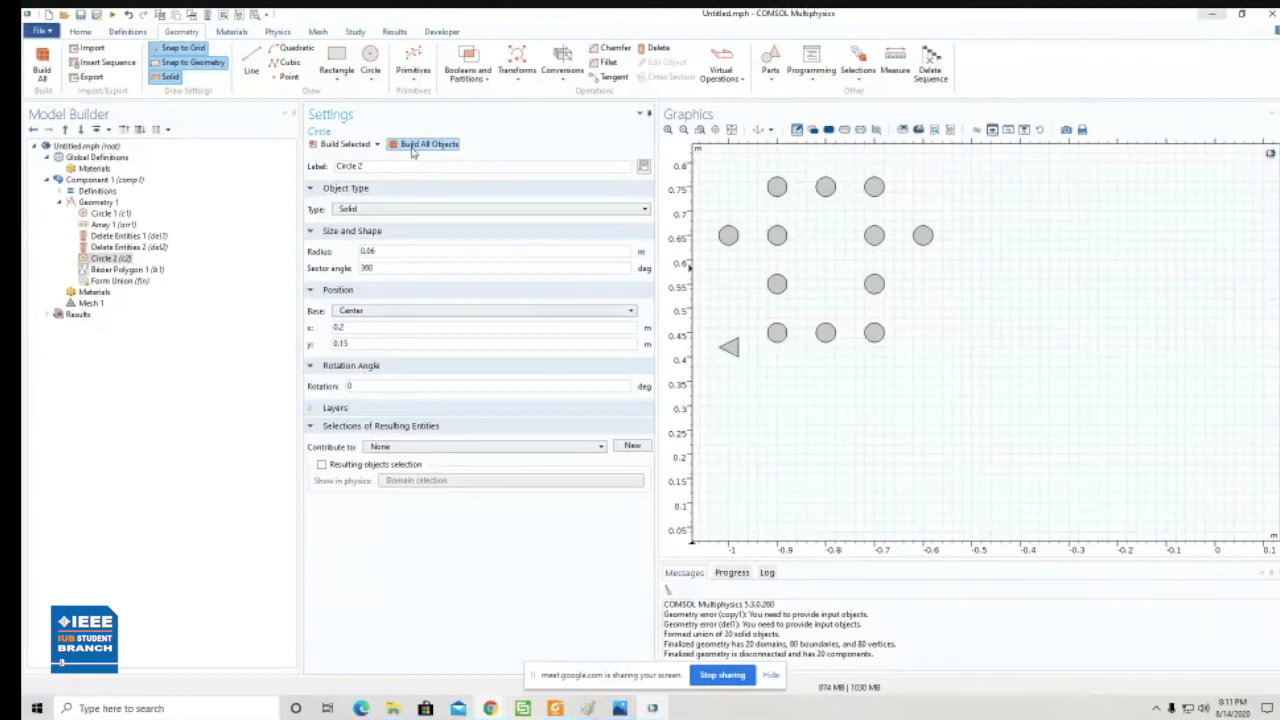
left_click(732, 130)
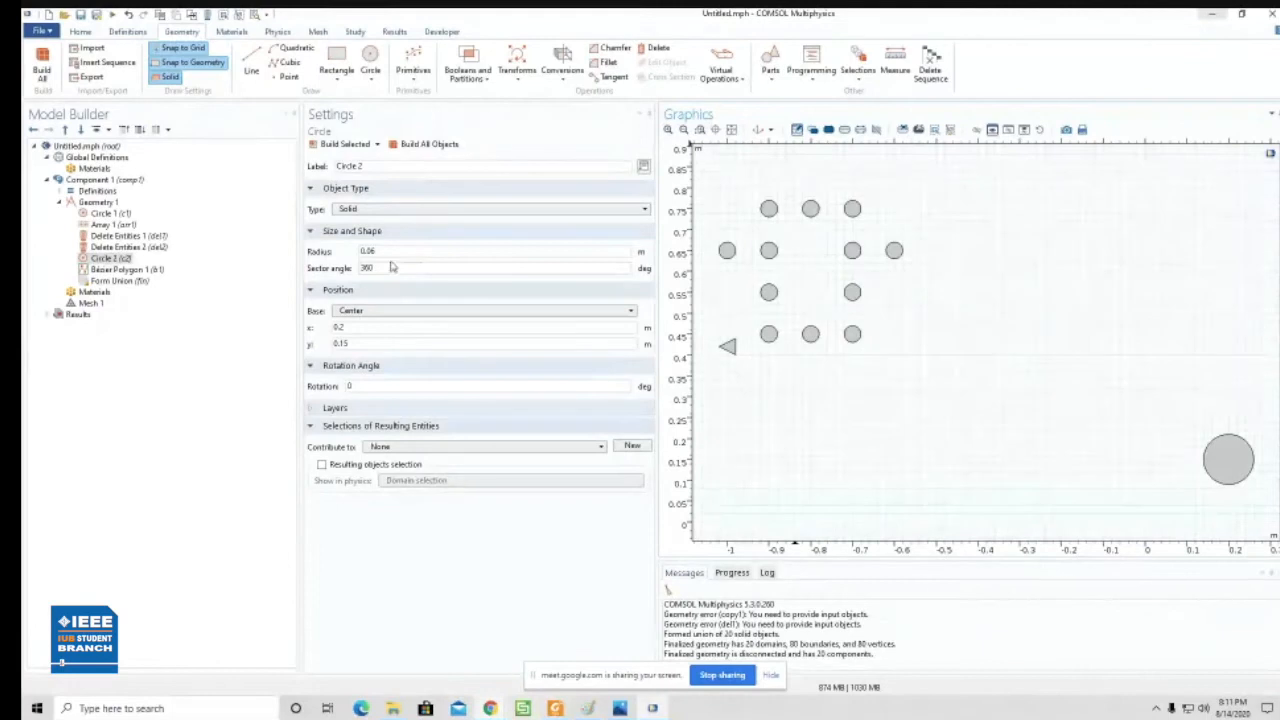
- Set the x position of Circle 2 to 0 m and build it
left_click(118, 259)
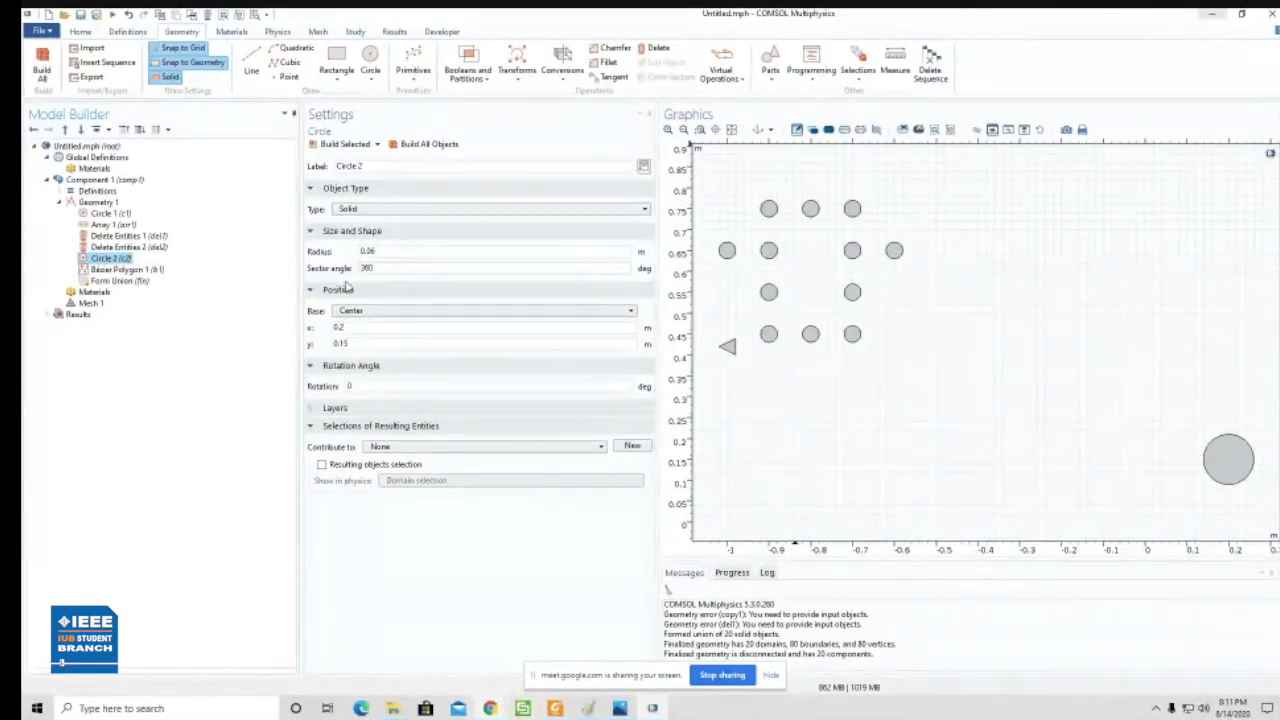
left_click_drag(347, 331, 331, 332)
type("0")
left_click(345, 144)
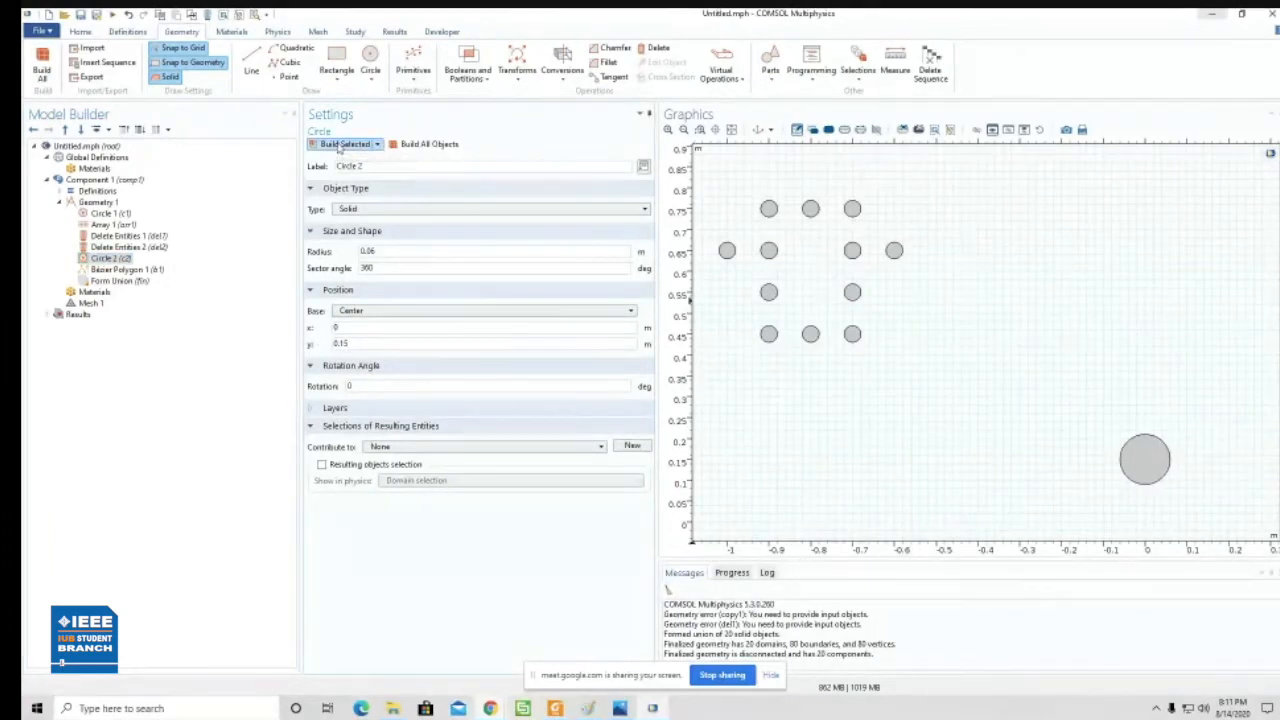
left_click(731, 132)
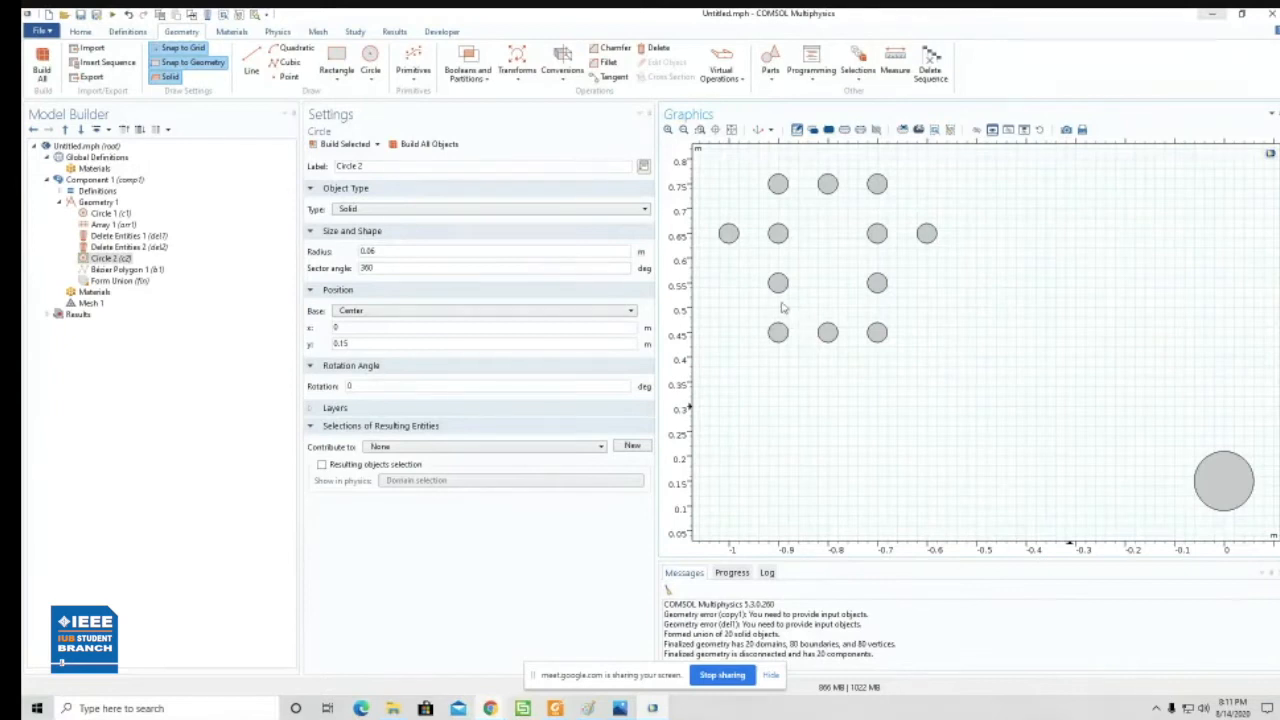
- Review the settings of Circle 1 and delete the large Circle 2 from the geometry
left_click(110, 214)
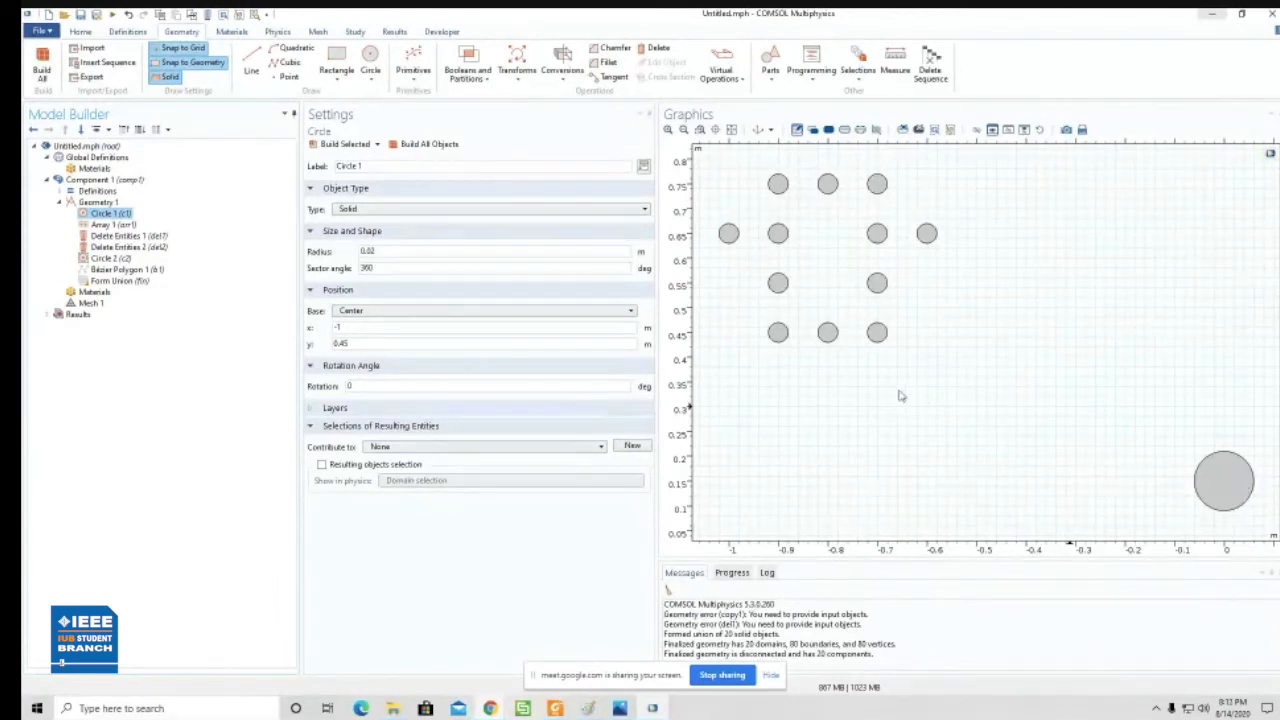
left_click(1230, 483)
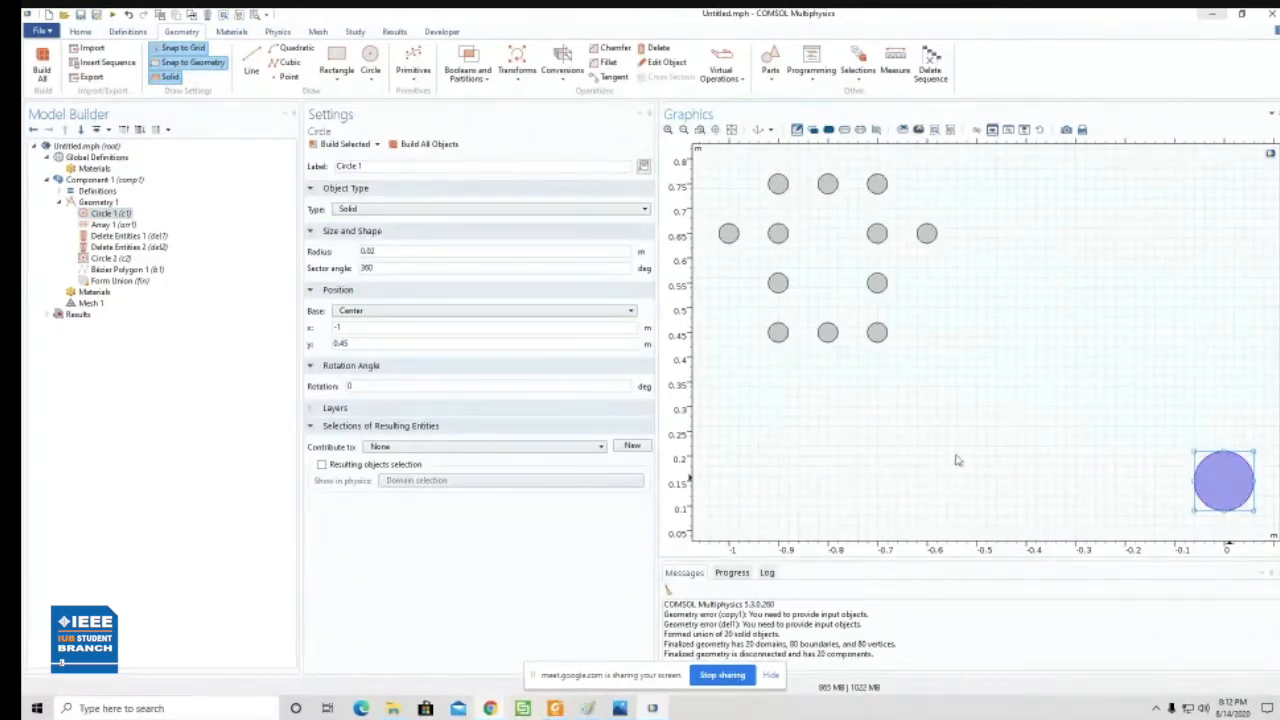
key("Delete")
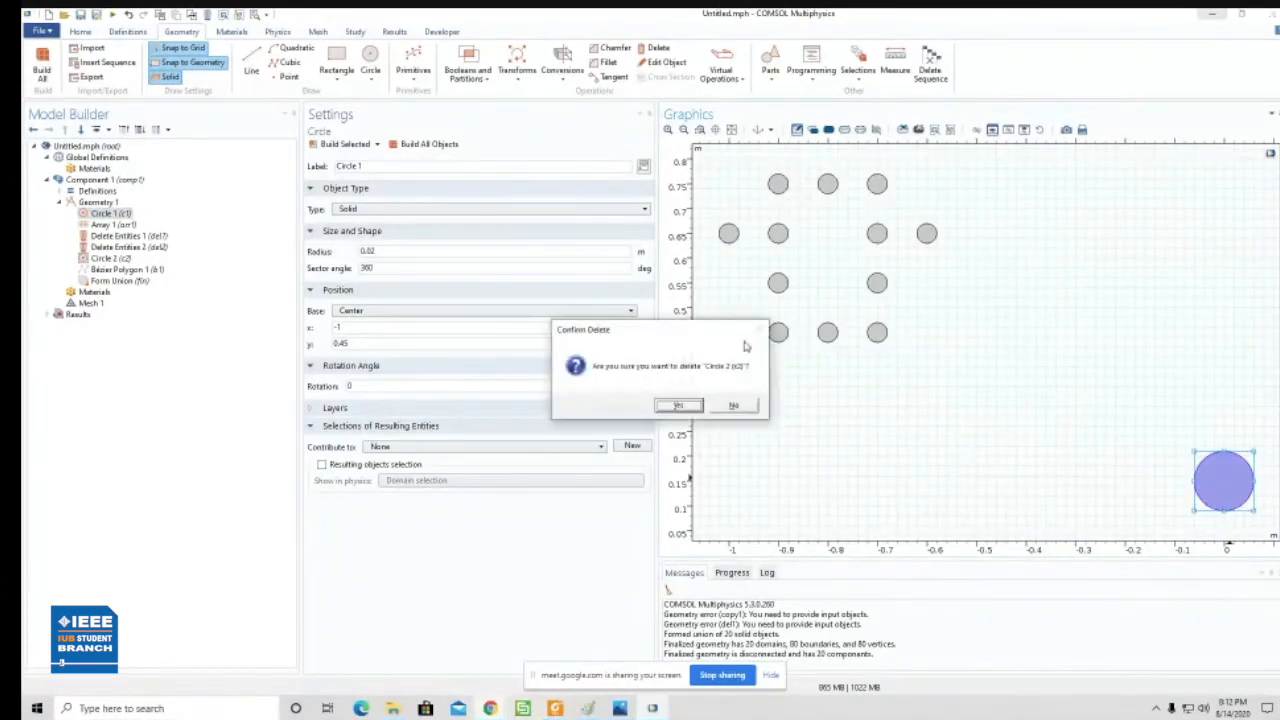
left_click(678, 405)
- Draw a solid circle of radius 0.24 m centred at (-0.8, 0.6) around all the remaining air holes
left_click(731, 130)
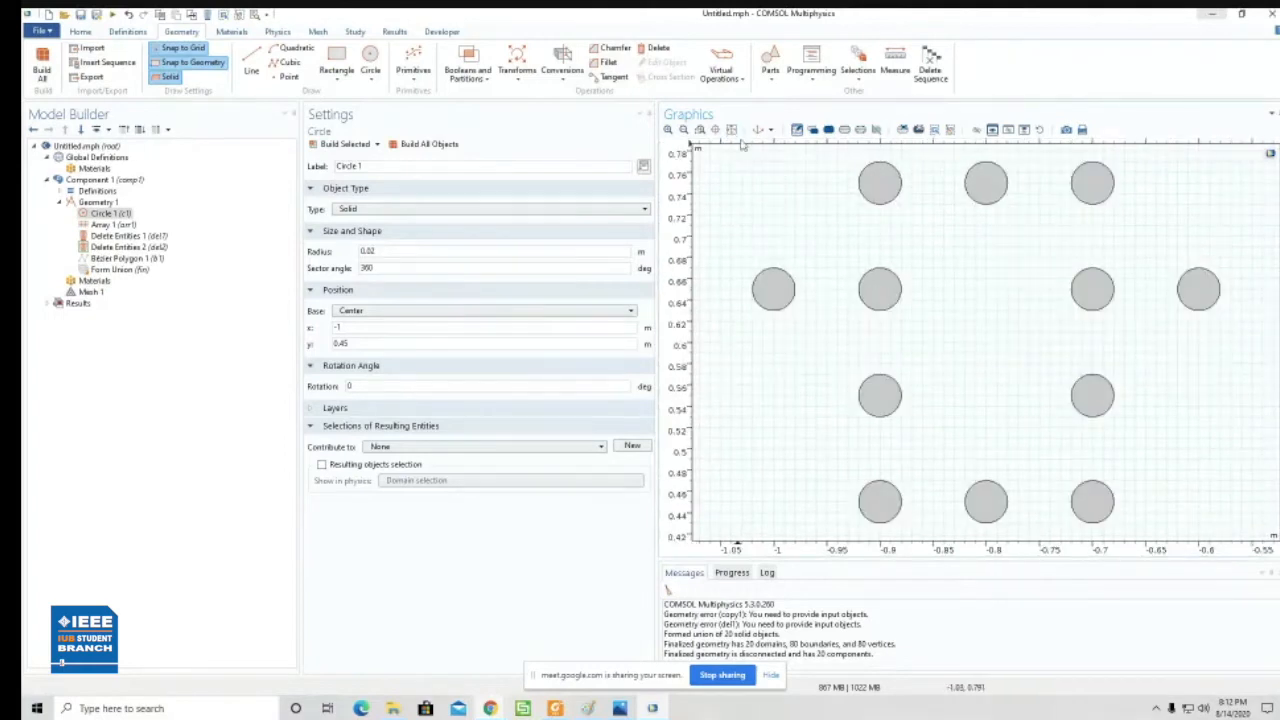
left_click(684, 130)
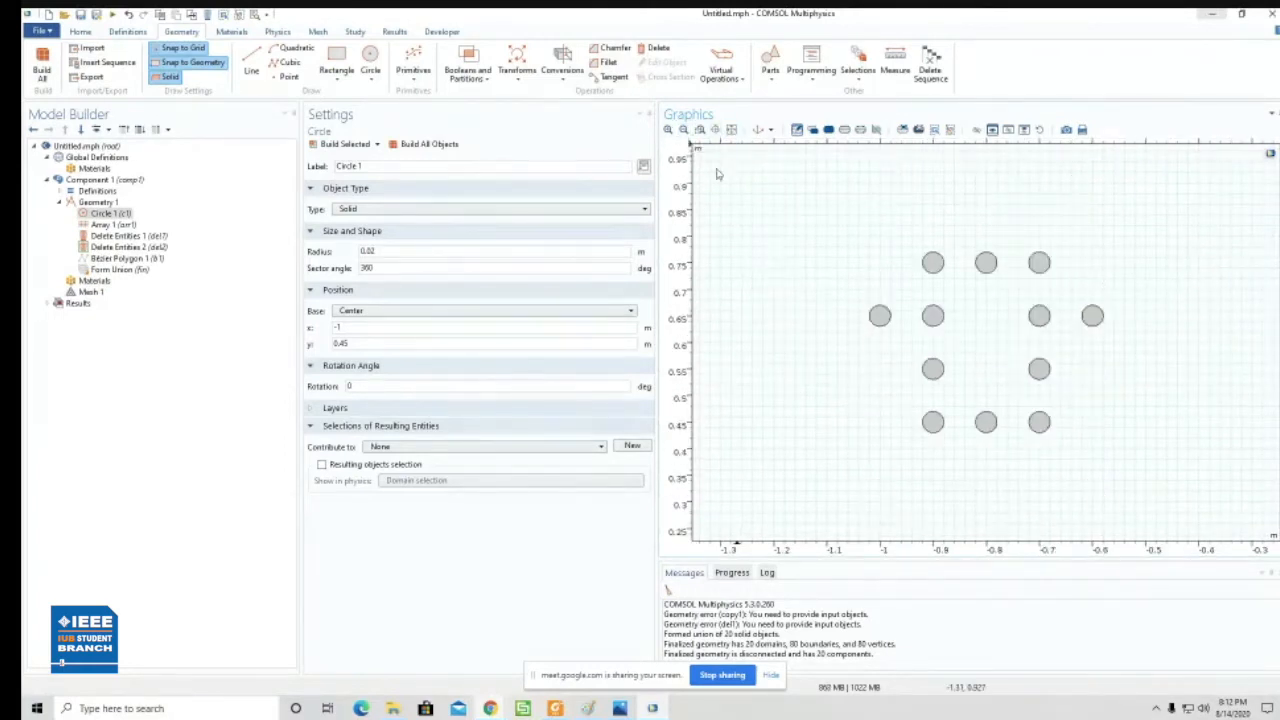
left_click(371, 60)
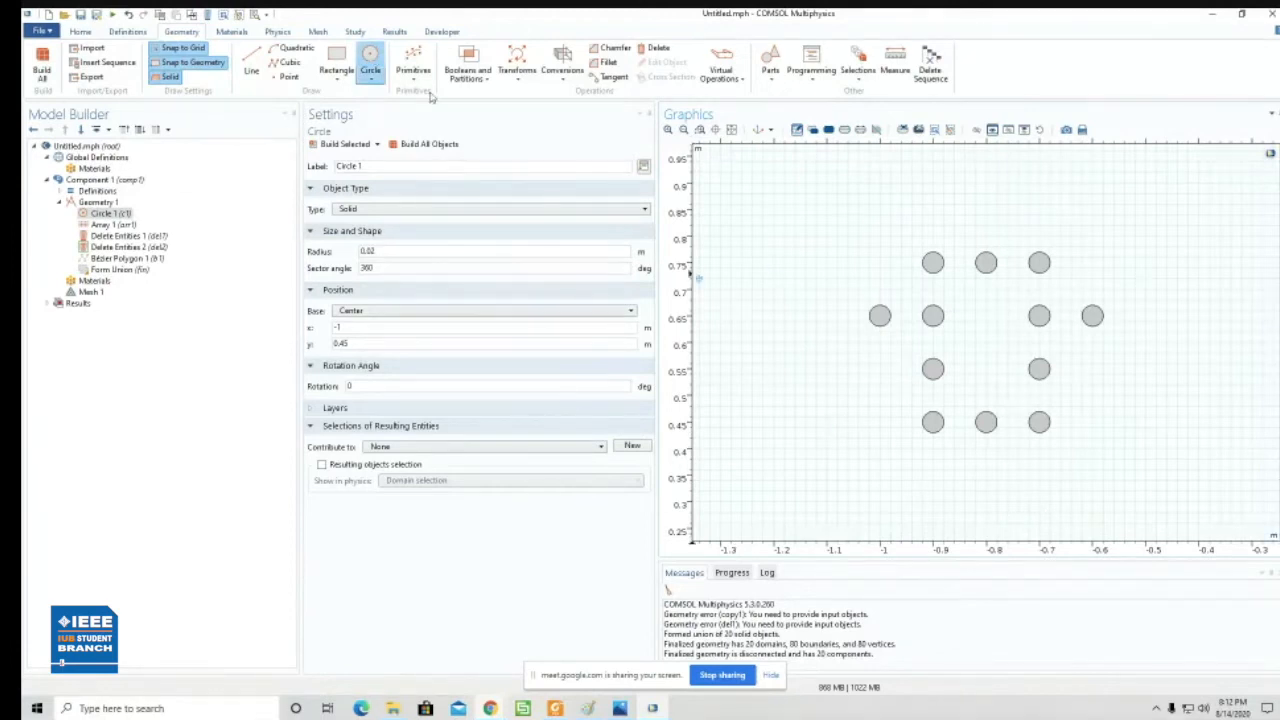
left_click(371, 62)
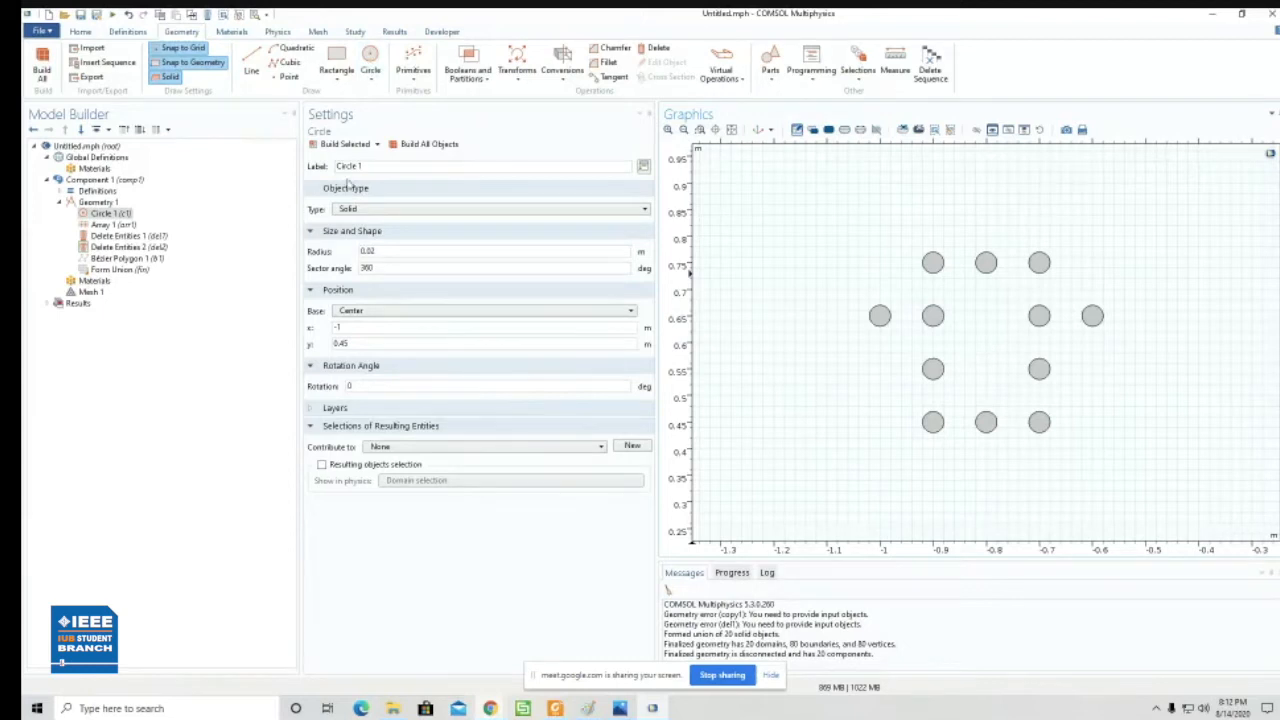
left_click(371, 60)
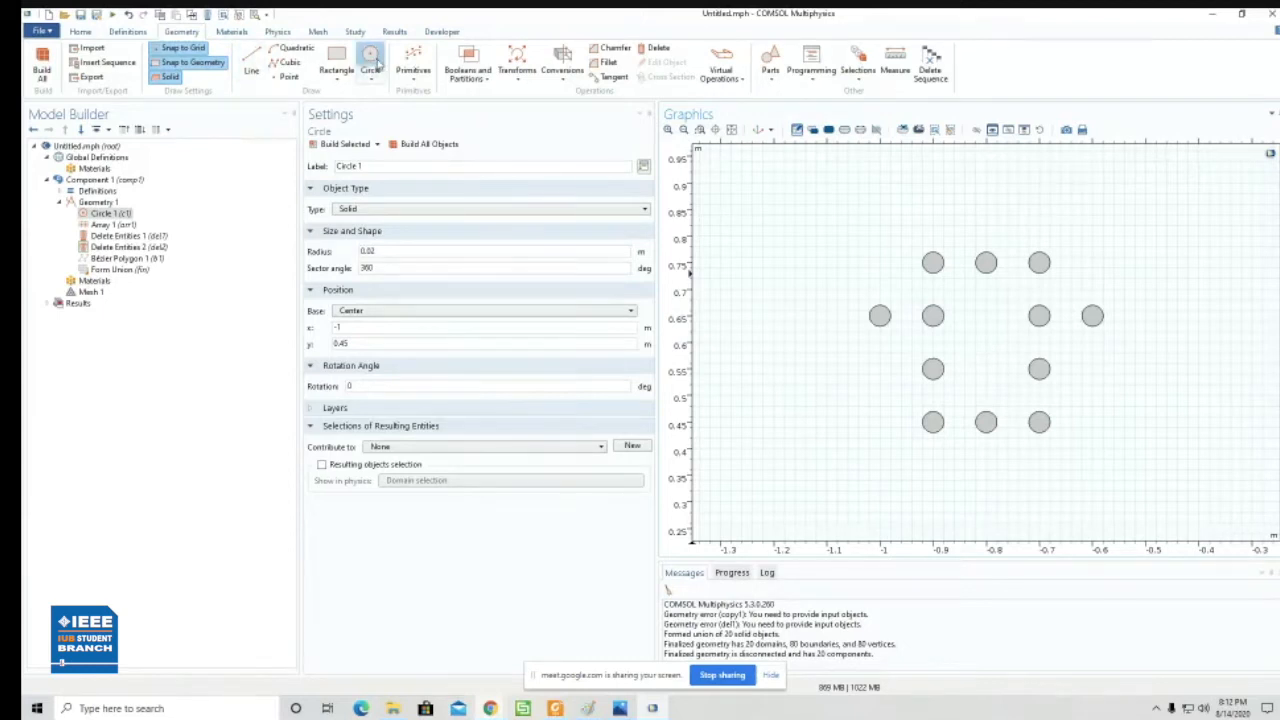
left_click(988, 343)
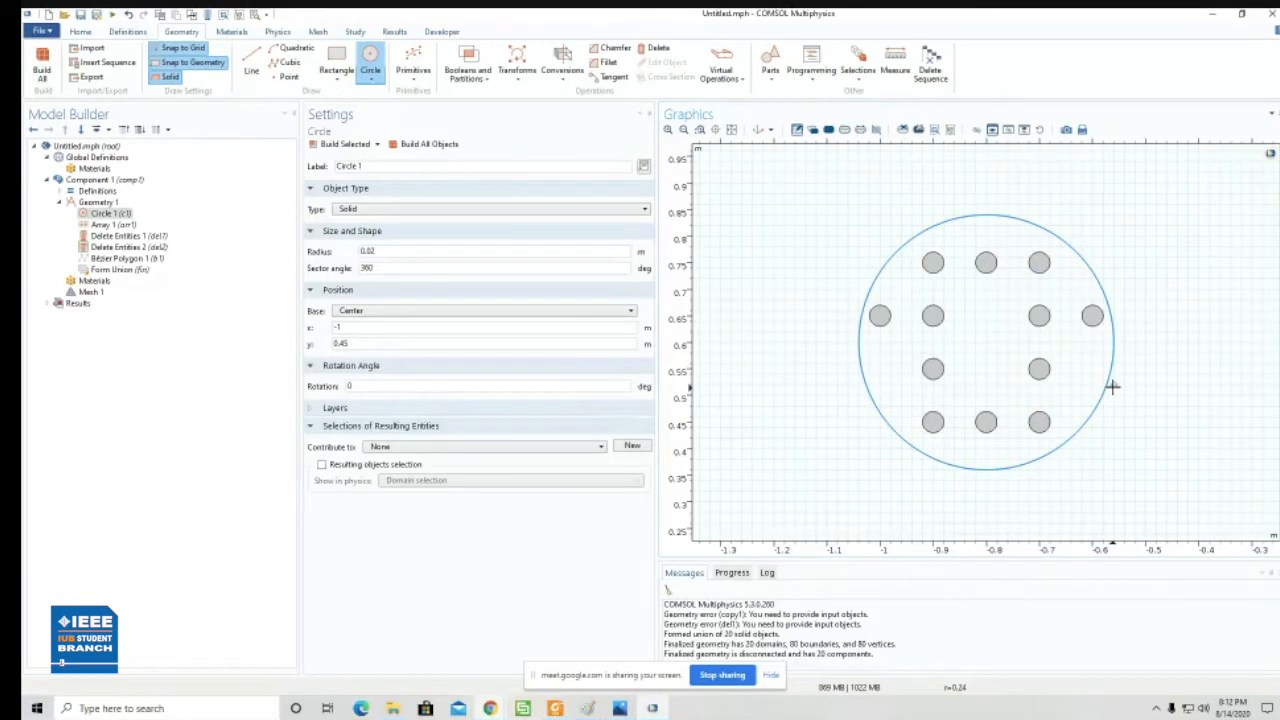
left_click(1116, 387)
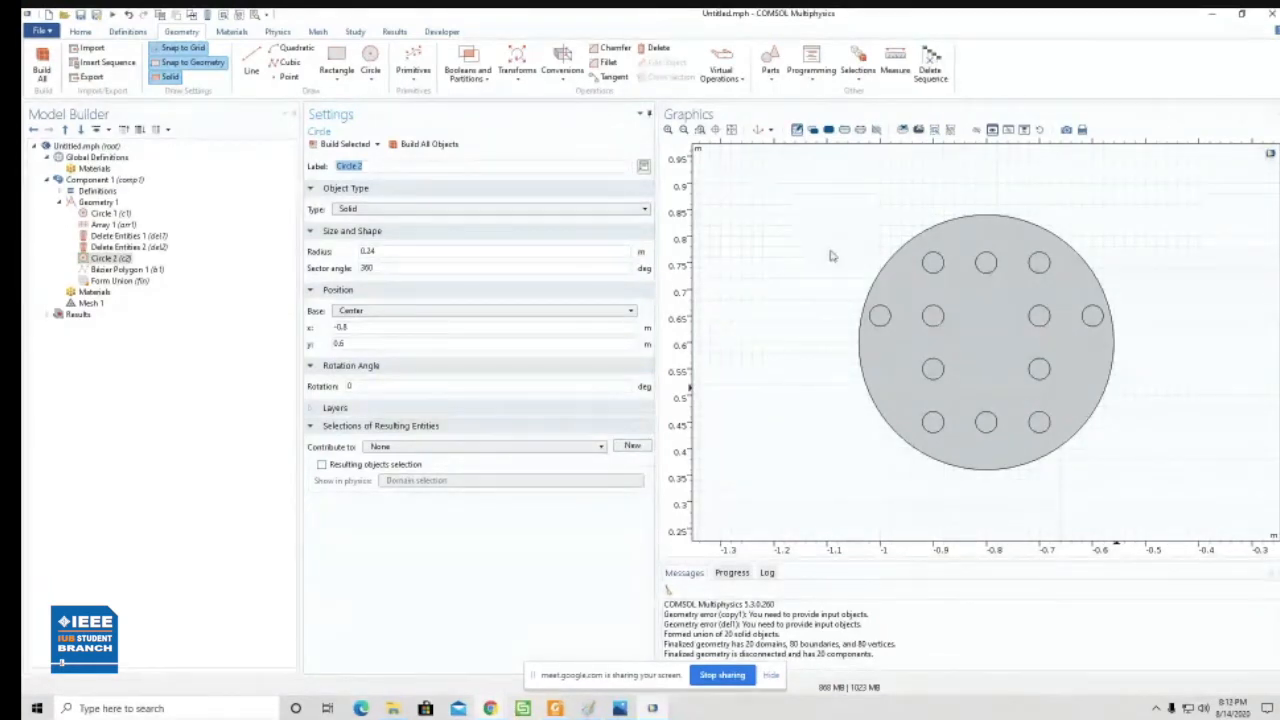
- Switch to Photos, examine the sensor's schematic diagram, and return to COMSOL
left_click(805, 280)
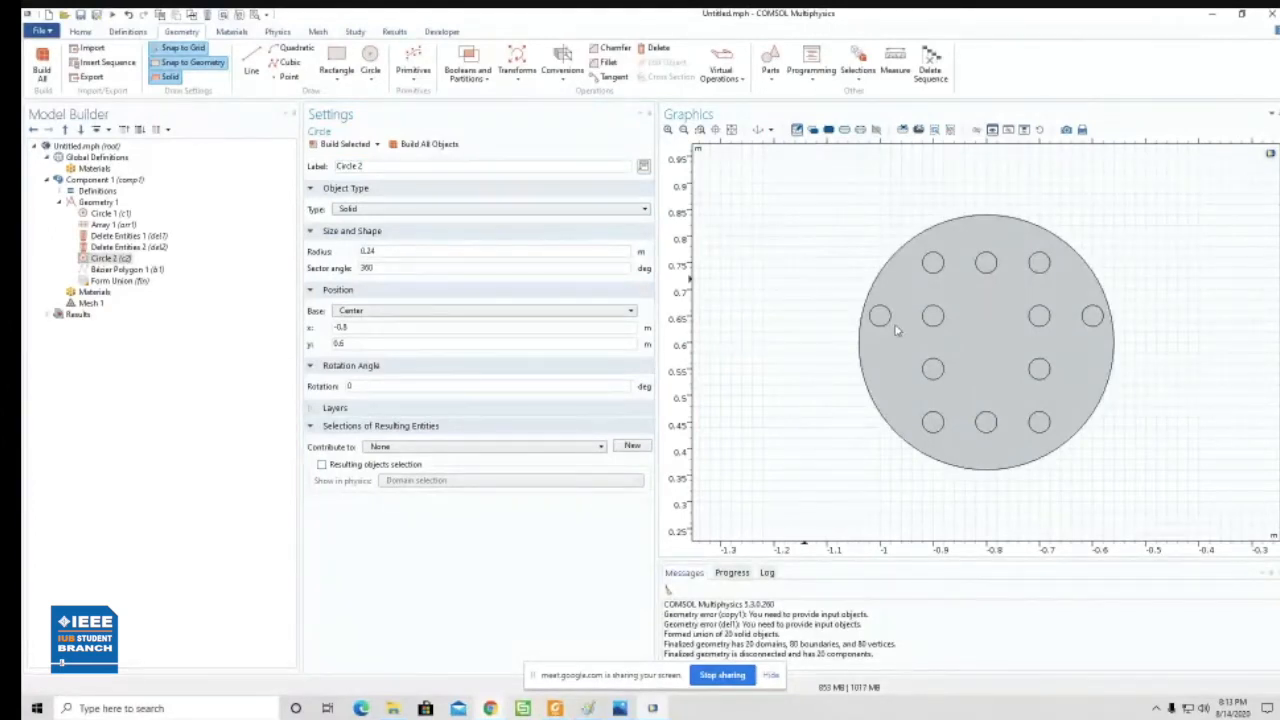
left_click(731, 131)
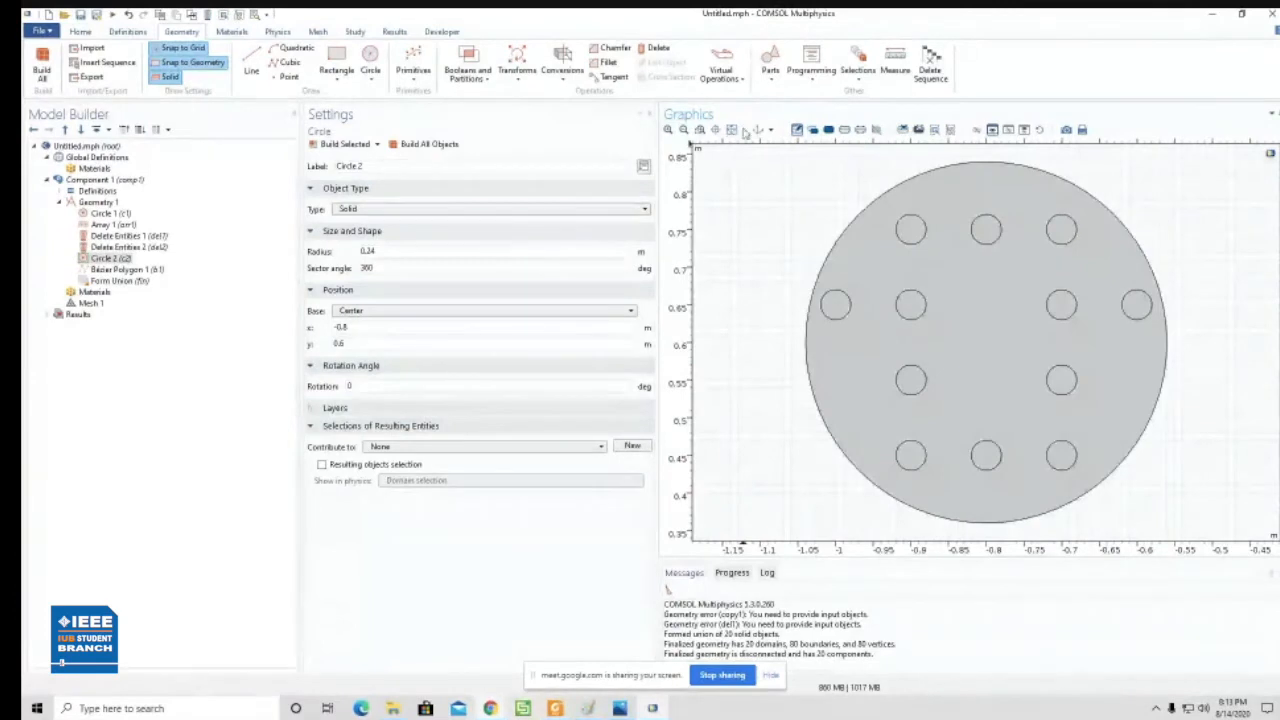
left_click(684, 131)
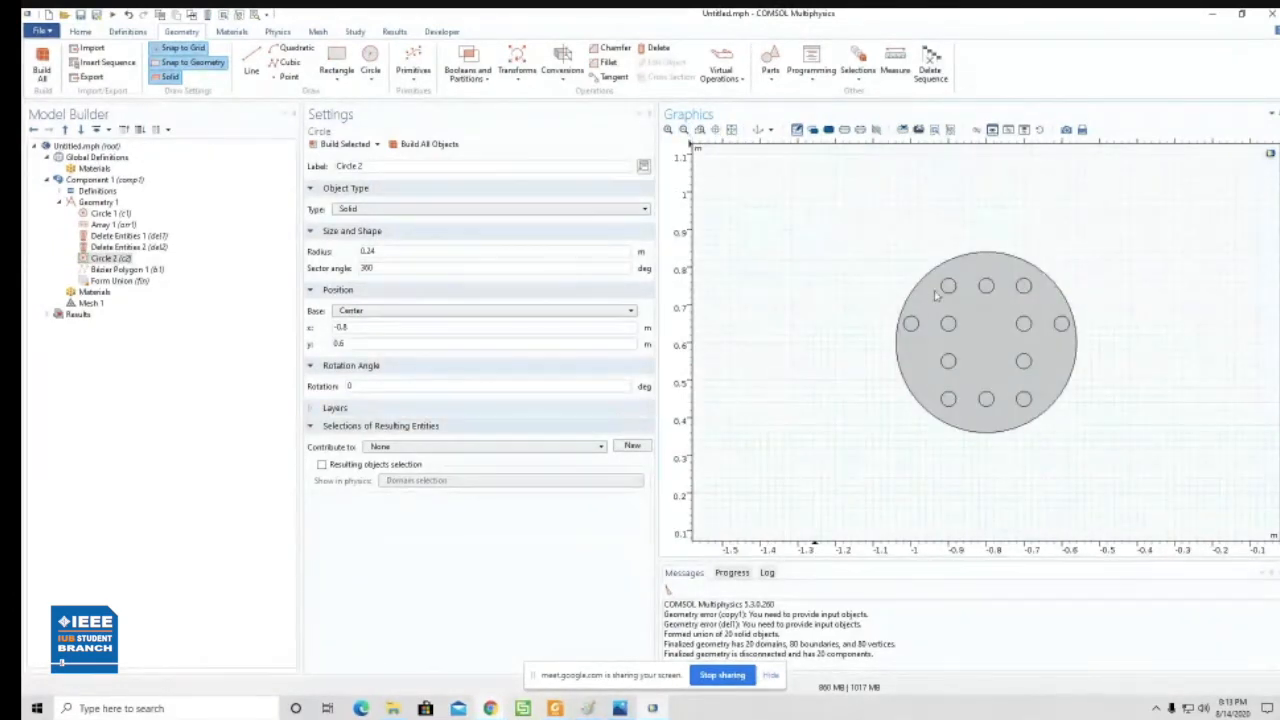
left_click(621, 709)
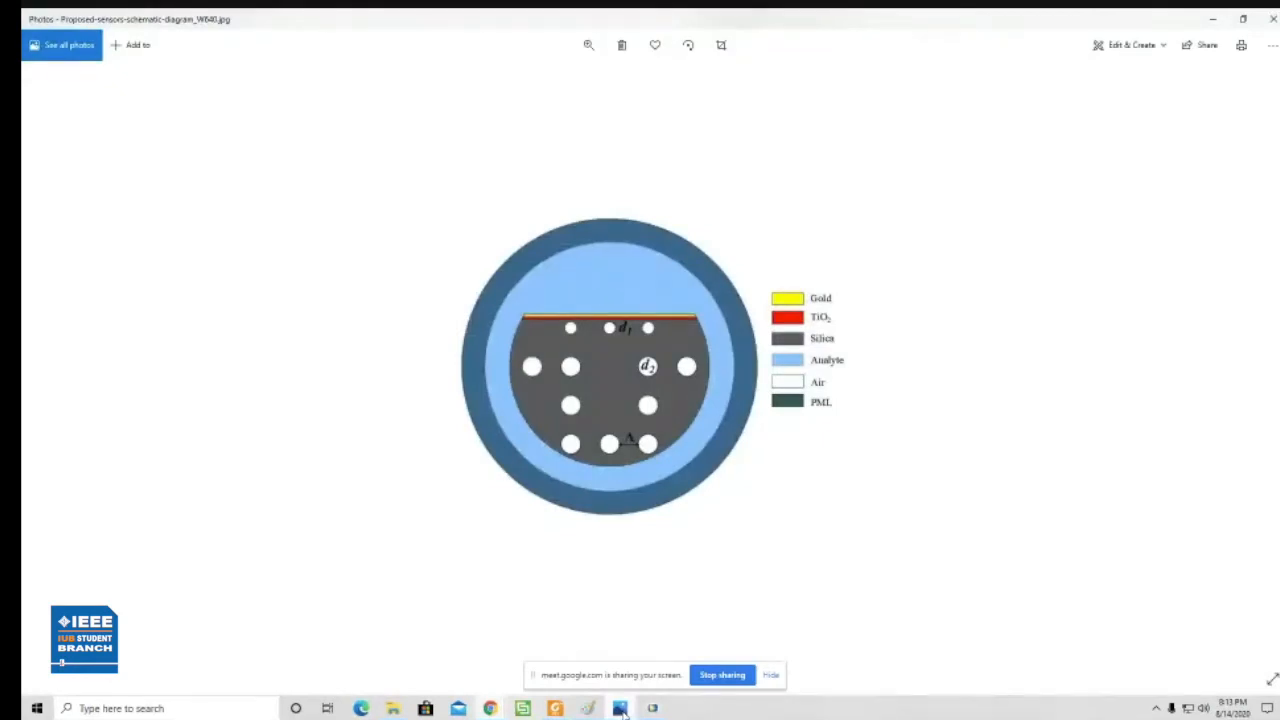
left_click(621, 709)
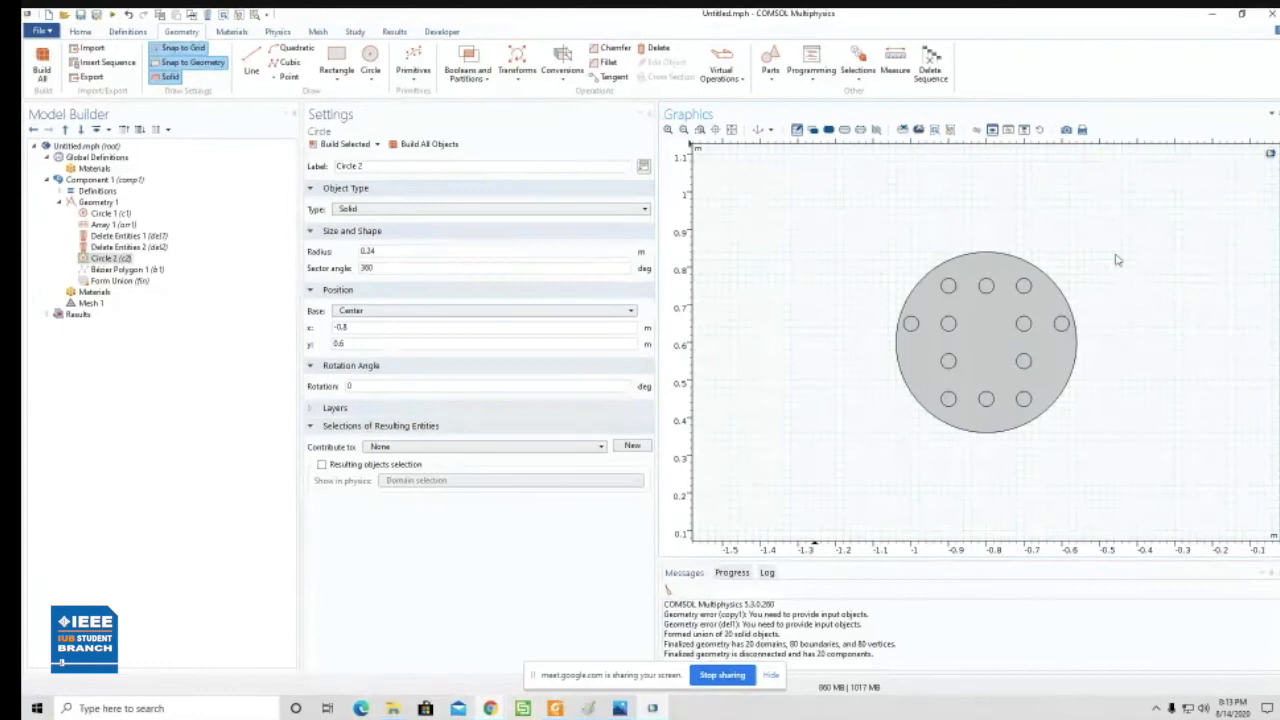
- Draw a solid rectangle 0.54 m wide and 0.1 m high with its corner at (-1.08, 0.82), overlapping the top of the large circle
left_click(337, 75)
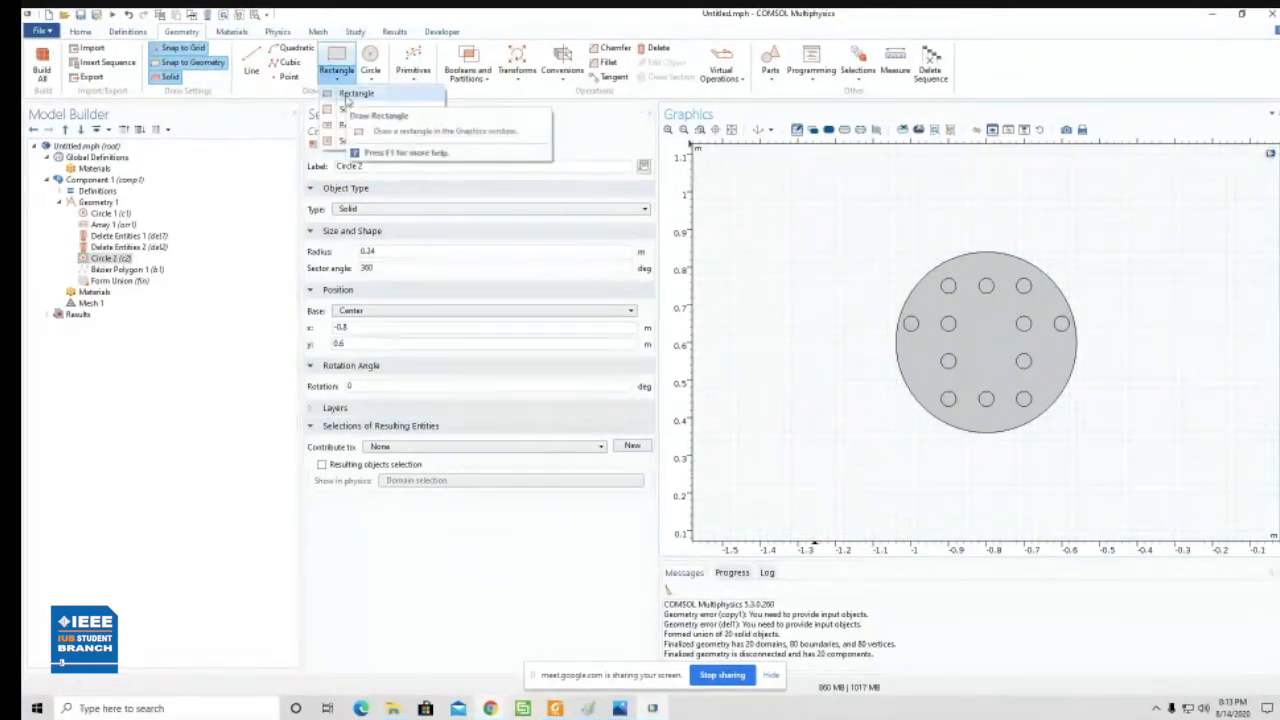
left_click(356, 94)
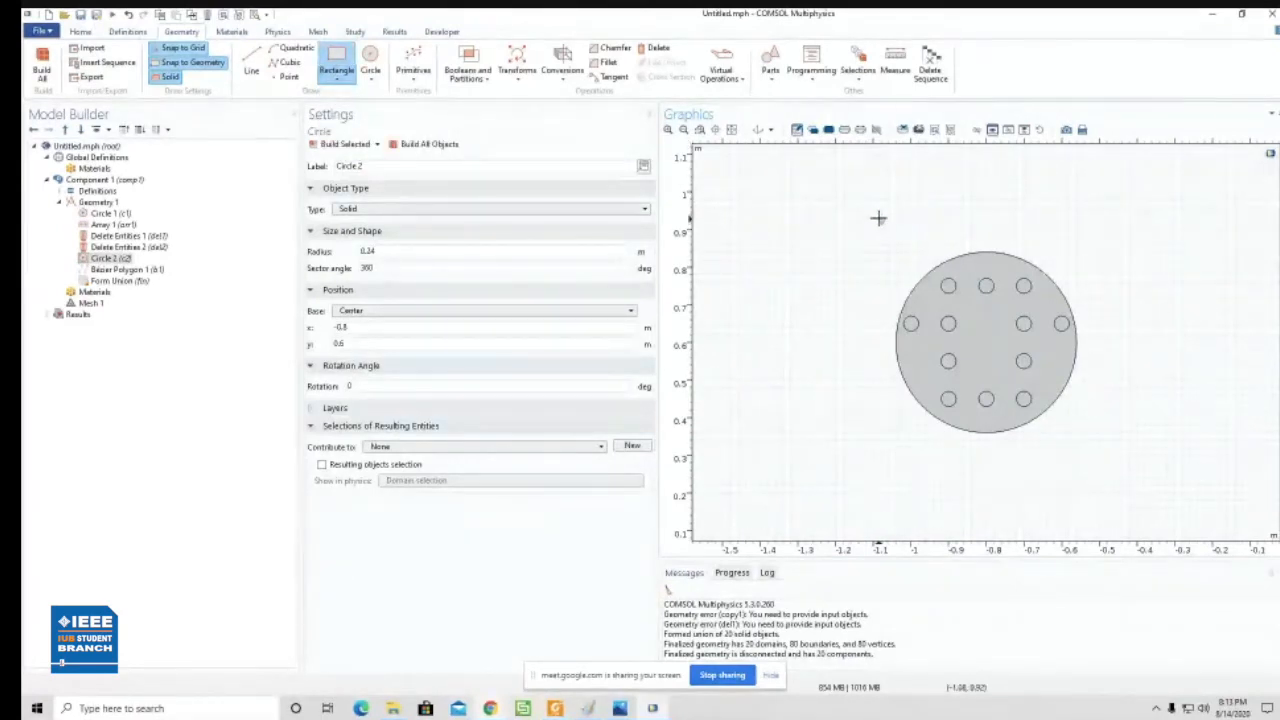
left_click_drag(880, 221, 1082, 268)
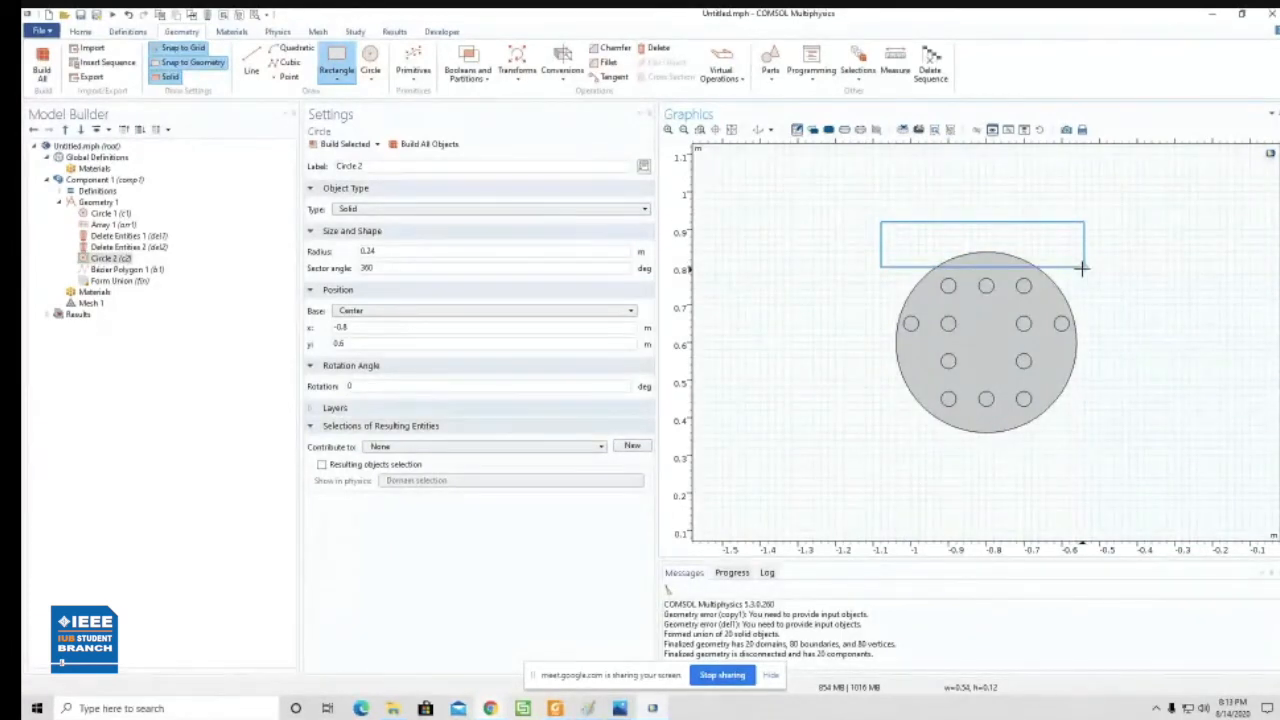
left_click_drag(1082, 268, 1081, 261)
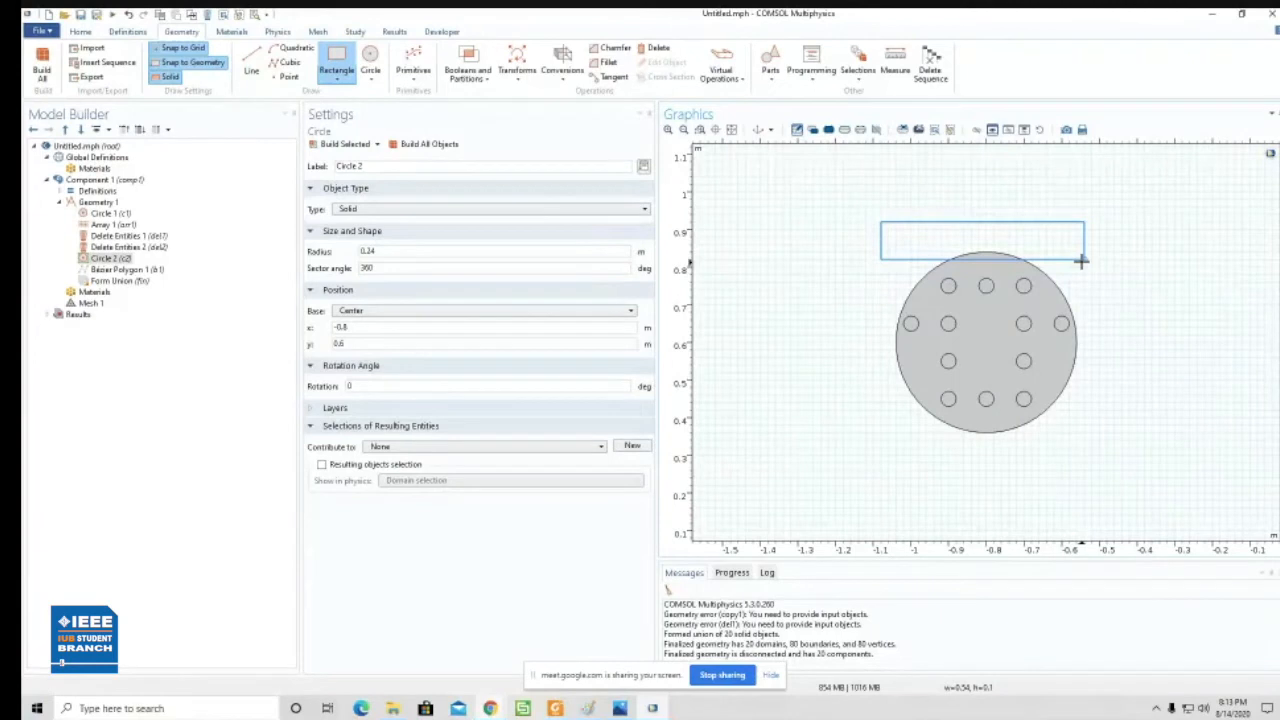
left_click_drag(1081, 261, 1081, 261)
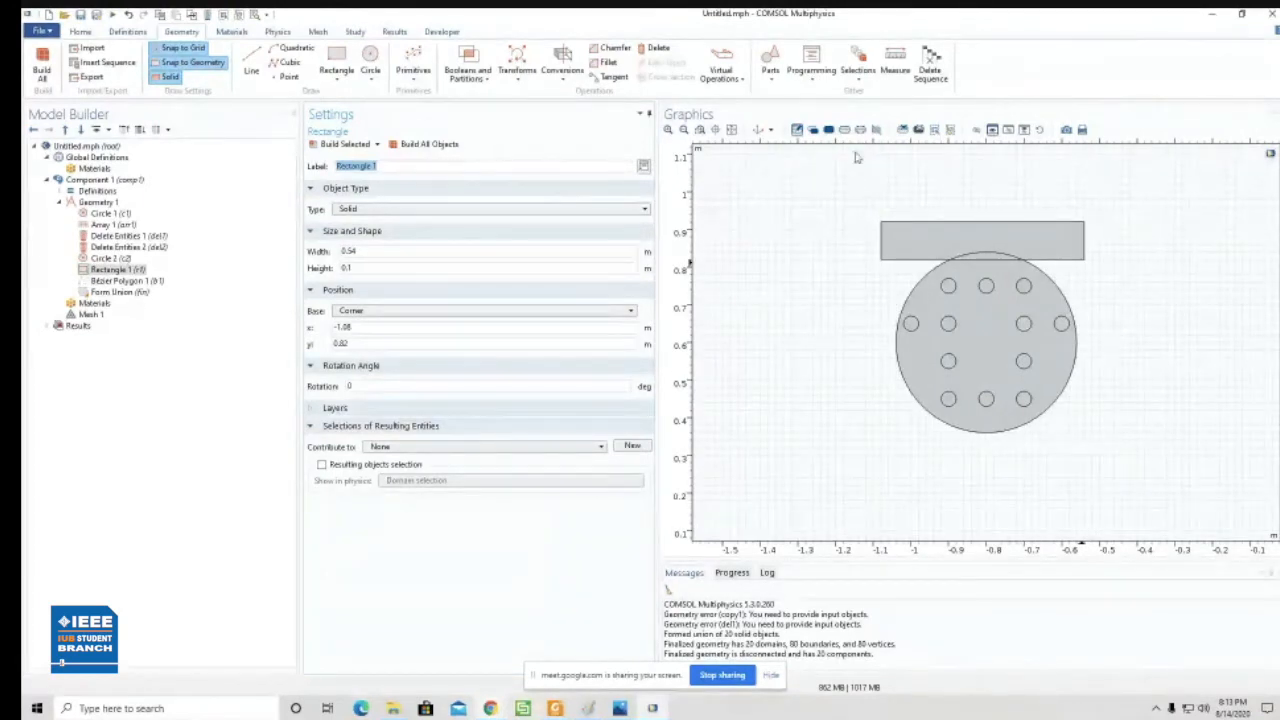
left_click(728, 131)
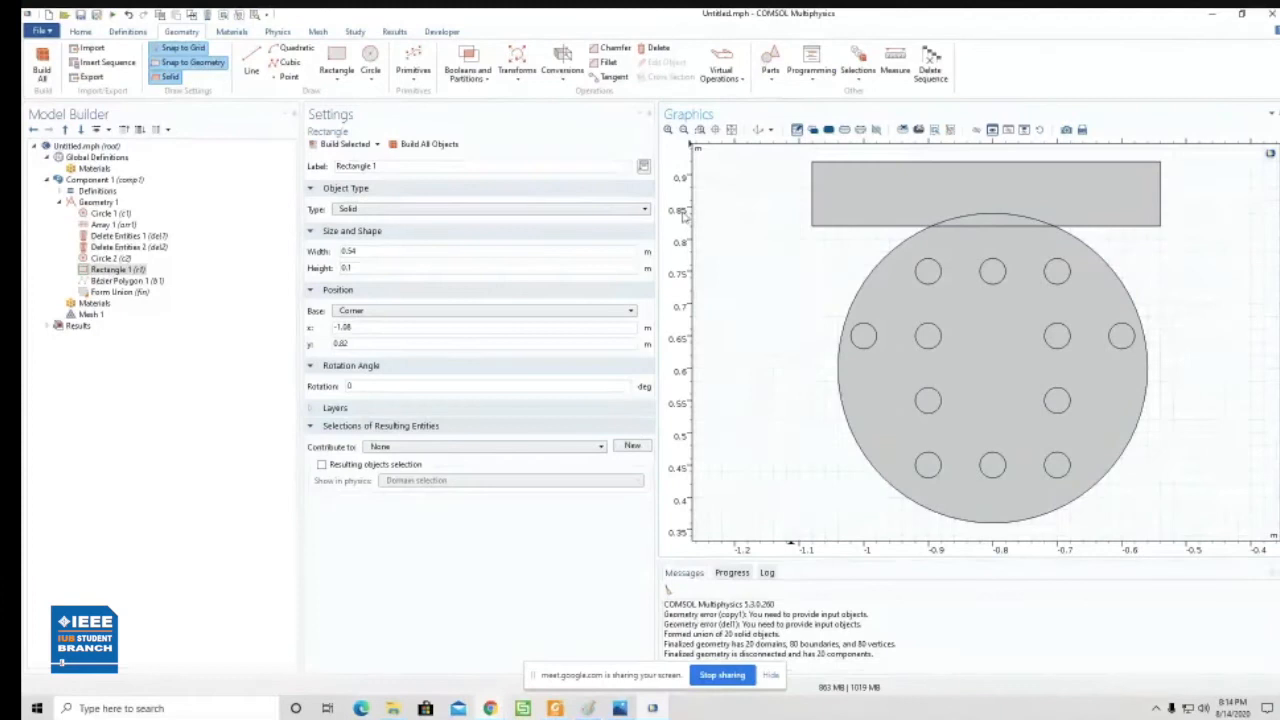
- Create a Difference that subtracts the top rectangle r1 from the large circle c2, and build it
left_click(487, 84)
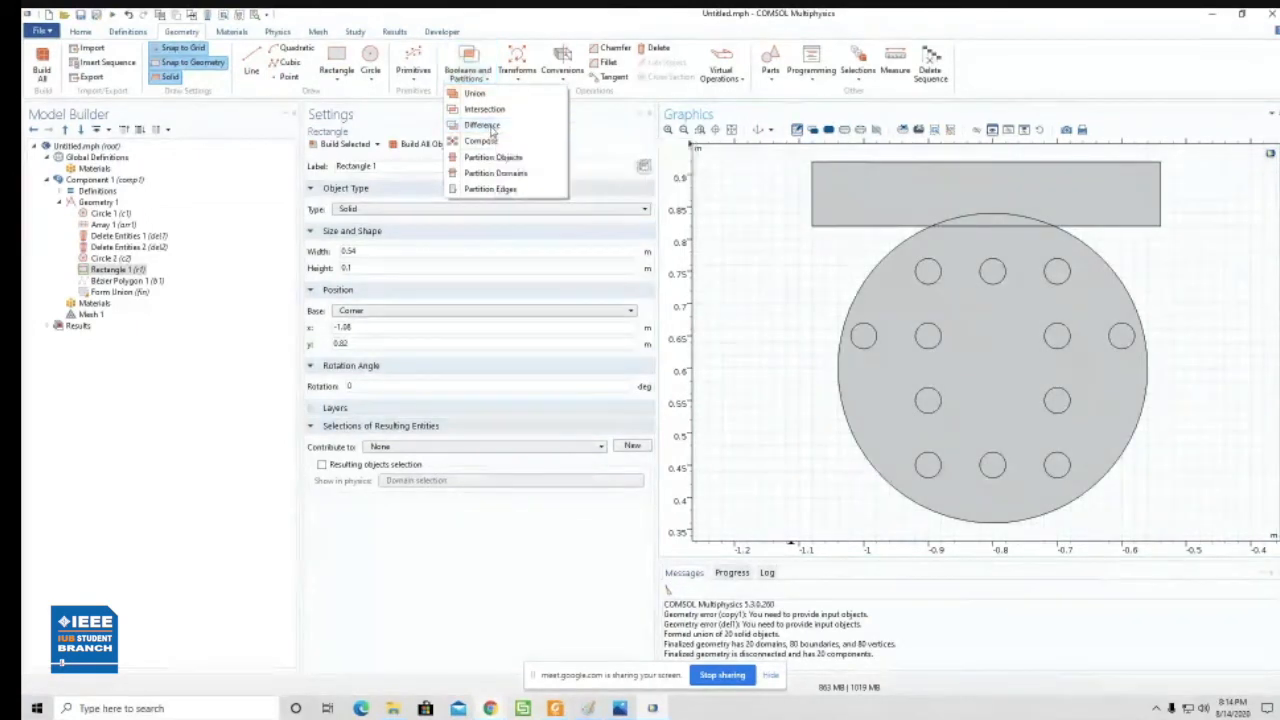
left_click(484, 126)
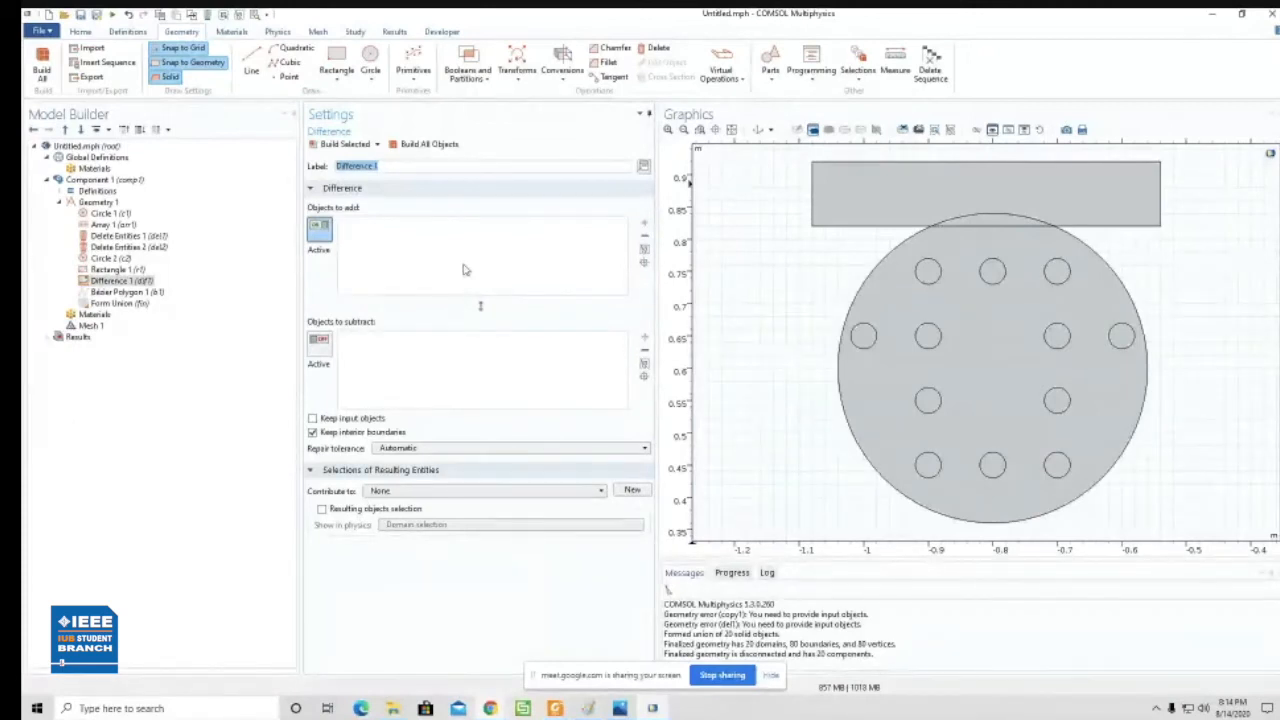
left_click(889, 271)
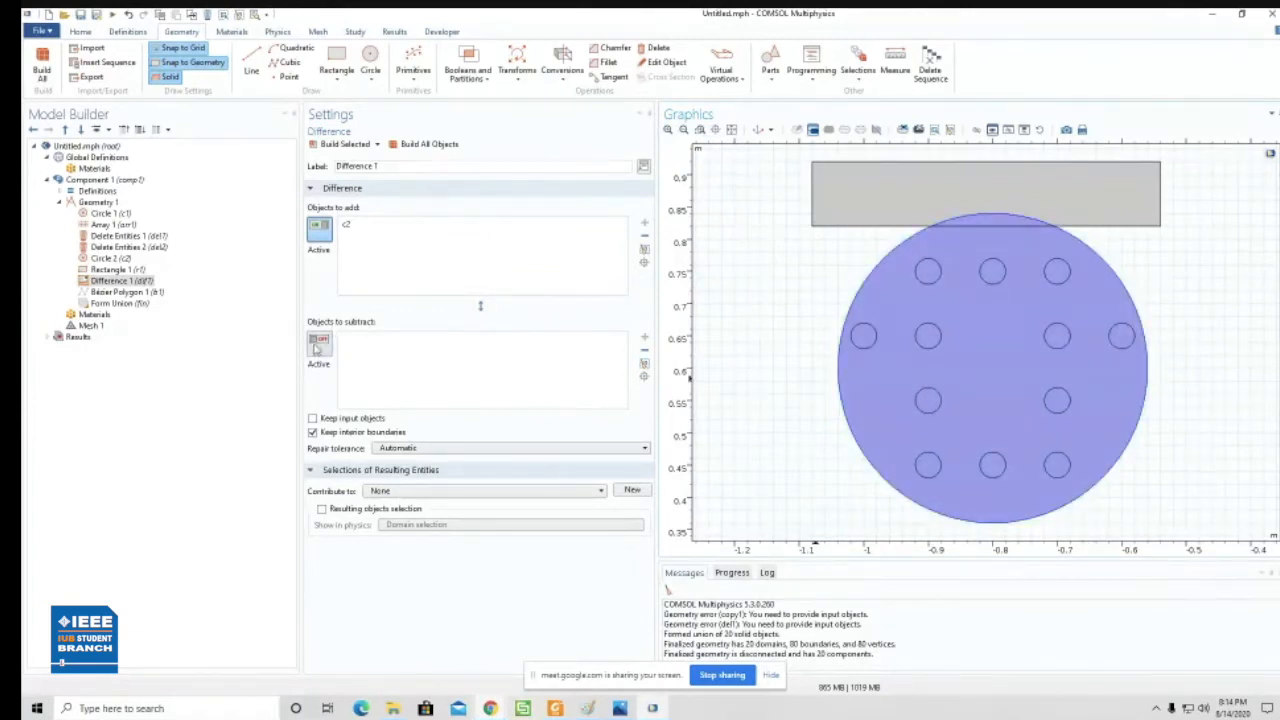
left_click(322, 229)
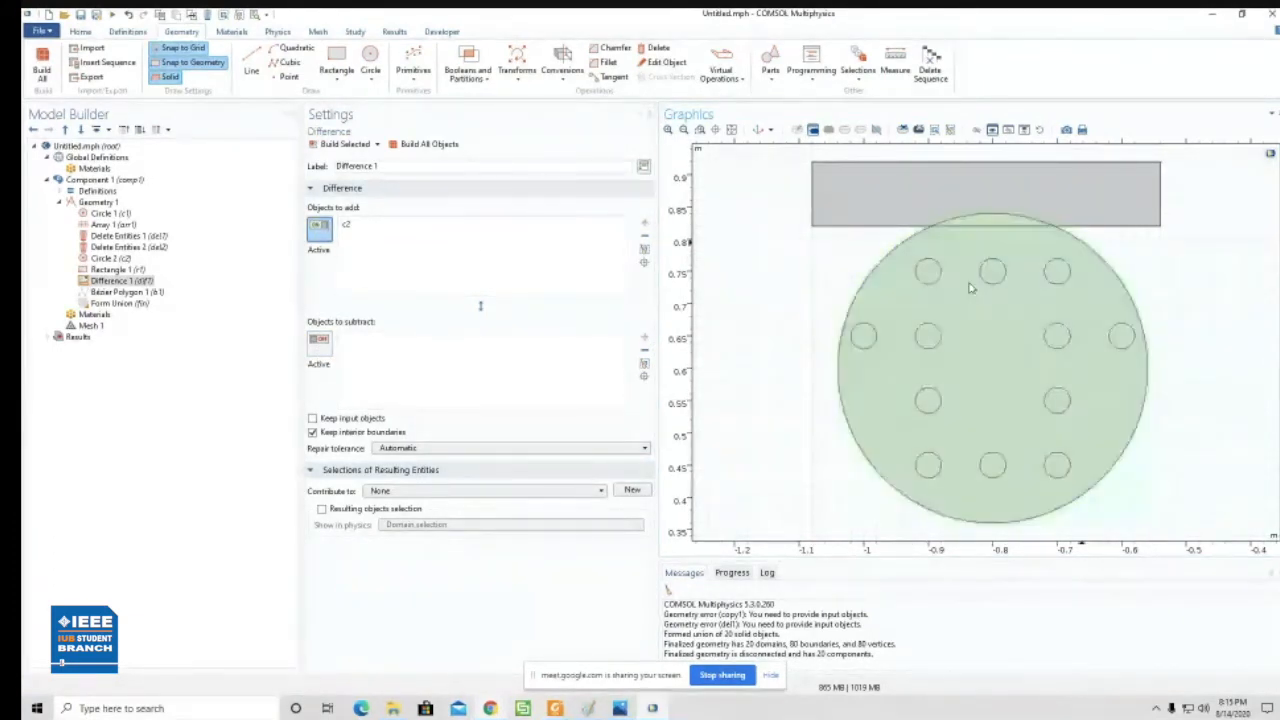
left_click(318, 342)
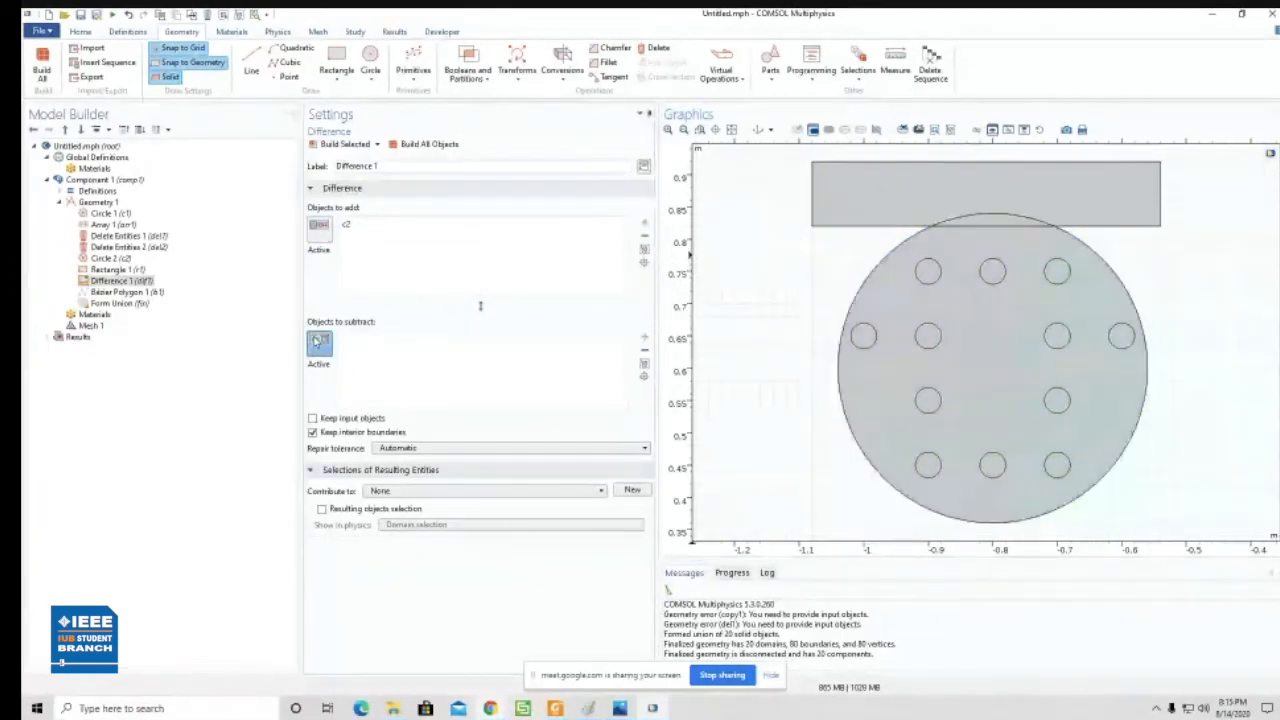
left_click(867, 207)
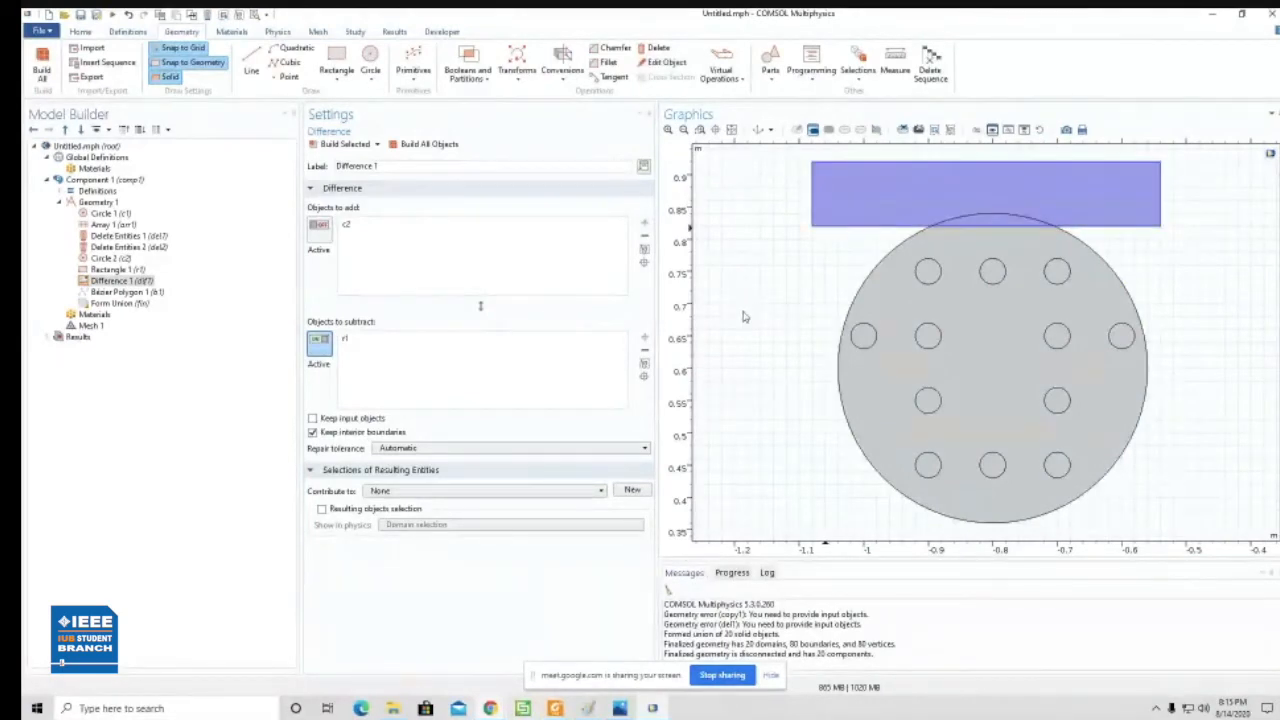
left_click(342, 147)
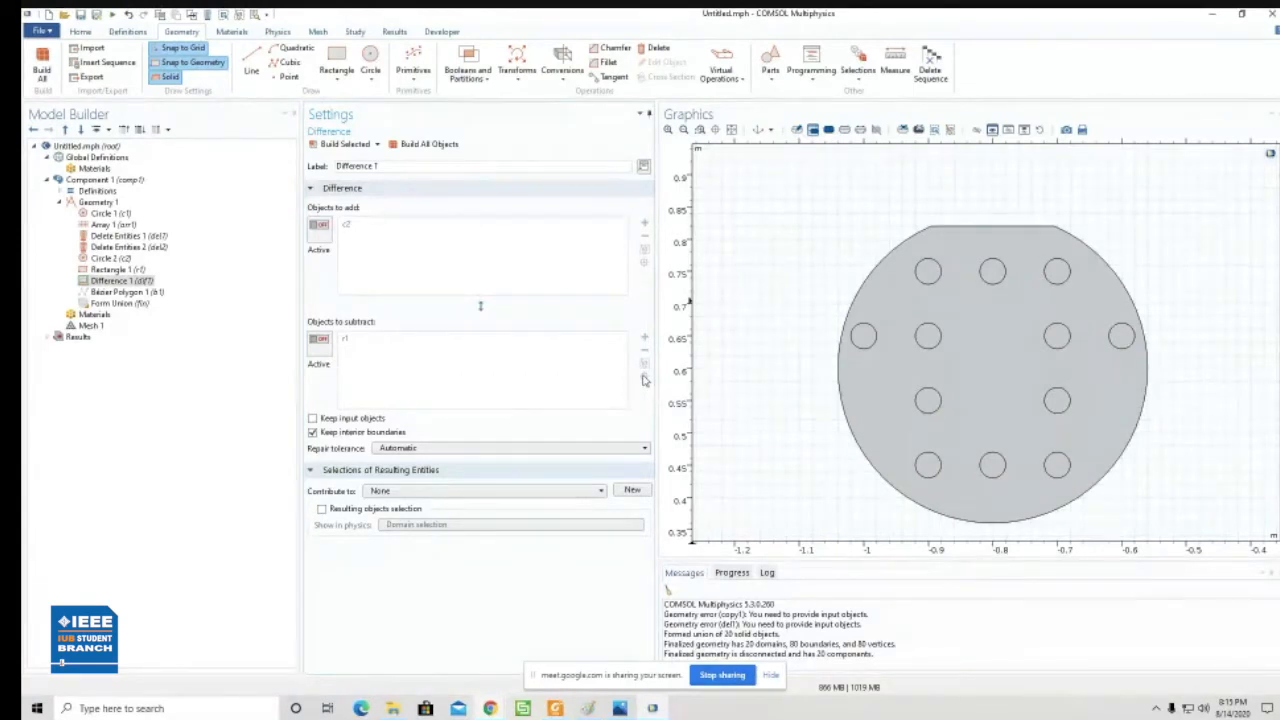
left_click(716, 131)
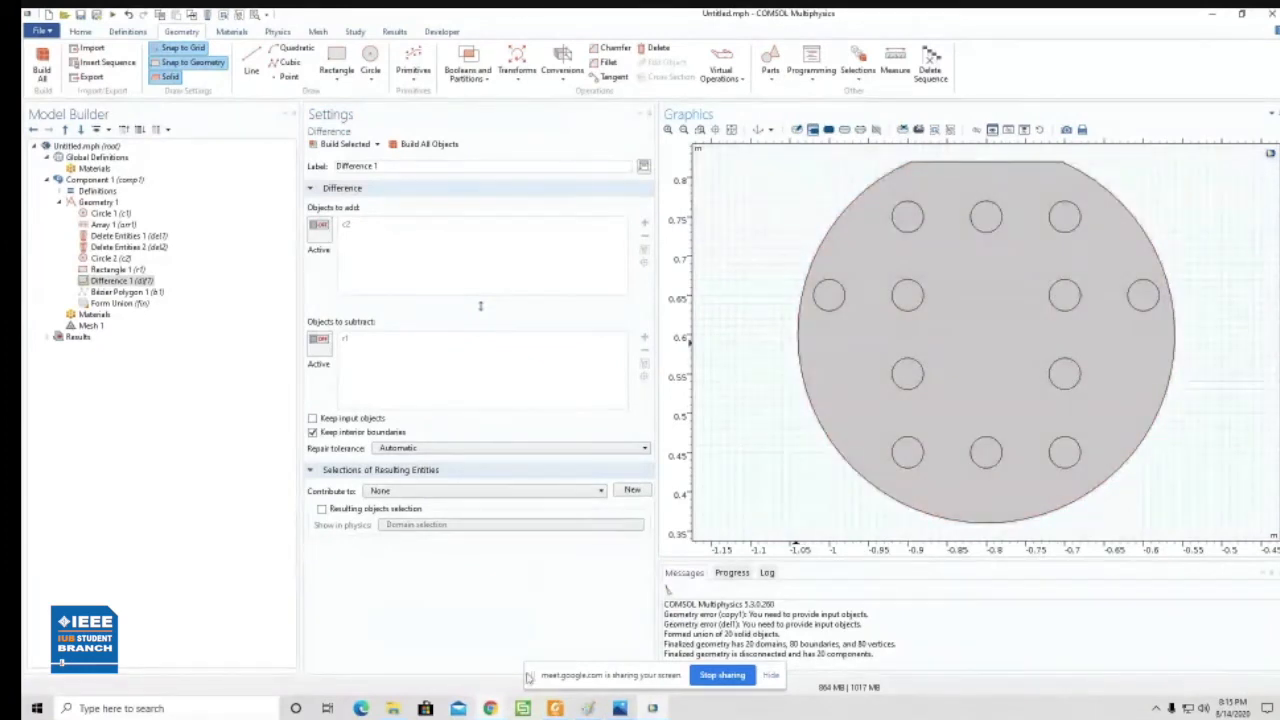
- Switch to Photos and examine the sensor's schematic diagram for its layers above the flat cut and around the fiber
left_click(656, 709)
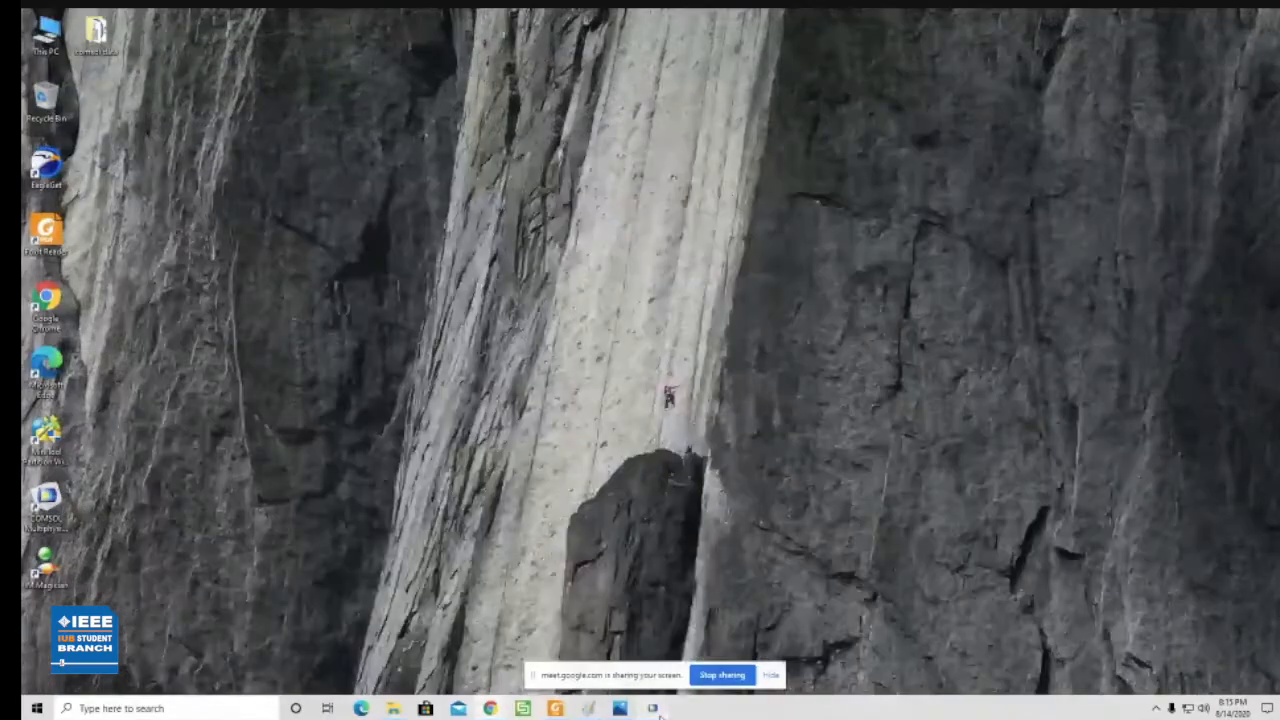
left_click(620, 708)
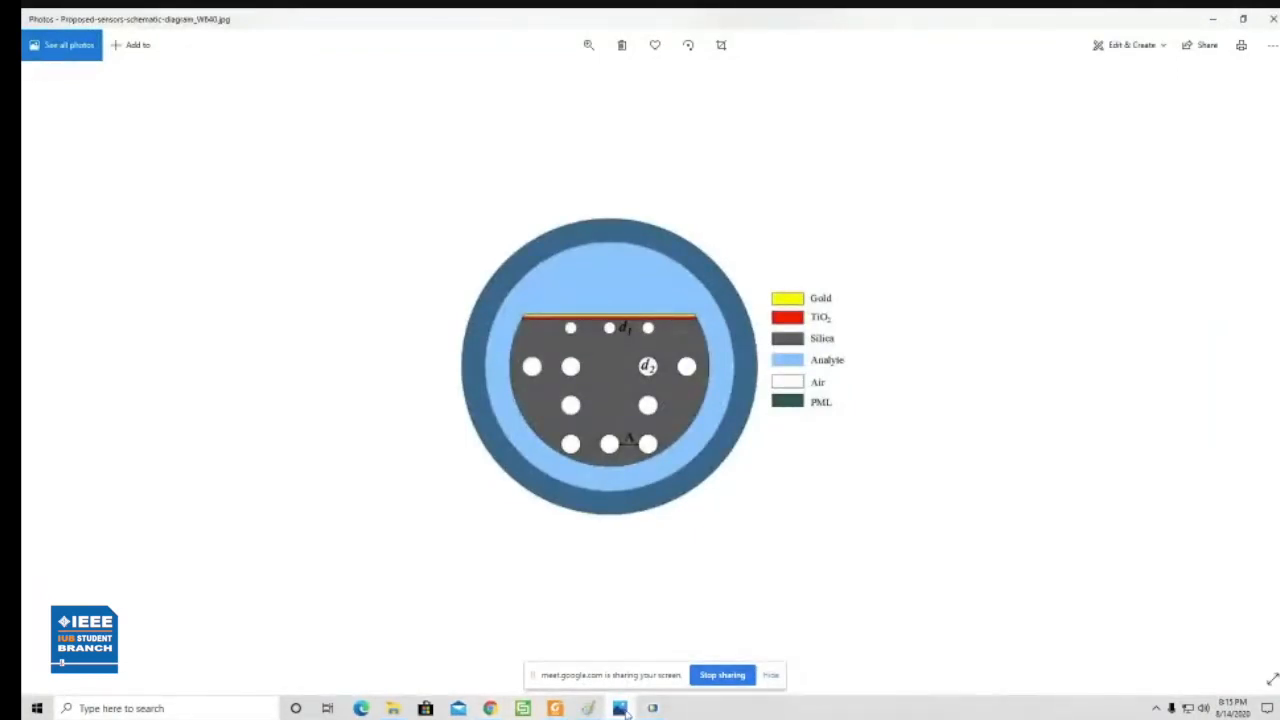
left_click(622, 709)
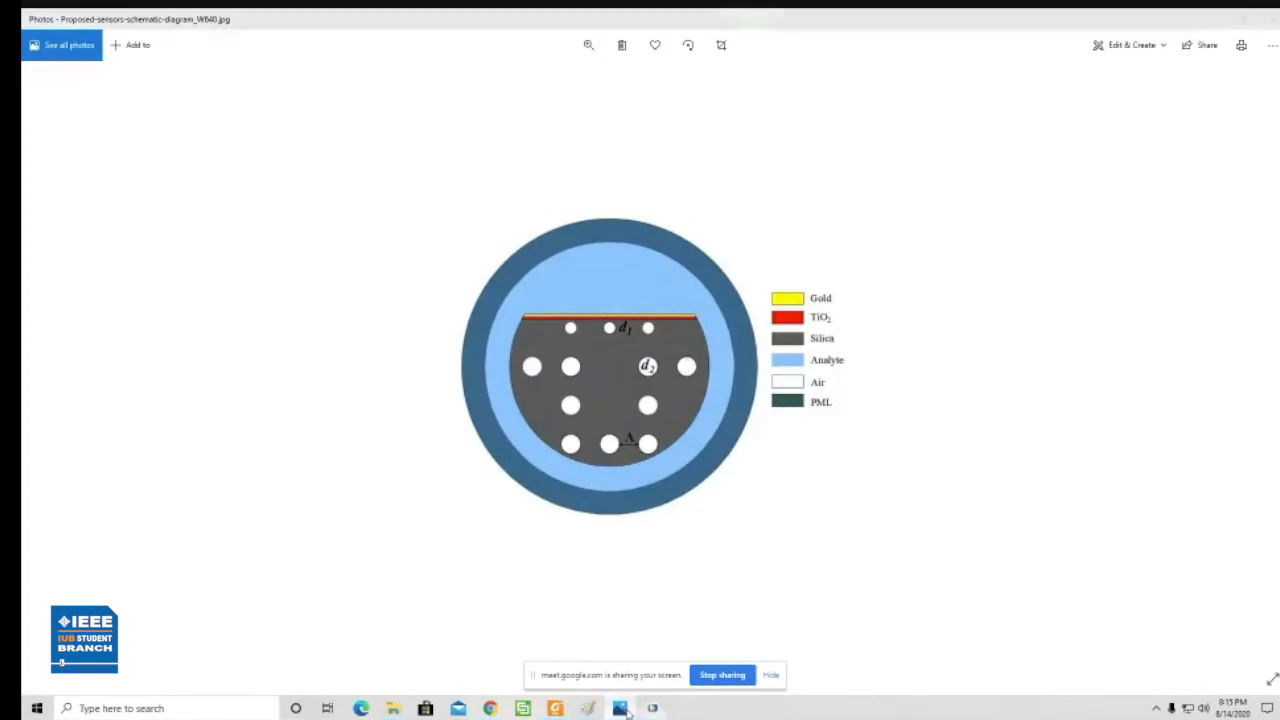
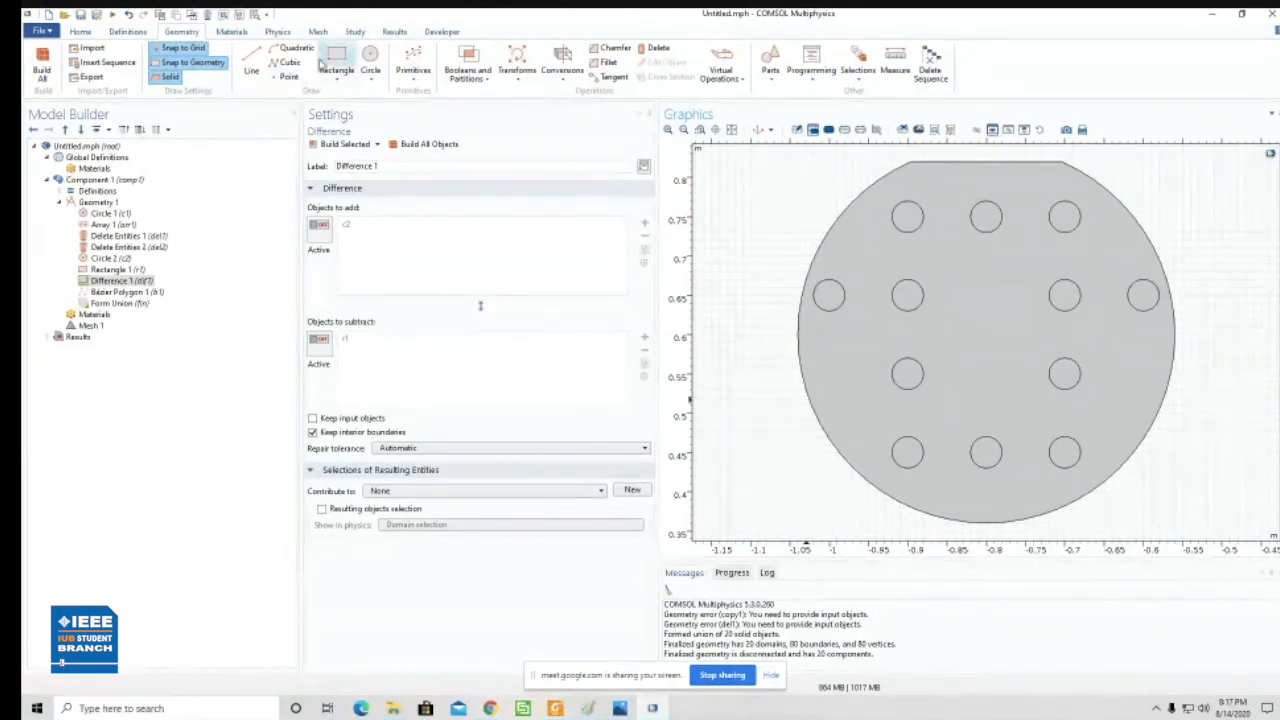
- Draw two stacked solid rectangles beneath the fiber's flat cut, each about 0.196 m wide and 0.01 m high, with corners at y 0.81 and 0.8
left_click(336, 64)
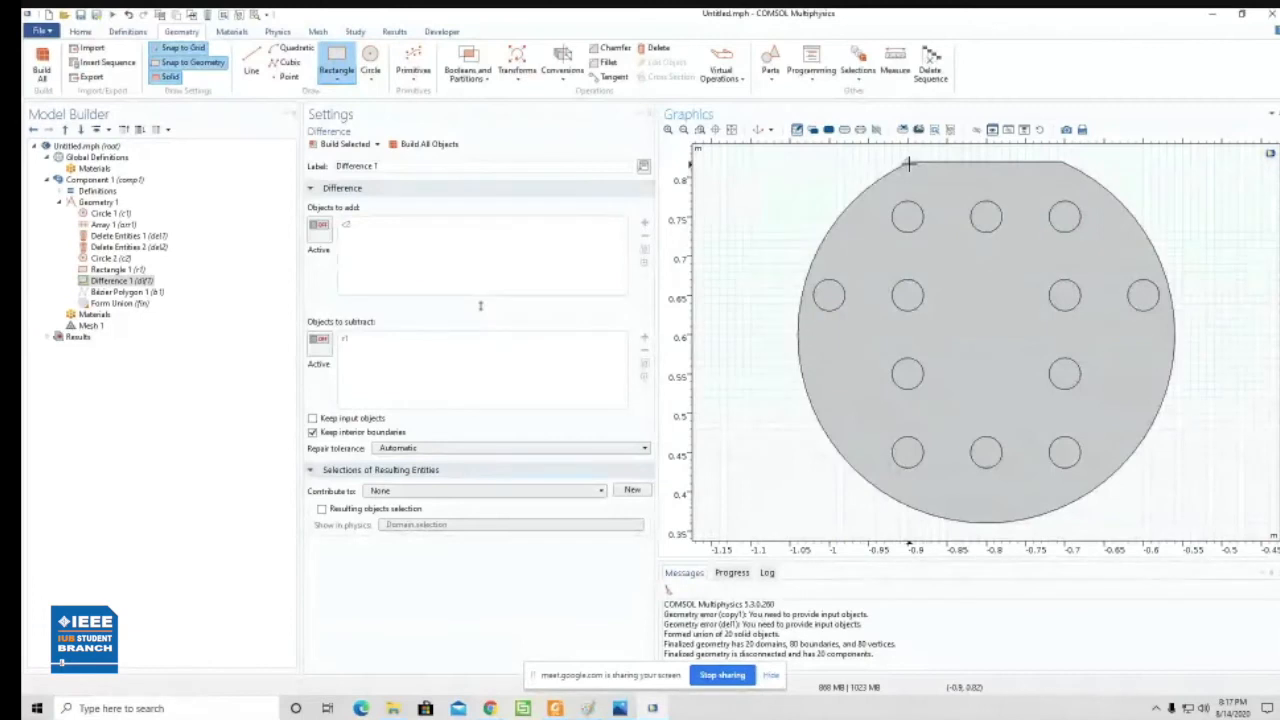
left_click_drag(911, 163, 1062, 167)
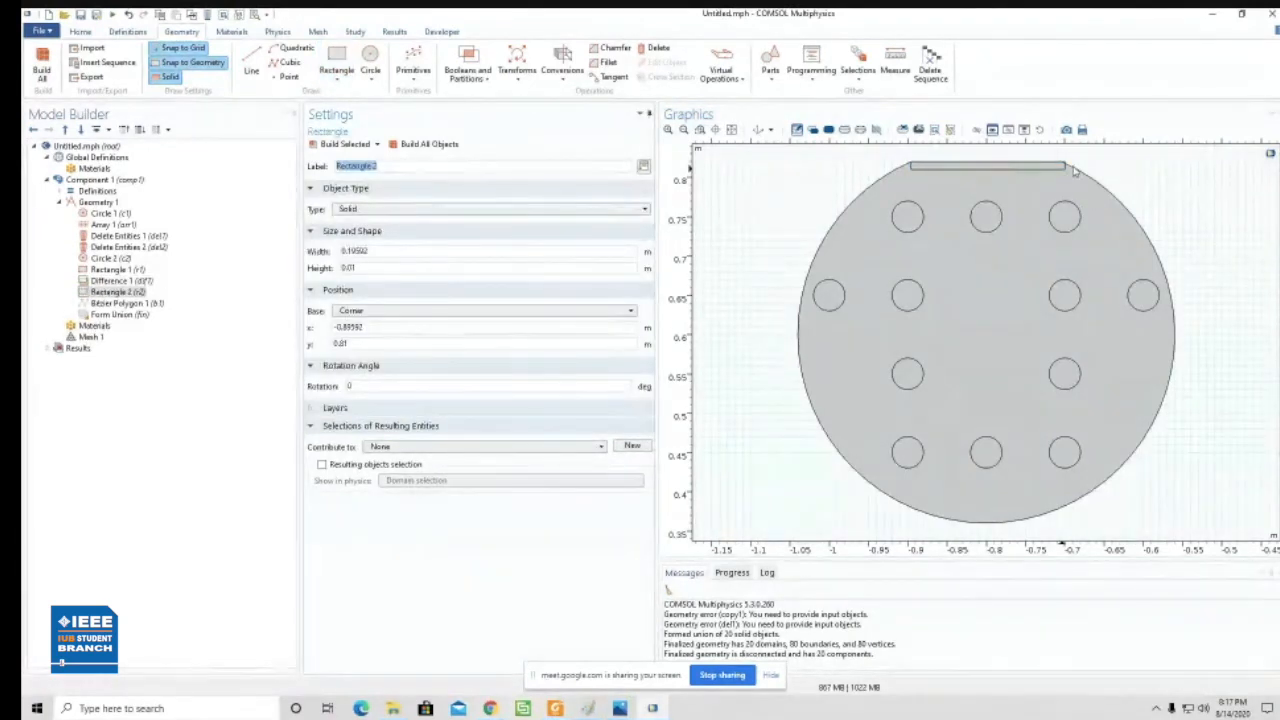
left_click(337, 62)
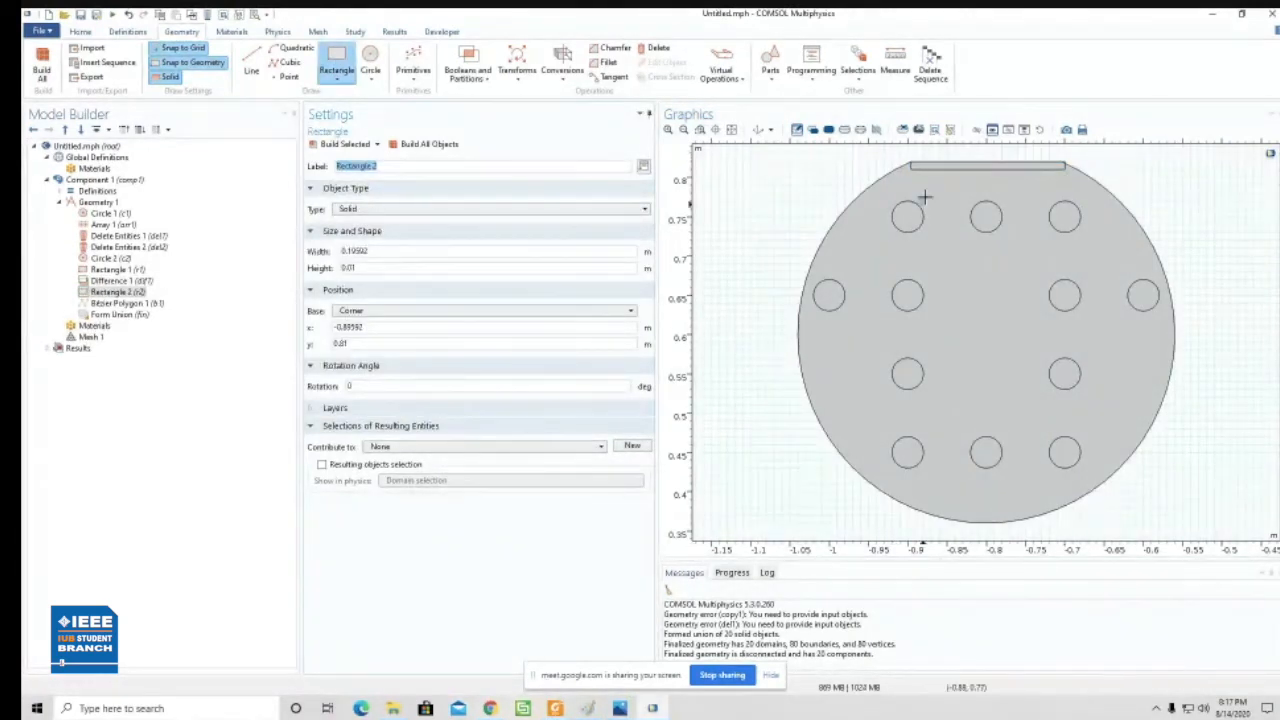
left_click_drag(911, 171, 1064, 174)
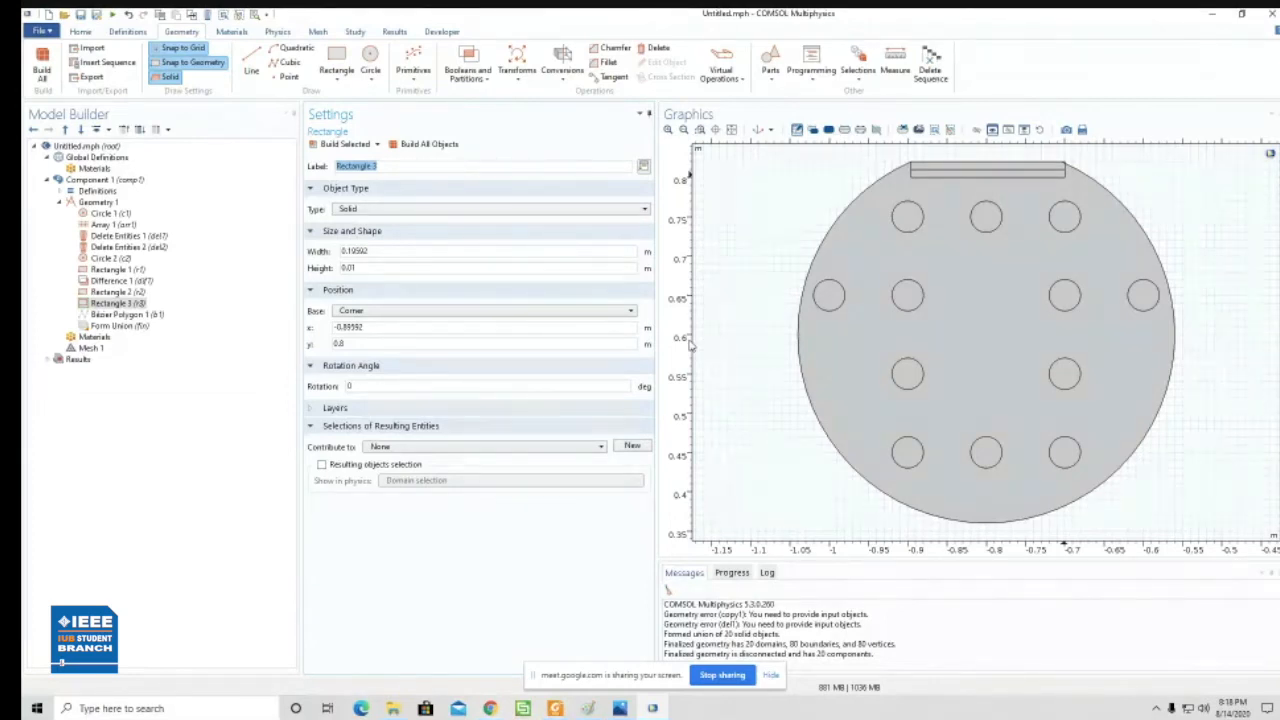
left_click(731, 132)
mouse_move(497, 712)
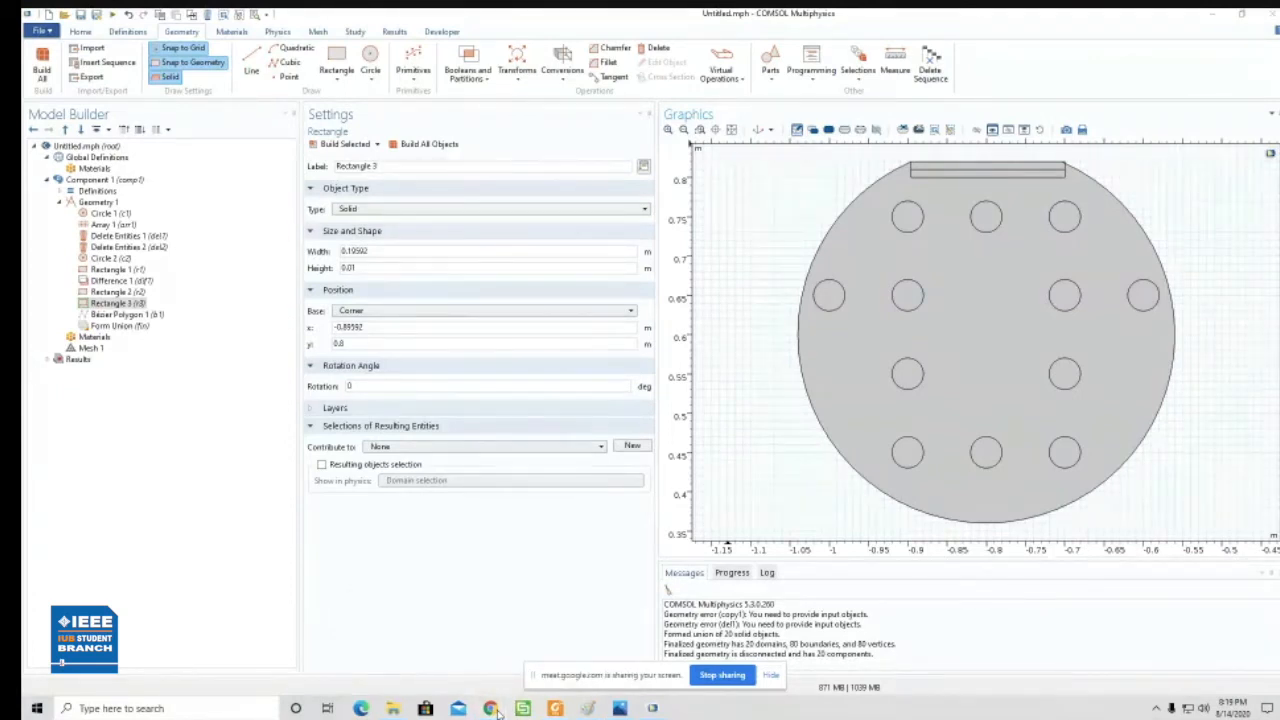
left_click(498, 713)
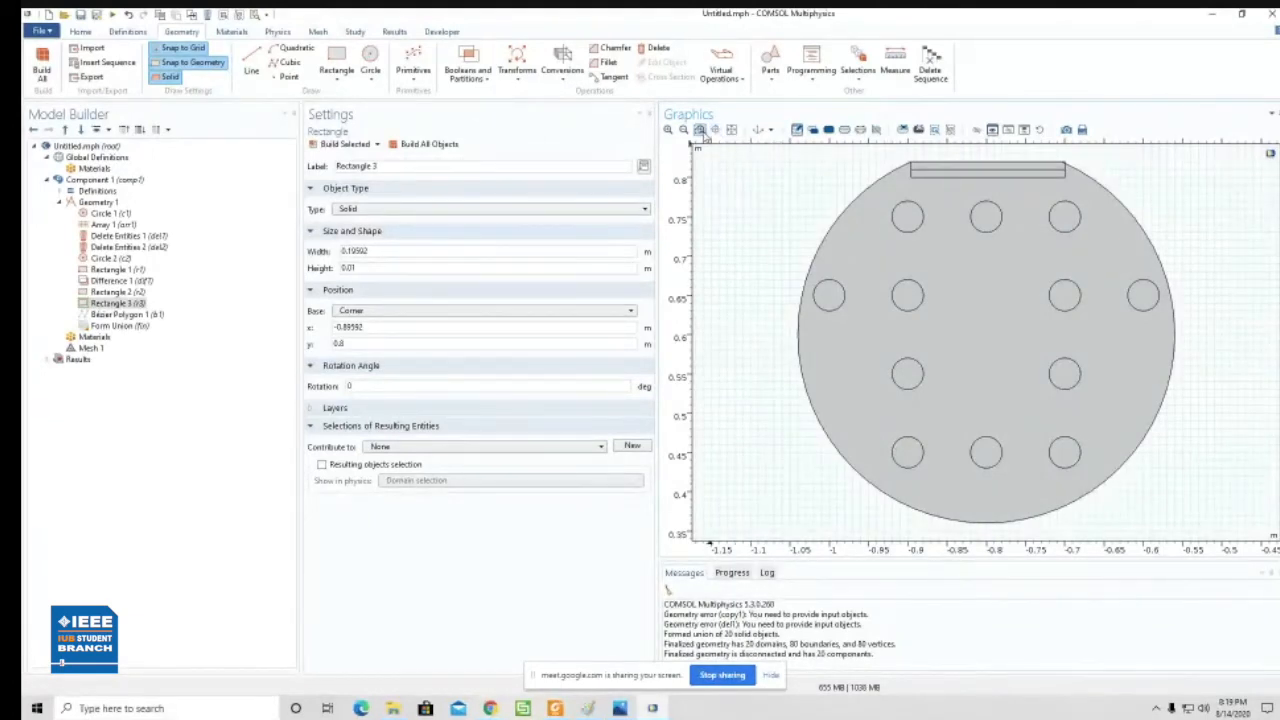
- Draw two solid circles around the fiber, both centered at (-0.8, 0.6), with radii of 0.3 m and 0.38 m
left_click(685, 133)
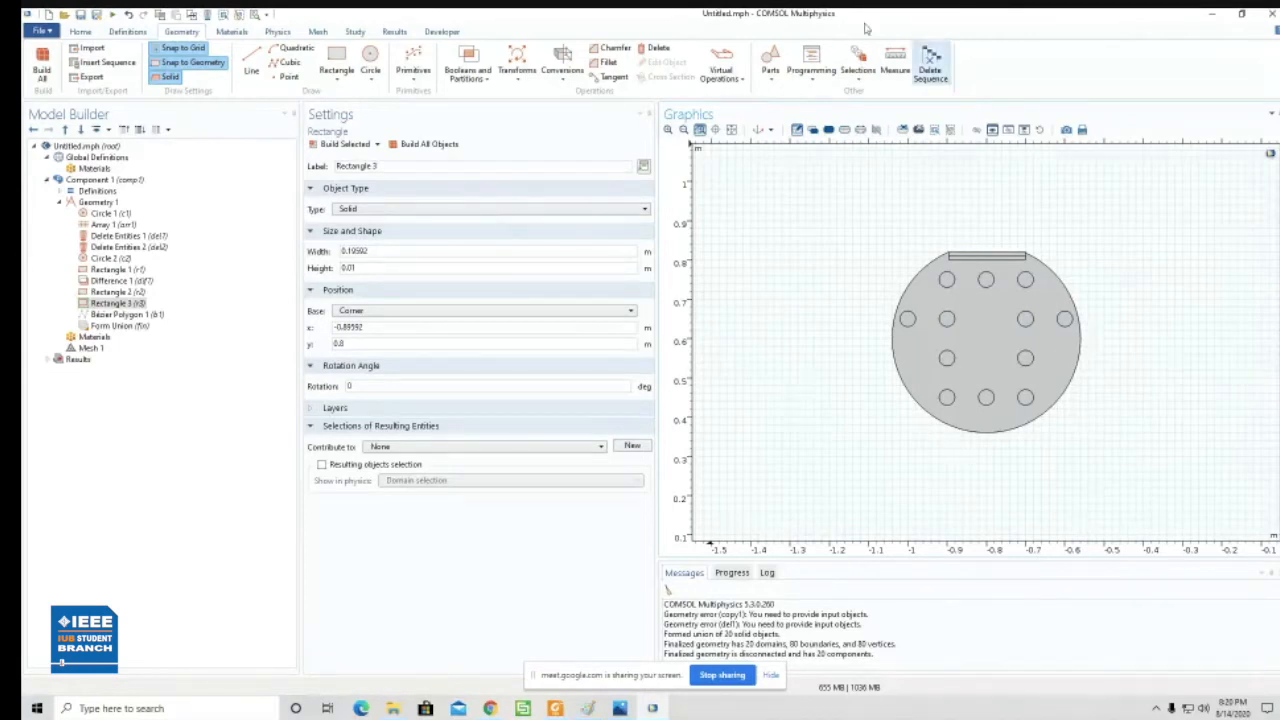
left_click(374, 72)
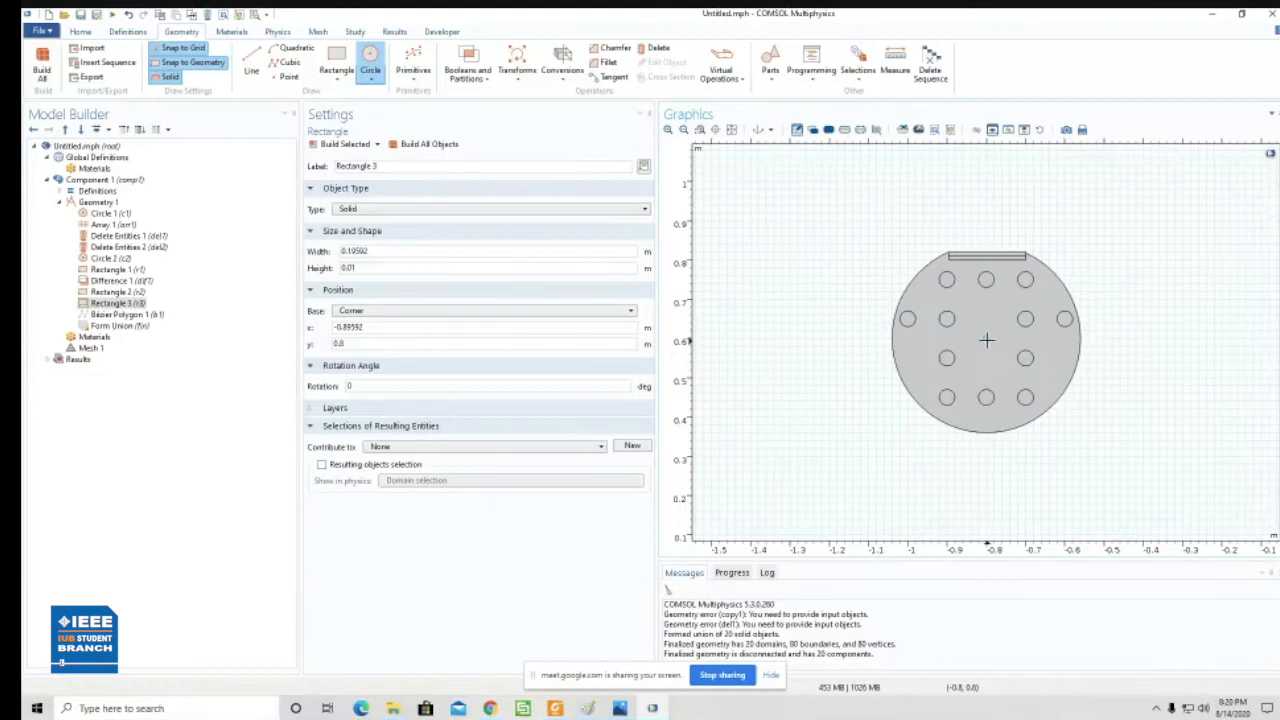
left_click_drag(986, 340, 1108, 415)
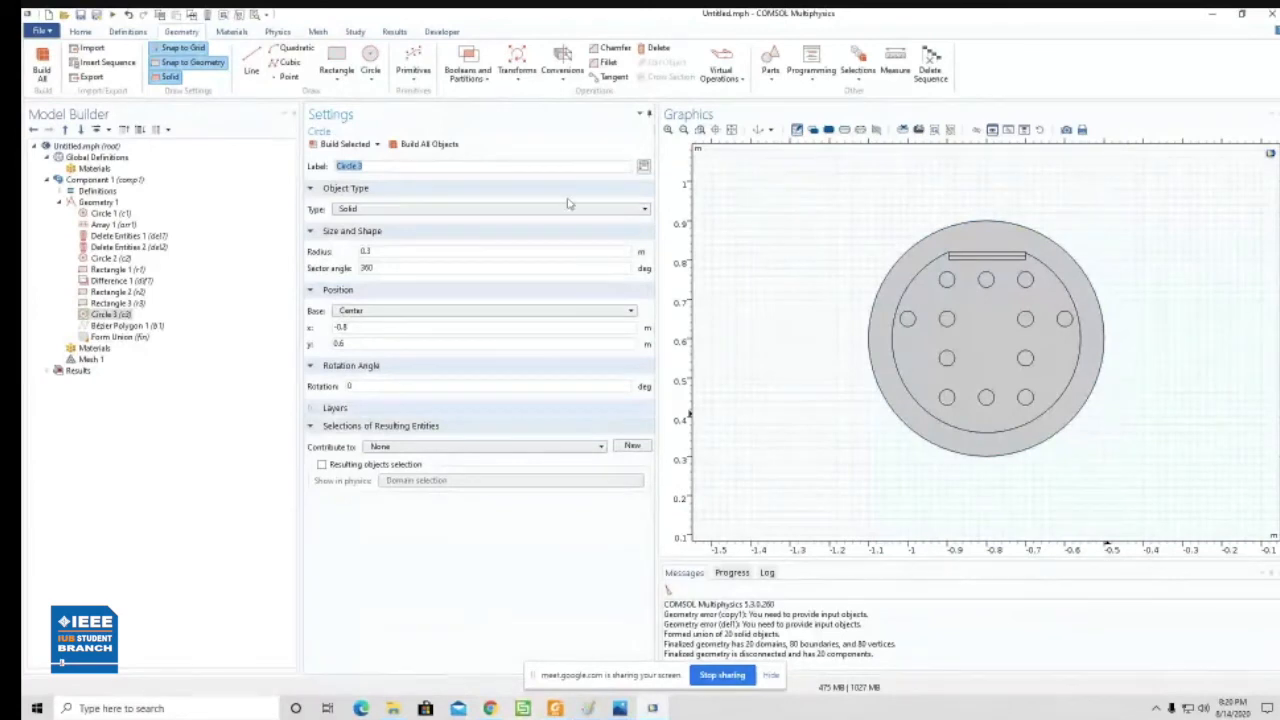
left_click(370, 62)
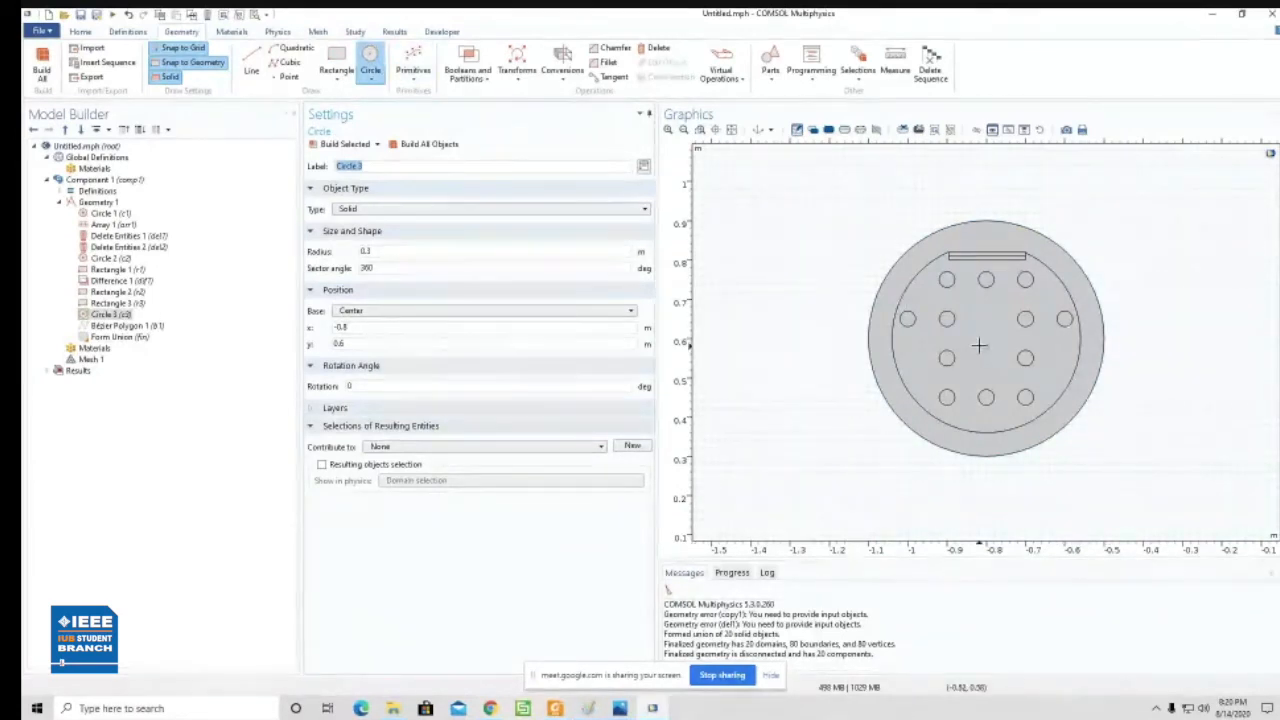
left_click_drag(987, 342, 1137, 427)
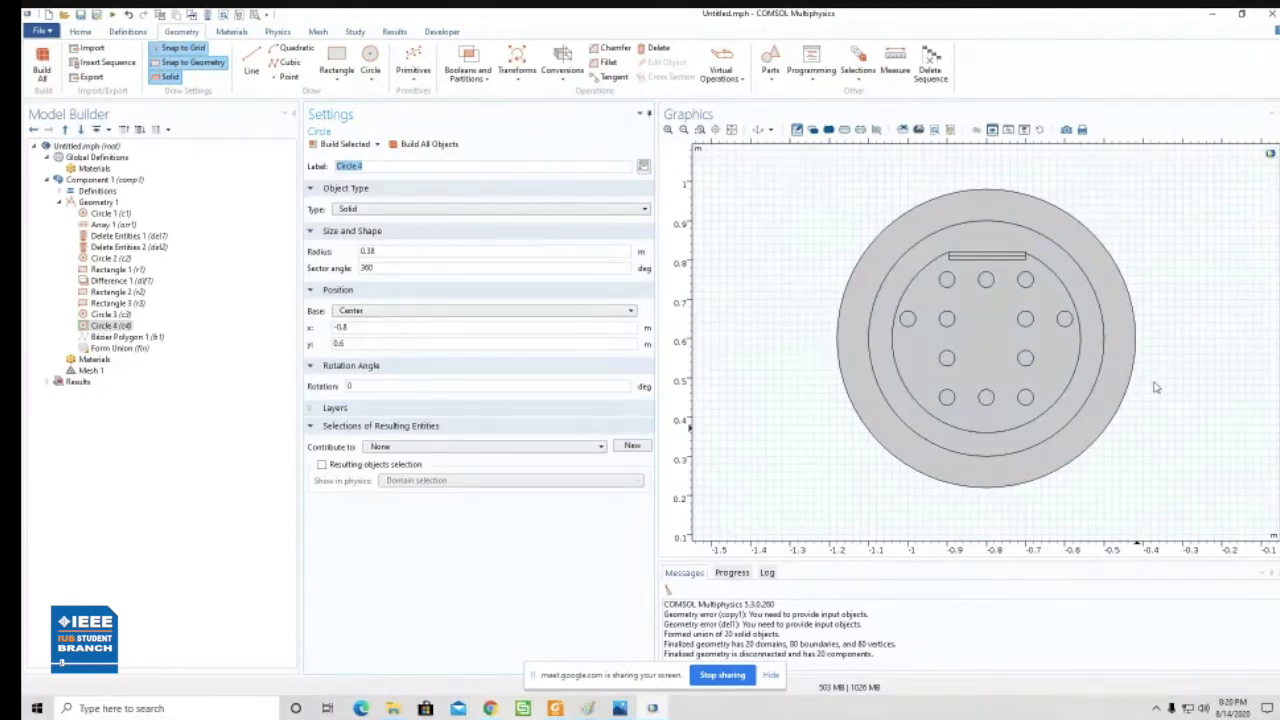
left_click(60, 191)
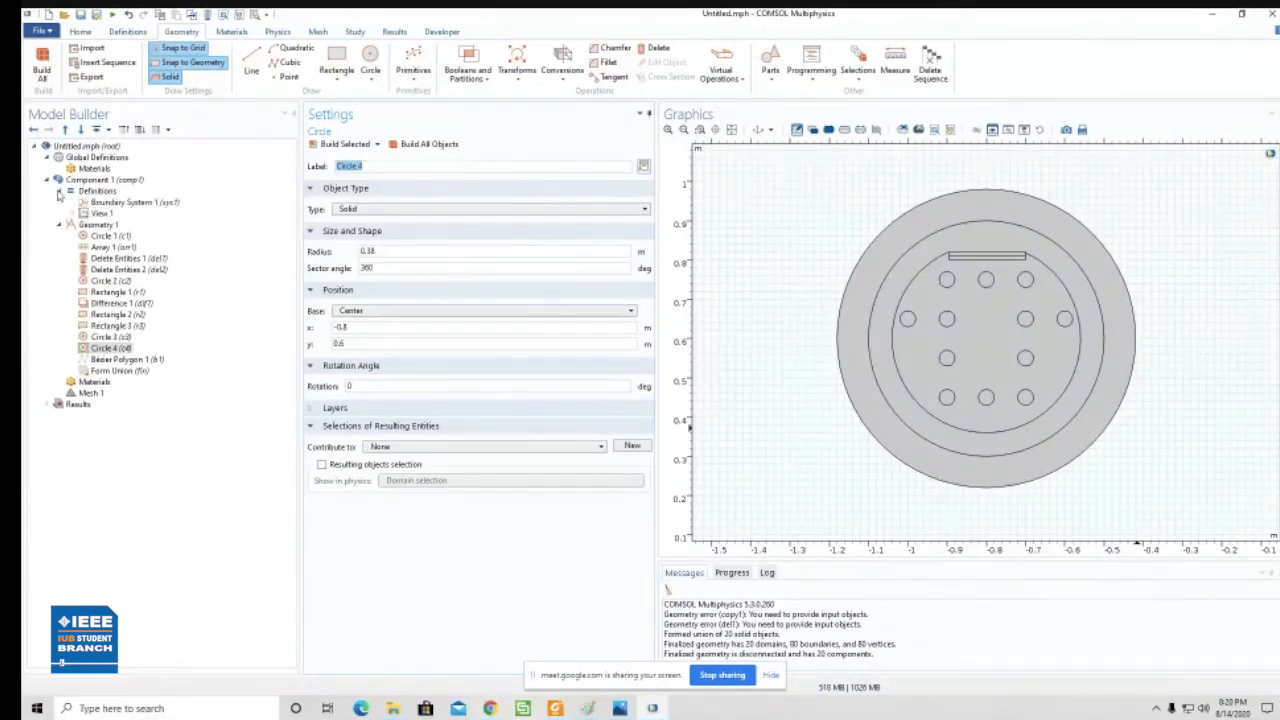
right_click(80, 159)
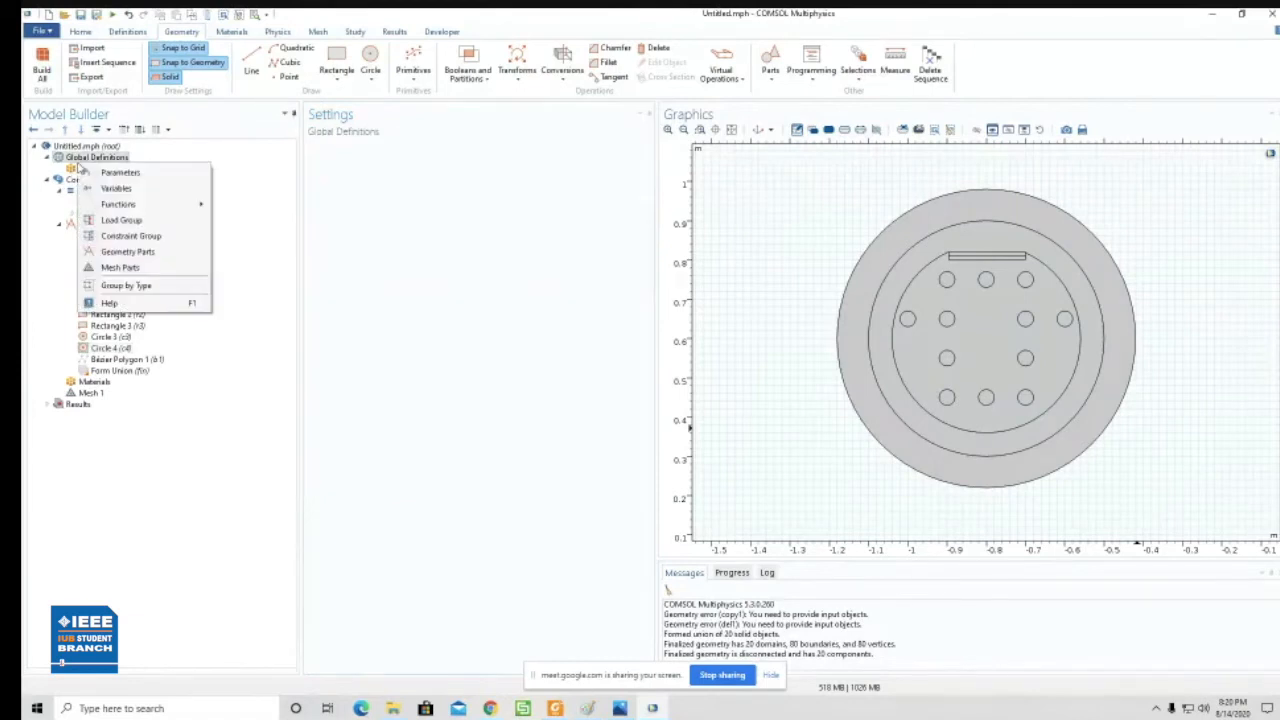
left_click(101, 158)
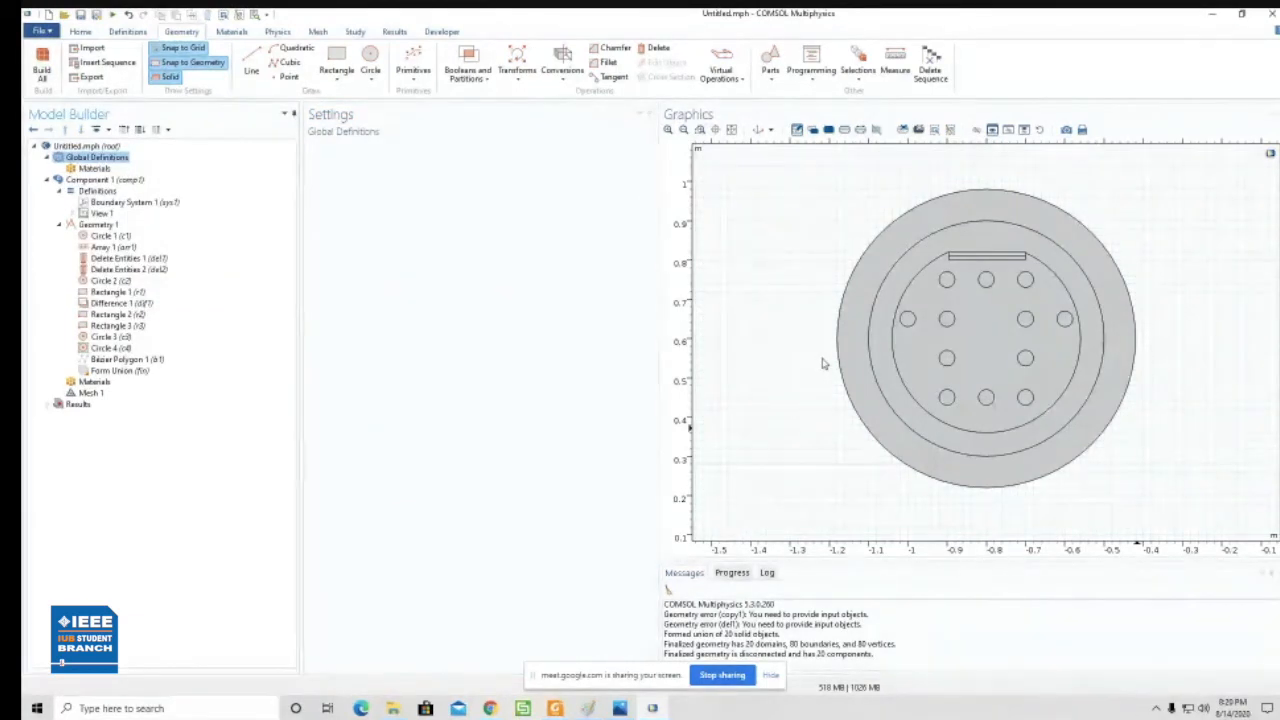
- Switch to Photos, examine the sensor's schematic diagram again, and return to COMSOL
mouse_move(619, 710)
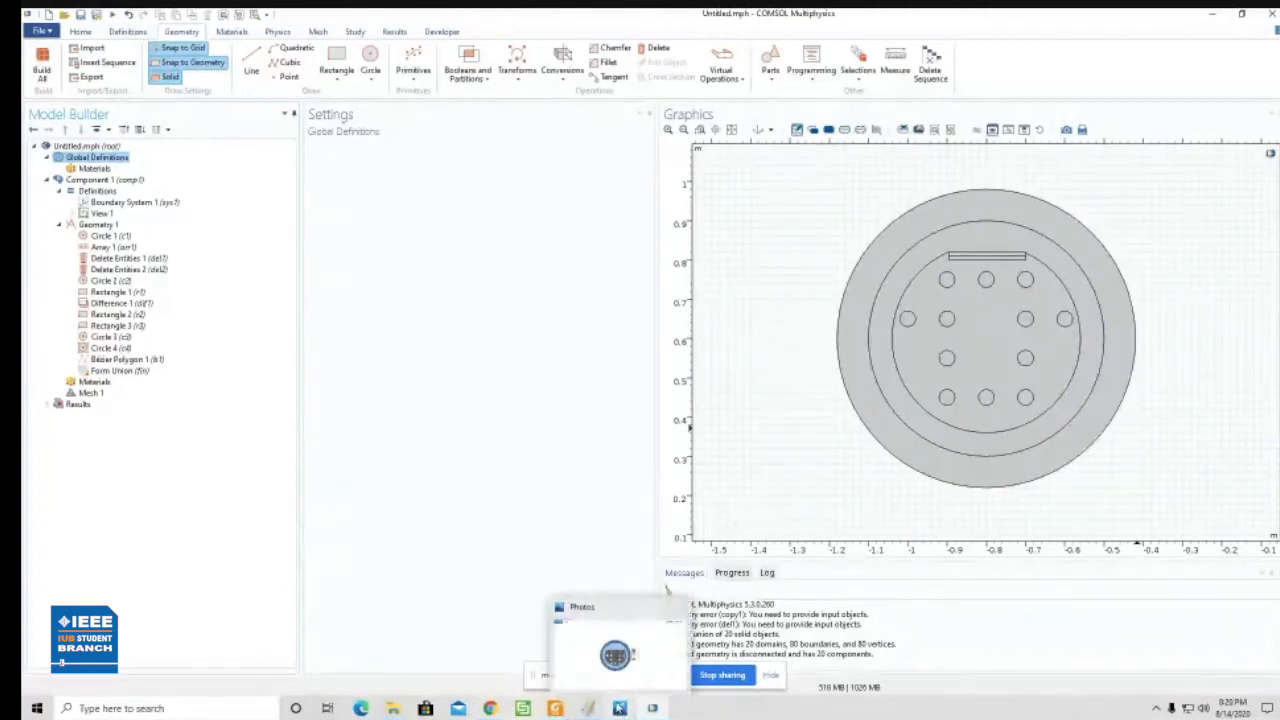
left_click(615, 650)
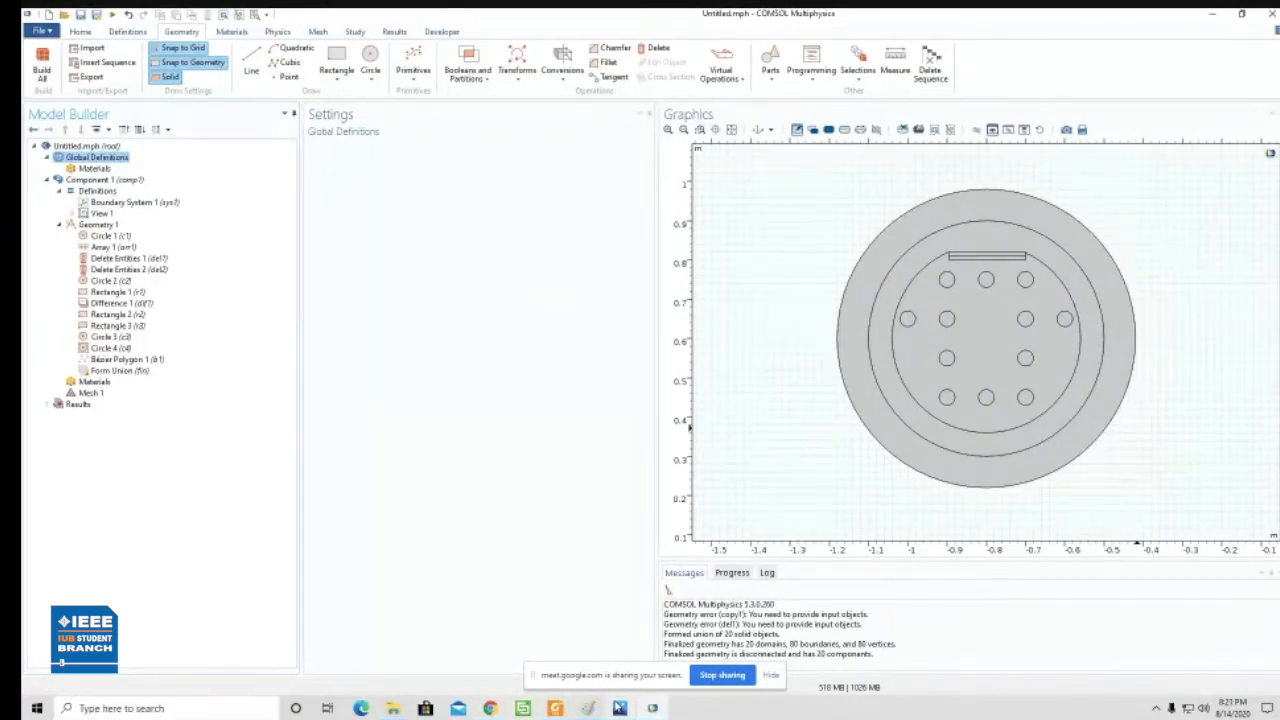
left_click(588, 708)
left_click(588, 710)
mouse_move(617, 711)
- Search the material library for gold and add Gold [solid] to the component's materials
left_click(104, 385)
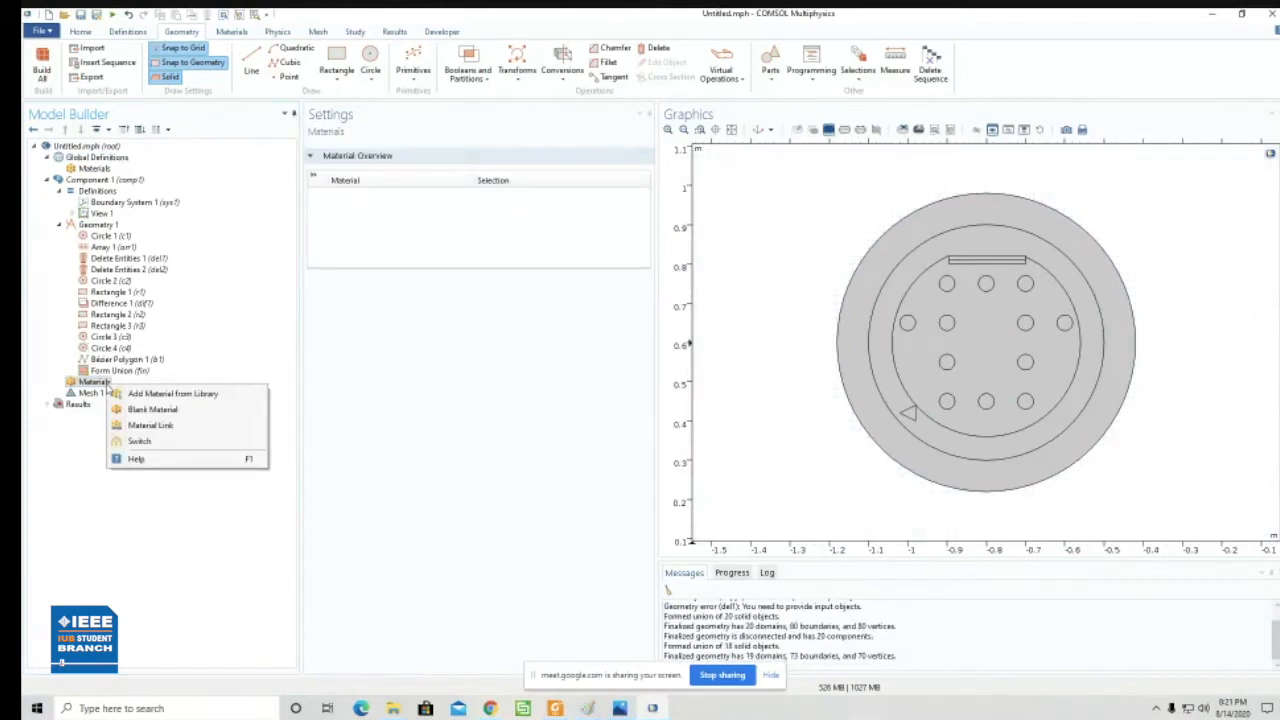
left_click(174, 396)
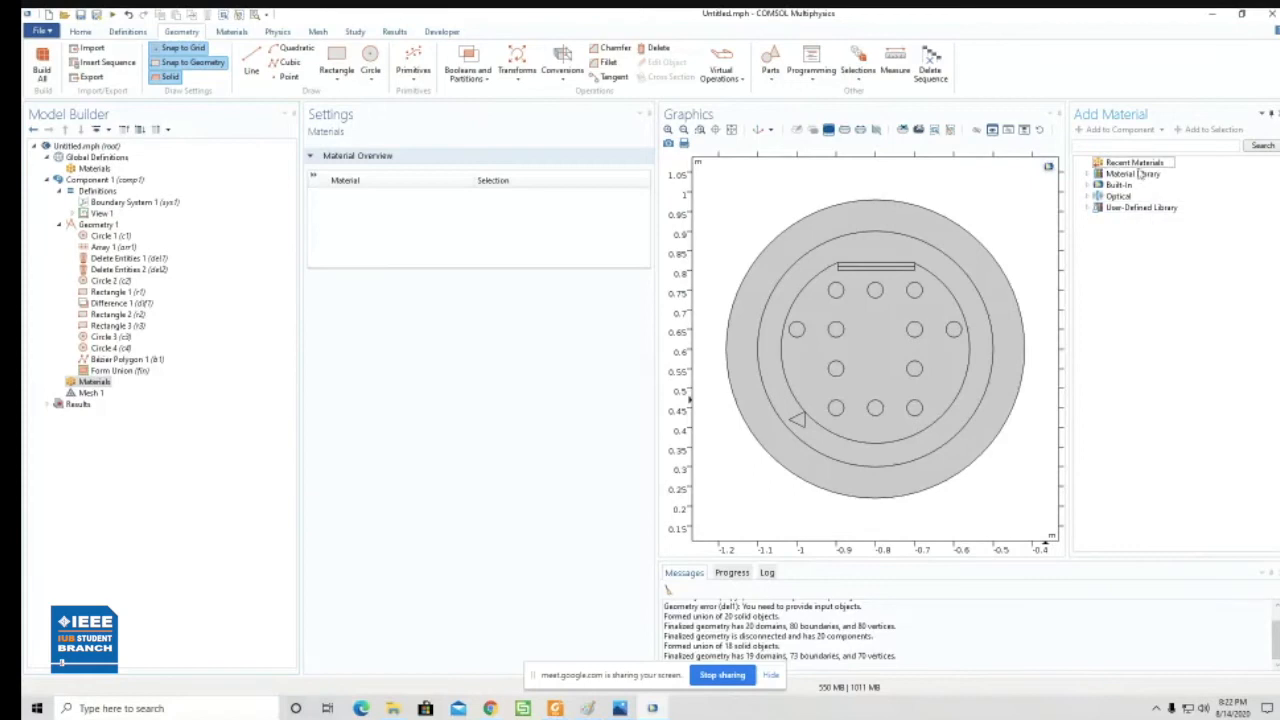
left_click(1090, 197)
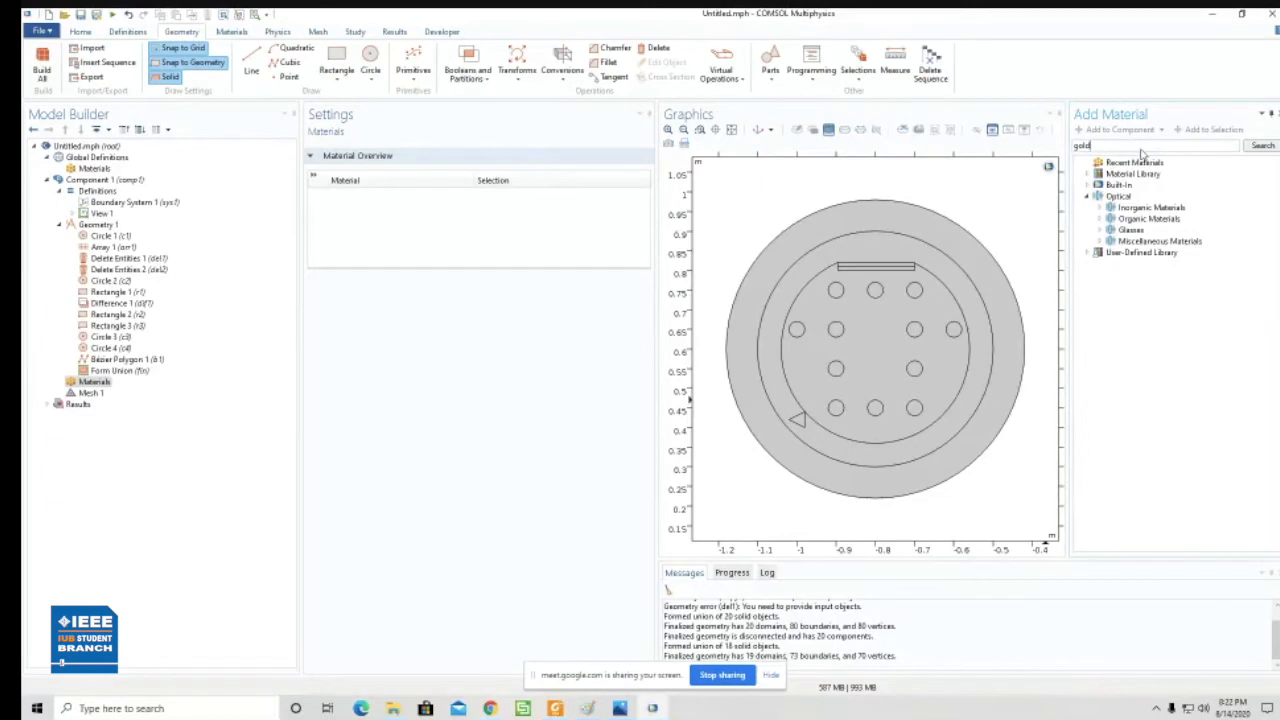
key("Return")
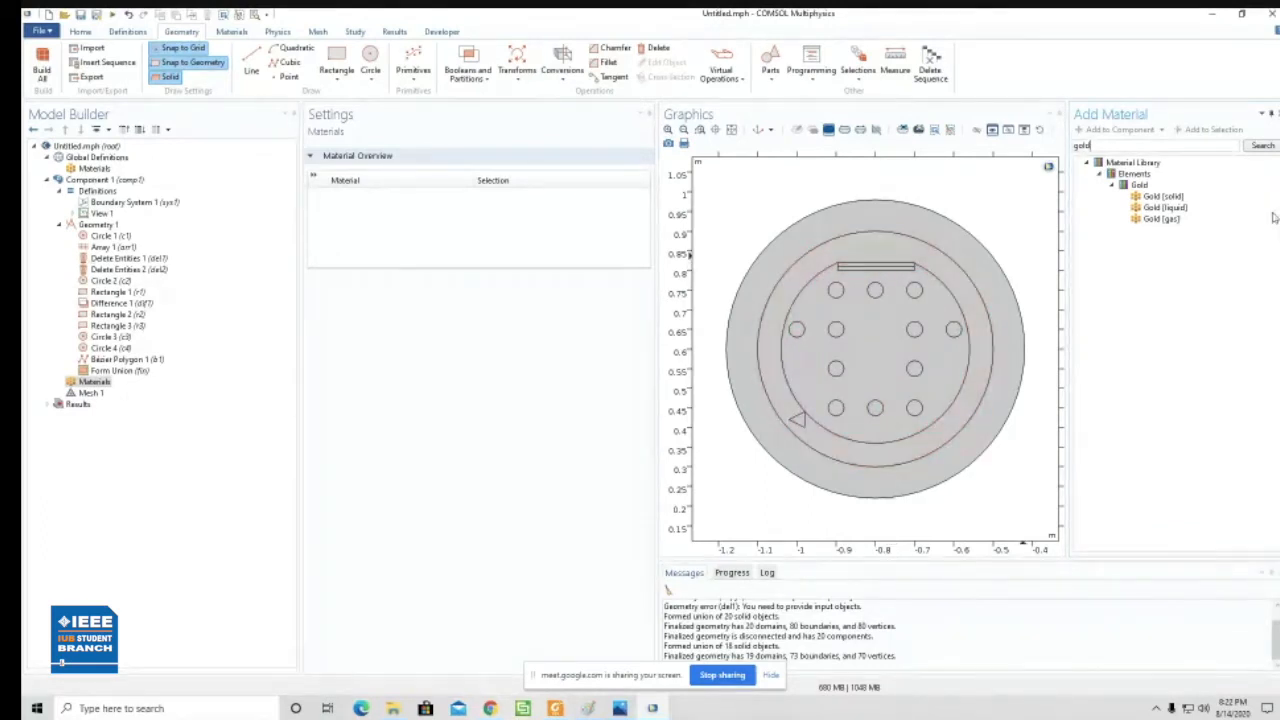
left_click(1156, 200)
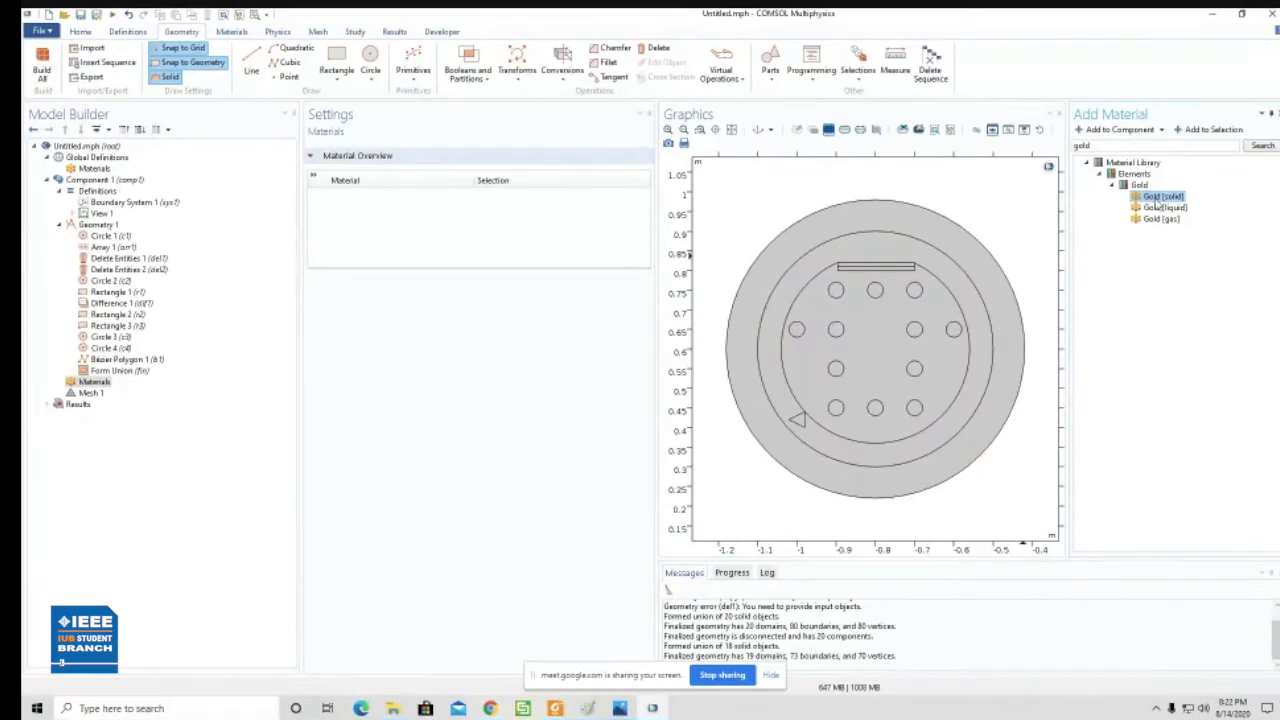
double_click(1157, 203)
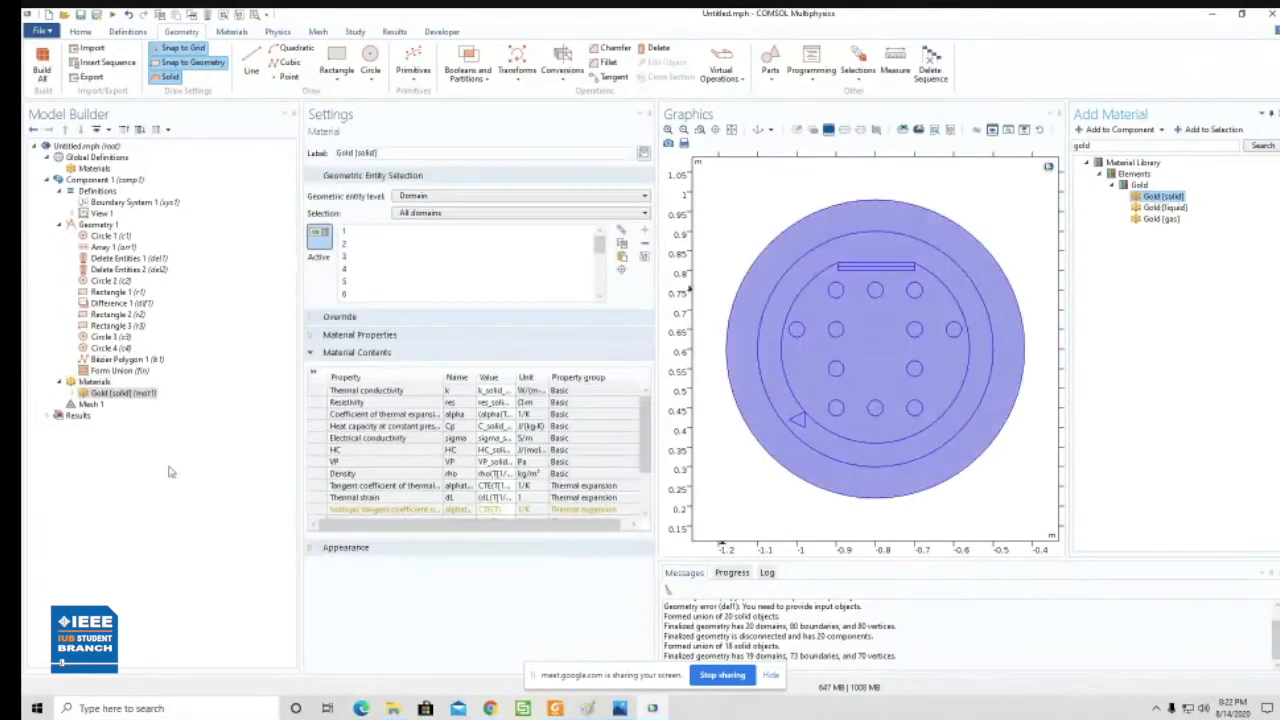
left_click(155, 396)
- Search the material library for tio2 and add TiO2 (anatase) [solid,polycrystalline] to the component
left_click(1093, 146)
key("Return")
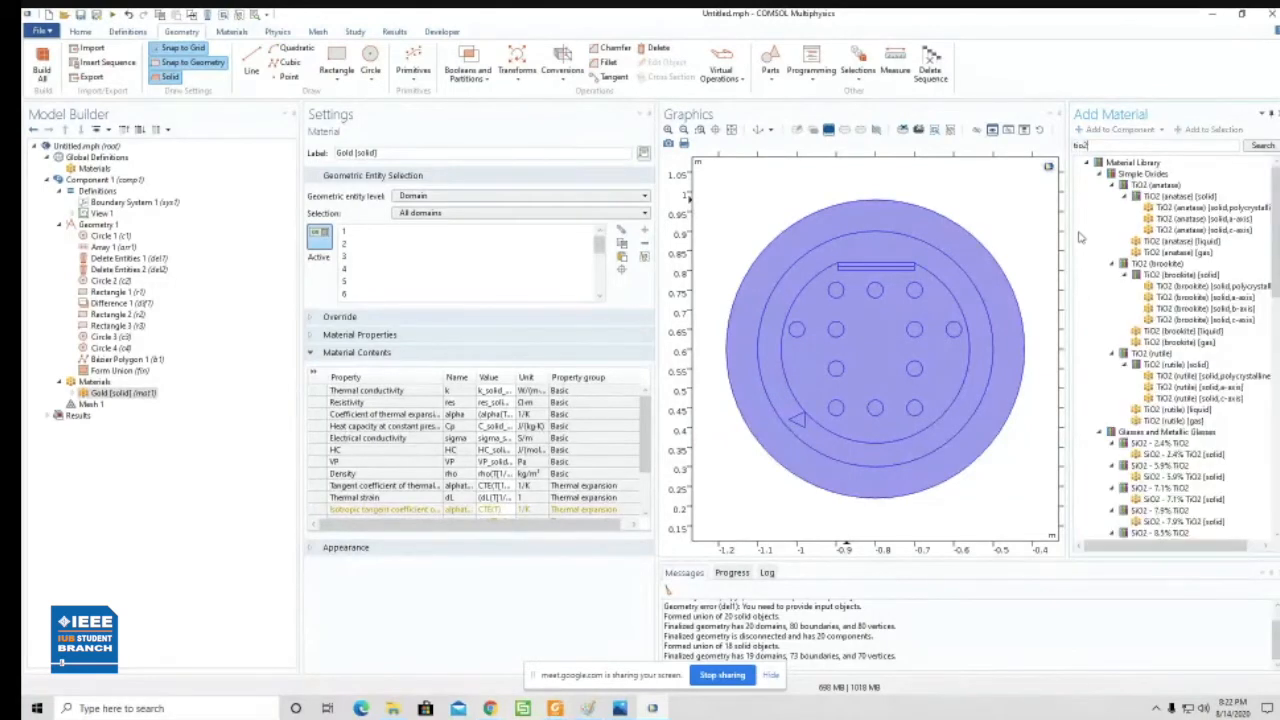
left_click(1190, 209)
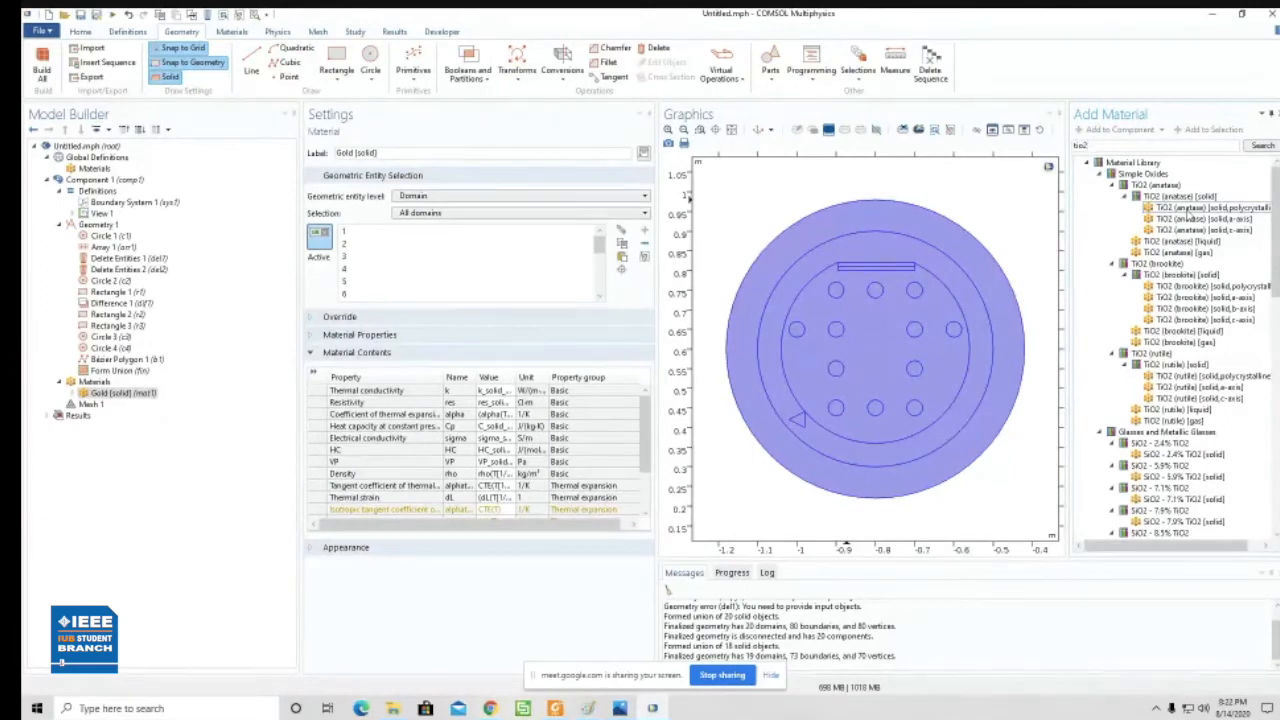
left_click_drag(1275, 290, 1272, 322)
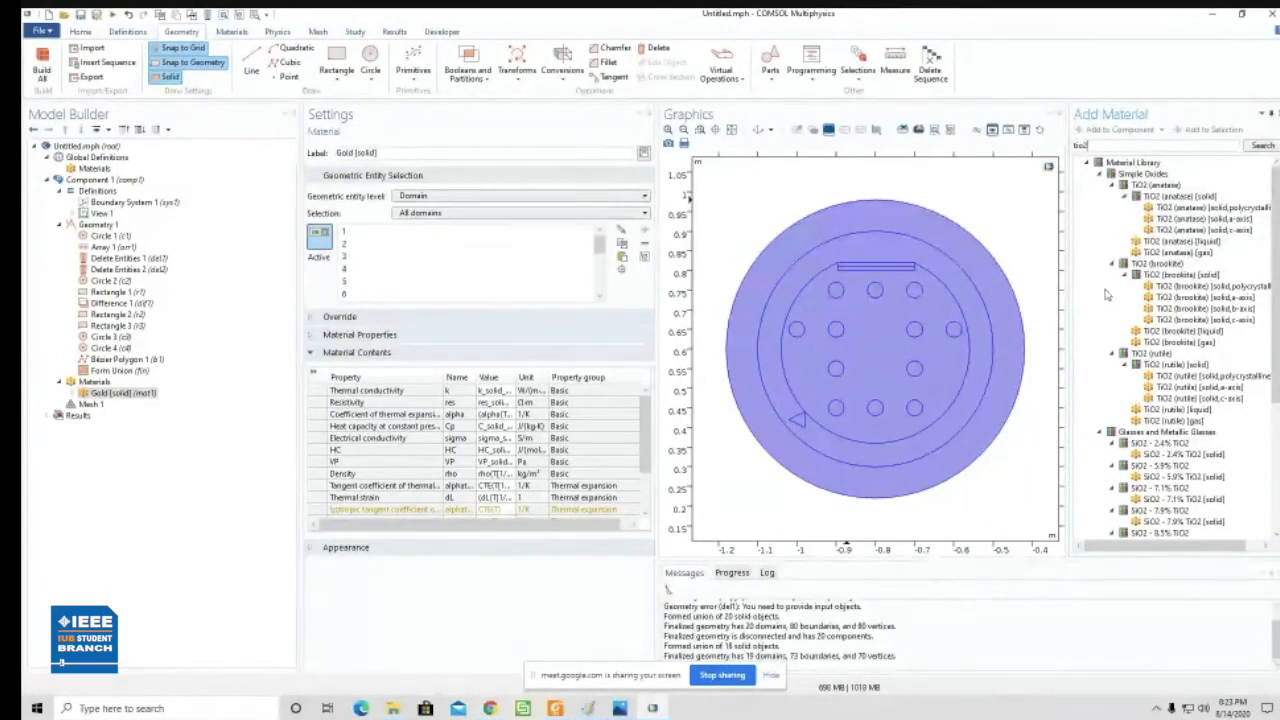
left_click(1161, 310)
left_click(1198, 410)
left_click(1190, 208)
double_click(1190, 208)
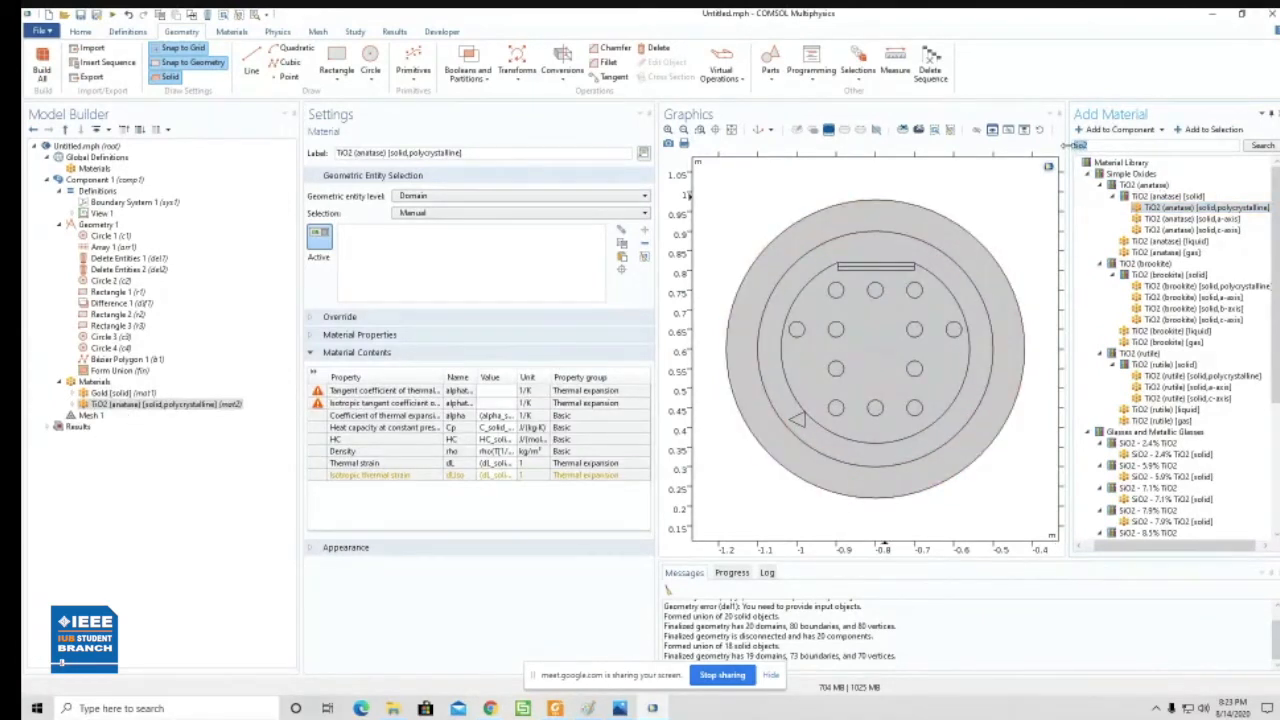
- Search the material library for air and add the built-in Air material to the component
key("Return")
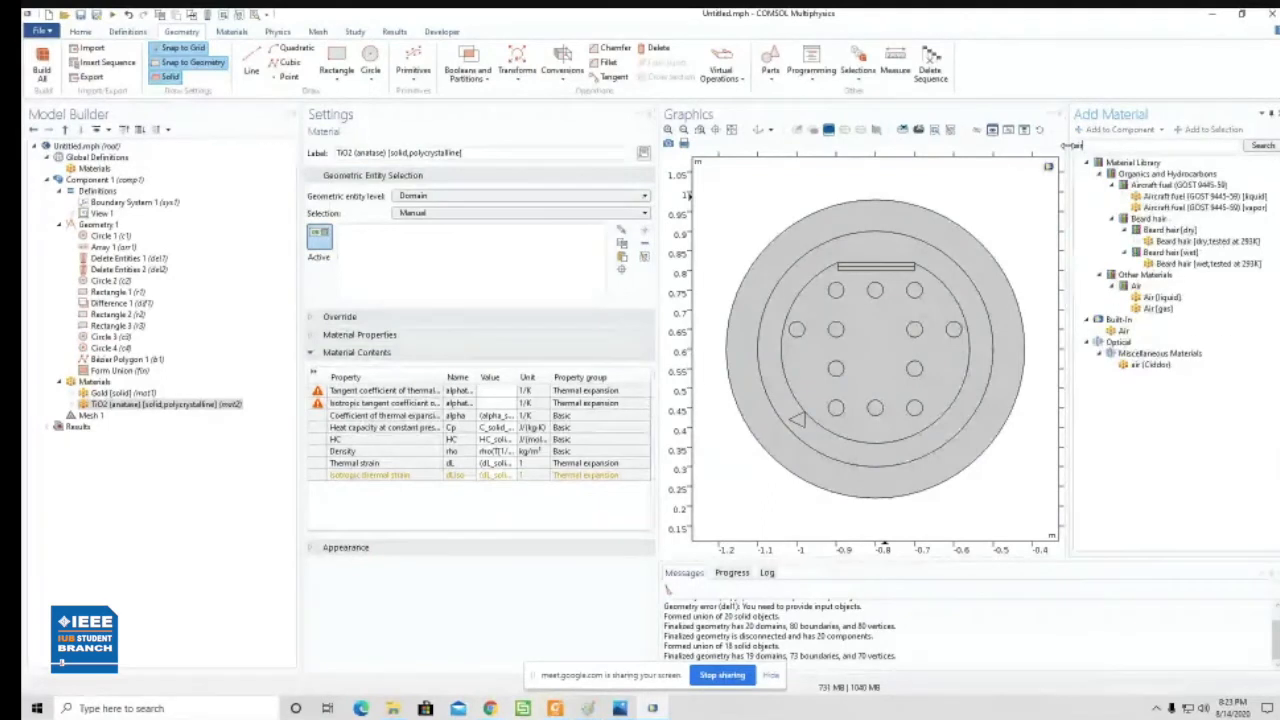
left_click(1122, 331)
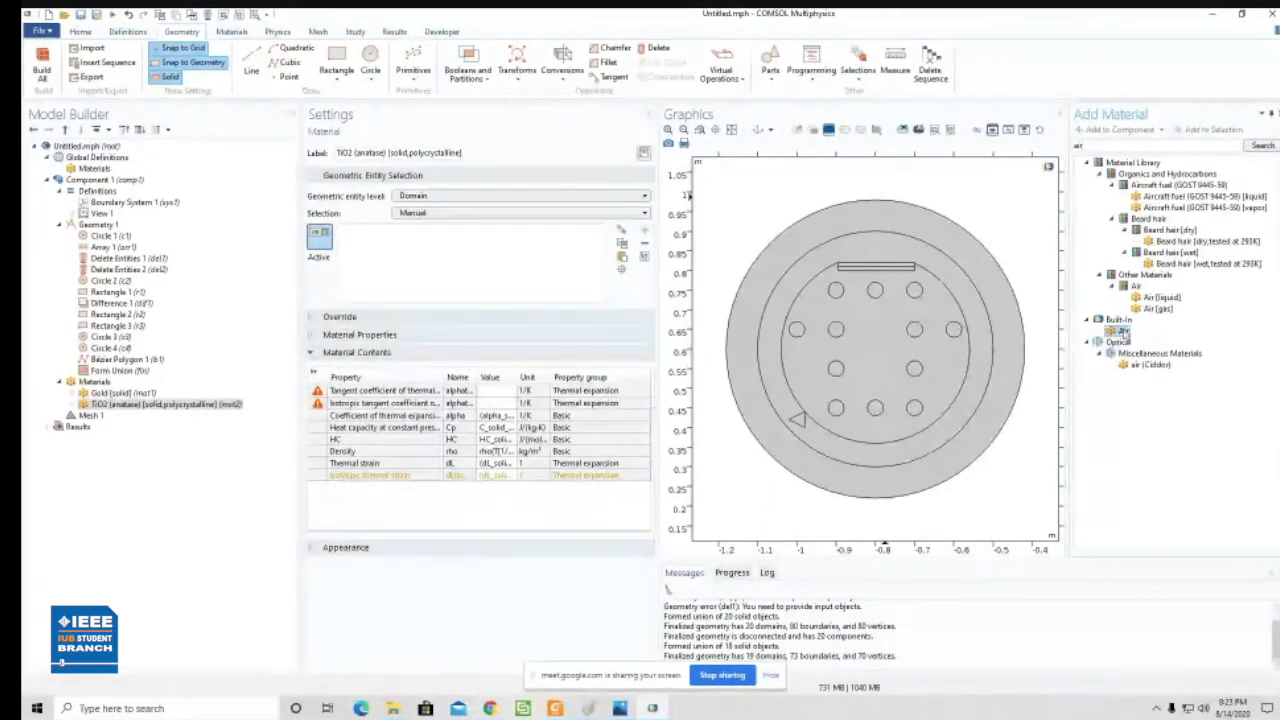
double_click(1122, 331)
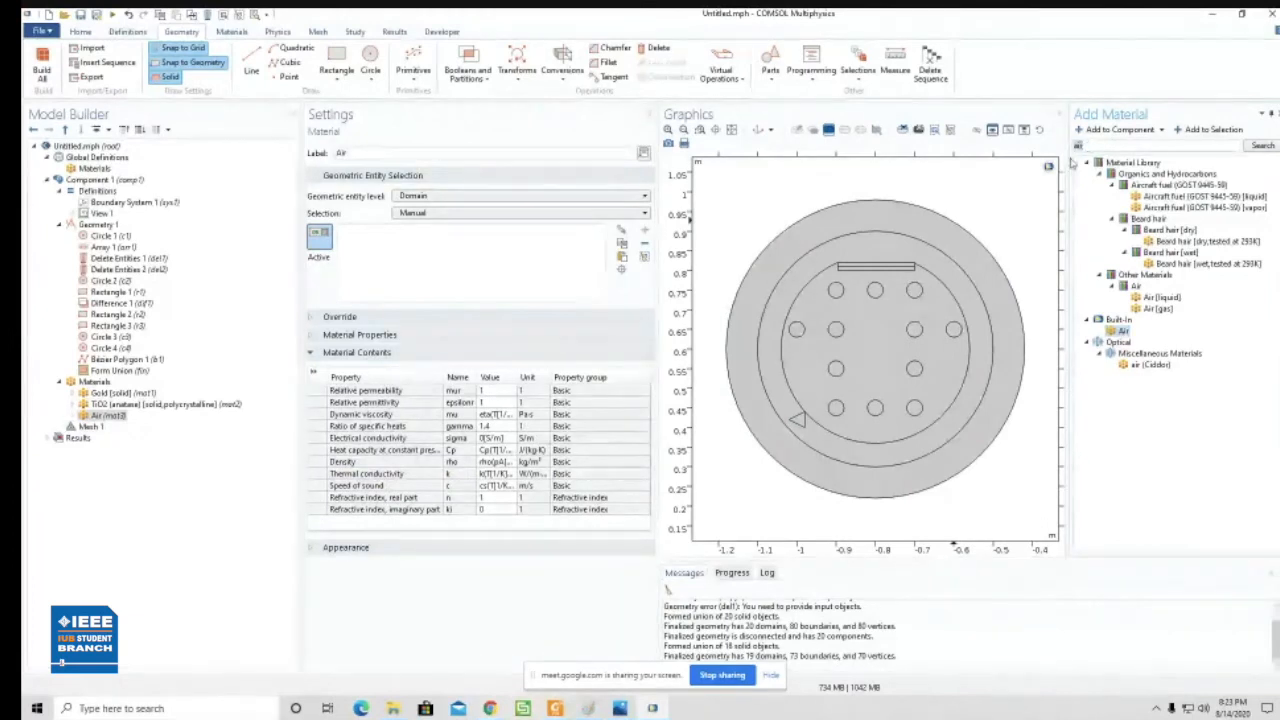
- Search the material library for silica, add Al7NO9 [solid] to the component, and close the material library
type("silica")
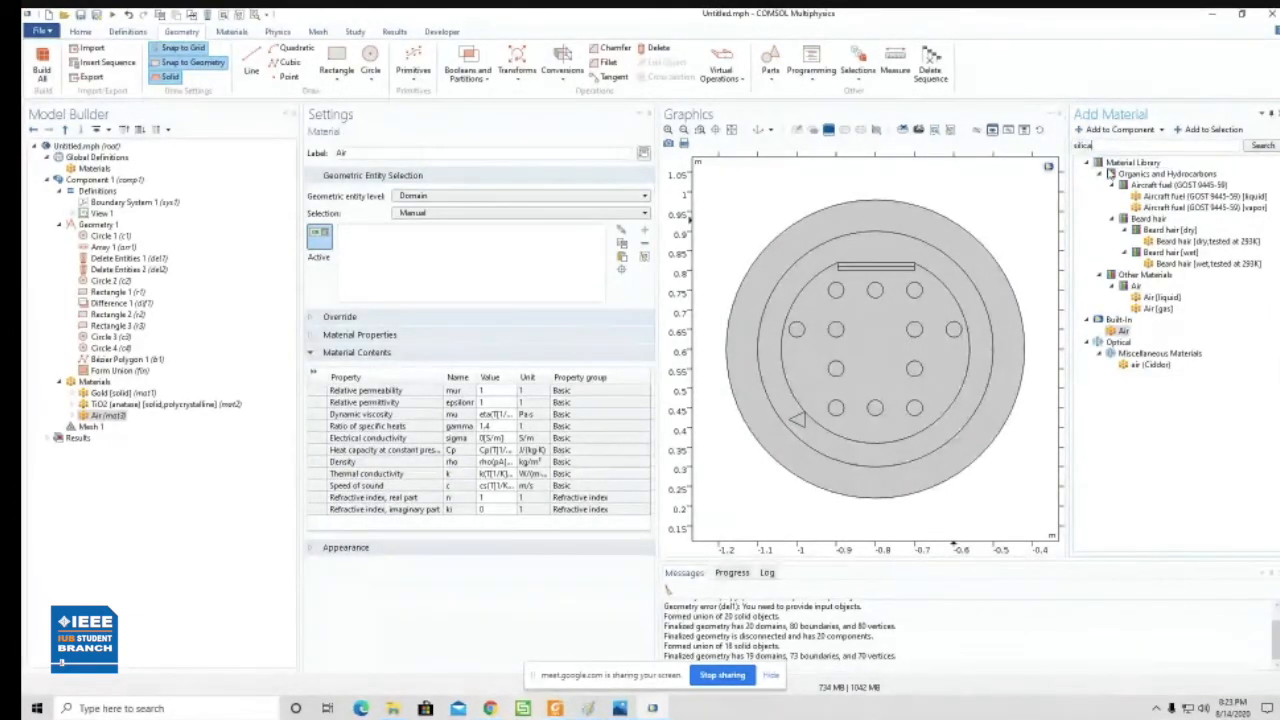
key("Return")
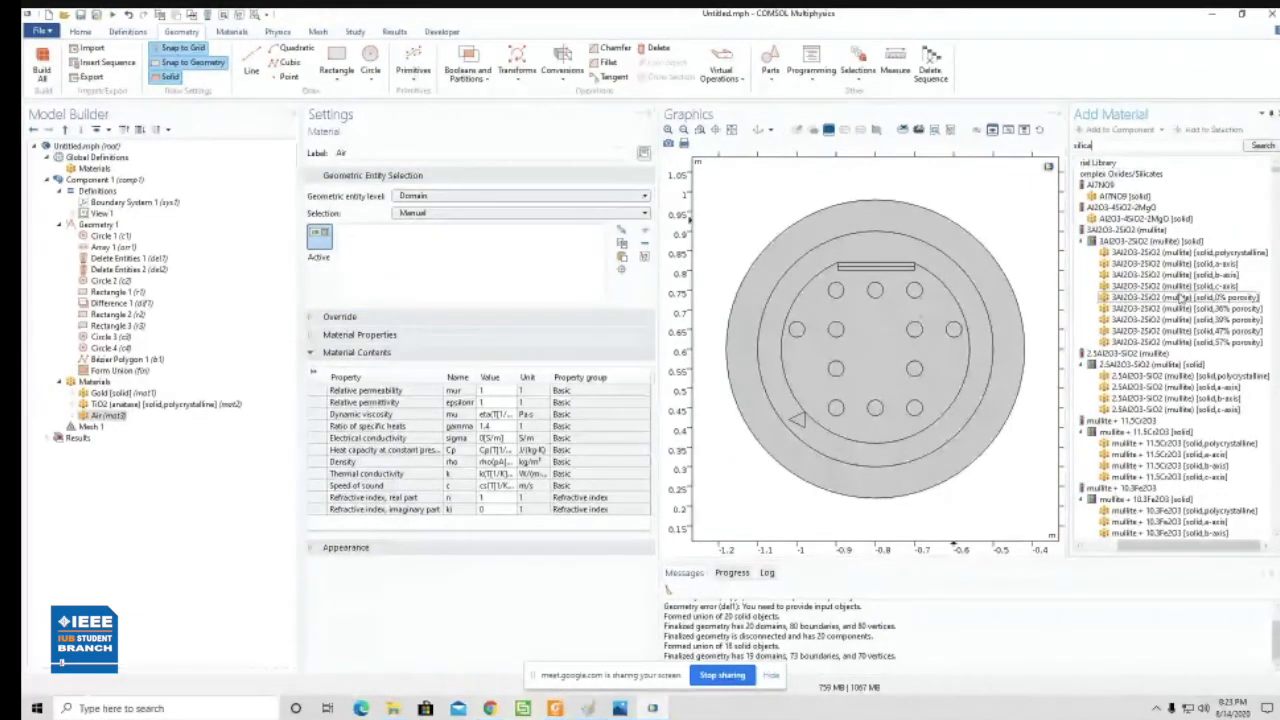
scroll(1168, 290, "down", 5)
scroll(1168, 290, "down", 7)
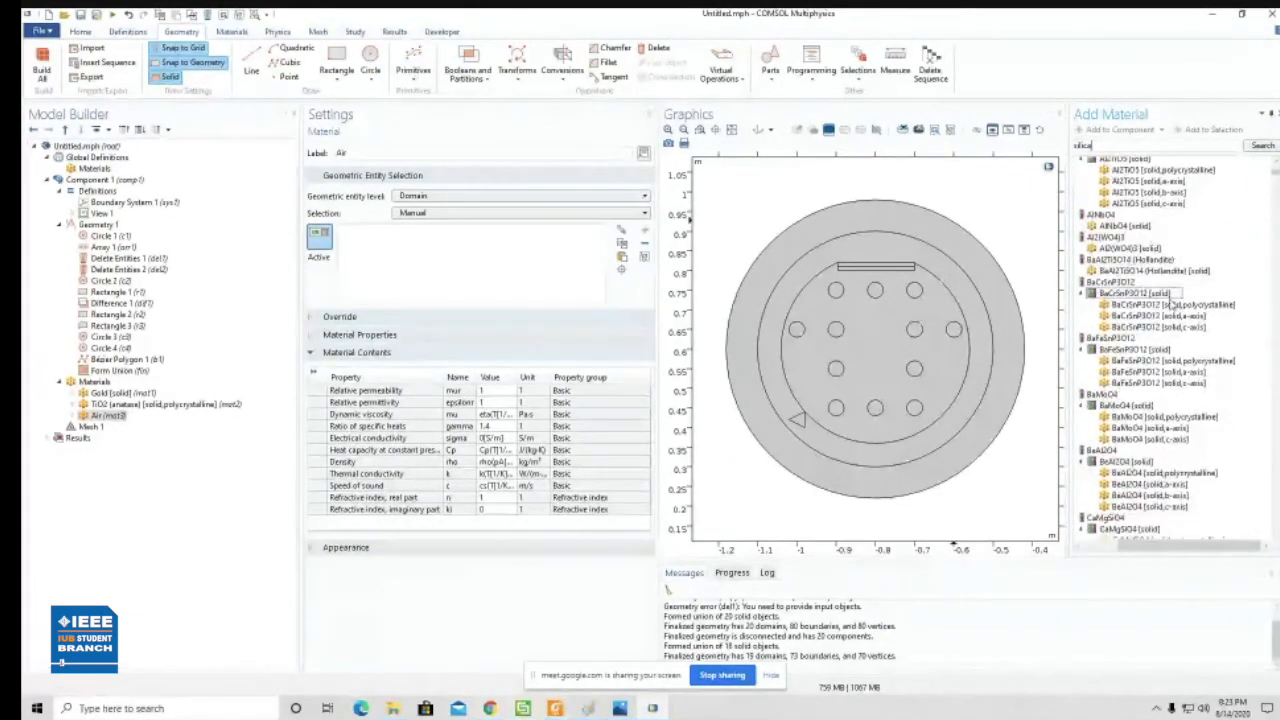
scroll(1172, 300, "down", 3)
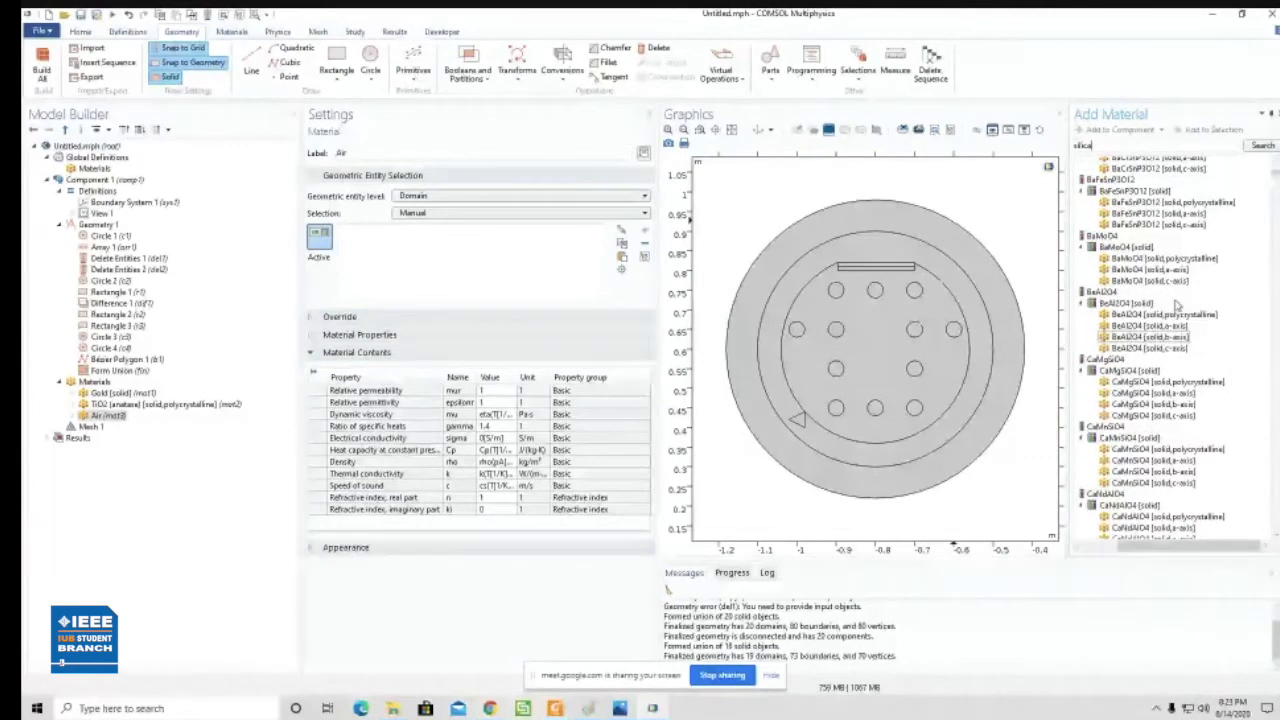
scroll(1200, 290, "down", 5)
left_click_drag(1274, 176, 1273, 158)
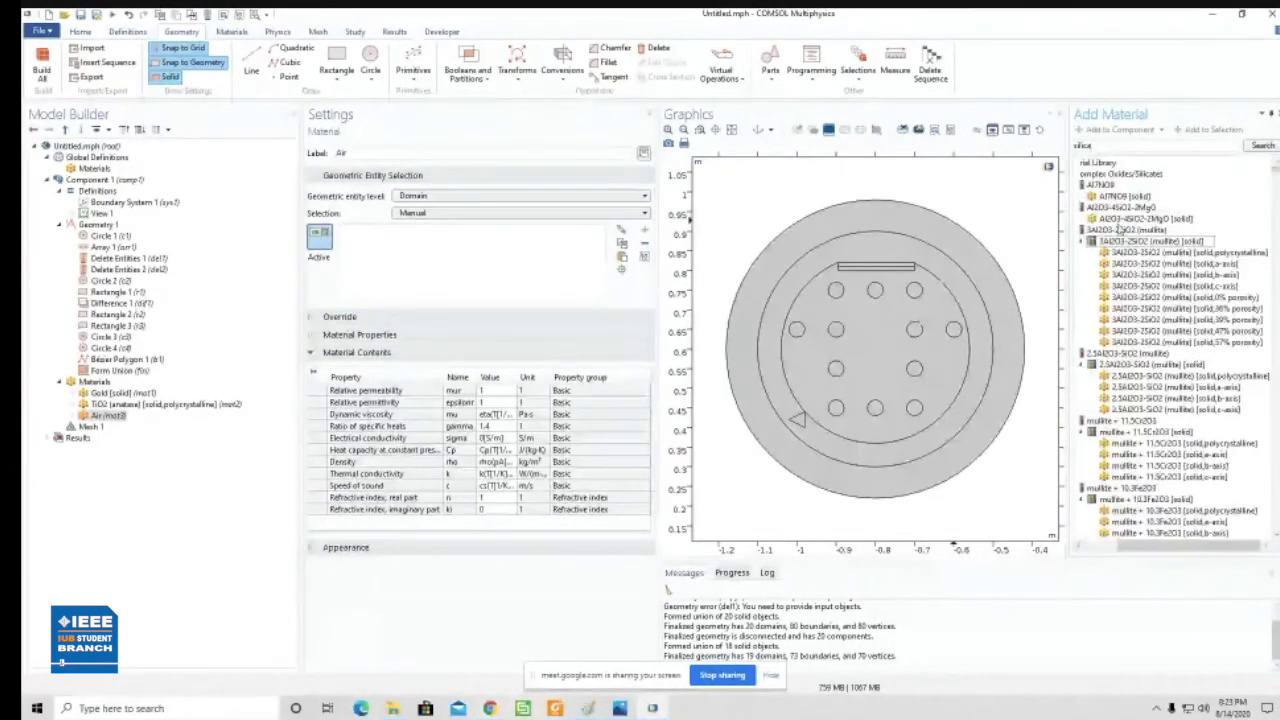
type("a")
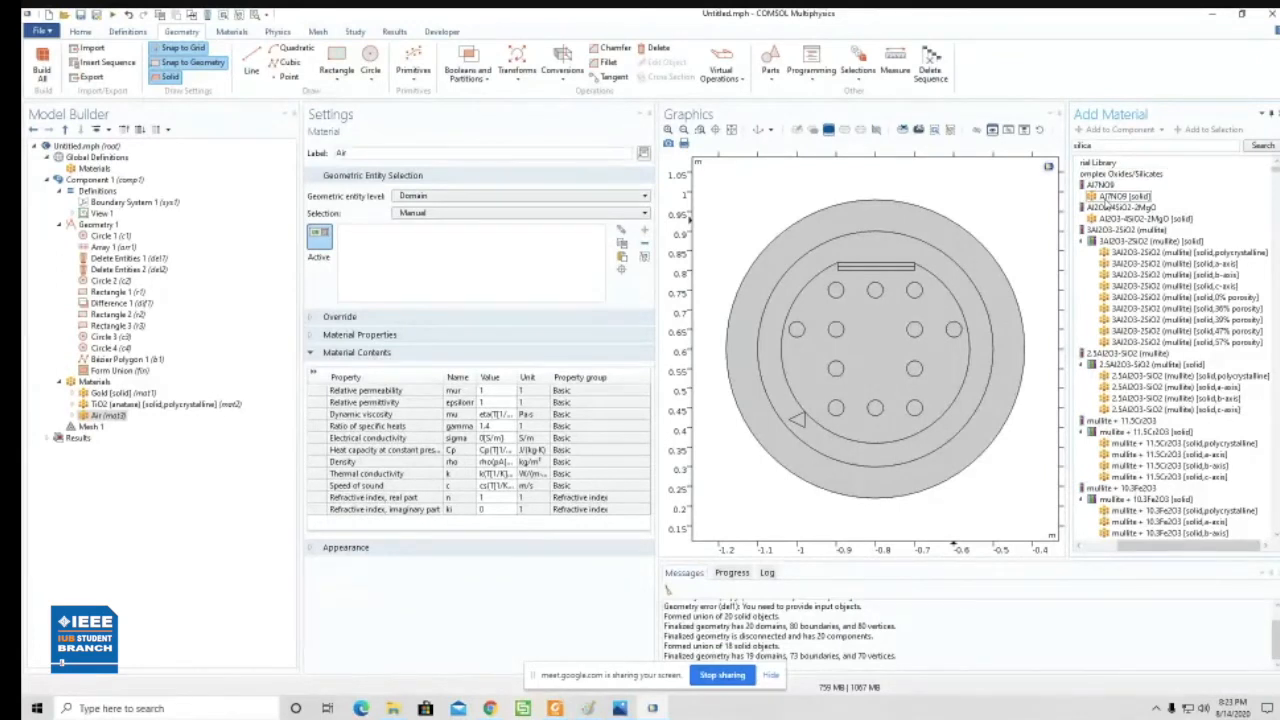
double_click(1118, 196)
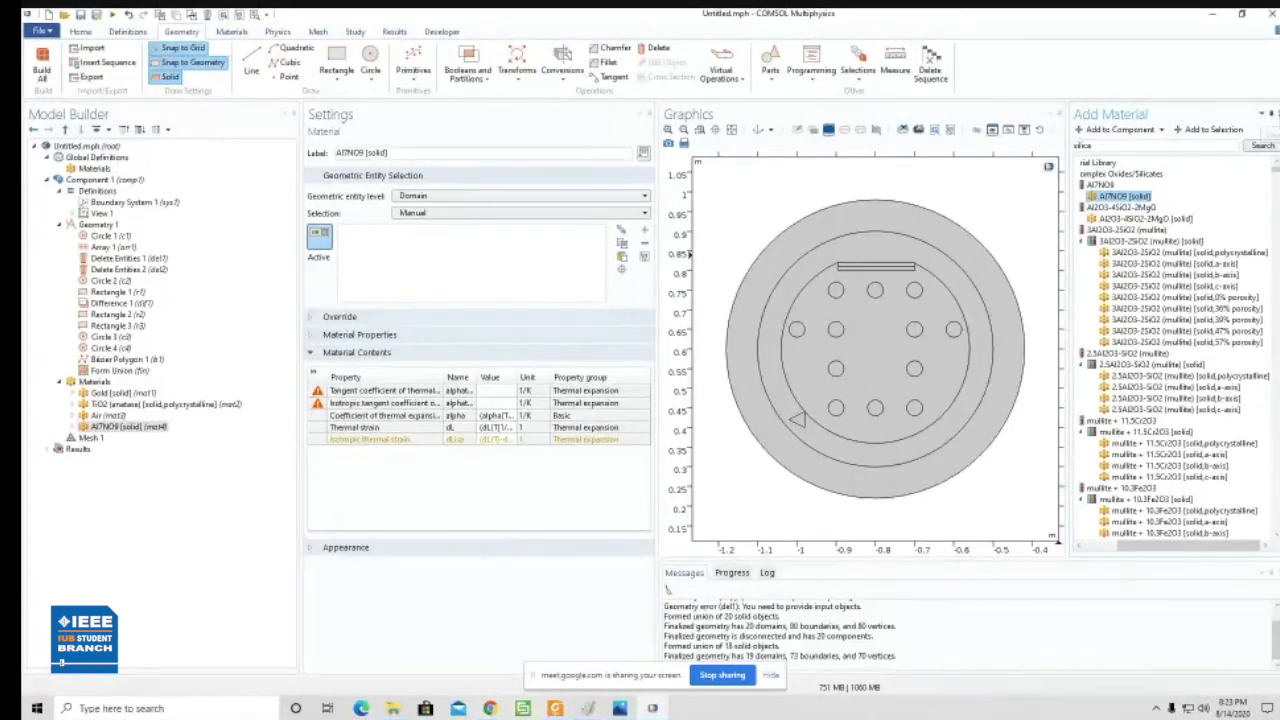
left_click(1262, 113)
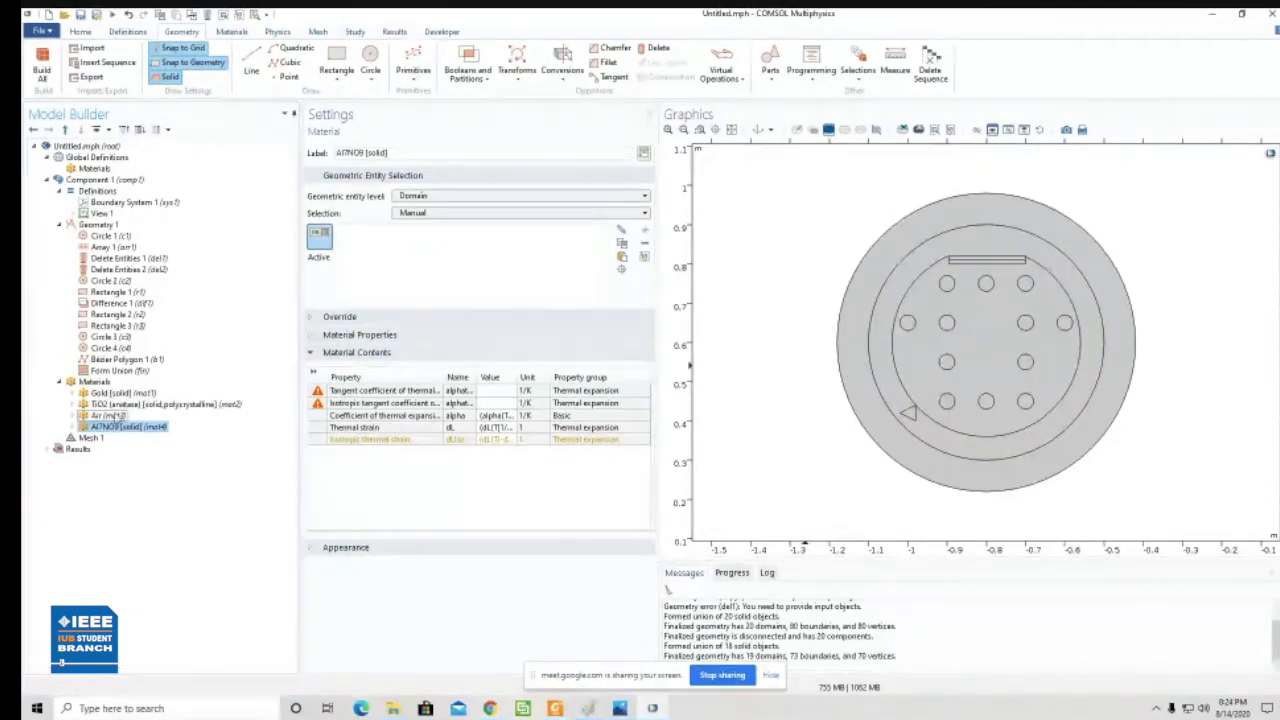
- Assign Air to six holes: the far-left one, the four in the adjacent column, and the bottom-middle one
left_click(112, 415)
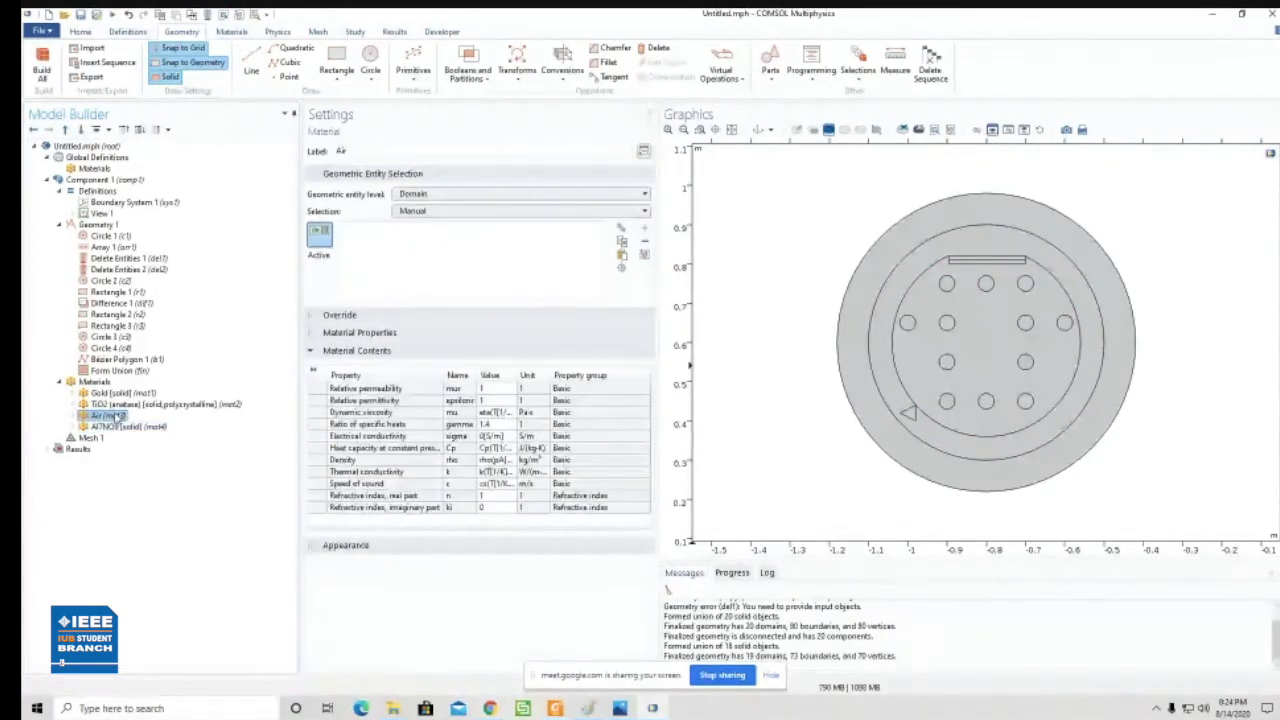
left_click(908, 322)
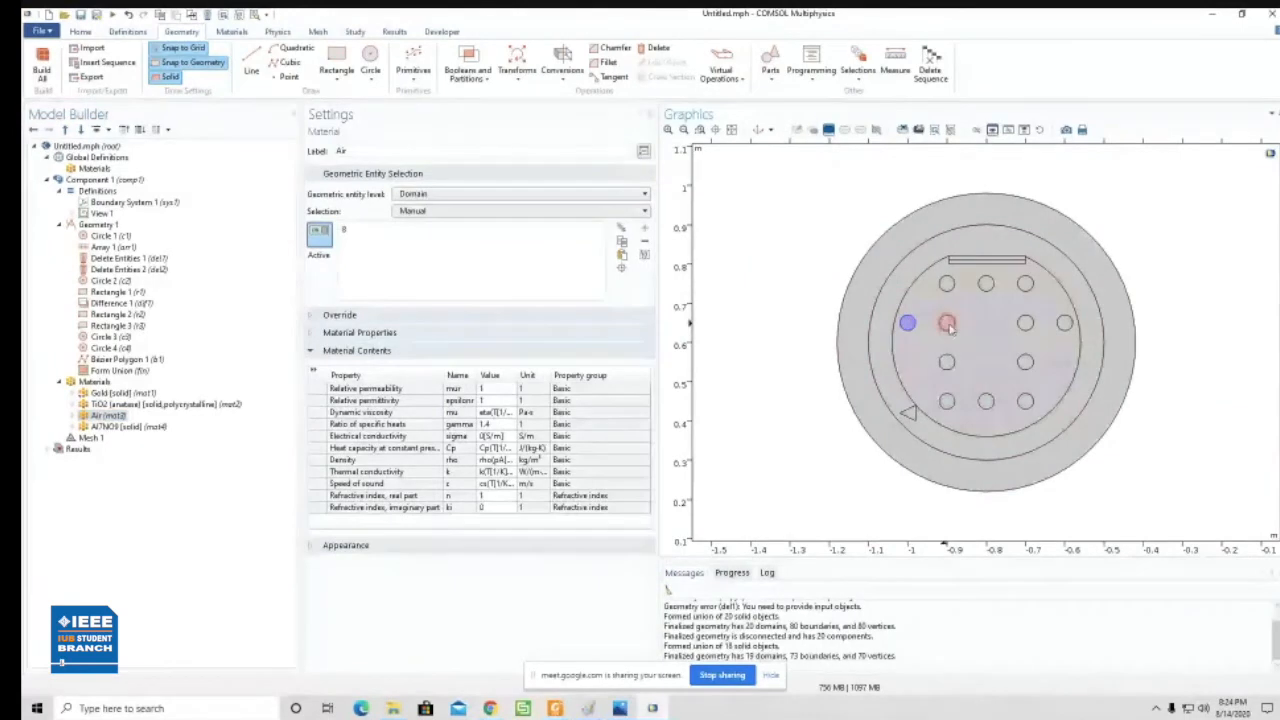
left_click(947, 322)
left_click(947, 362)
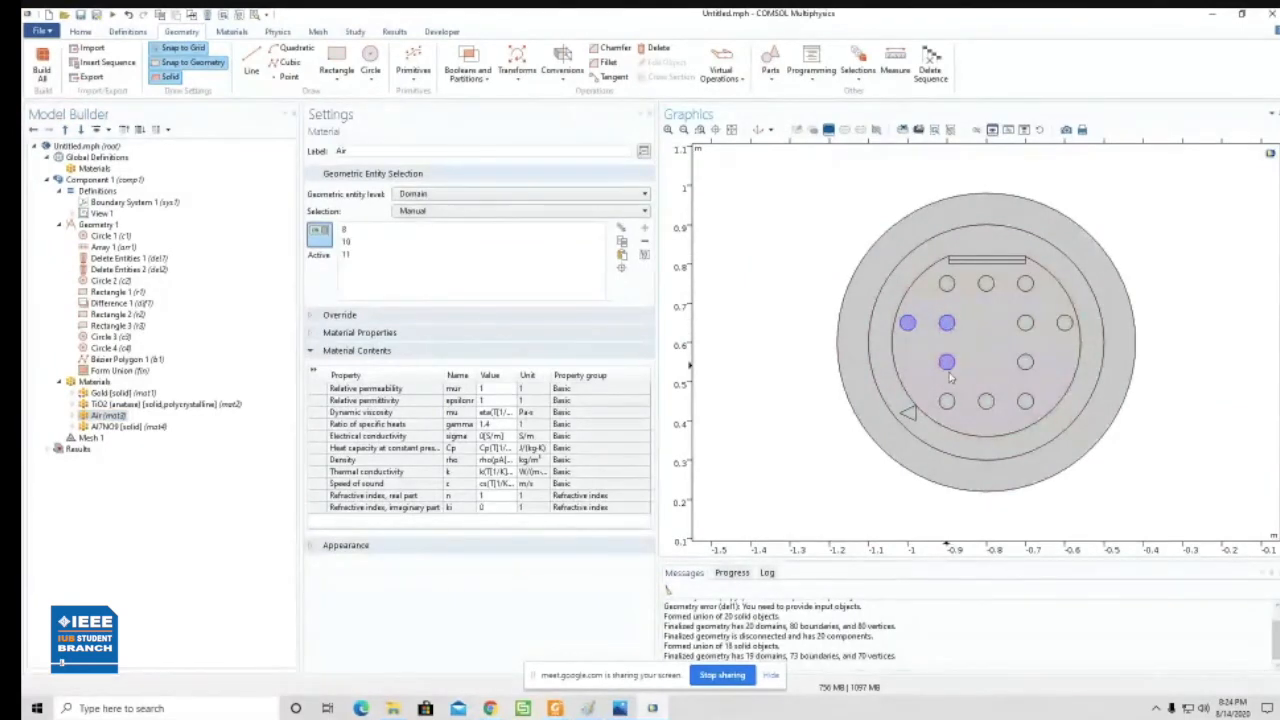
left_click(947, 401)
left_click(986, 401)
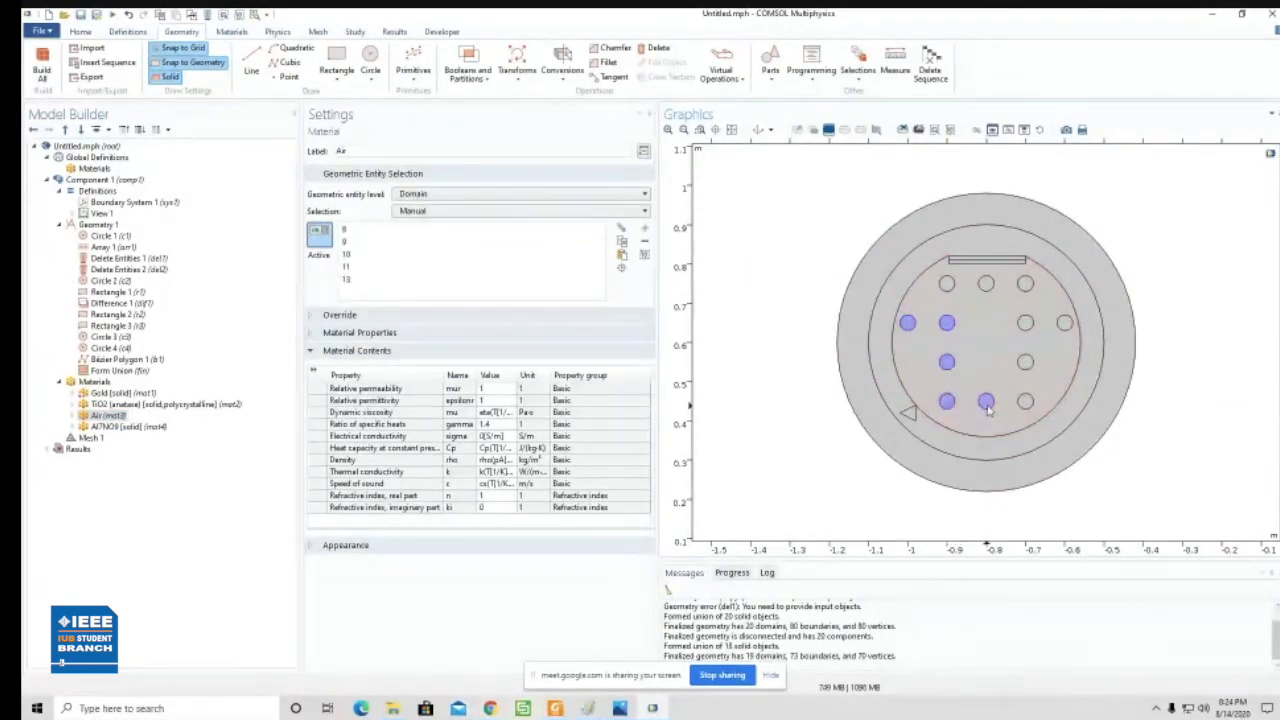
left_click(948, 285)
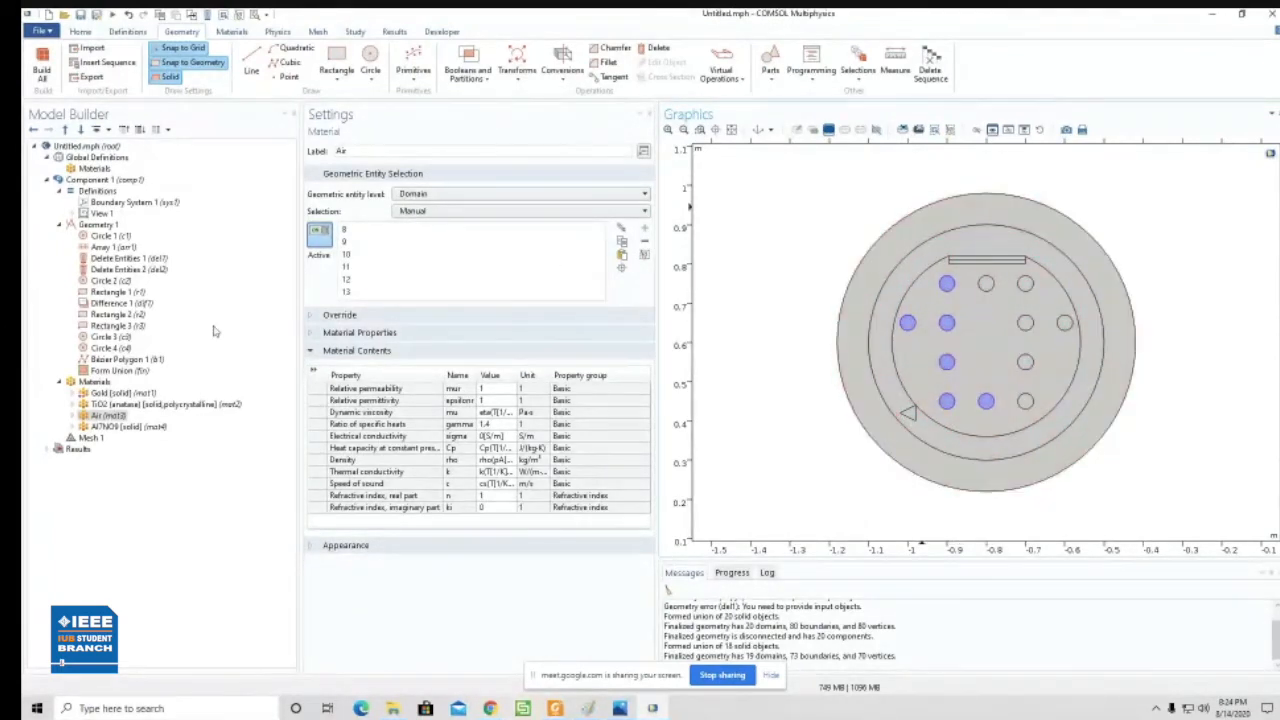
- Assign Al7NO9 [solid] to the D-shaped fiber core region around the holes and to the outermost ring
left_click(130, 427)
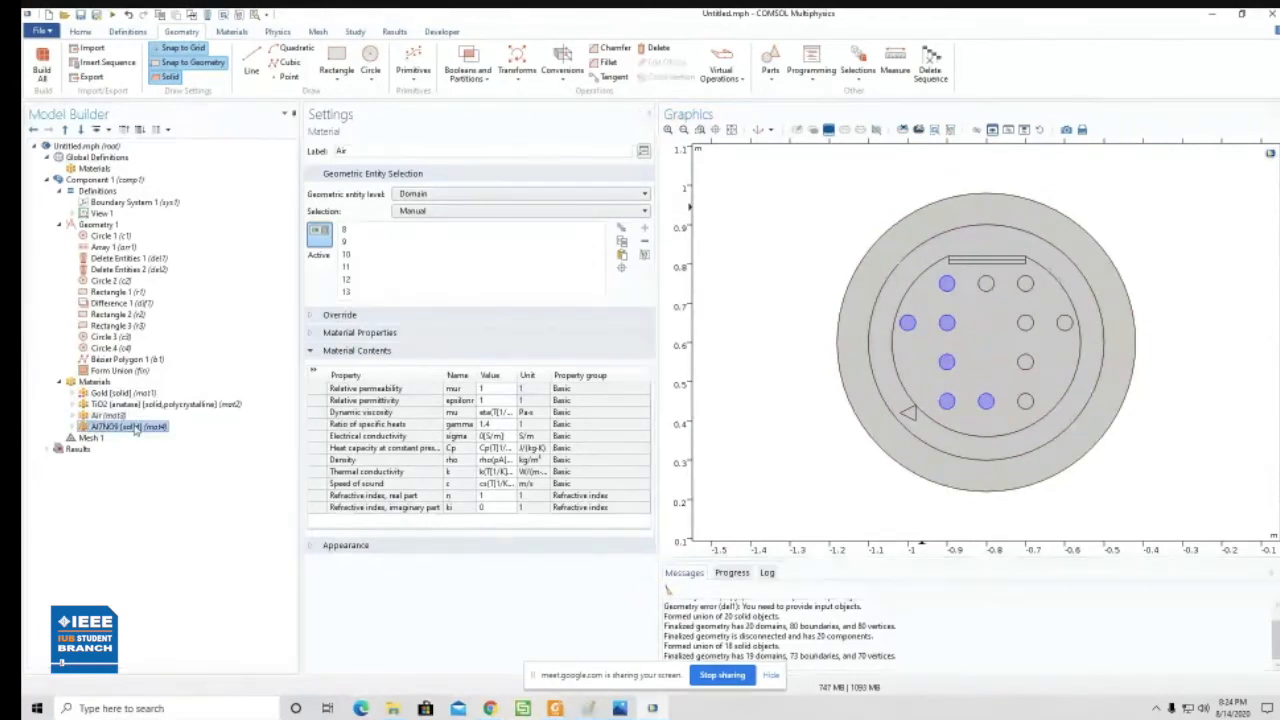
left_click(998, 316)
left_click(941, 215)
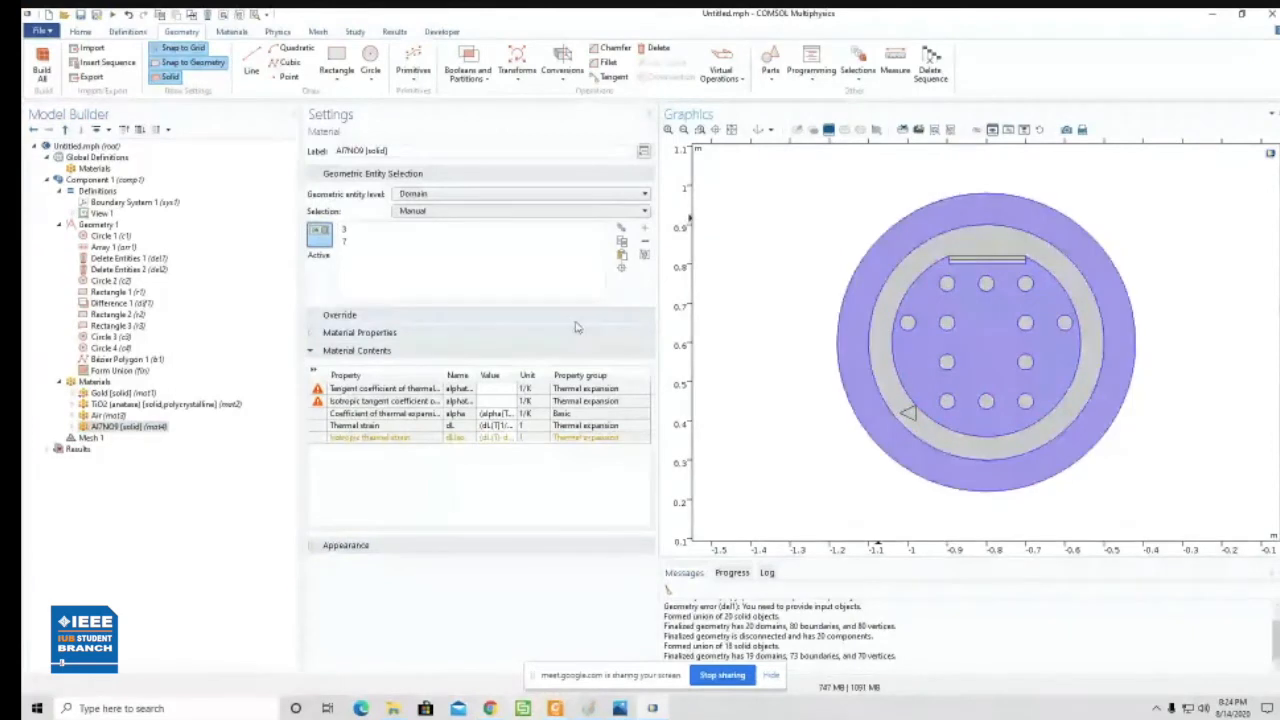
- Remove all domains from the Gold [solid] material's selection
left_click(125, 394)
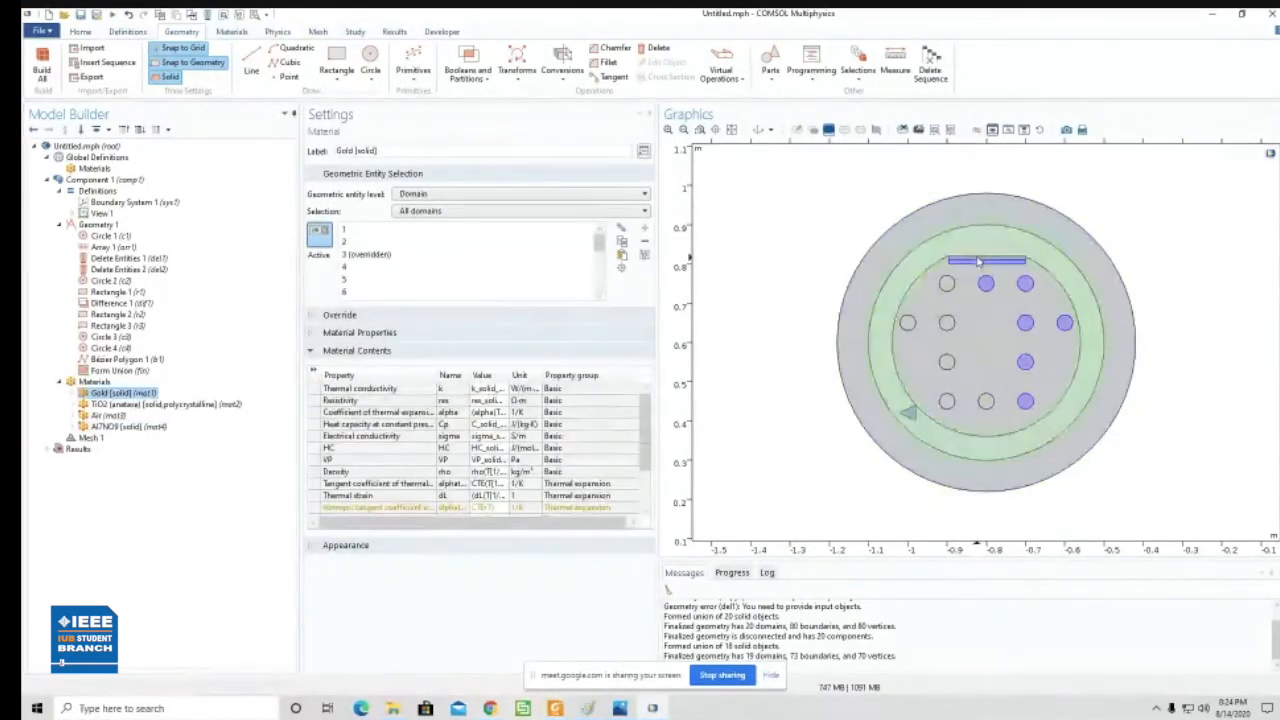
left_click(371, 266)
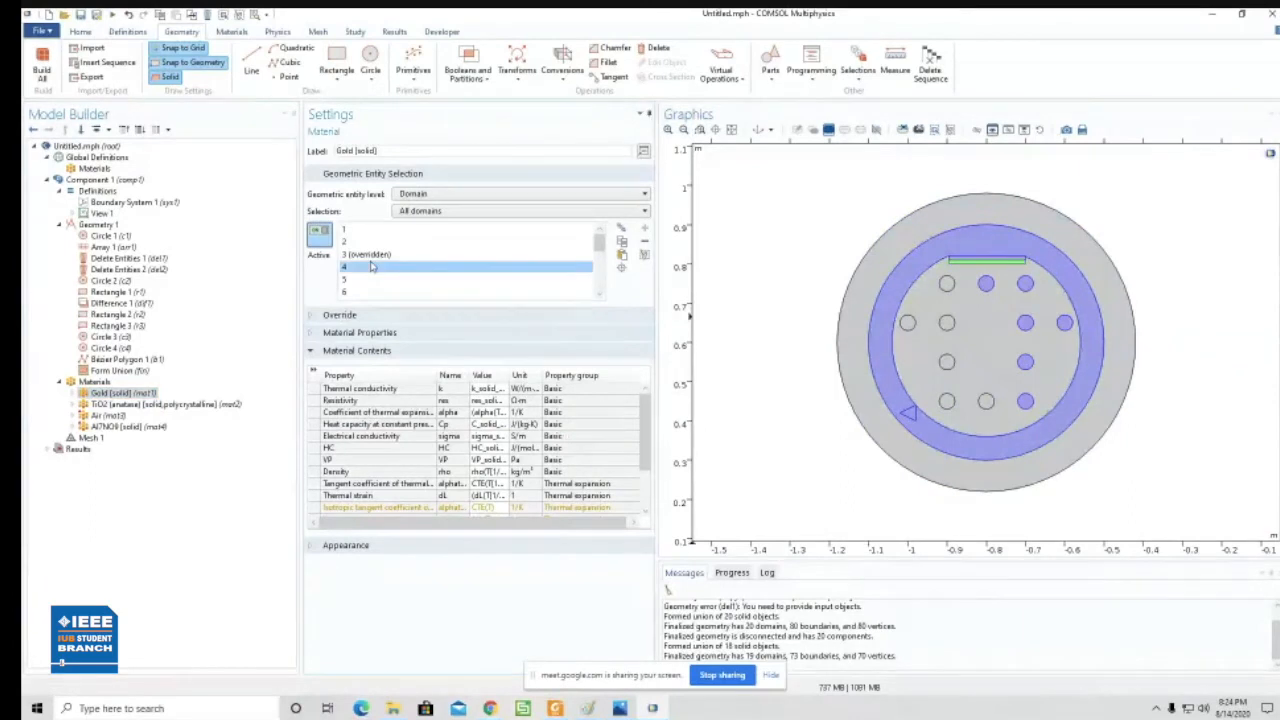
key("ctrl+a")
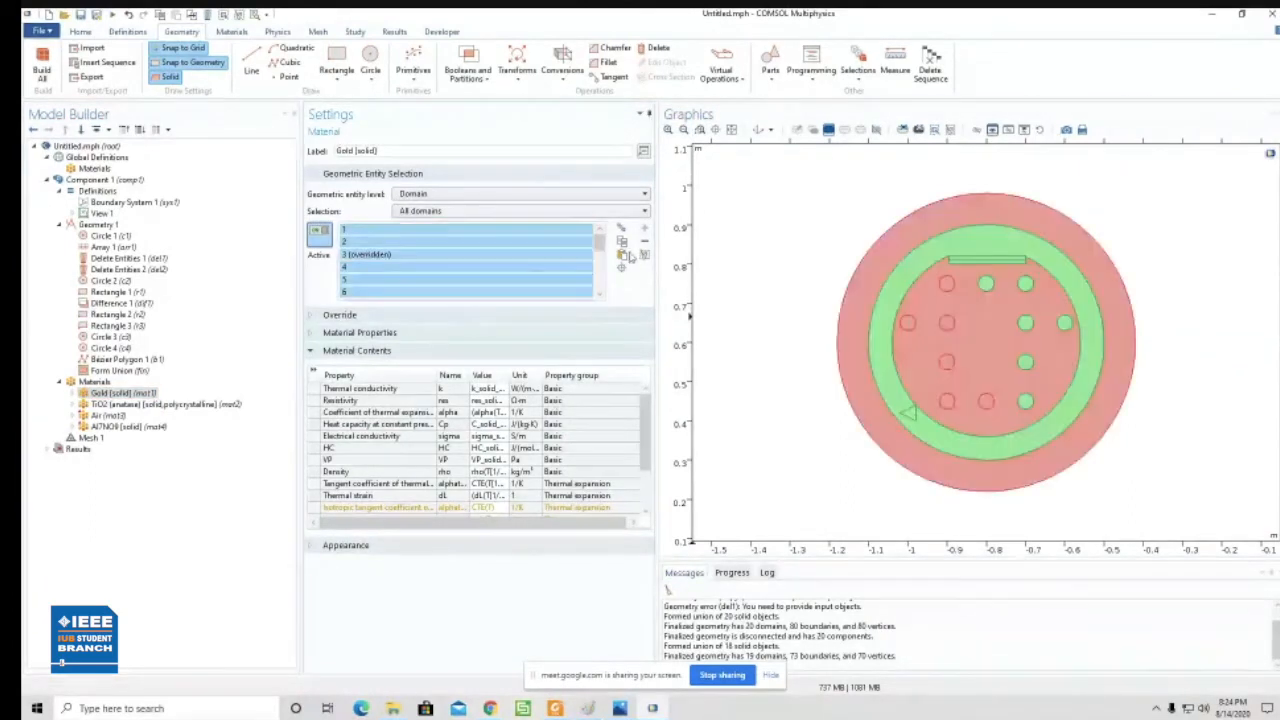
left_click(645, 242)
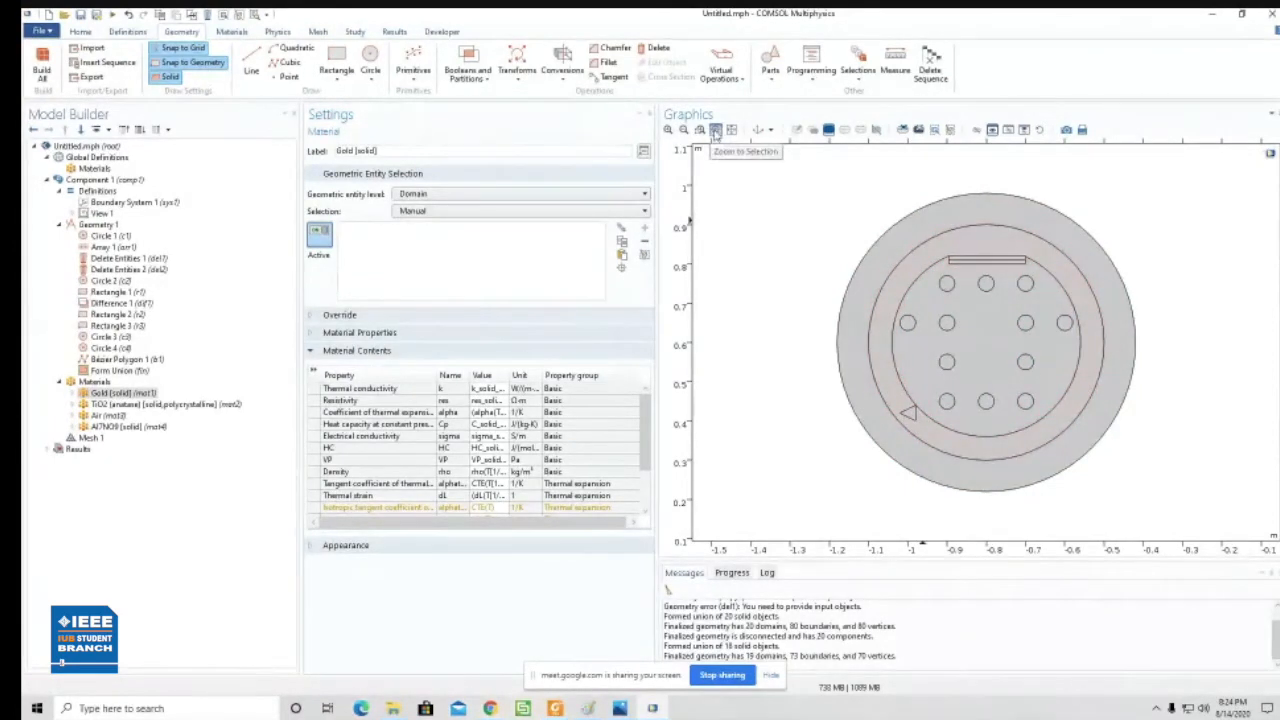
- Assign Gold [solid] to the upper of the two thin strips on the fiber's flat top
left_click(683, 130)
left_click(668, 130)
left_click(731, 130)
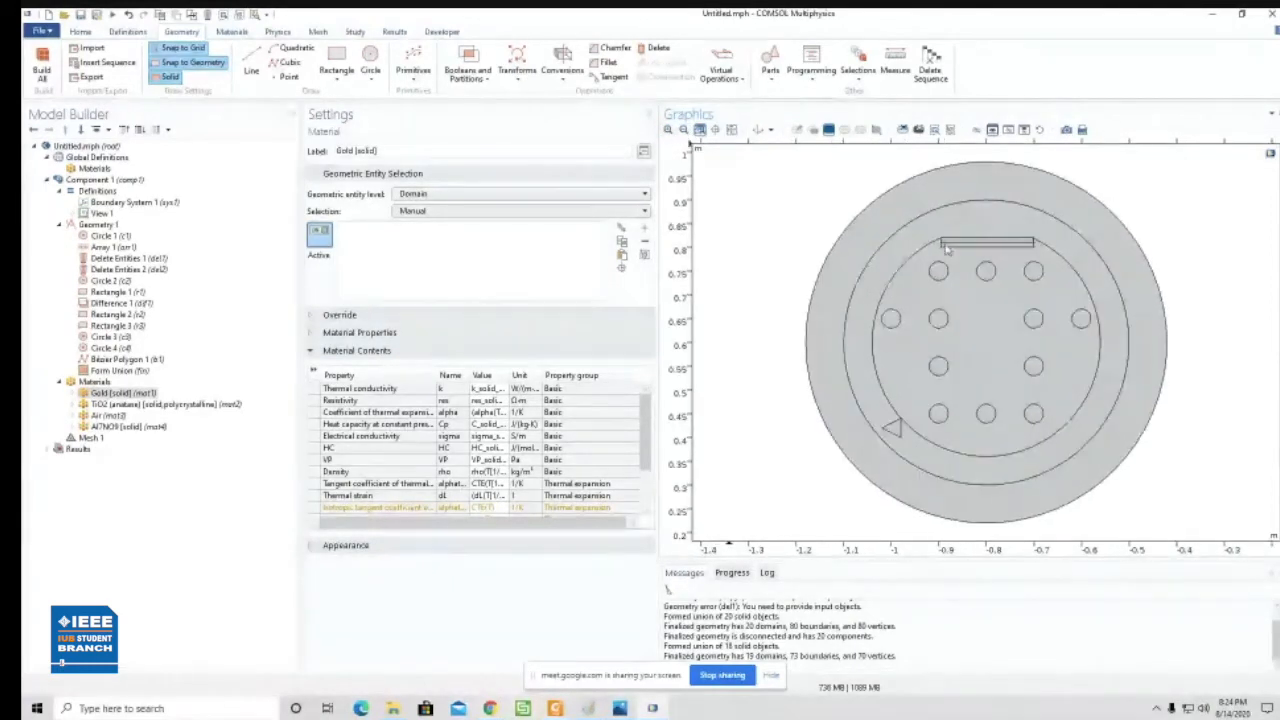
left_click(954, 245)
left_click(953, 246)
left_click(953, 246)
left_click(953, 245)
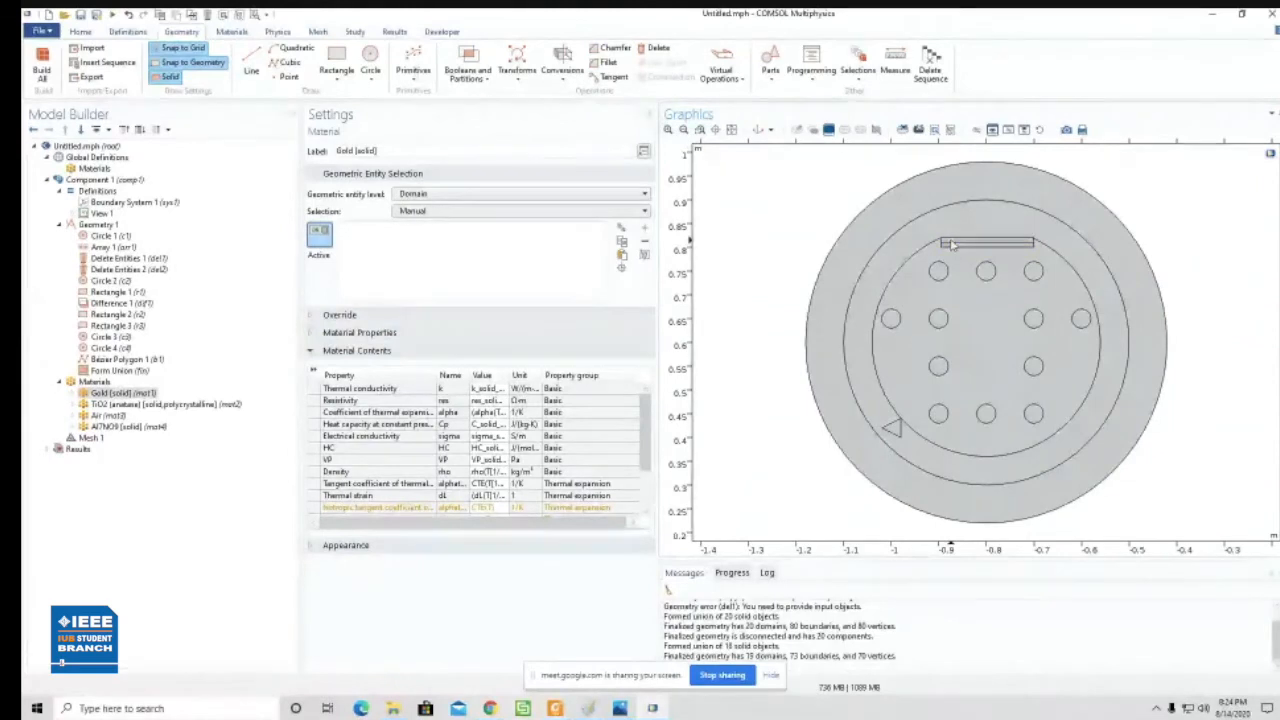
left_click(952, 244)
left_click(952, 244)
left_click(699, 130)
left_click_drag(809, 182, 1124, 348)
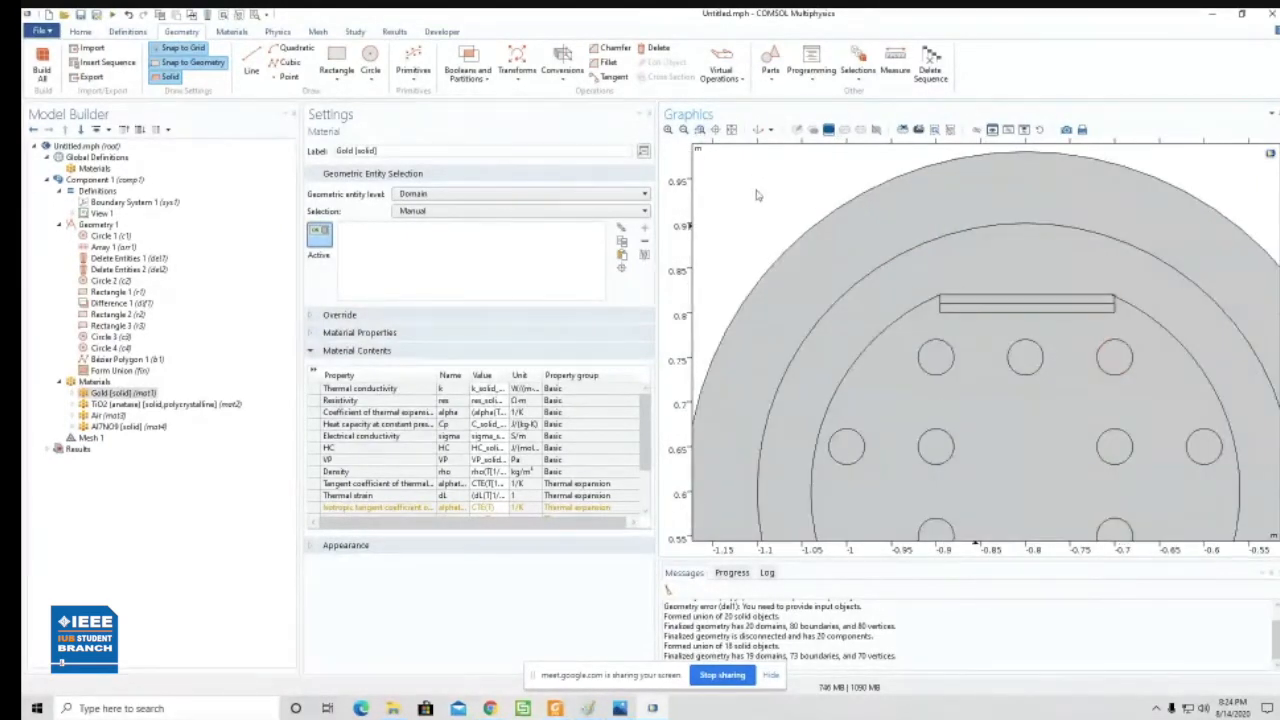
left_click(968, 302)
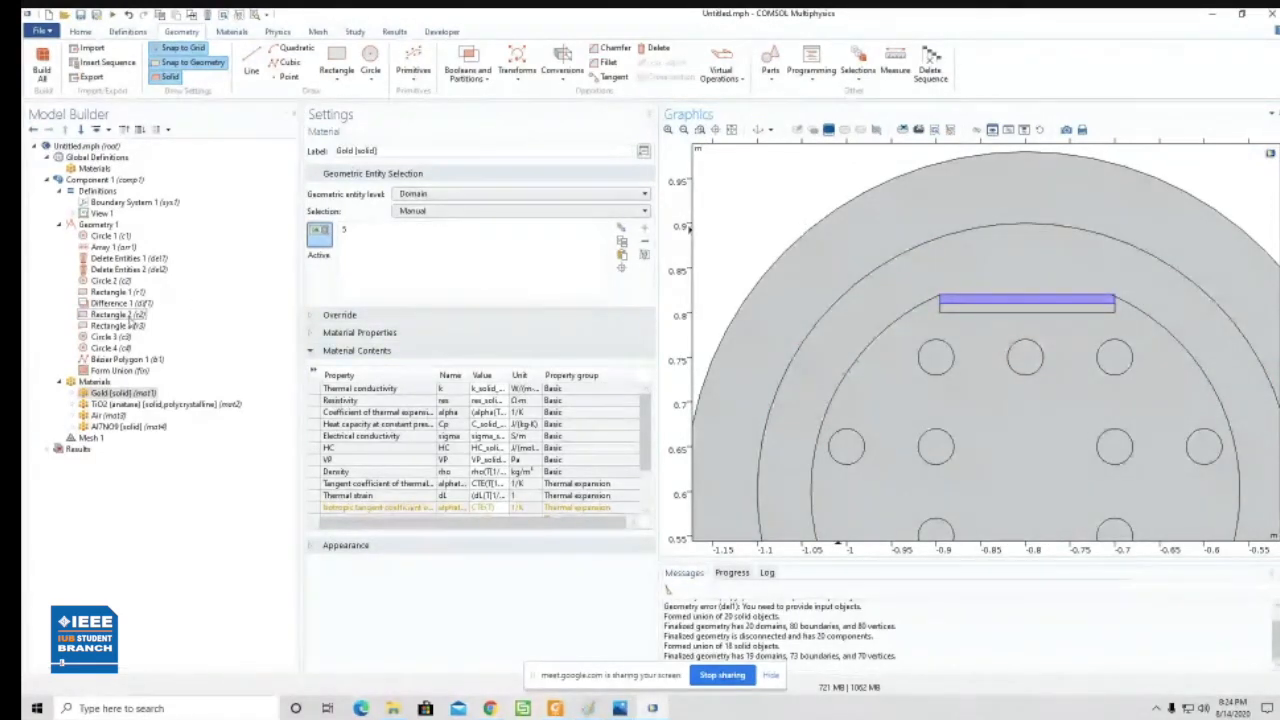
- Assign TiO2 (anatase) to the lower thin strip beneath the gold layer
left_click(133, 404)
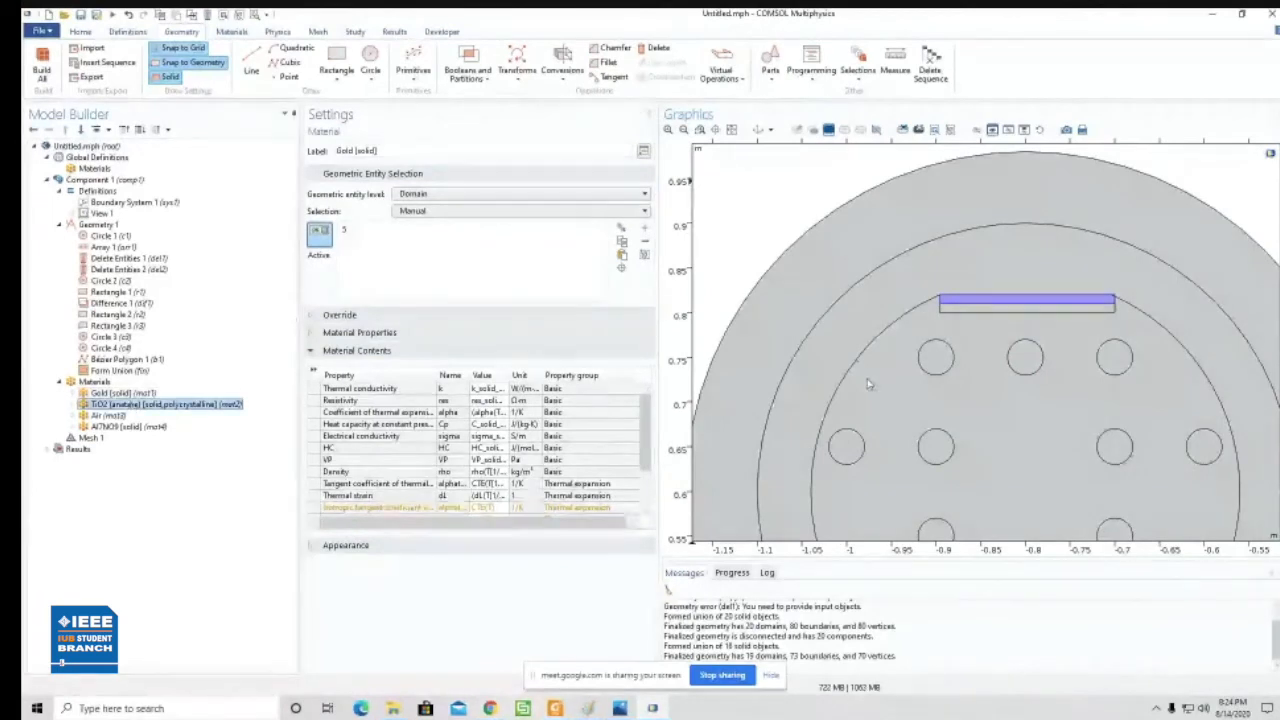
left_click(960, 312)
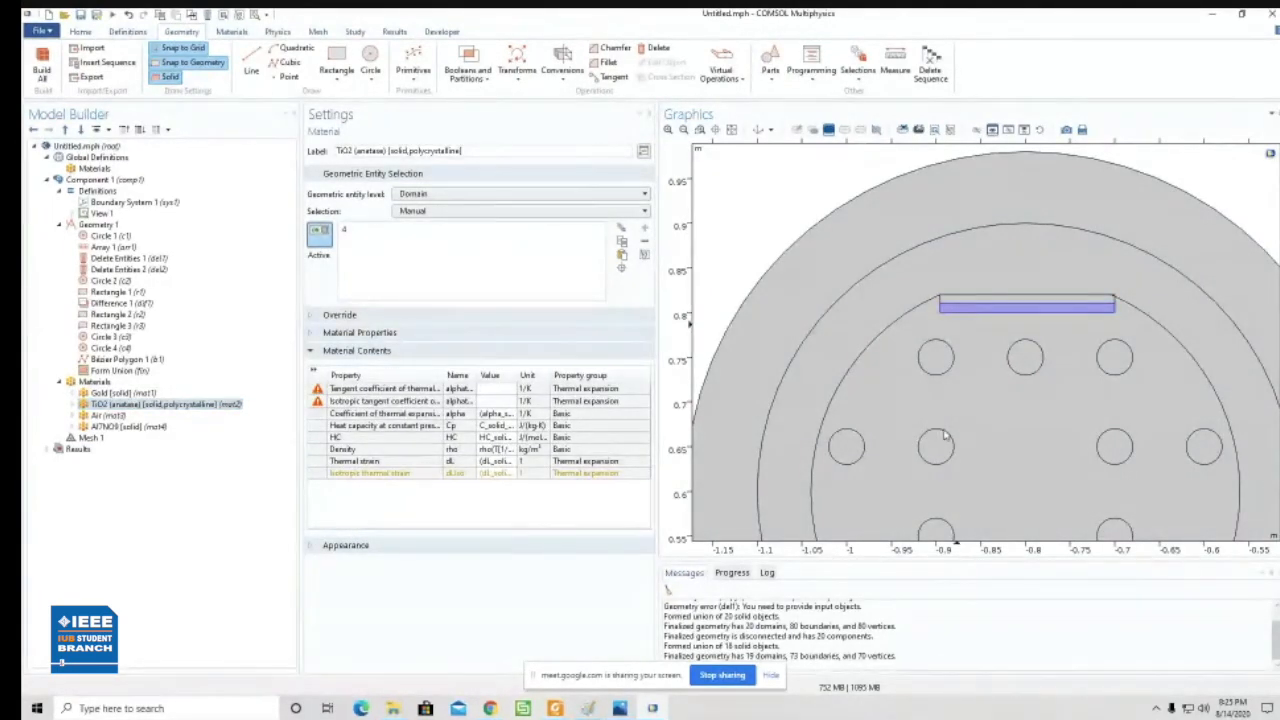
left_click(732, 130)
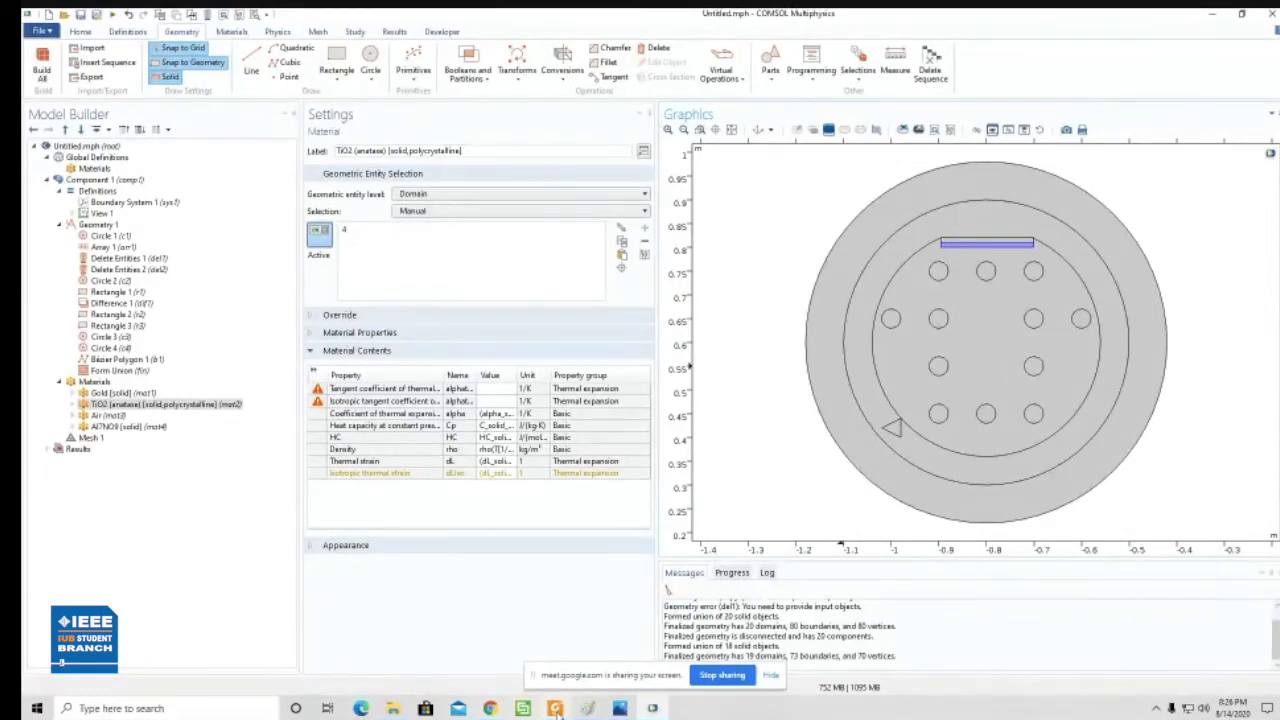
- Switch to haque2019.pdf in Foxit Reader and look through the paper for the materials' refractive index equations
mouse_move(556, 708)
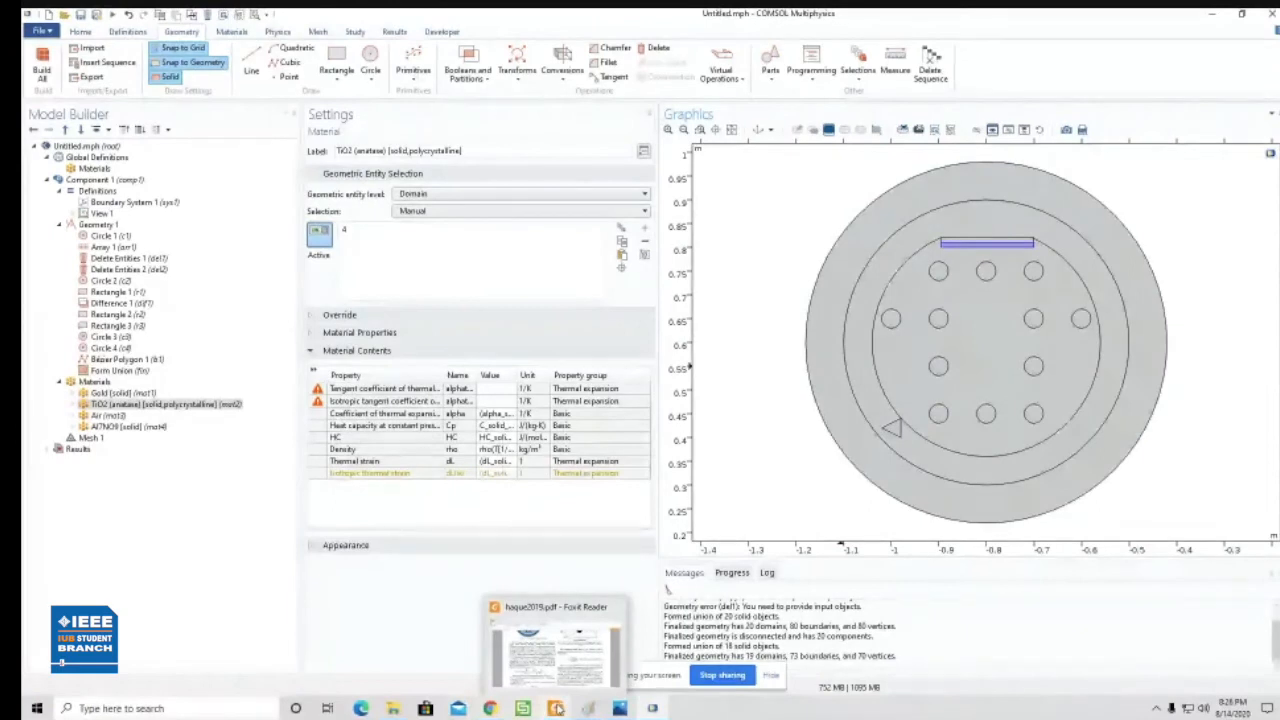
left_click(556, 708)
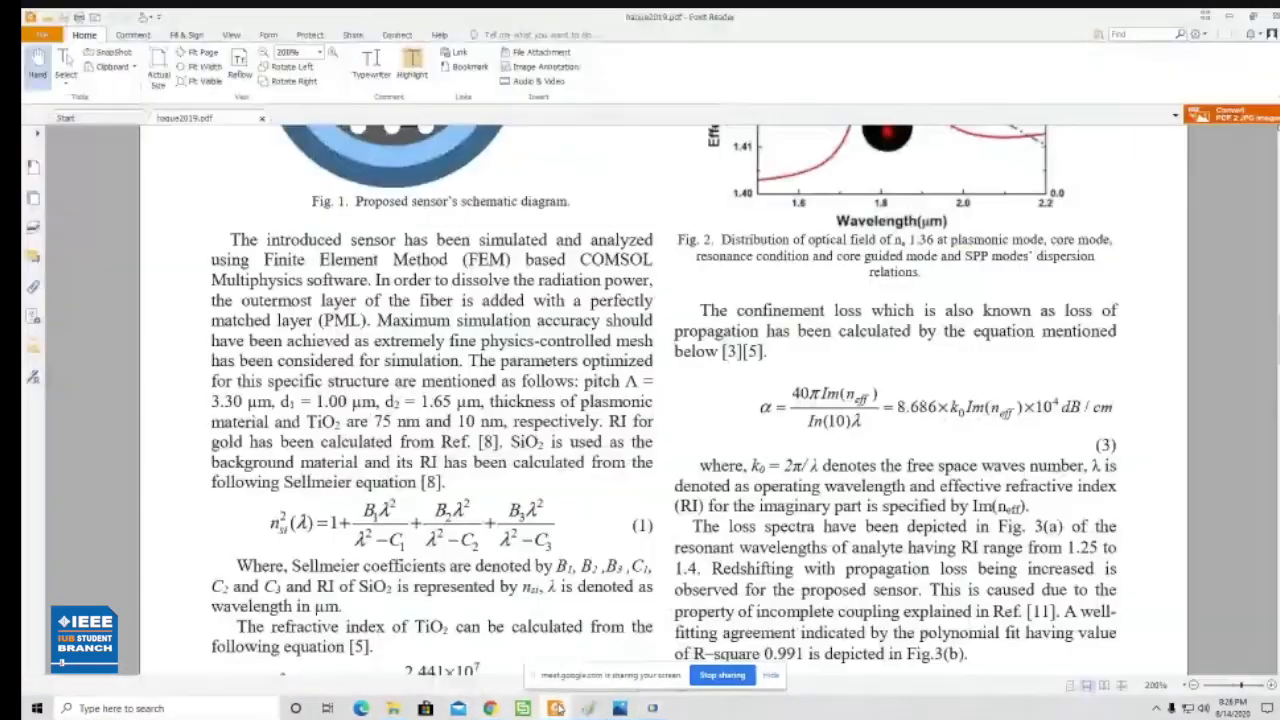
scroll(660, 400, "up", 15)
scroll(660, 400, "up", 12)
scroll(660, 400, "down", 10)
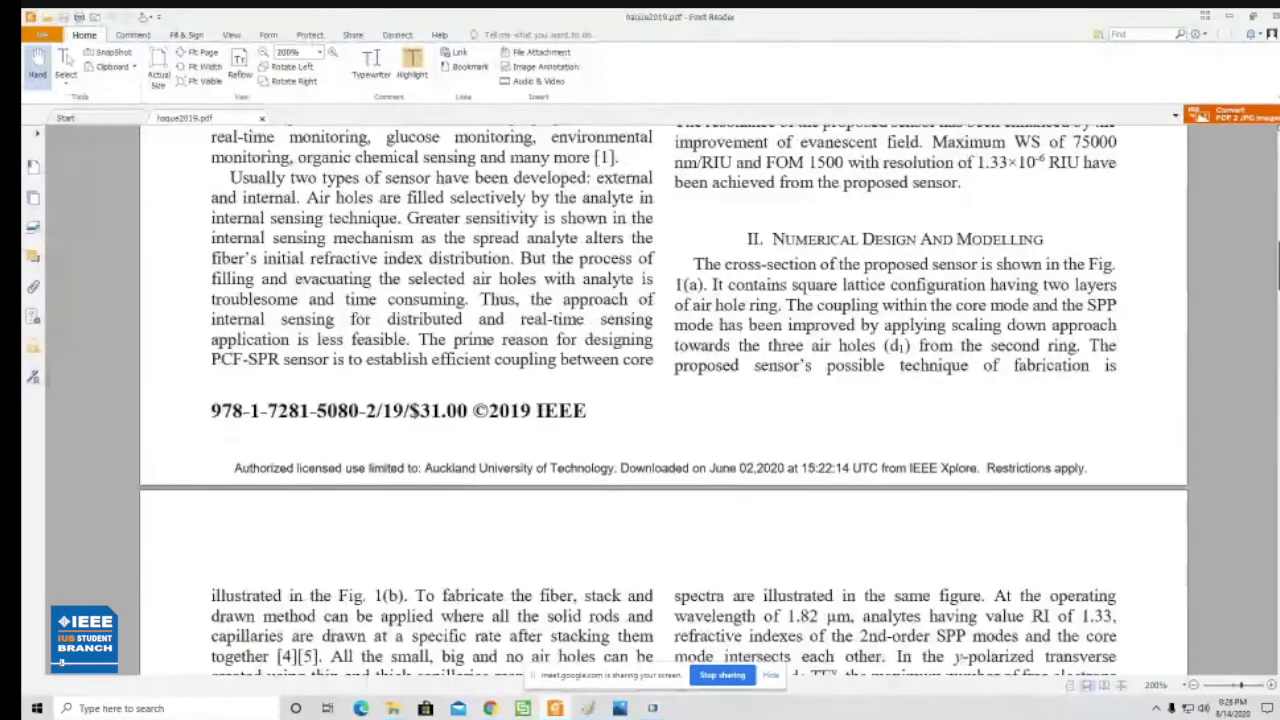
scroll(660, 400, "up", 10)
scroll(660, 400, "down", 6)
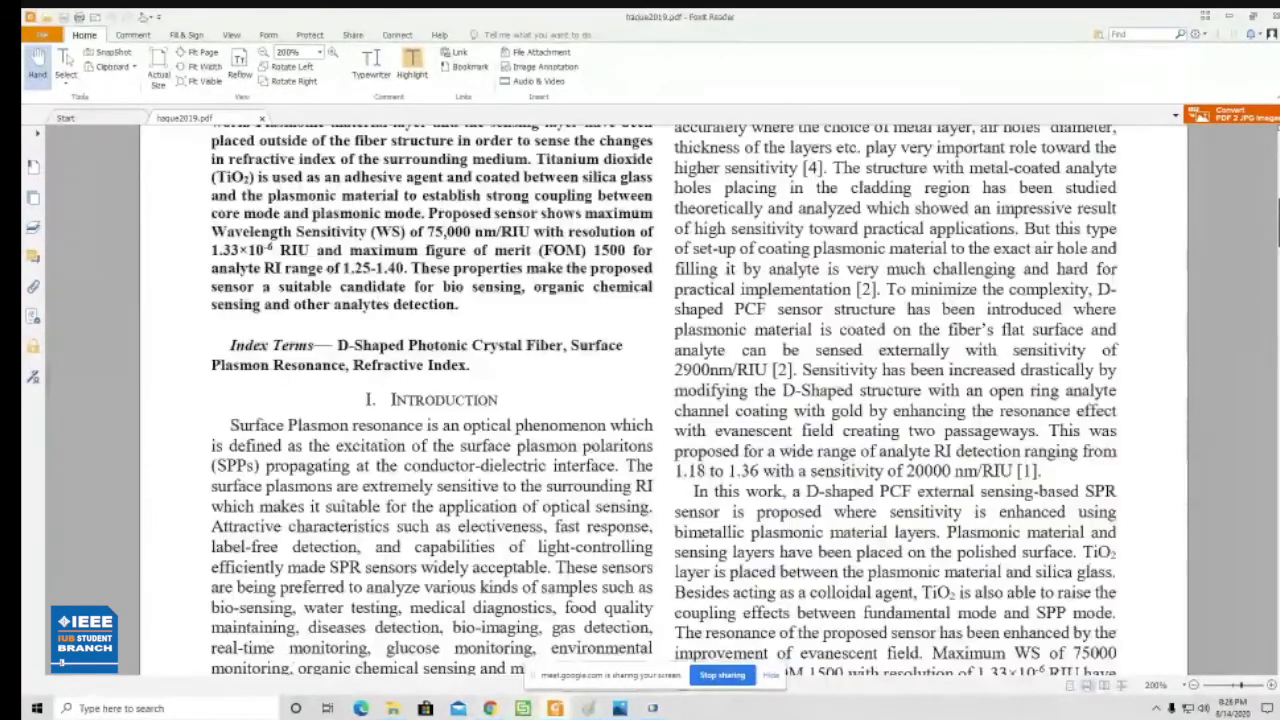
scroll(660, 400, "down", 12)
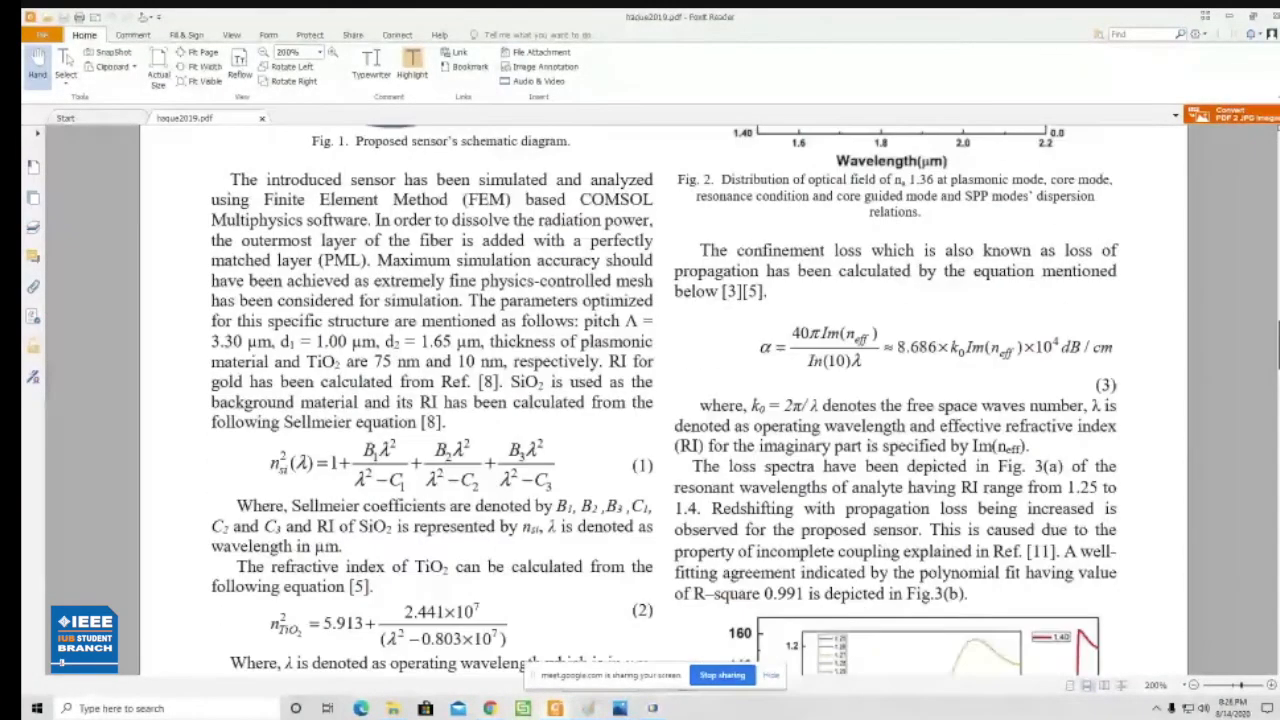
scroll(660, 400, "down", 3)
scroll(660, 400, "down", 1)
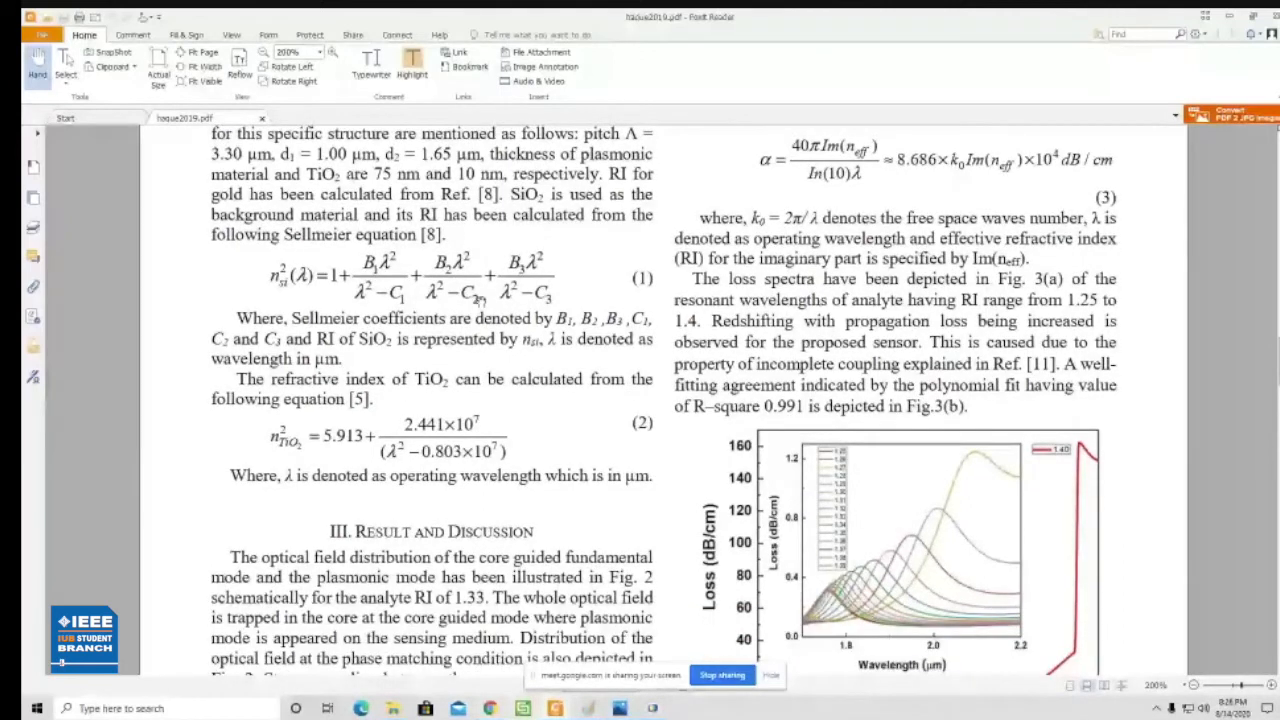
- Examine the Sellmeier equation for SiO2, the TiO2 refractive index equation and the loss spectra figure
left_click_drag(270, 268, 575, 280)
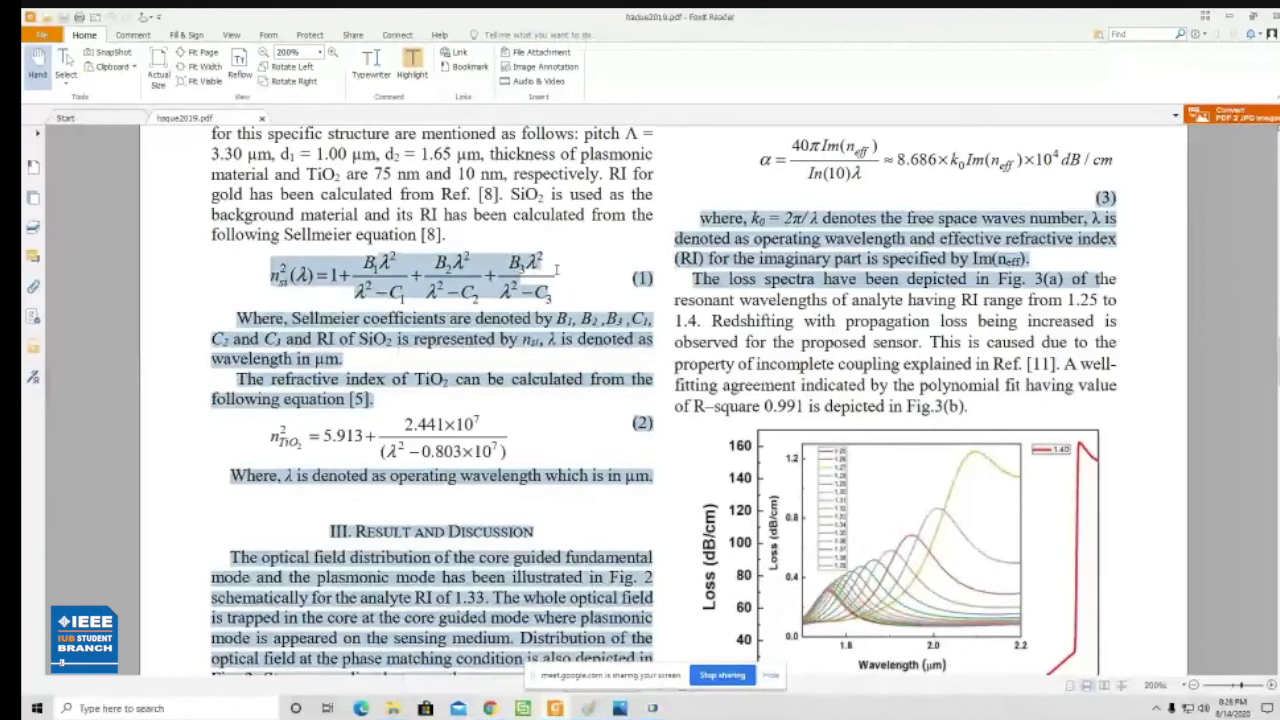
left_click(578, 276)
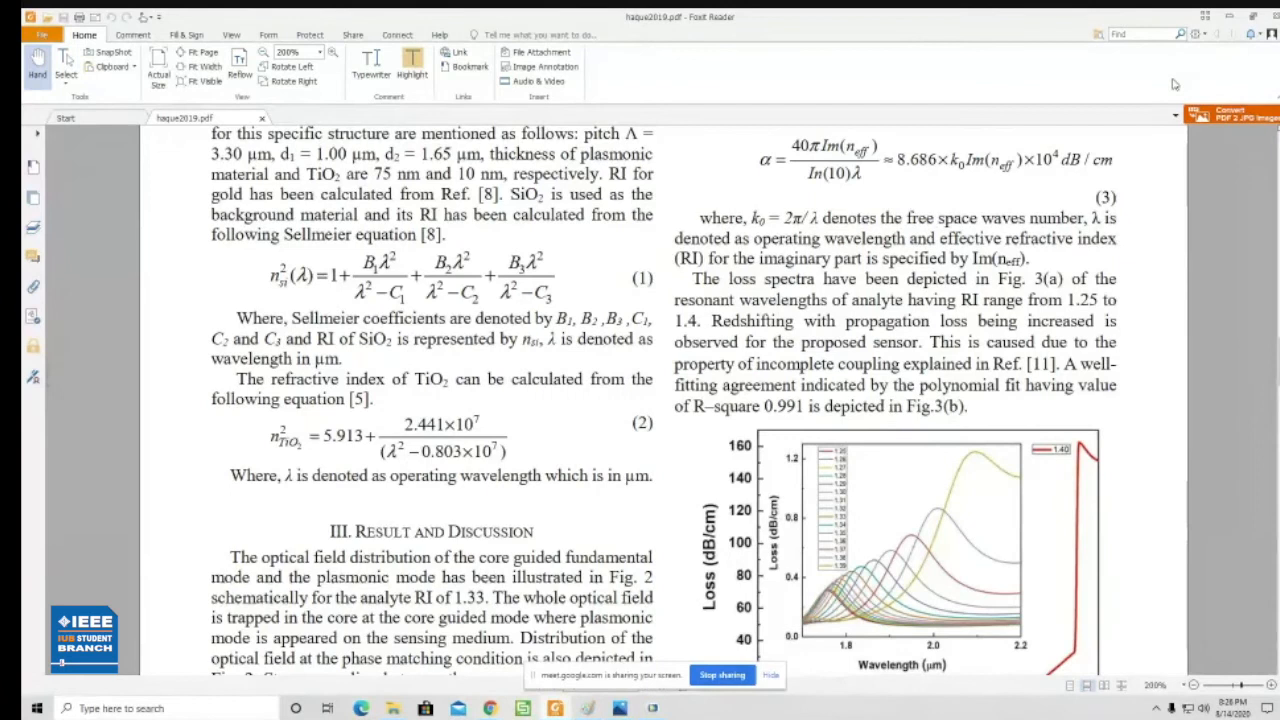
scroll(958, 312, "down", 3)
scroll(958, 312, "down", 1)
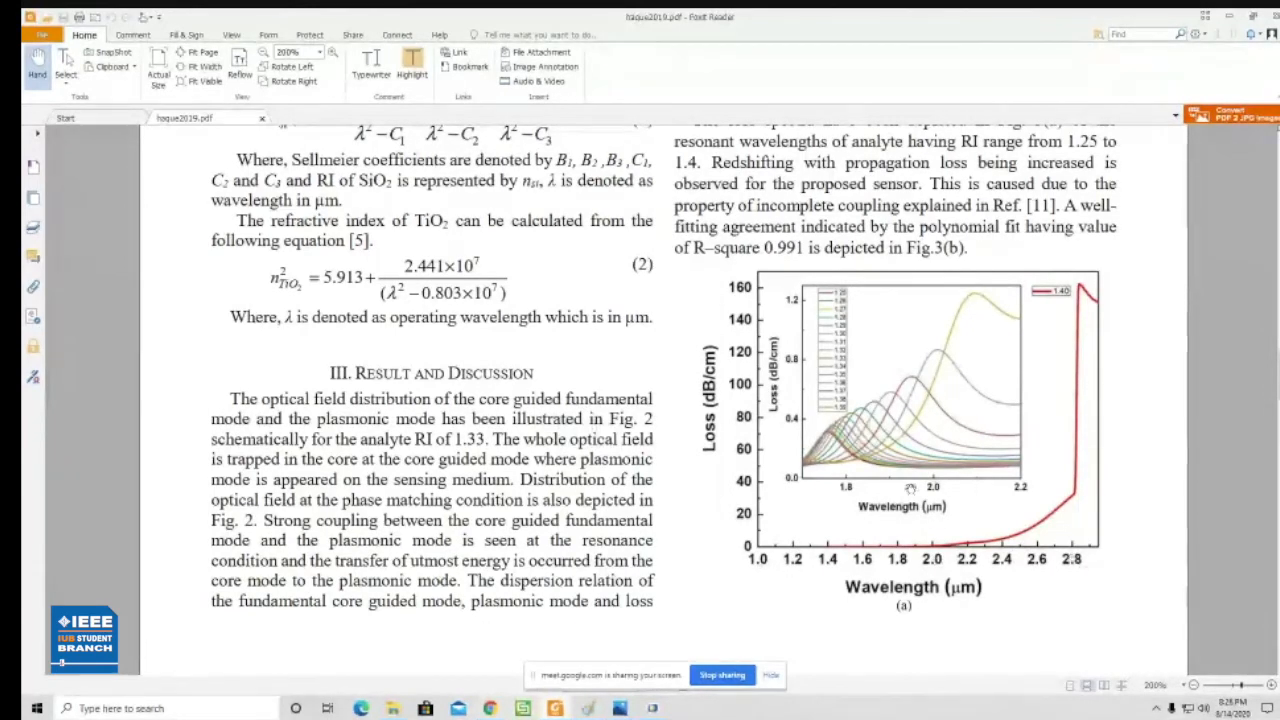
- Examine the SiO2 Sellmeier equation, its coefficients and the TiO2 refractive index equation in the paper
scroll(494, 350, "up", 2)
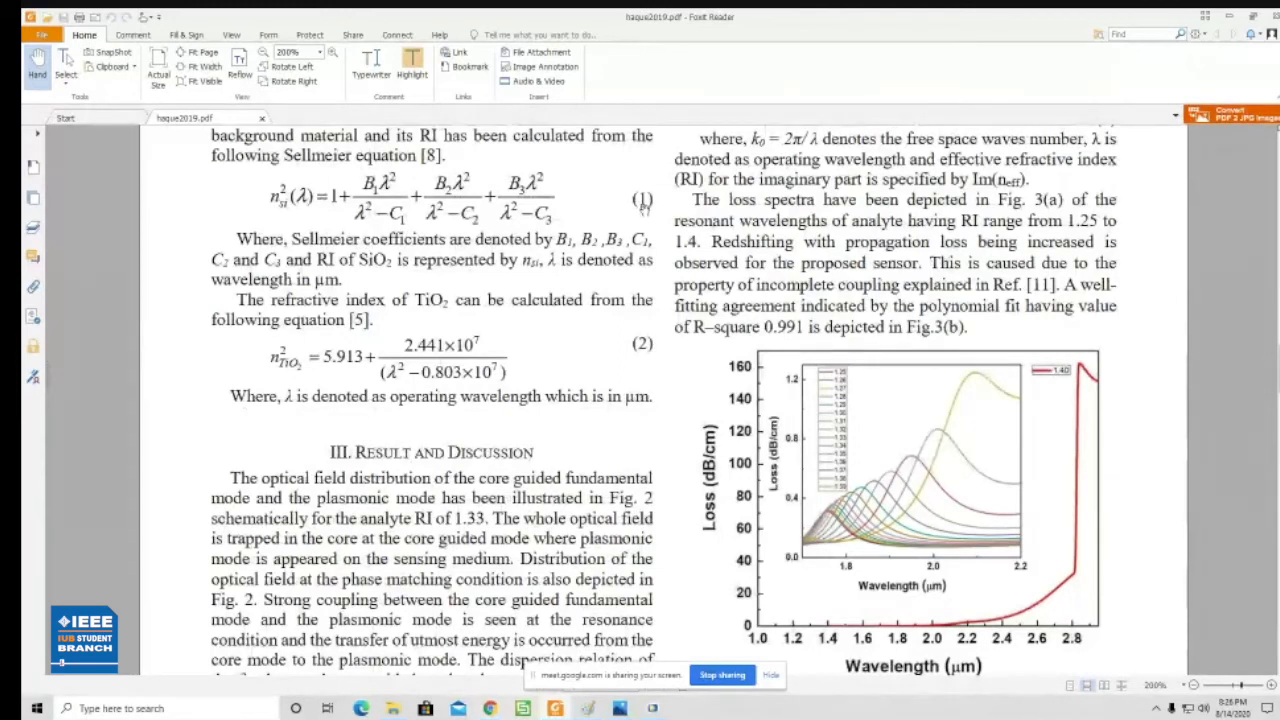
scroll(922, 552, "down", 1)
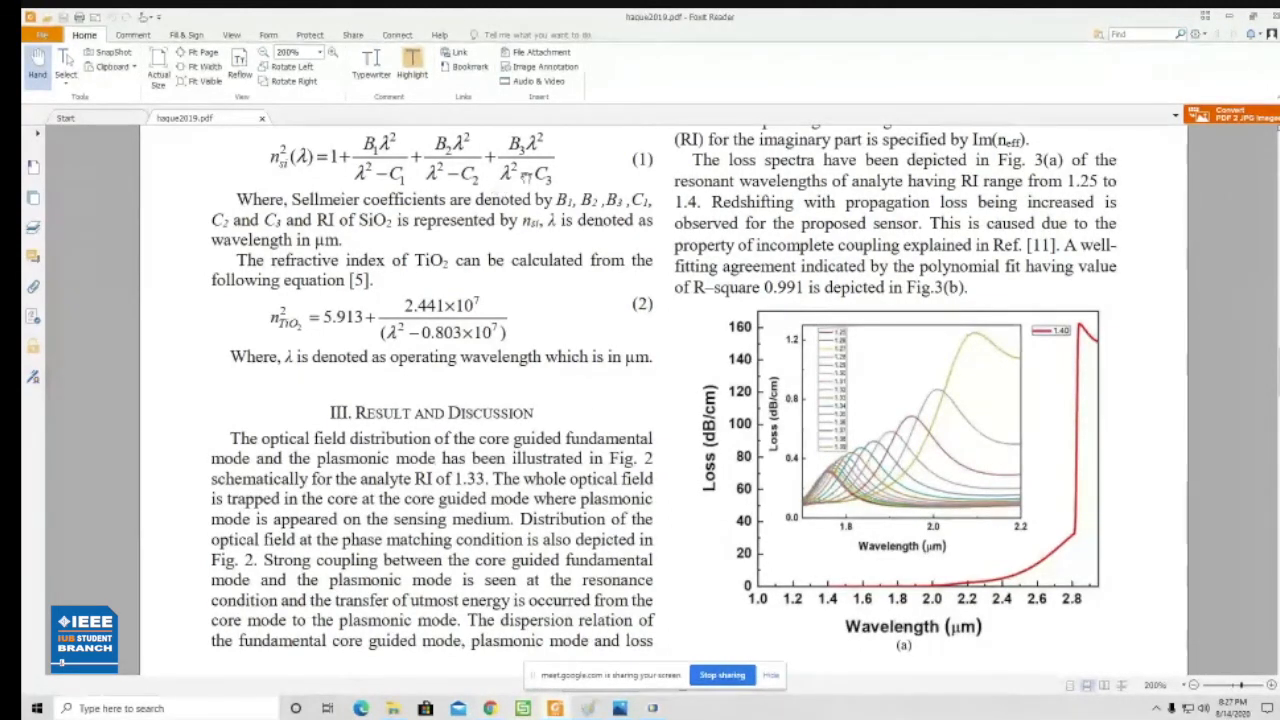
scroll(520, 180, "up", 1)
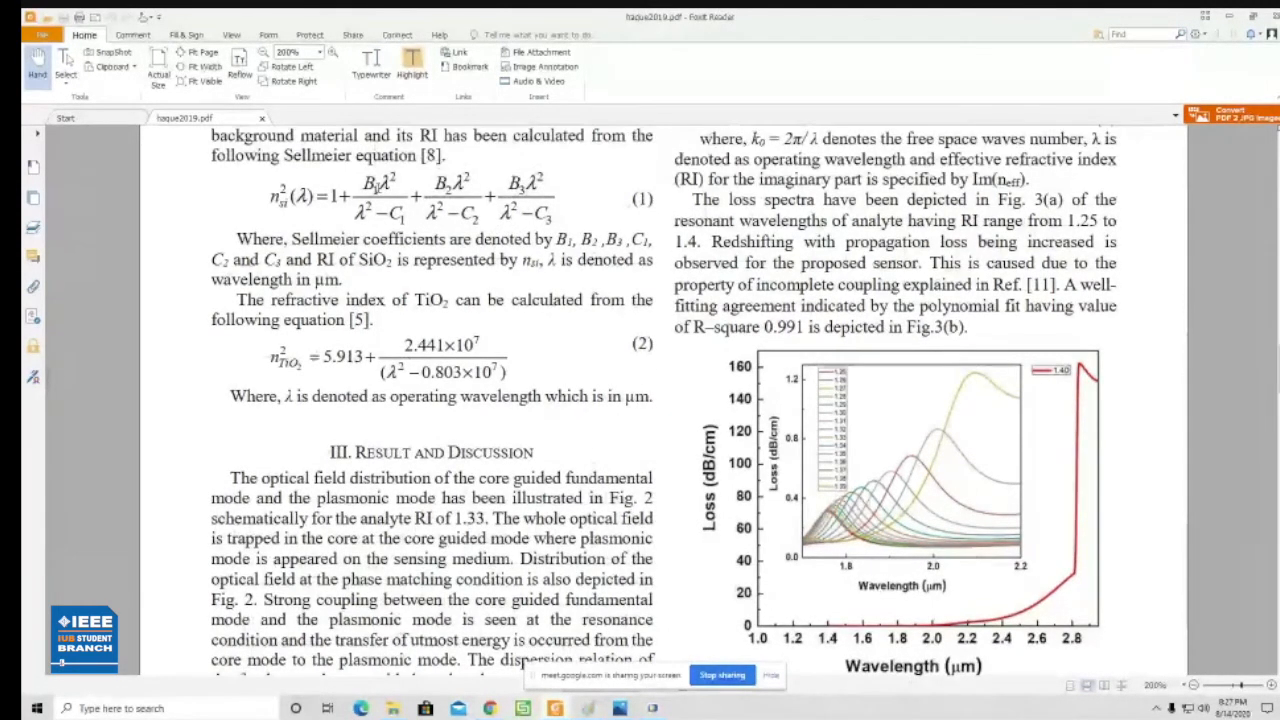
double_click(376, 188)
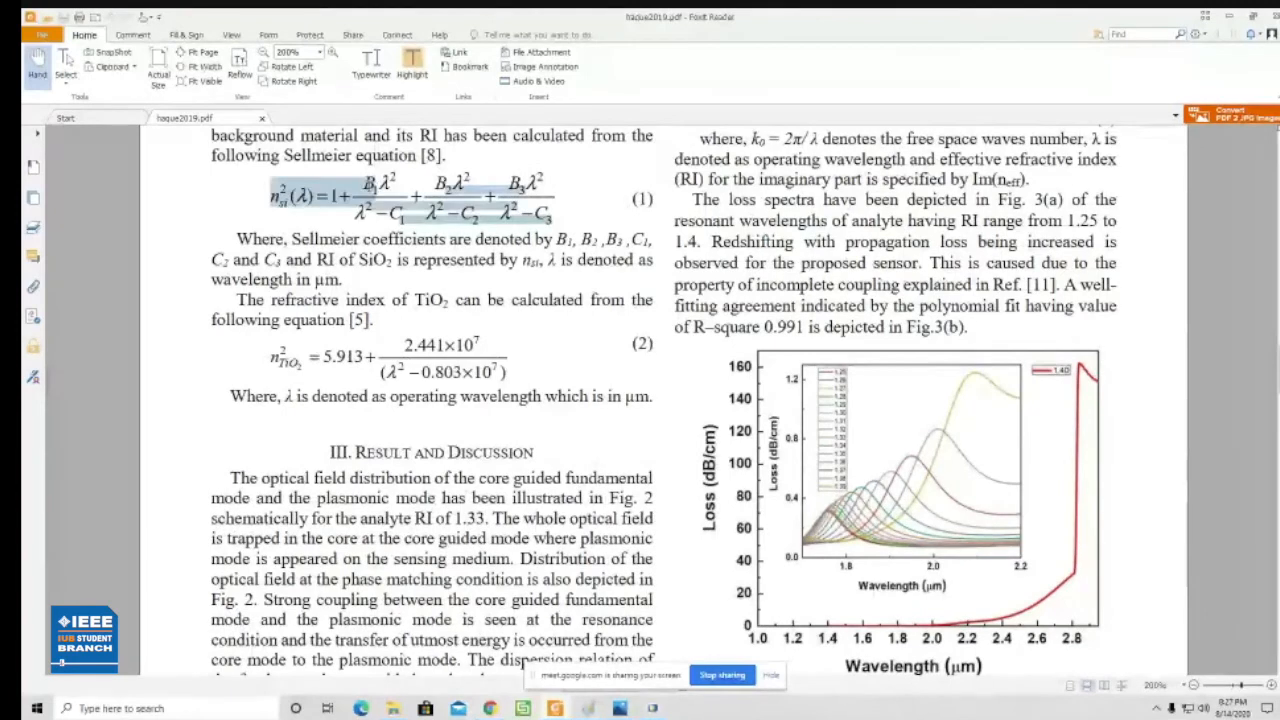
left_click(478, 220)
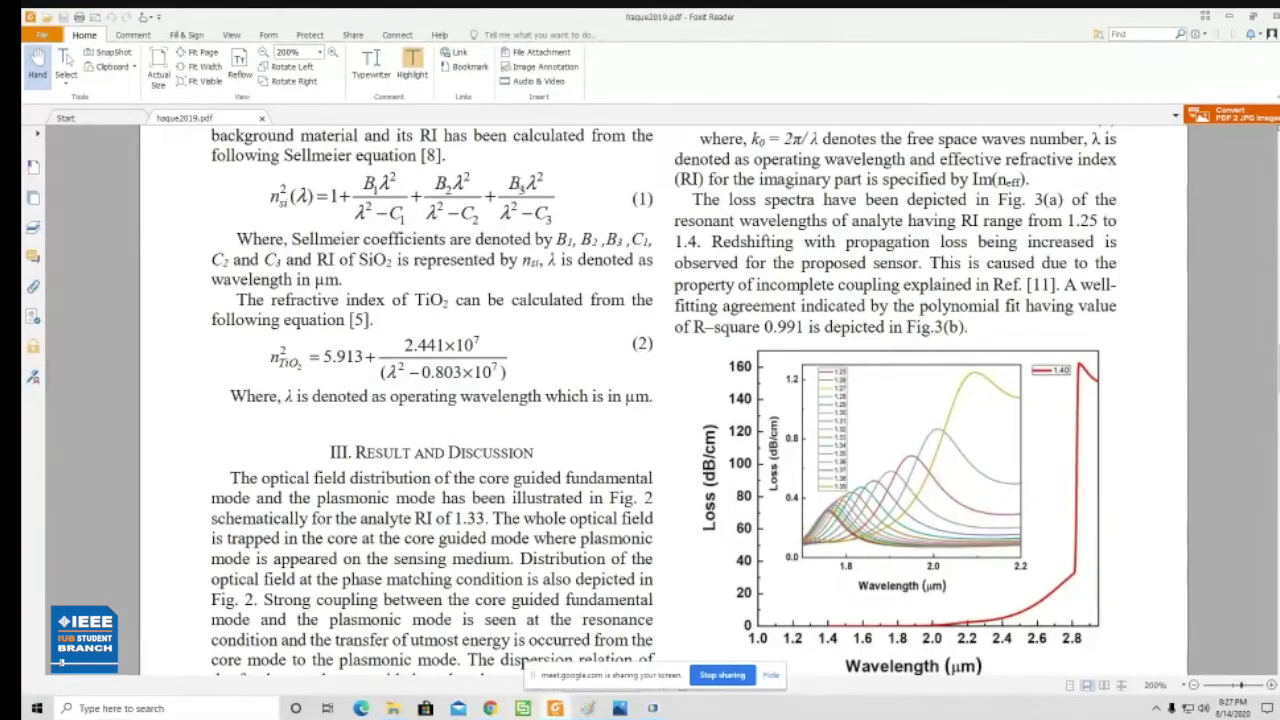
scroll(520, 180, "down", 1)
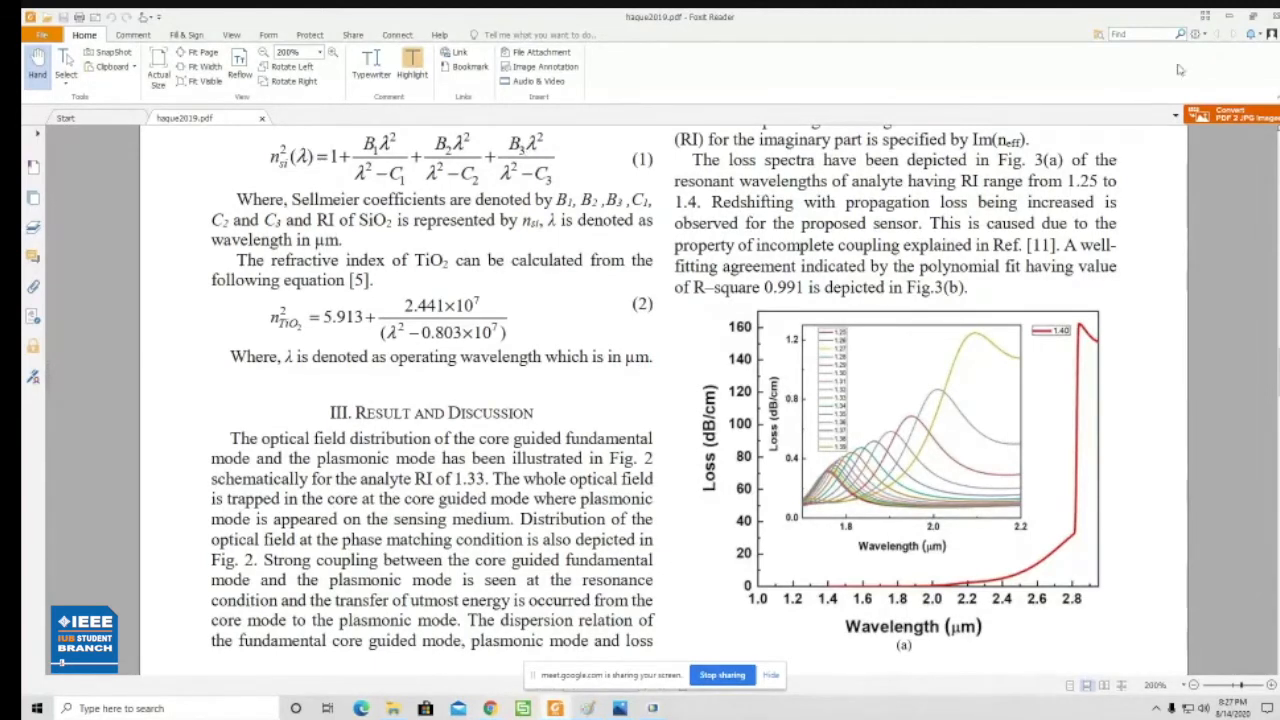
- Switch back to COMSOL Multiphysics and add a Variables node to Component 1's definitions
key("alt+Tab")
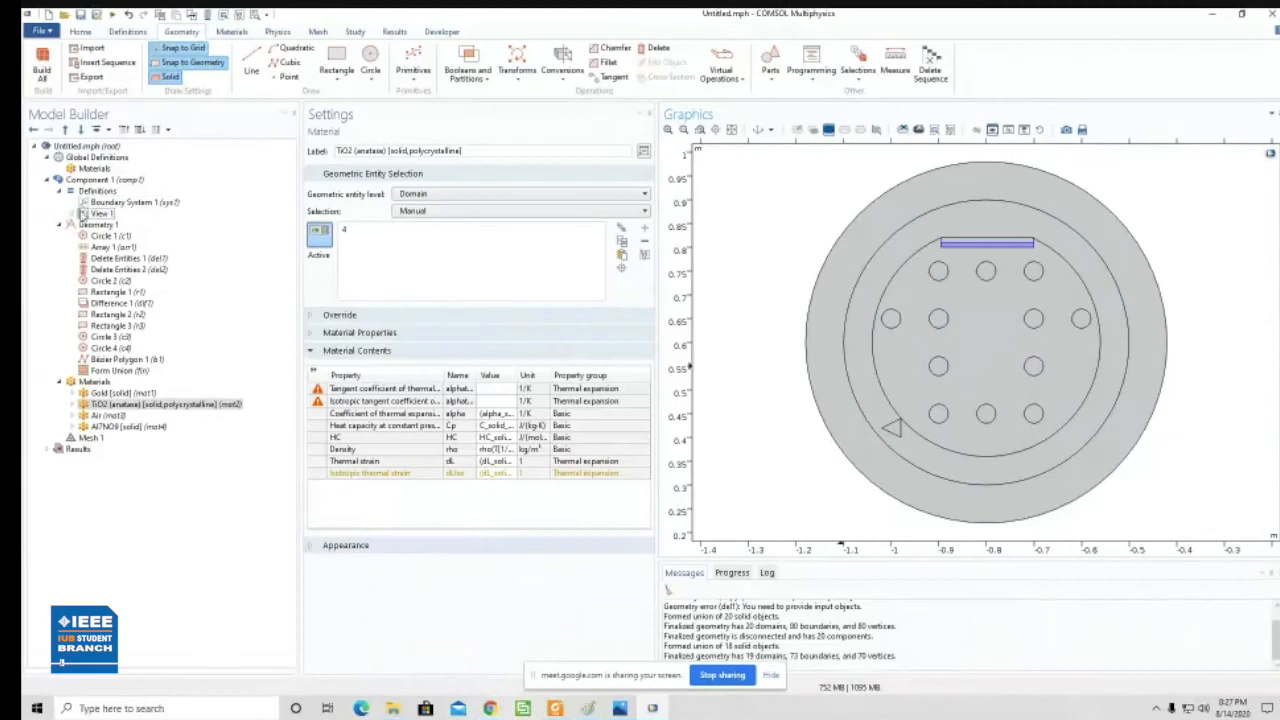
left_click(59, 191)
left_click(61, 192)
left_click(110, 195)
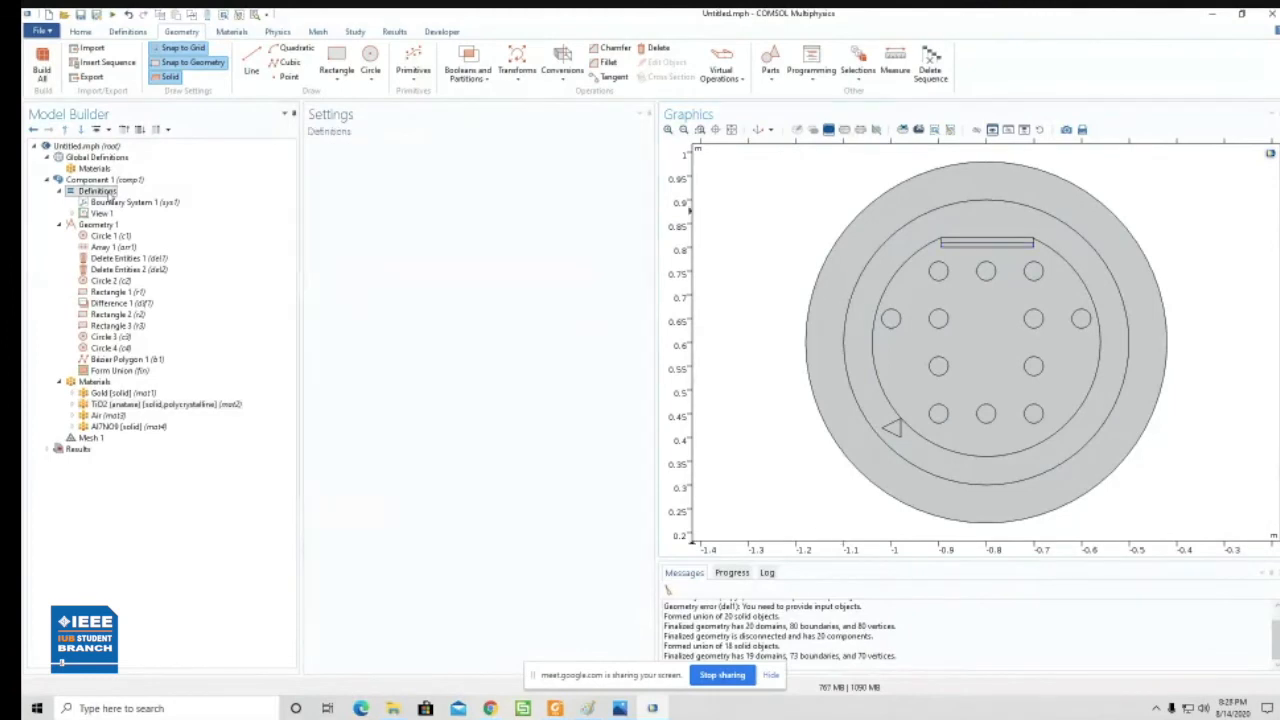
right_click(111, 196)
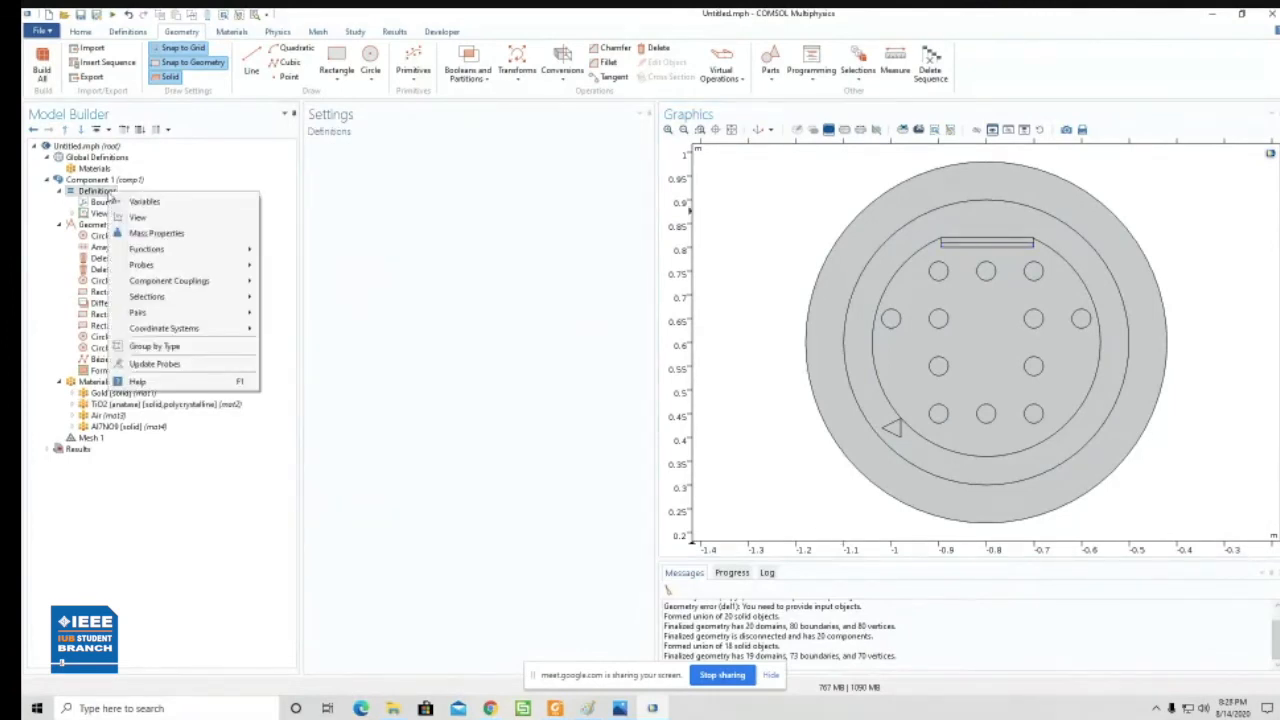
left_click(160, 203)
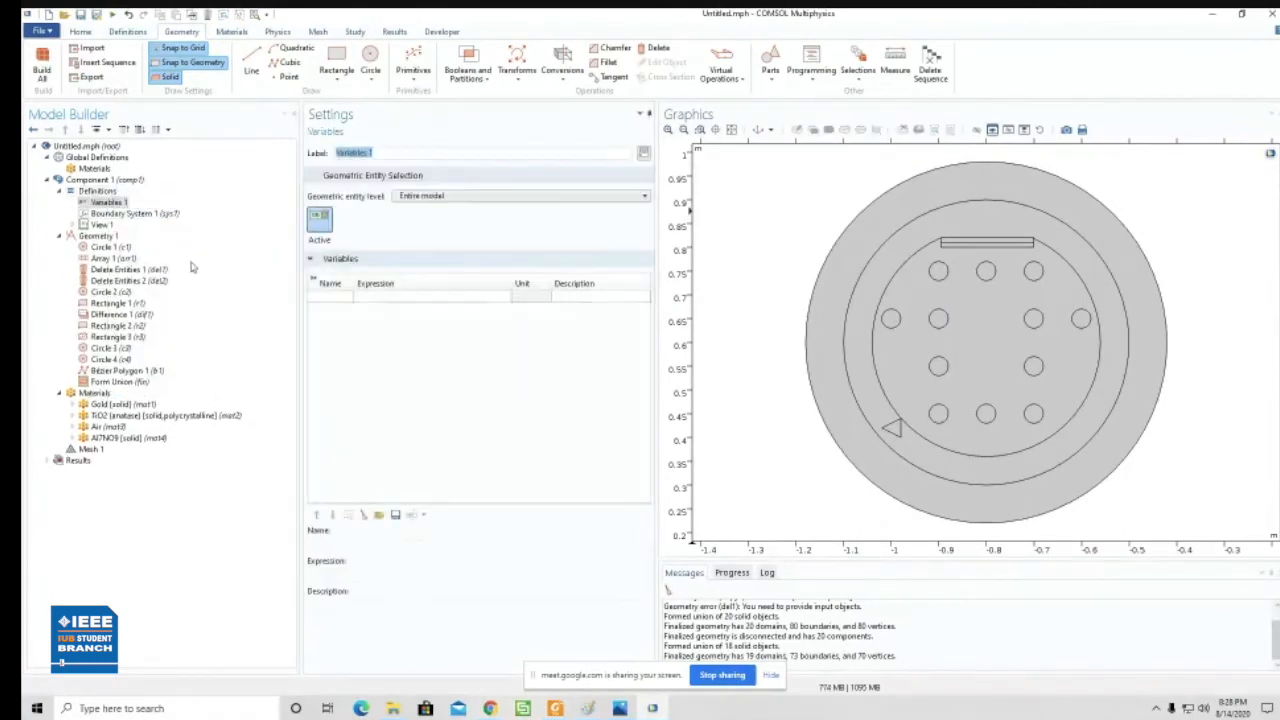
- Start a variable named si in Variables 1, checking the paper's Sellmeier equation for its expression
left_click(343, 300)
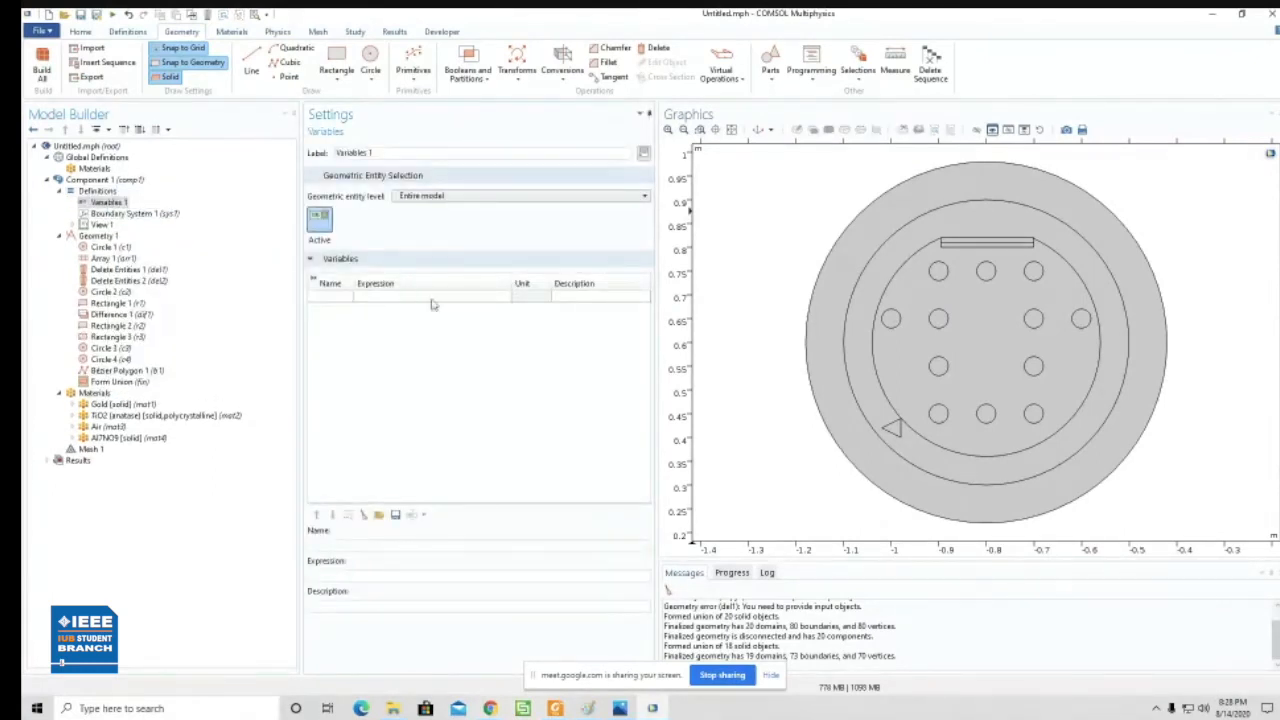
left_click(330, 298)
left_click(336, 549)
left_click(372, 577)
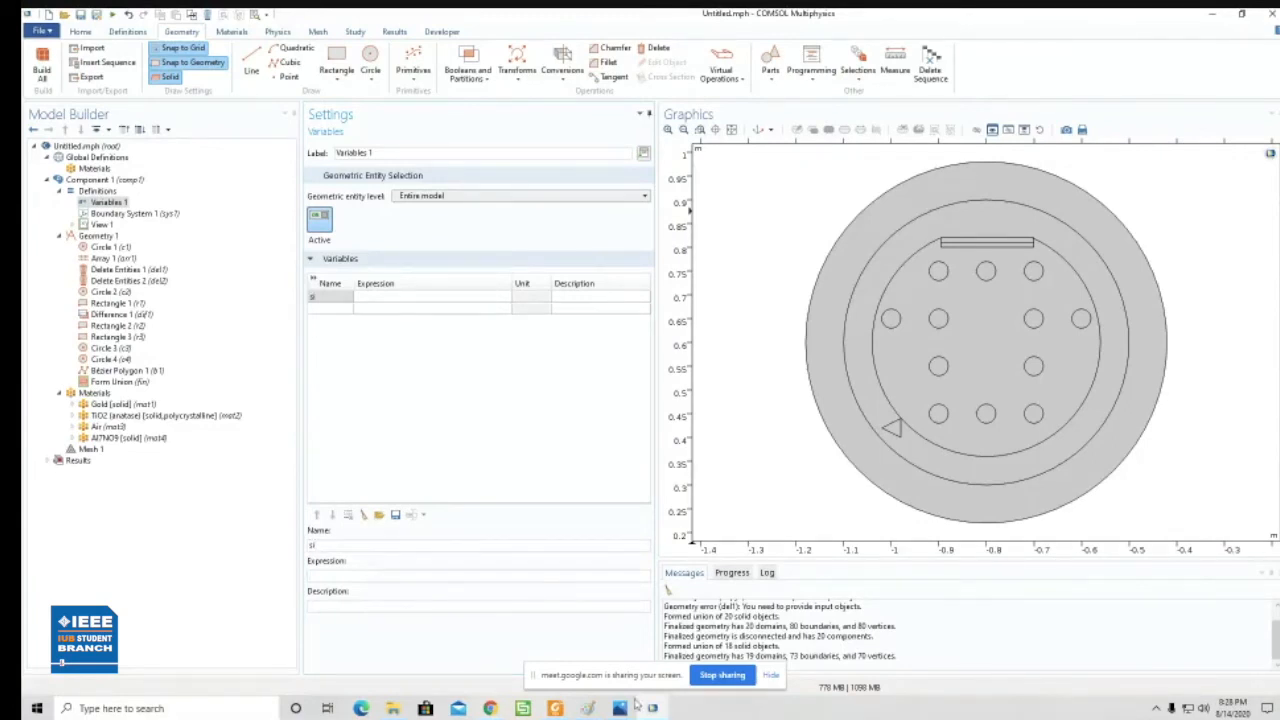
left_click(565, 708)
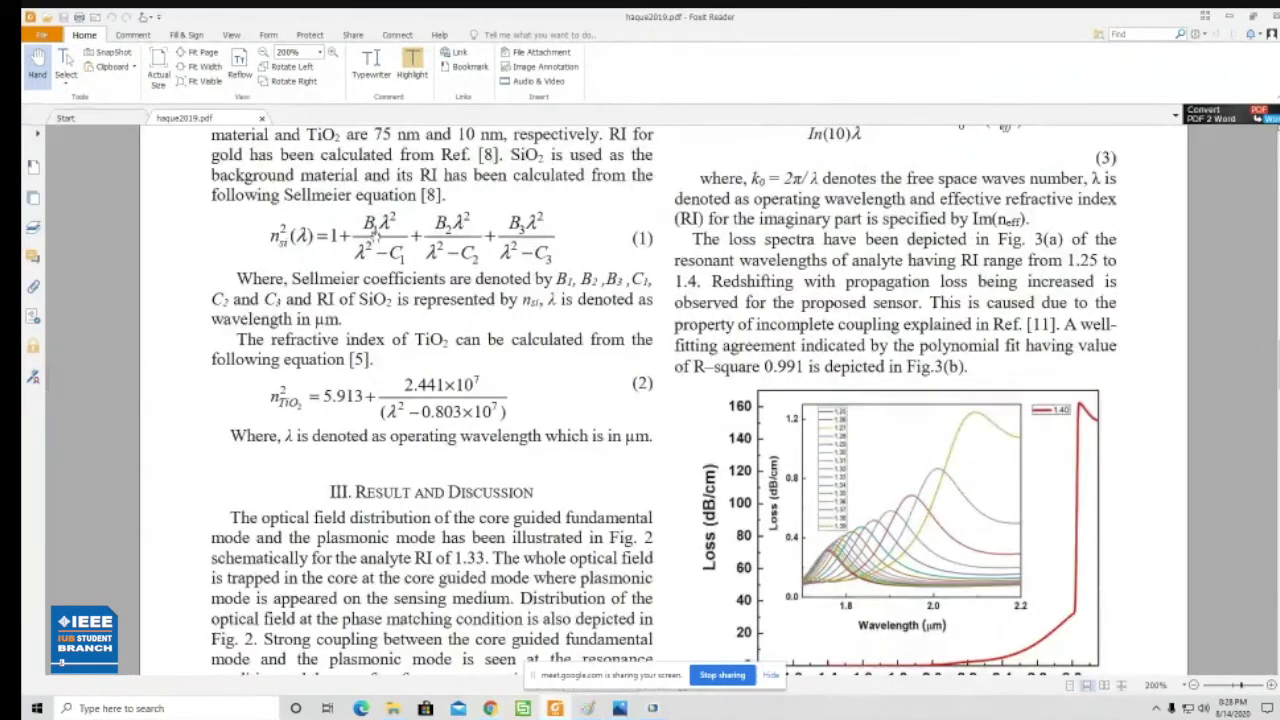
left_click(1222, 18)
left_click(393, 298)
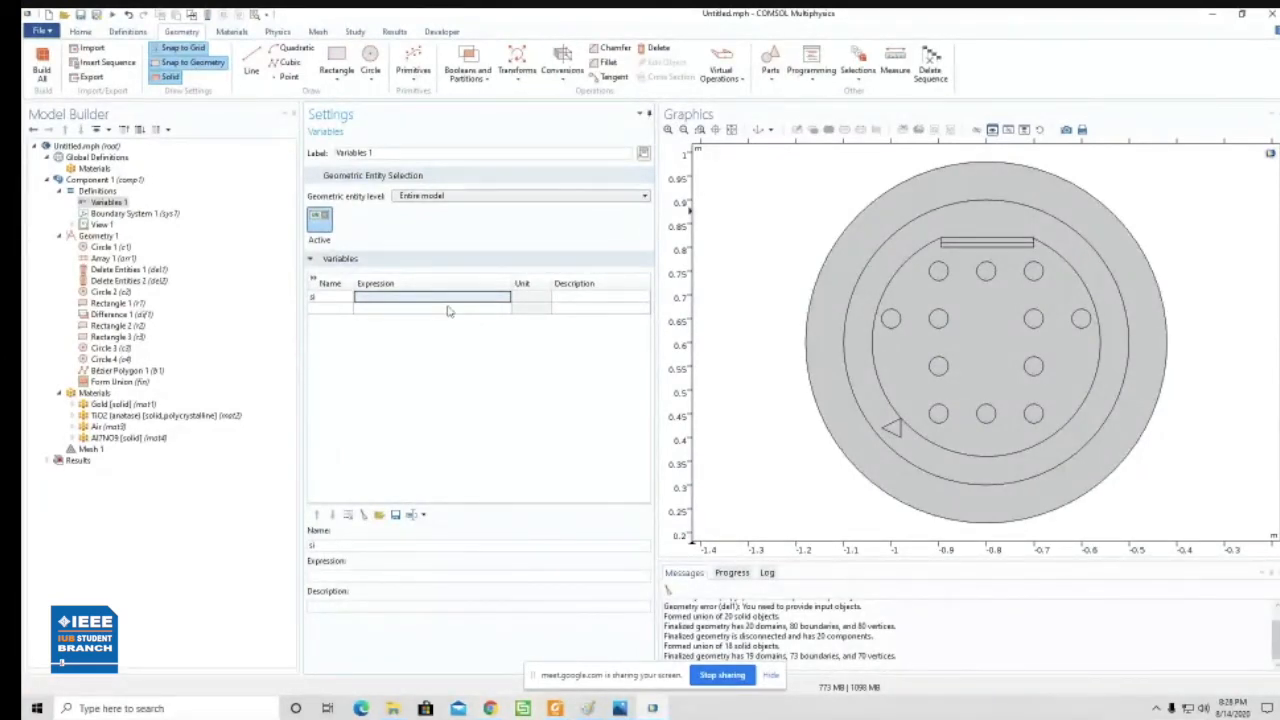
- Add a Parameters node to the global definitions and define parameter B1 with the expression 0.09
left_click(110, 161)
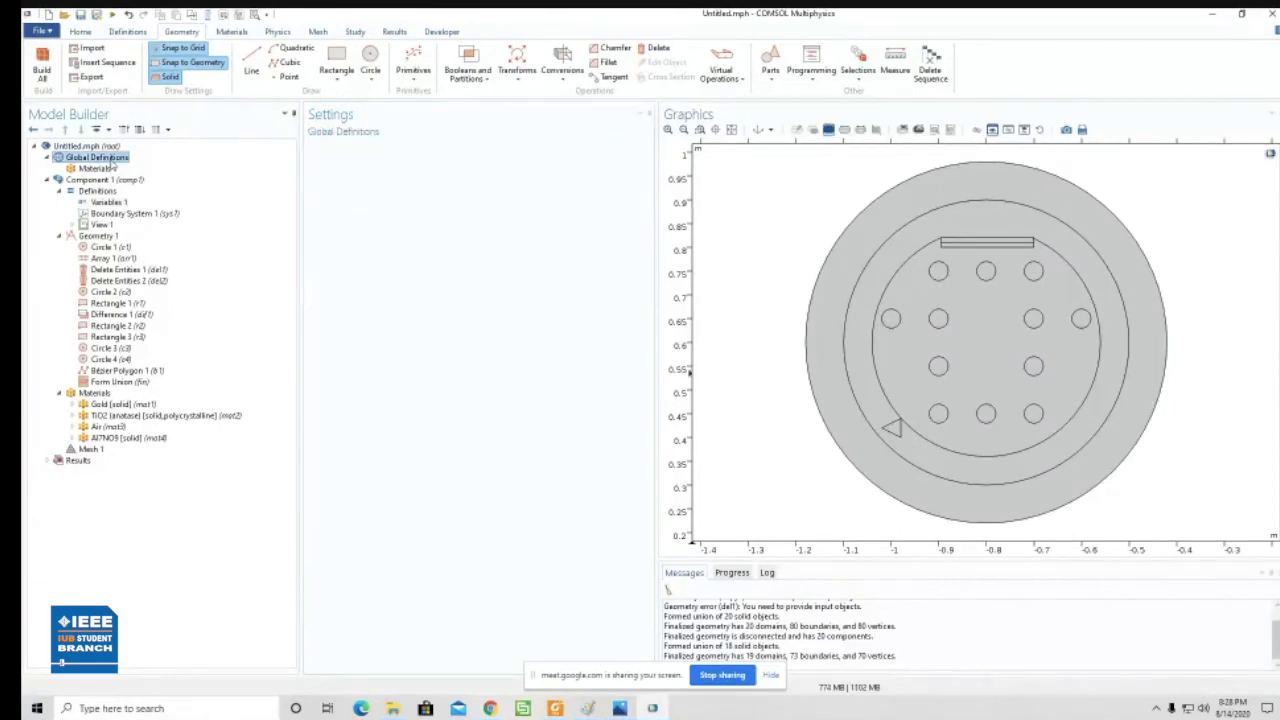
right_click(112, 164)
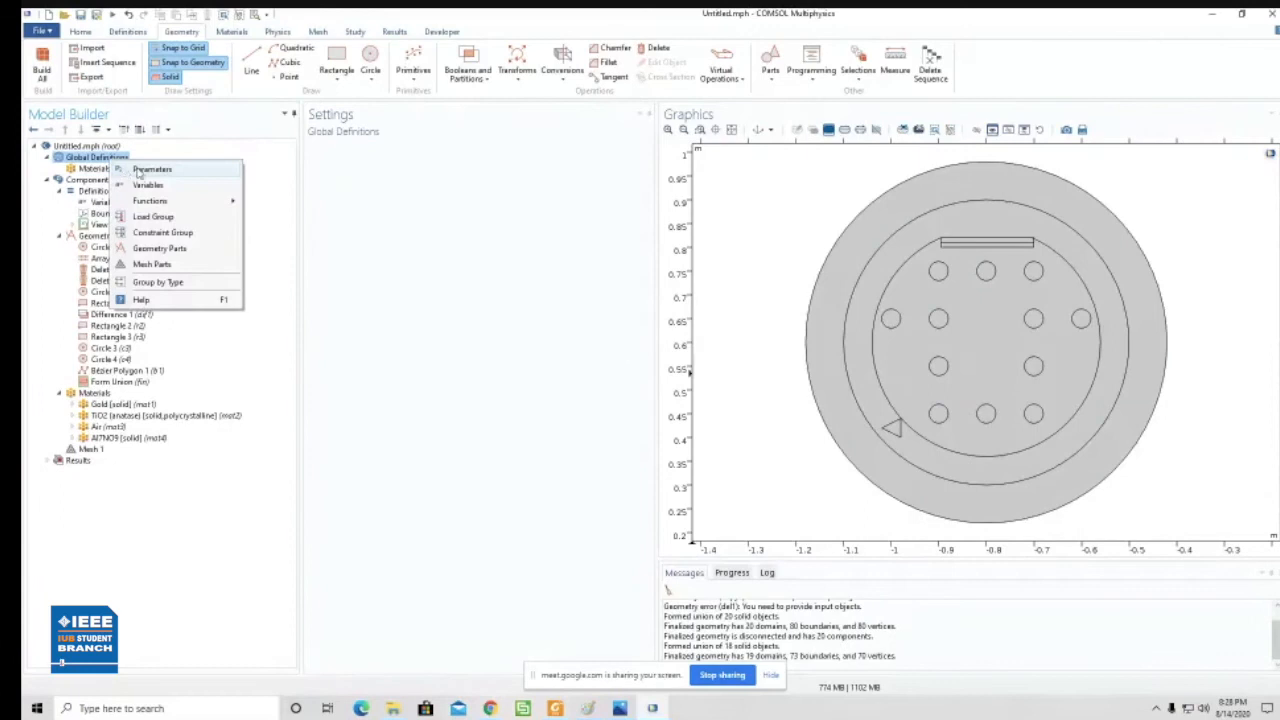
left_click(150, 171)
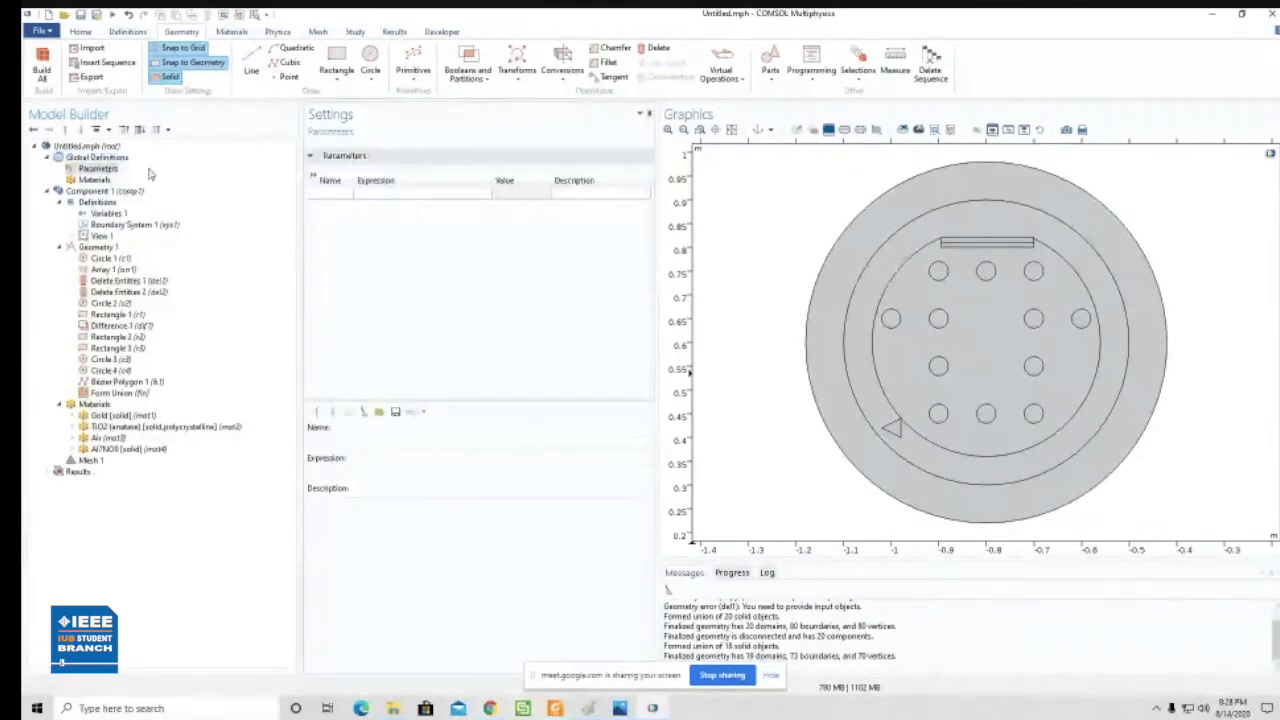
left_click(334, 194)
left_click(348, 444)
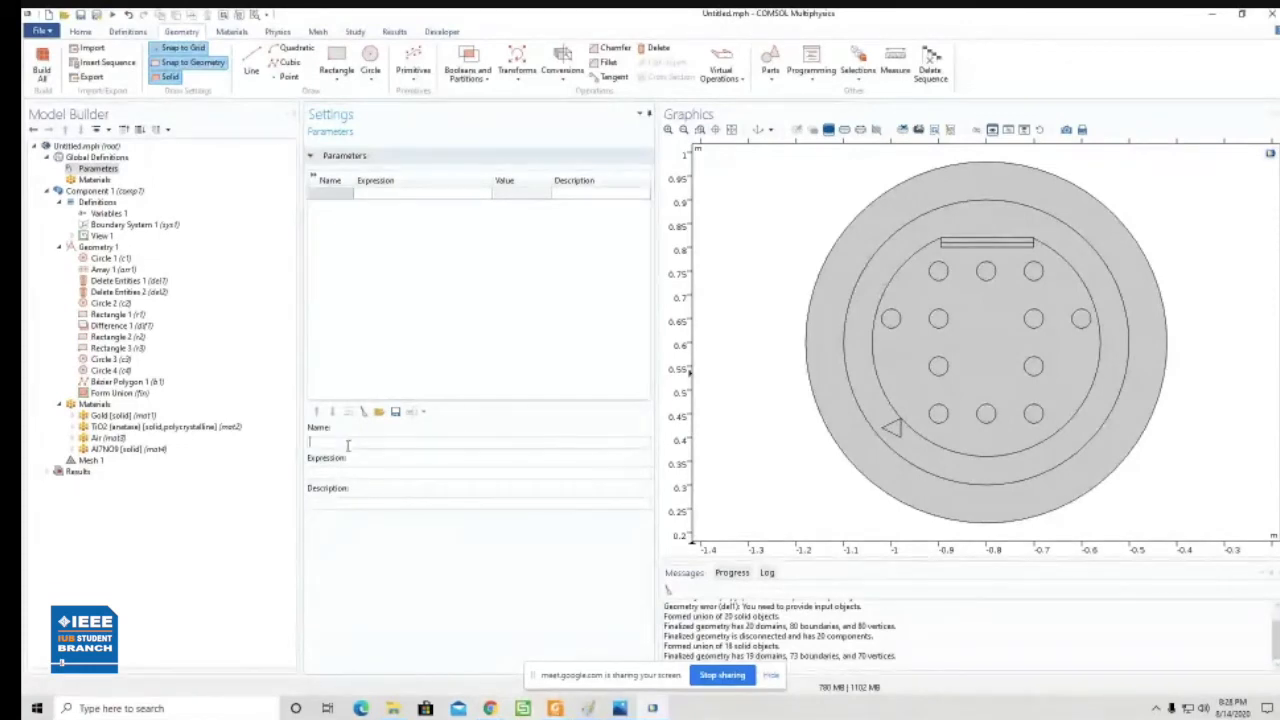
type("B1")
left_click(355, 472)
type("0.09")
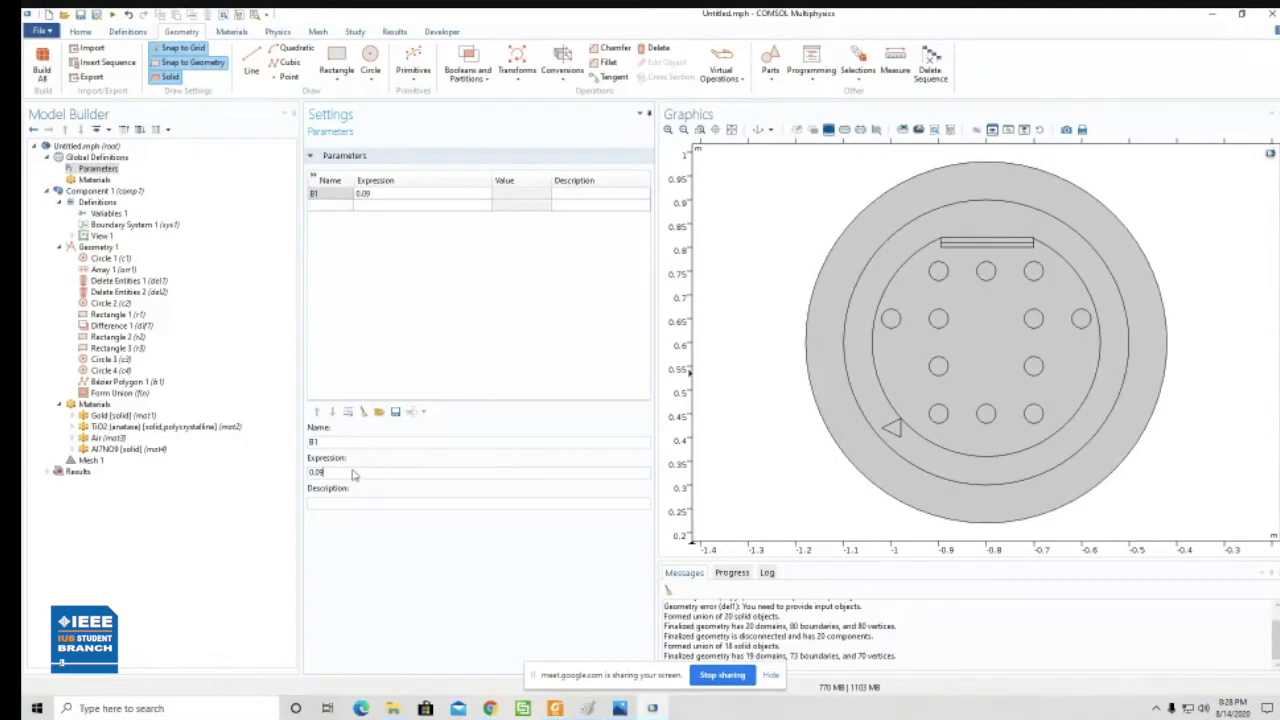
- Look at the Variables 1 table, the Sellmeier equation in haque2019.pdf and COMSOL's global parameter list
left_click(115, 216)
left_click(372, 296)
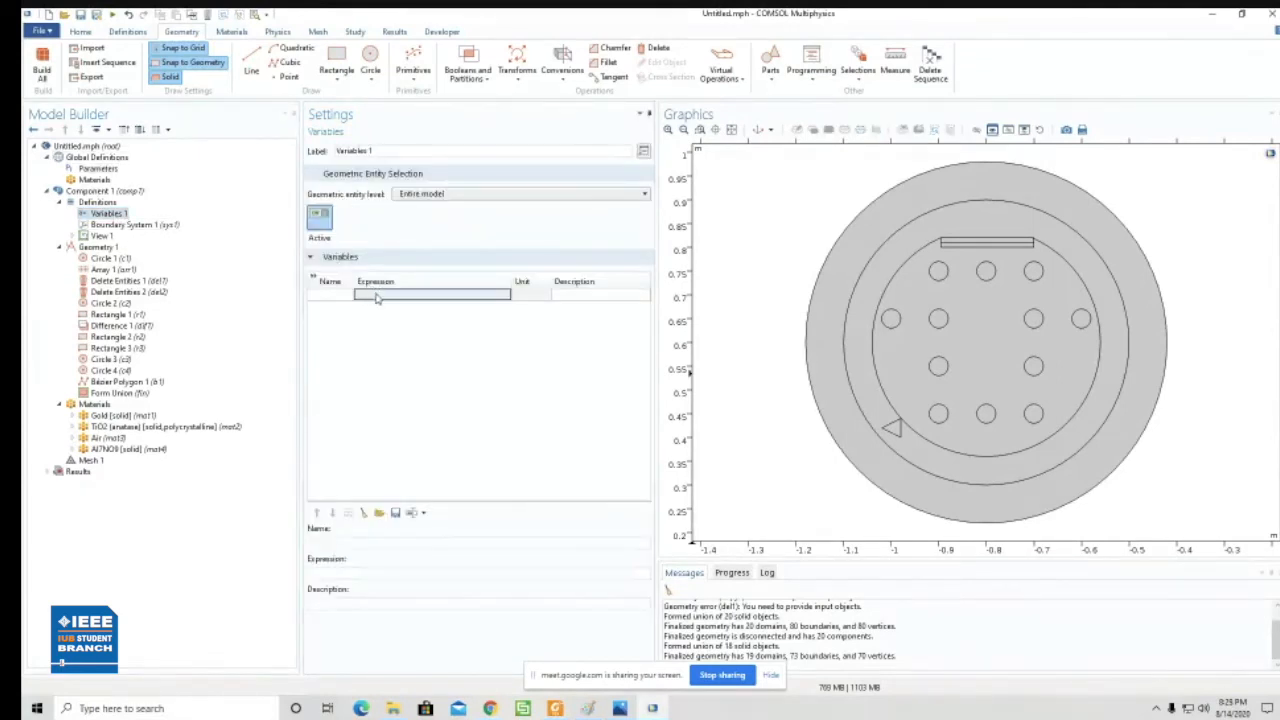
left_click(555, 708)
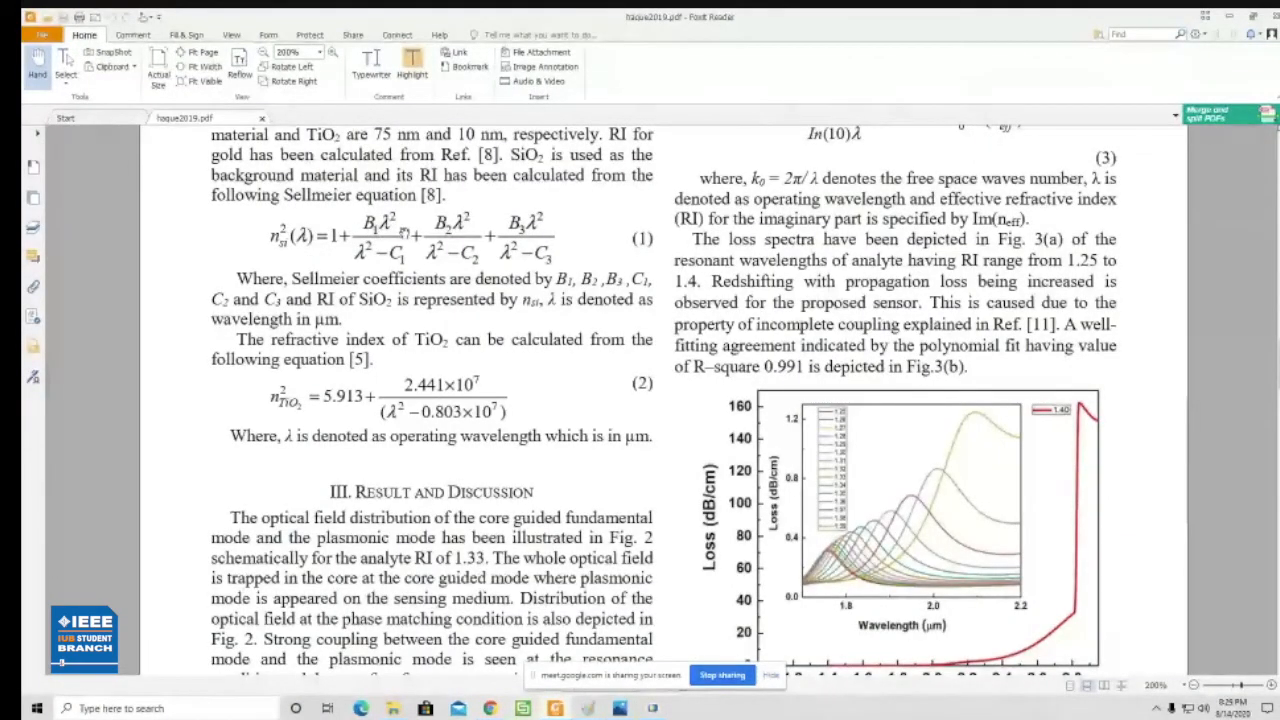
left_click(650, 707)
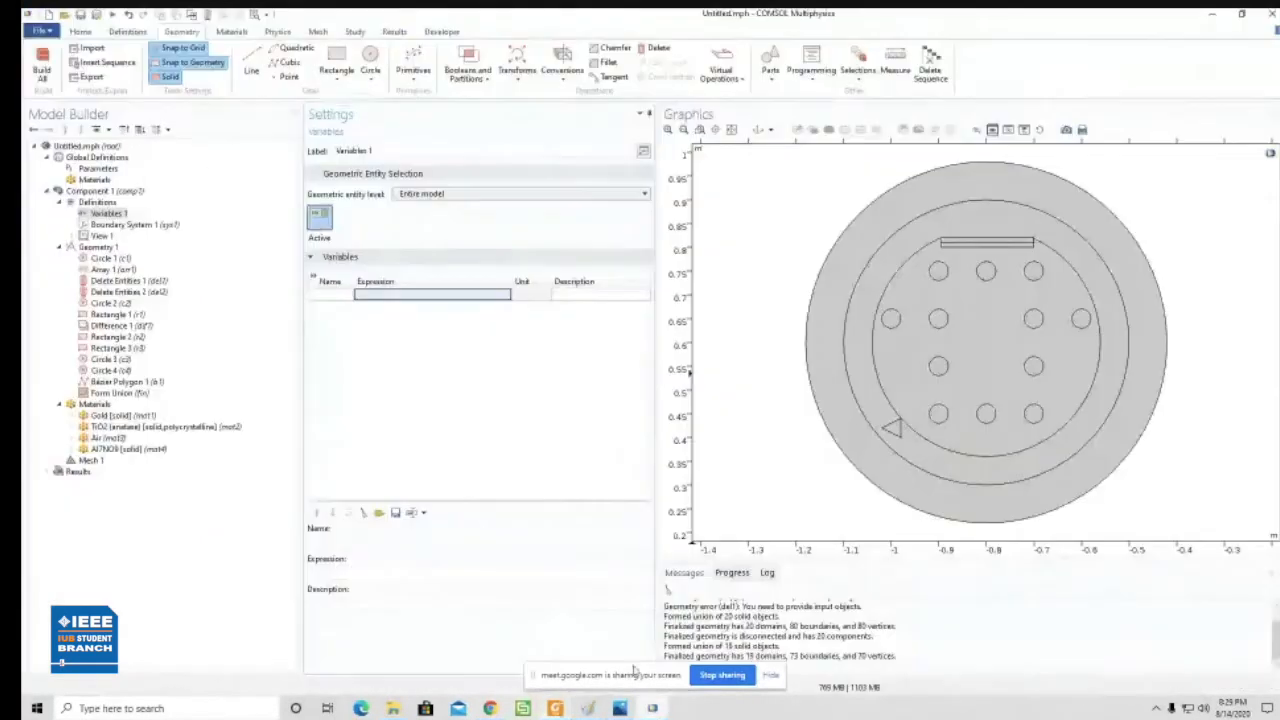
left_click(106, 169)
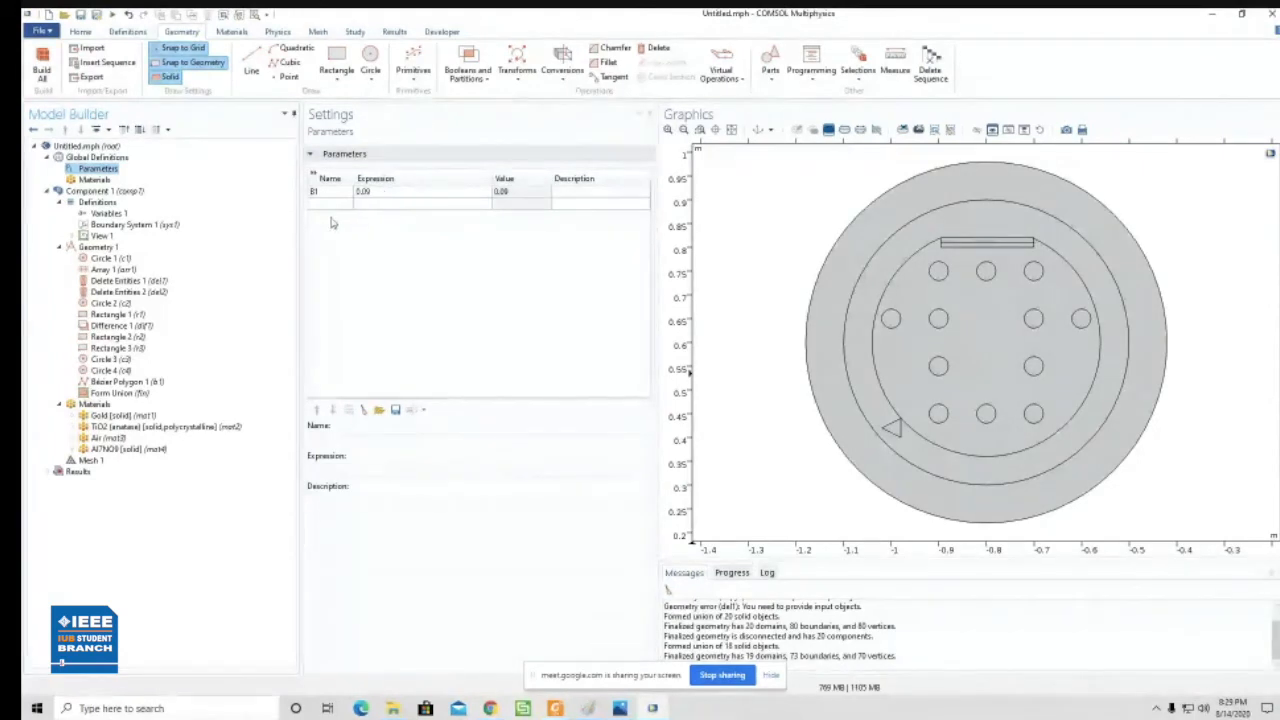
- Examine the property groups of the Gold and TiO2 materials, including the piecewise functions in TiO2's Basic group
left_click(111, 417)
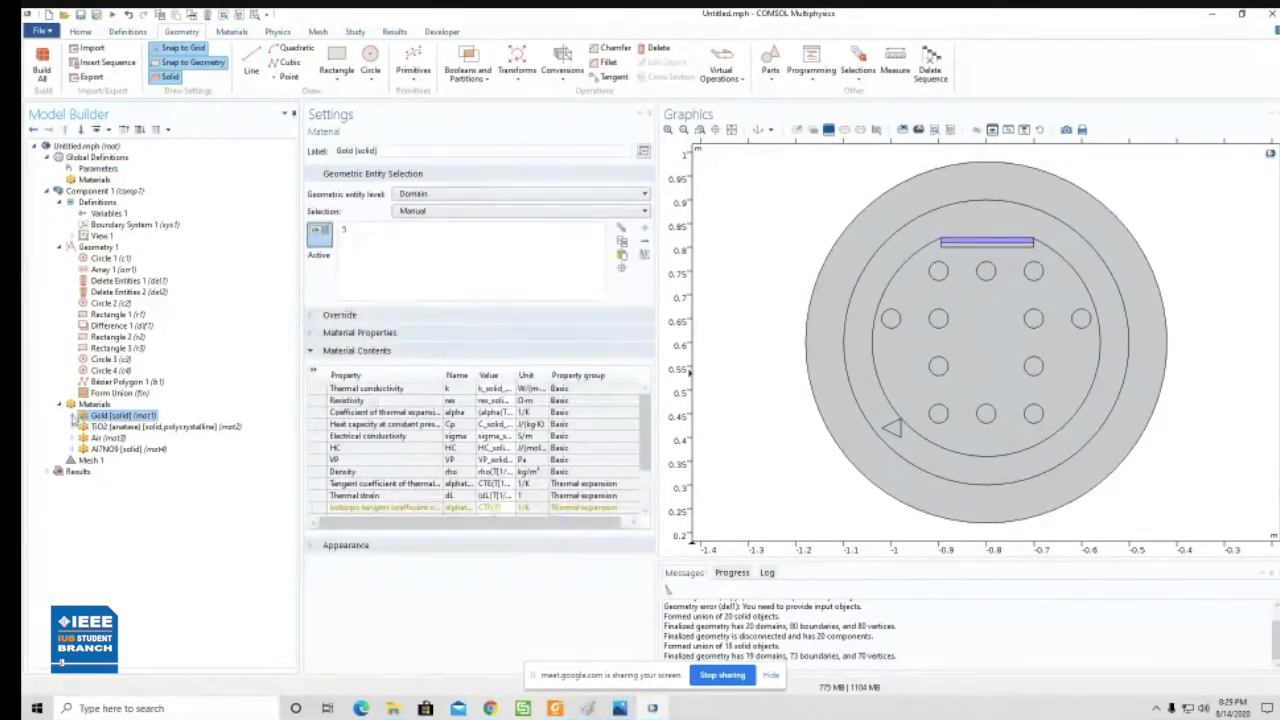
left_click(76, 416)
left_click(86, 427)
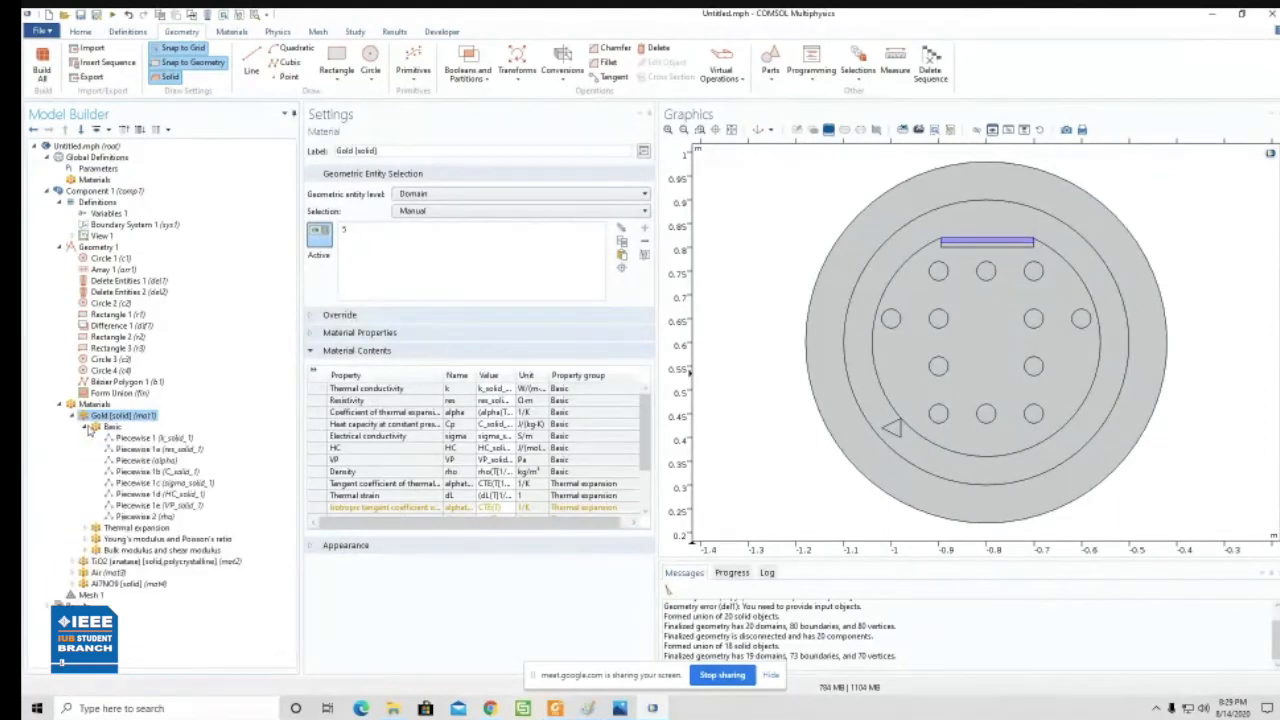
left_click(86, 427)
left_click(73, 472)
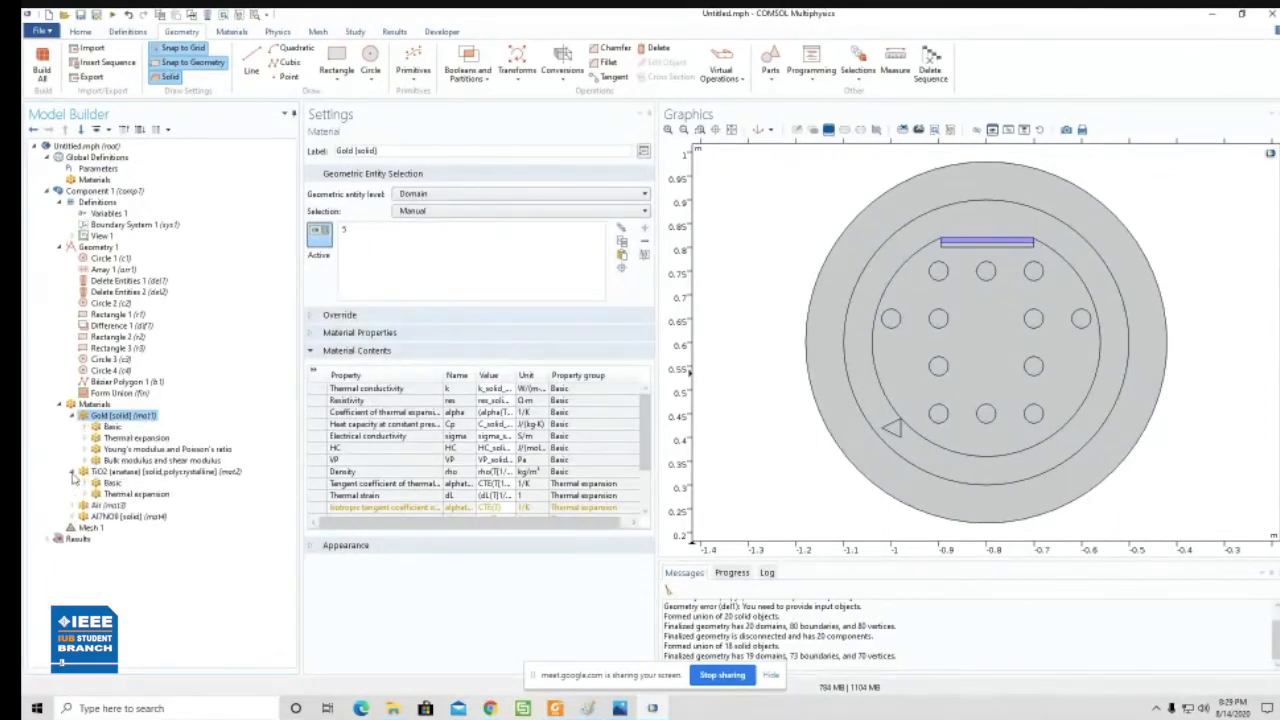
left_click(85, 483)
left_click(150, 505)
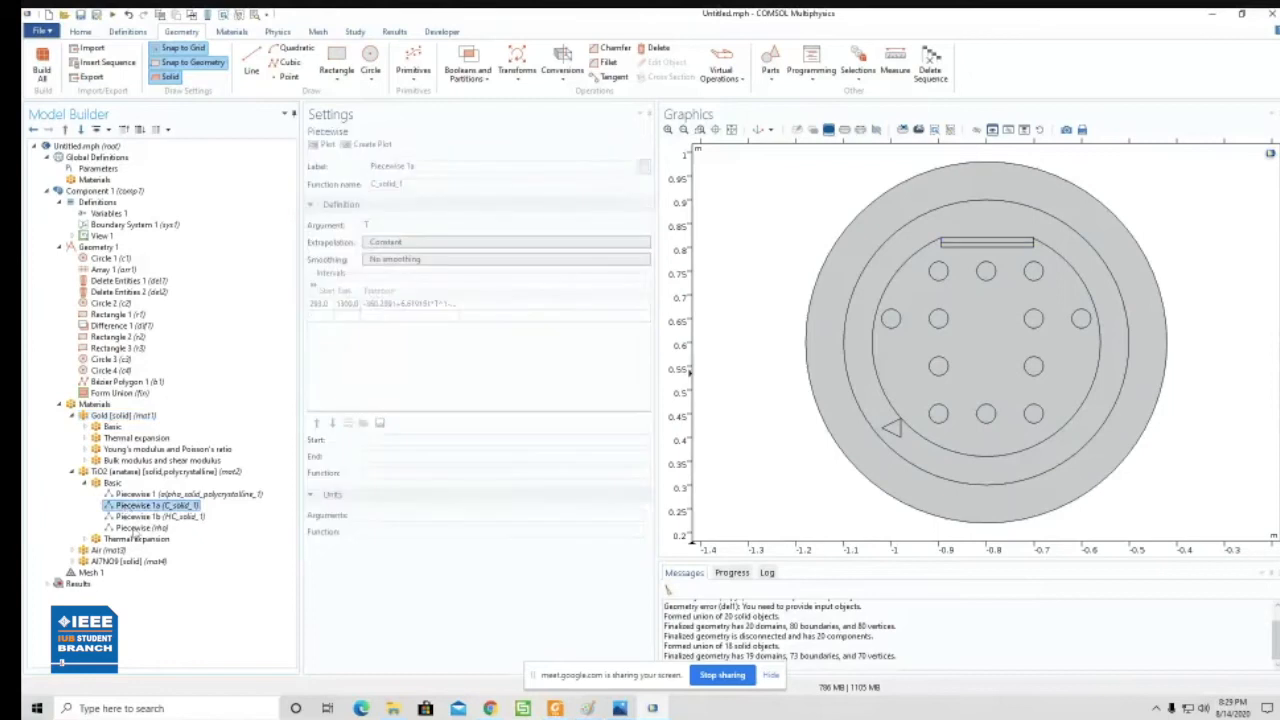
left_click(148, 495)
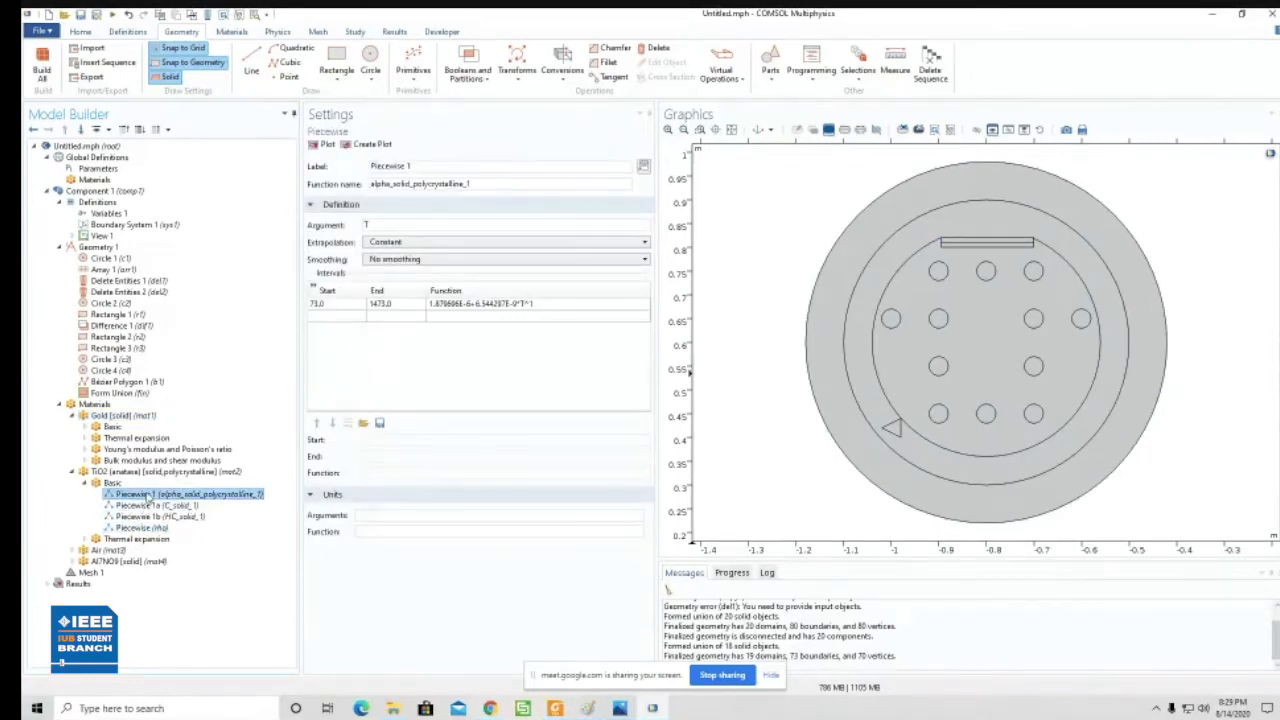
left_click(85, 483)
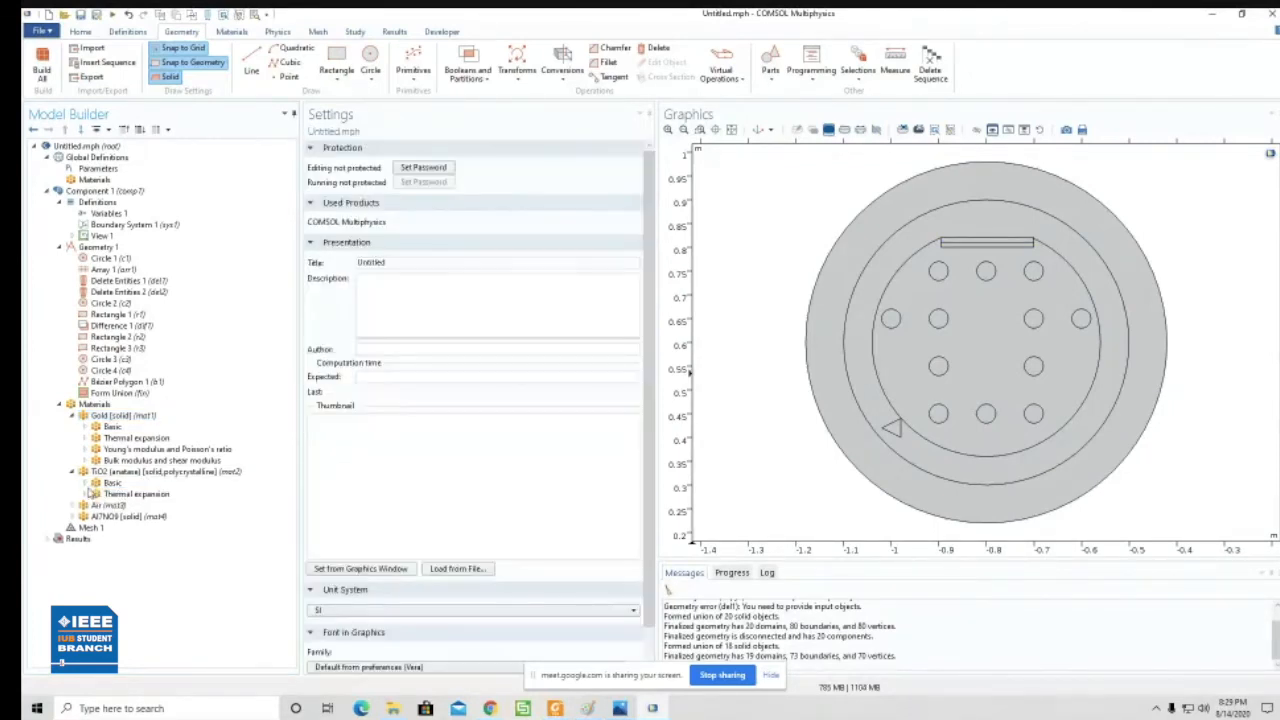
- Examine Air's Basic property group and open its relative permeability expression
left_click(72, 505)
left_click(110, 516)
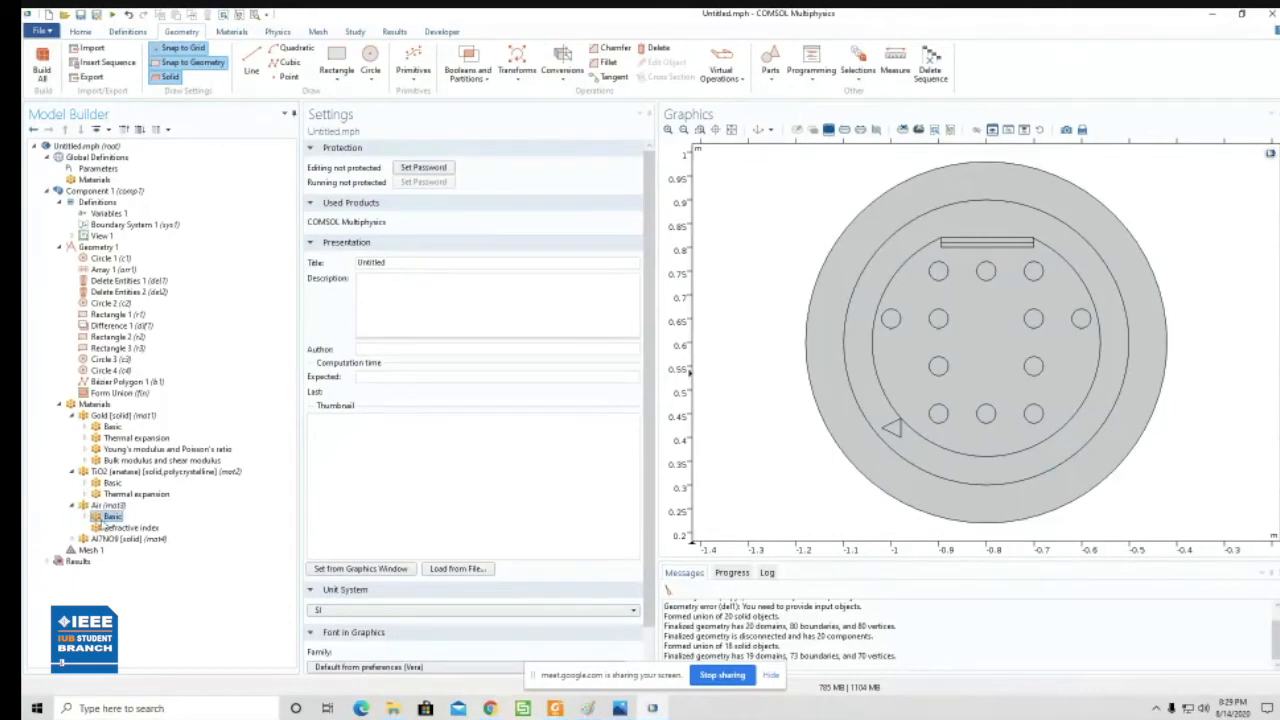
left_click(467, 388)
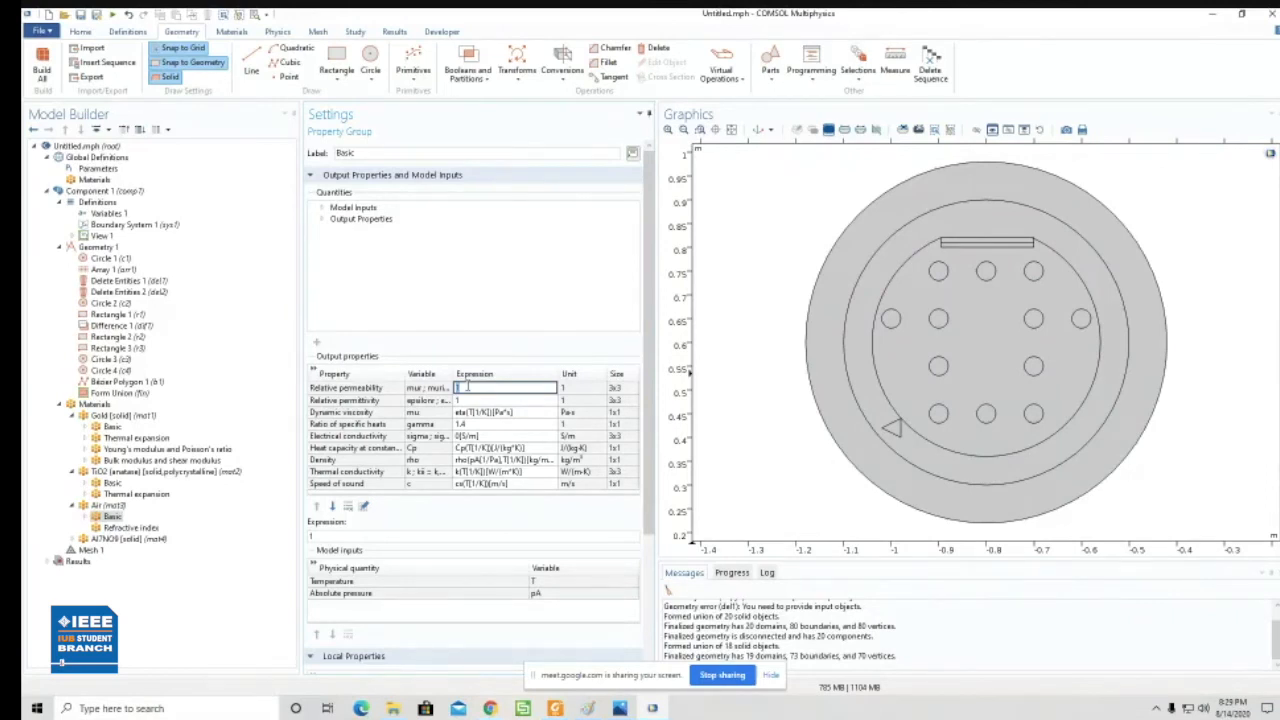
- Examine the Variables 1 table and the interval functions of Piecewise 1 (k_solid_1) in Gold's Basic property group
left_click(140, 215)
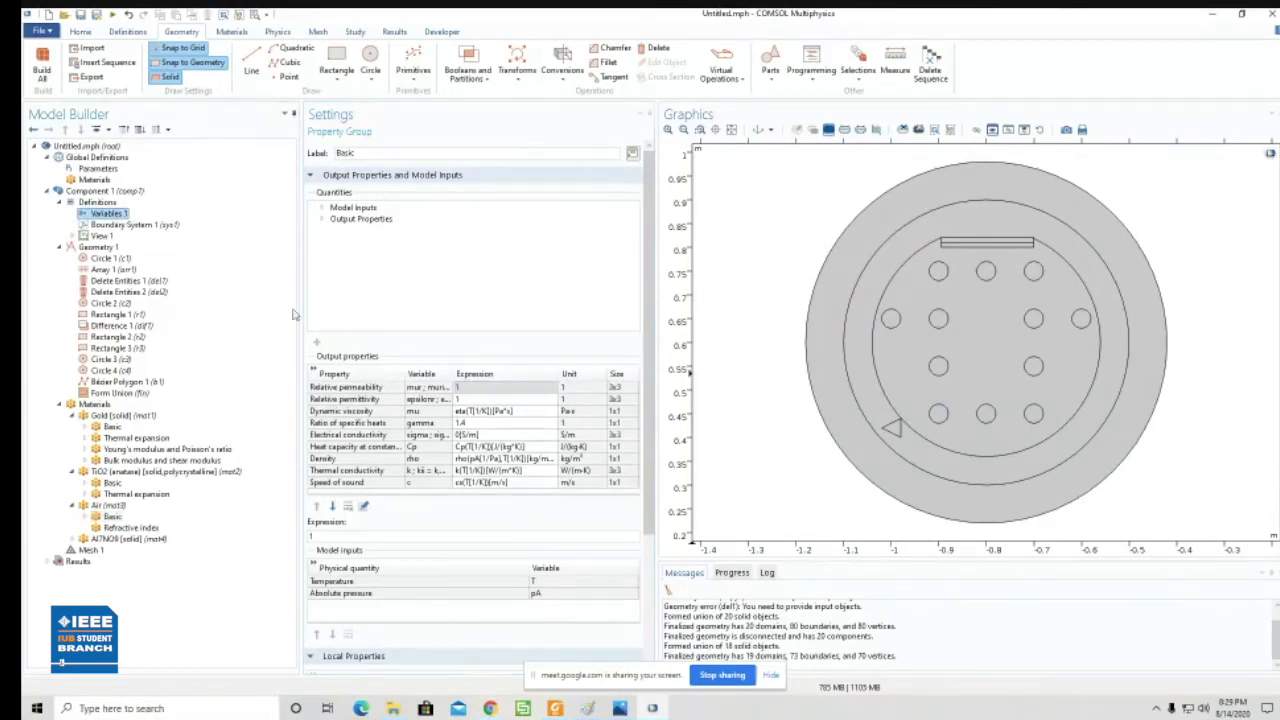
left_click(338, 296)
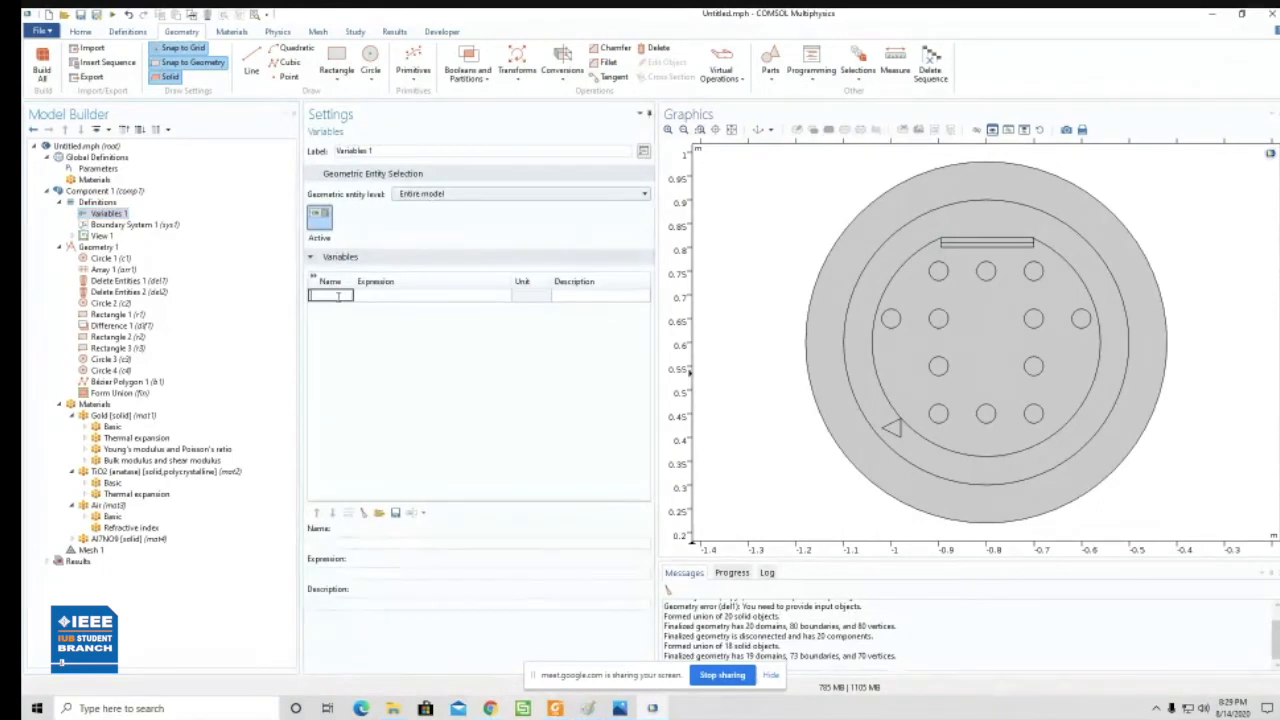
left_click(113, 428)
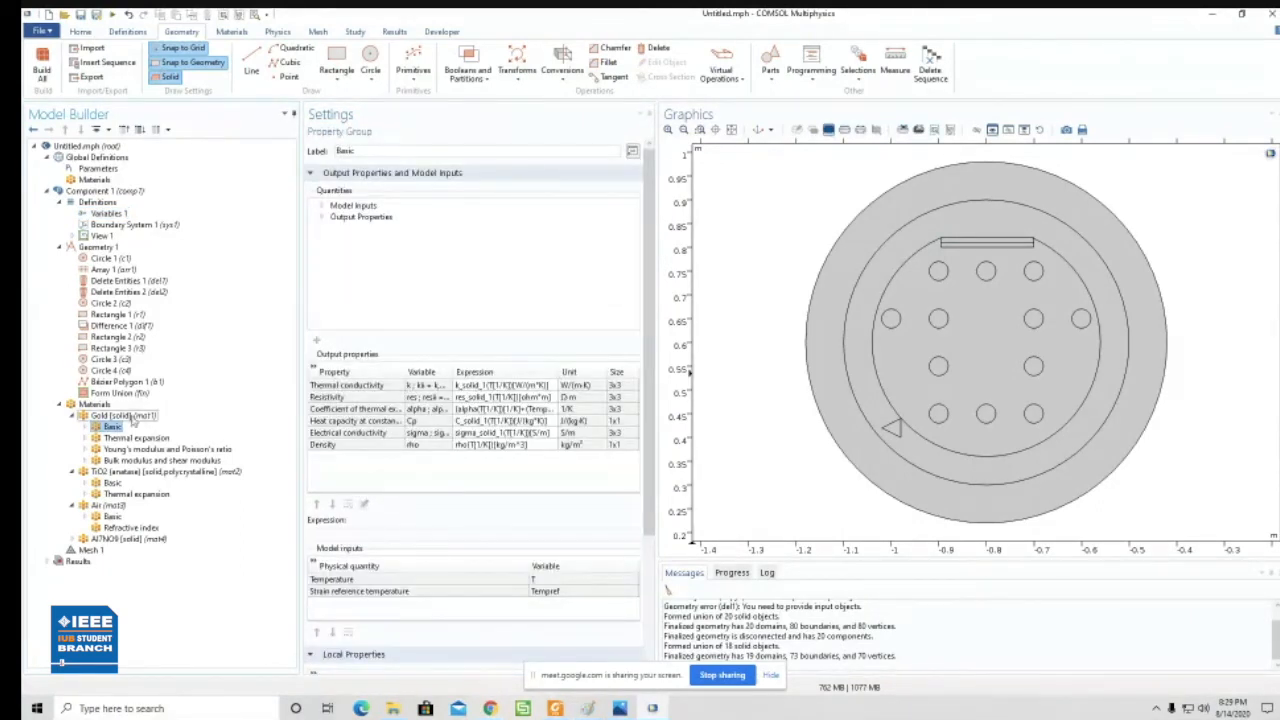
left_click(86, 427)
left_click(122, 440)
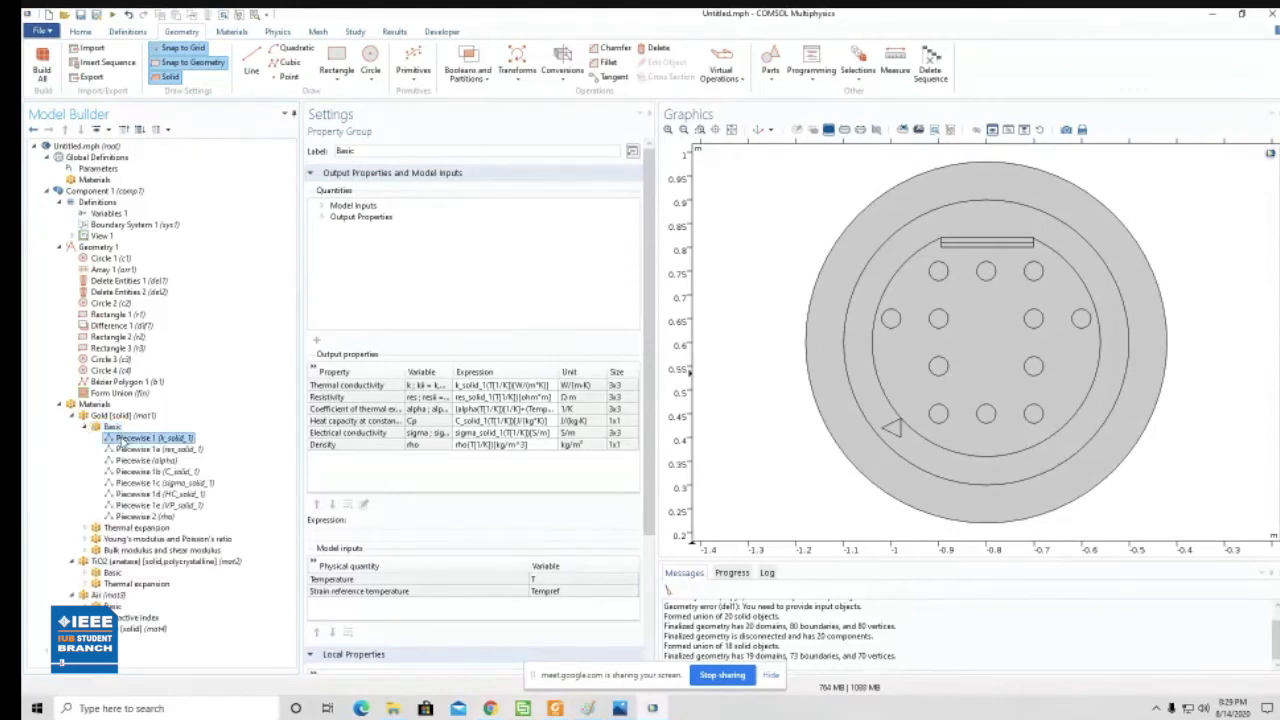
left_click(460, 304)
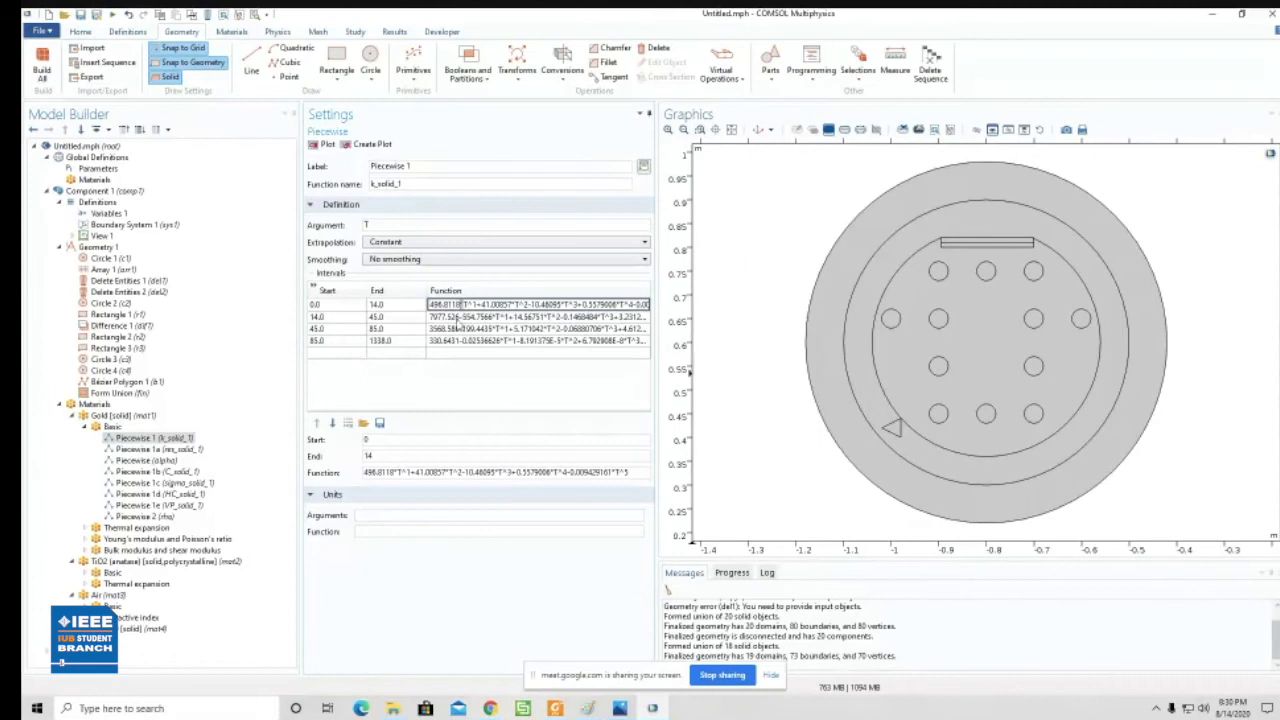
left_click(468, 340)
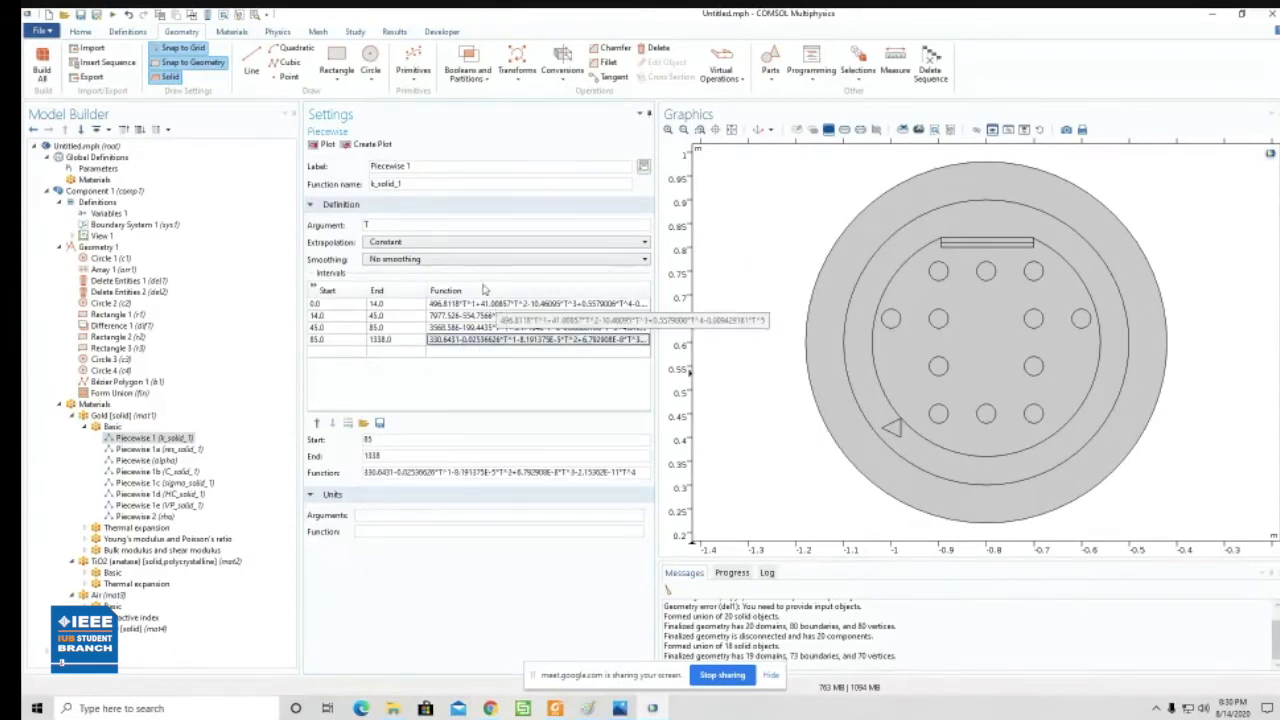
left_click(59, 250)
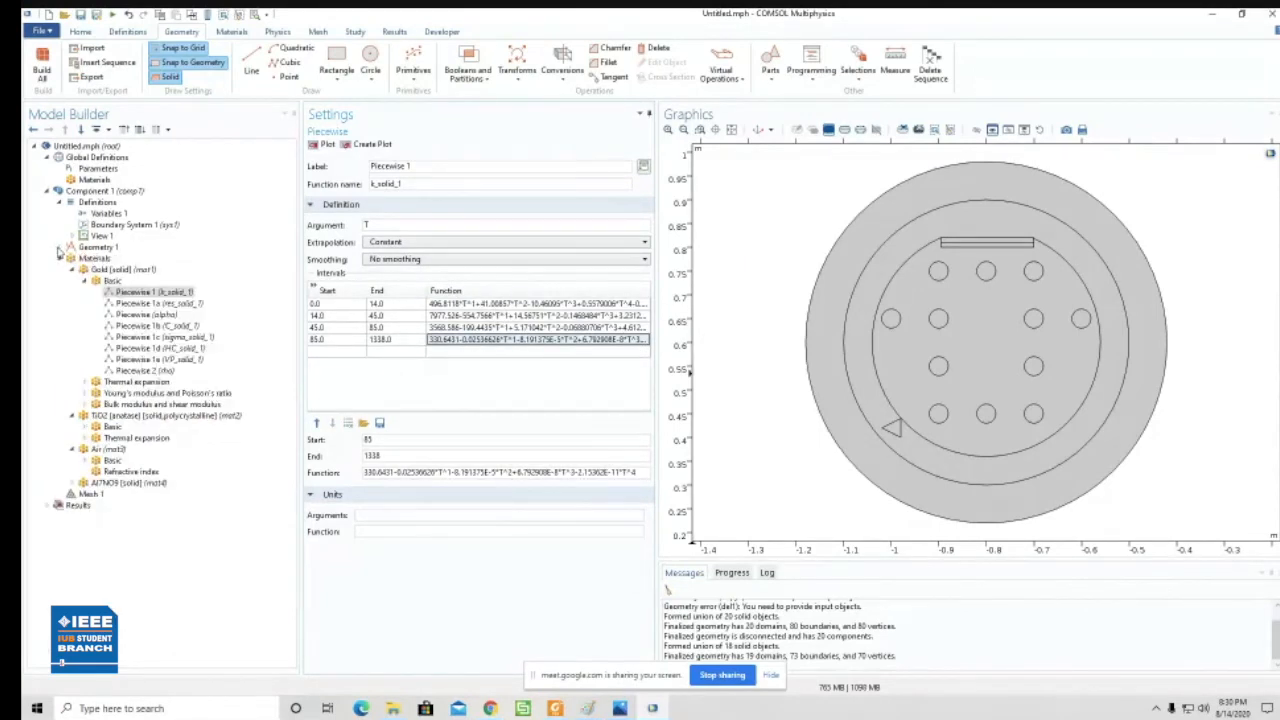
left_click(84, 282)
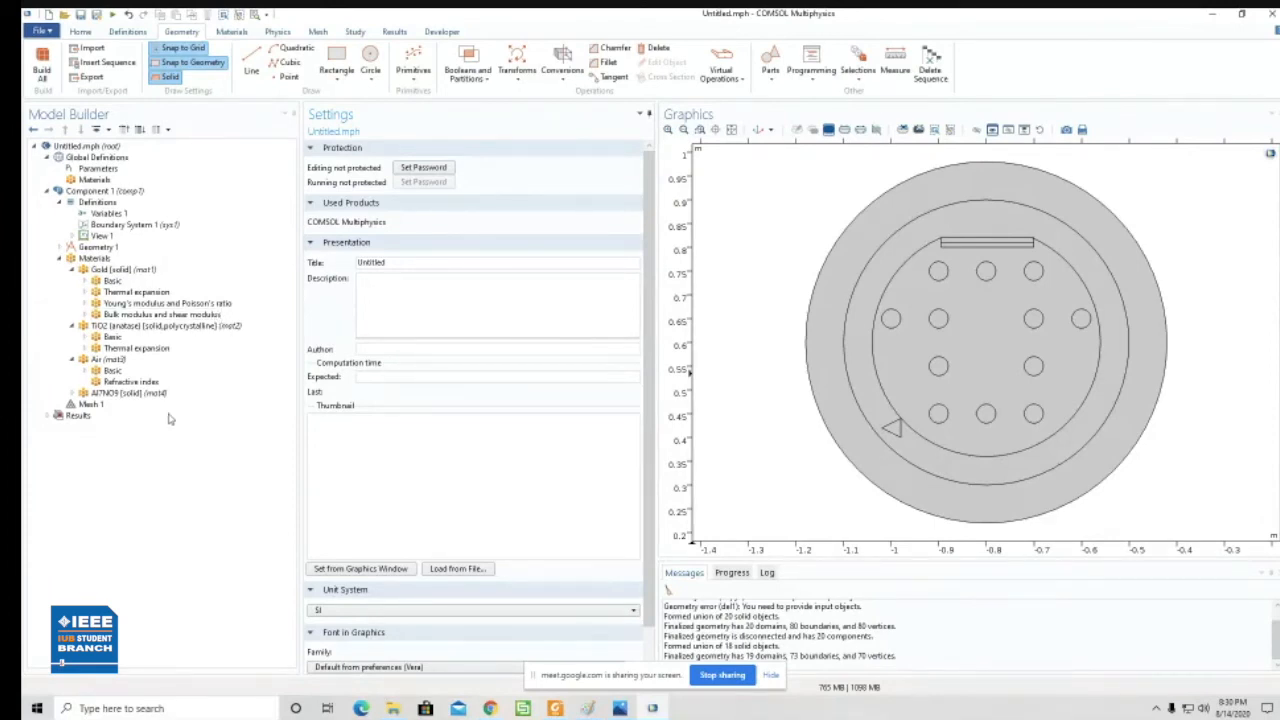
- Examine the real and imaginary expressions in Air's Refractive index group and the refractive index equations in haque2019.pdf
left_click(113, 386)
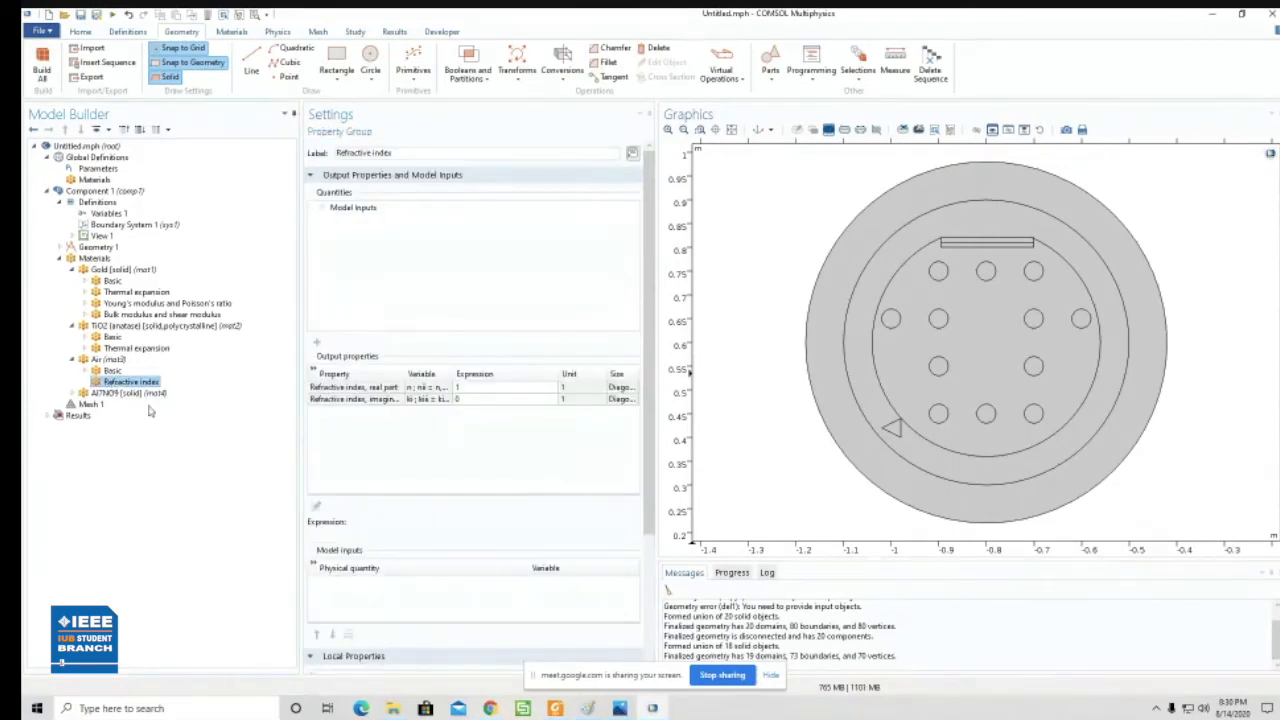
left_click(72, 270)
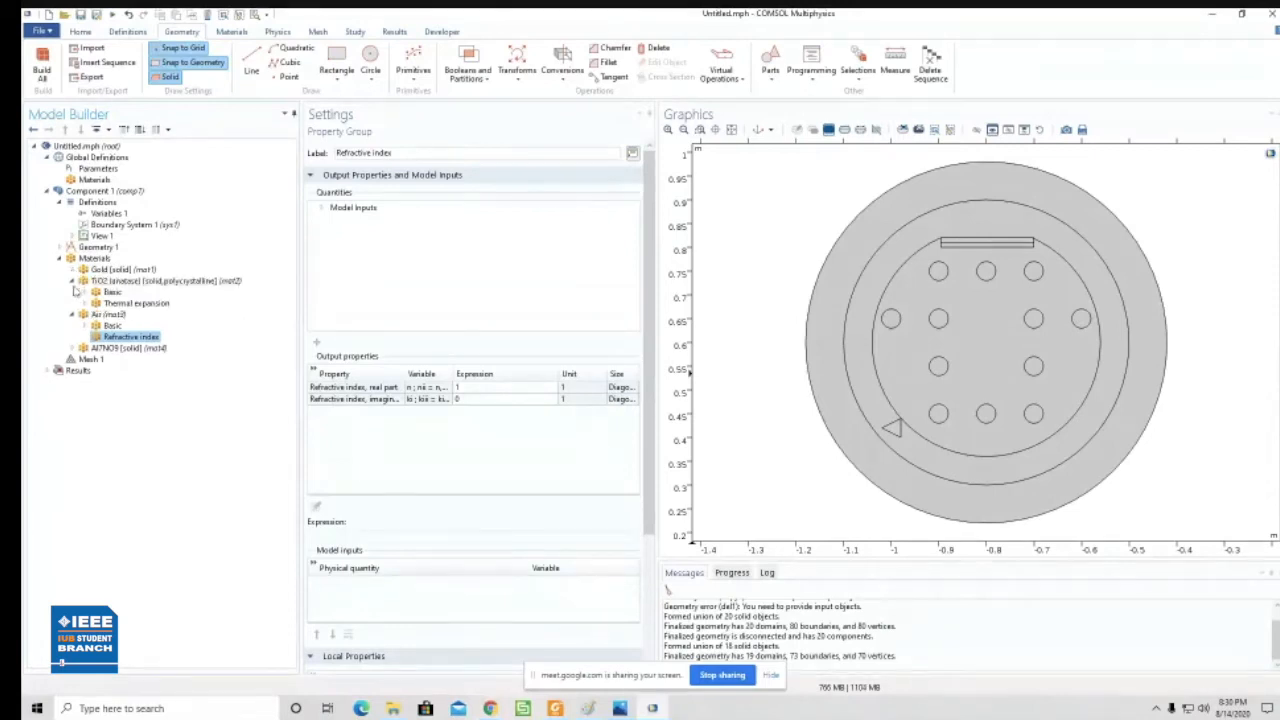
left_click(72, 281)
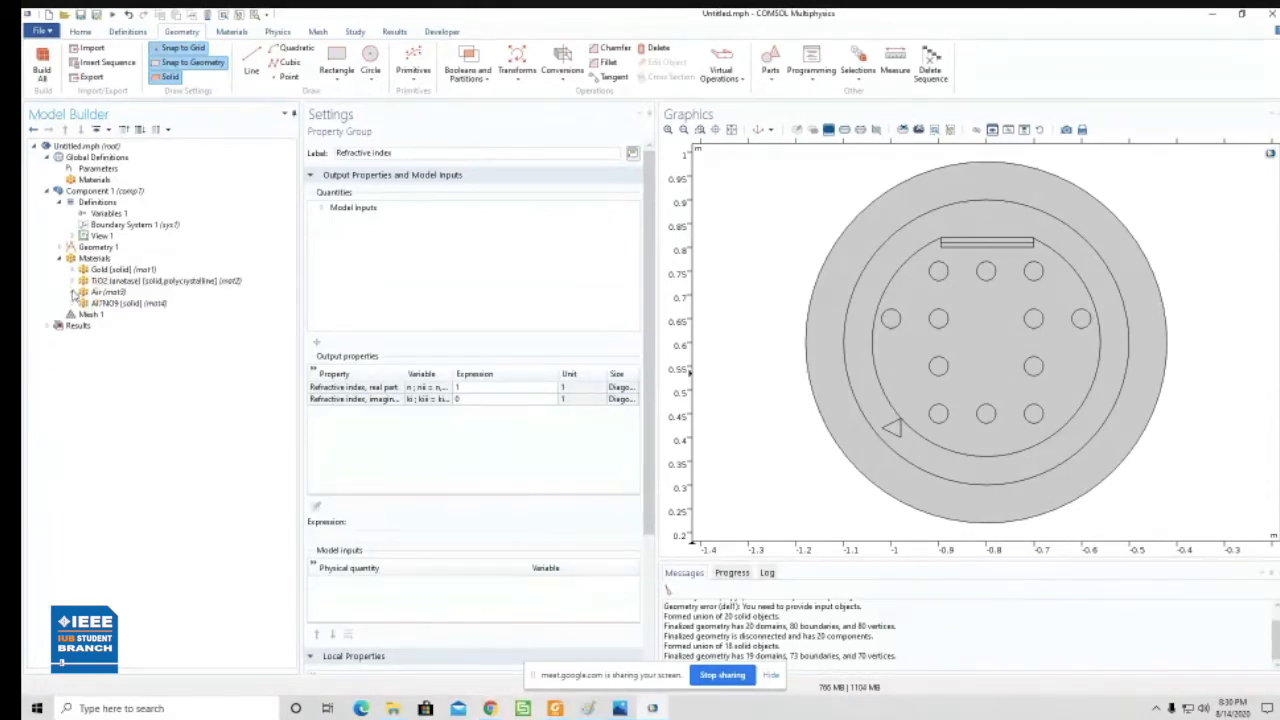
left_click(72, 292)
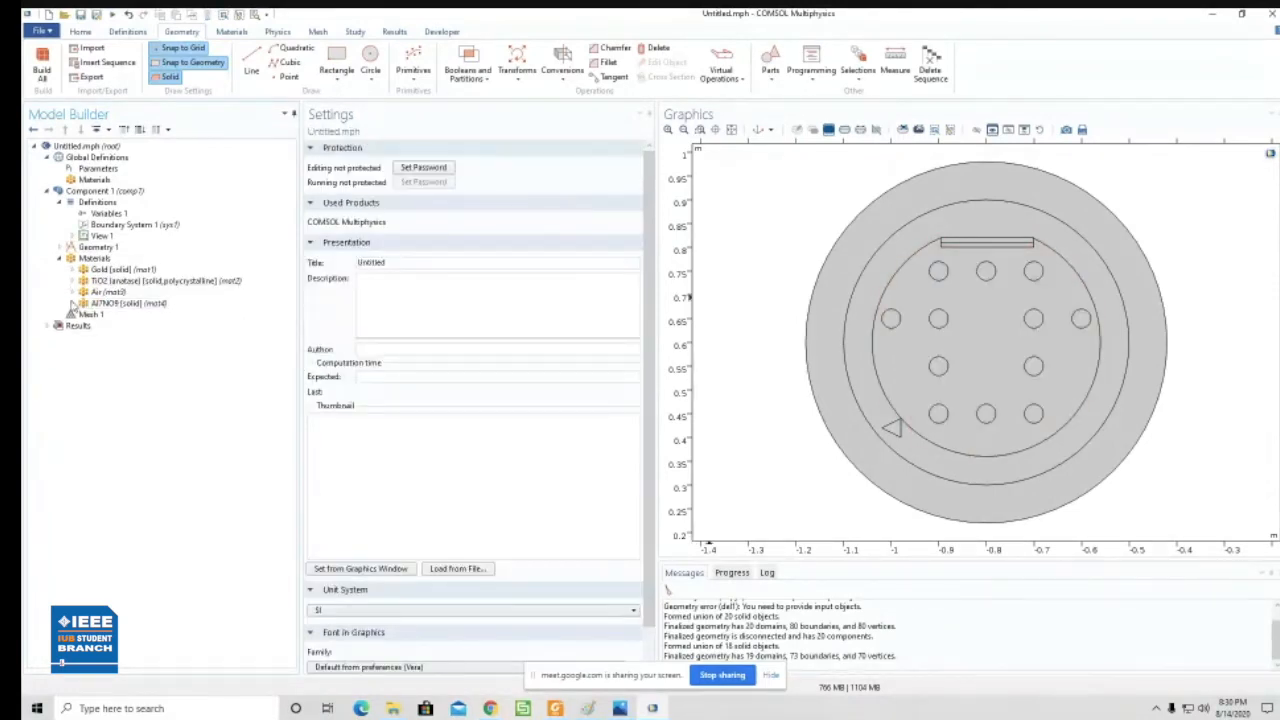
left_click(72, 292)
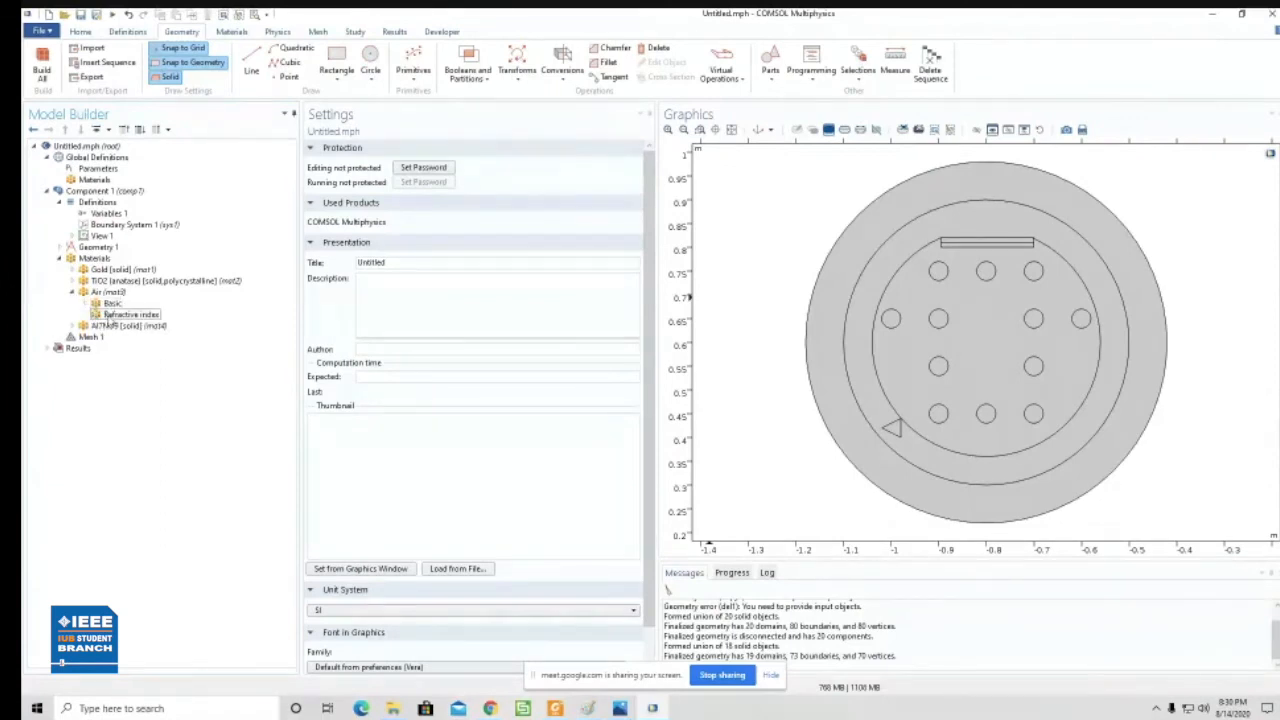
left_click(110, 315)
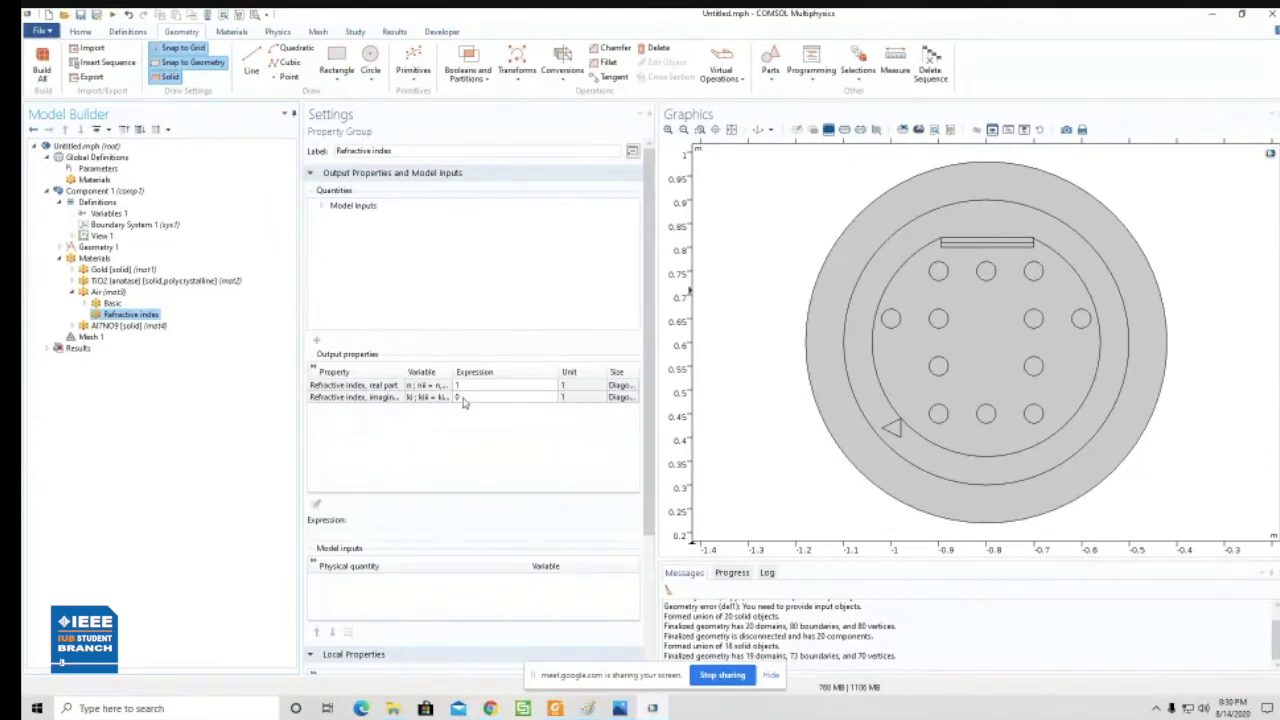
left_click(556, 708)
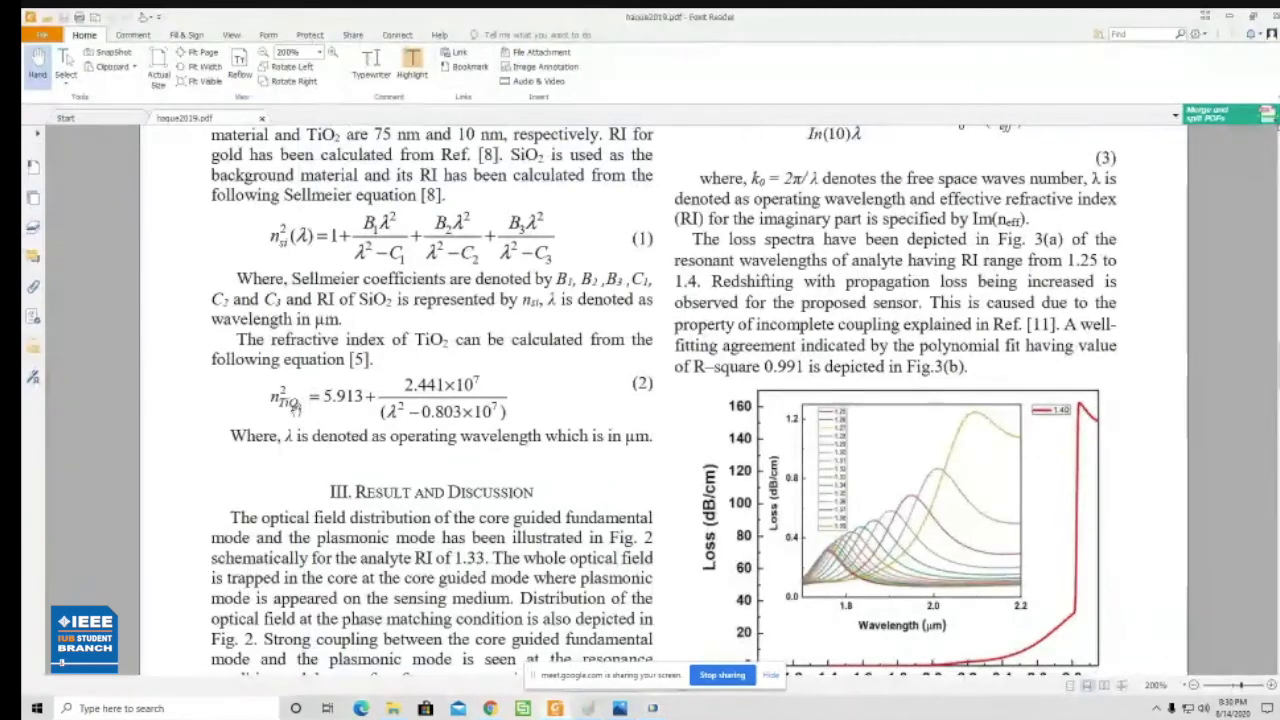
left_click(648, 708)
left_click(480, 386)
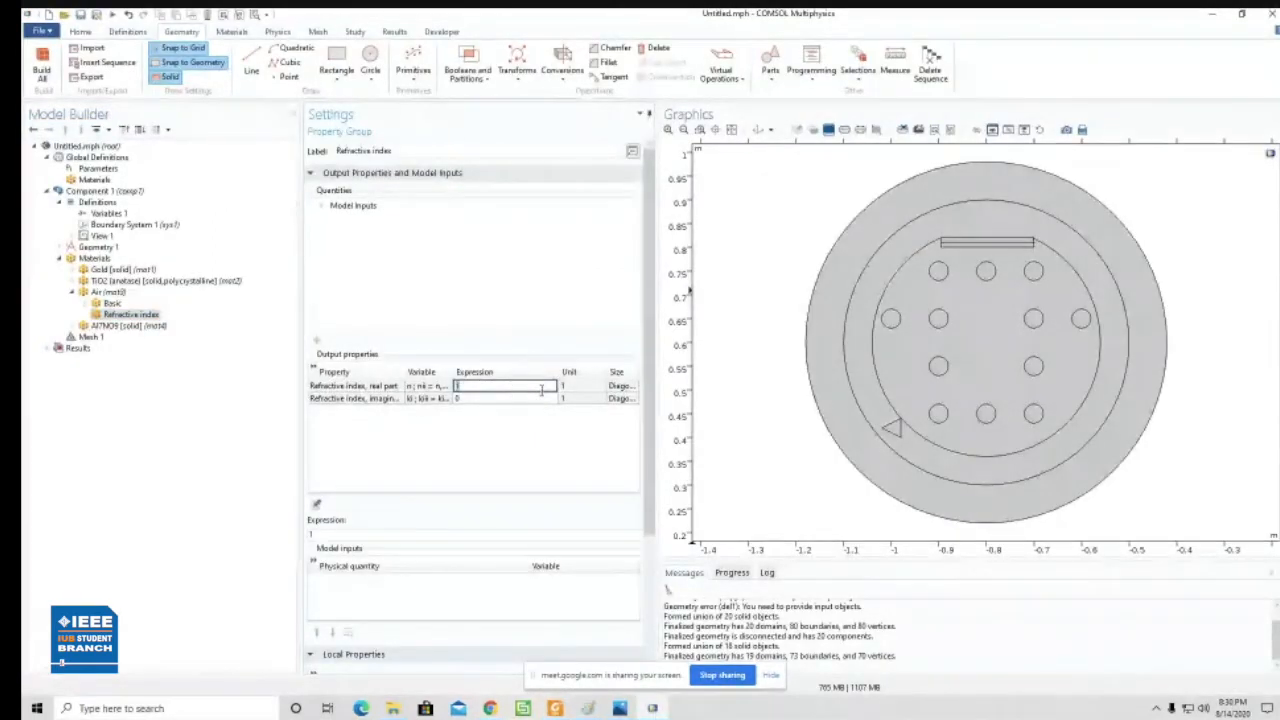
left_click(470, 398)
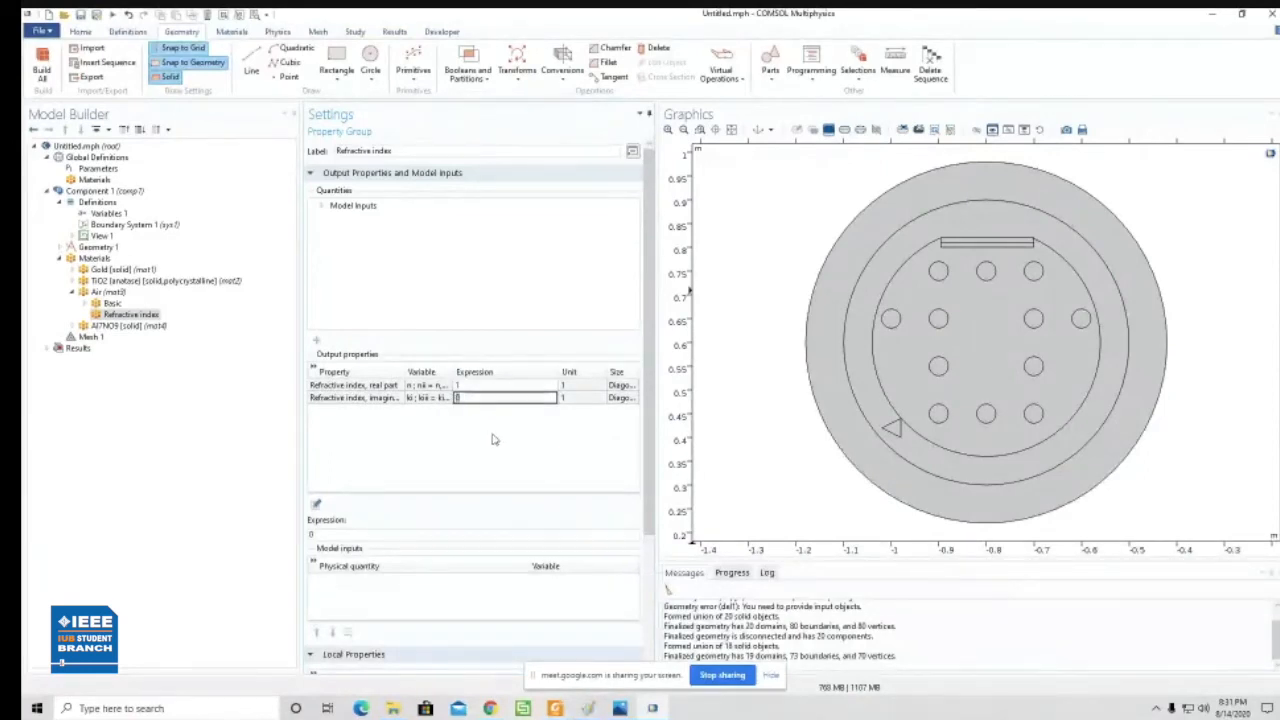
left_click(493, 439)
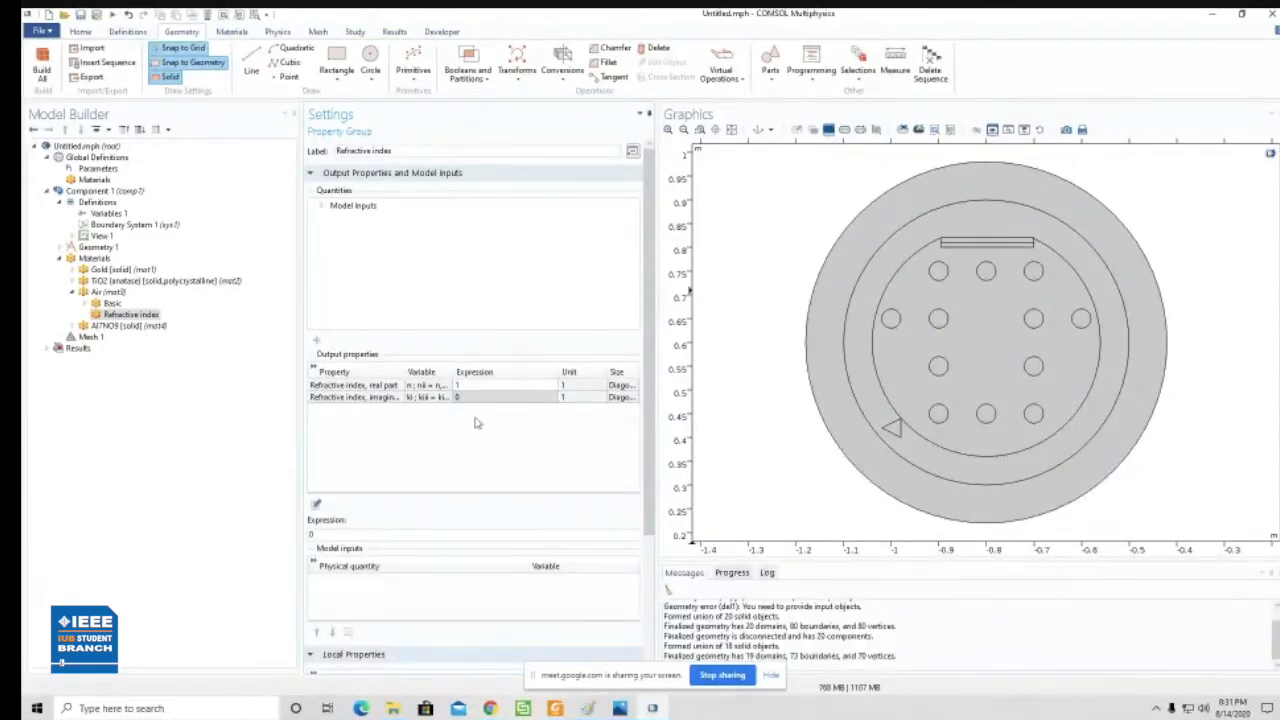
- Set the real part of Air's refractive index to the expression nsi
left_click(467, 386)
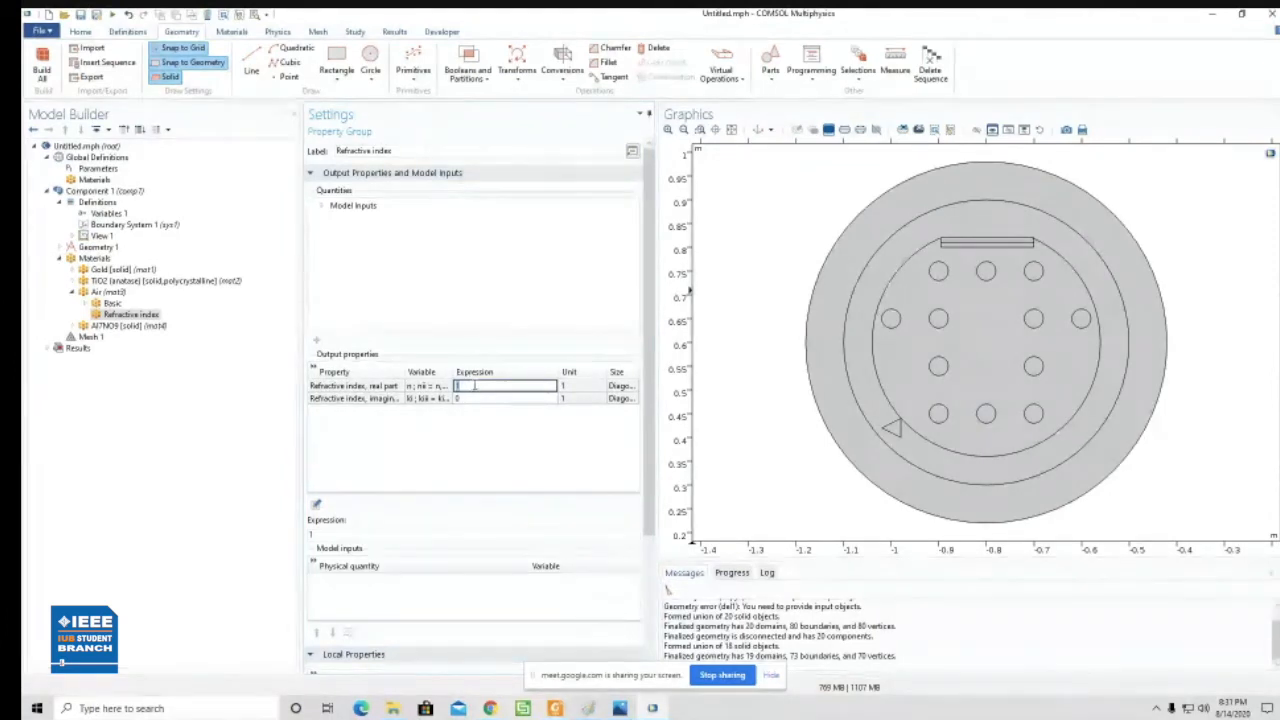
type("na")
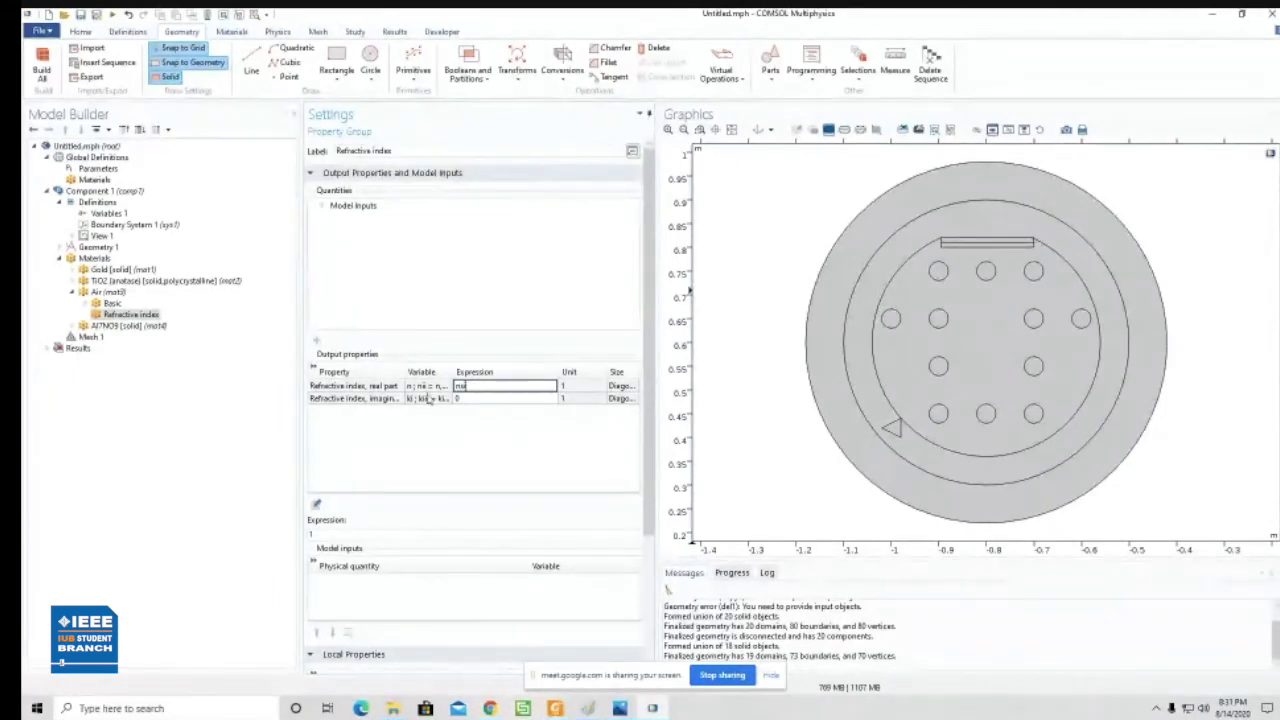
left_click(496, 415)
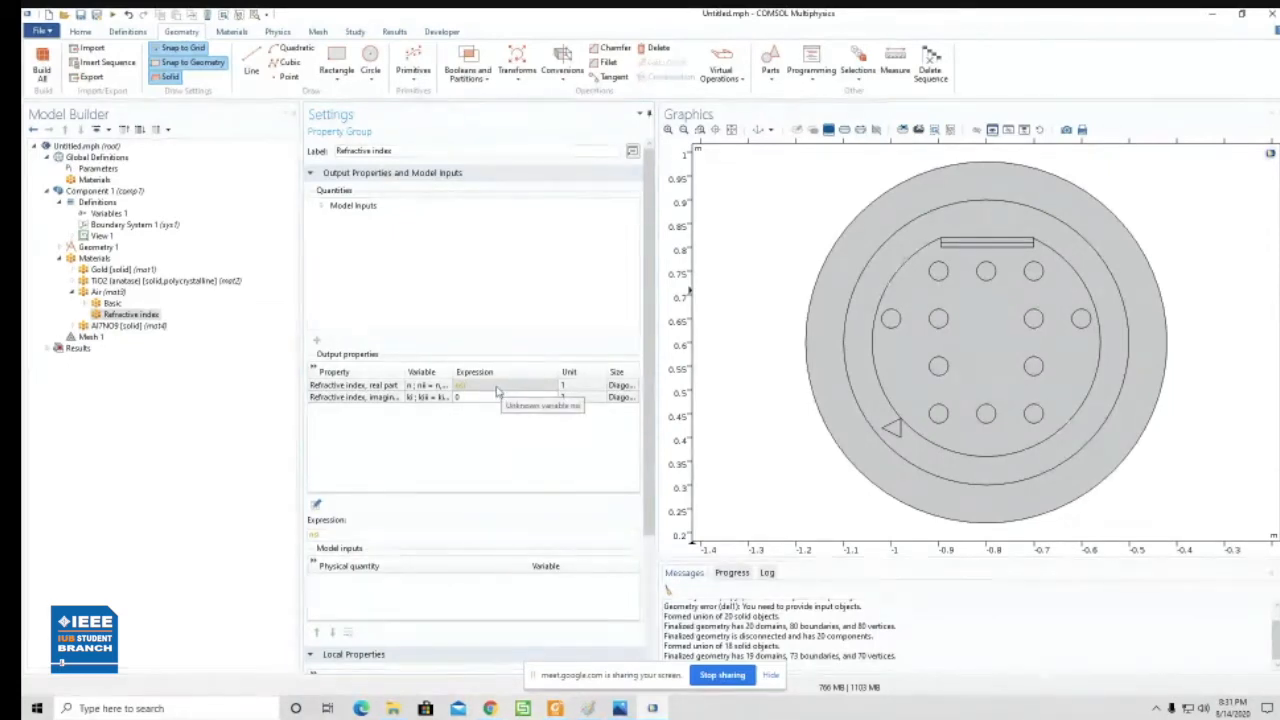
- Define a variable nsi with the expression b+b in Variables 1
left_click(110, 214)
left_click(314, 406)
left_click(364, 541)
type("ni1")
left_click(346, 574)
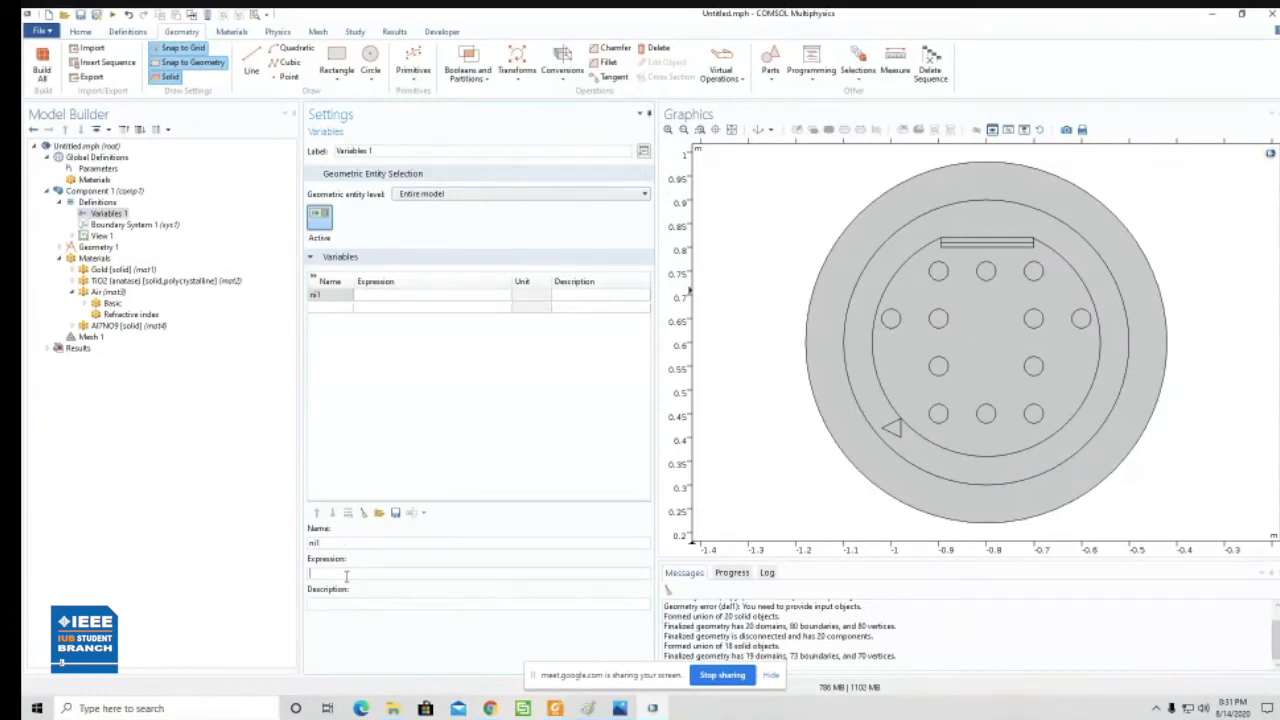
left_click(333, 541)
type("i")
left_click(340, 569)
type("b+b")
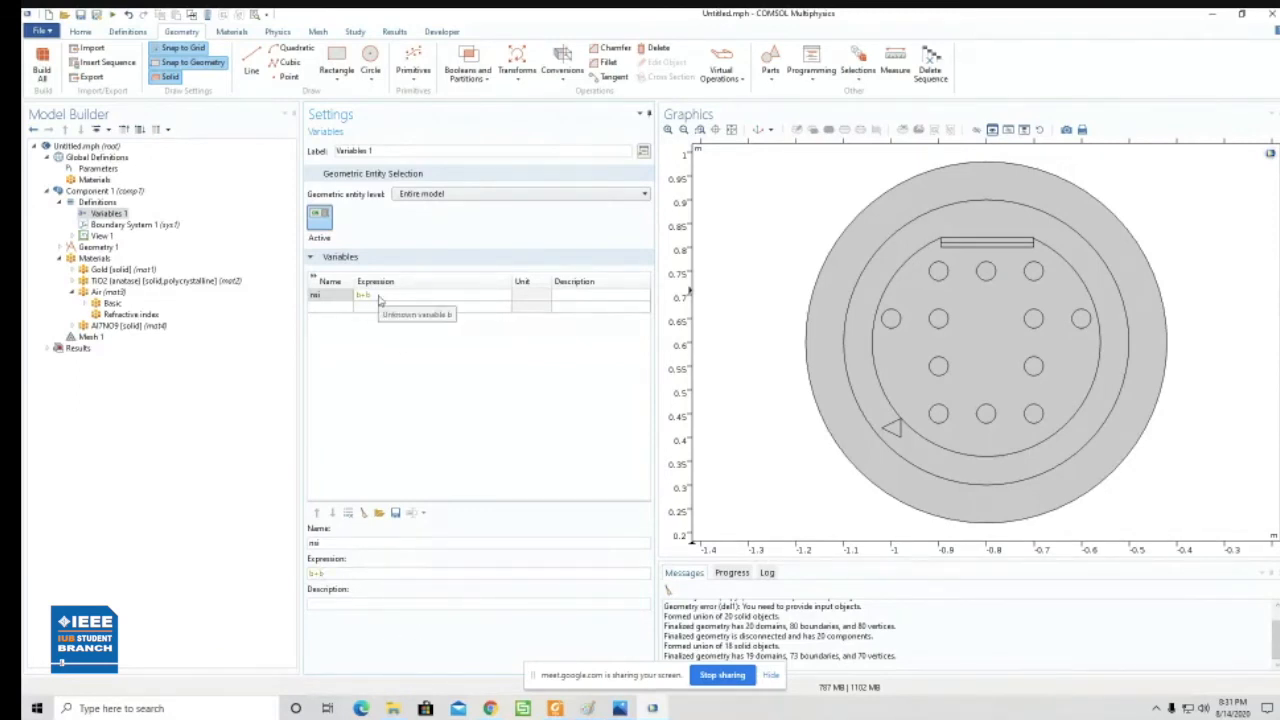
- Rename the global parameter B1 as b
left_click(98, 168)
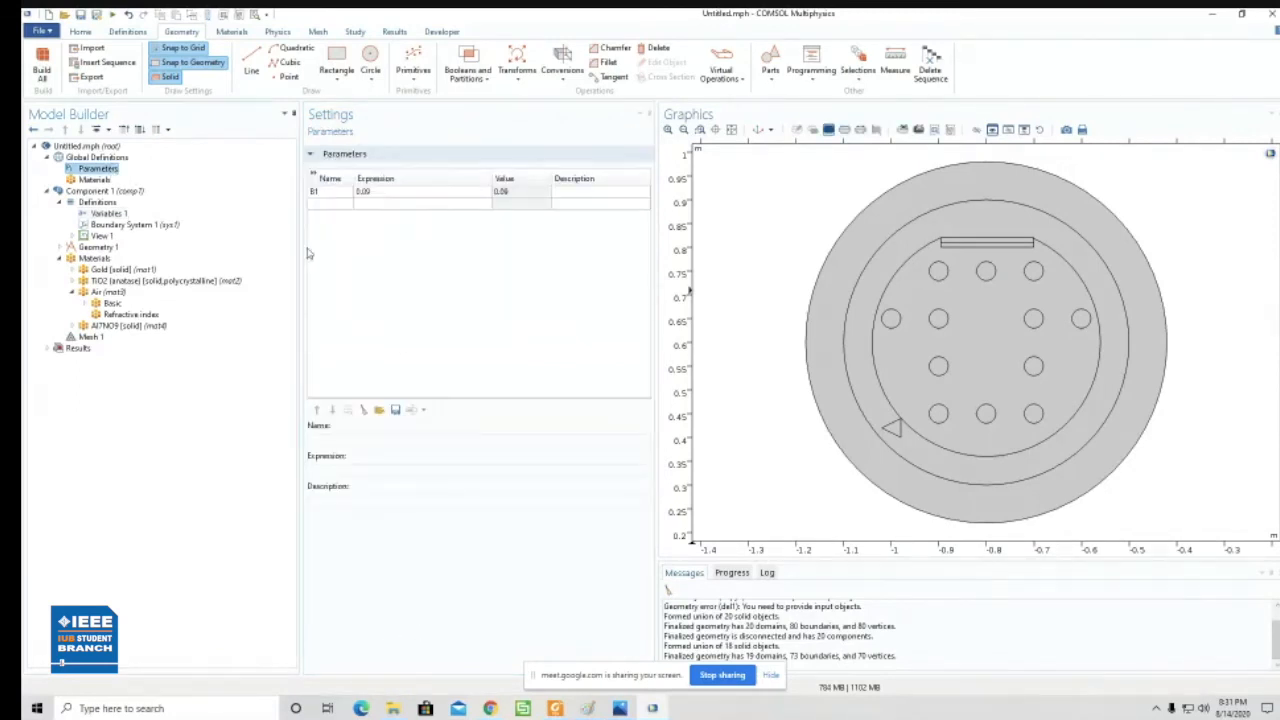
left_click(330, 191)
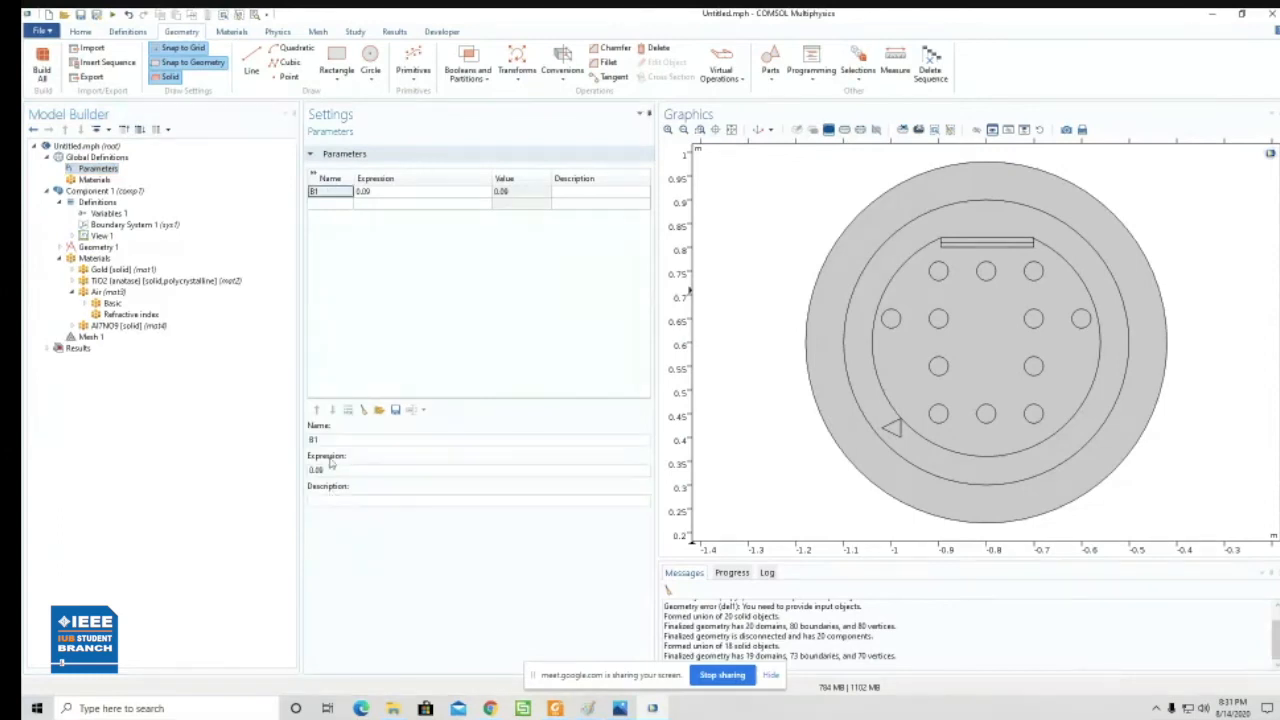
double_click(313, 441)
type("b")
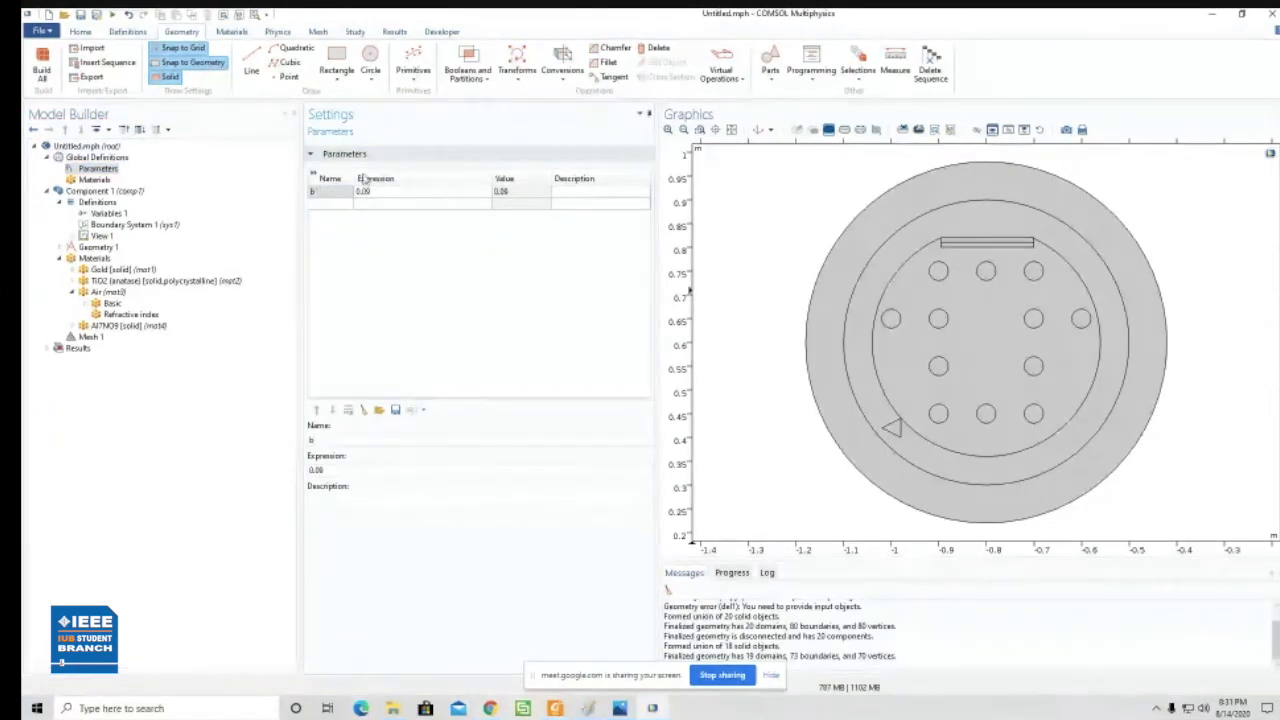
- Check the nsi entry in Variables 1 and the real-part expression in Air's Refractive index group
left_click(108, 213)
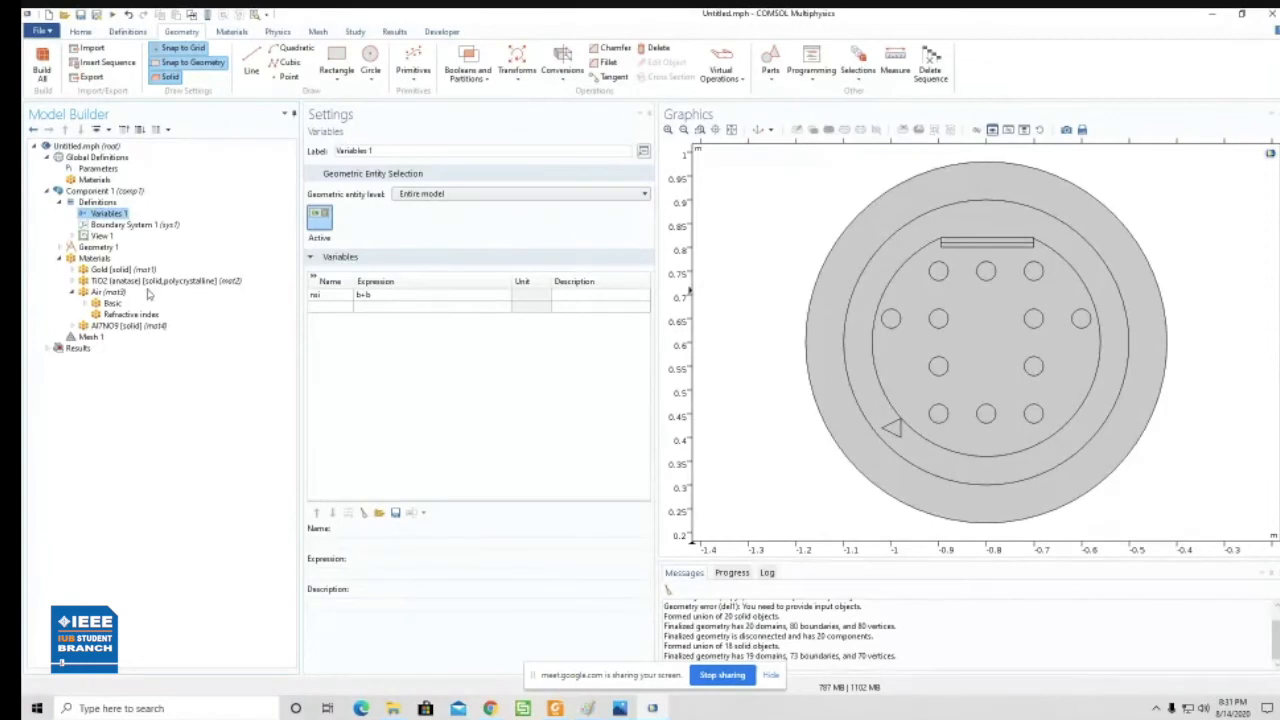
left_click(129, 316)
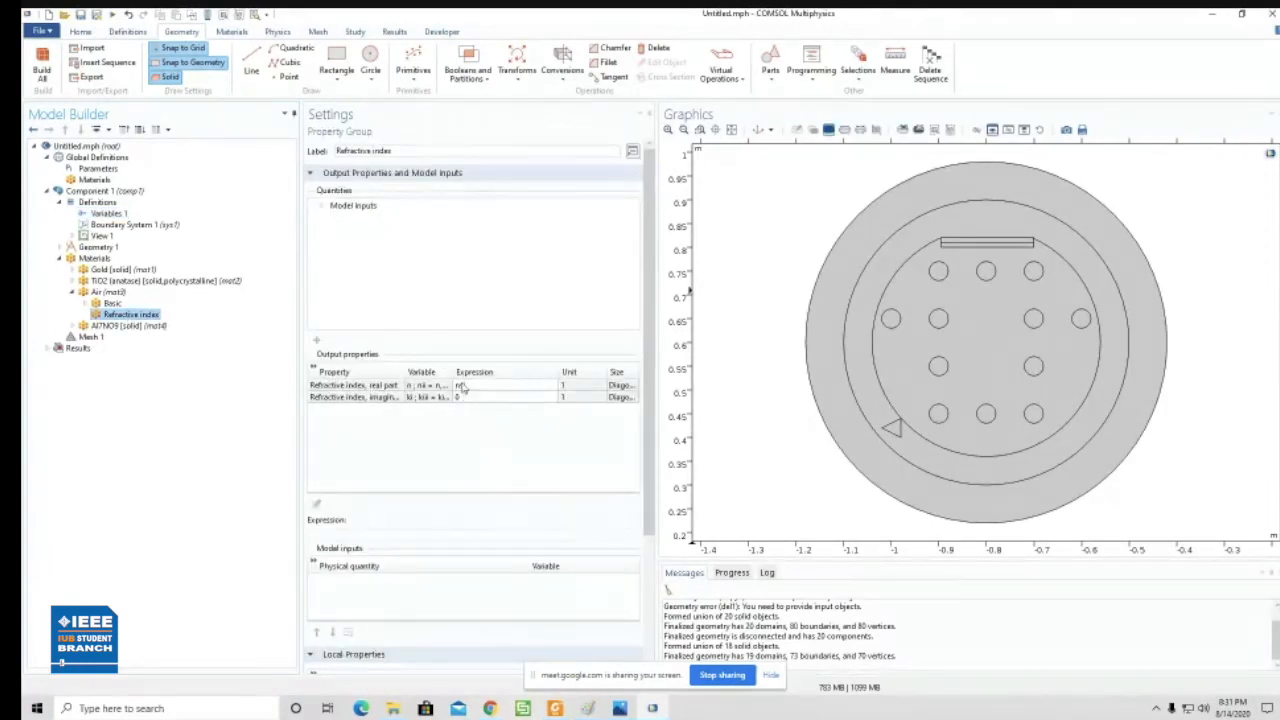
left_click(478, 386)
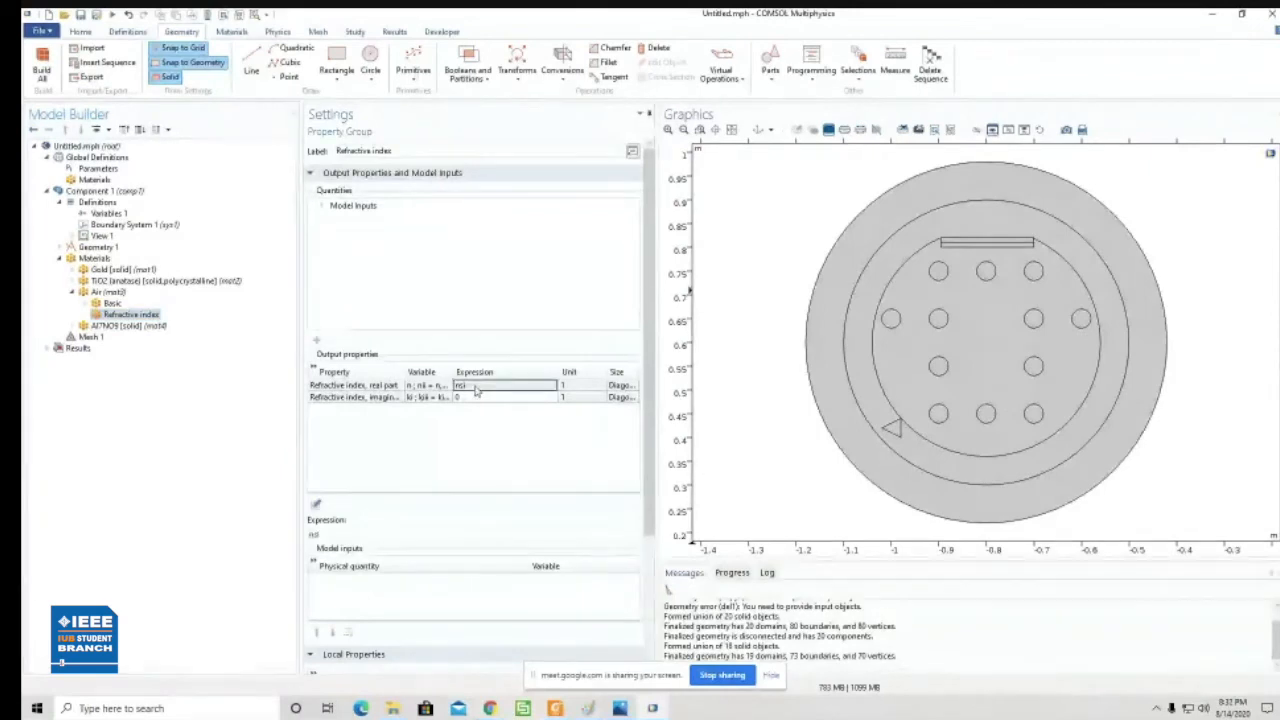
left_click(490, 416)
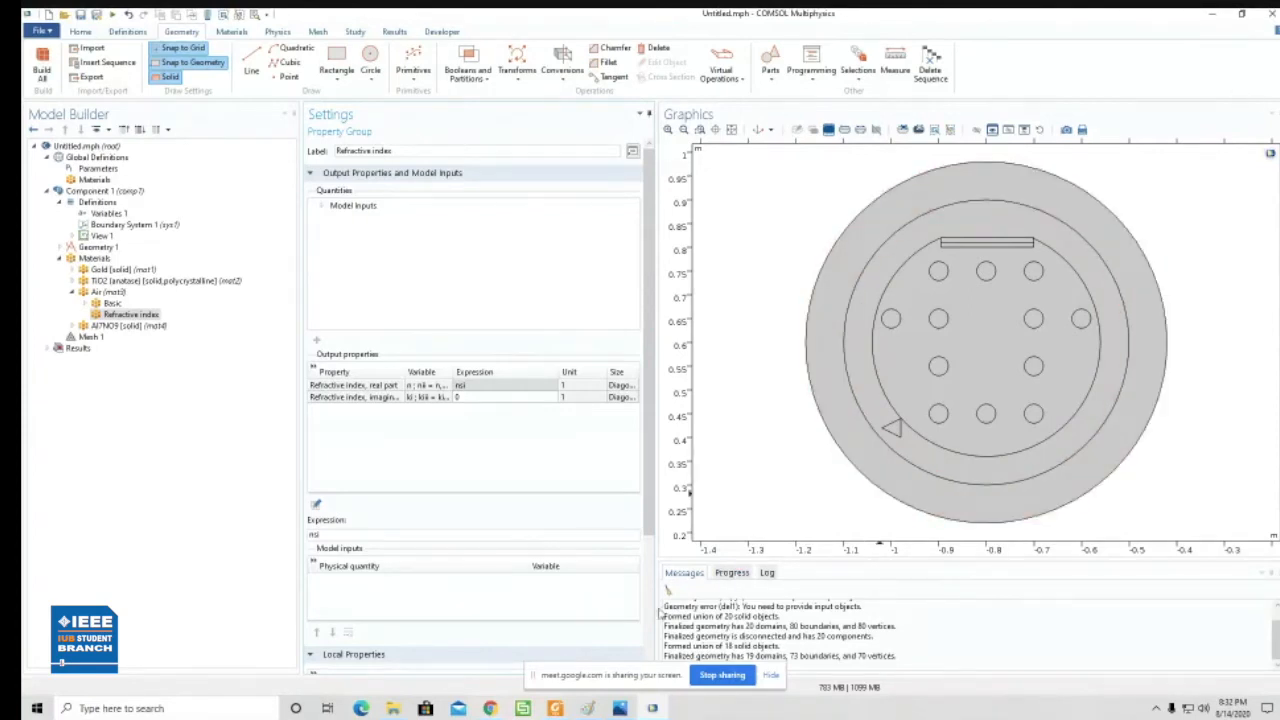
- Minimize the open windows and open the COMSOL model "full structure with cut" from the comsol data folder
left_click(1209, 20)
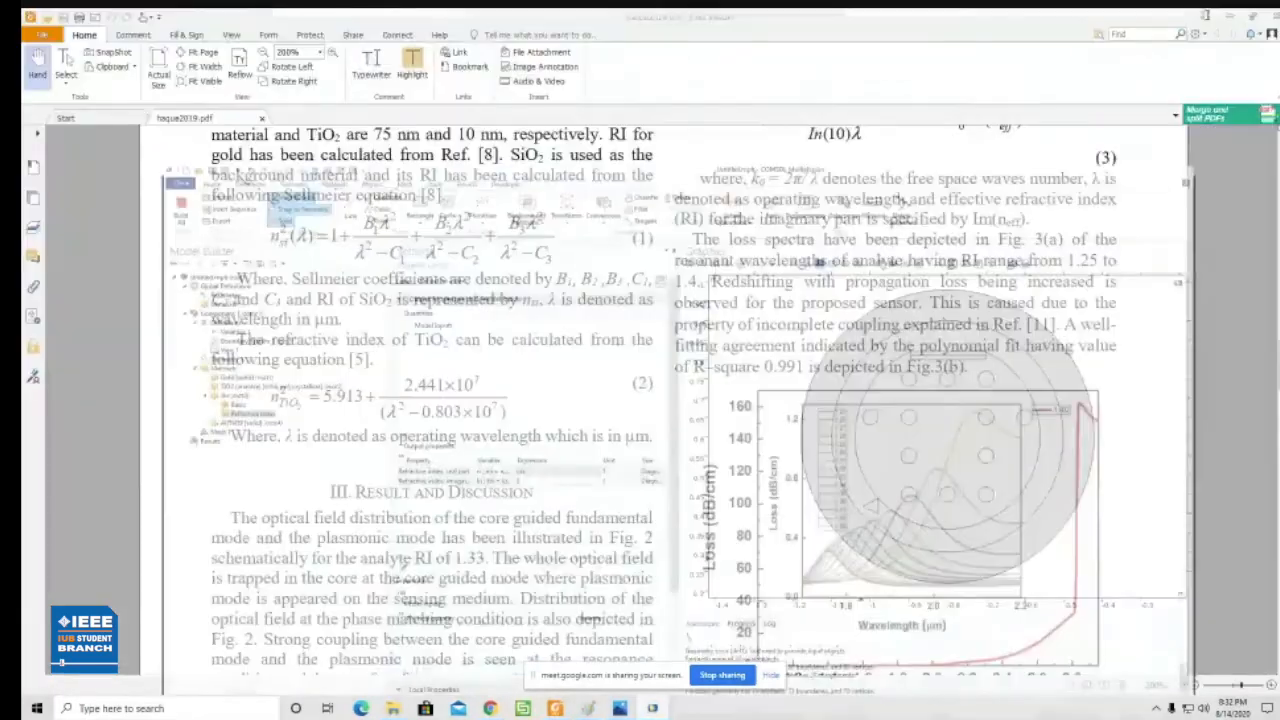
left_click(1230, 17)
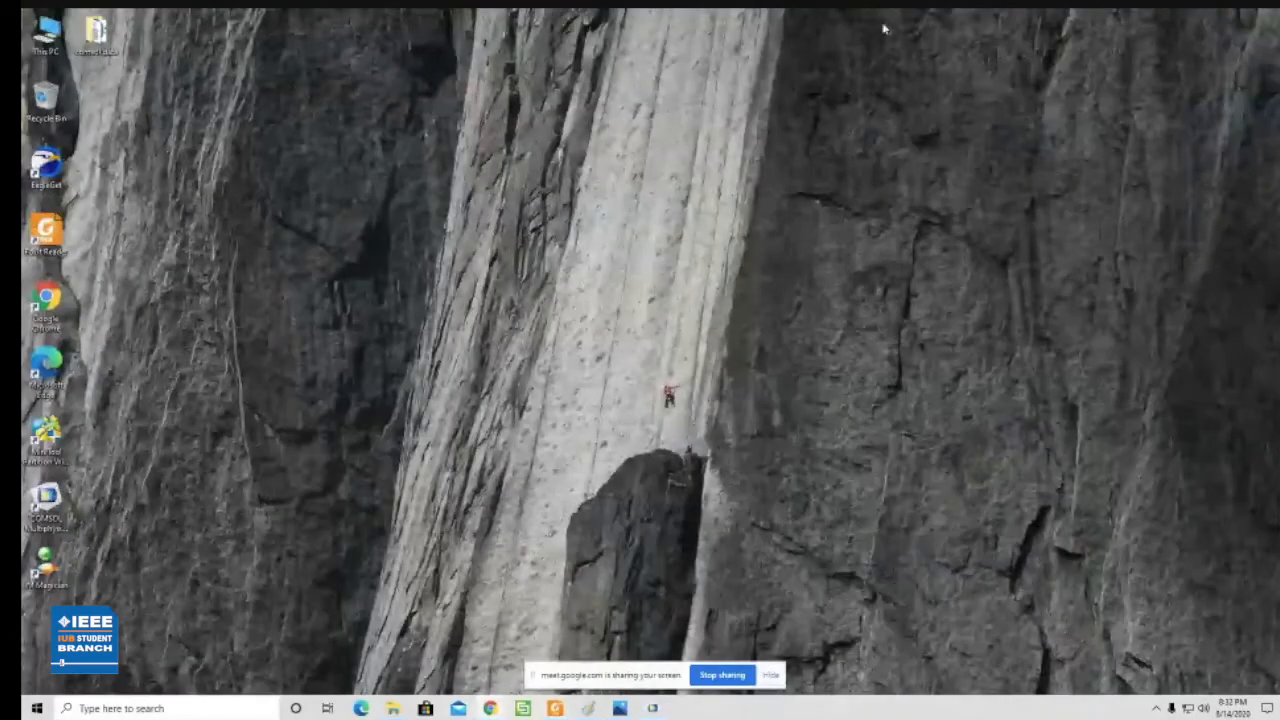
double_click(100, 34)
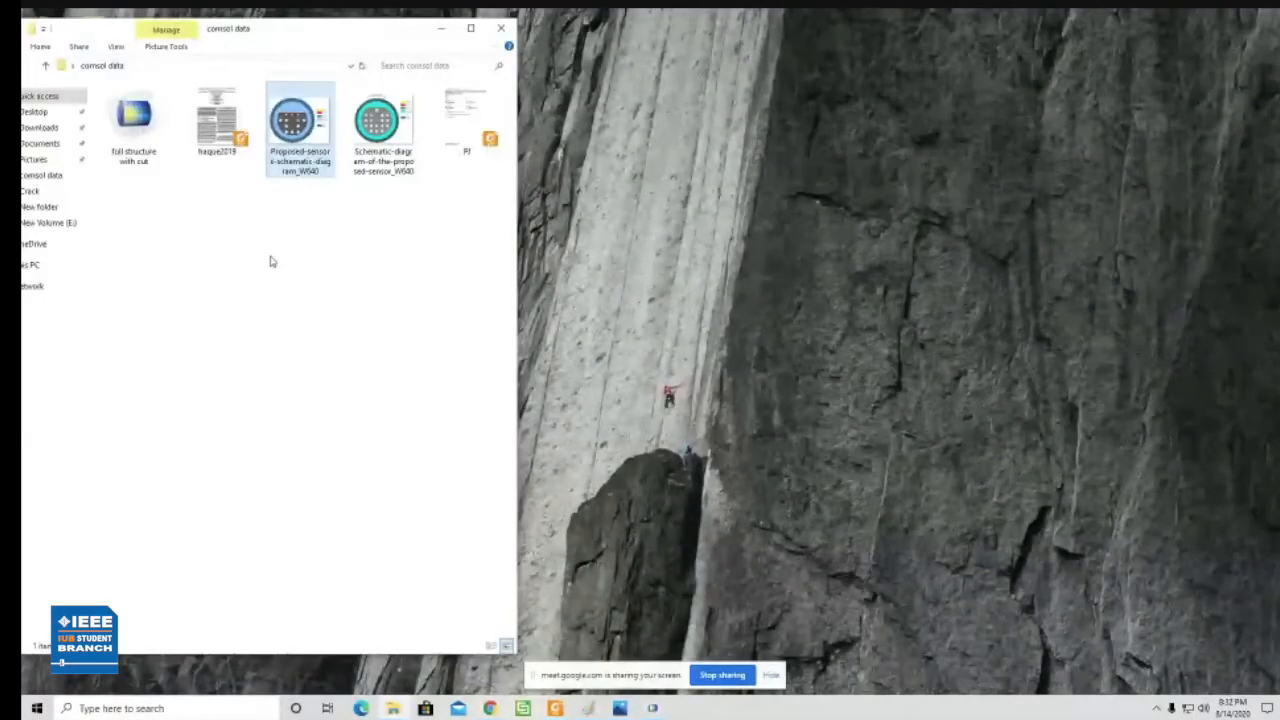
double_click(138, 158)
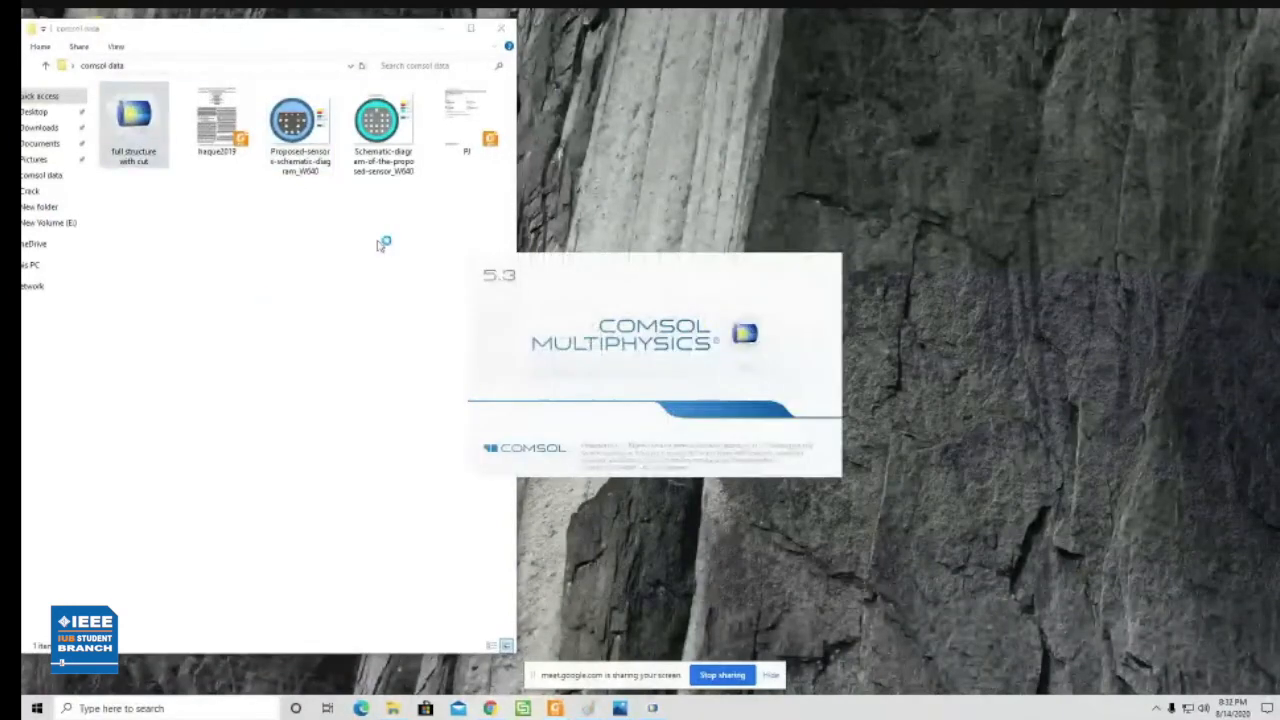
left_click(440, 30)
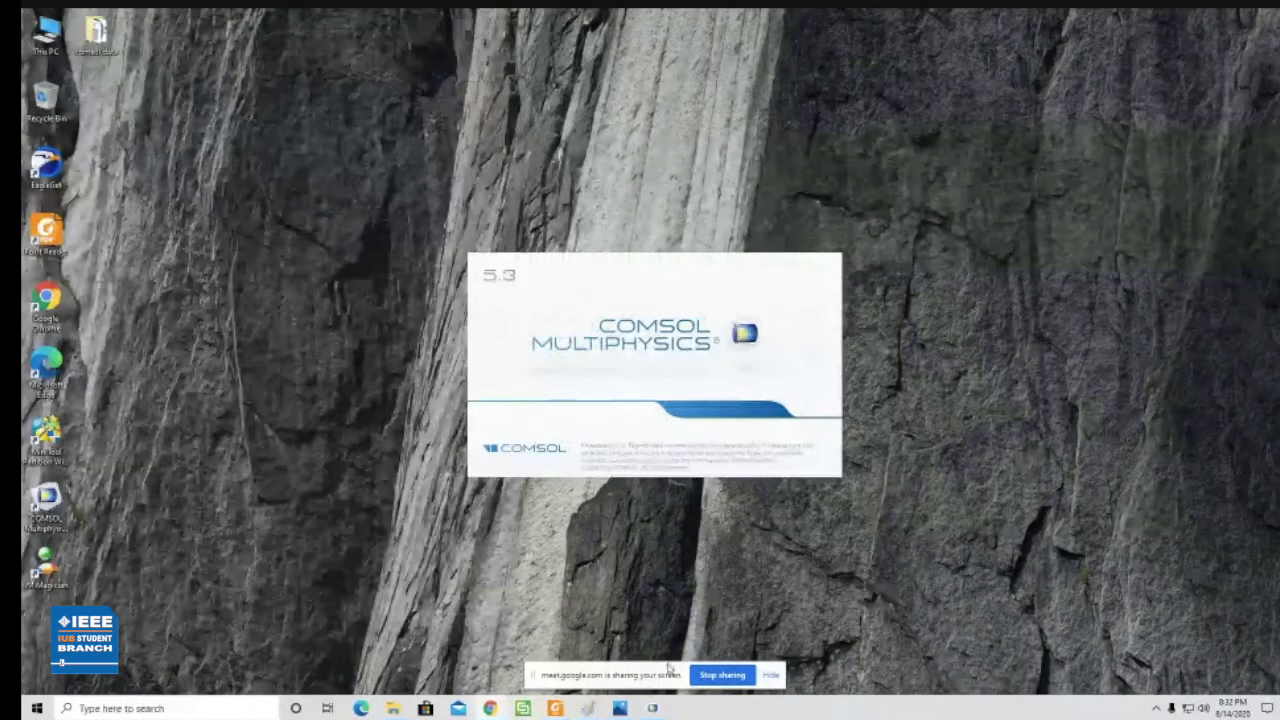
- Minimize the Untitled model, expand Component 1 and its Materials in the full structure with cut model, and review the global parameters
left_click(656, 709)
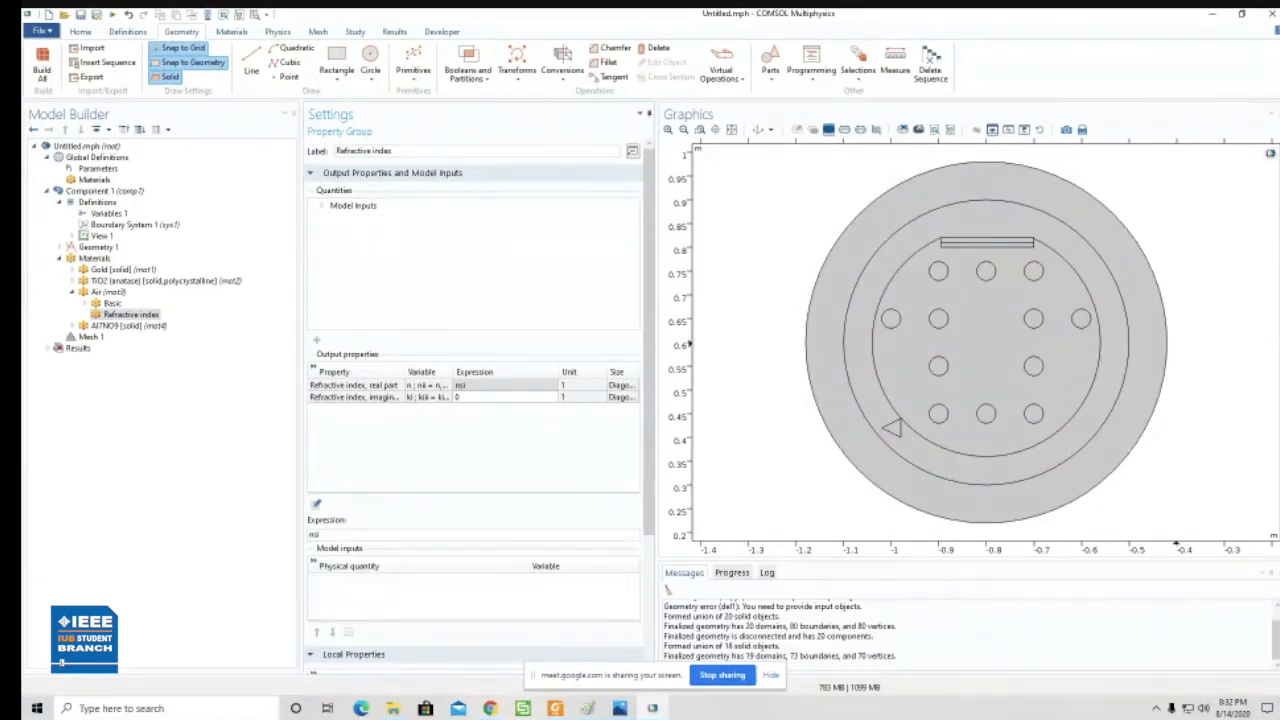
left_click(1208, 15)
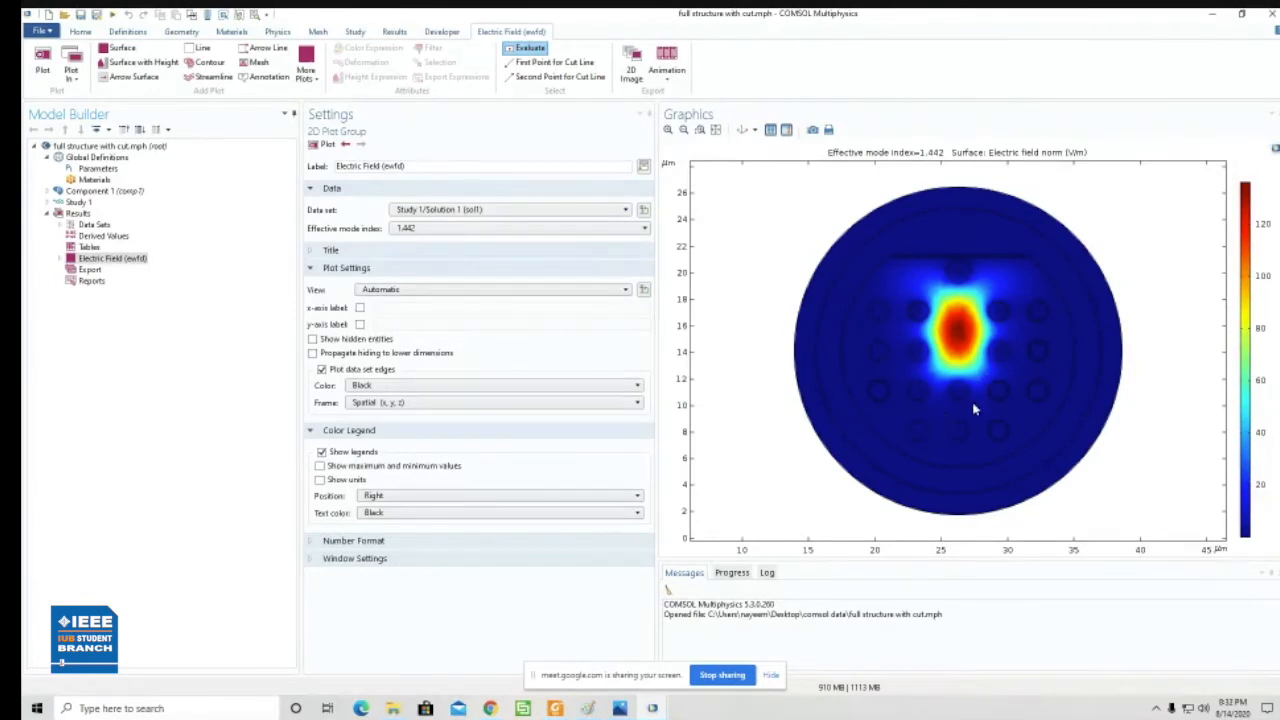
left_click(47, 190)
left_click(57, 226)
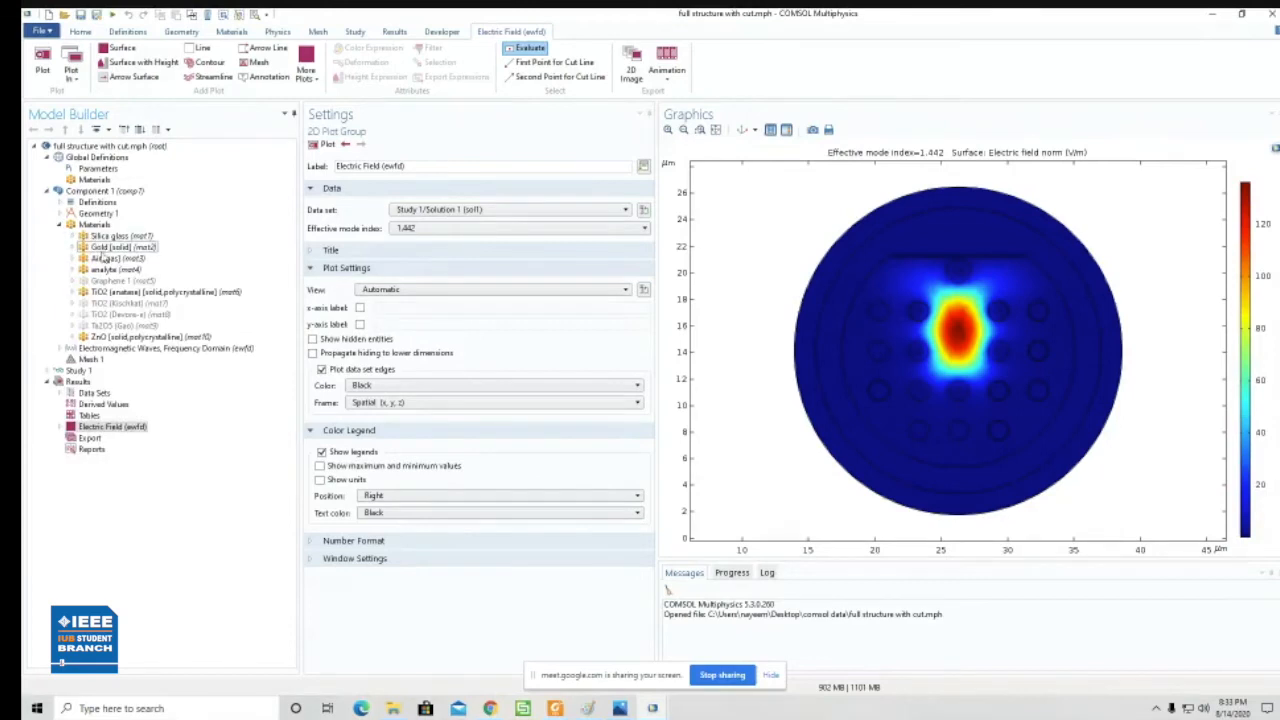
left_click(98, 169)
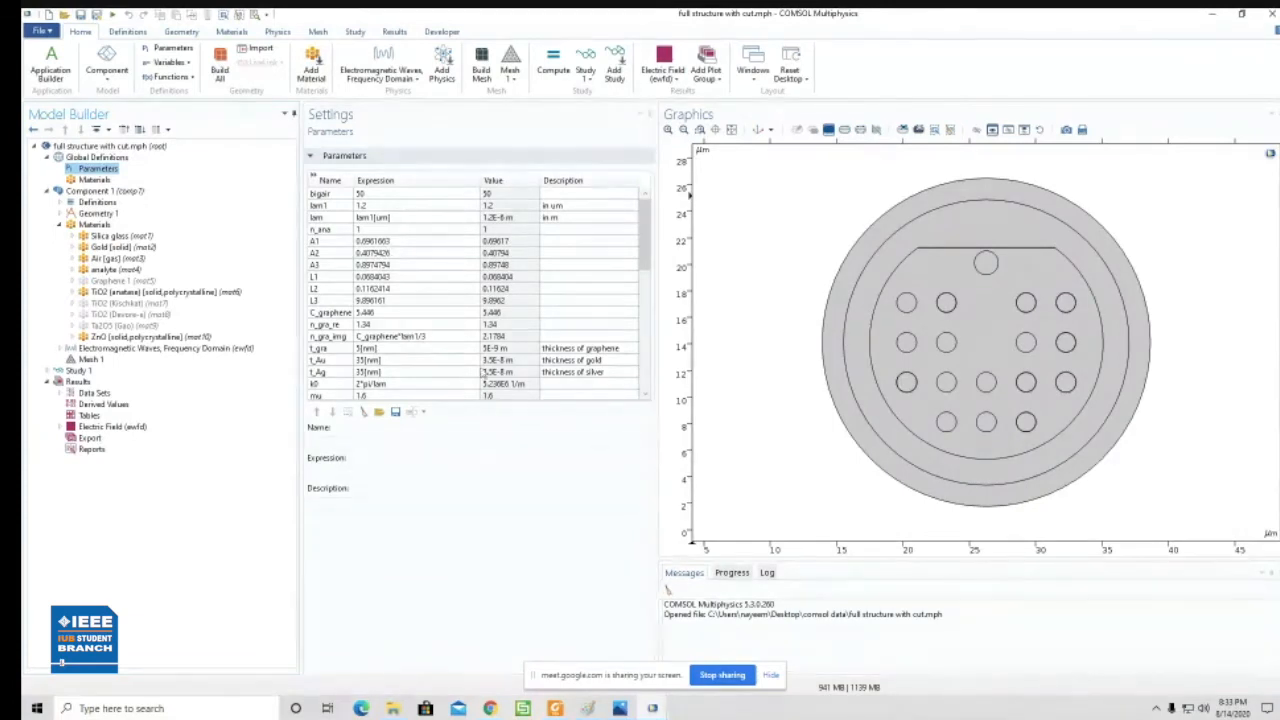
left_click_drag(647, 236, 670, 347)
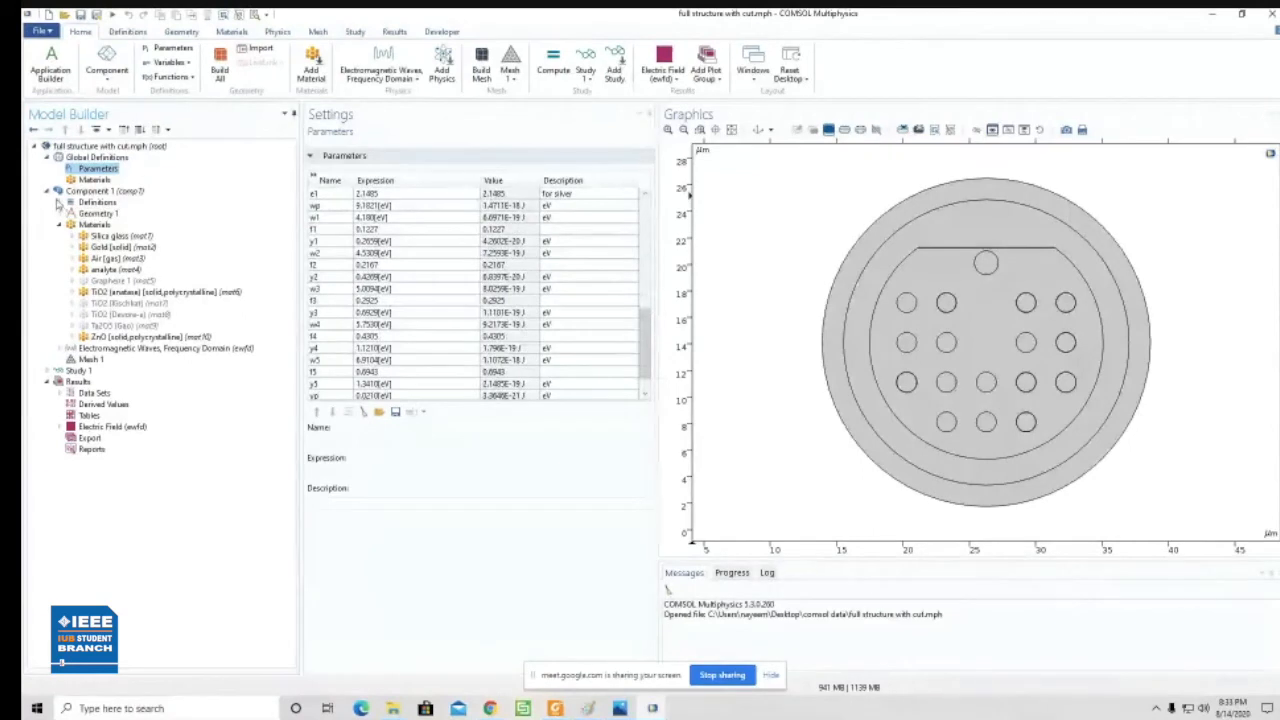
- Expand the component's Definitions and review the expressions in Variables 1 and Variables 2
left_click(60, 202)
left_click(90, 214)
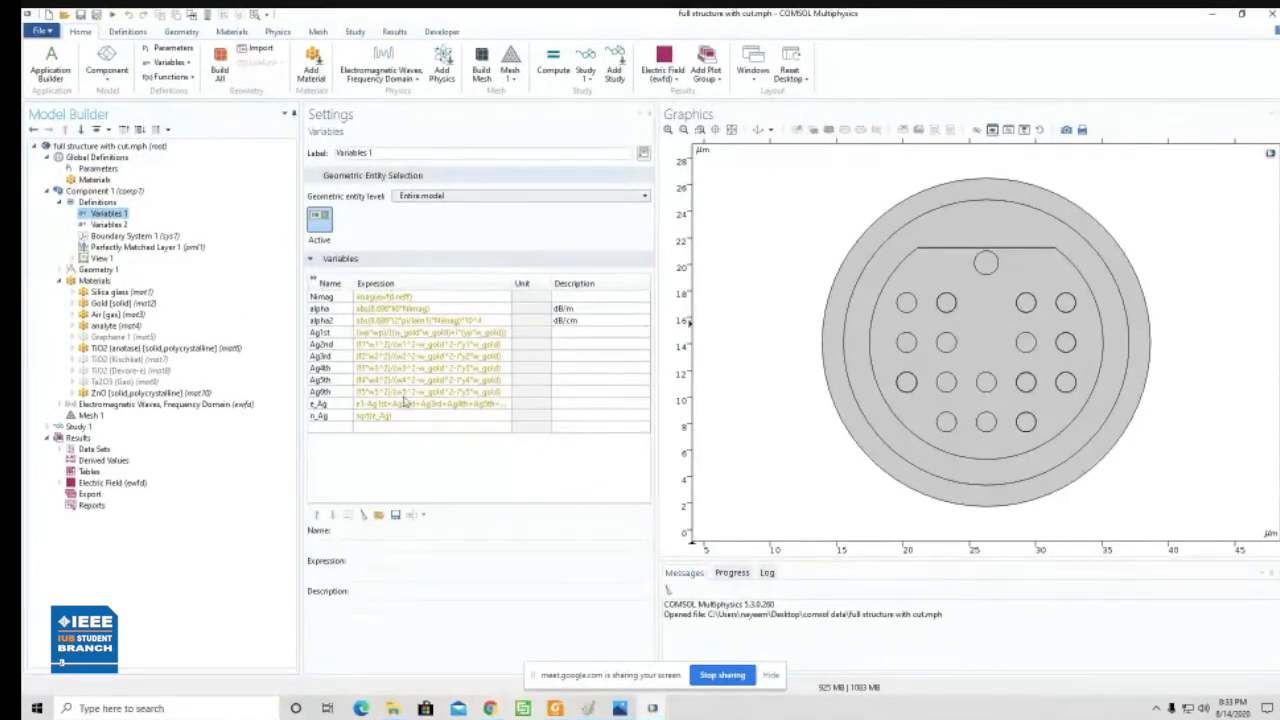
left_click(108, 224)
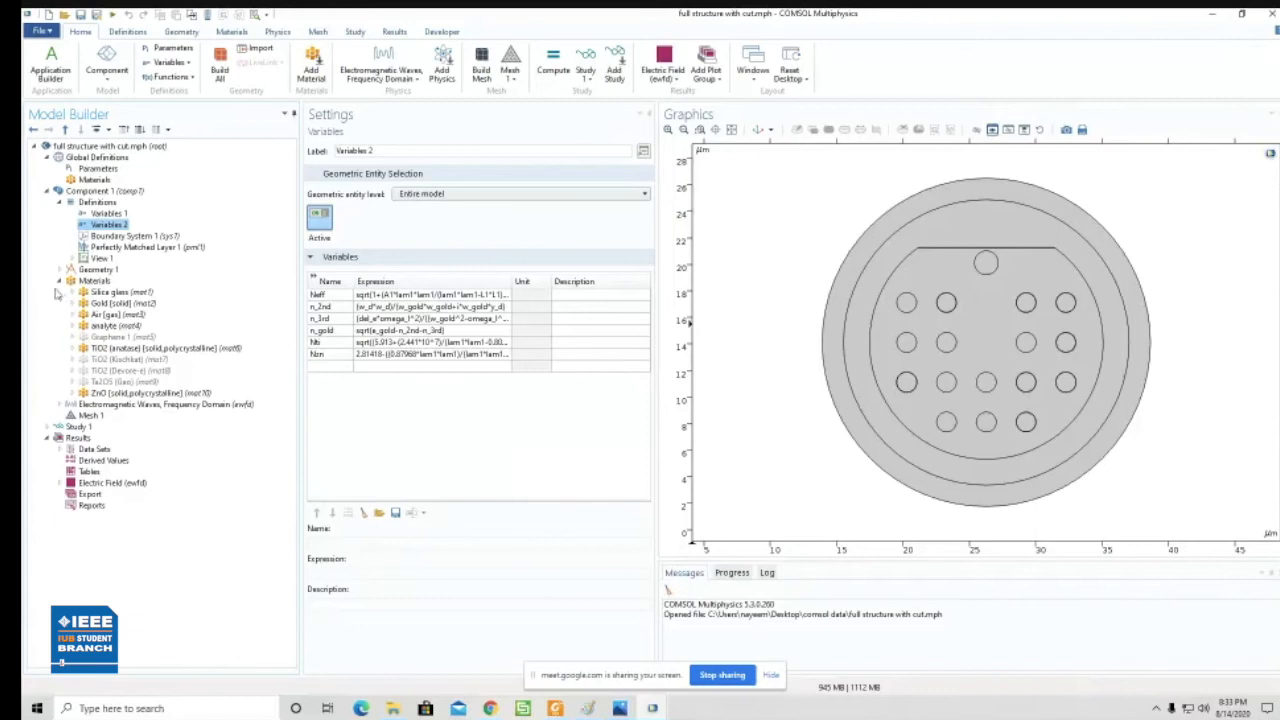
- Expand the Gold and Air materials to look through their property groups
left_click(110, 303)
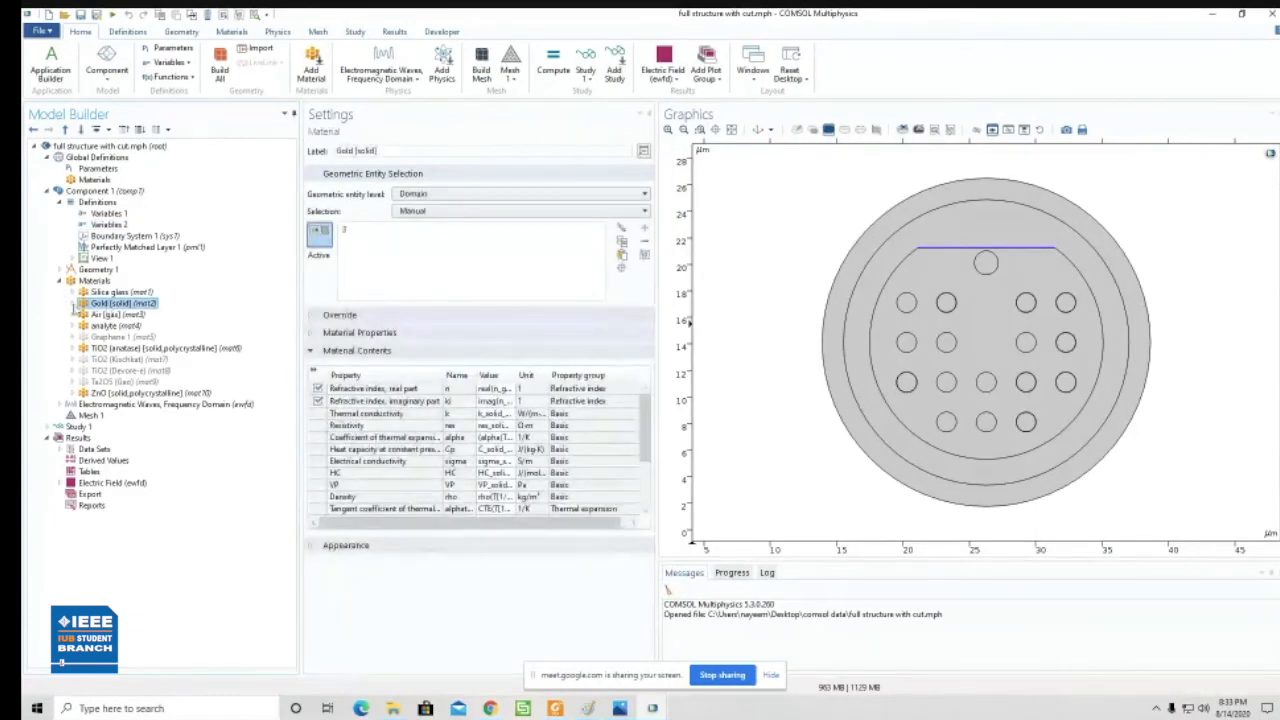
left_click(72, 303)
left_click(84, 315)
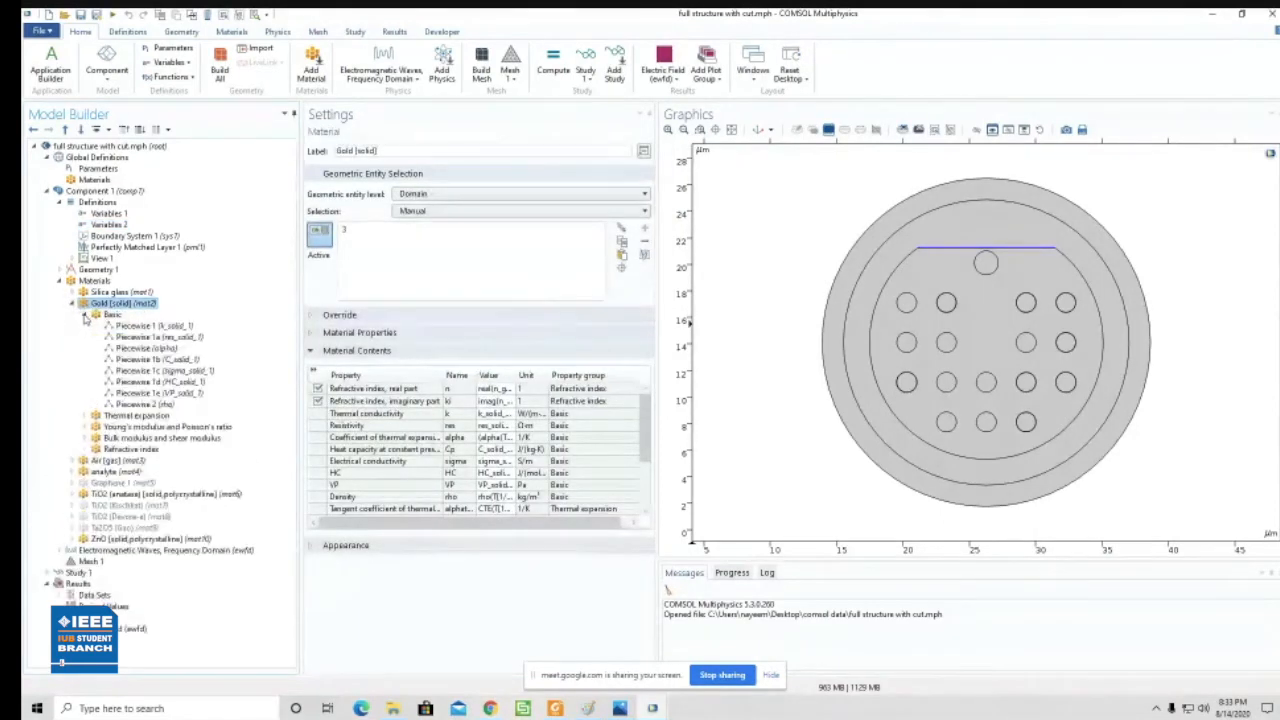
left_click(84, 315)
left_click(76, 371)
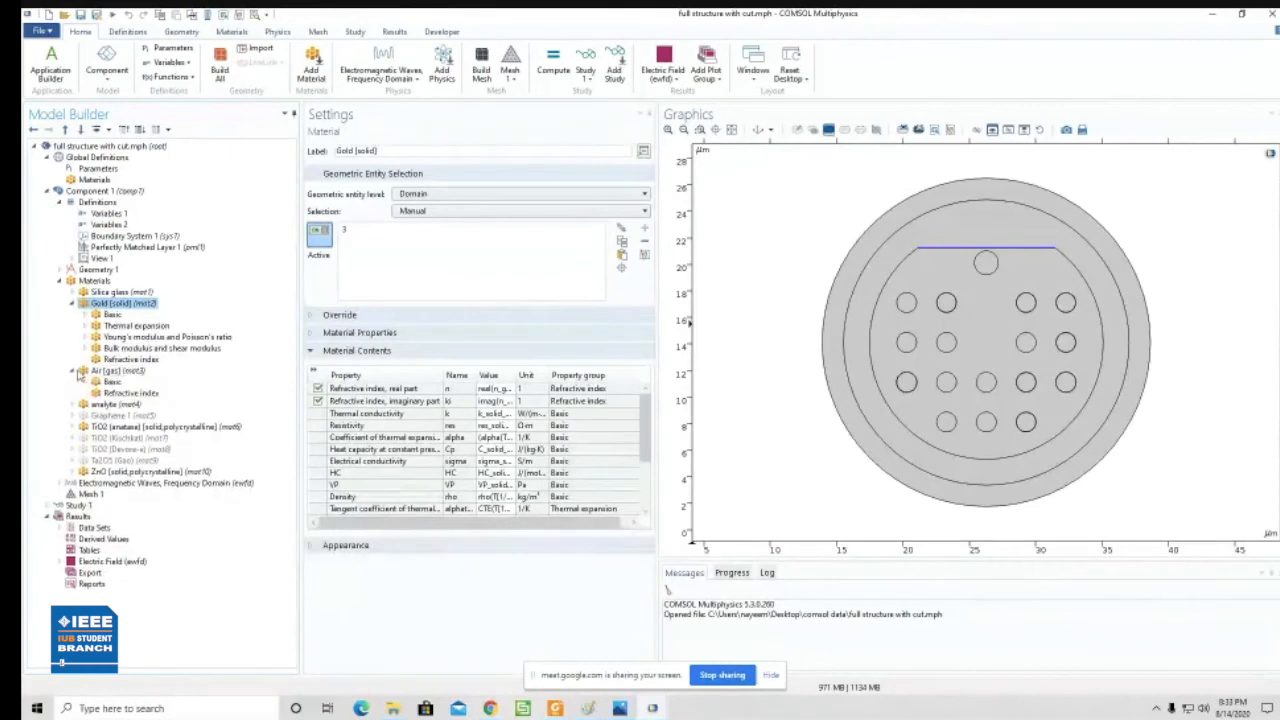
- Expand TiO2 (anatase) and inspect the Refractive index expressions of TiO2, Air and Gold
left_click(72, 427)
left_click(111, 438)
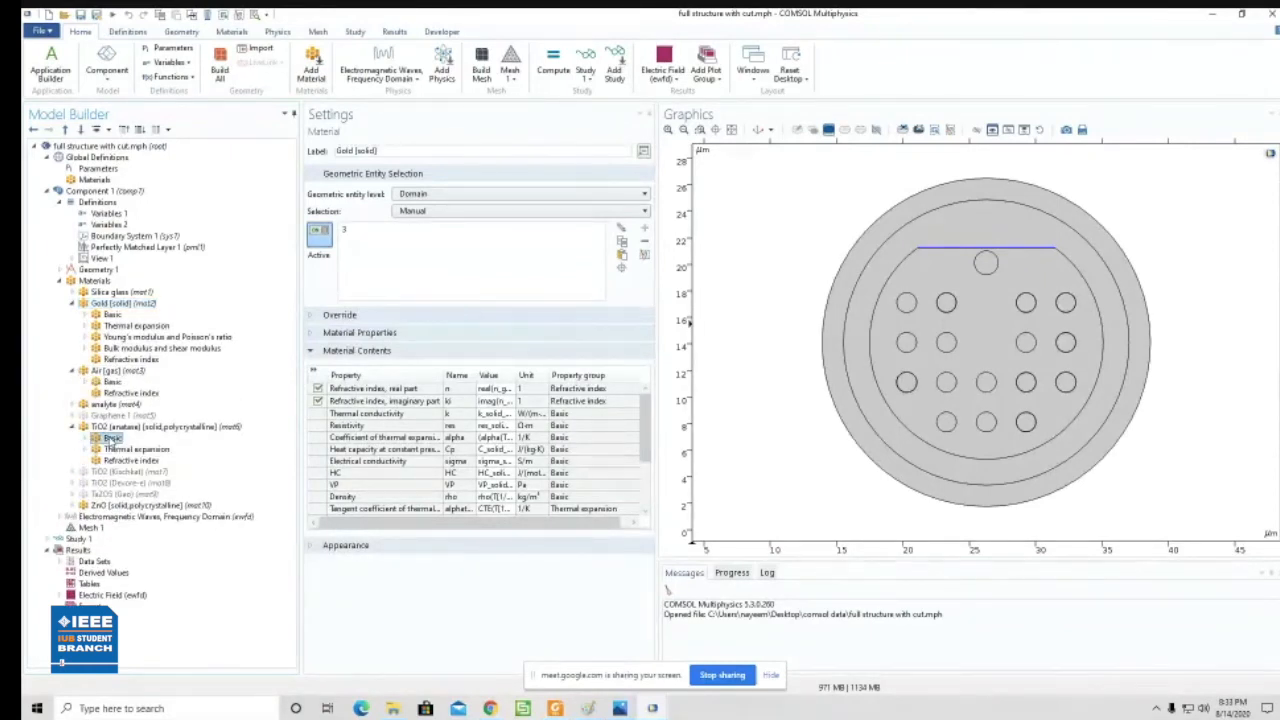
left_click(84, 438)
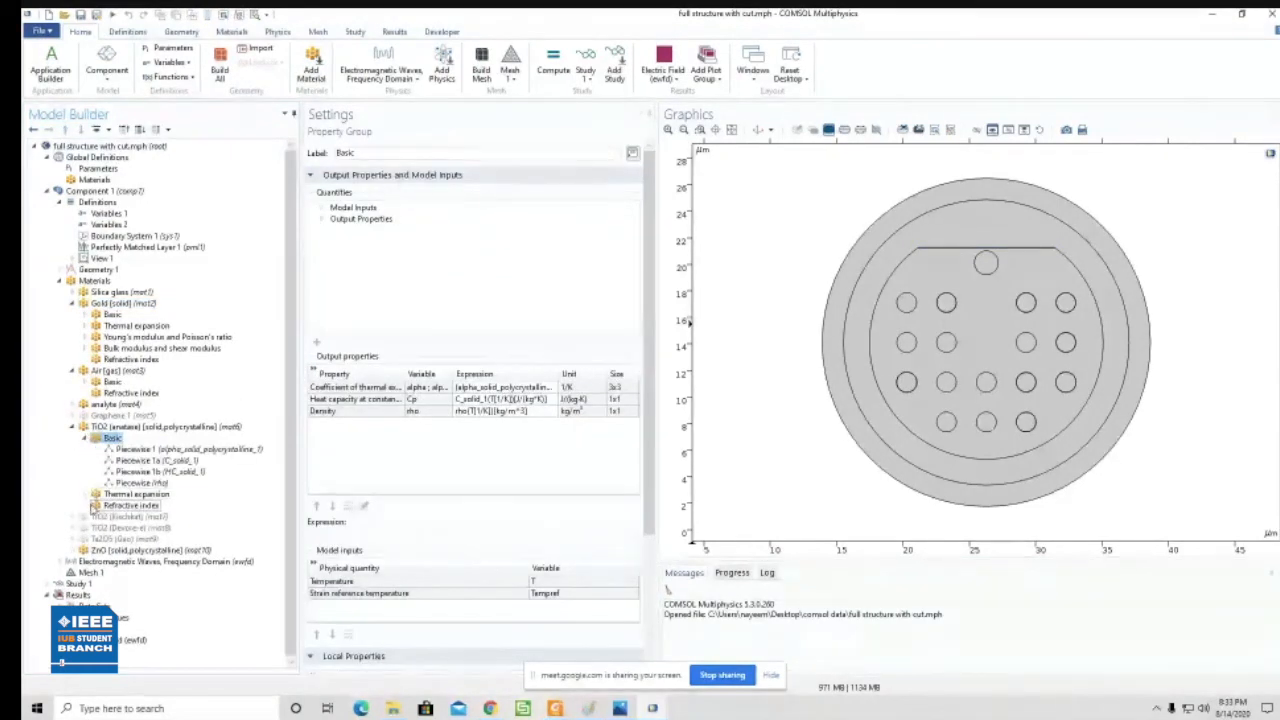
left_click(95, 506)
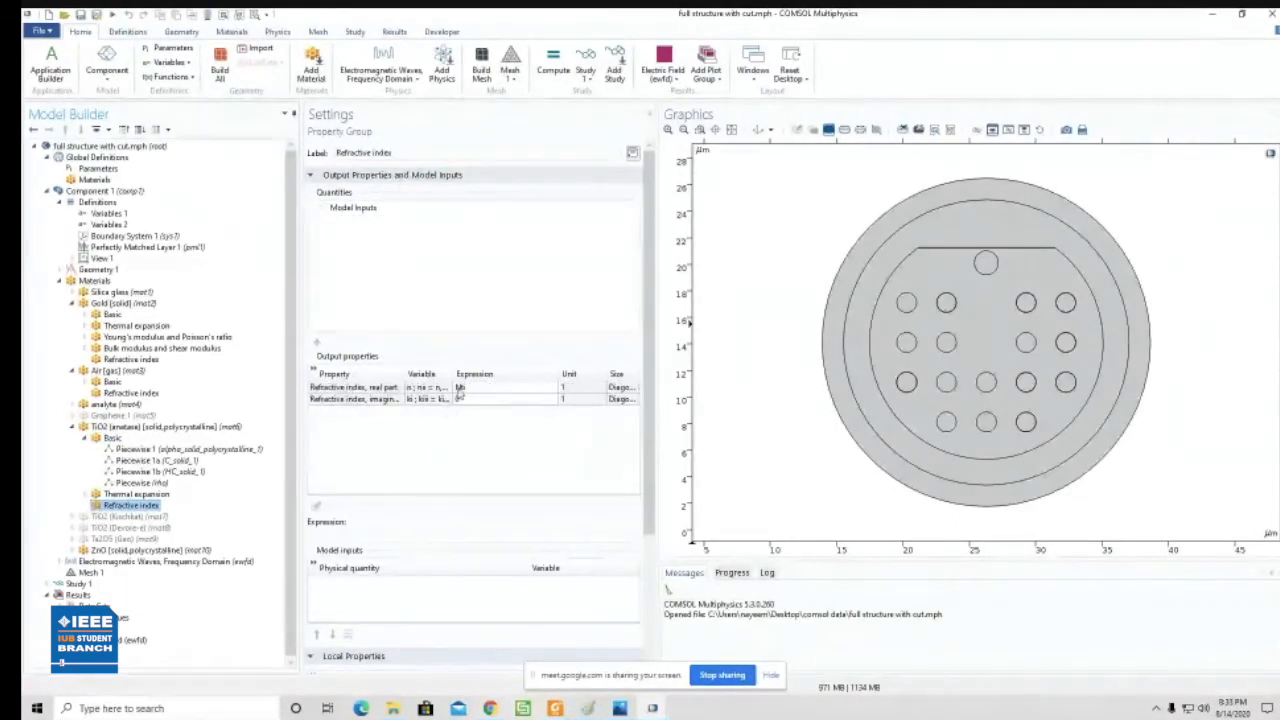
left_click(130, 393)
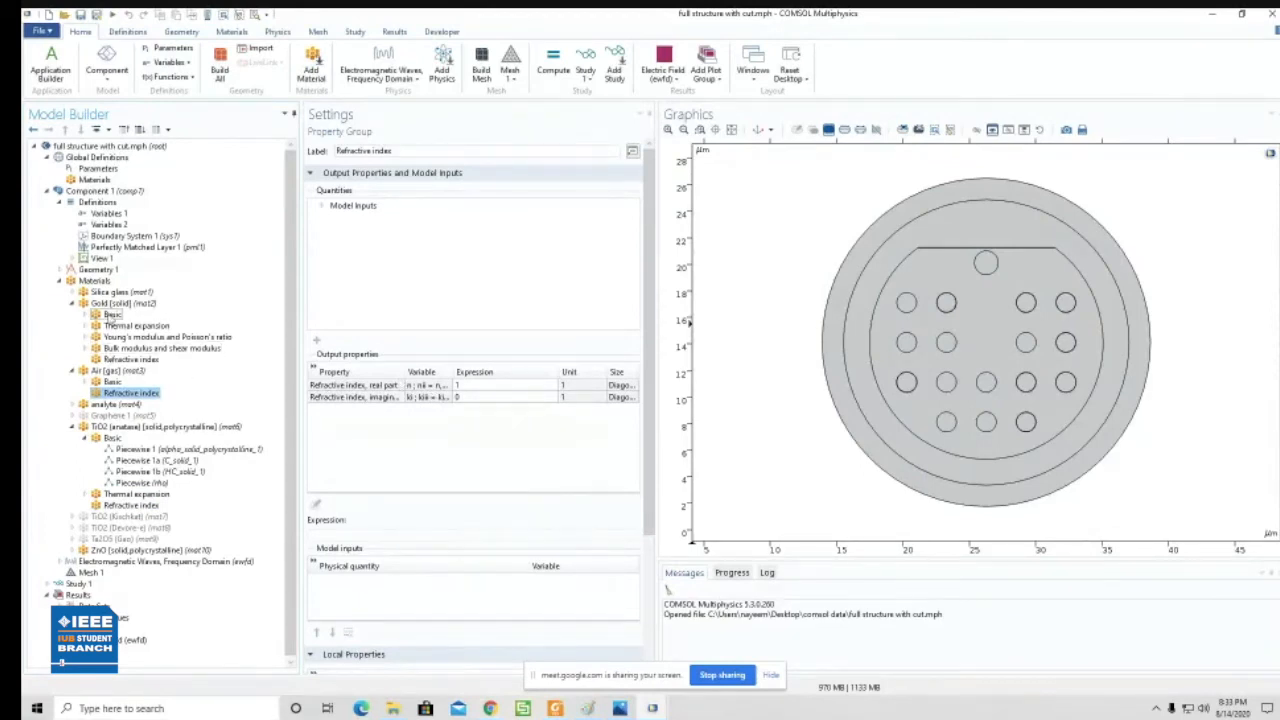
left_click(130, 359)
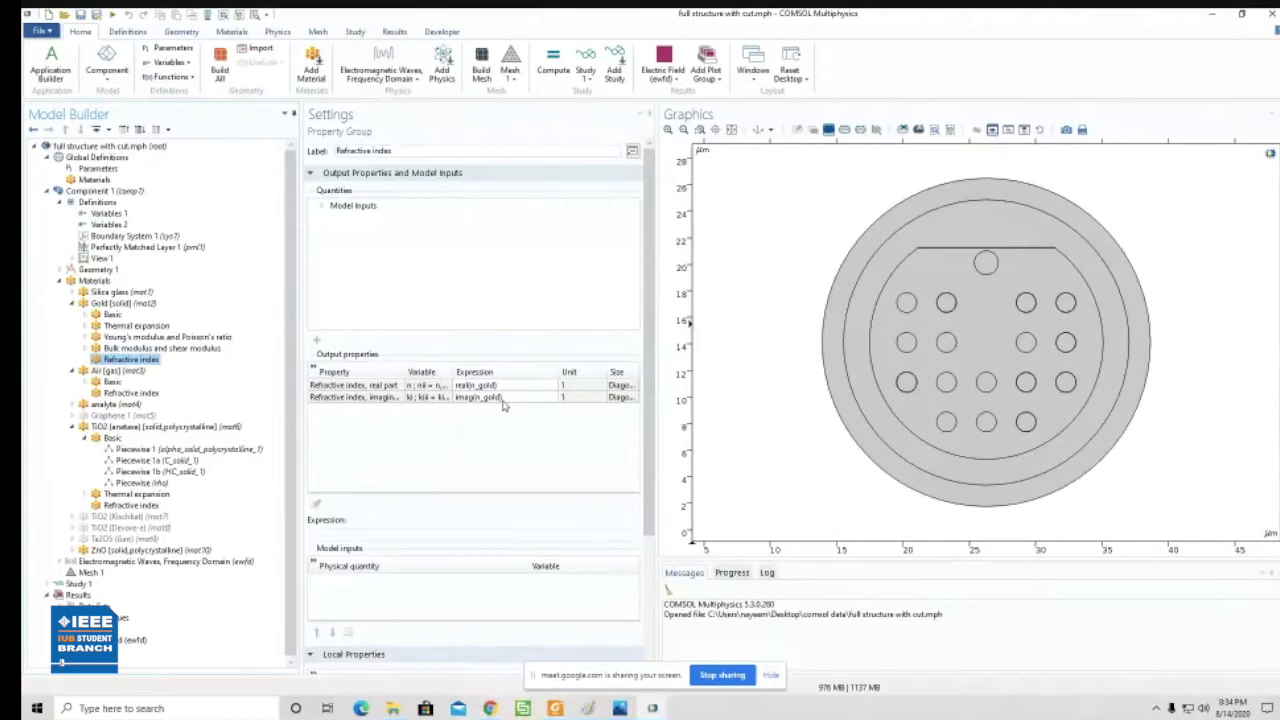
- Select the reference model's Definitions and switch to the Untitled model
left_click(100, 203)
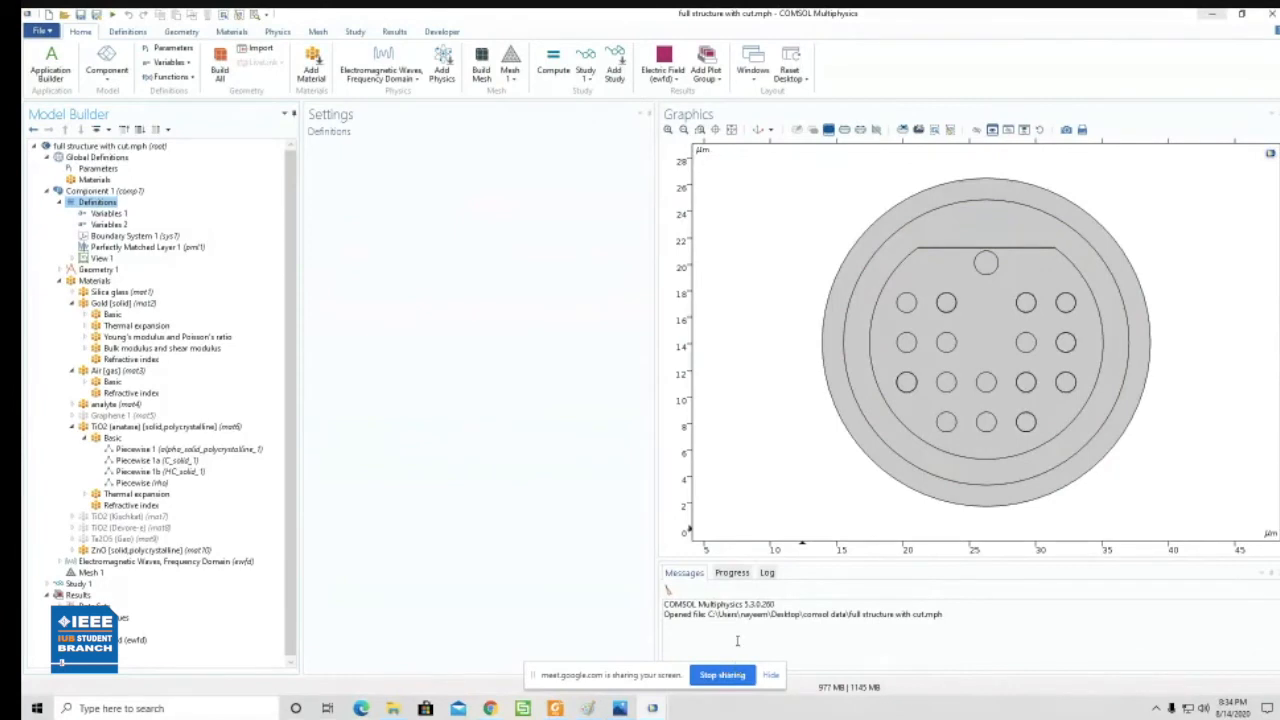
mouse_move(650, 710)
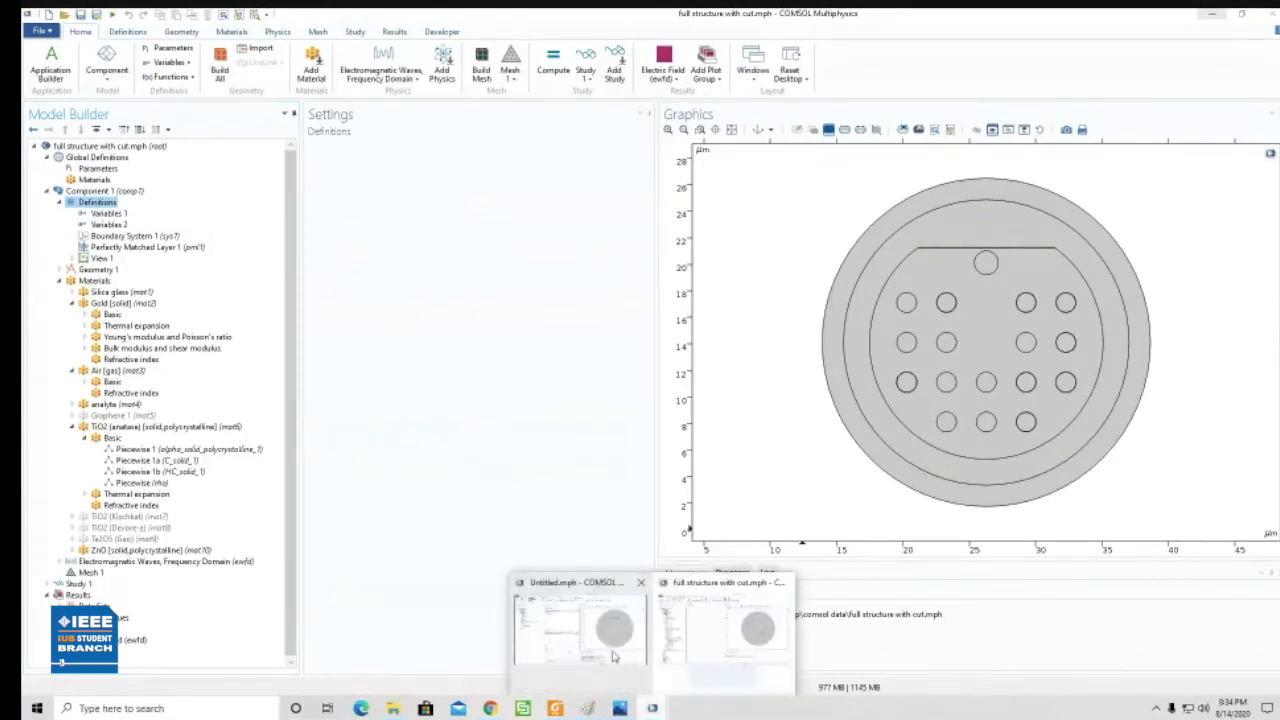
left_click(580, 630)
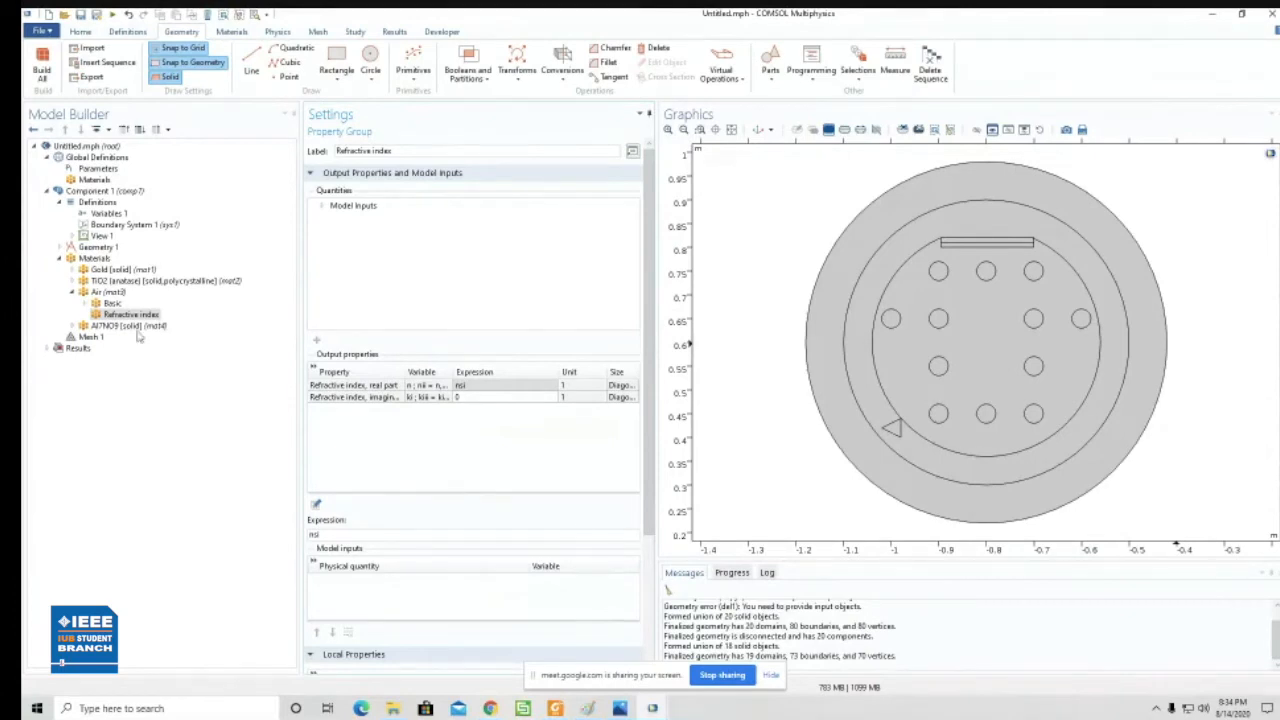
- Return to the full structure with cut model and view its Variables 1 and Variables 2 lists again
mouse_move(555, 712)
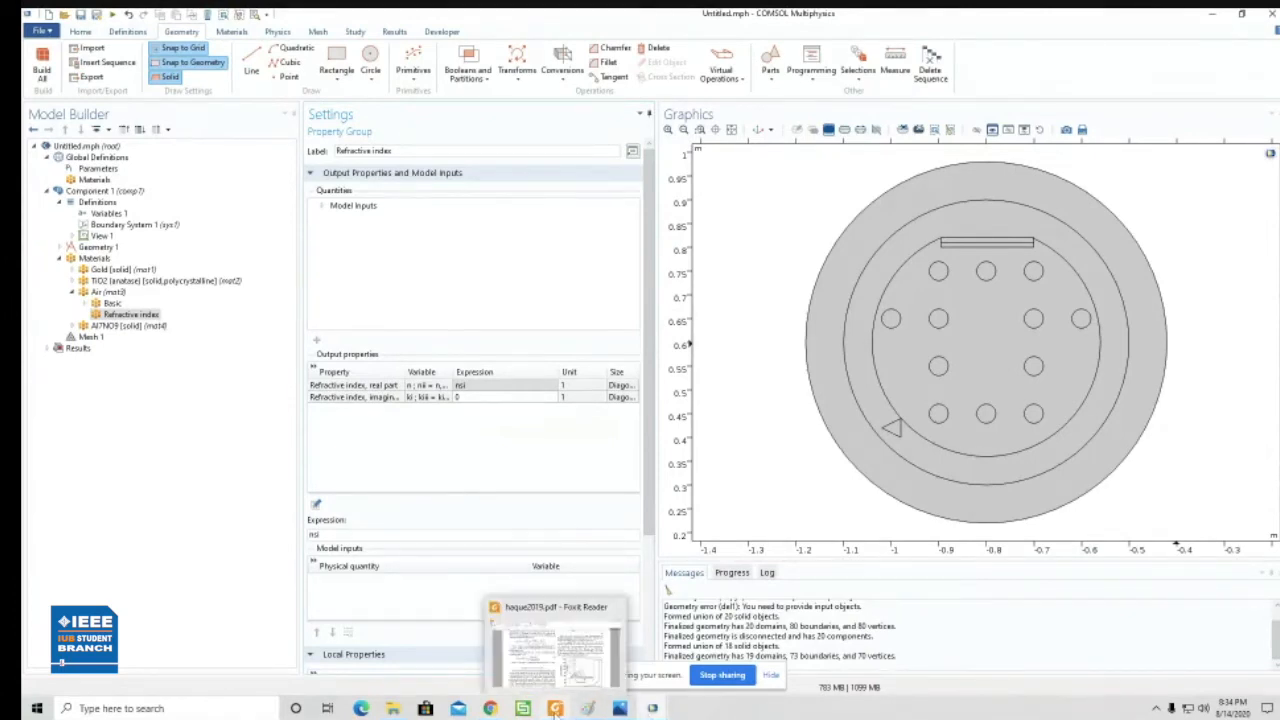
mouse_move(651, 712)
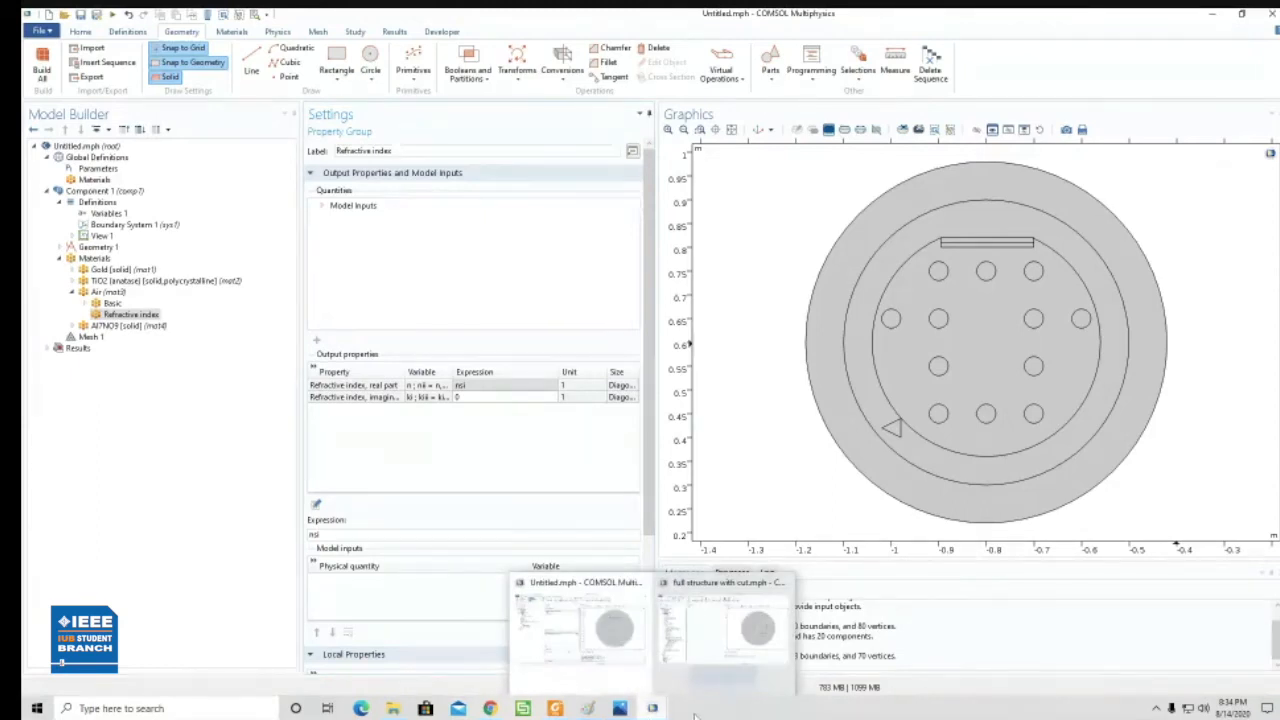
left_click(723, 628)
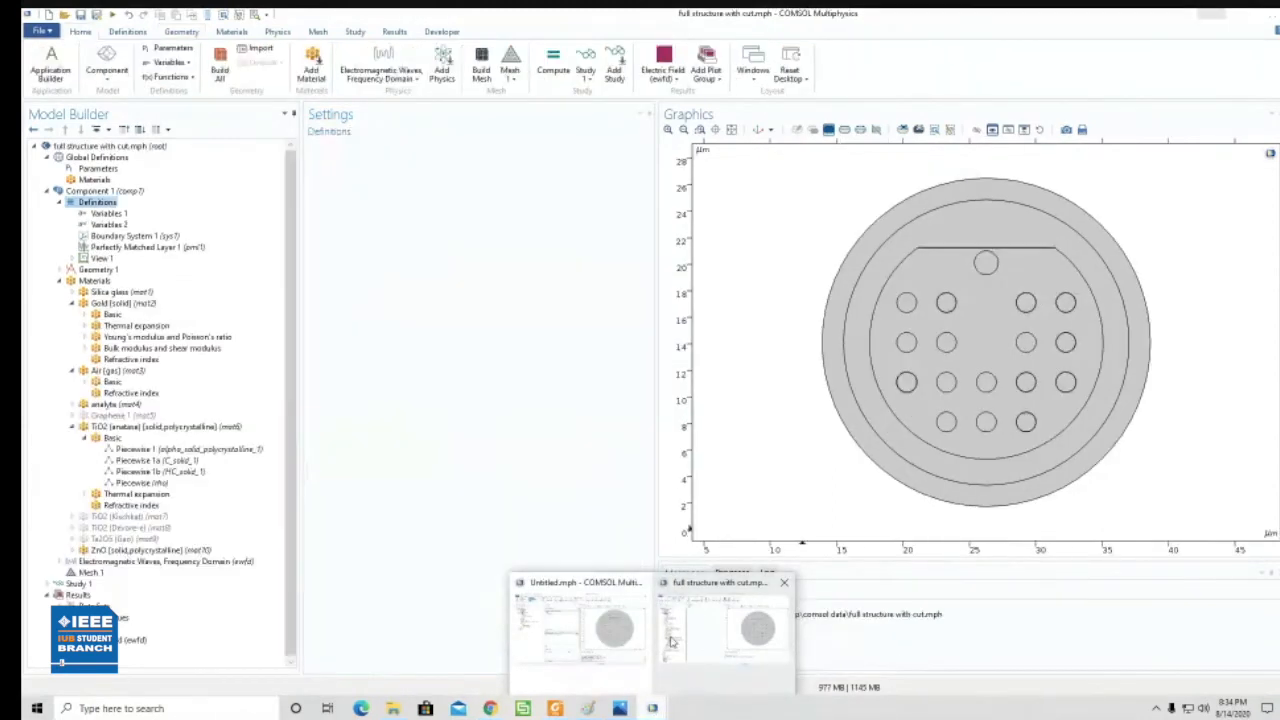
left_click(113, 215)
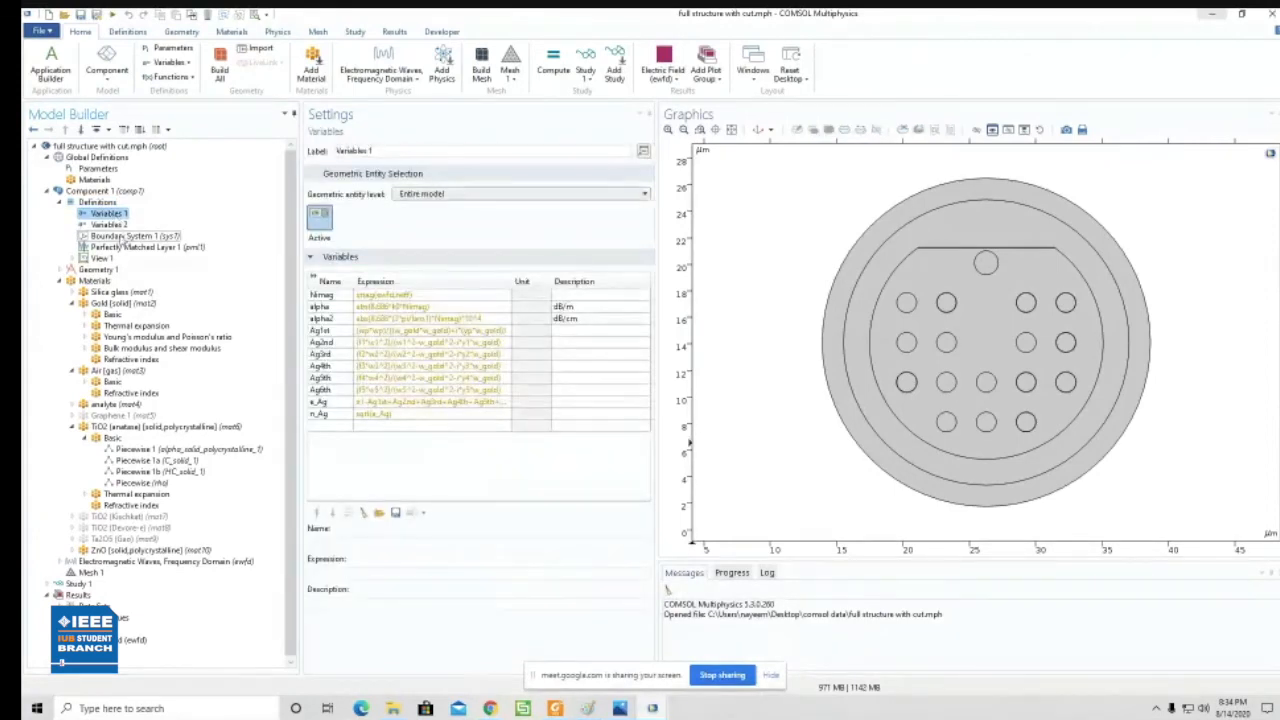
left_click(108, 225)
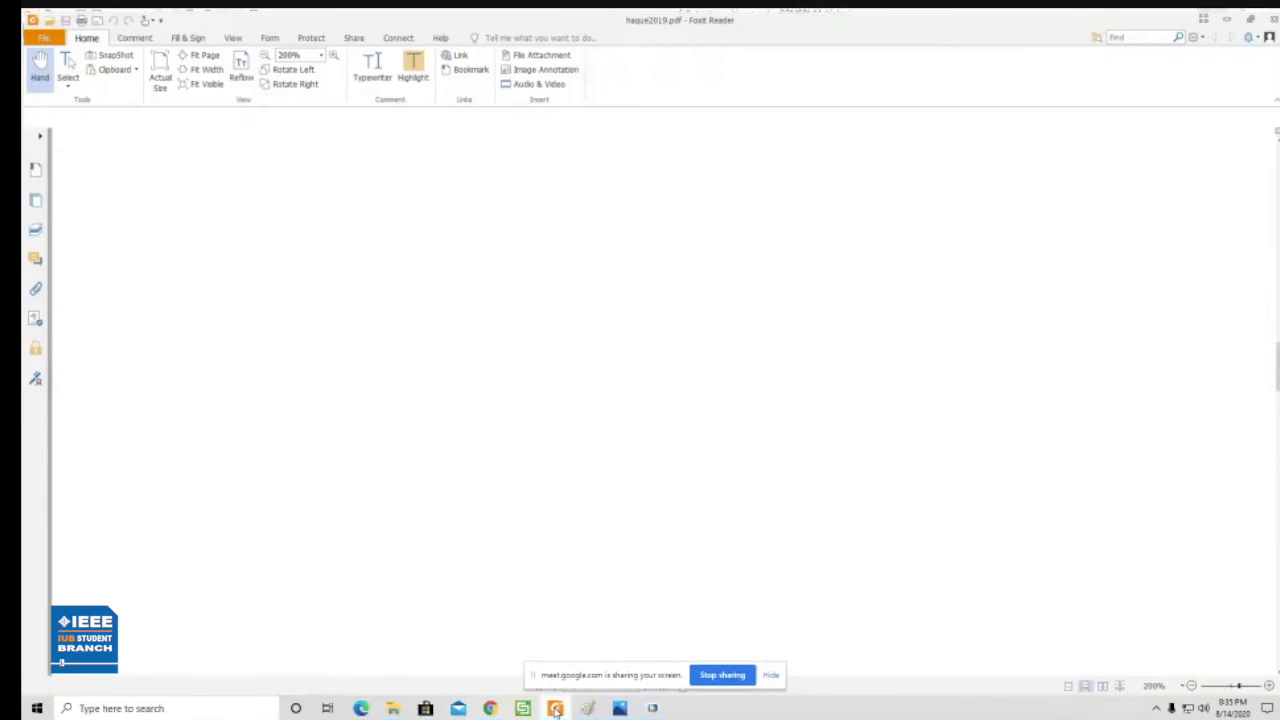
- Read the SiO2 Sellmeier and TiO2 refractive index equations in haque2019.pdf, and return to the full structure with cut model
scroll(282, 274, "up", 2)
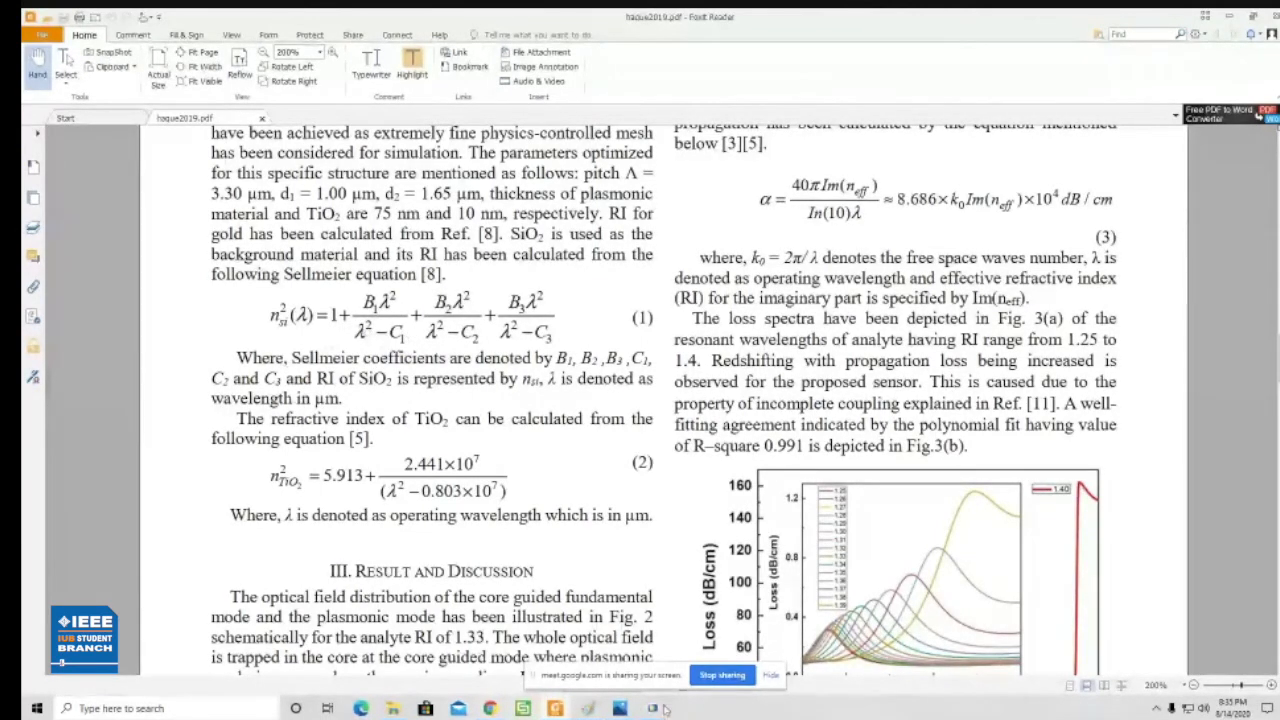
mouse_move(652, 708)
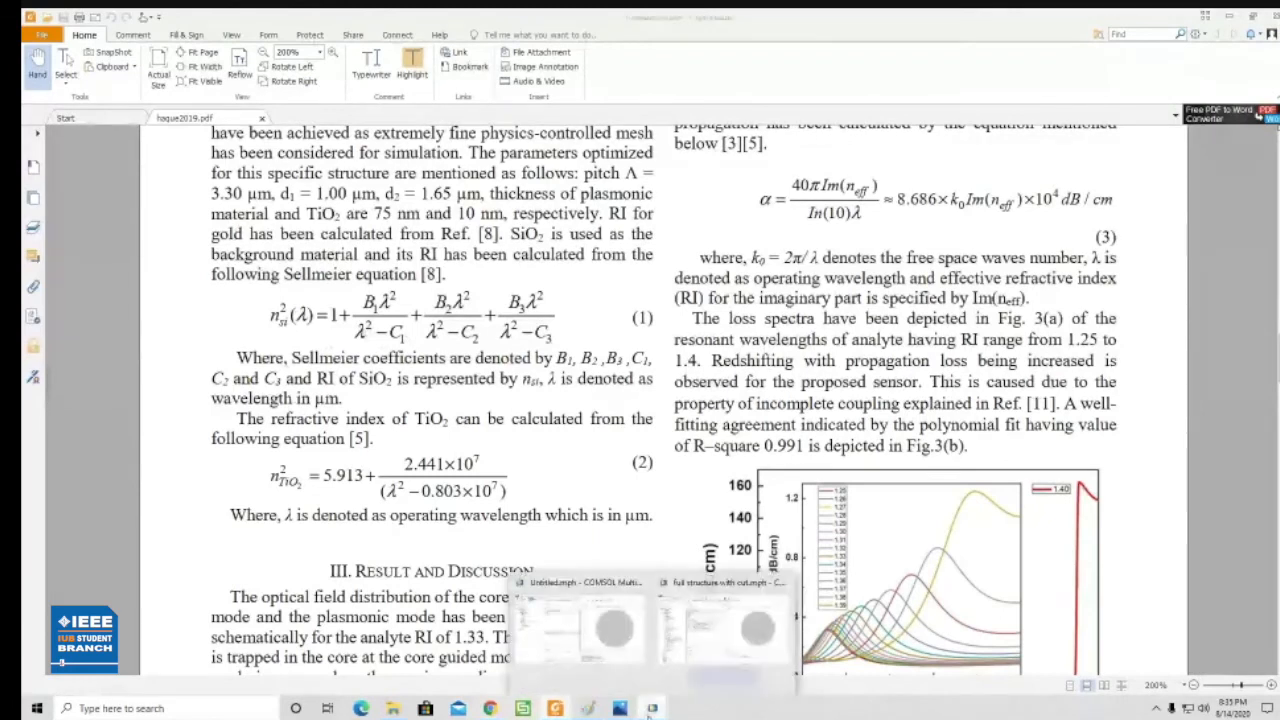
left_click(712, 640)
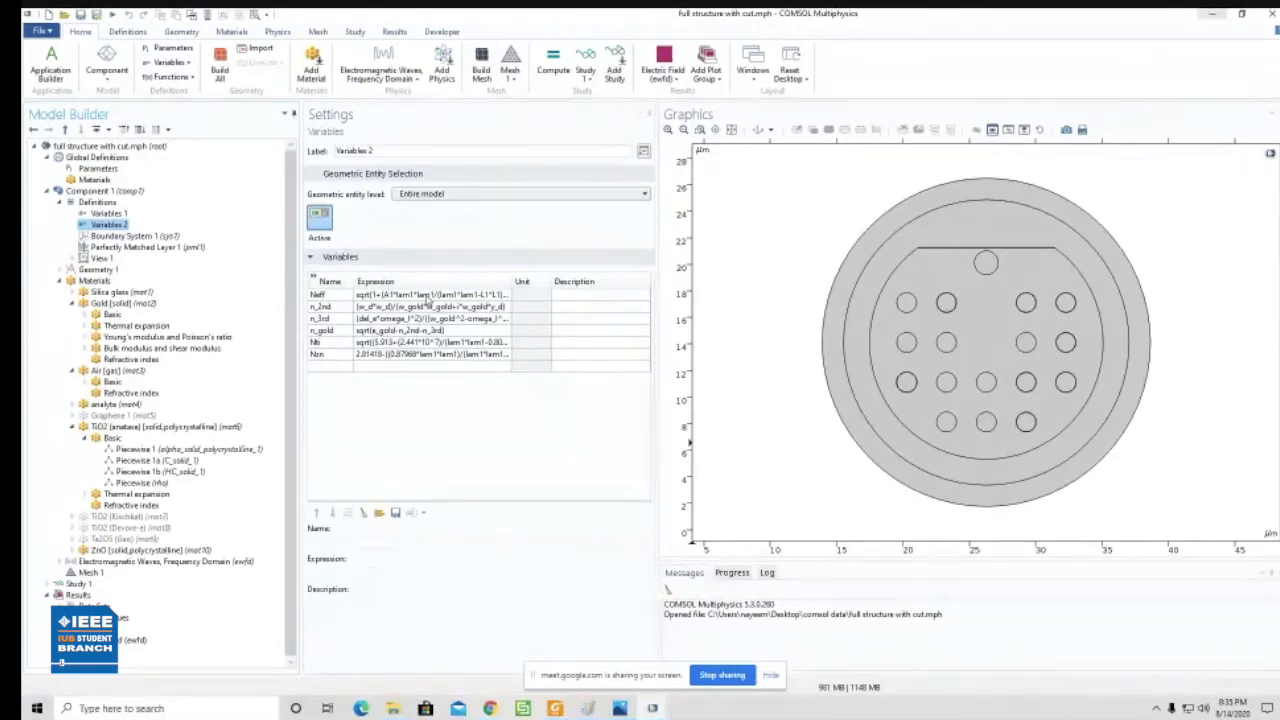
- Widen the settings area and inspect the Neff and Nti expressions in Variables 2 of the reference model
left_click_drag(656, 312, 717, 314)
left_click(555, 297)
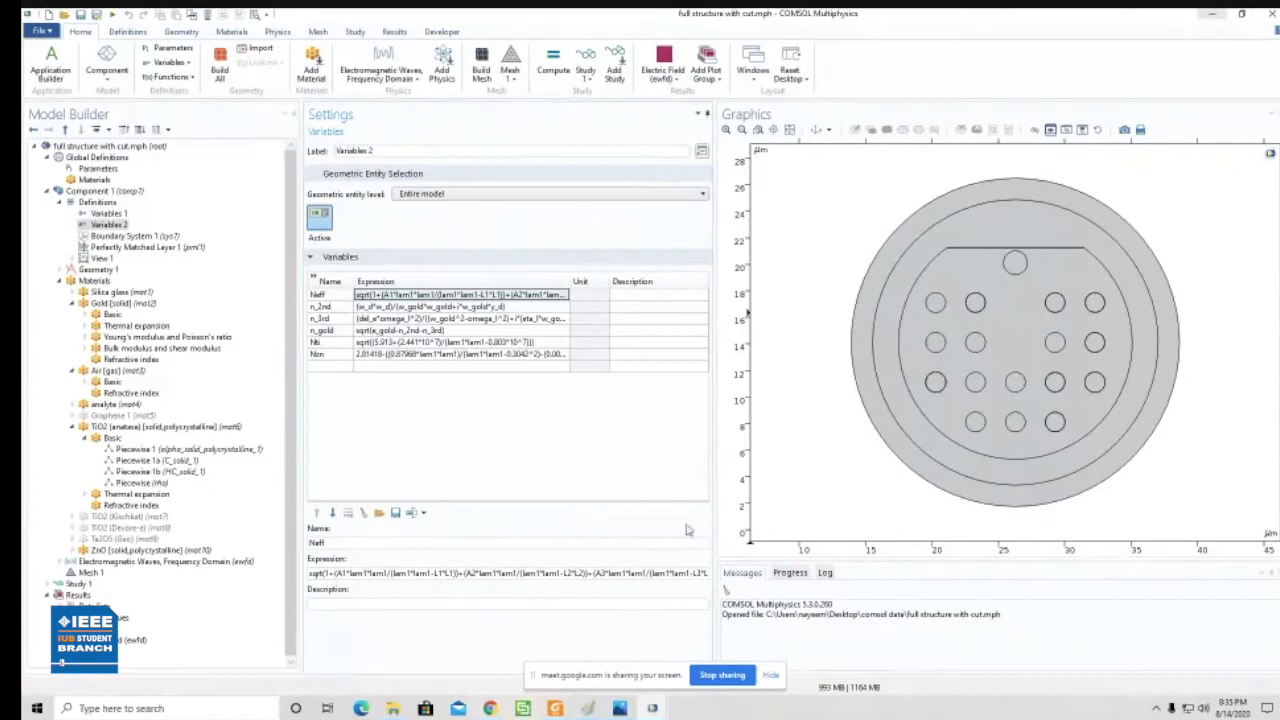
key("Down")
key("Down")
key("Down")
key("Down")
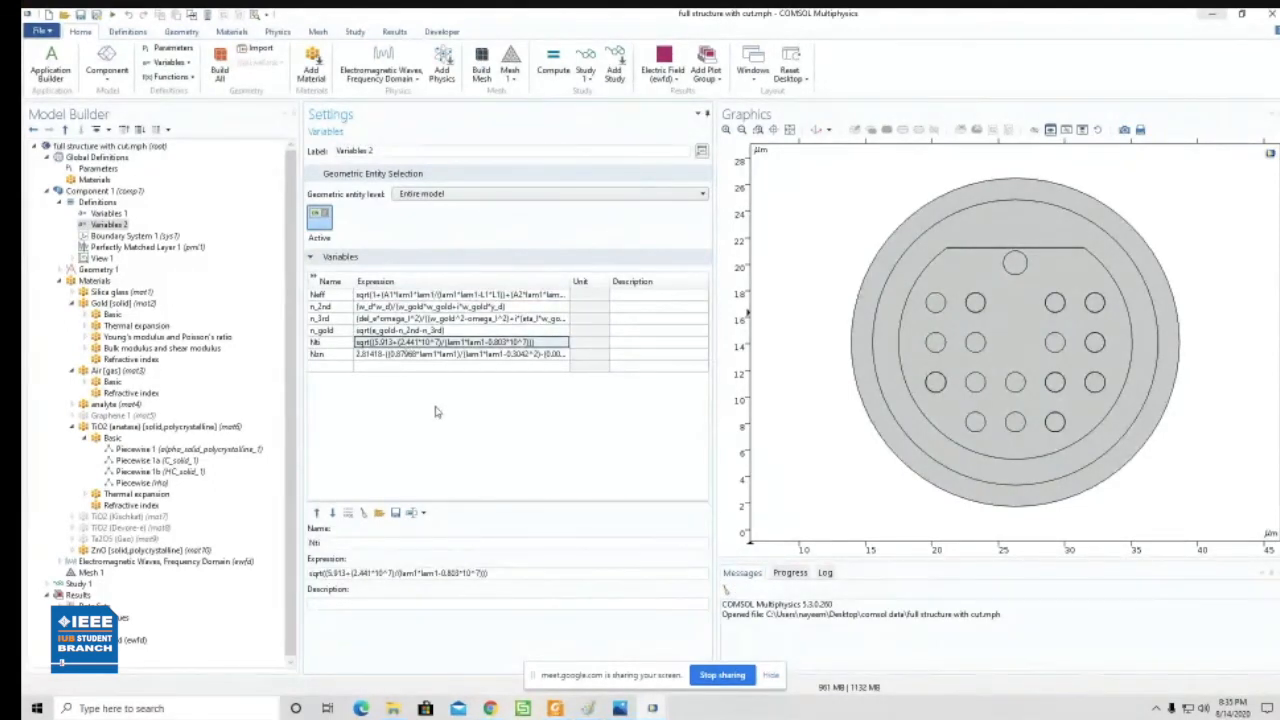
left_click(652, 708)
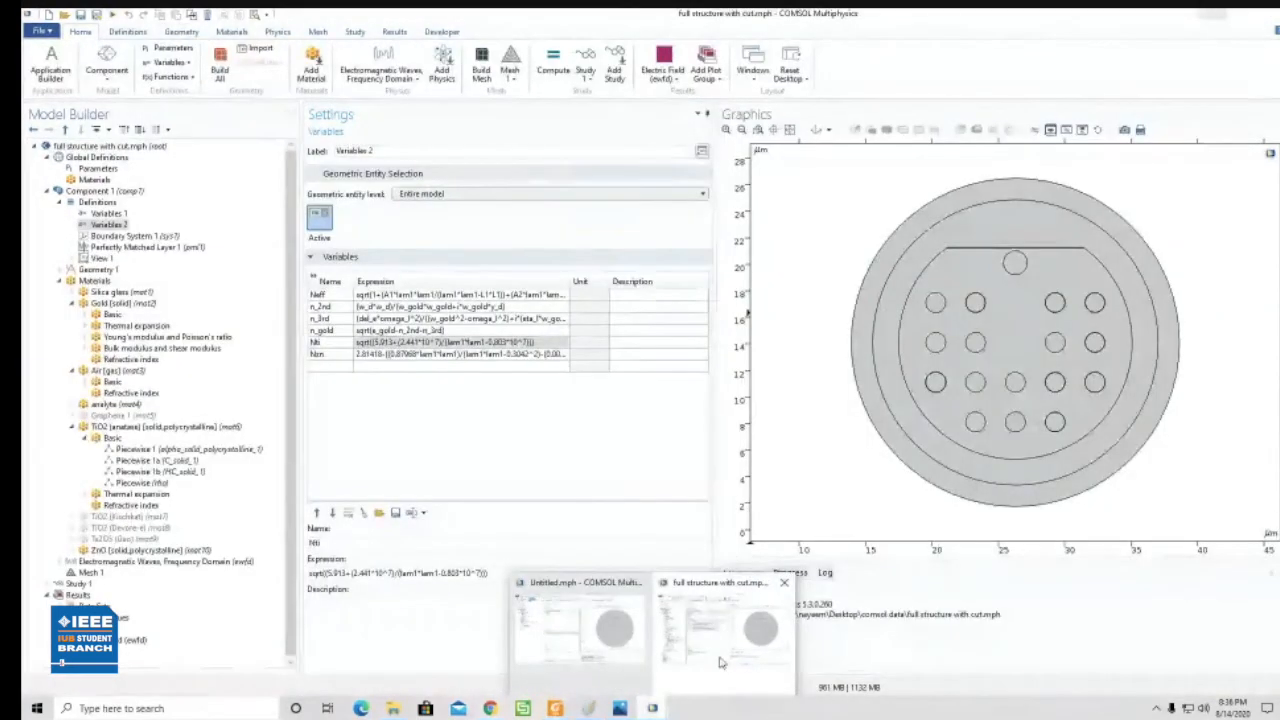
left_click(720, 662)
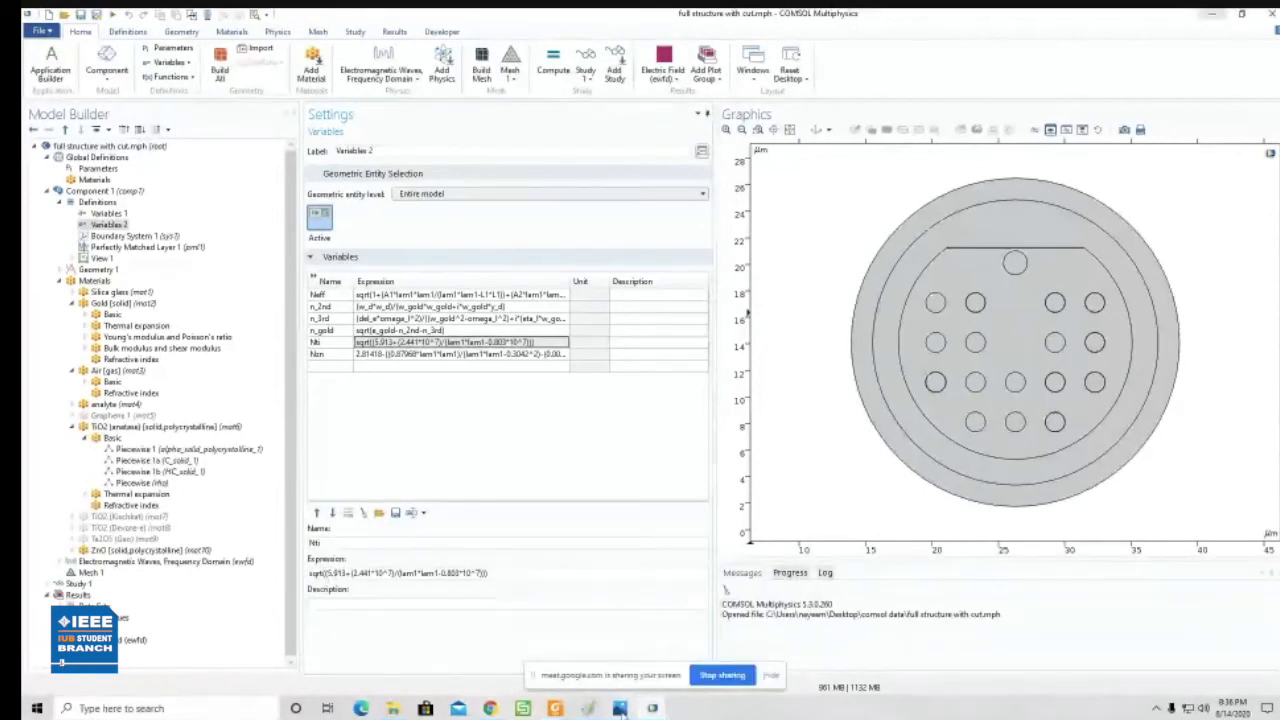
- Switch to haque2019.pdf in Foxit Reader and examine the refractive index and confinement loss equations and the loss spectra
mouse_move(620, 708)
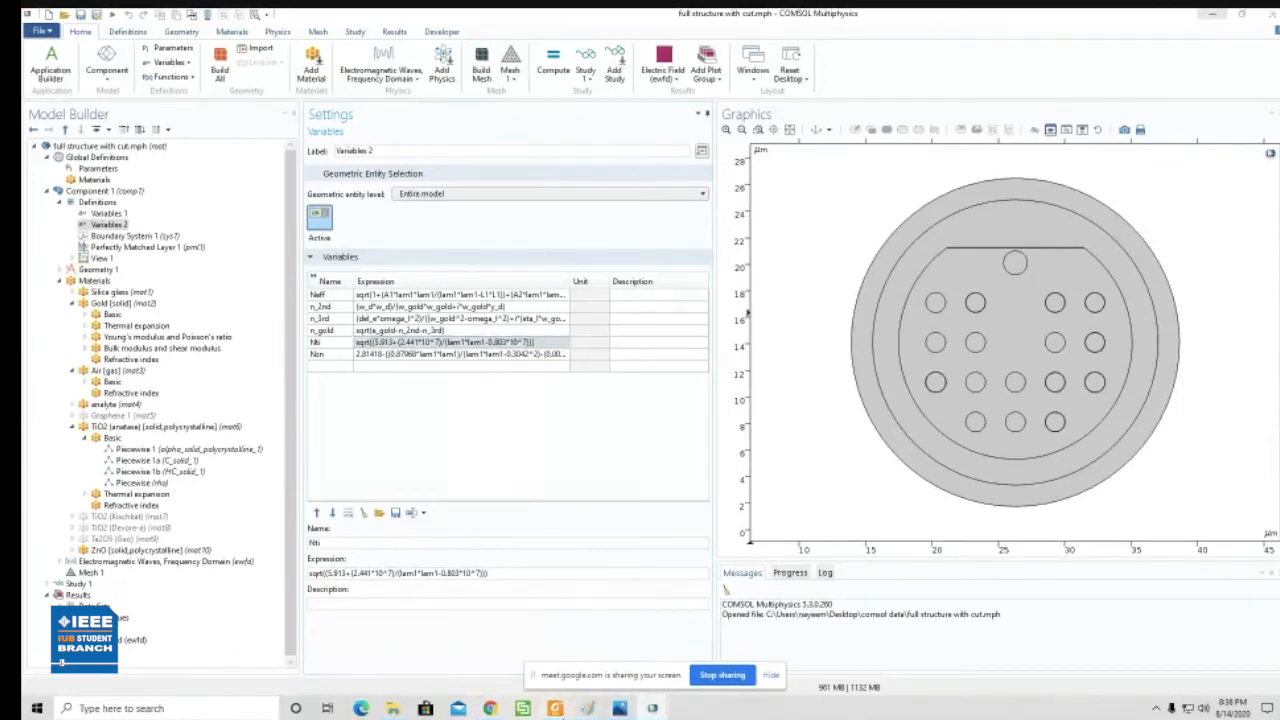
left_click(566, 710)
scroll(944, 443, "up", 1)
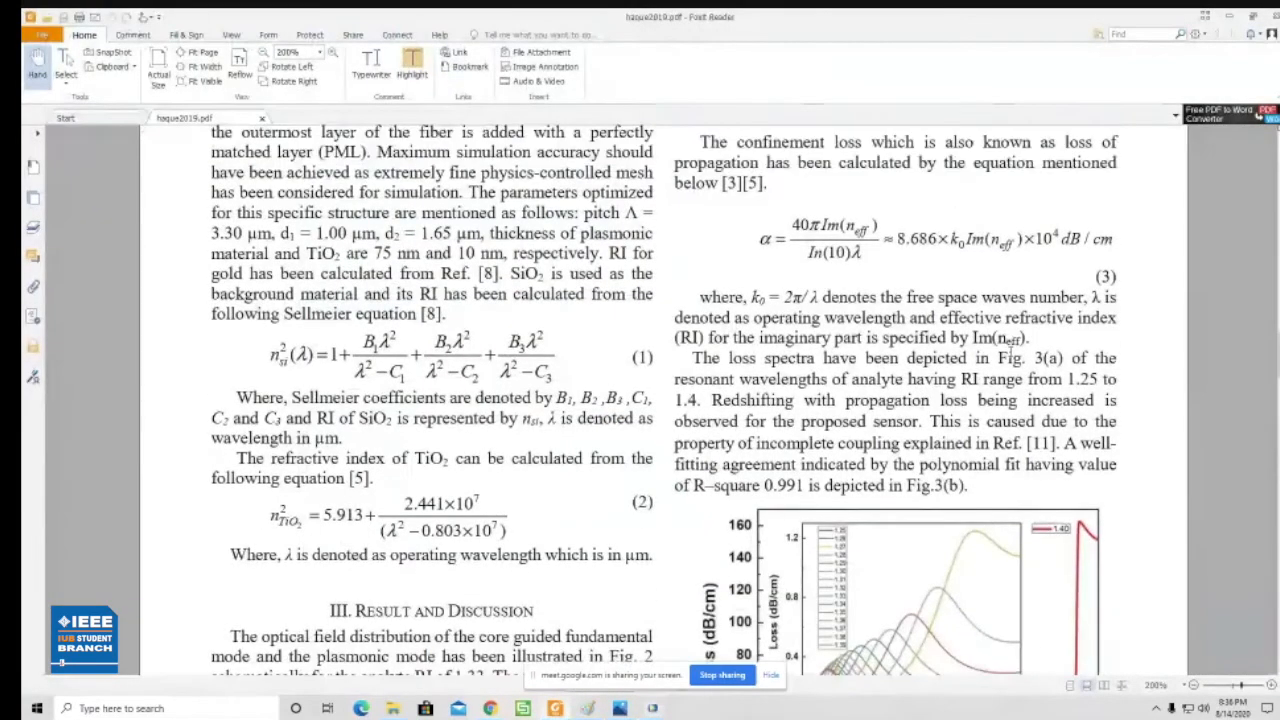
scroll(897, 270, "down", 2)
scroll(897, 270, "up", 2)
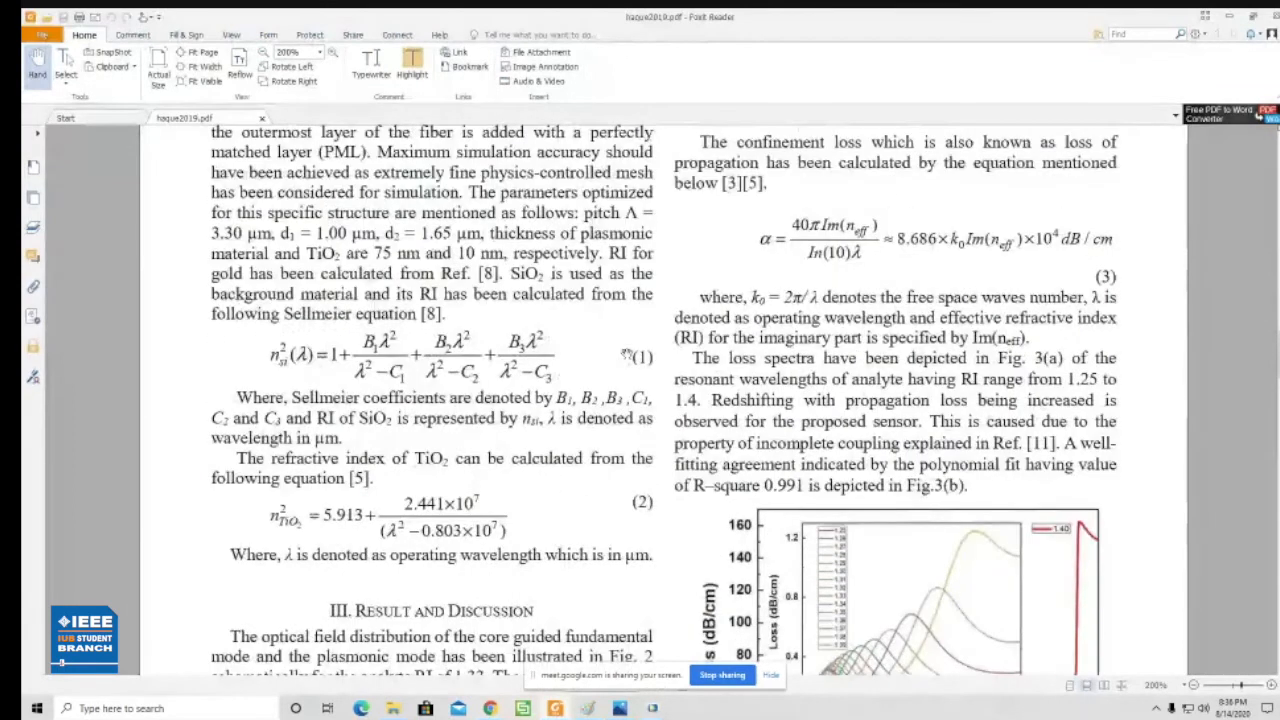
scroll(820, 260, "down", 2)
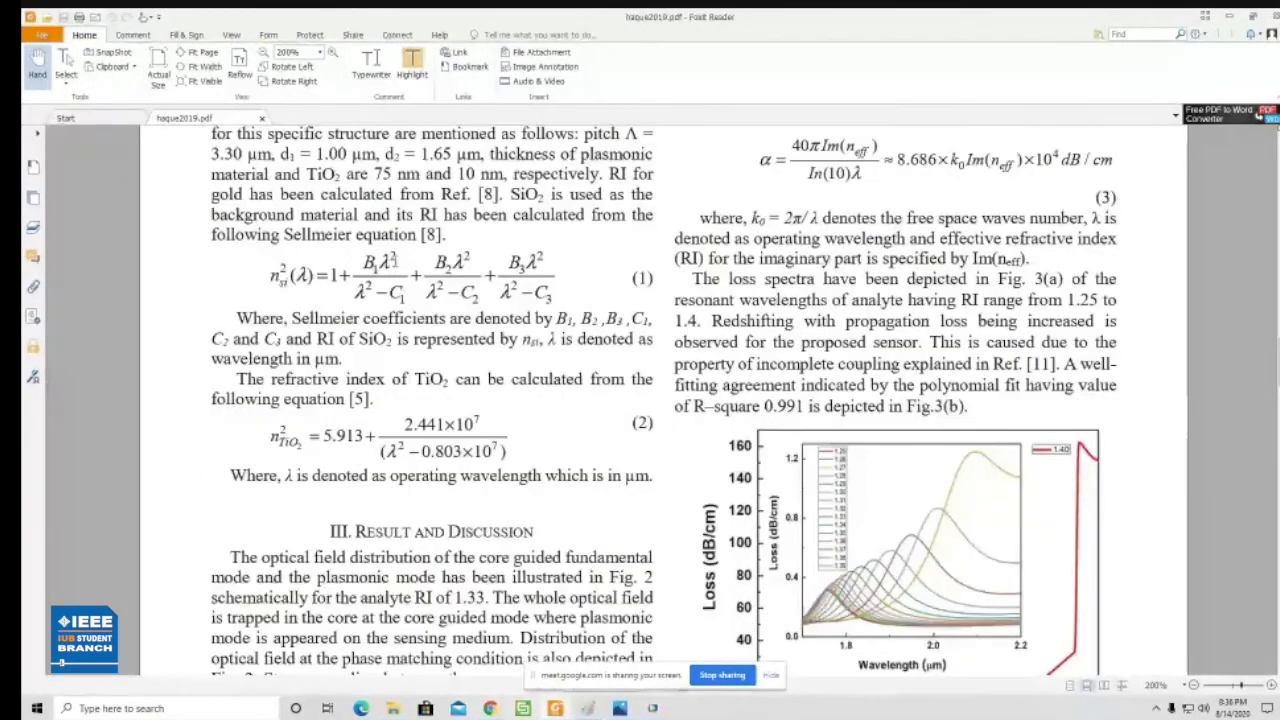
scroll(394, 258, "down", 3)
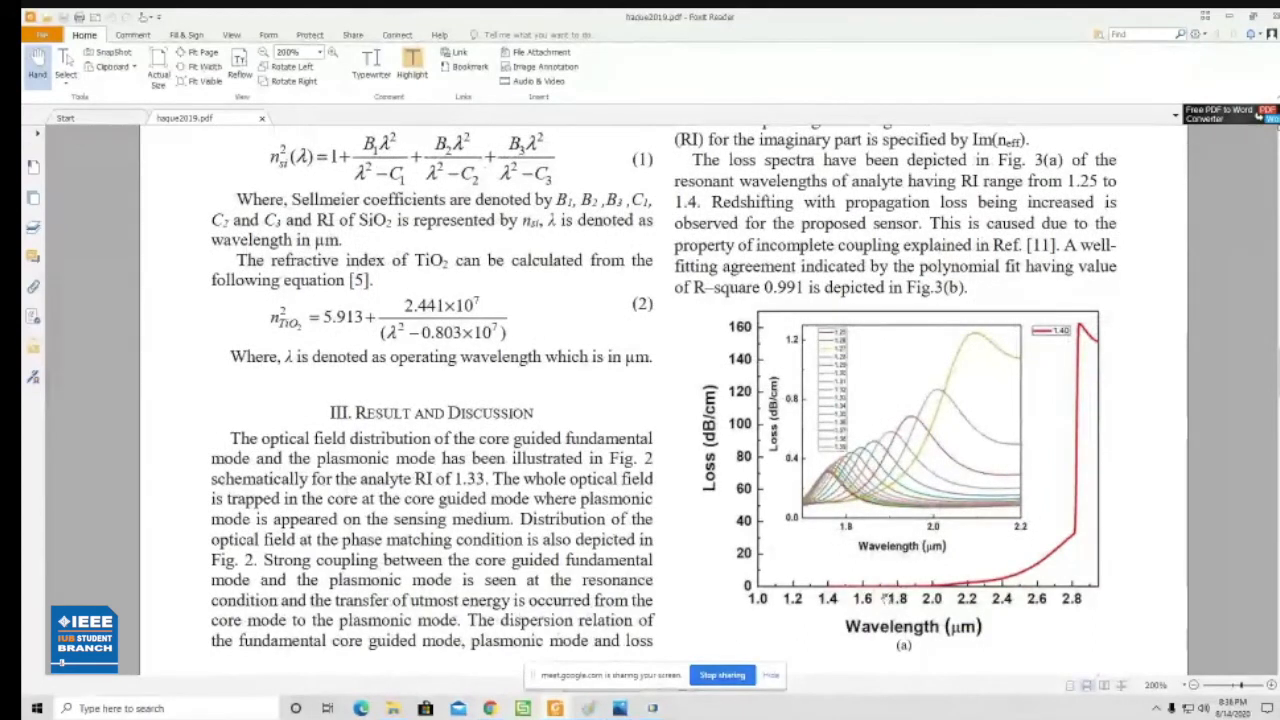
- Study the SiO2 Sellmeier equation, the TiO2 refractive index equation and the loss spectra plot in the paper
scroll(1082, 592, "down", 1)
scroll(1082, 592, "down", 2)
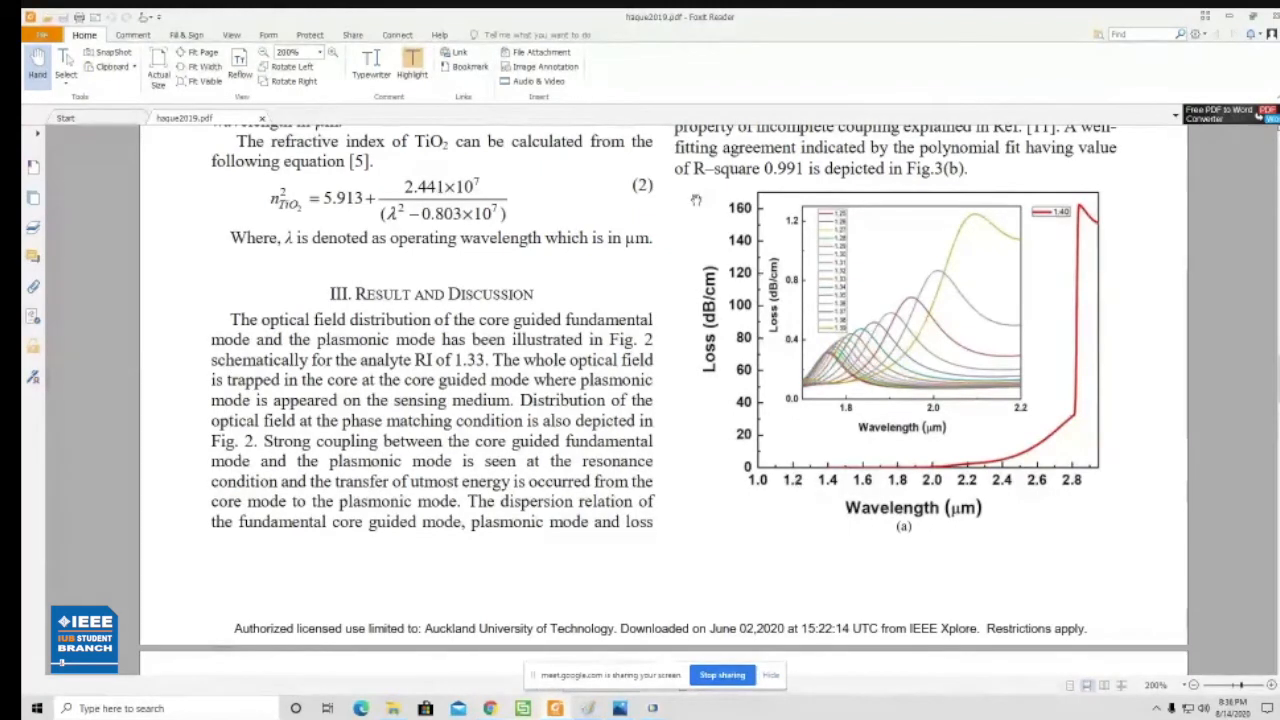
scroll(369, 243, "up", 5)
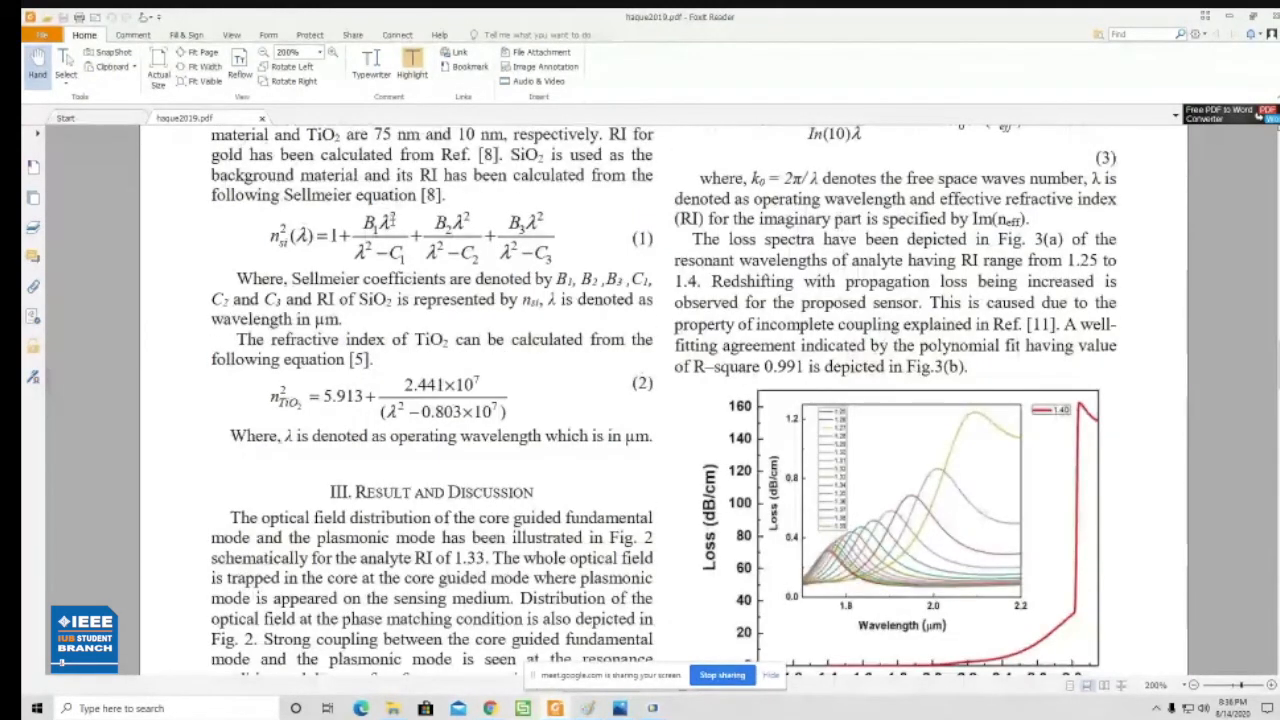
left_click_drag(376, 228, 367, 222)
left_click(367, 222)
scroll(395, 248, "down", 1)
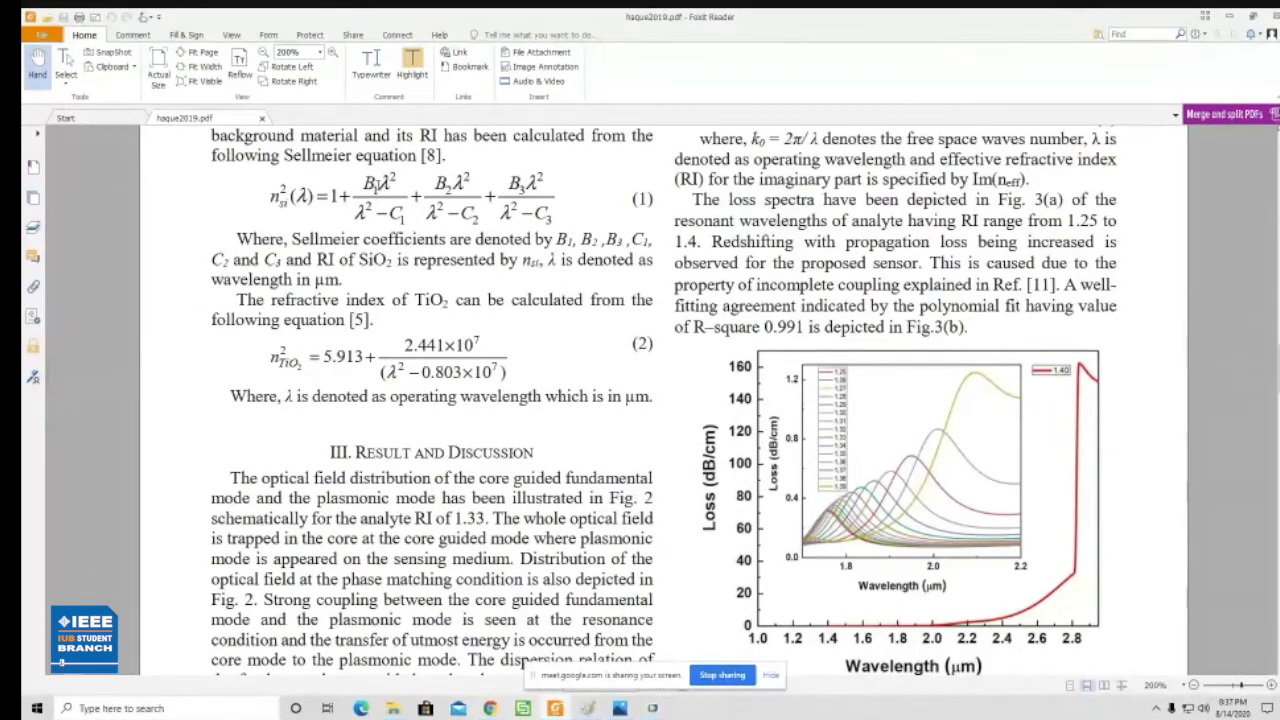
double_click(375, 189)
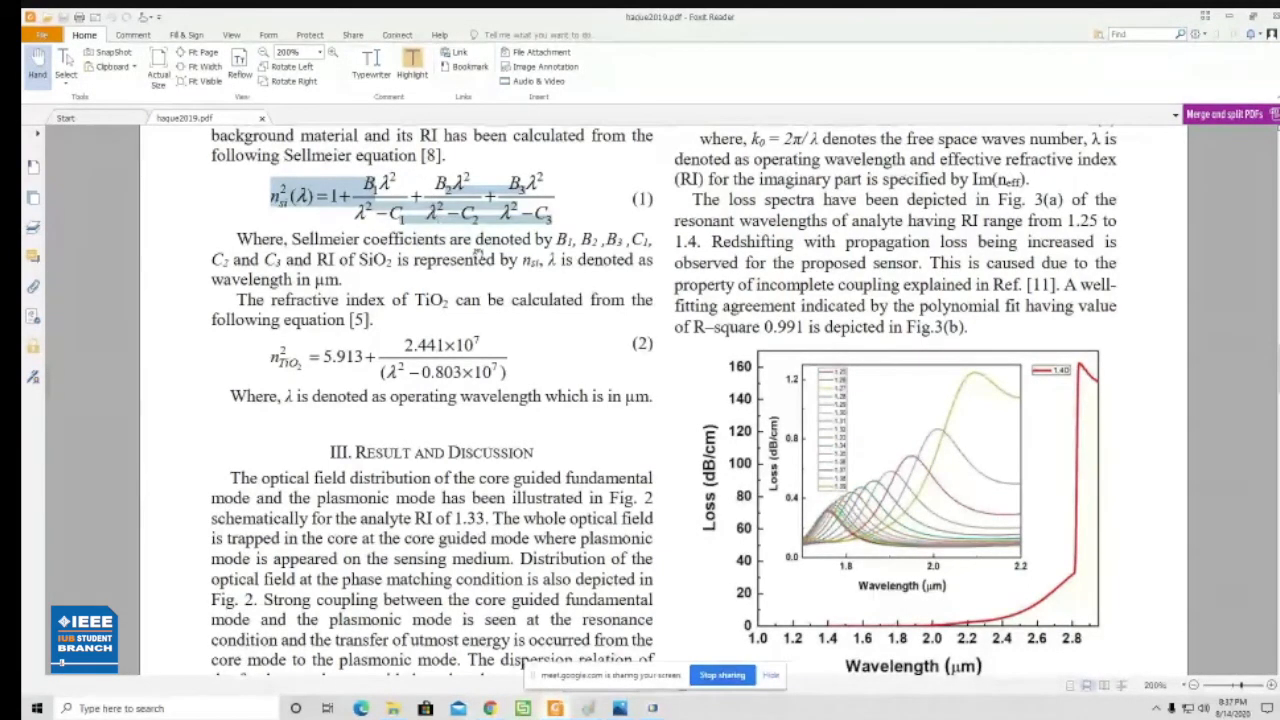
scroll(476, 215, "down", 3)
scroll(476, 215, "up", 4)
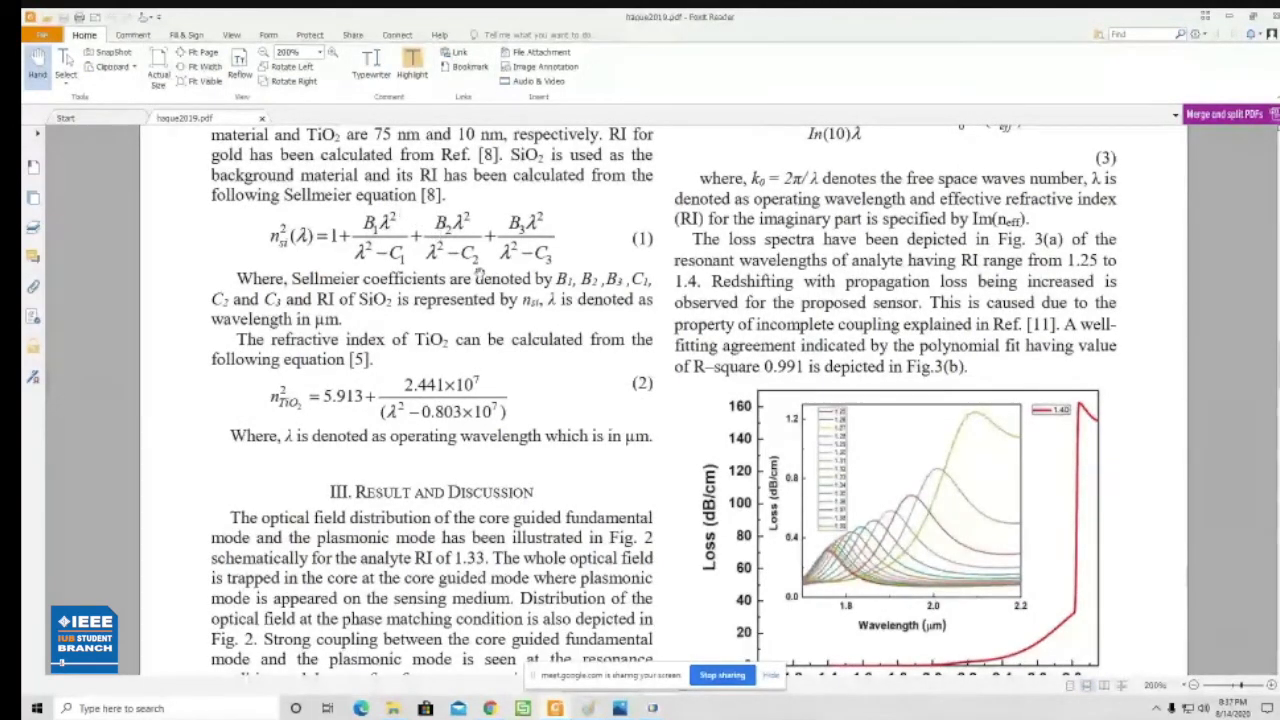
scroll(477, 277, "down", 1)
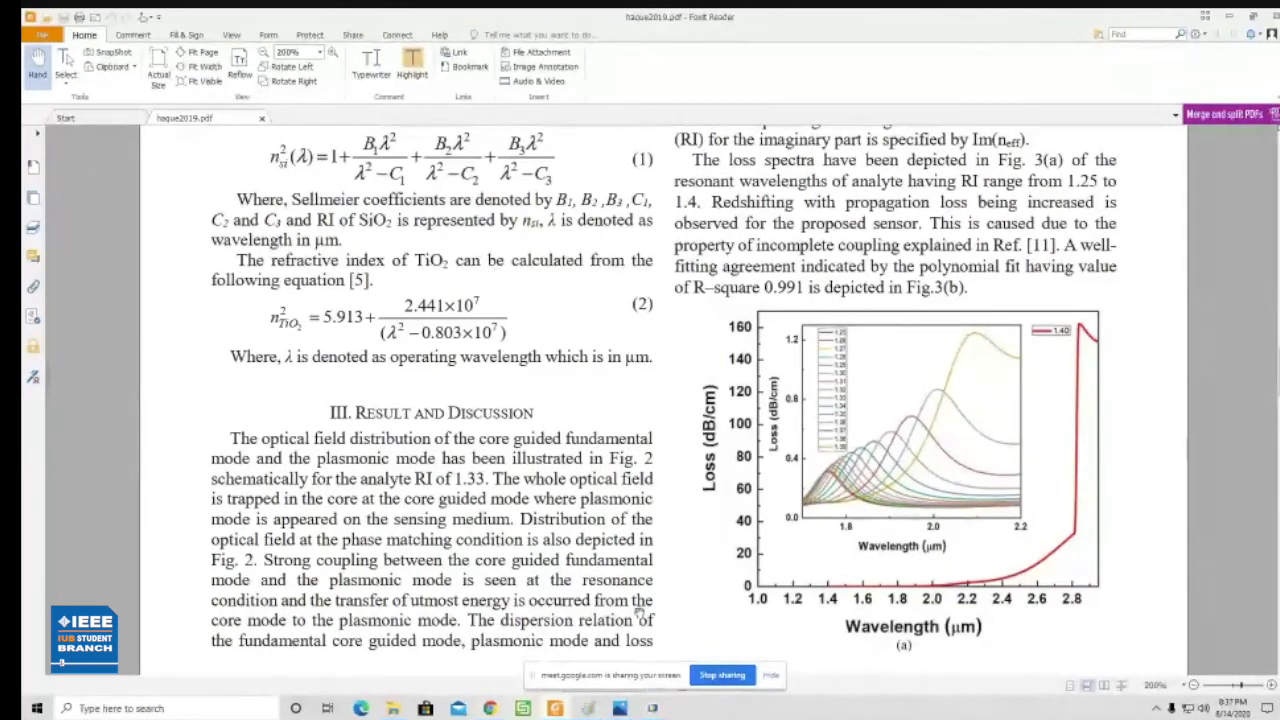
- Switch to the Untitled.mph model in COMSOL, look over the Definitions options of Component 1 and collapse the Definitions branch
mouse_move(652, 708)
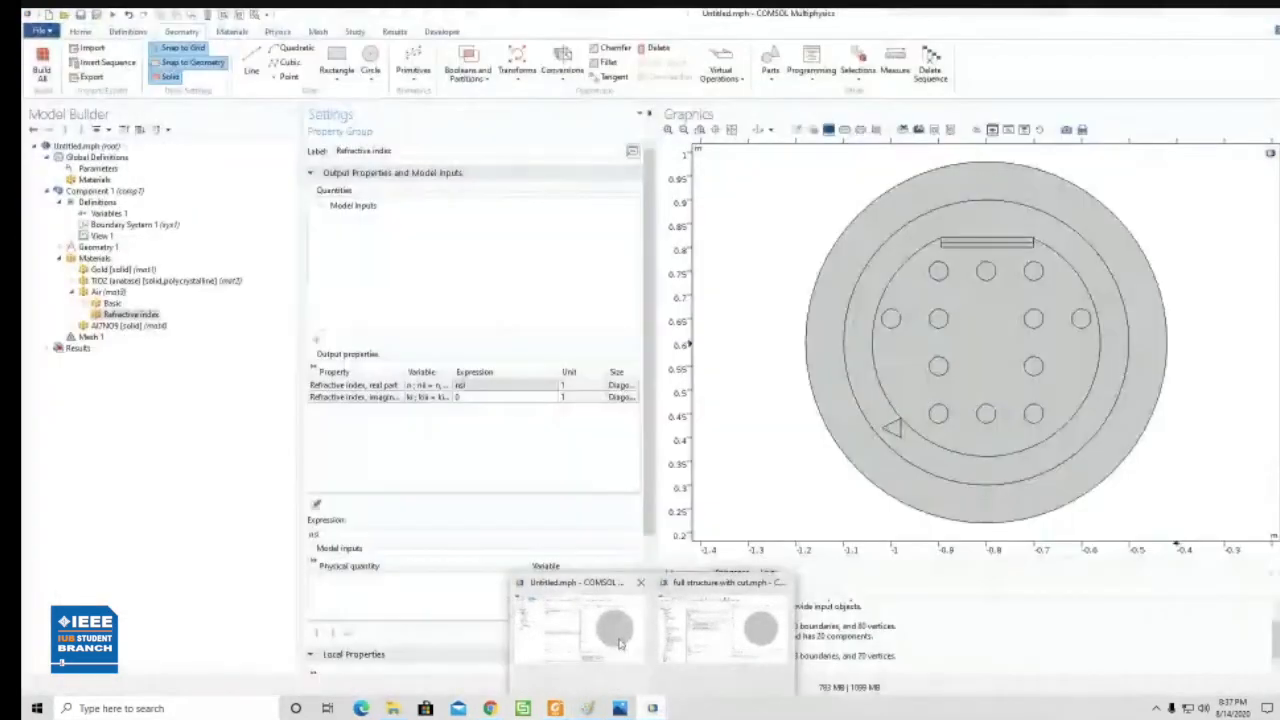
left_click(628, 645)
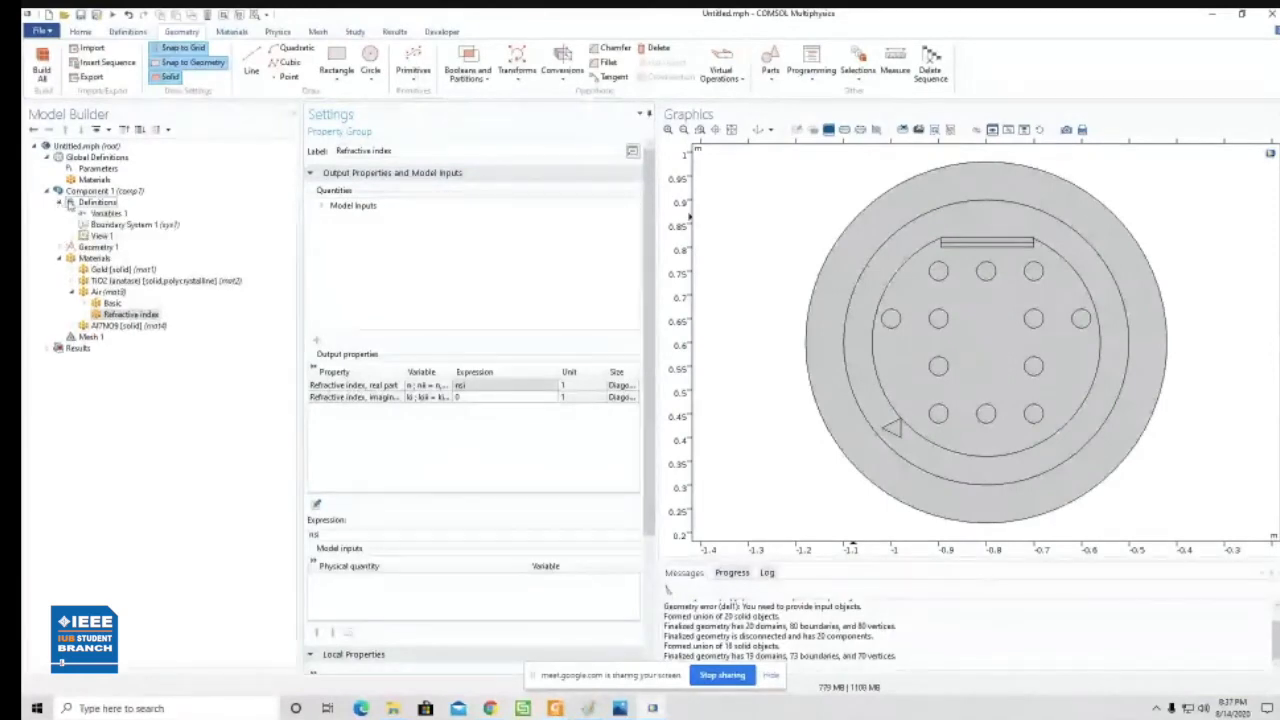
right_click(79, 203)
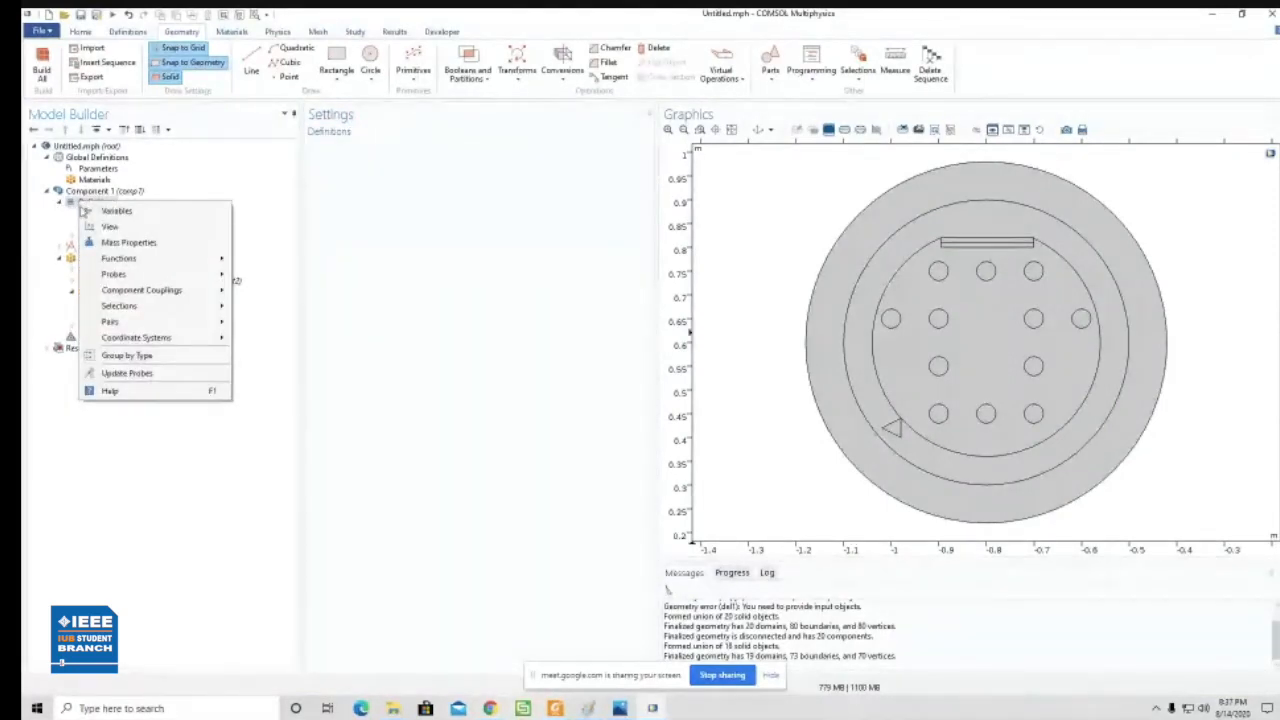
mouse_move(167, 292)
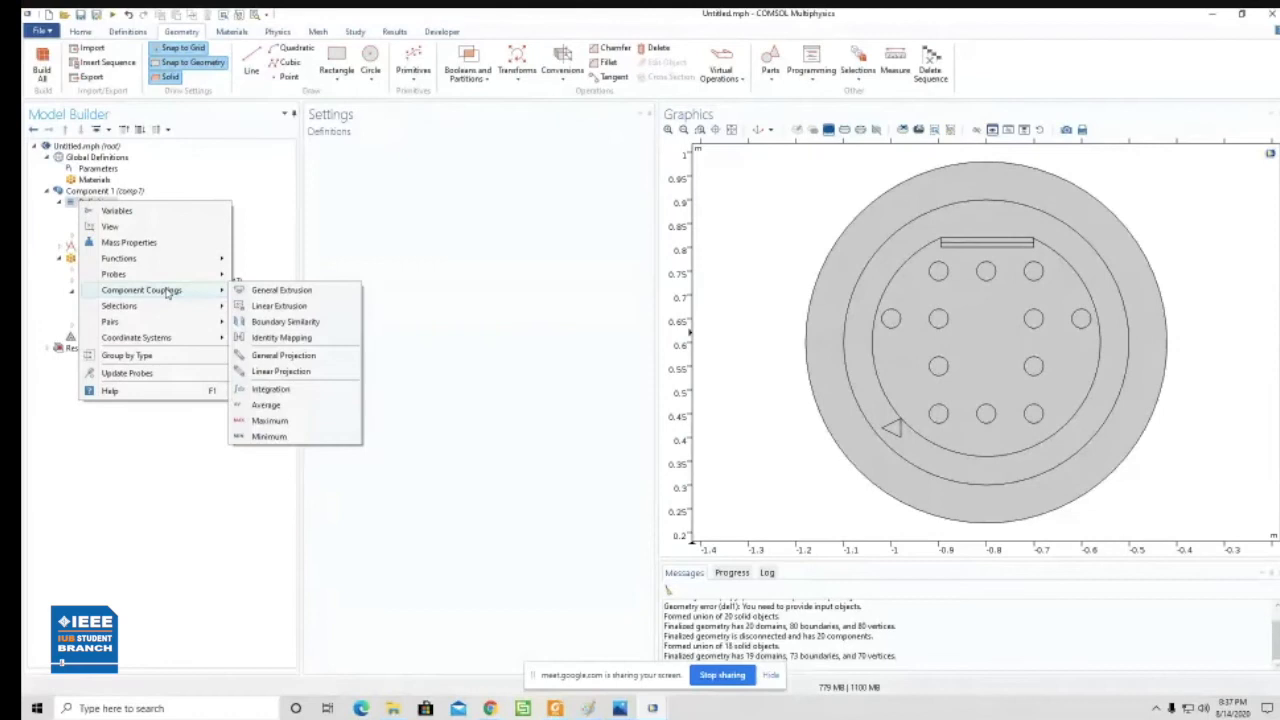
left_click(46, 280)
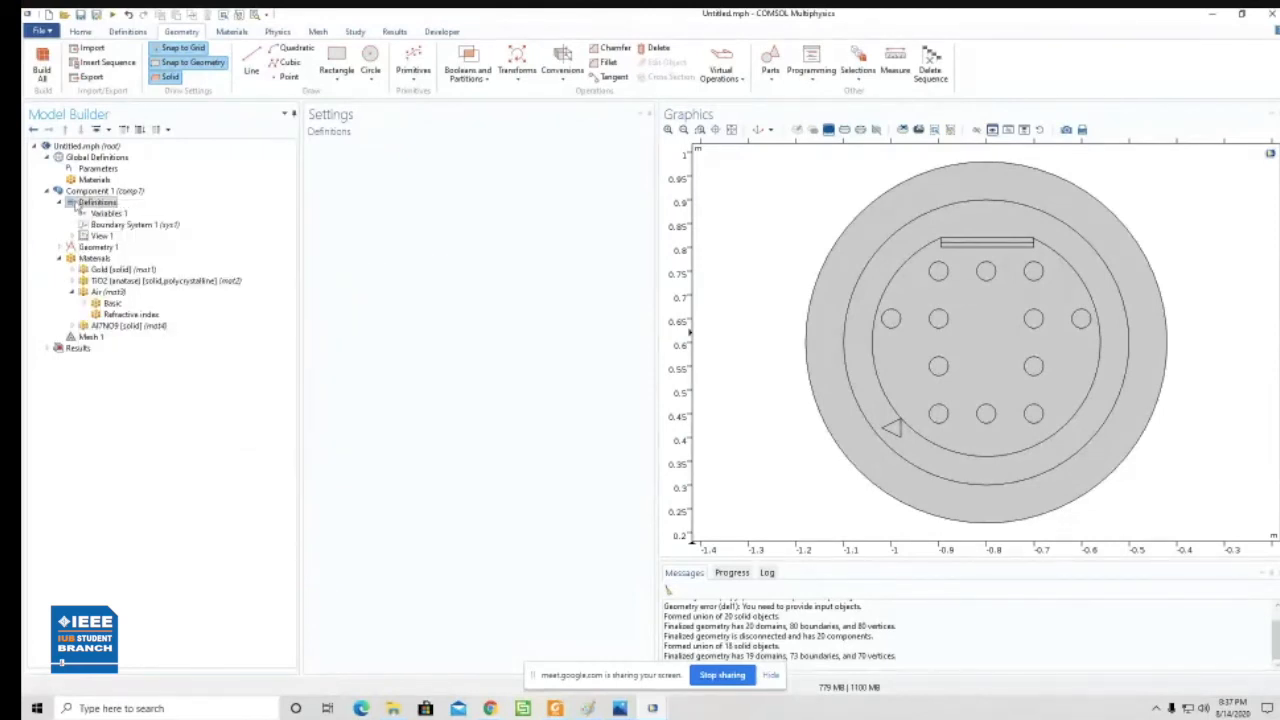
right_click(77, 194)
left_click(55, 213)
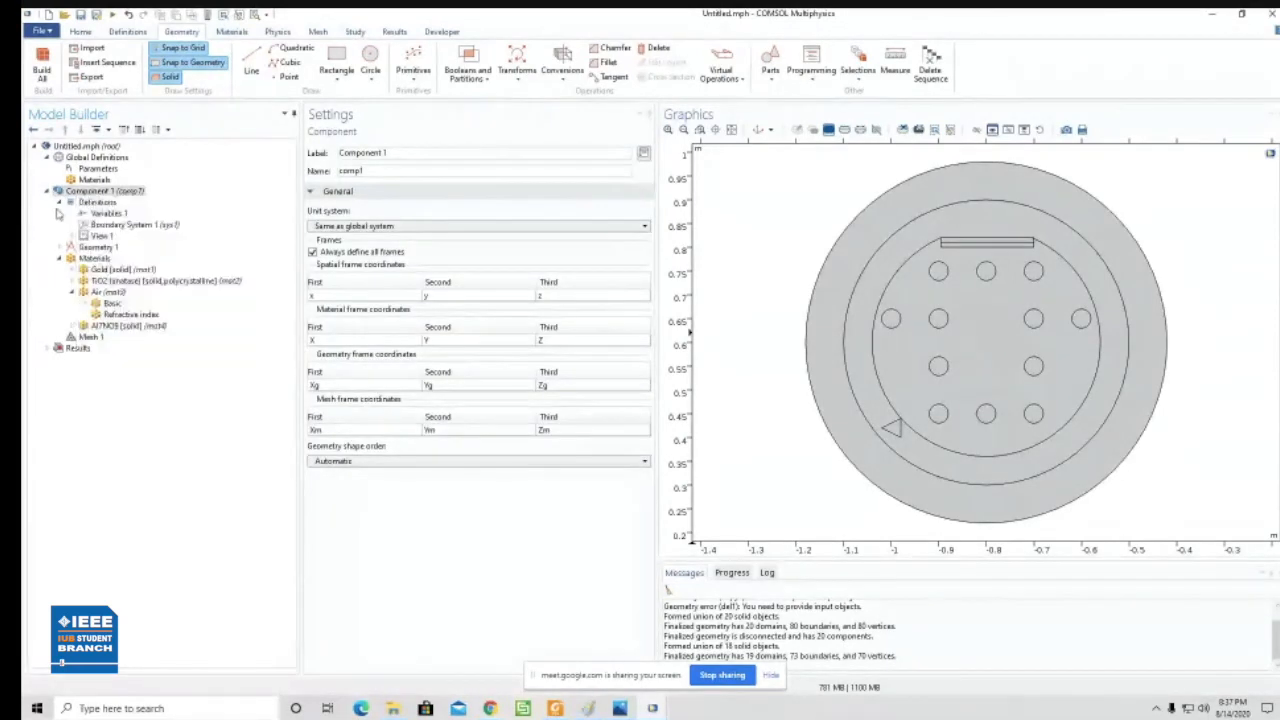
left_click(57, 248)
left_click(57, 248)
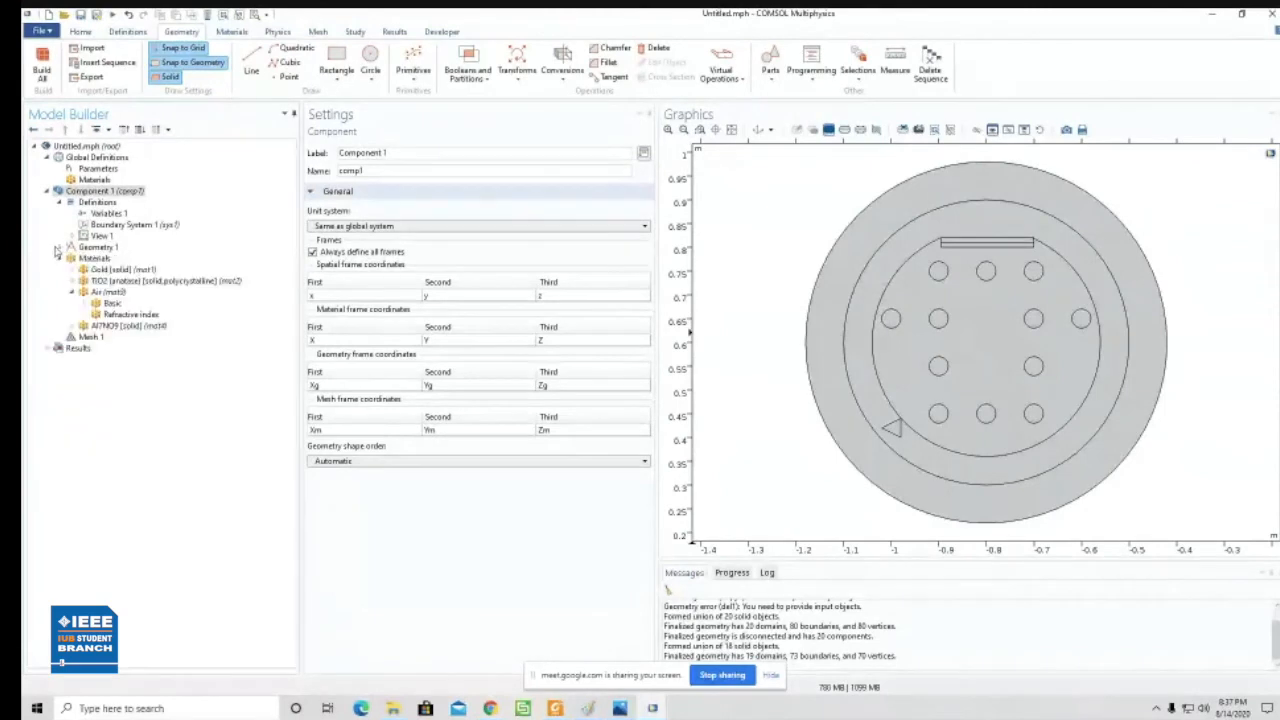
left_click(96, 203)
right_click(92, 207)
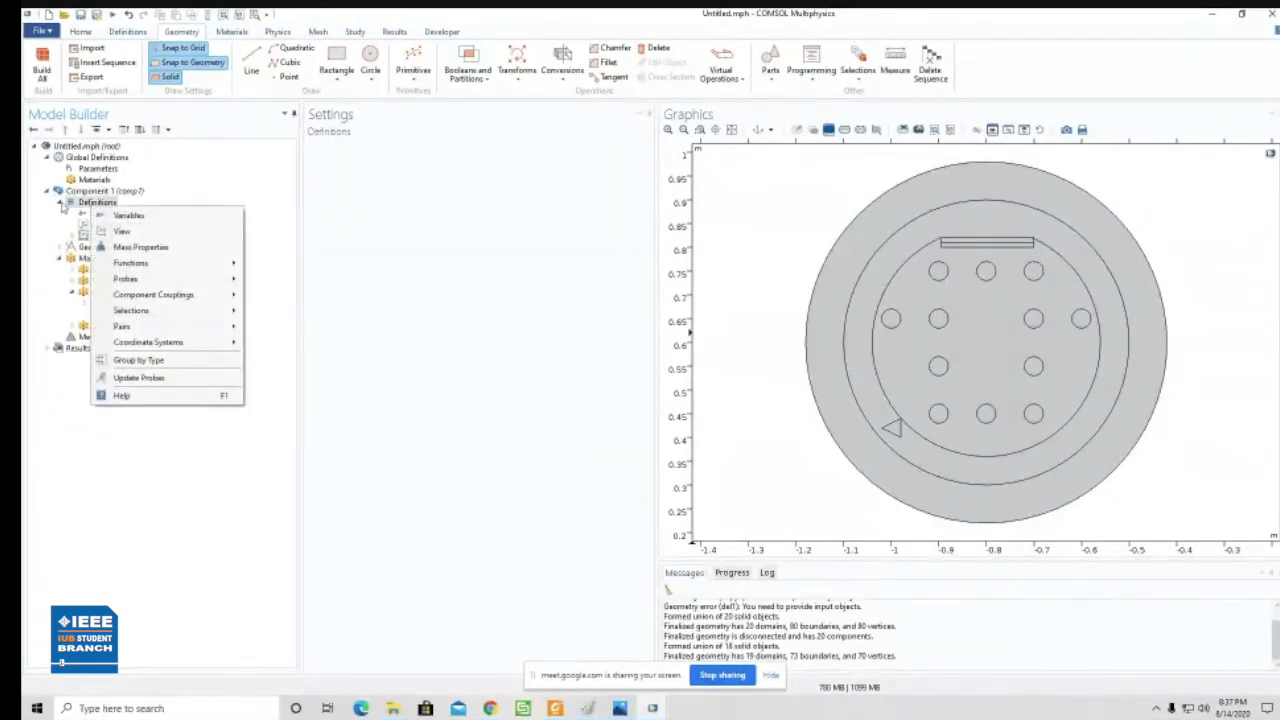
left_click(61, 203)
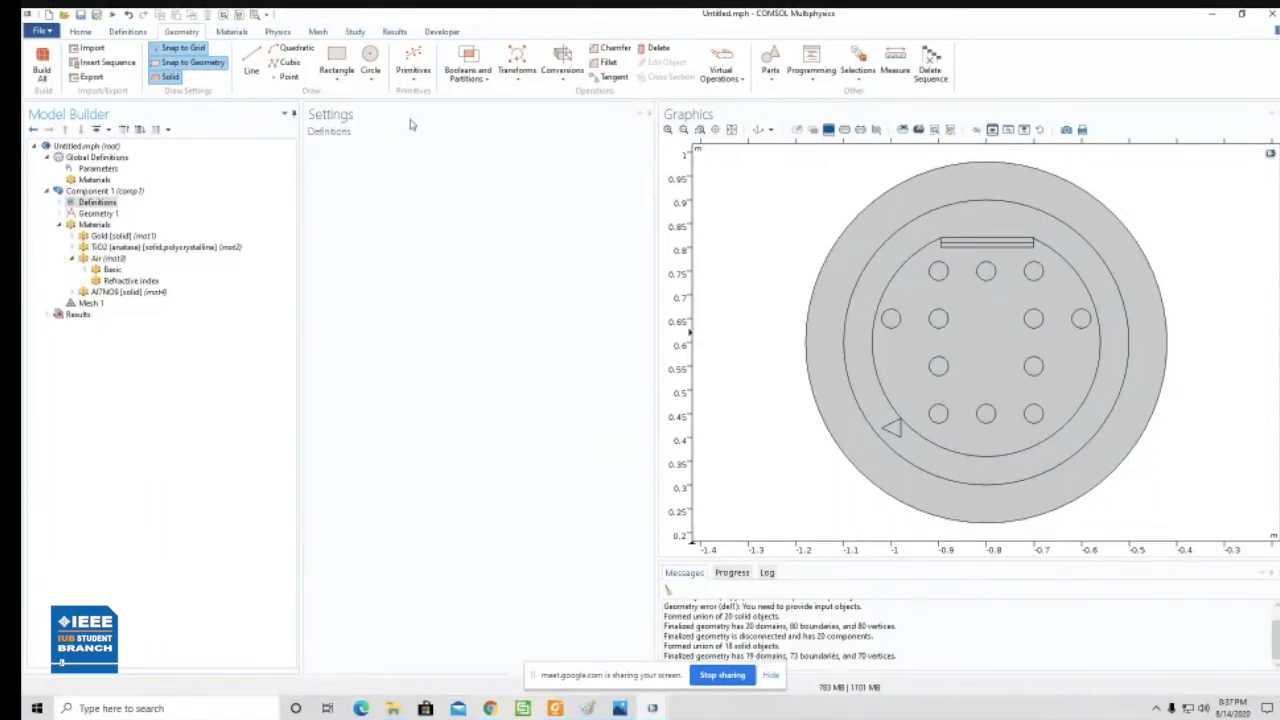
- Build Mesh 1 as a physics-controlled mesh with Normal element size
left_click(318, 31)
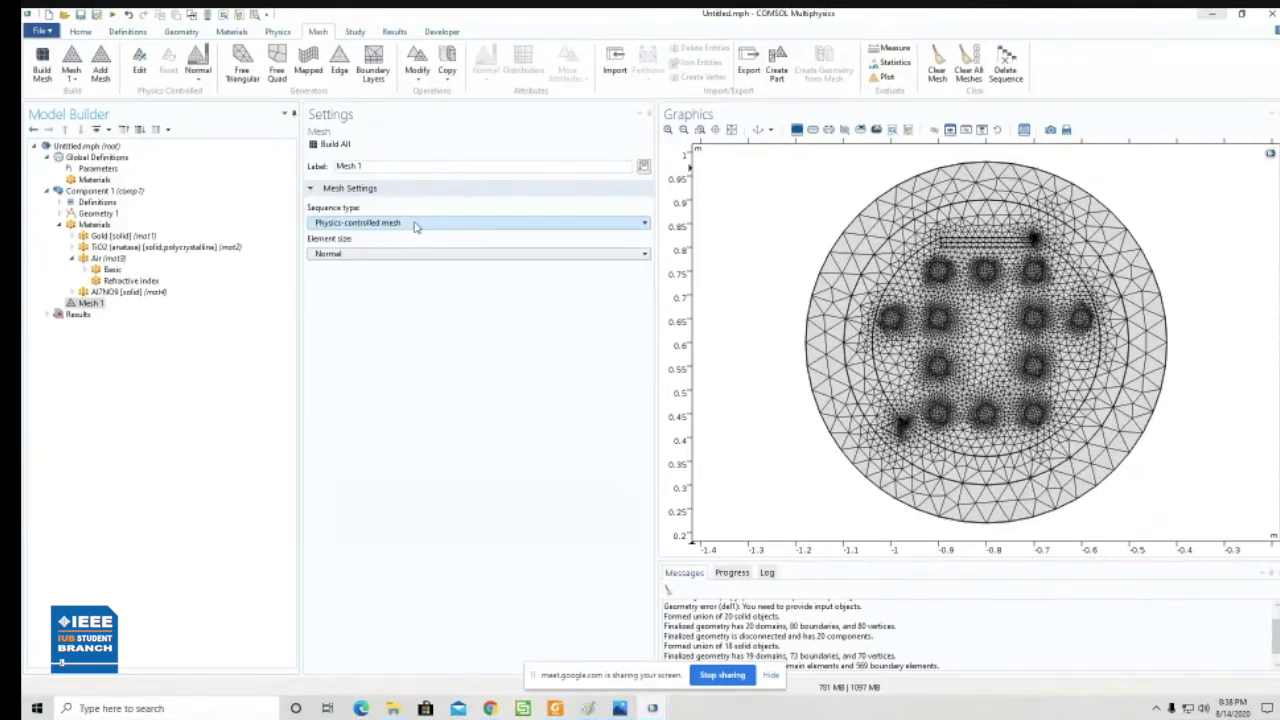
left_click(387, 255)
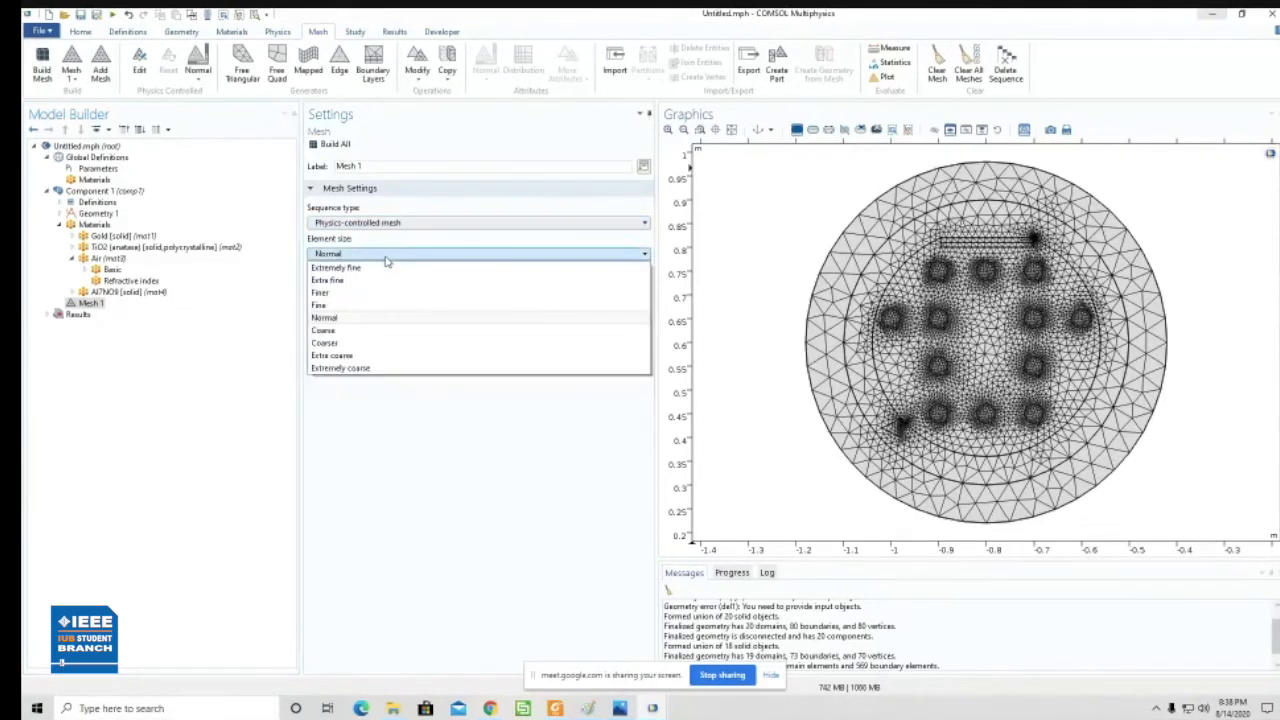
left_click(340, 318)
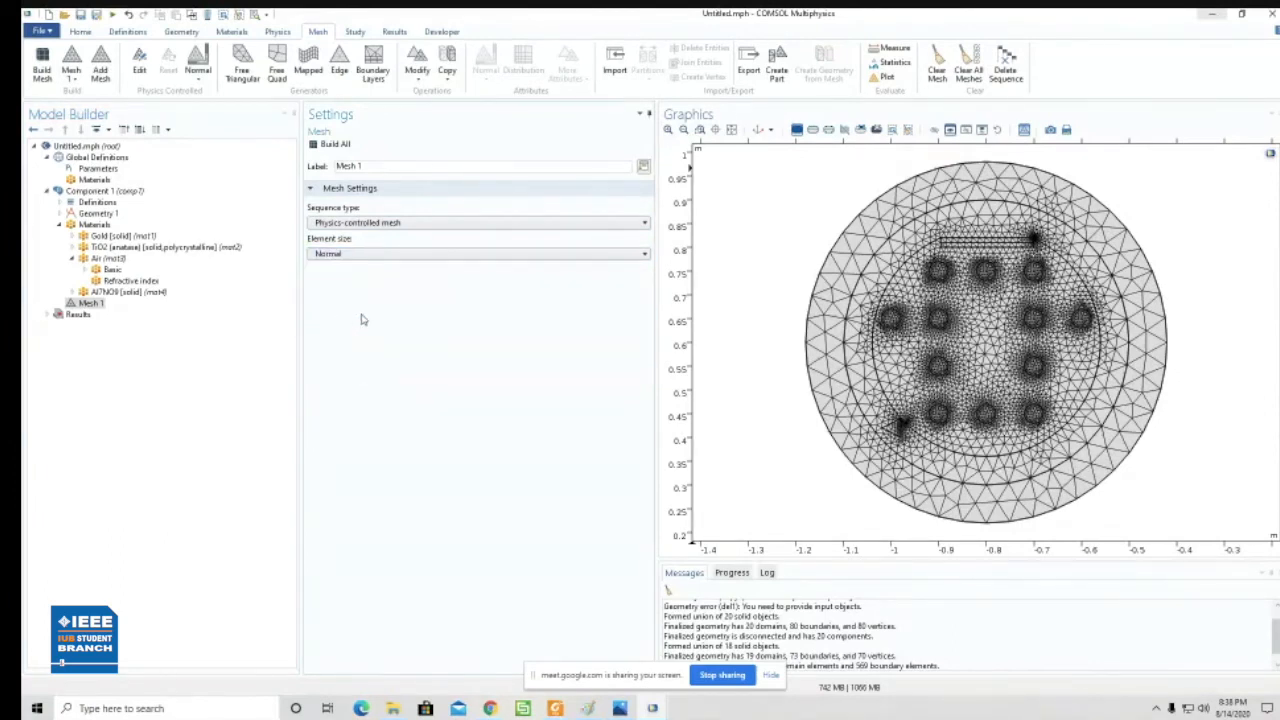
- Rebuild Mesh 1 with Extremely fine element size, and build it again with Normal element size
left_click(383, 256)
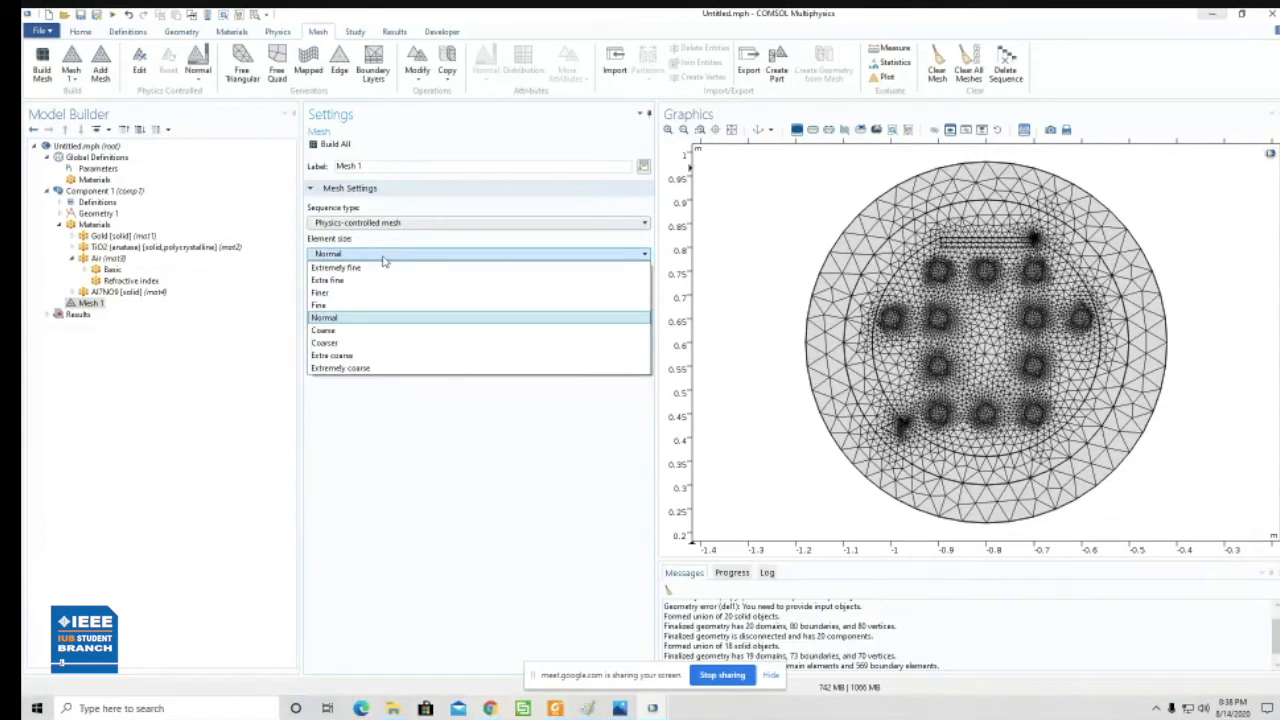
left_click(372, 270)
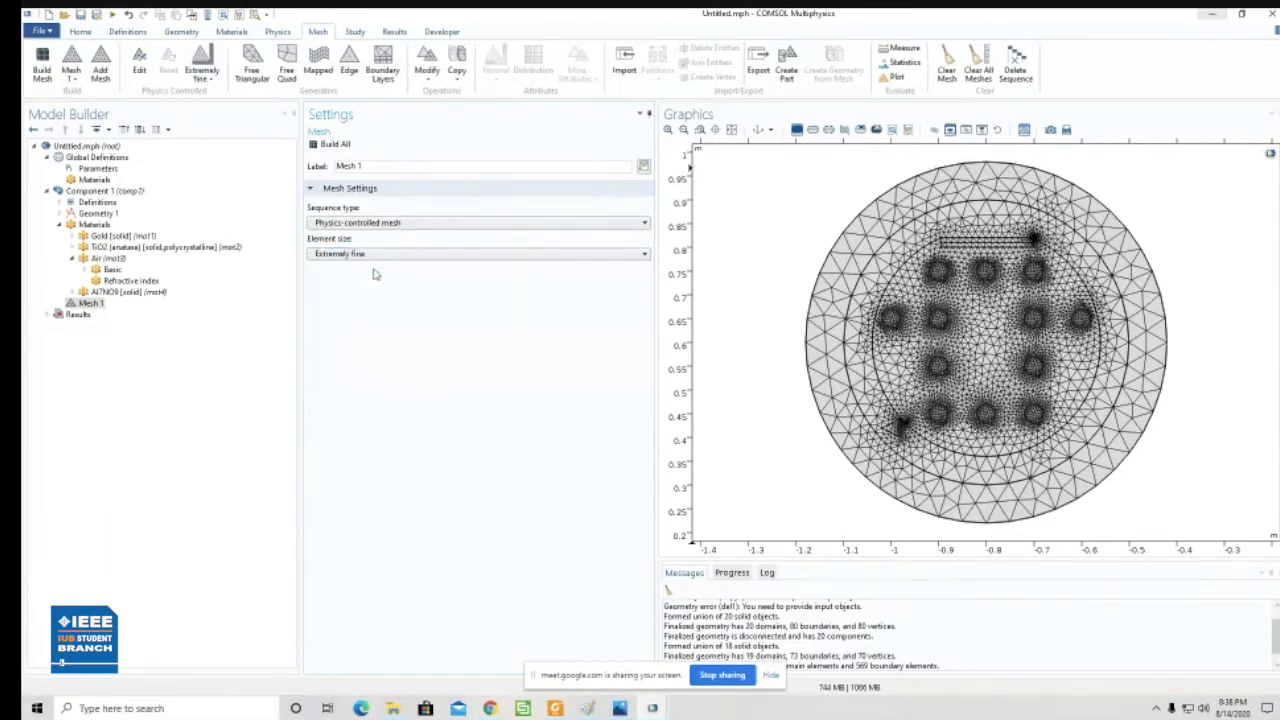
left_click(332, 145)
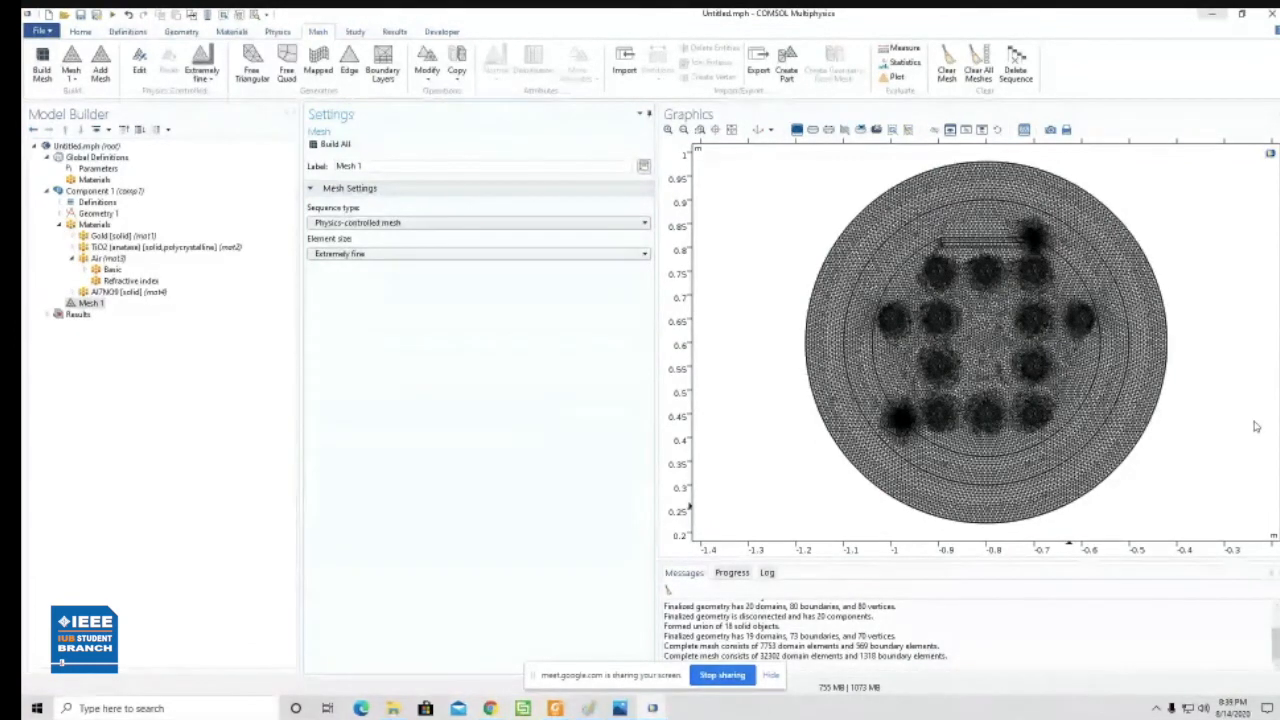
left_click(428, 255)
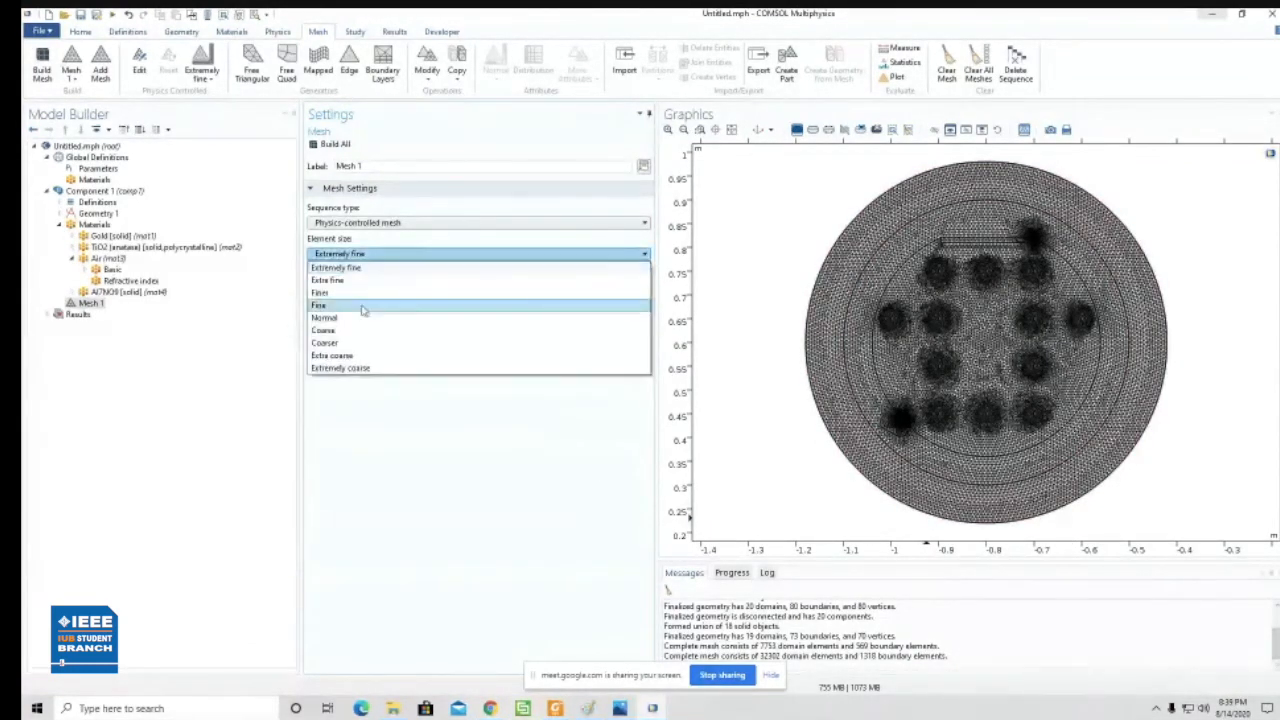
left_click(345, 314)
left_click(336, 145)
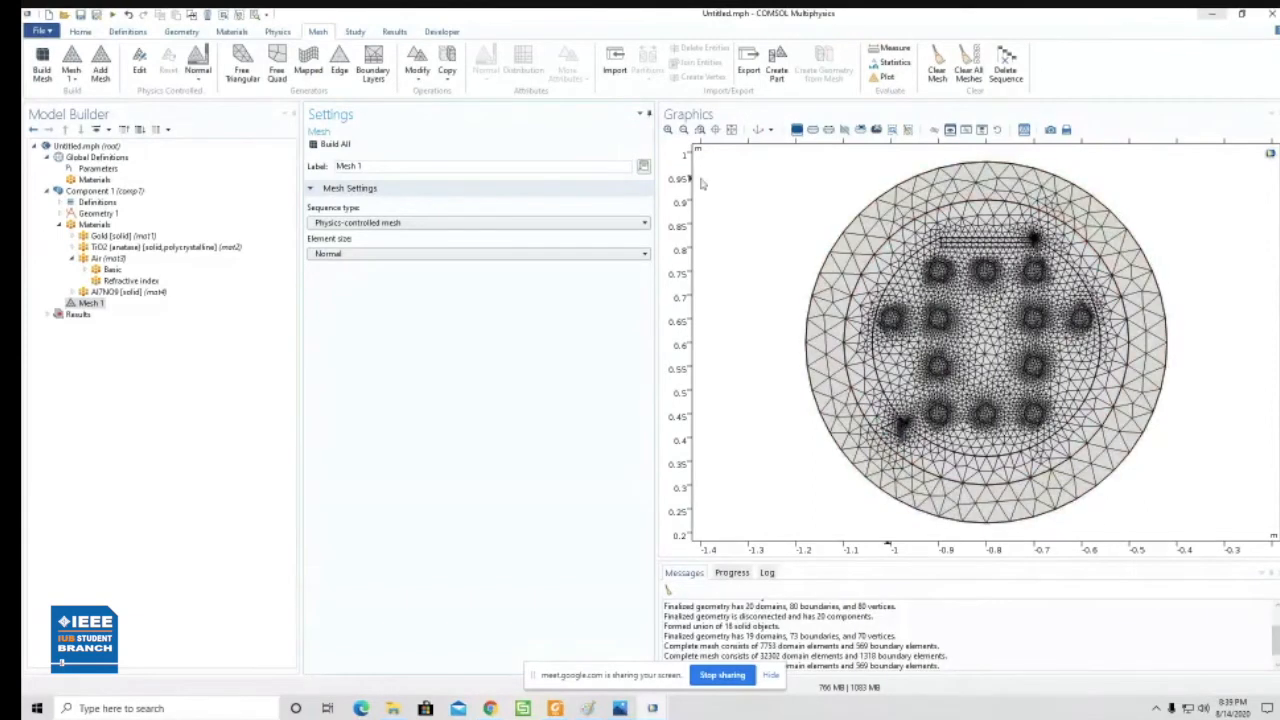
- Keep the physics-controlled sequence type and rebuild Mesh 1 with Extremely fine element size
left_click(410, 224)
left_click(400, 249)
left_click(443, 253)
left_click(366, 260)
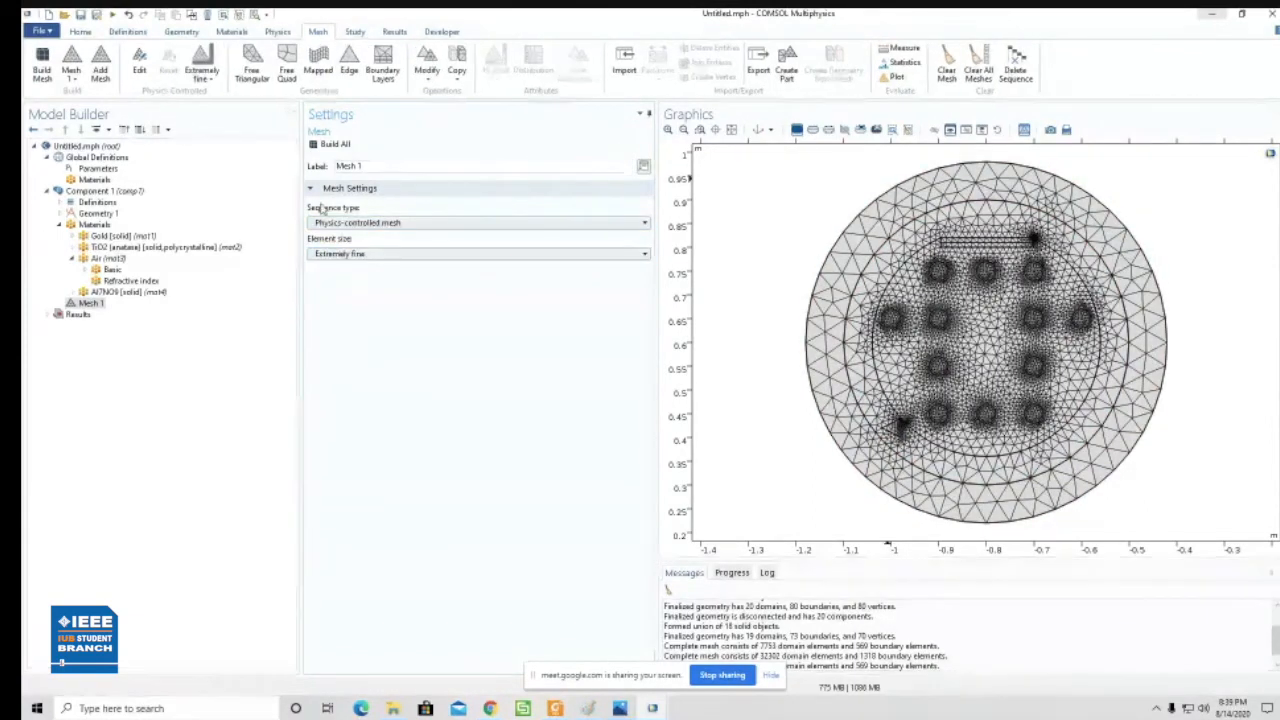
left_click(330, 144)
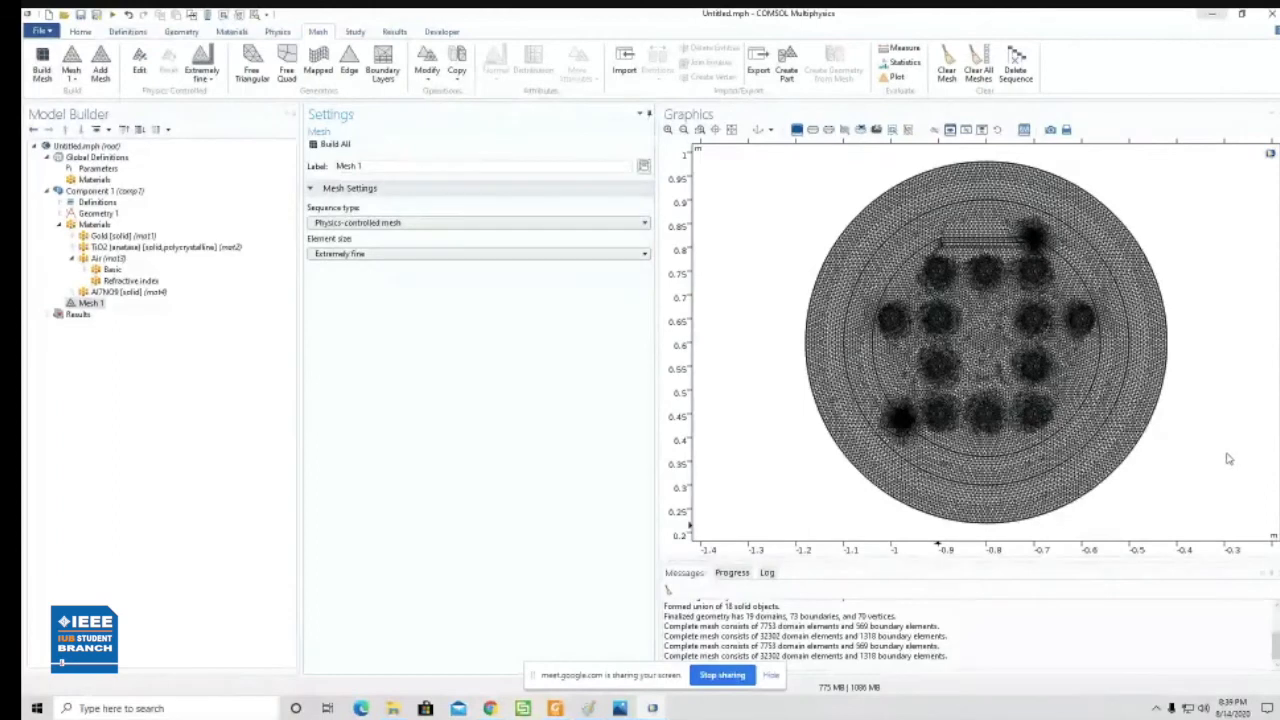
- Set the element size of Mesh 1 to Extra fine and rebuild the whole mesh
left_click(362, 229)
left_click(362, 229)
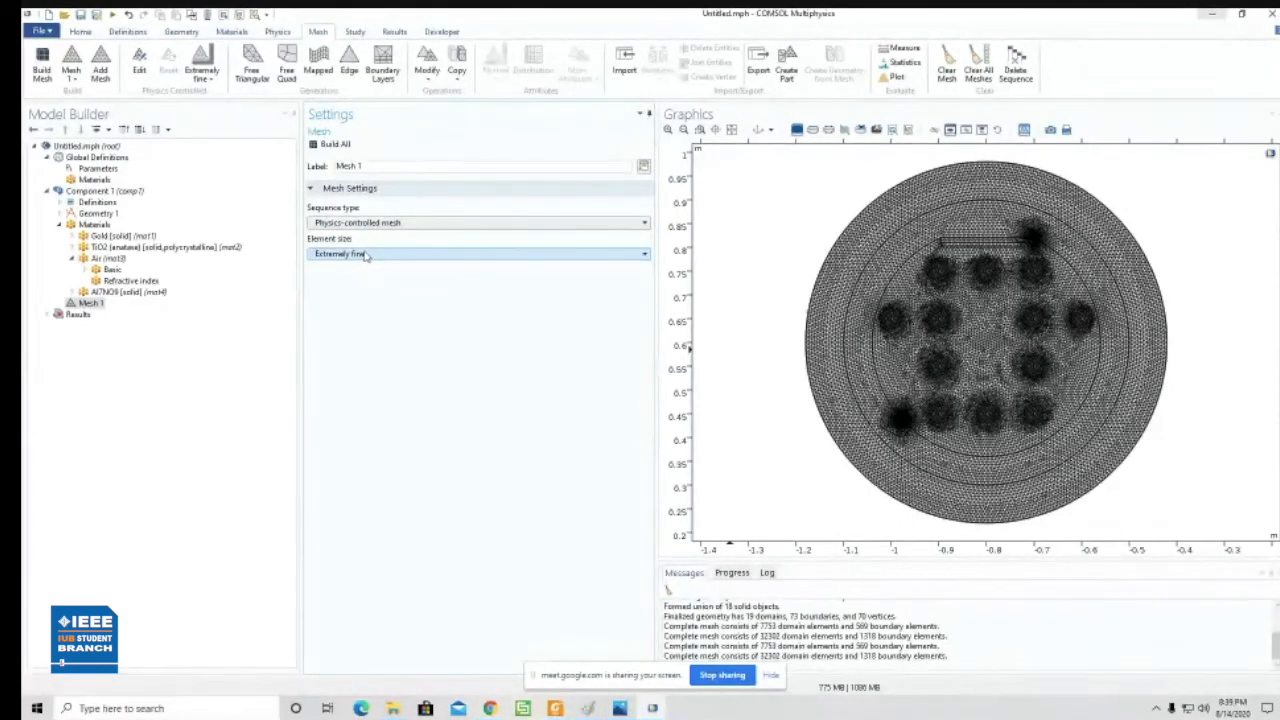
left_click(367, 255)
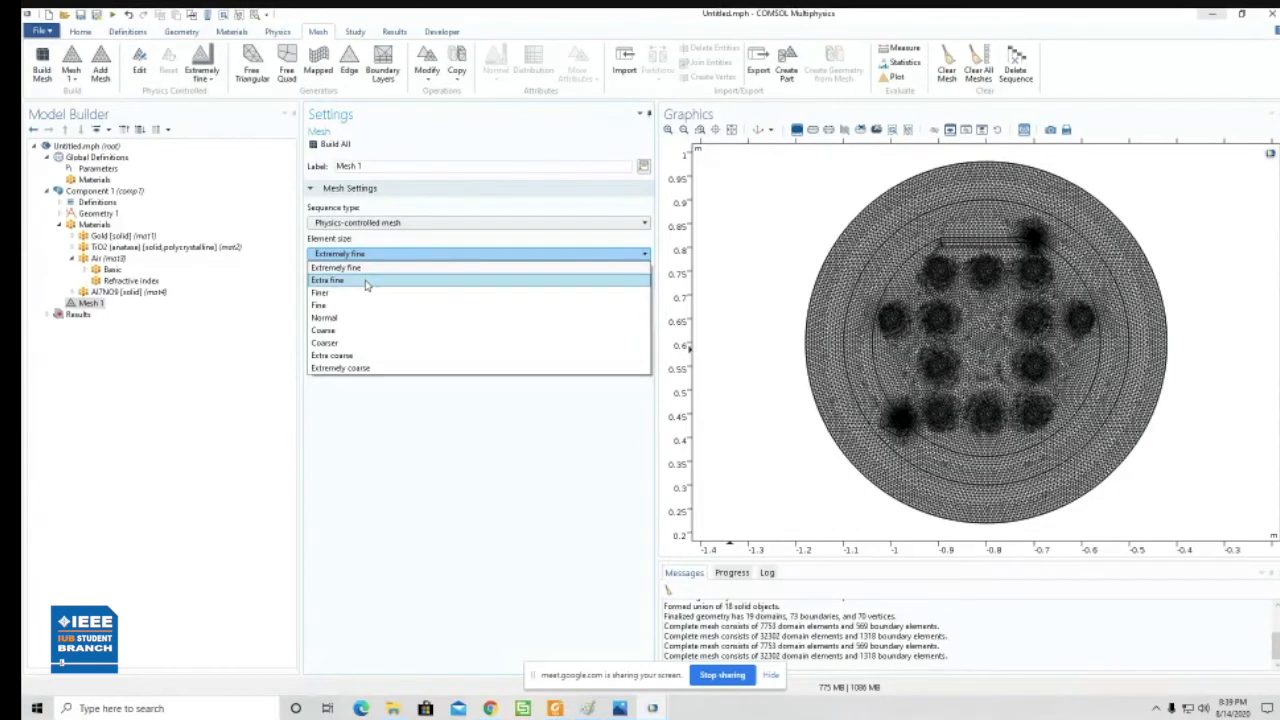
left_click(366, 283)
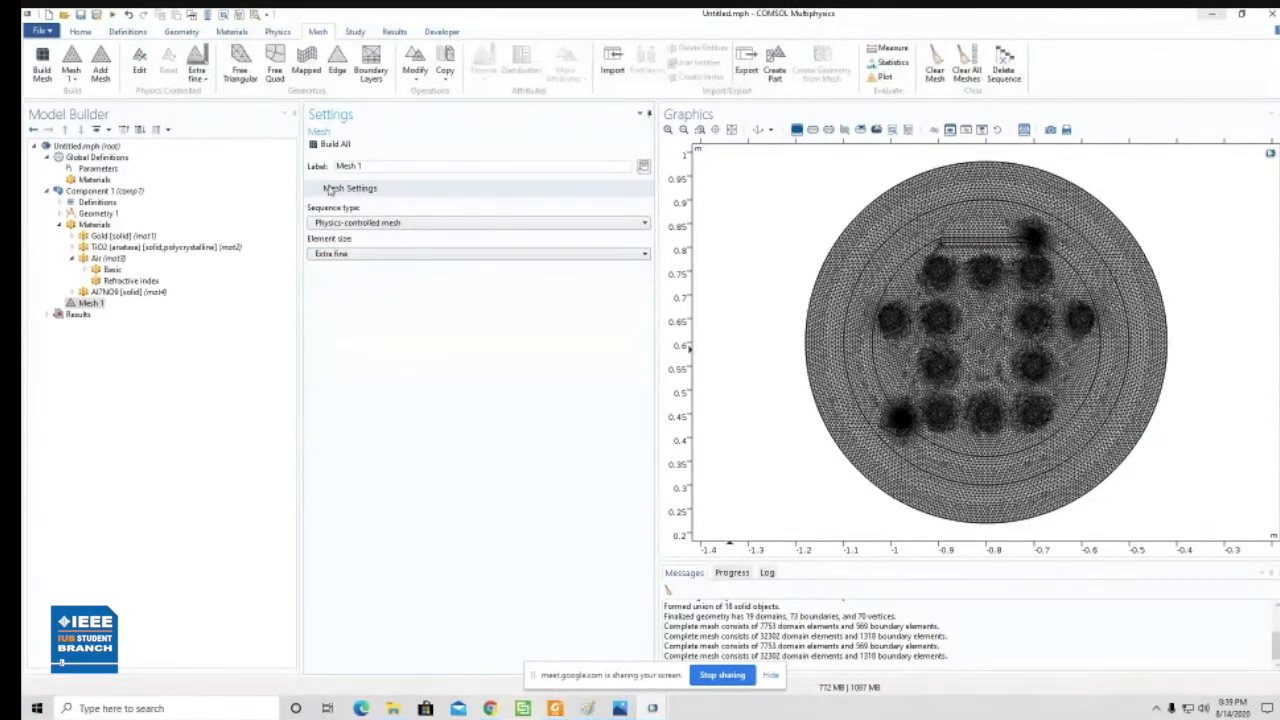
left_click(341, 145)
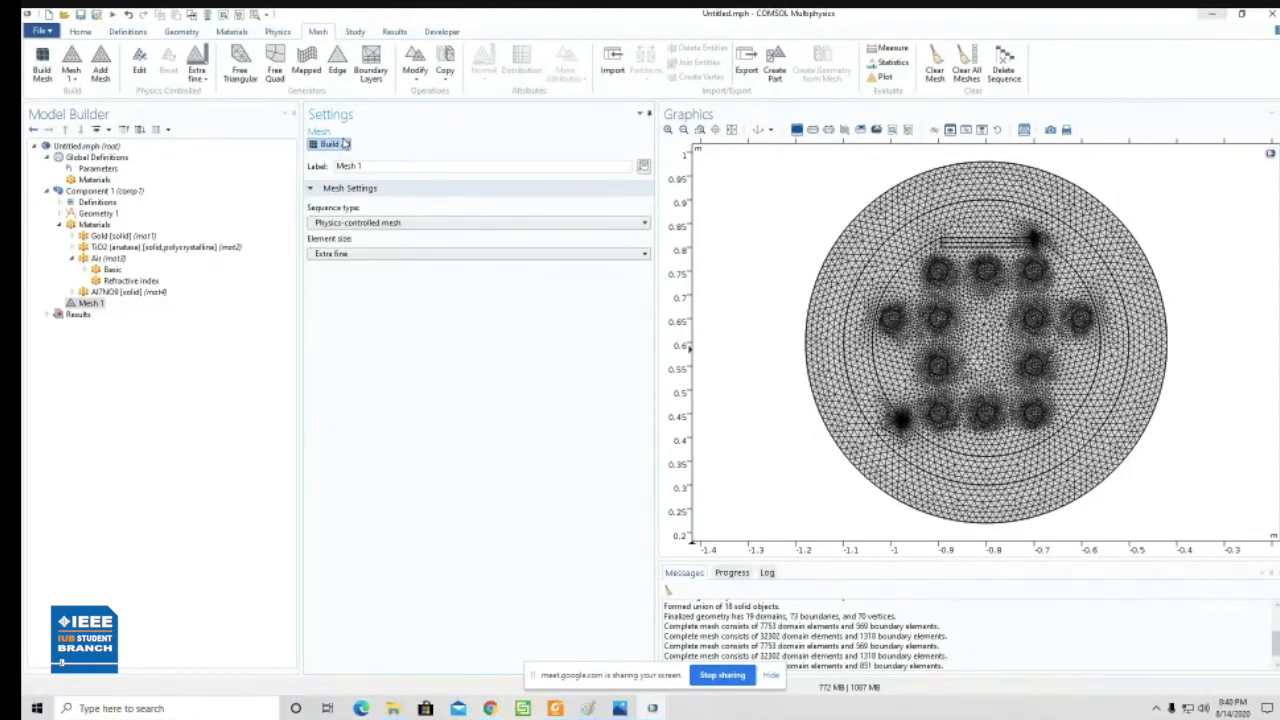
- Set the element size of Mesh 1 to Extremely coarse and rebuild the whole mesh
left_click(362, 255)
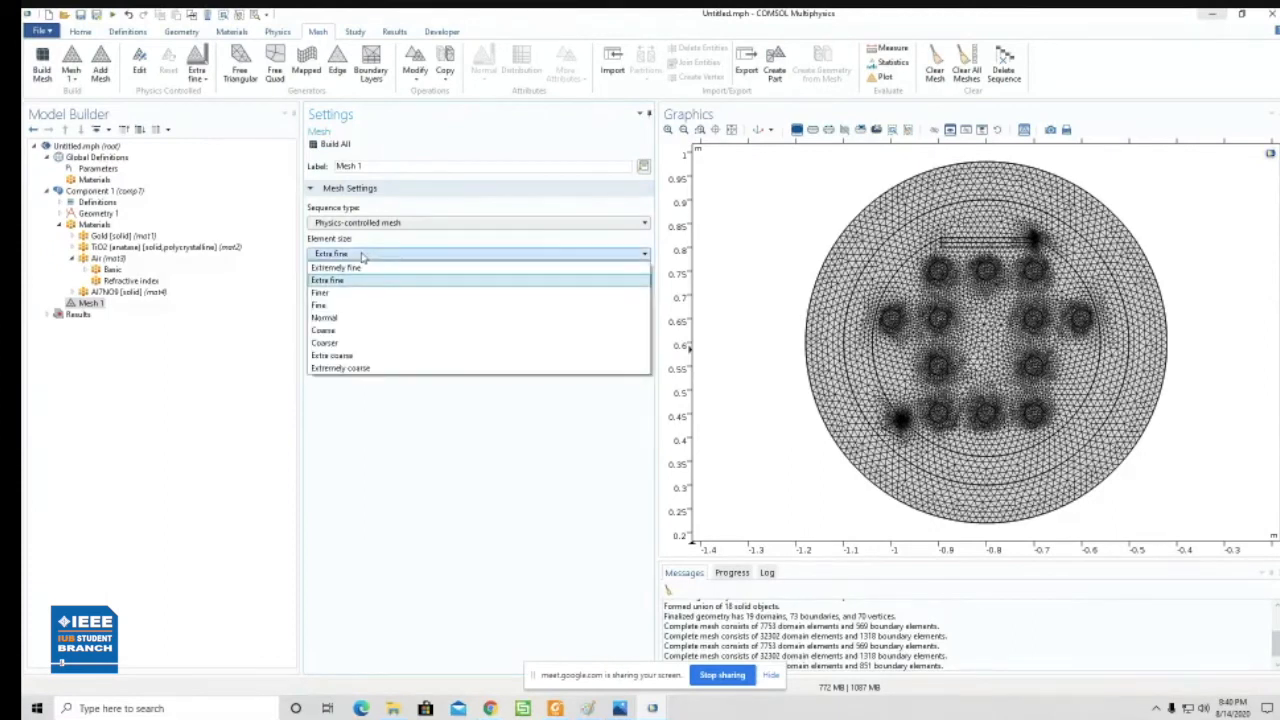
left_click(362, 267)
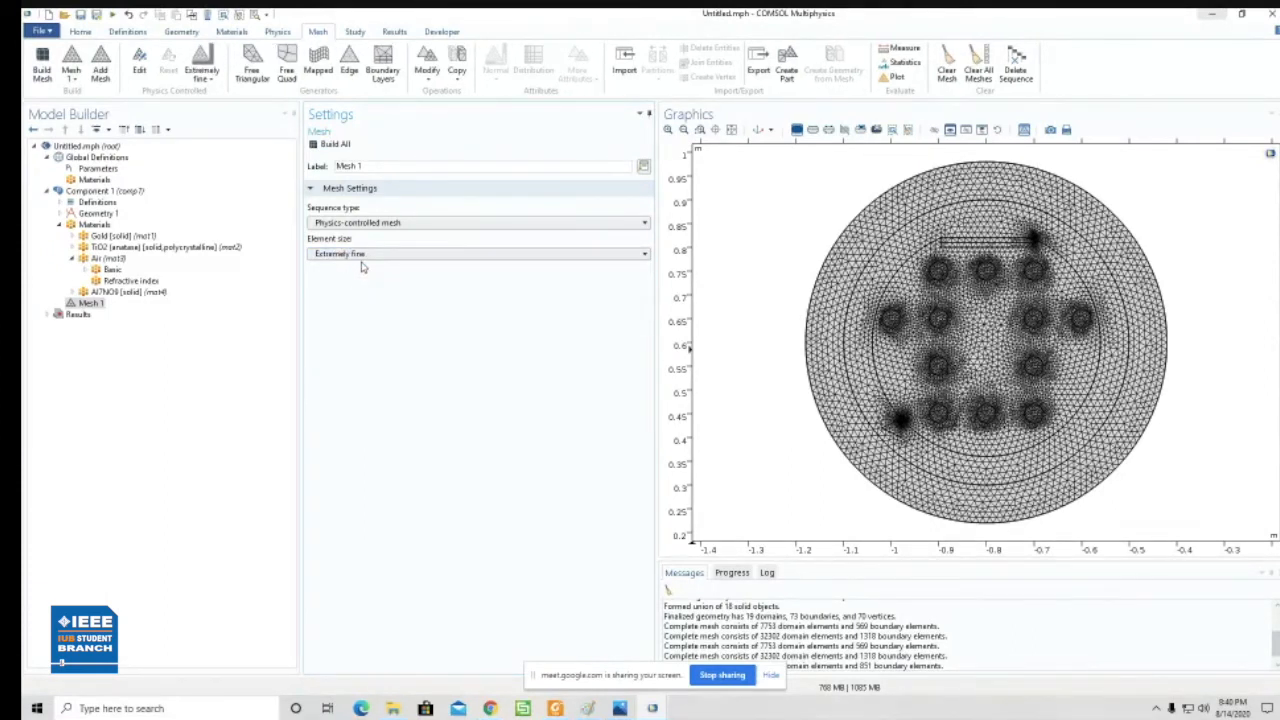
left_click(374, 255)
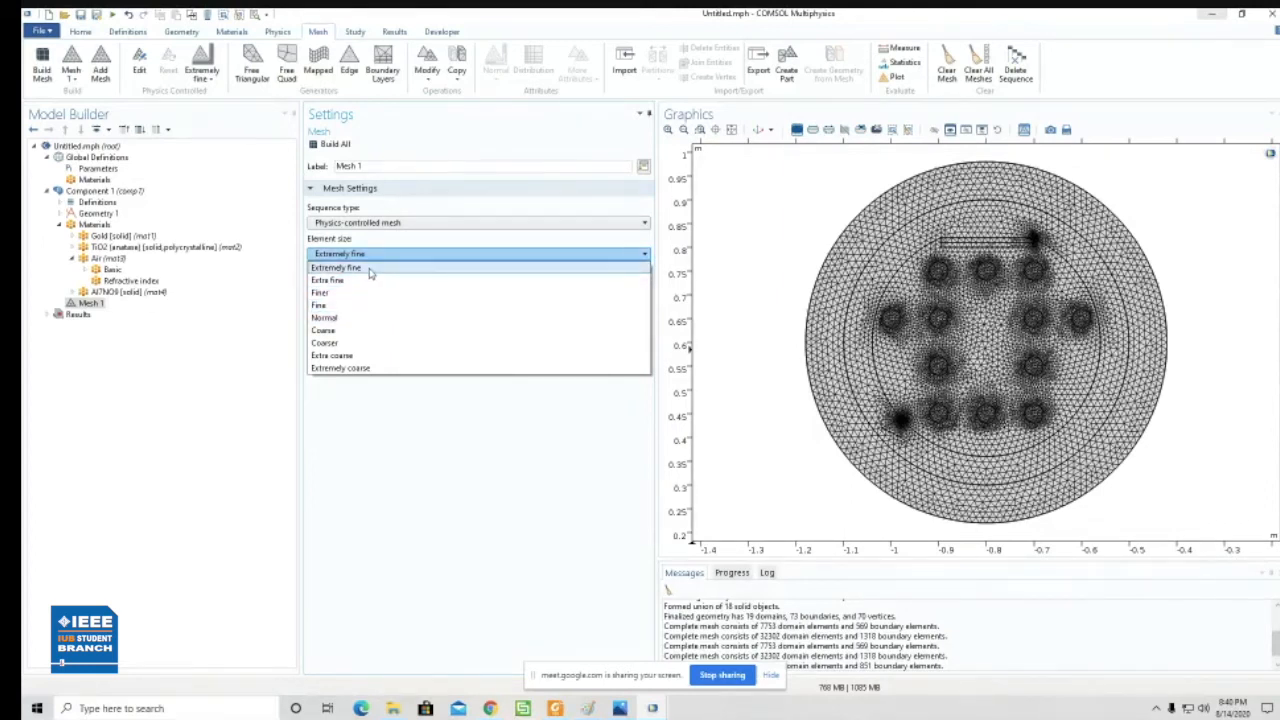
left_click(354, 318)
left_click(362, 254)
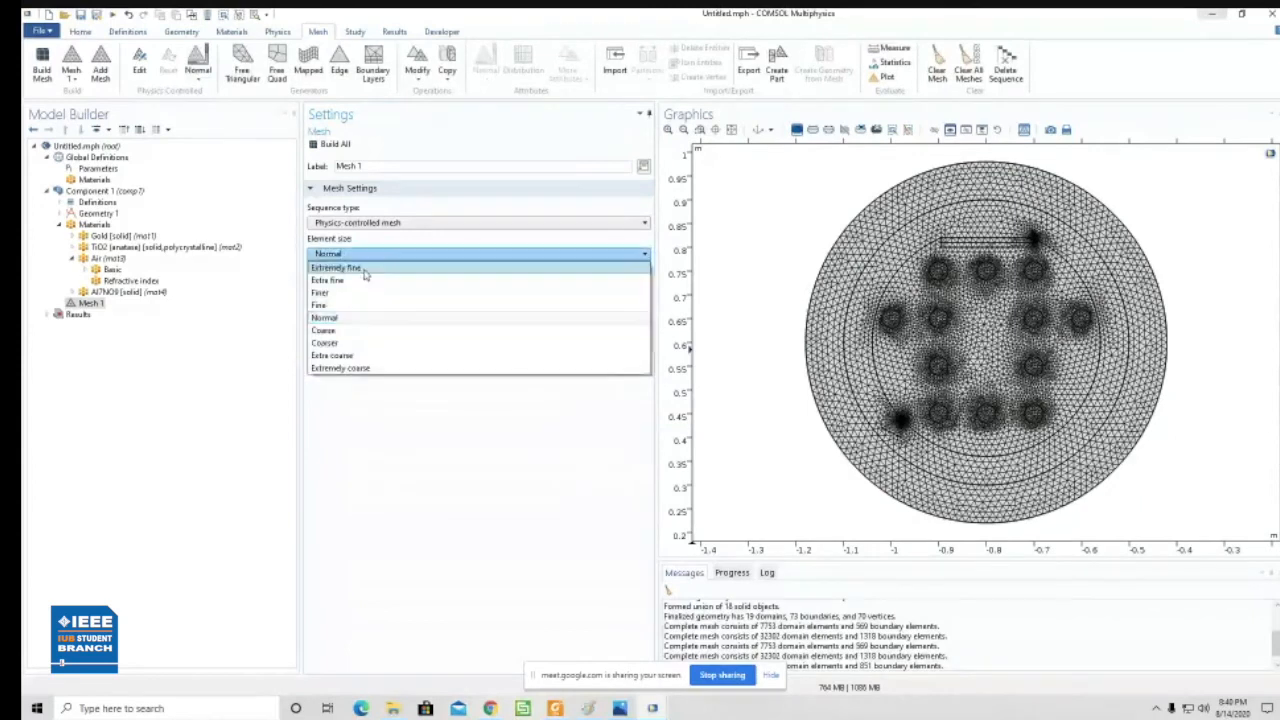
left_click(340, 369)
left_click(334, 145)
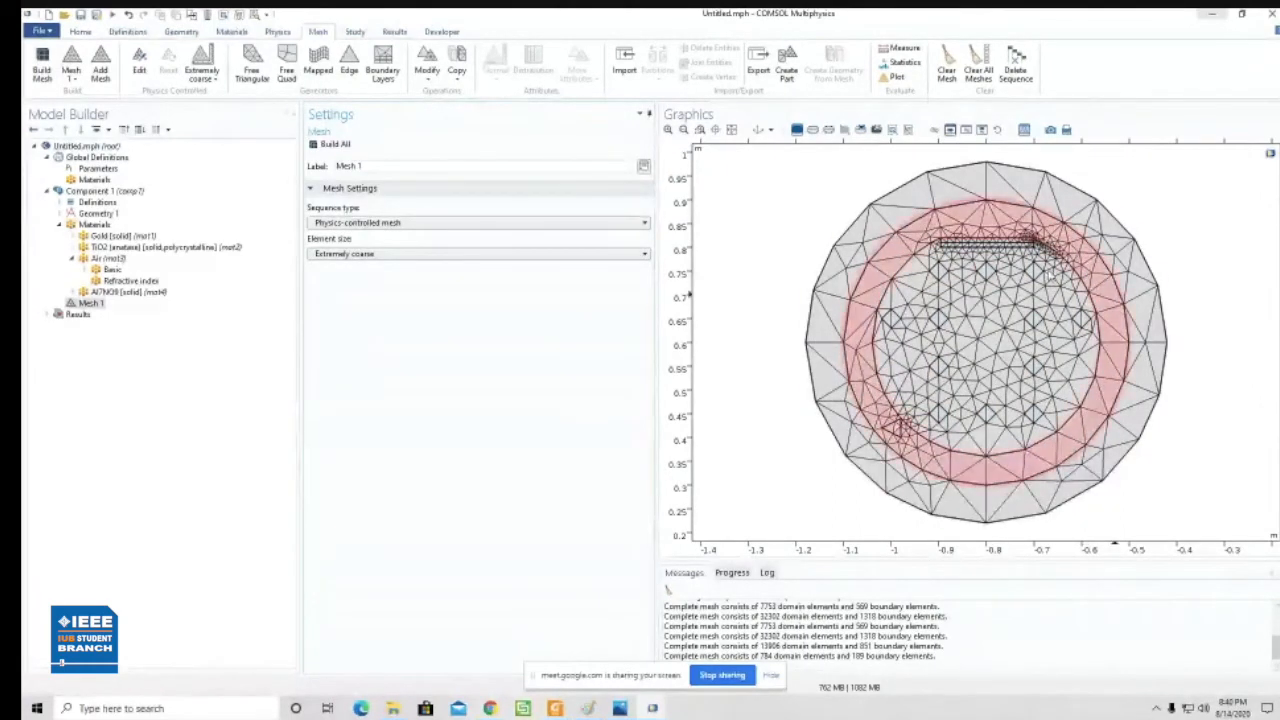
- Set the element size of Mesh 1 to Normal
left_click(377, 256)
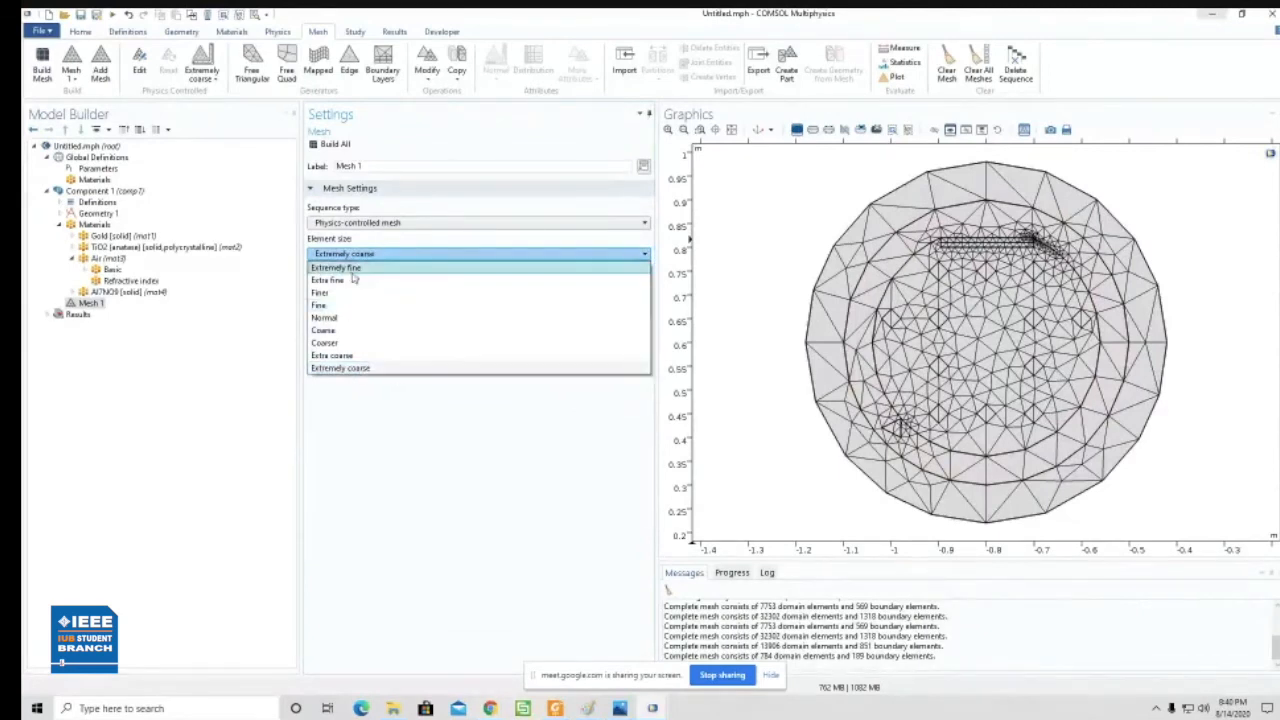
left_click(380, 320)
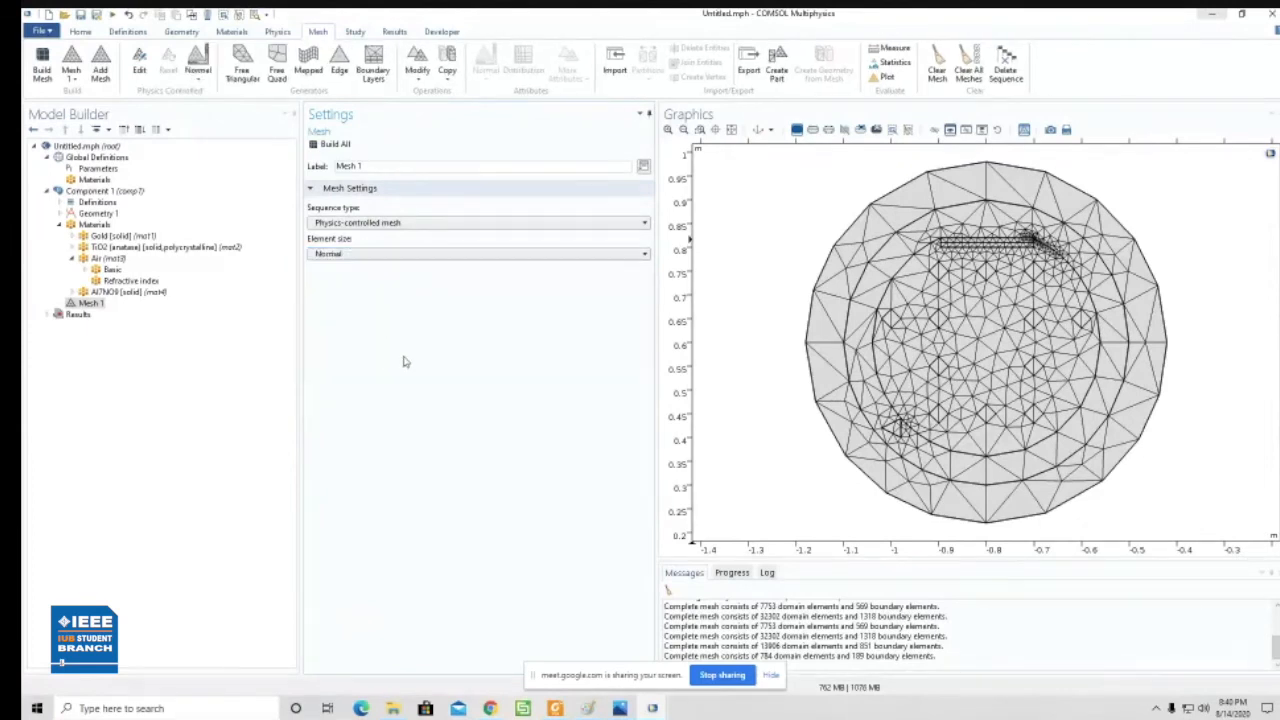
left_click(352, 255)
left_click(352, 255)
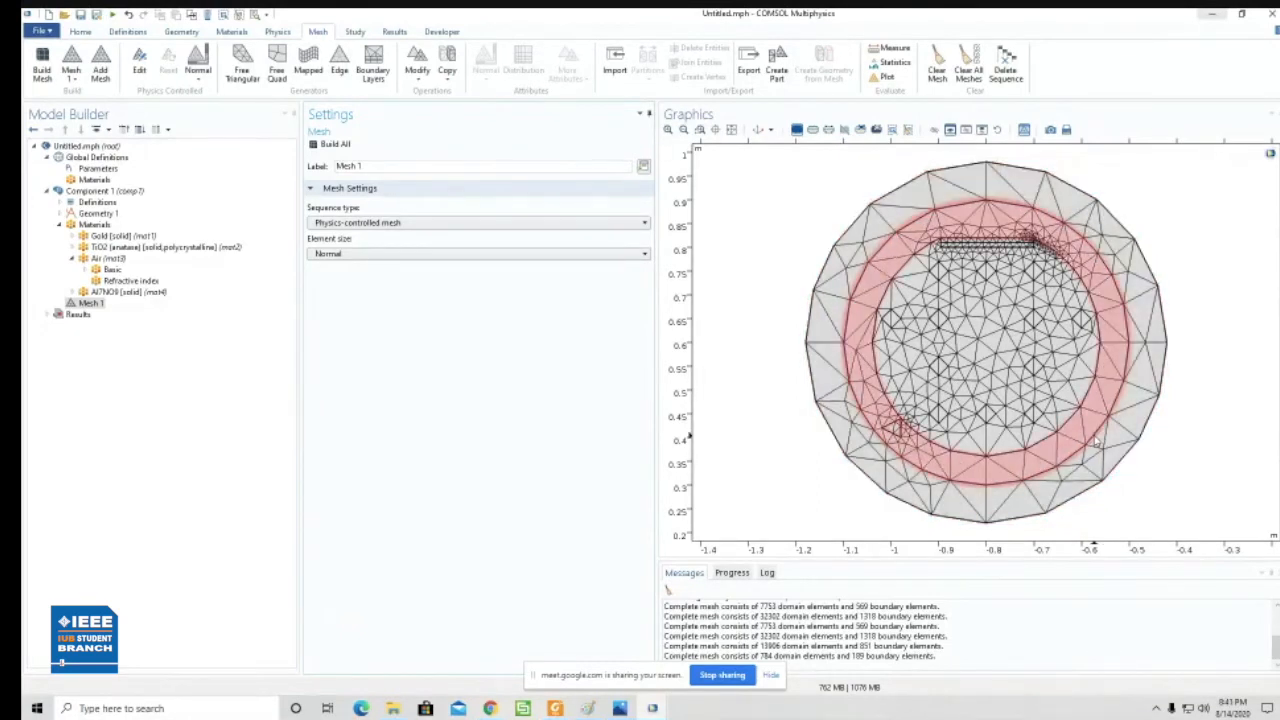
left_click(447, 257)
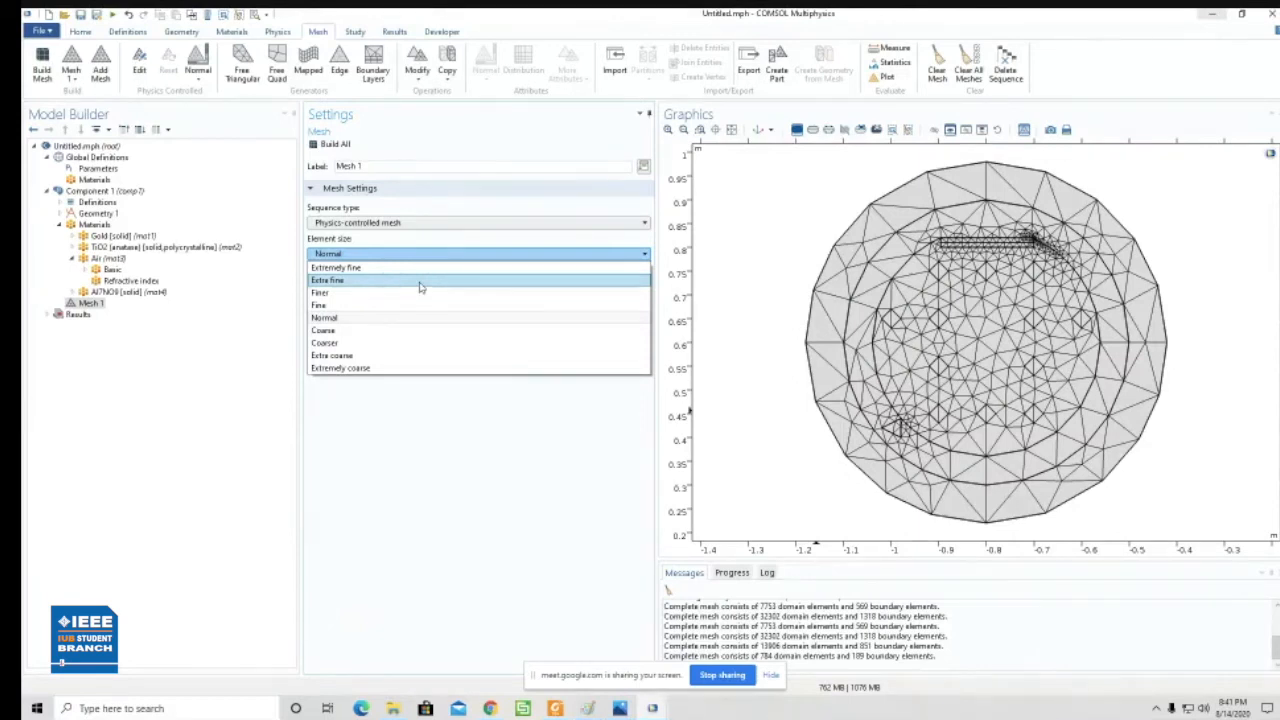
left_click(428, 459)
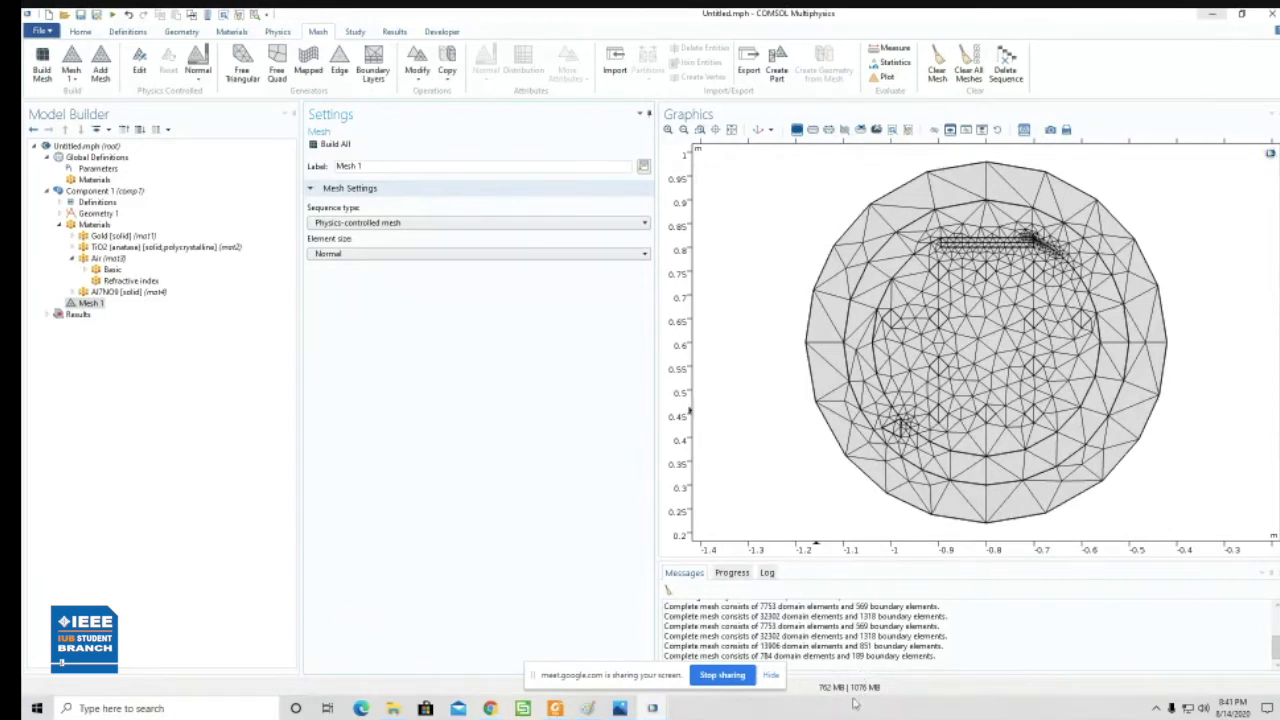
- Switch to the model full structure with cut.mph and display its Electric Field (ewfd) plot
mouse_move(818, 692)
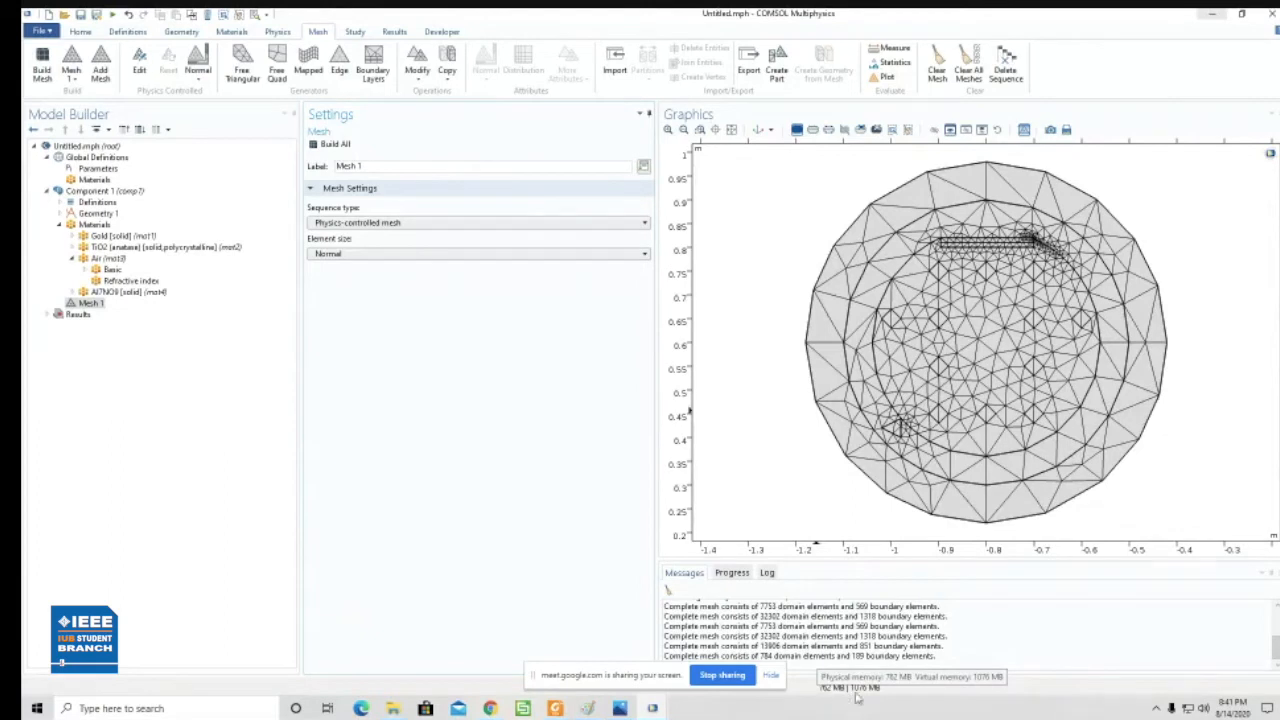
left_click(1210, 15)
mouse_move(652, 708)
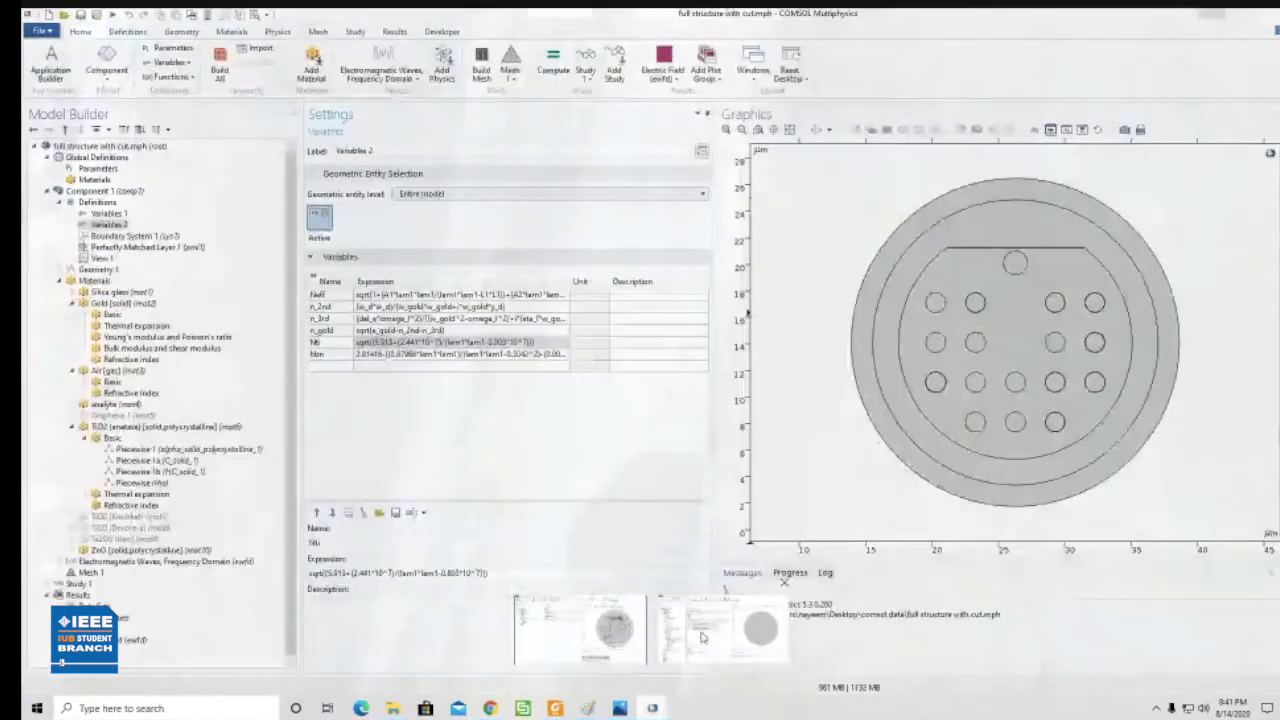
left_click(720, 628)
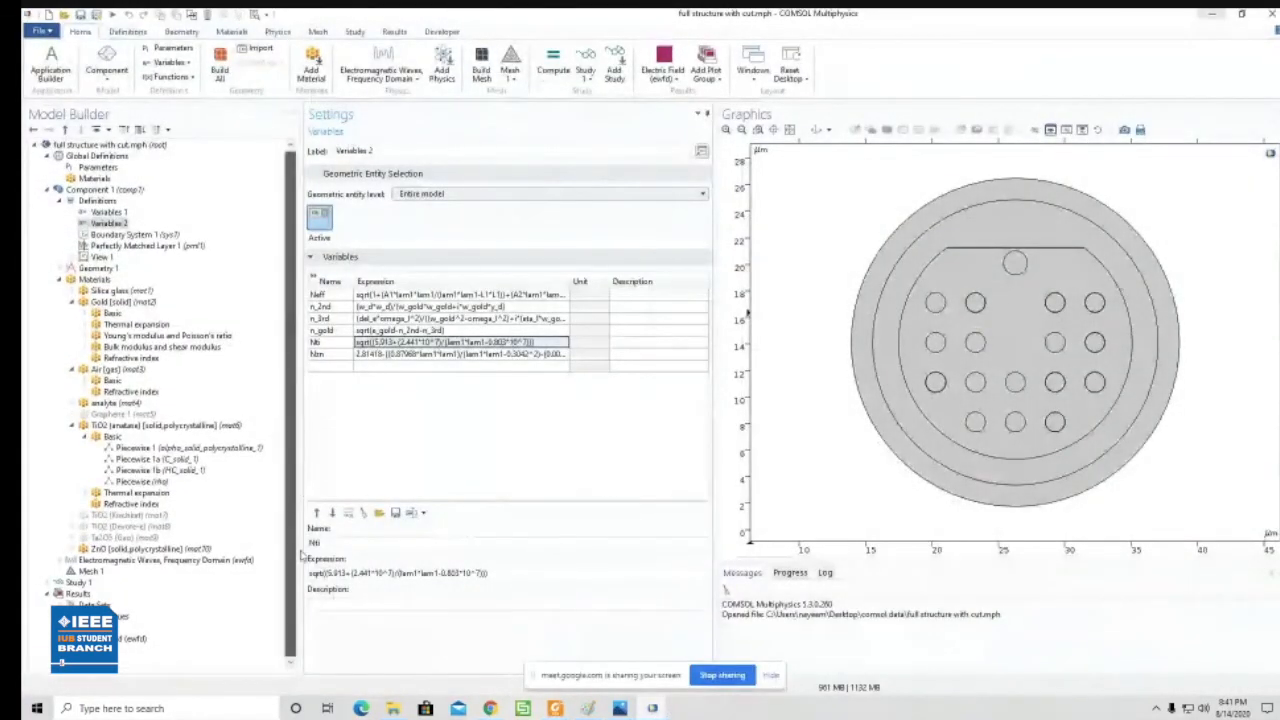
left_click(122, 639)
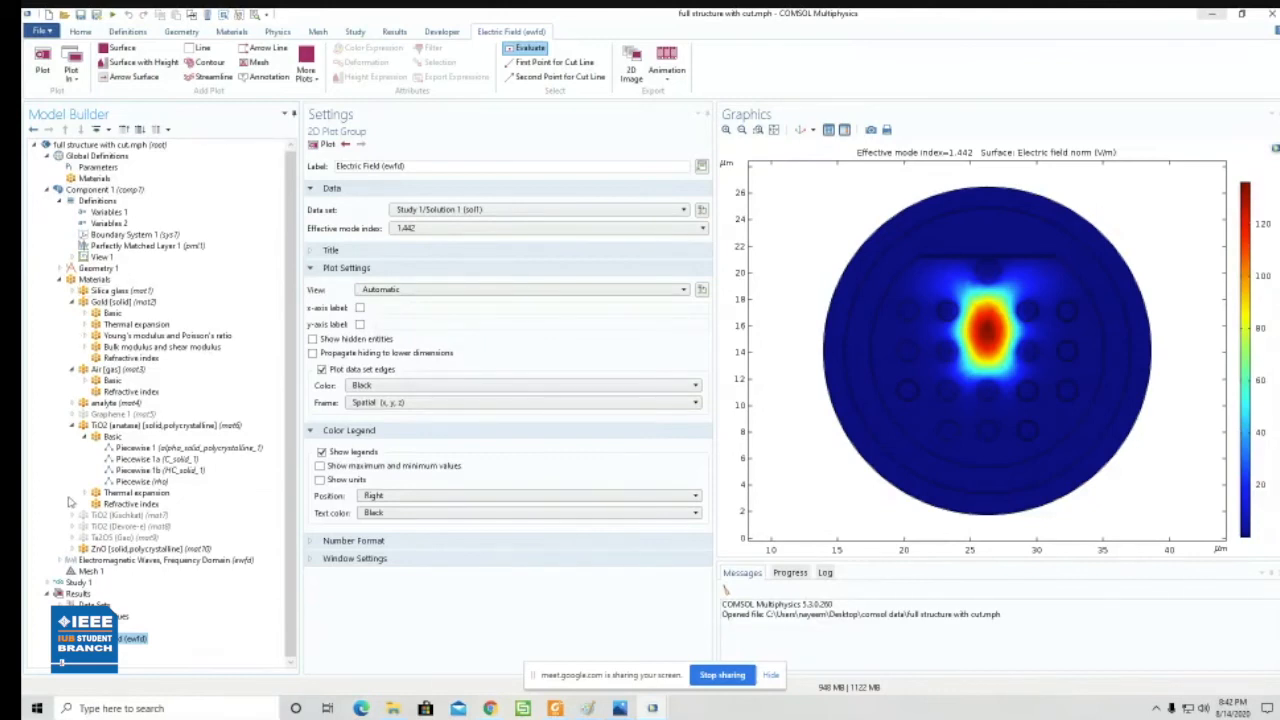
- Remove five holes from the Air material's domains: the two left holes and inner right hole at y = 14, plus the two left holes at y = 12
left_click(72, 426)
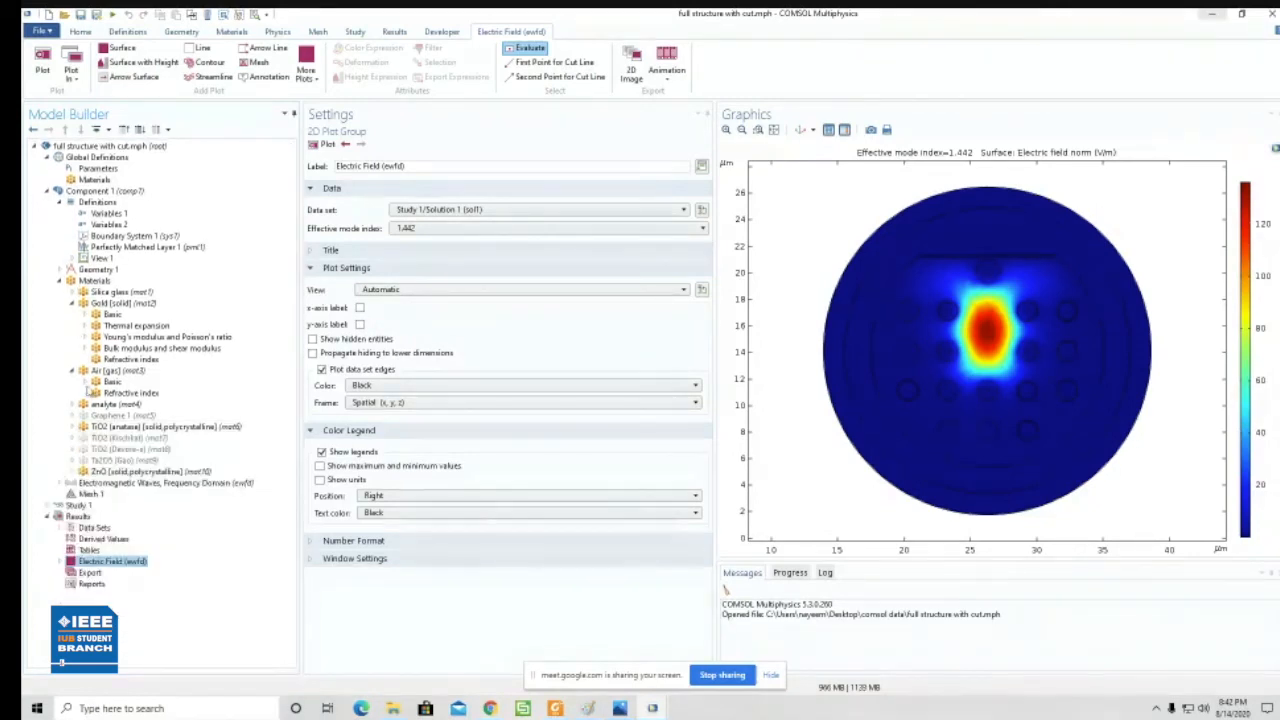
left_click(110, 371)
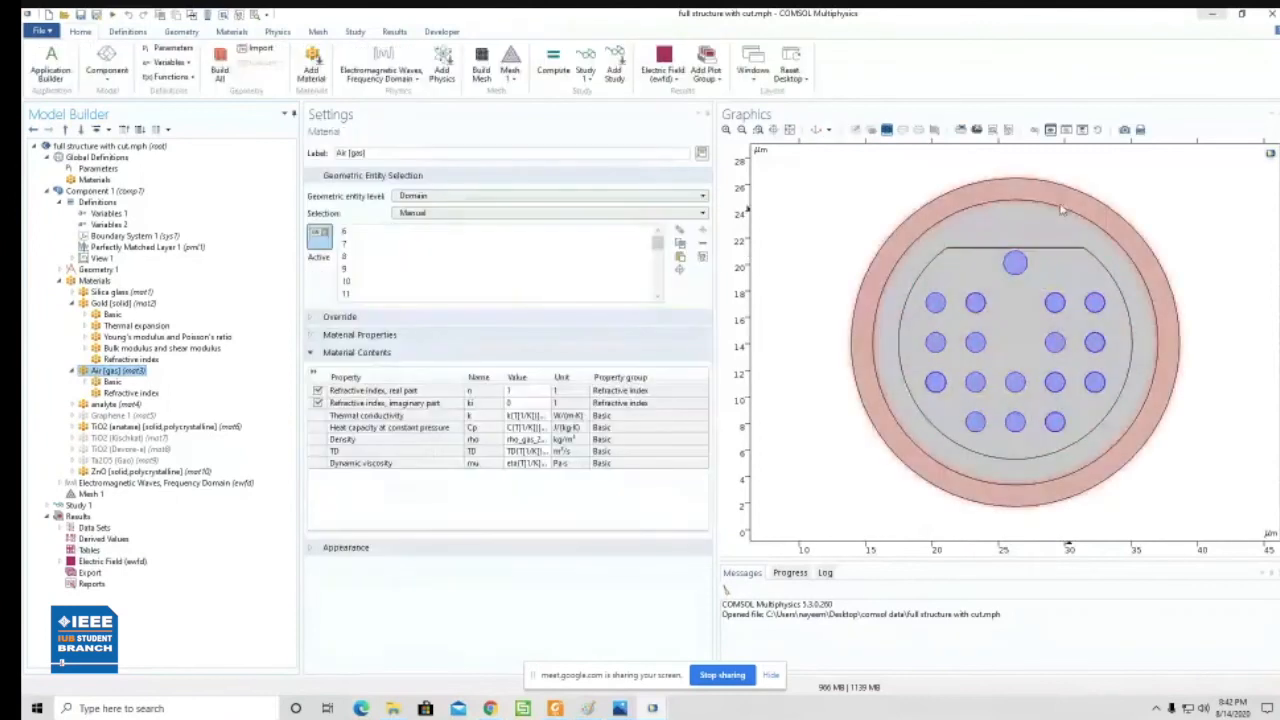
left_click(977, 343)
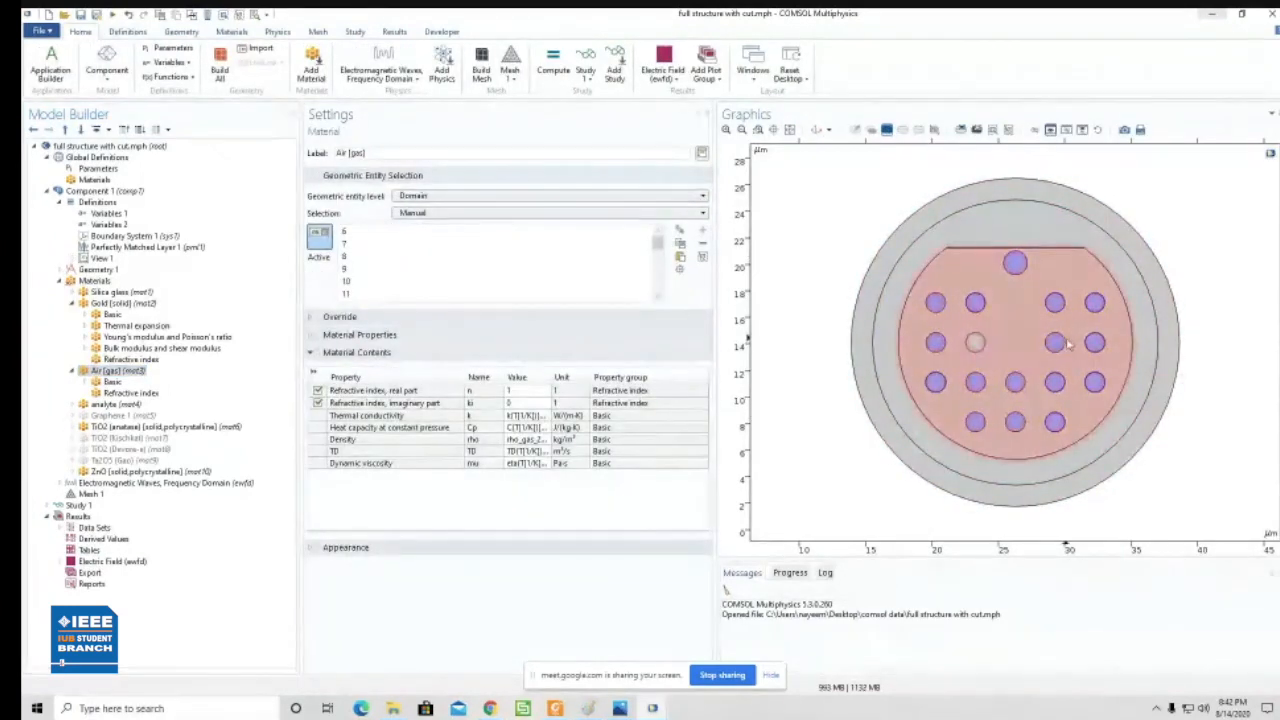
left_click(1055, 343)
left_click(1015, 383)
left_click(976, 383)
left_click(1056, 386)
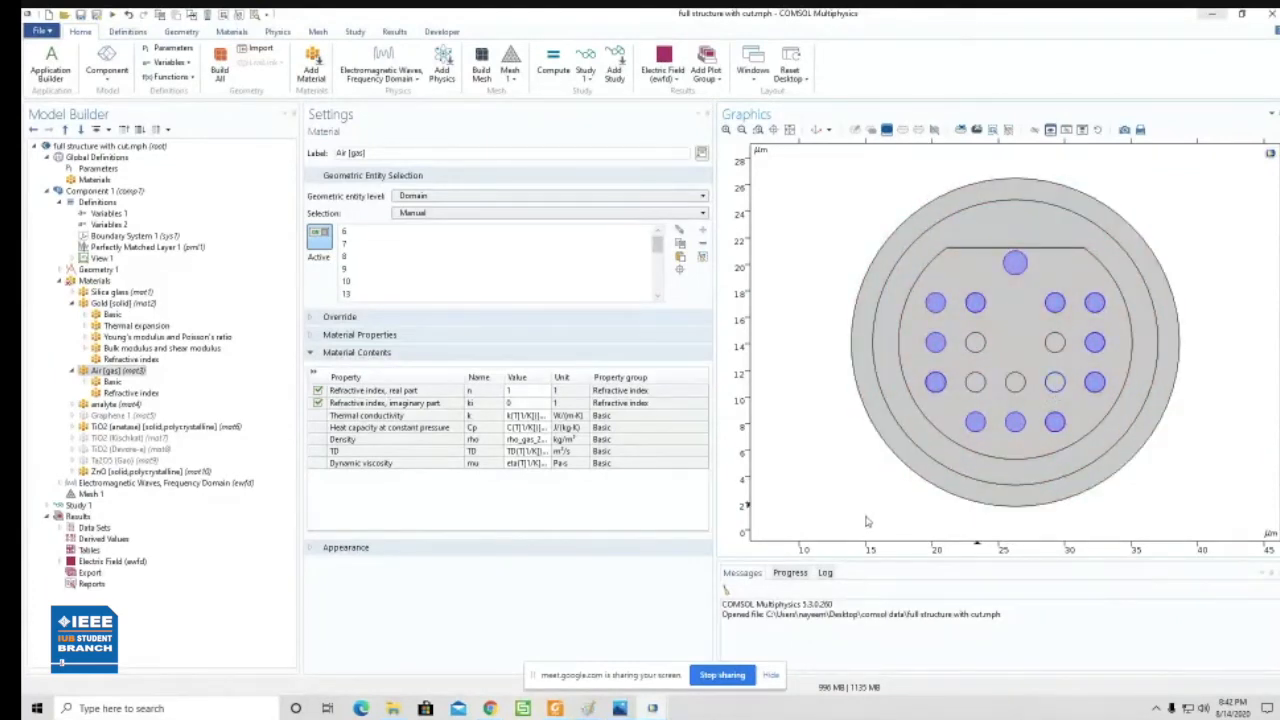
left_click(1057, 384)
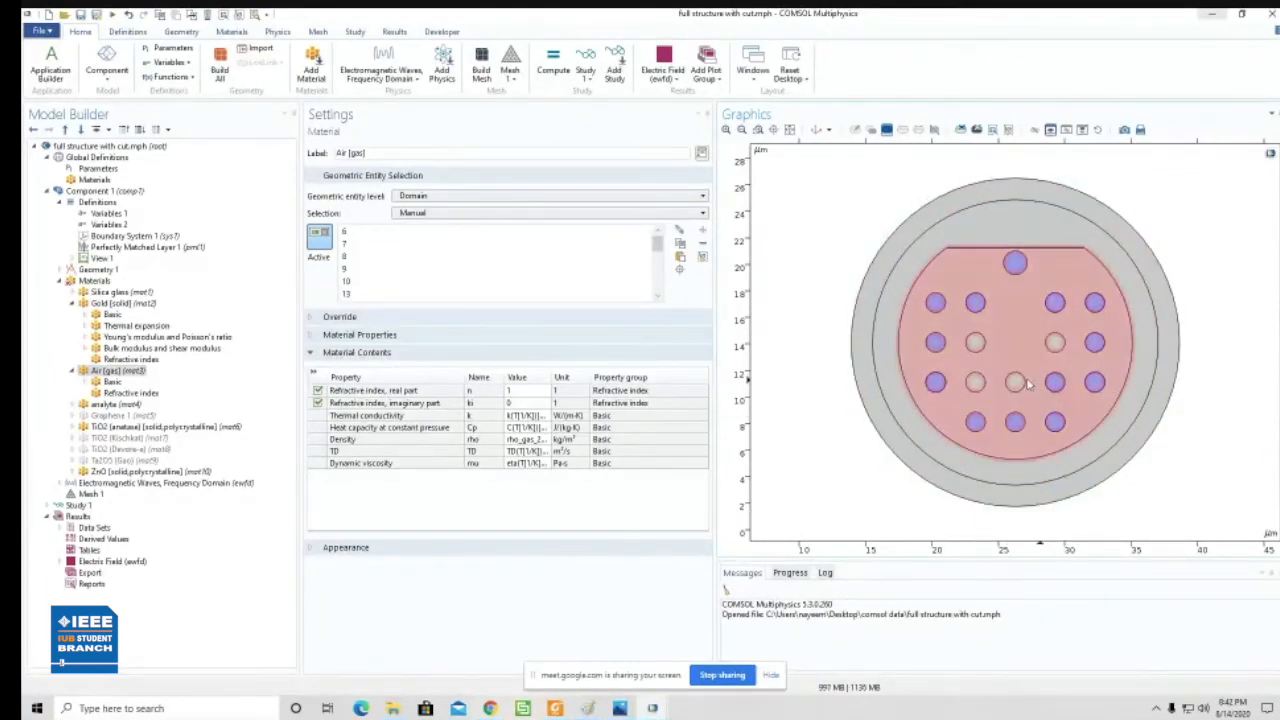
left_click(1017, 384)
left_click(935, 343)
left_click(937, 384)
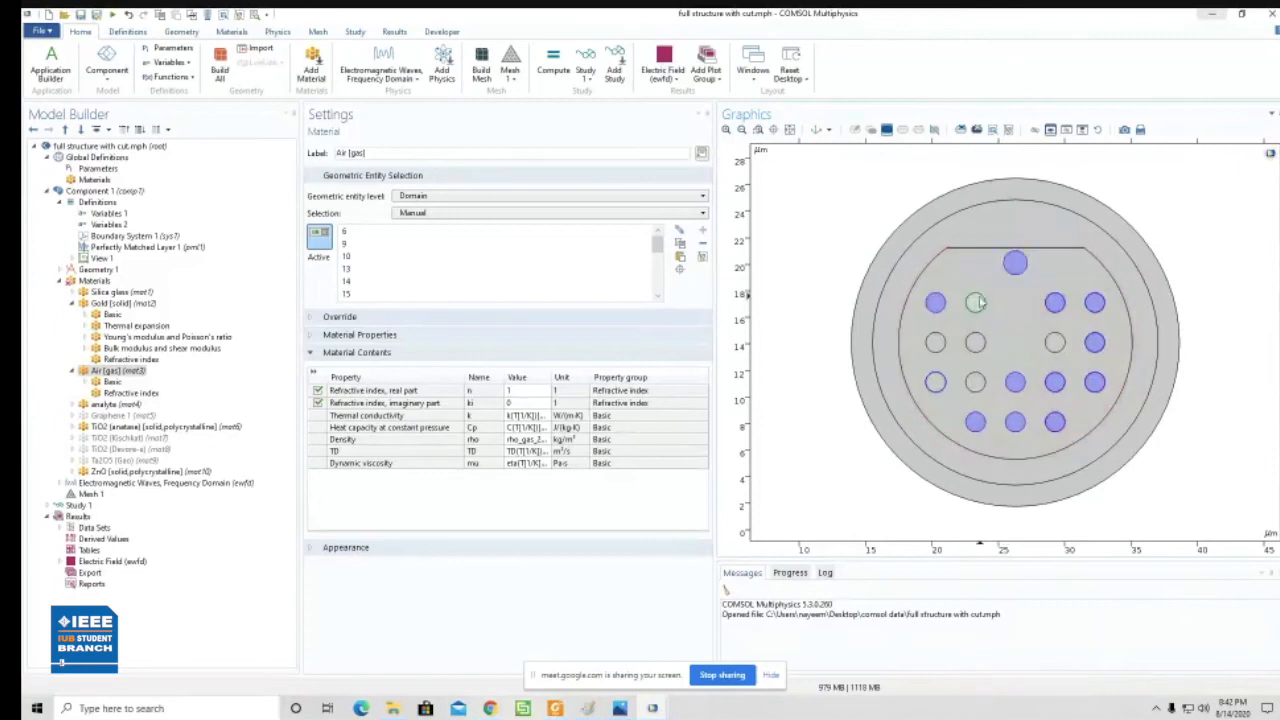
left_click(1015, 382)
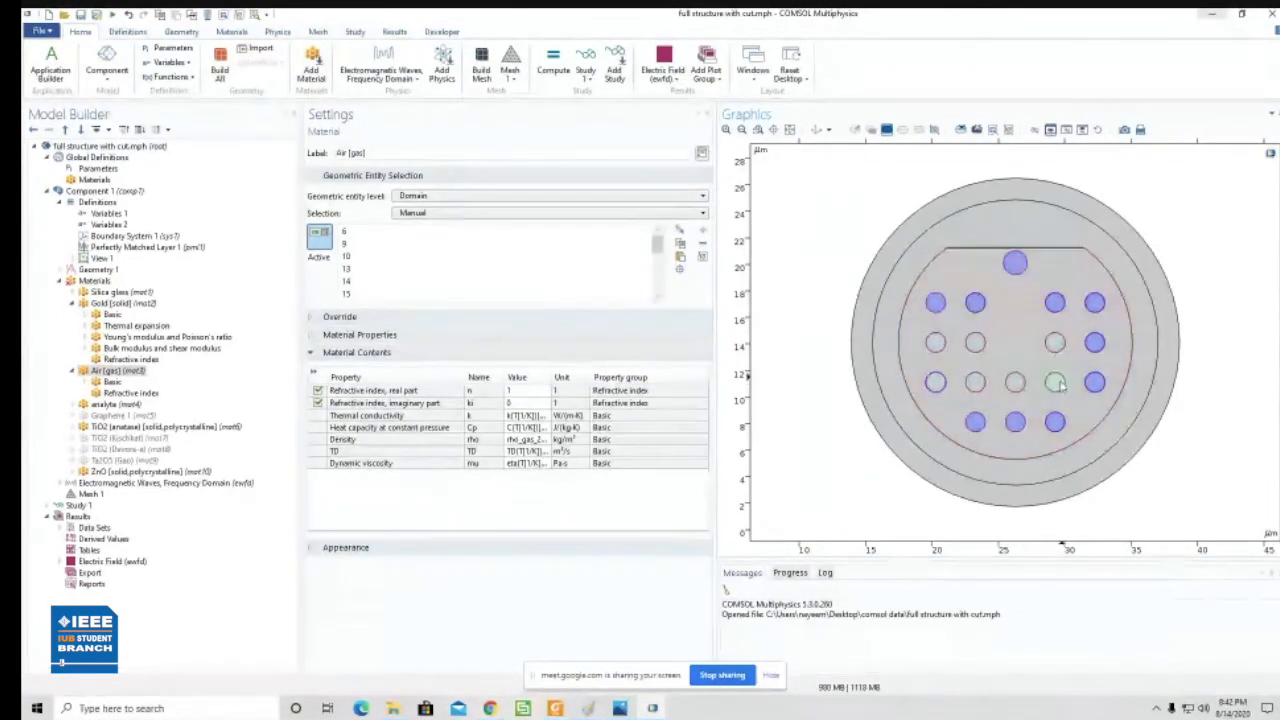
left_click(1015, 382)
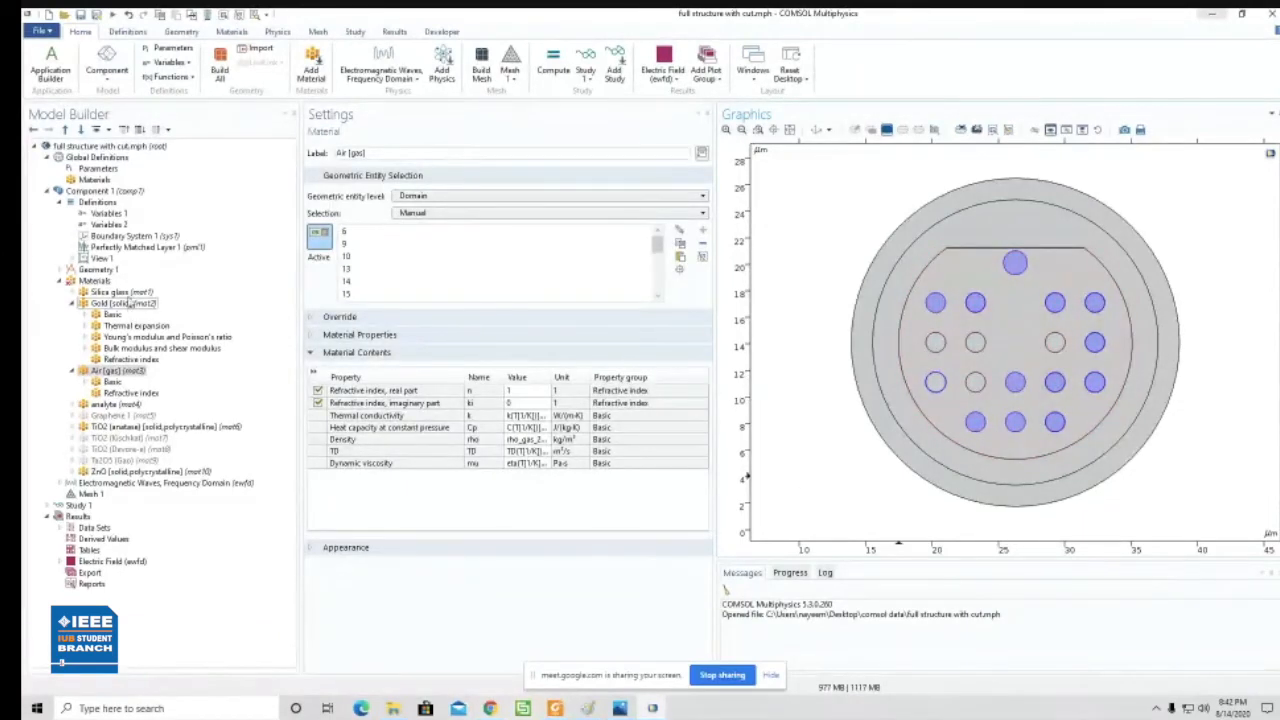
- Assign Silica glass to the two left holes in each of the y = 14 and y = 12 rows
left_click(122, 291)
left_click(943, 348)
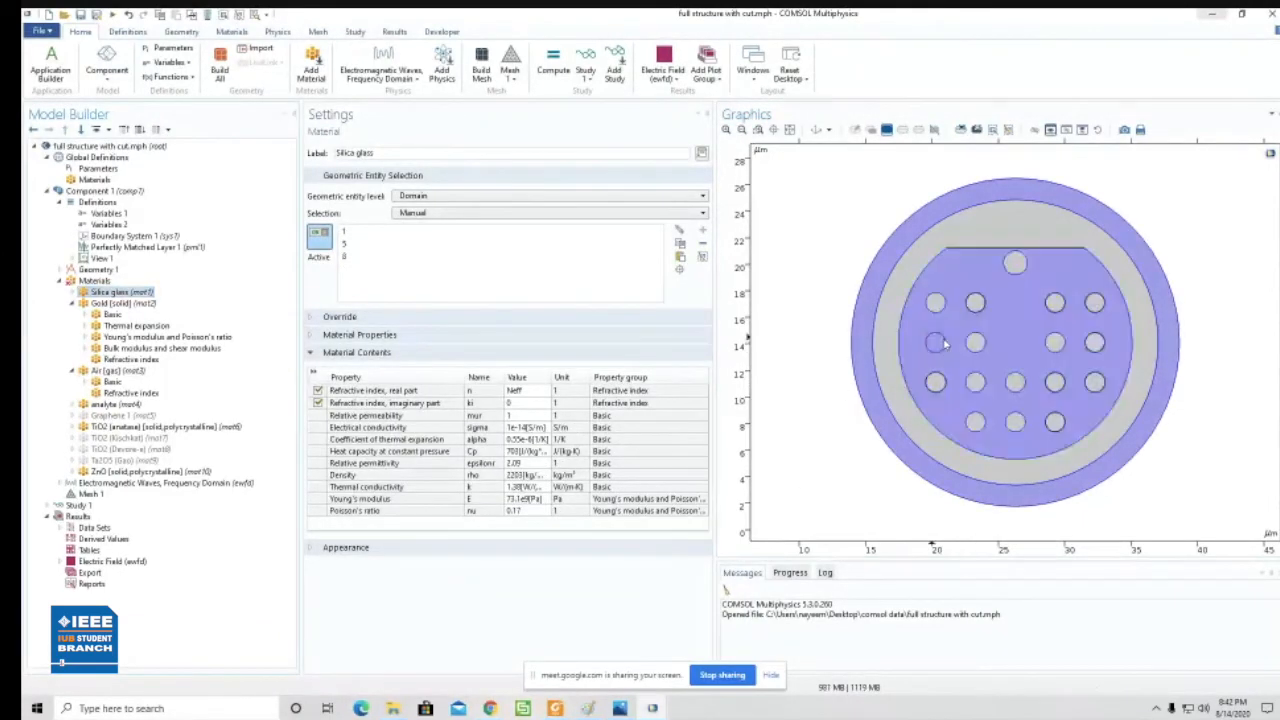
left_click(976, 347)
left_click(976, 388)
left_click(938, 388)
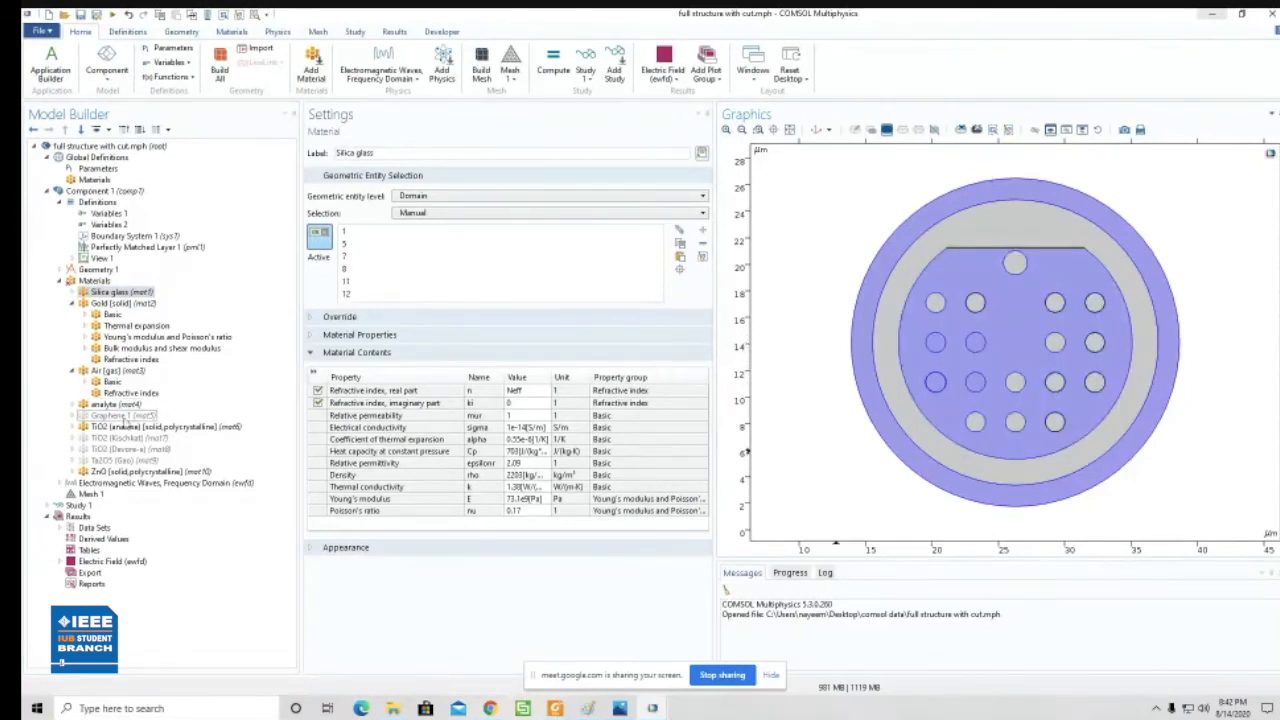
- Check the Air material's domain selection and try to compute the study
left_click(117, 370)
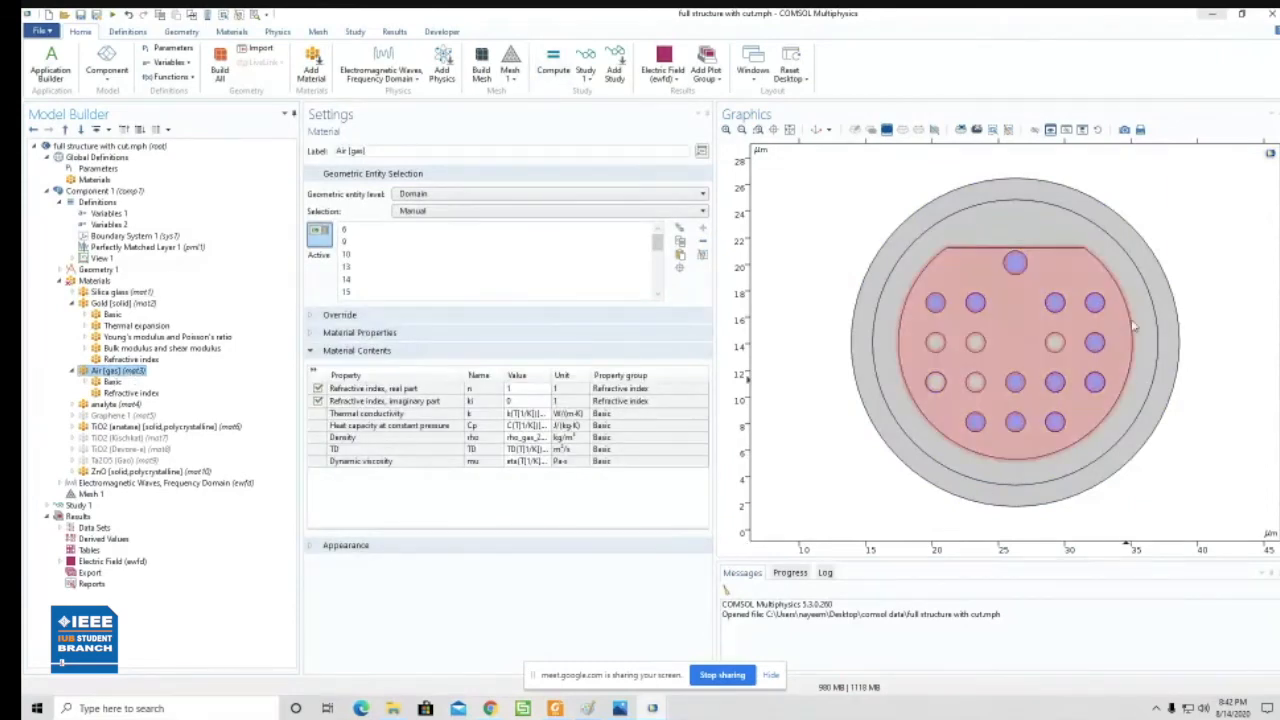
left_click(561, 63)
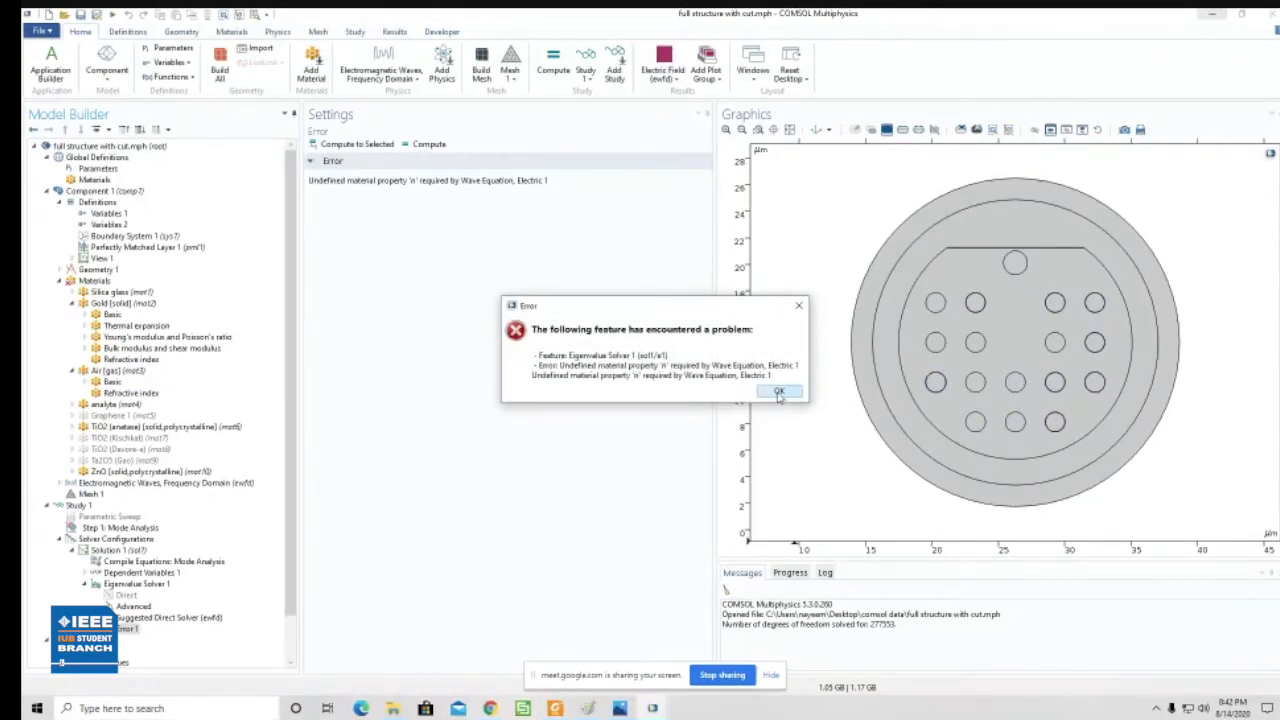
left_click(779, 392)
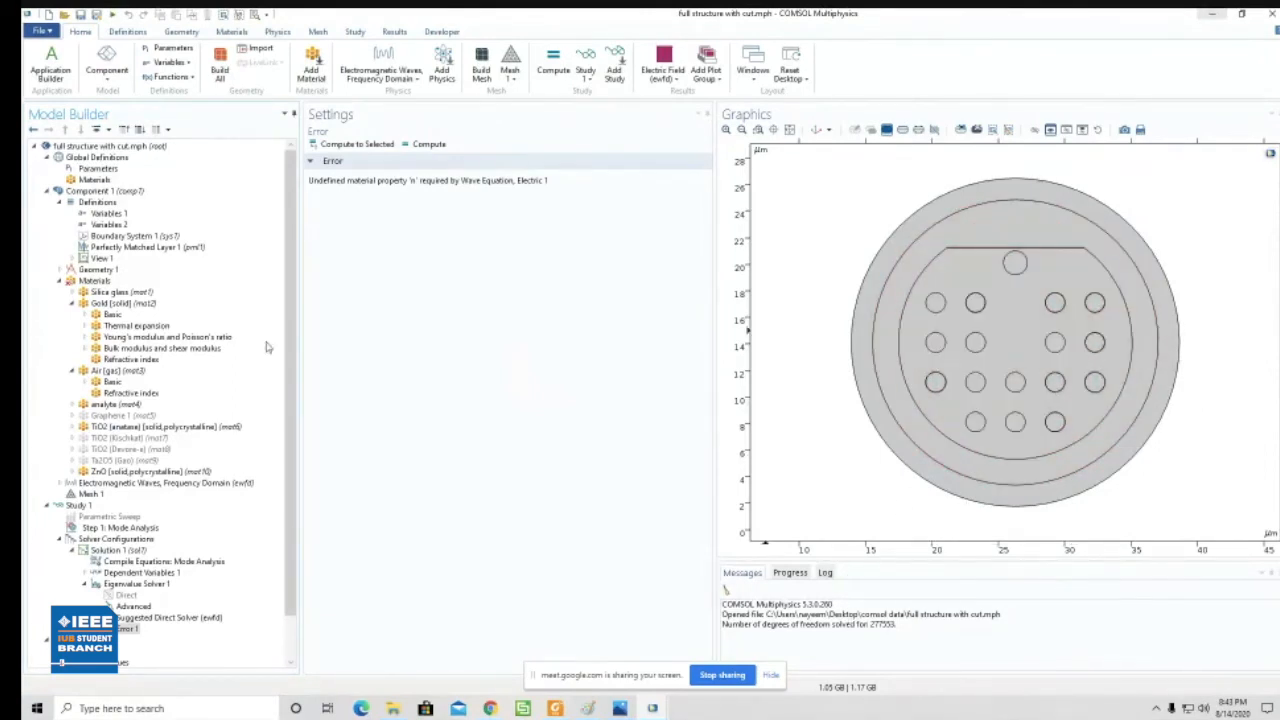
- Add the inner right hole of the y = 14 row to the Silica glass domains
left_click(103, 373)
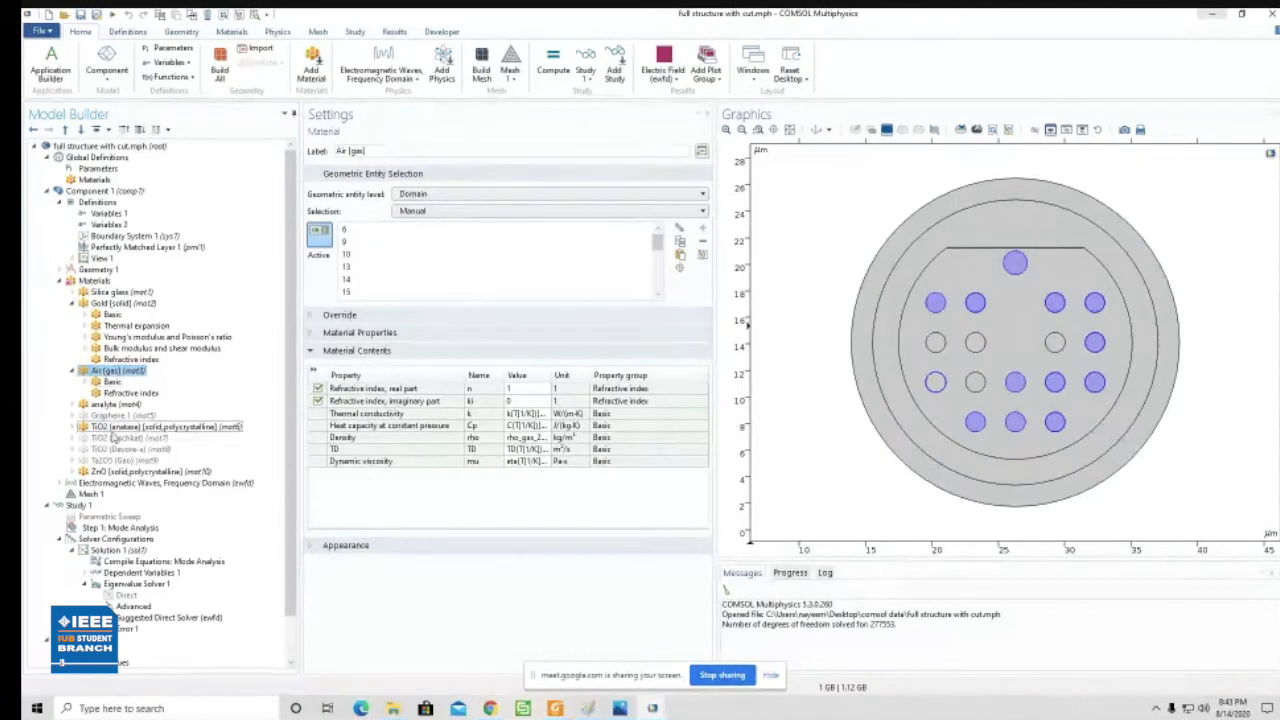
left_click(111, 292)
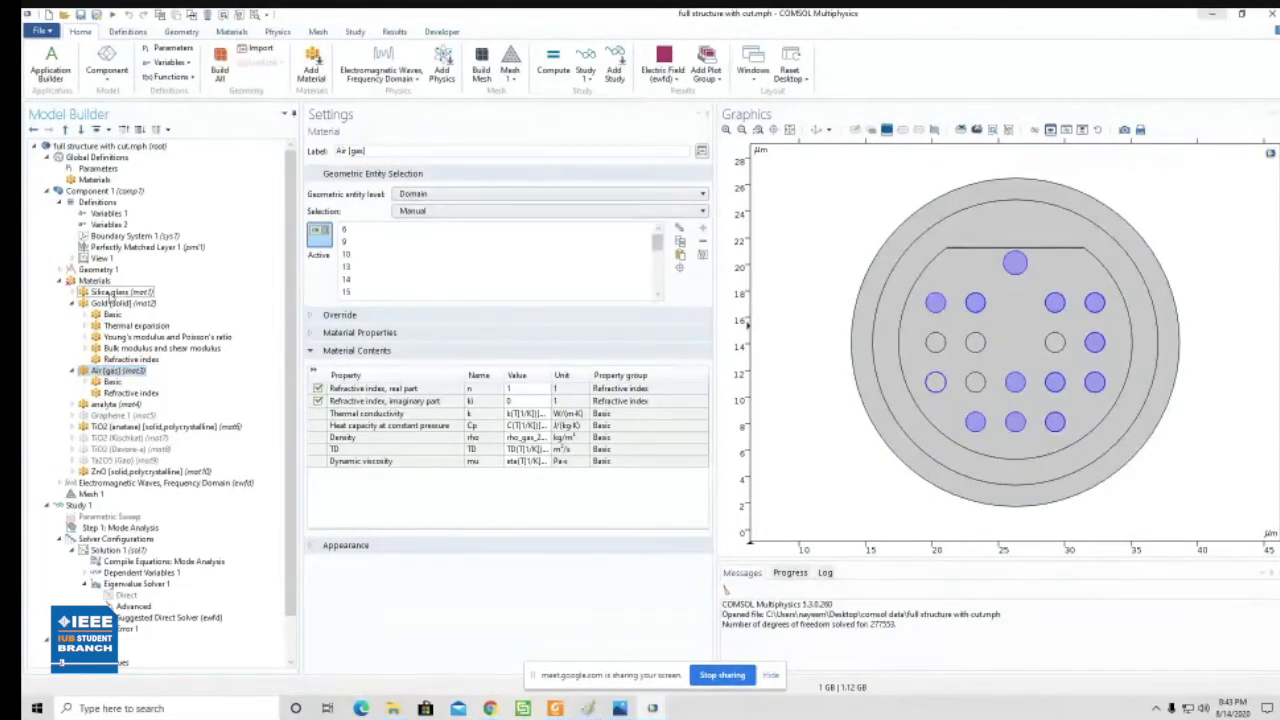
left_click(1057, 345)
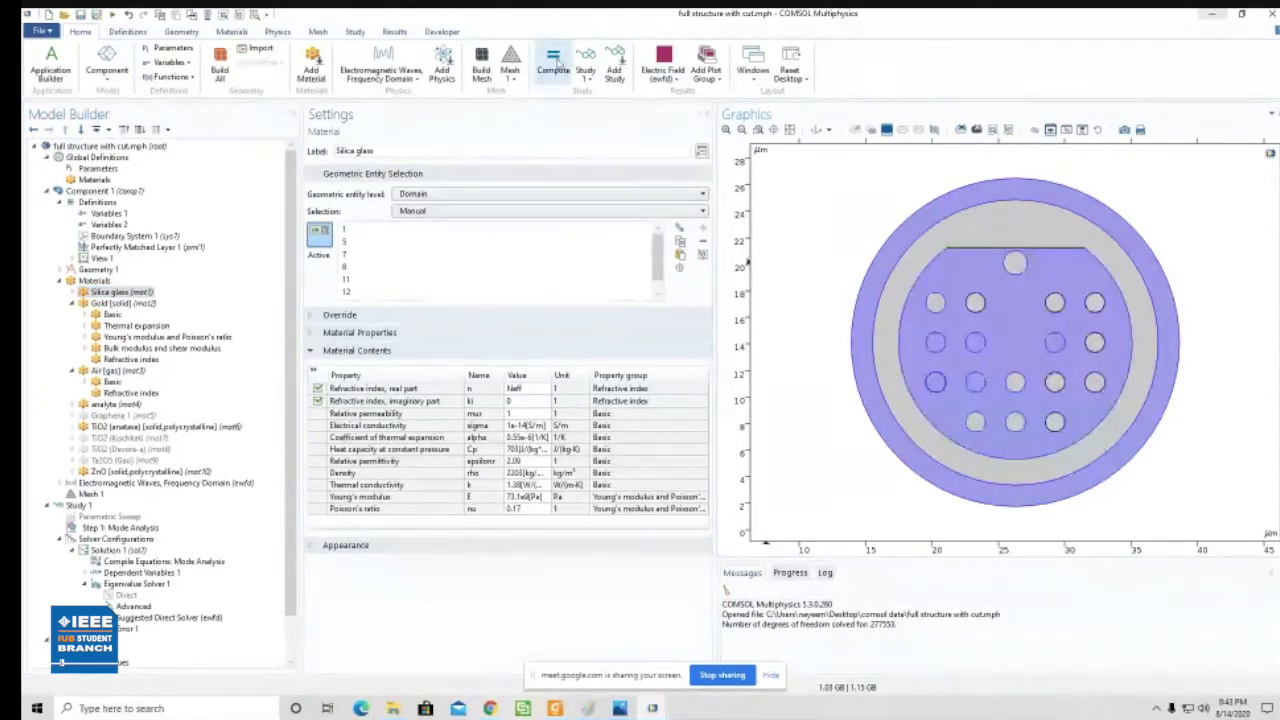
- Compute the study with the reassigned holes and follow the solver's progress and log
left_click(557, 64)
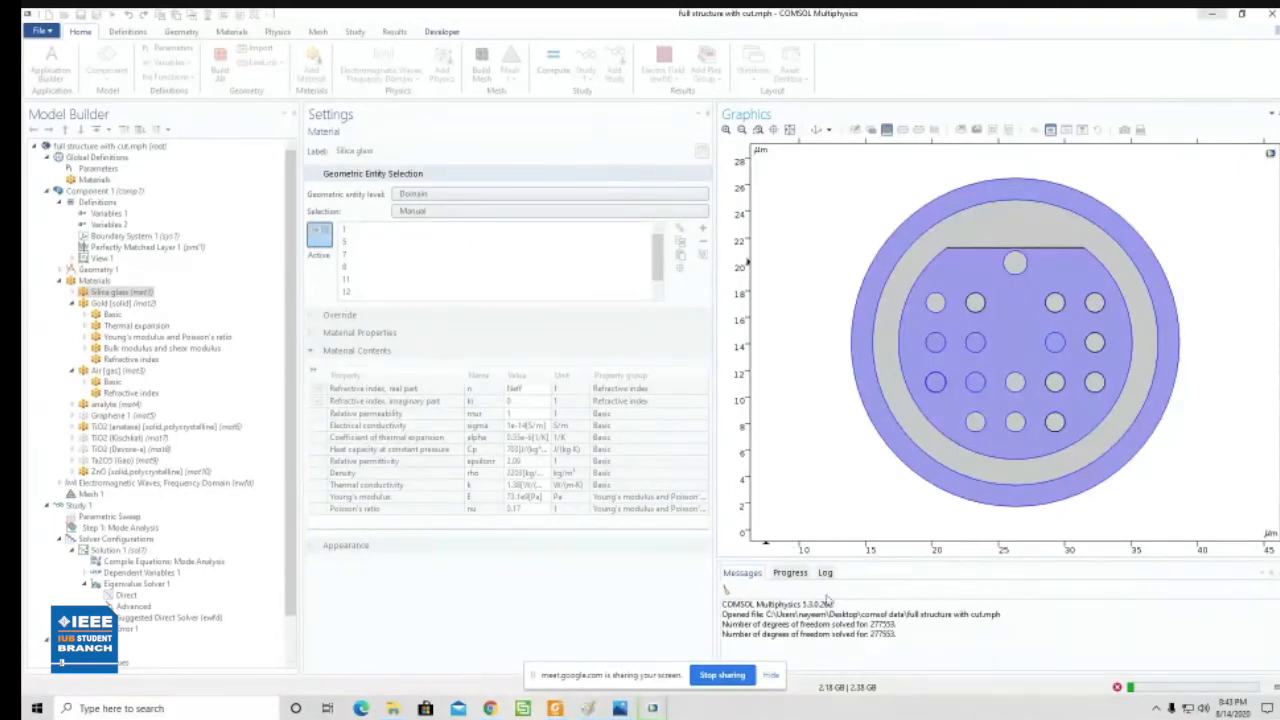
left_click(789, 573)
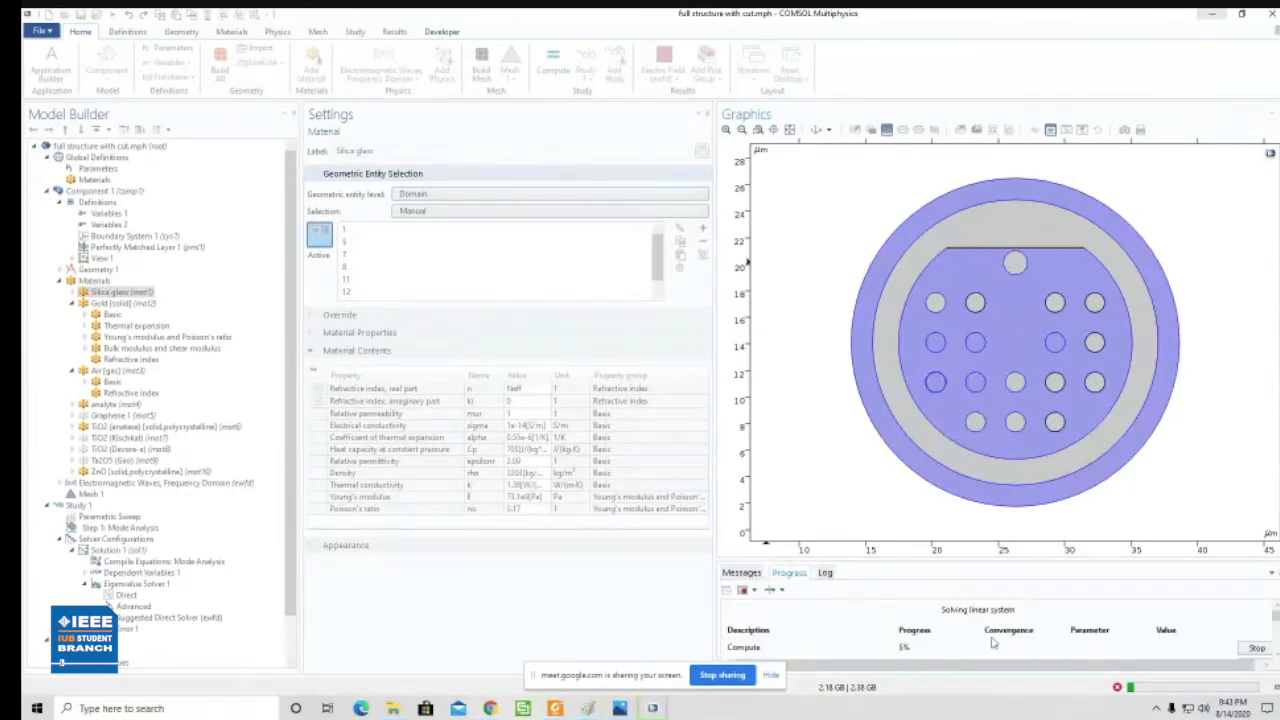
left_click(829, 575)
left_click(750, 576)
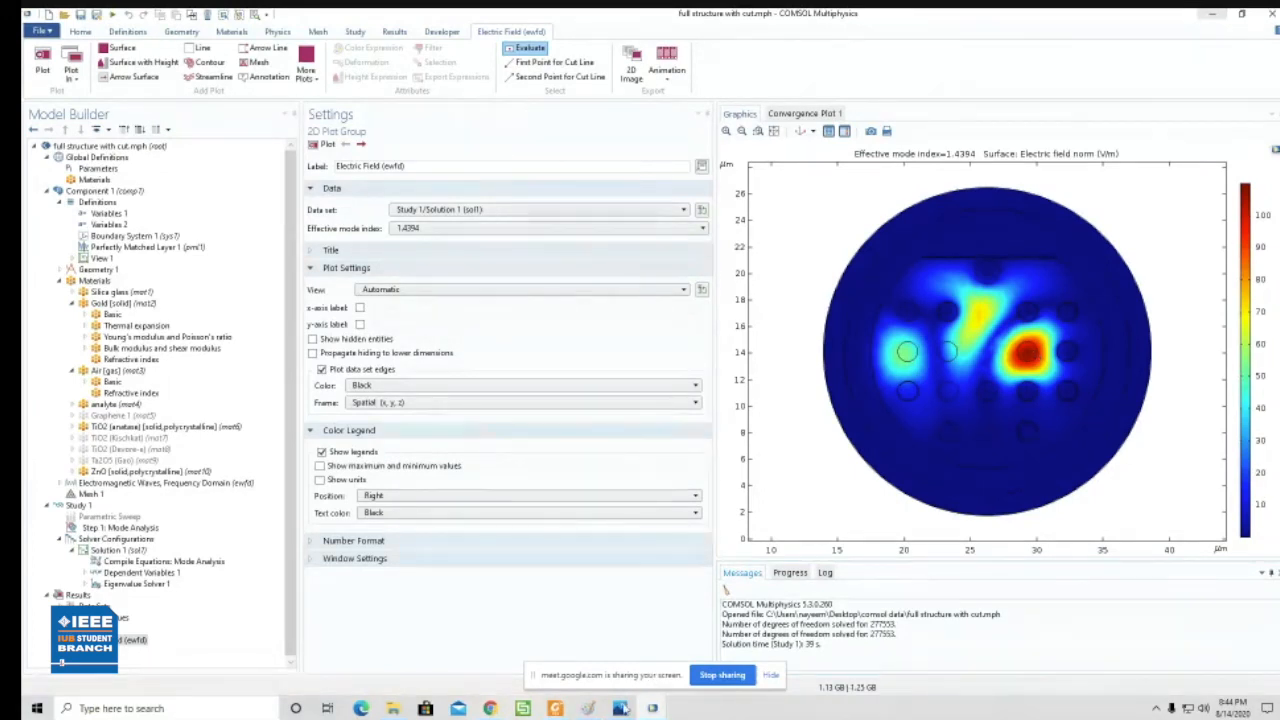
- Switch to the Paint sketch and draw freehand strokes linking the small circle inside the large curved outline to the circle outside it
left_click(589, 708)
mouse_move(438, 384)
left_mouse_down()
mouse_move(439, 401)
mouse_move(422, 378)
mouse_move(380, 414)
mouse_move(414, 299)
mouse_move(402, 338)
left_mouse_up()
mouse_move(436, 393)
left_mouse_down()
mouse_move(625, 283)
mouse_move(510, 372)
mouse_move(640, 310)
left_mouse_up()
mouse_move(530, 376)
left_mouse_down()
mouse_move(512, 346)
mouse_move(566, 344)
mouse_move(636, 276)
mouse_move(686, 297)
left_mouse_up()
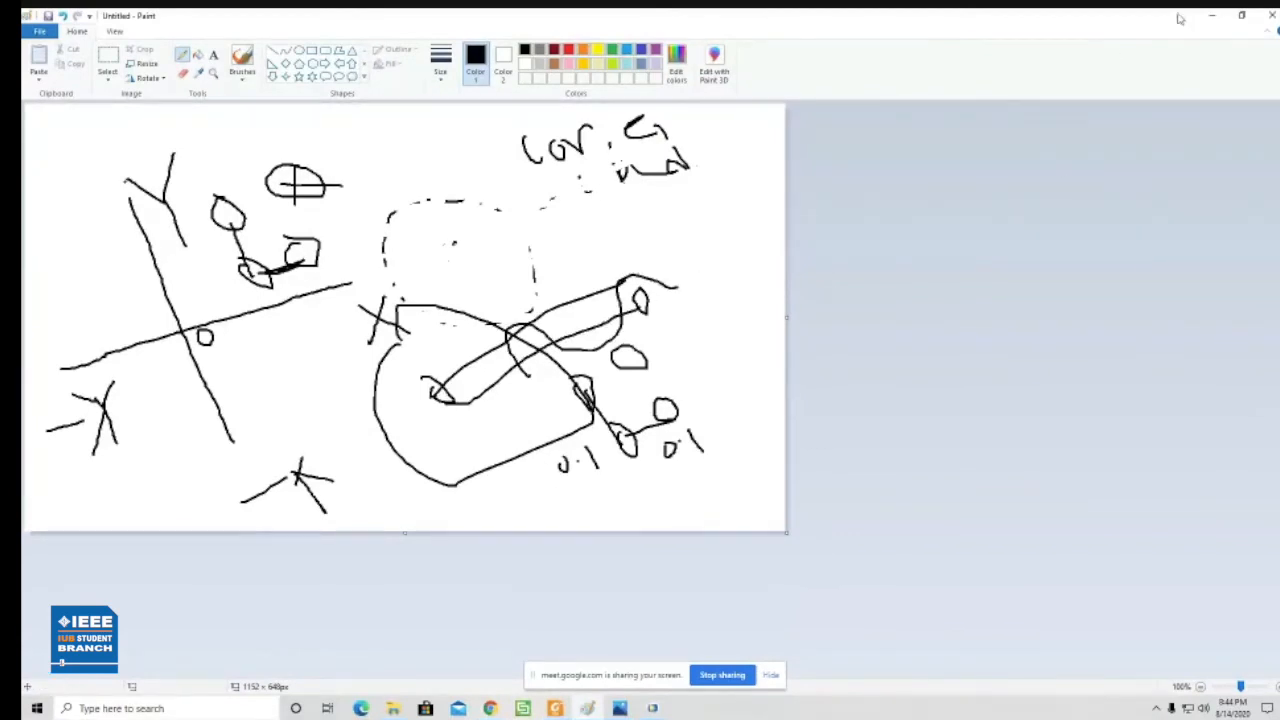
left_click(1213, 16)
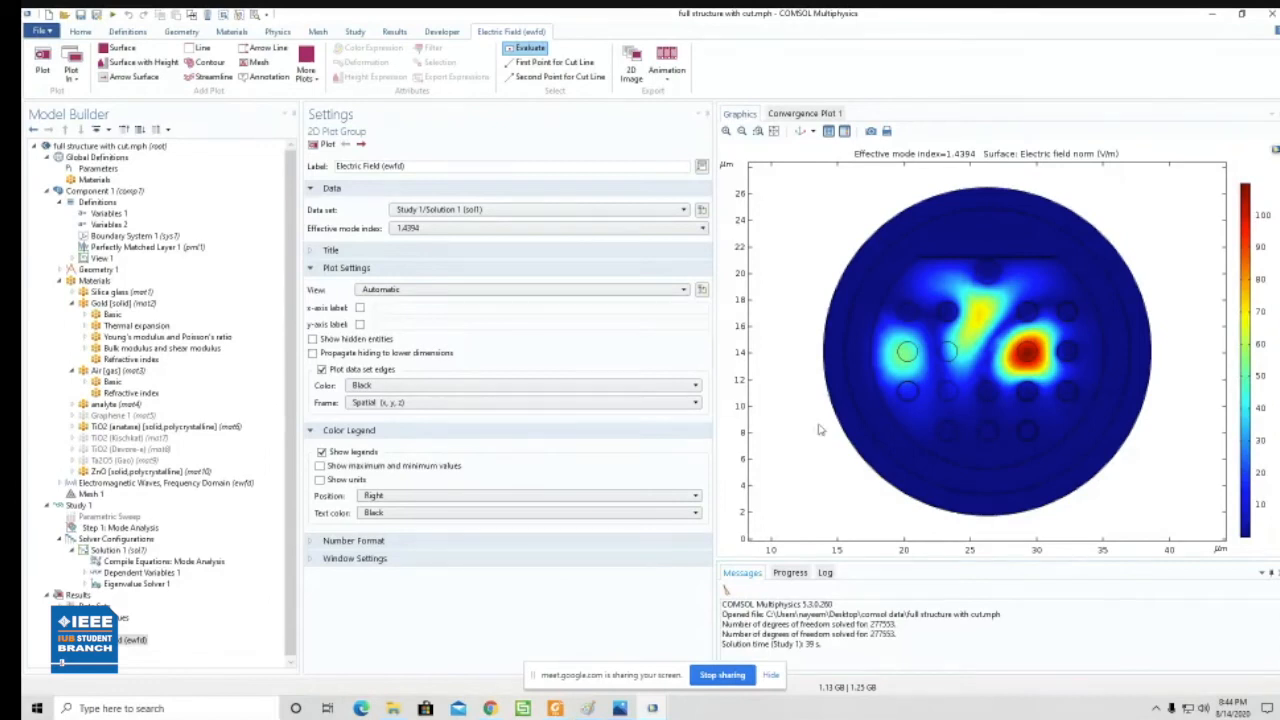
- Compare the computed electric field plot with the sensor's schematic diagram and the paper haque2019.pdf
left_click(620, 708)
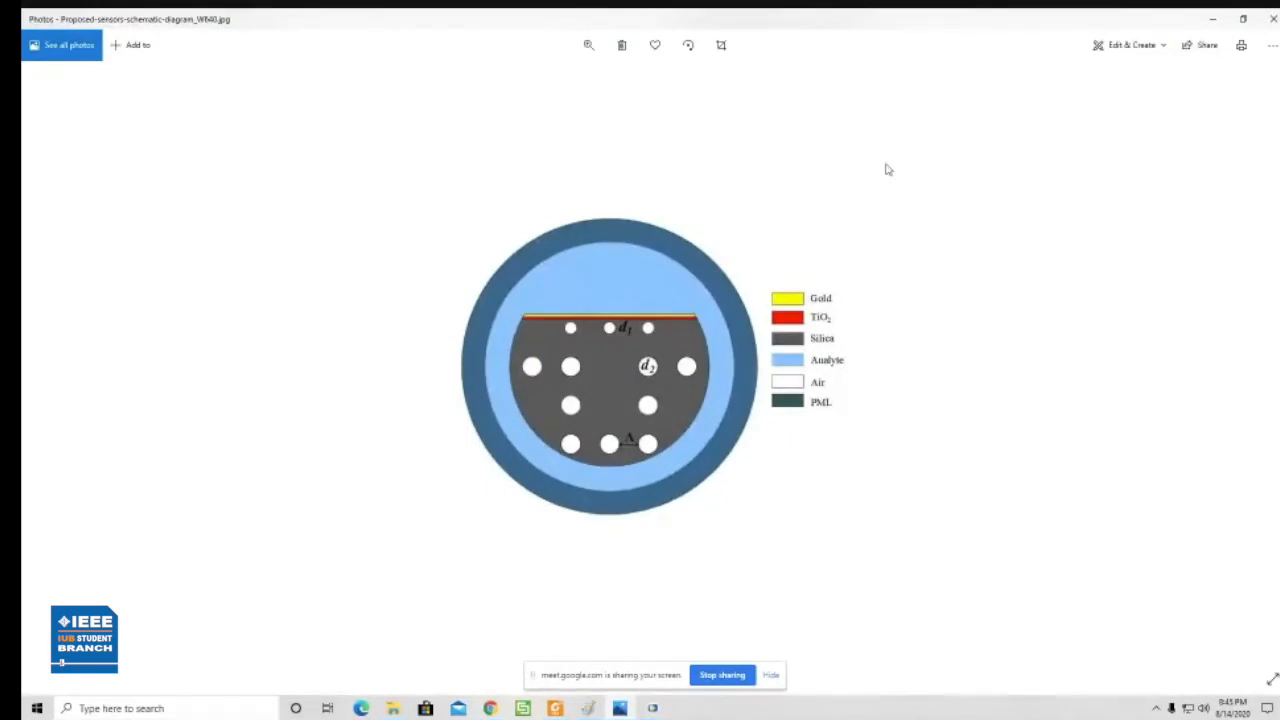
left_click(1210, 22)
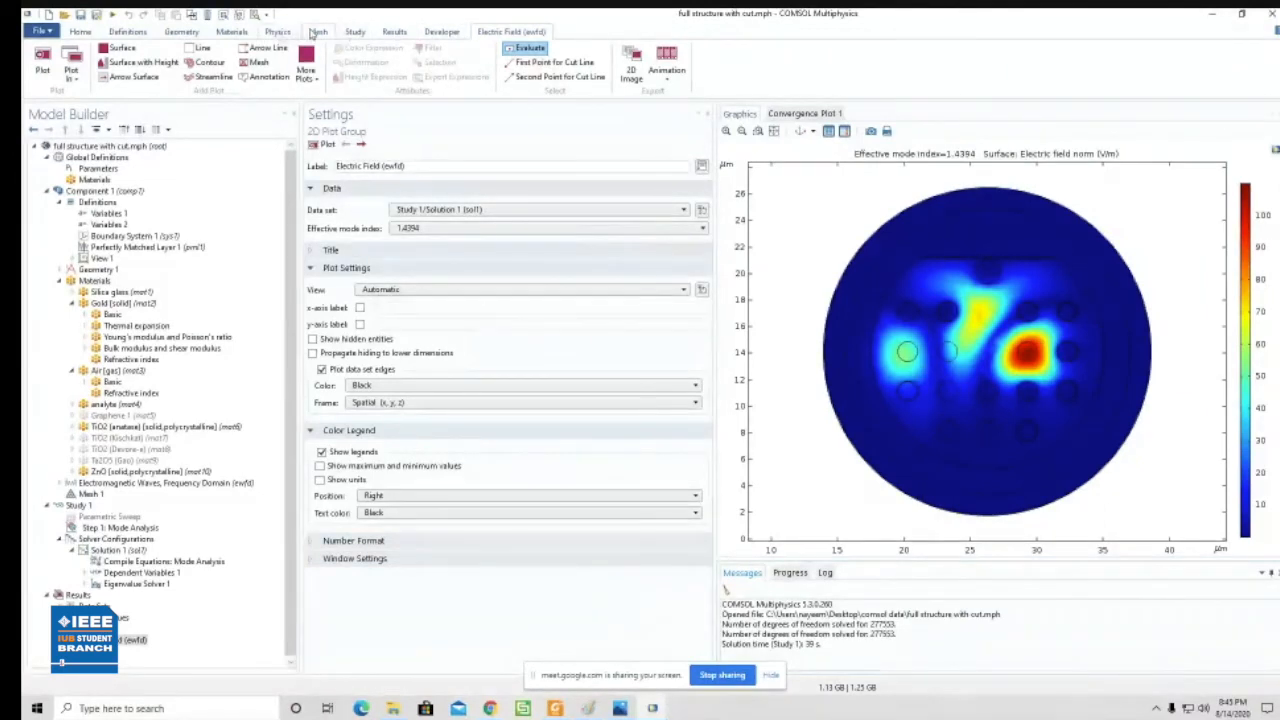
left_click(317, 32)
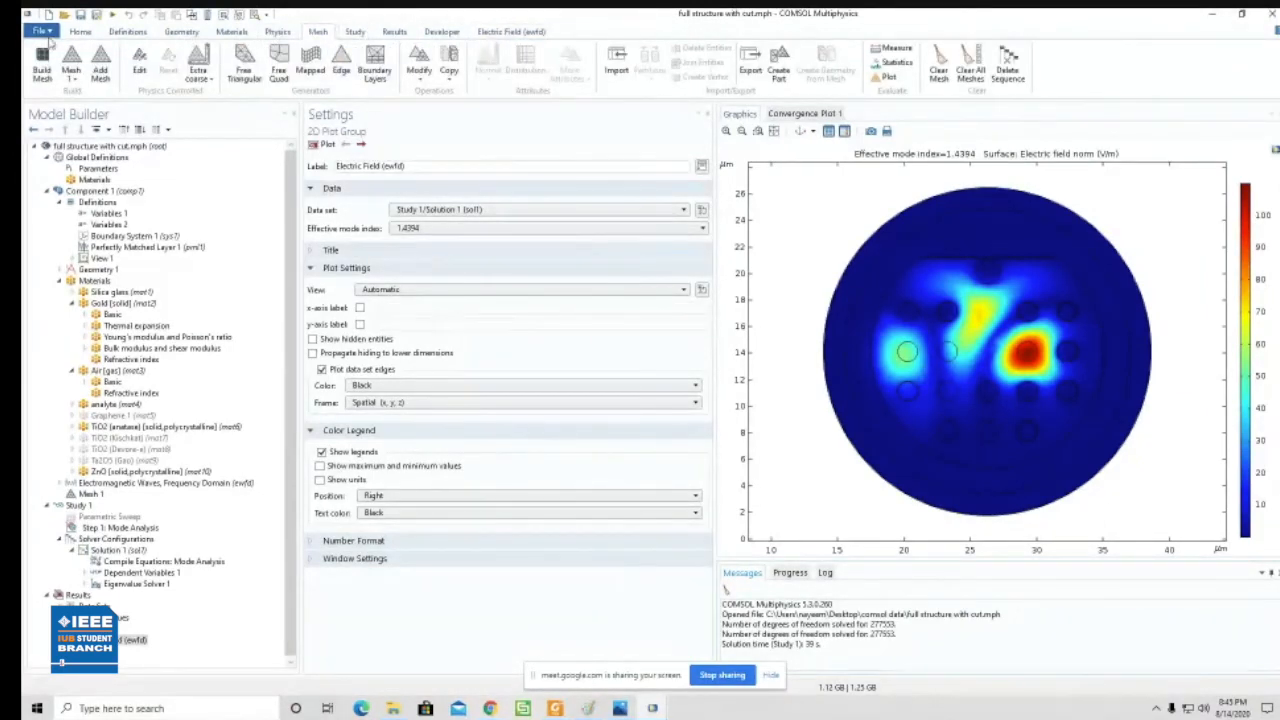
left_click(81, 32)
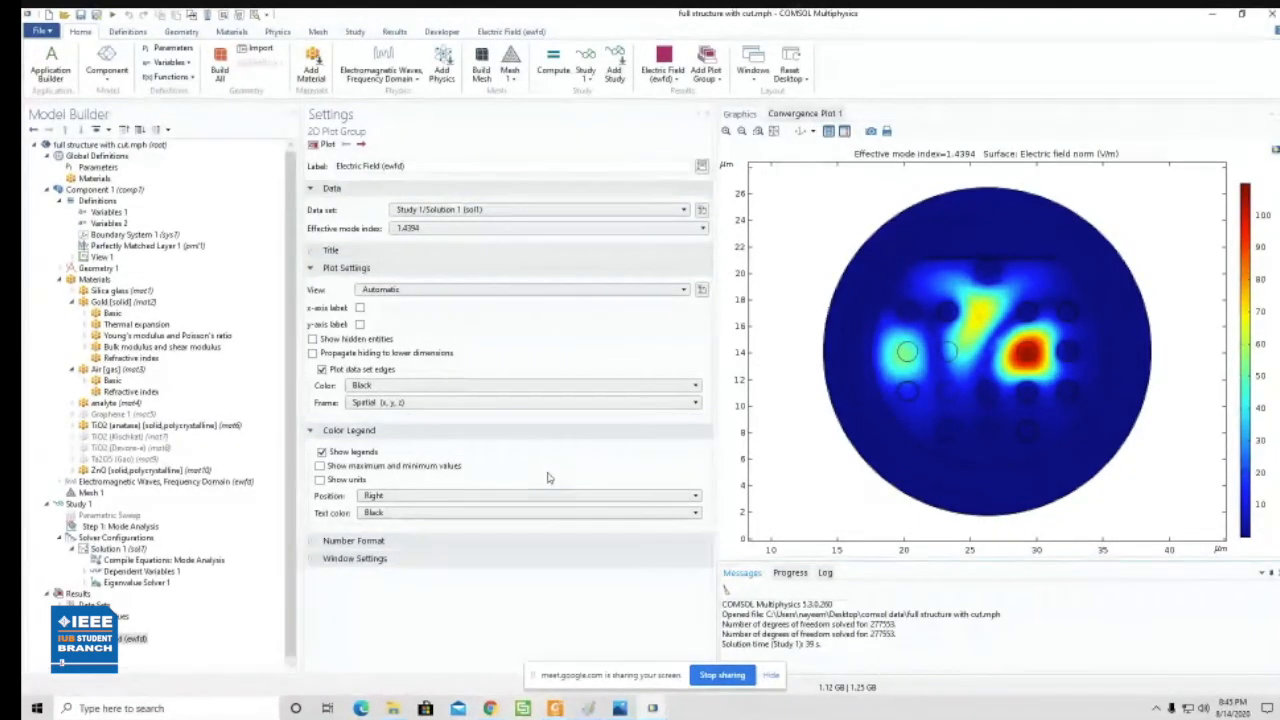
left_click(555, 708)
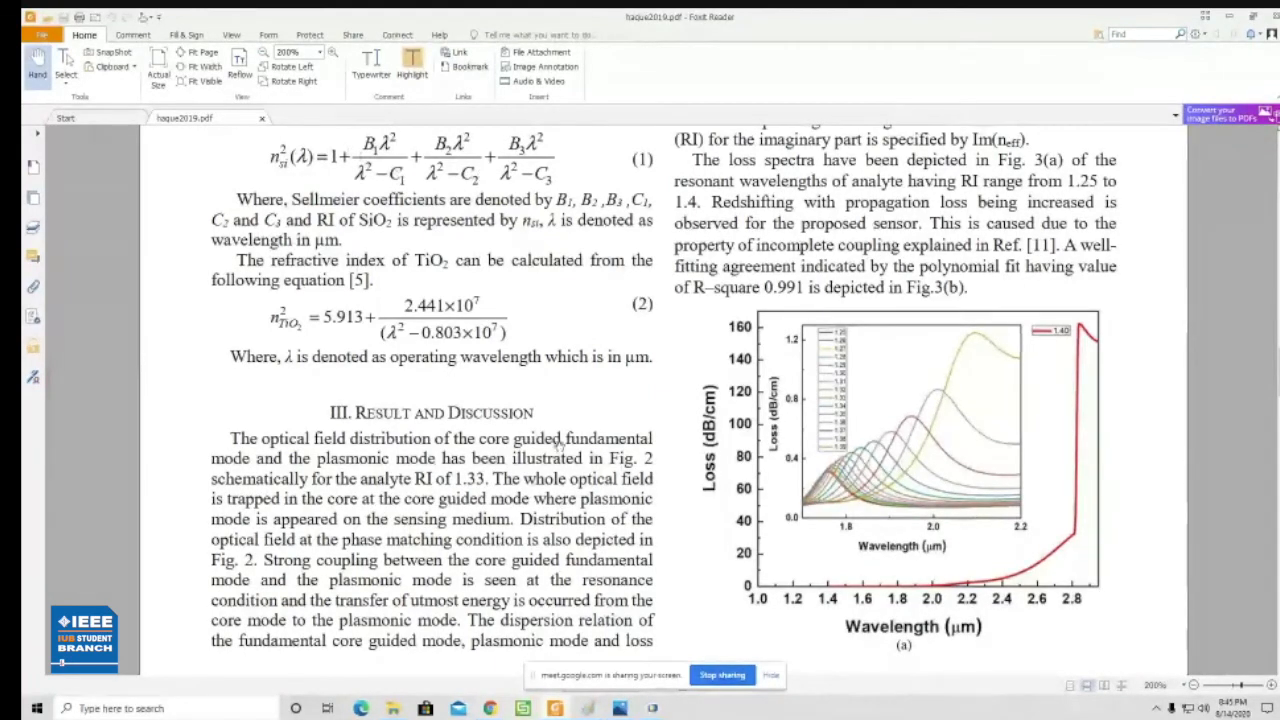
left_click(660, 708)
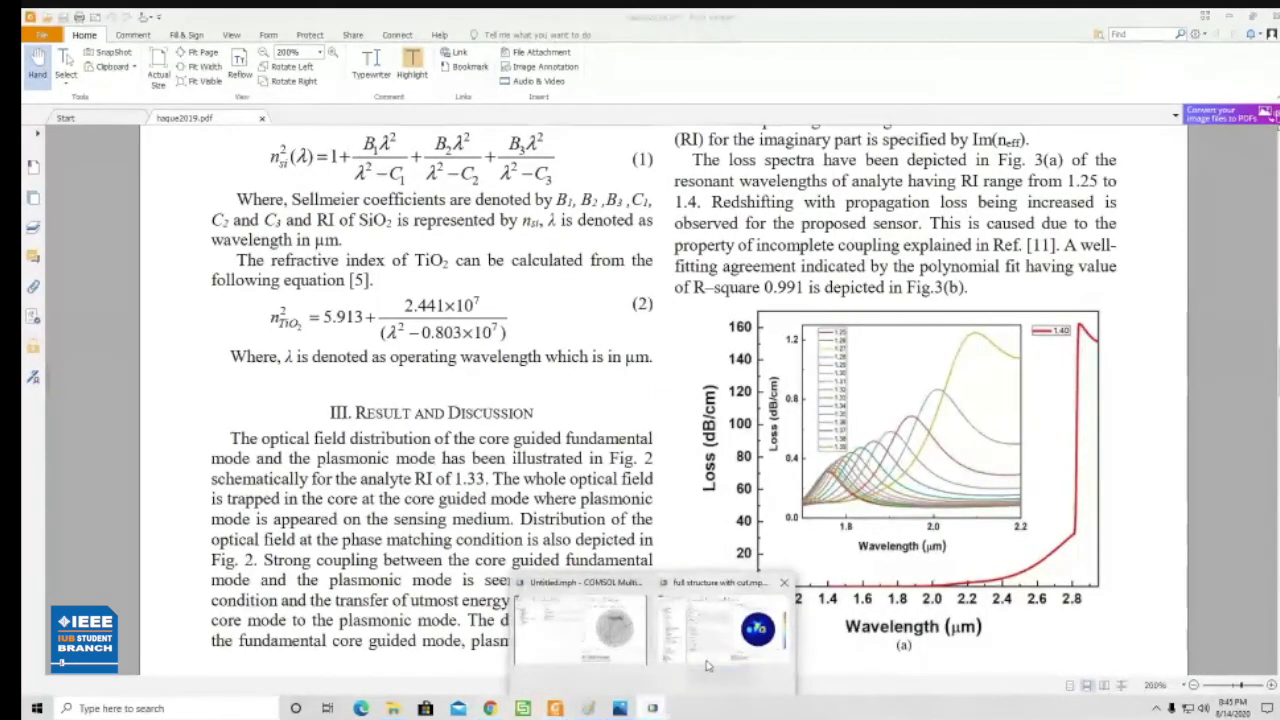
left_click(722, 628)
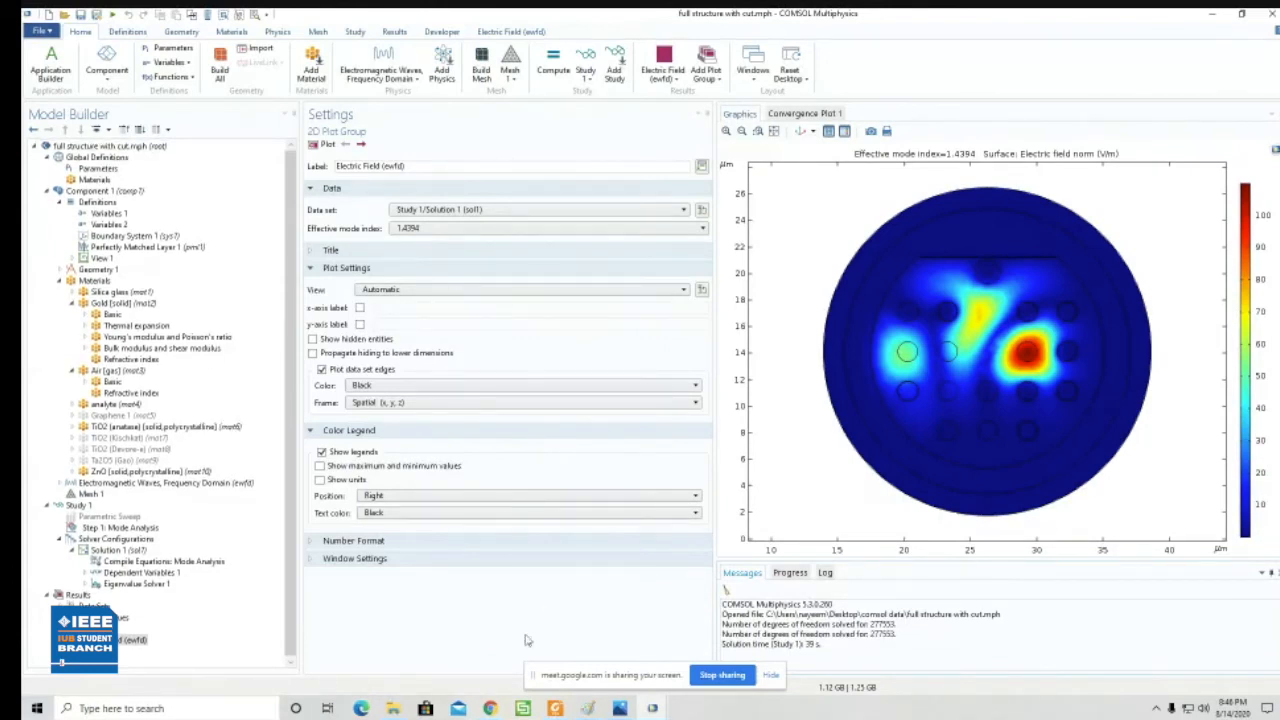
left_click(620, 708)
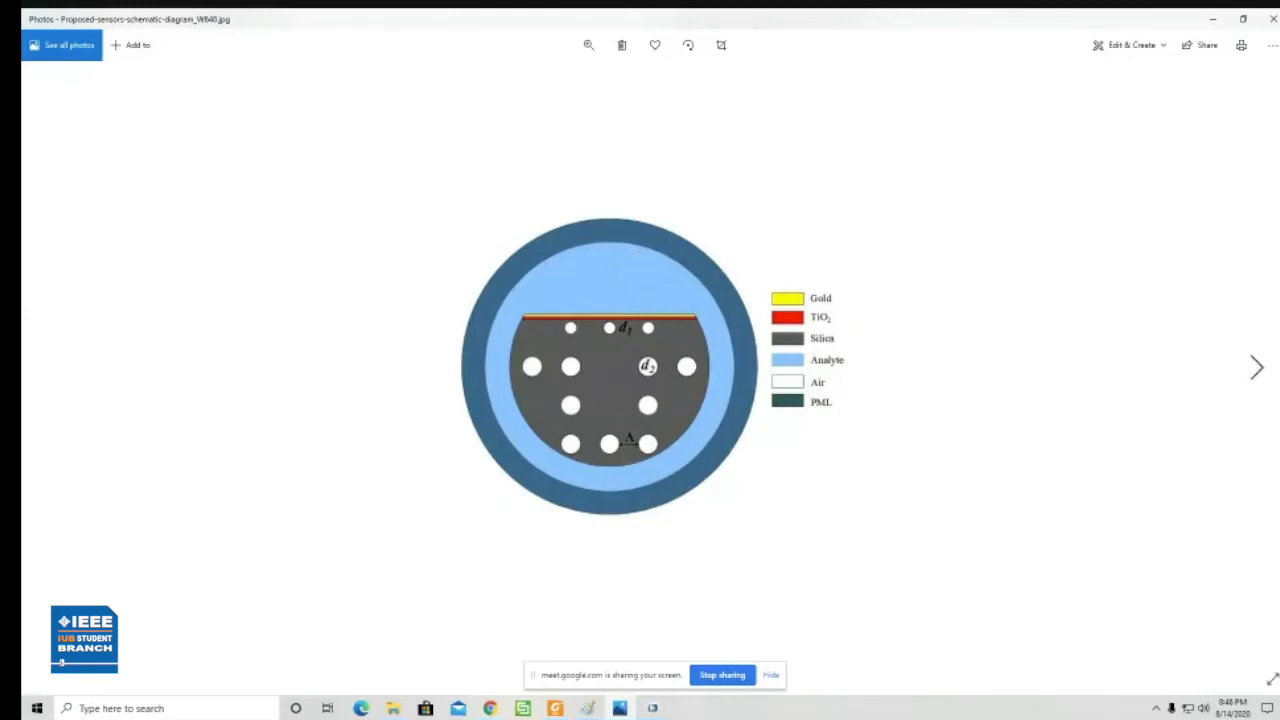
left_click(1205, 24)
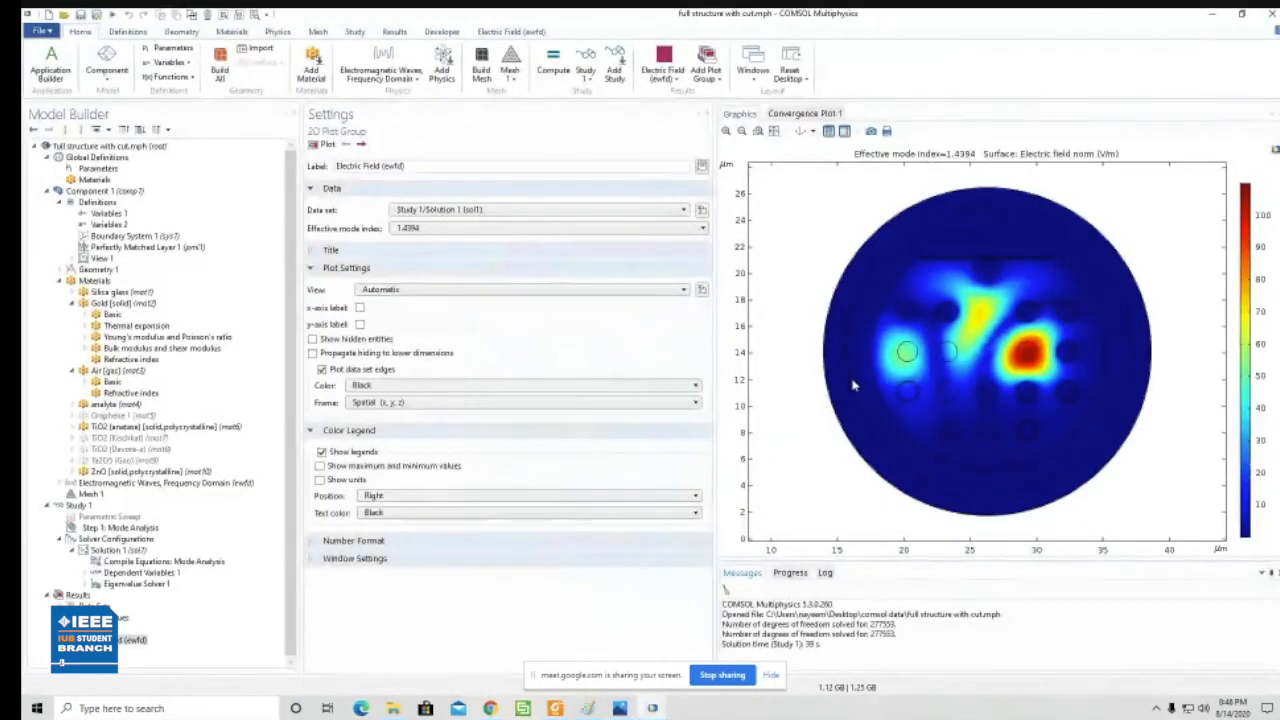
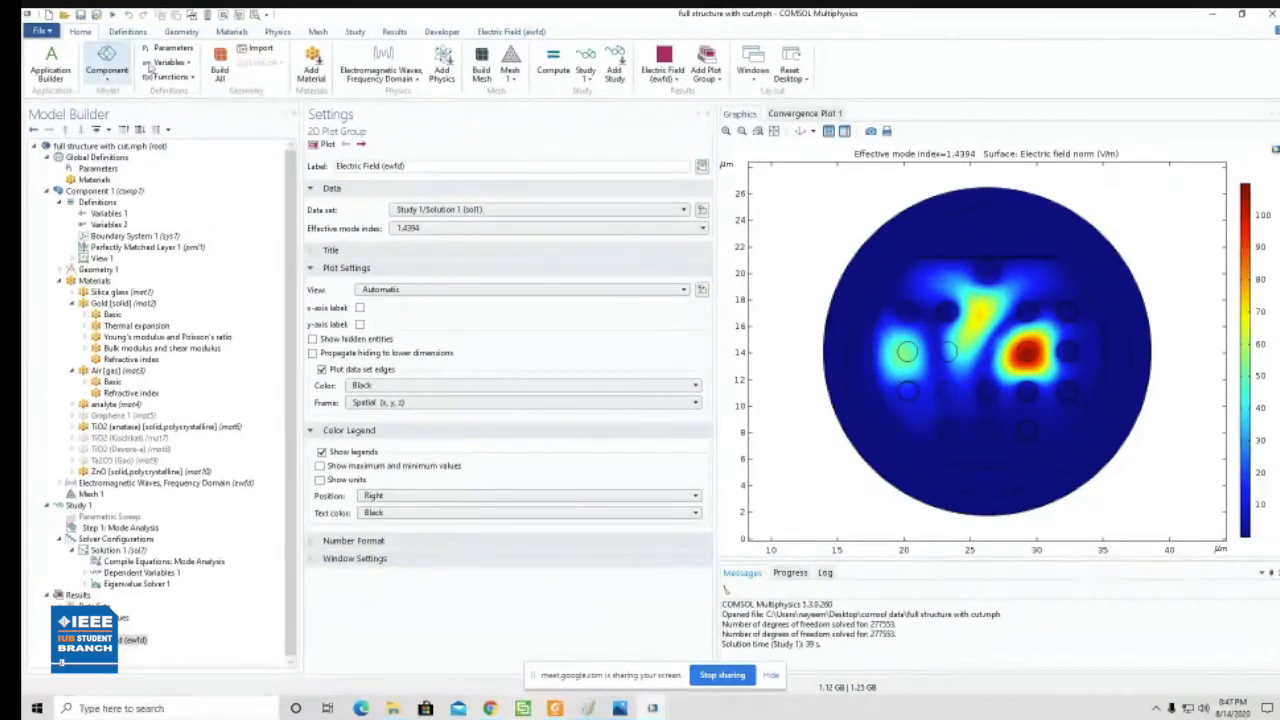
left_click(189, 33)
left_click(372, 79)
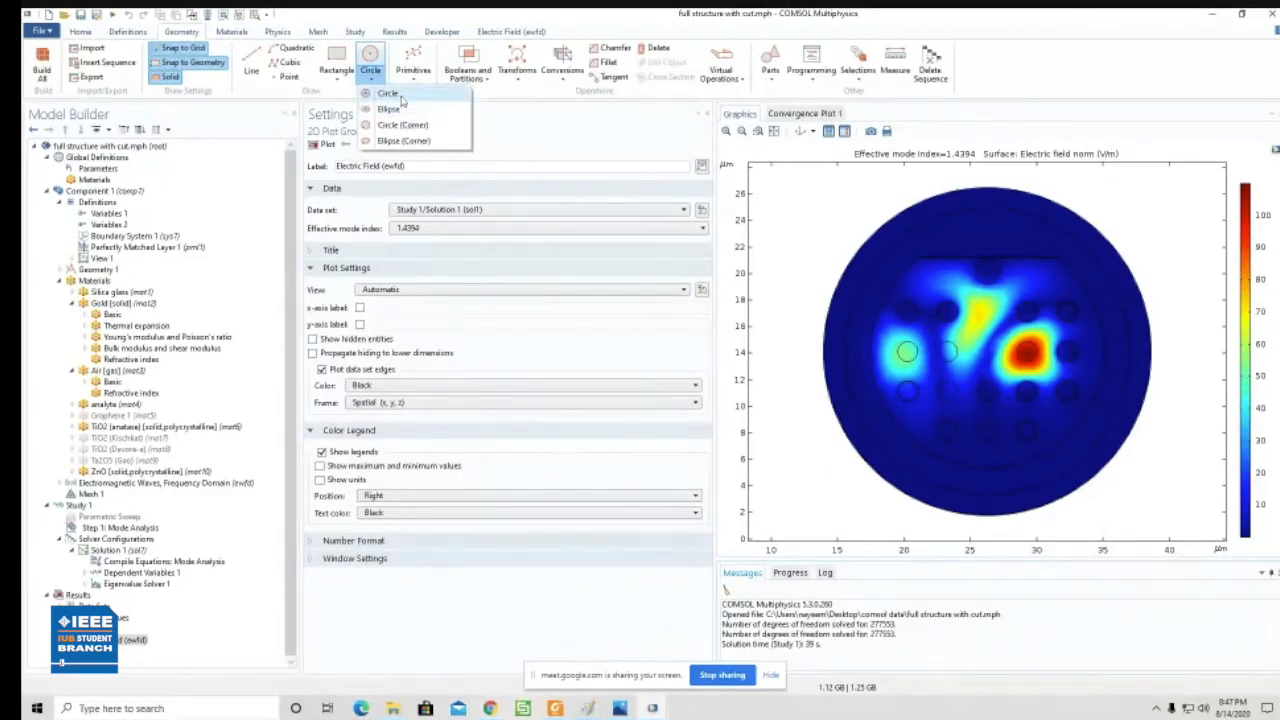
left_click(546, 125)
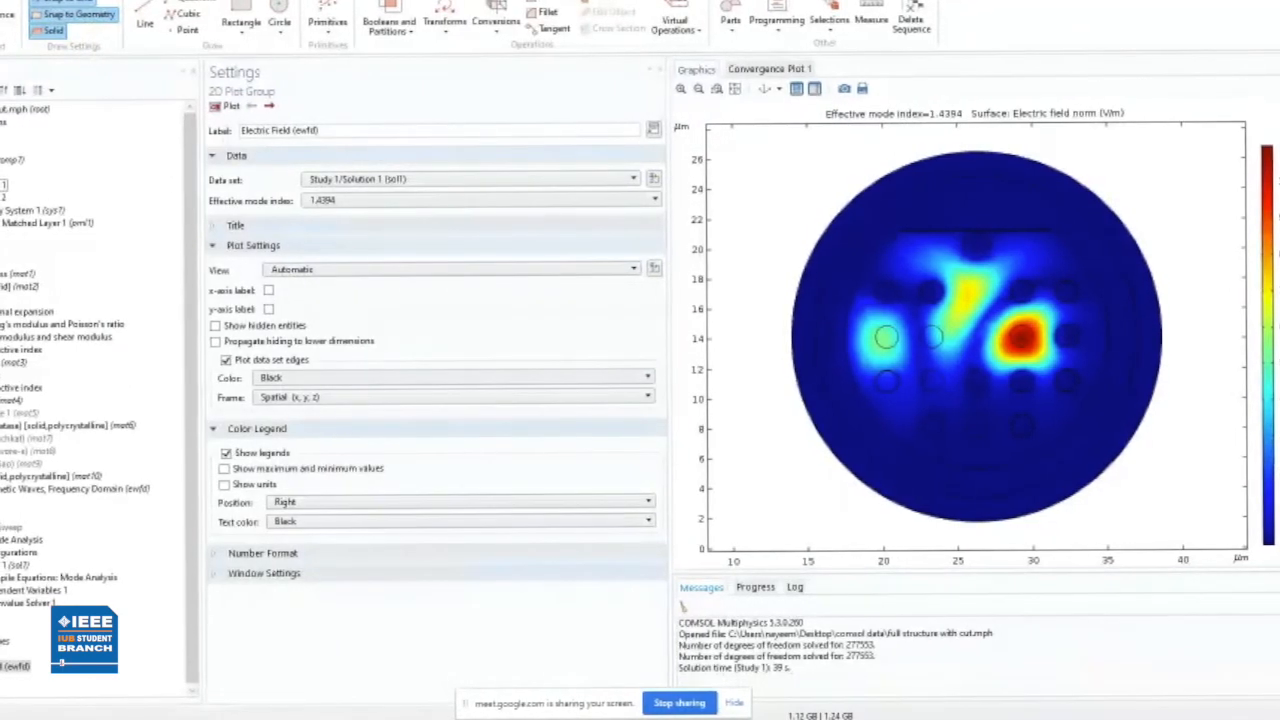
- Add a blank material to the component and expand its Override and Material Properties sections
left_click(2, 185)
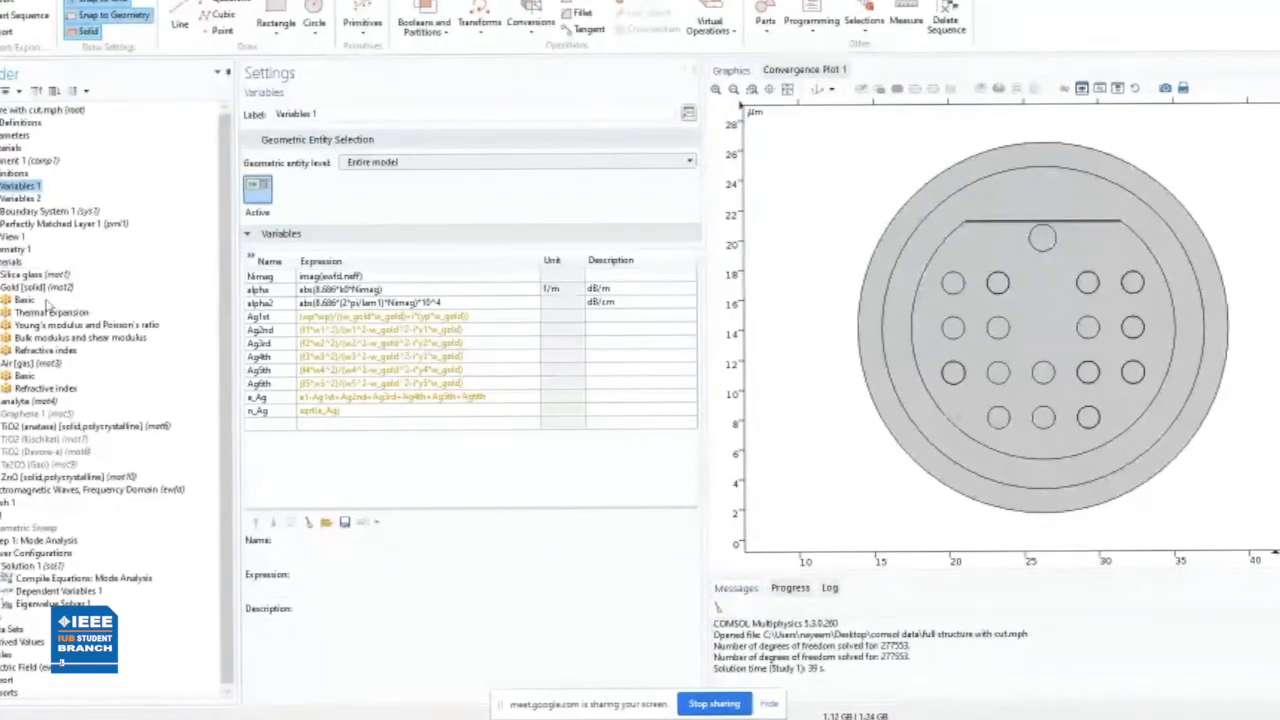
right_click(21, 262)
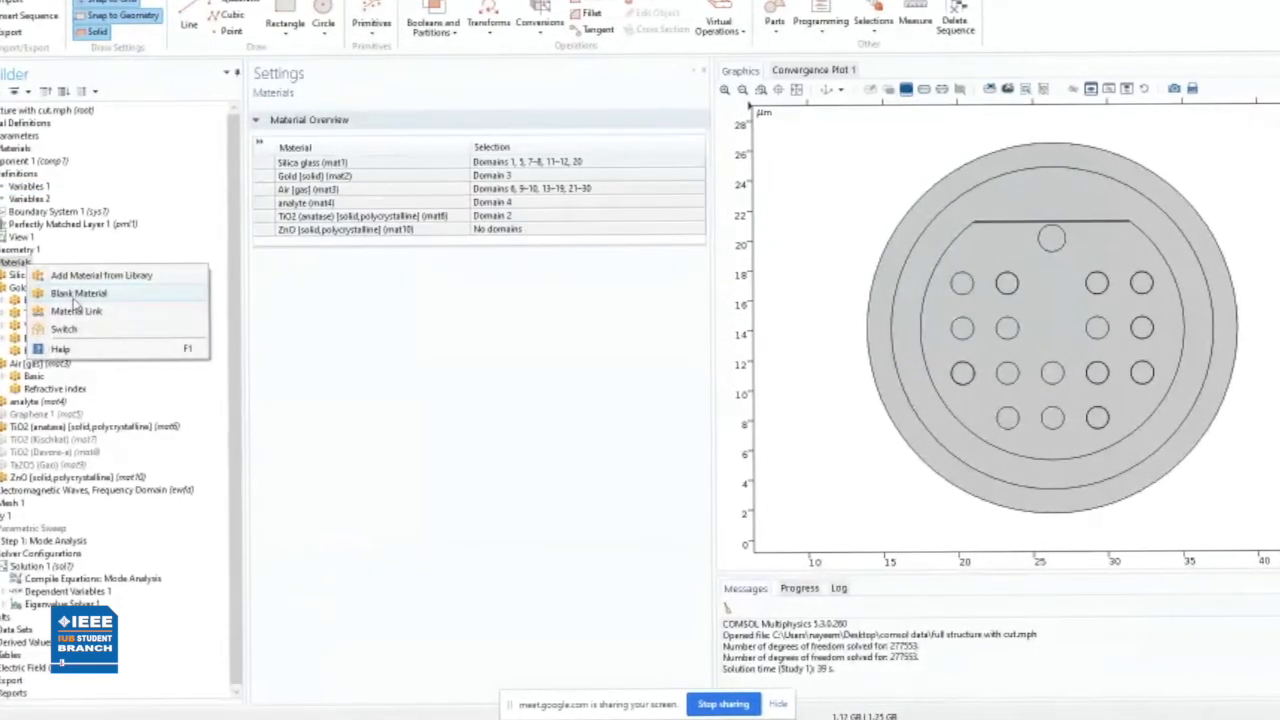
left_click(76, 300)
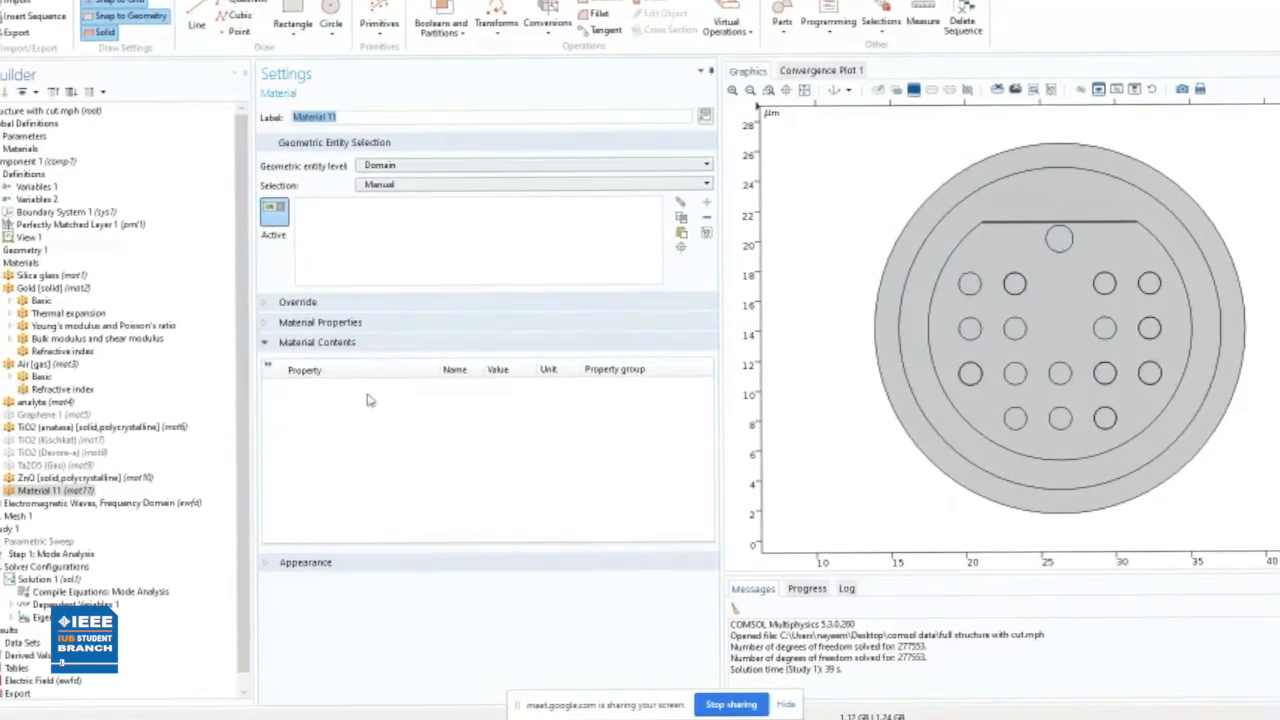
left_click(318, 344)
left_click(267, 303)
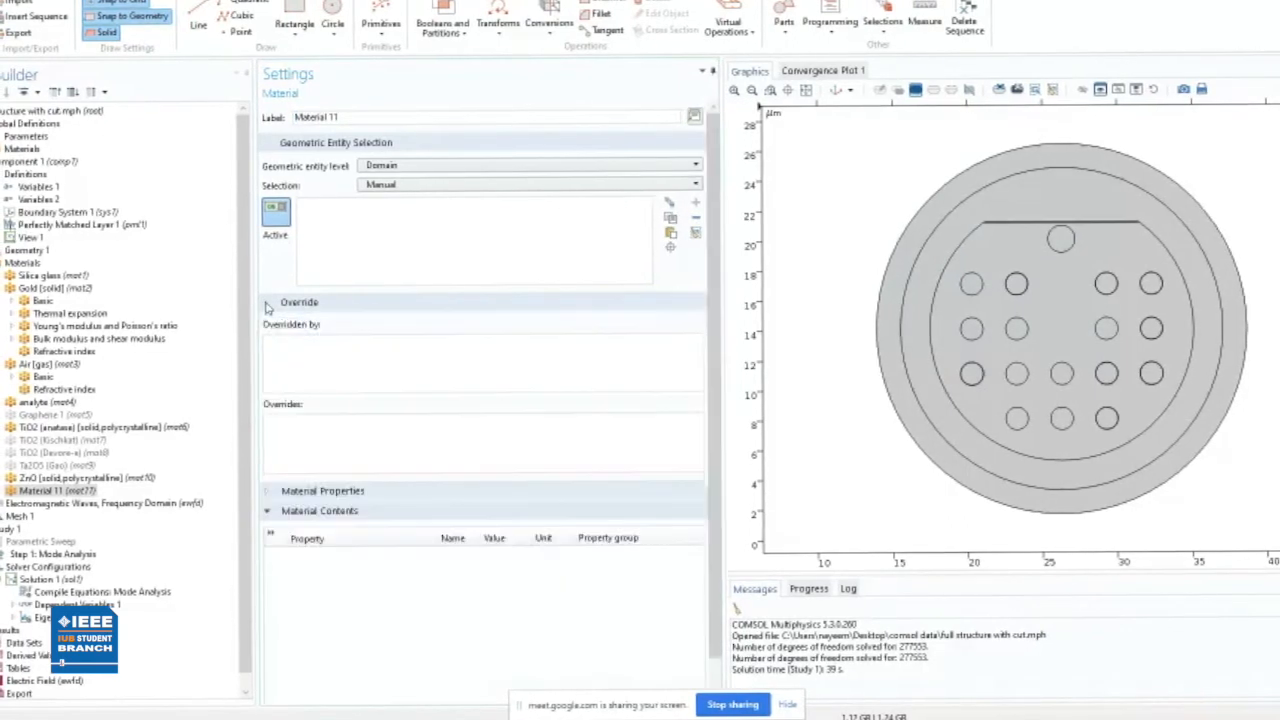
left_click(282, 492)
scroll(426, 510, "down", 2)
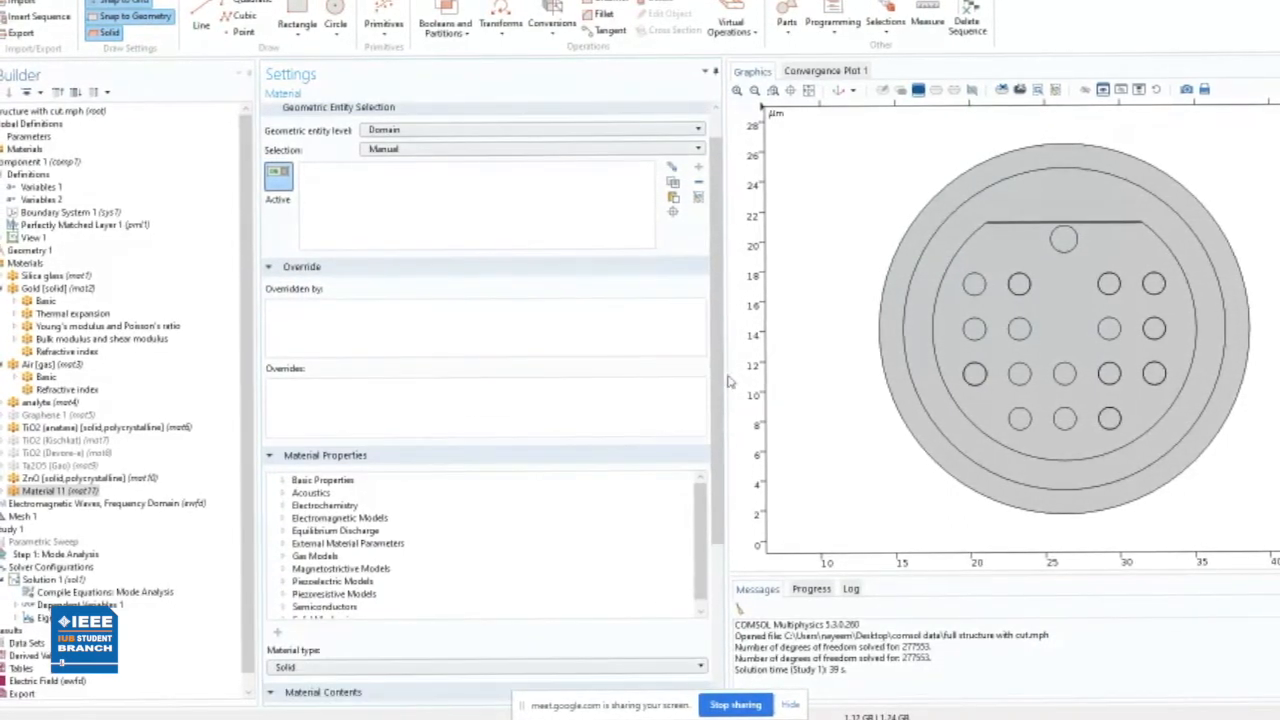
scroll(725, 402, "down", 4)
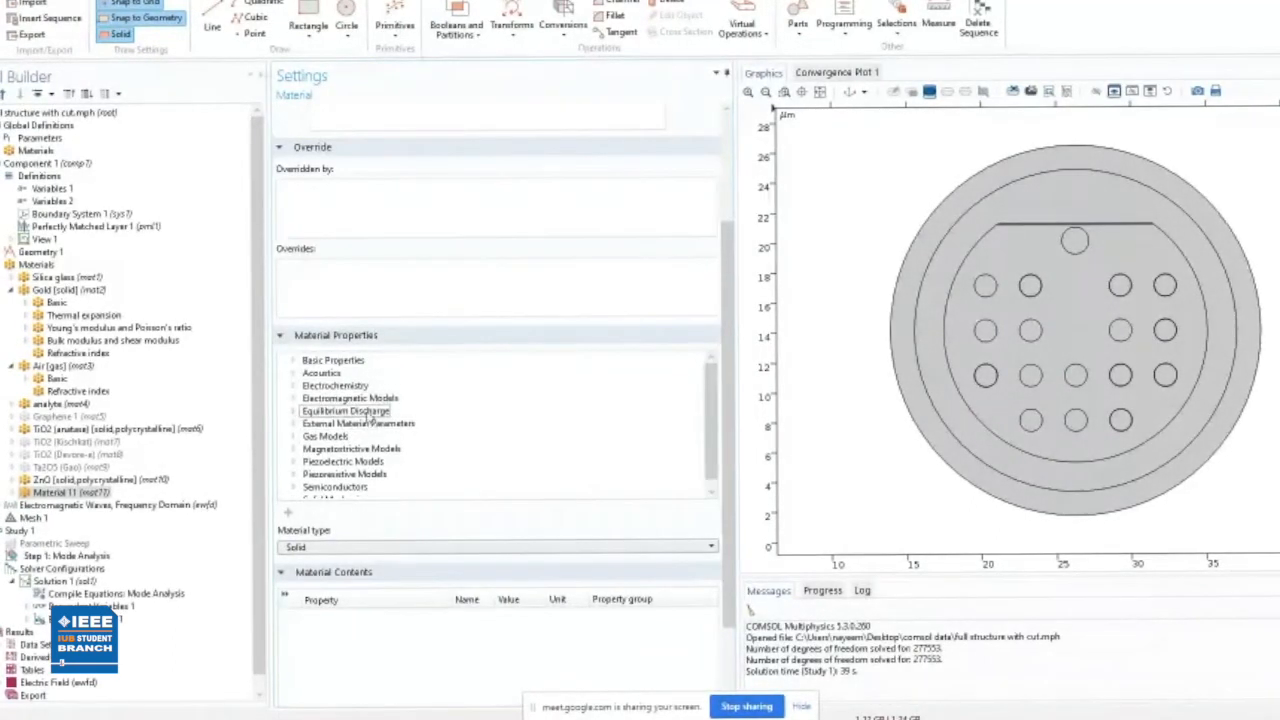
- Browse the Basic Properties available for the new blank material, from Absorption Coefficient through Young's Modulus
left_click(296, 362)
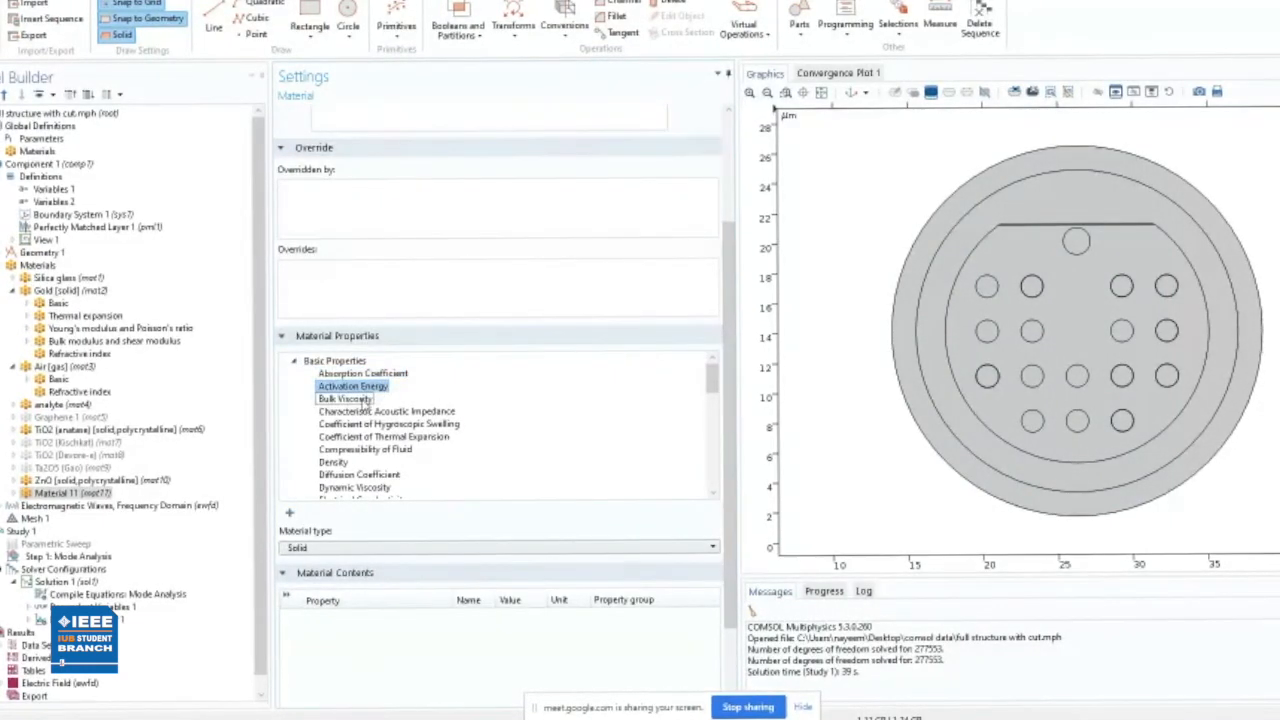
scroll(398, 432, "down", 3)
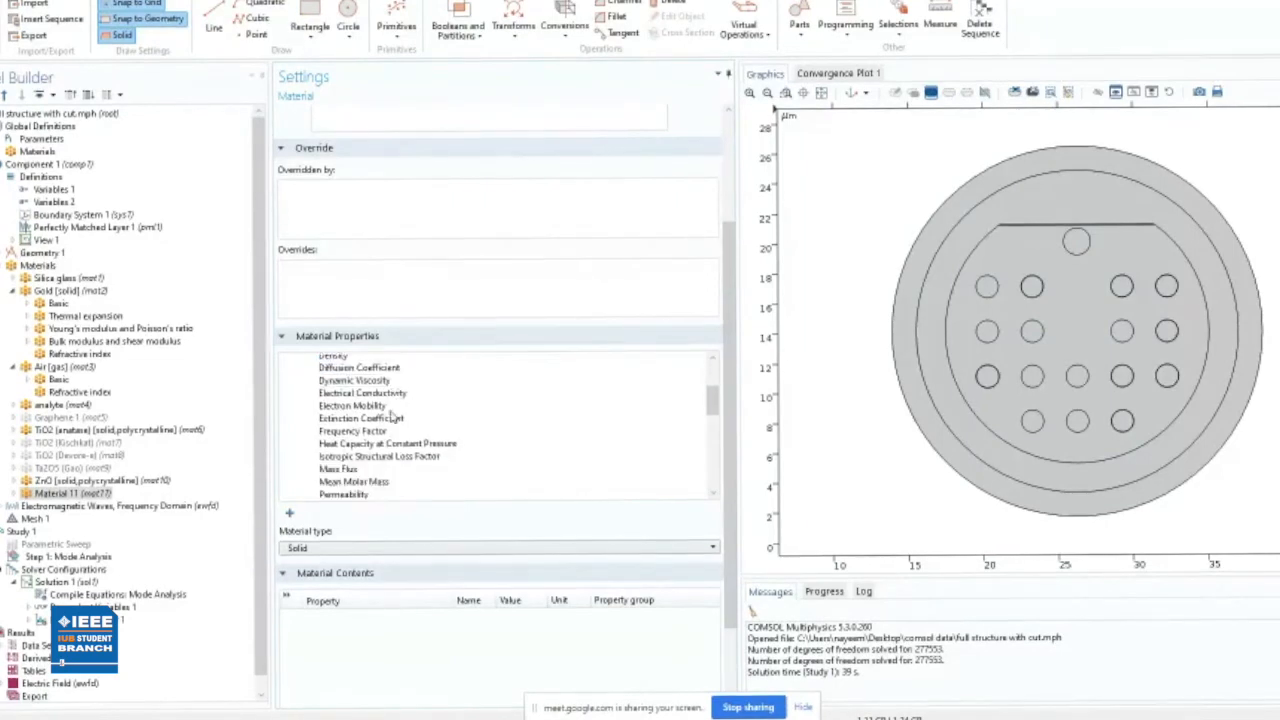
left_click(355, 393)
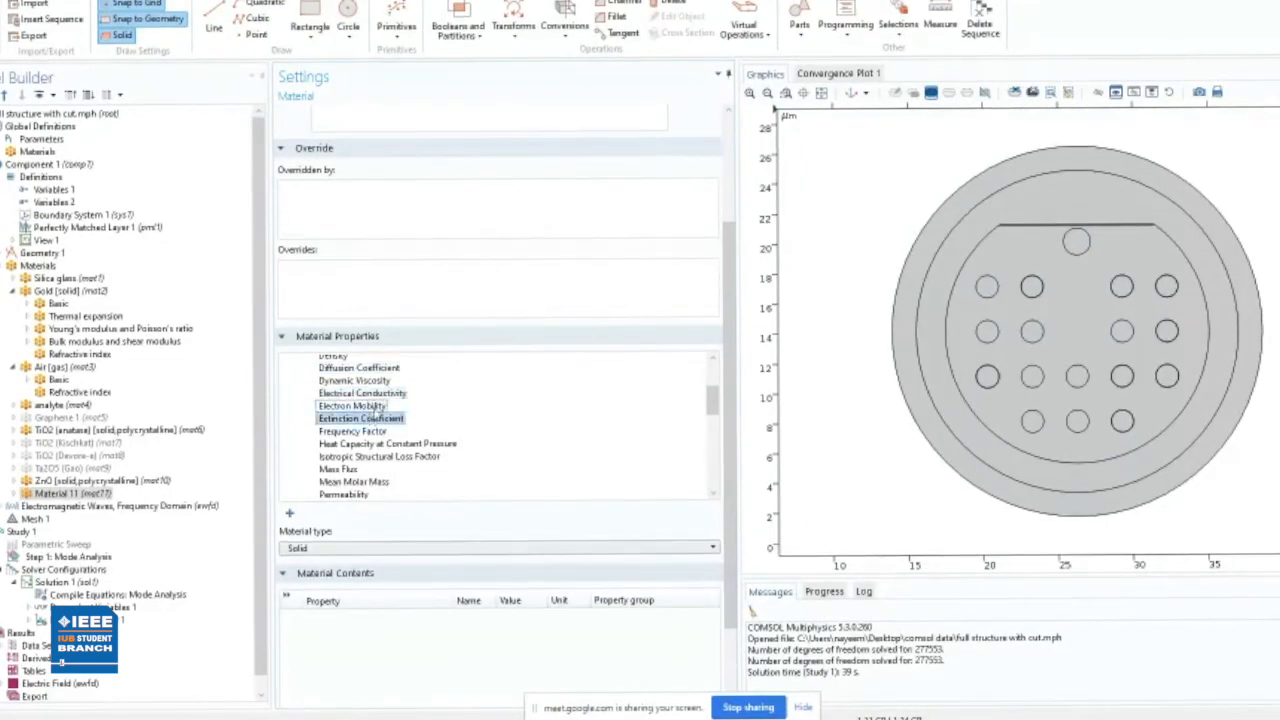
scroll(380, 414, "down", 7)
scroll(378, 406, "up", 2)
scroll(370, 405, "down", 2)
scroll(368, 440, "down", 2)
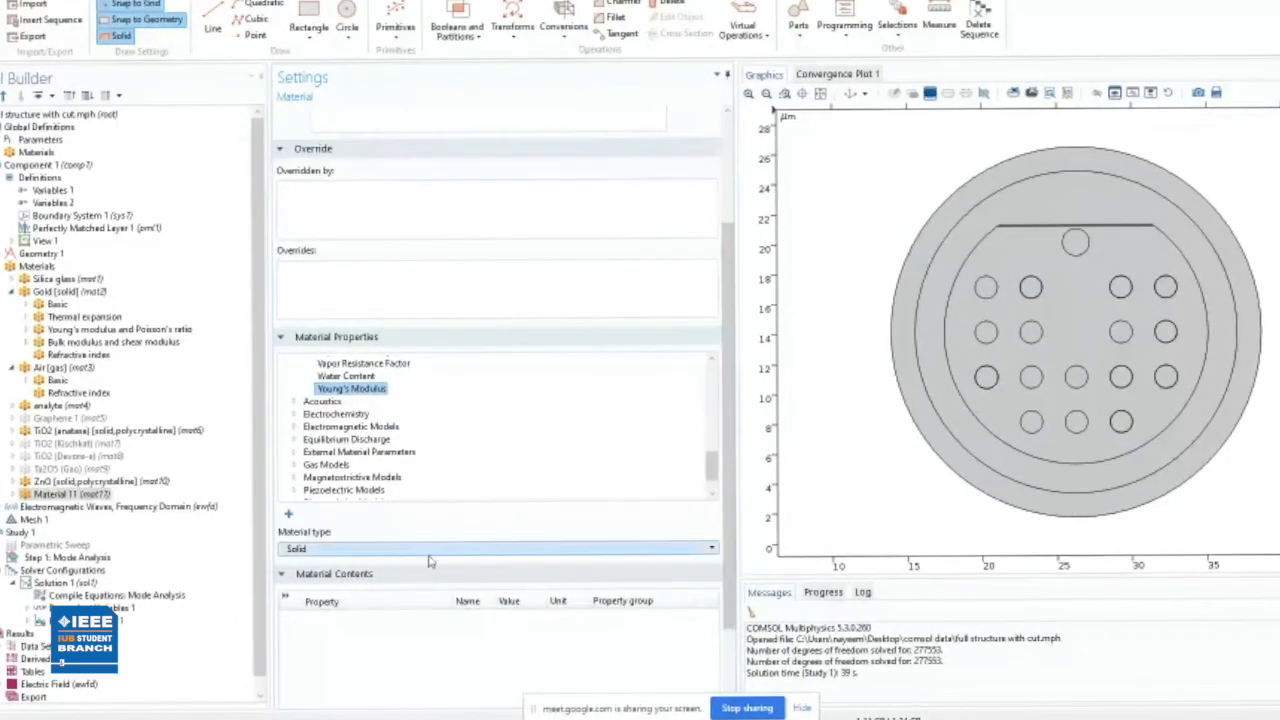
scroll(432, 560, "down", 2)
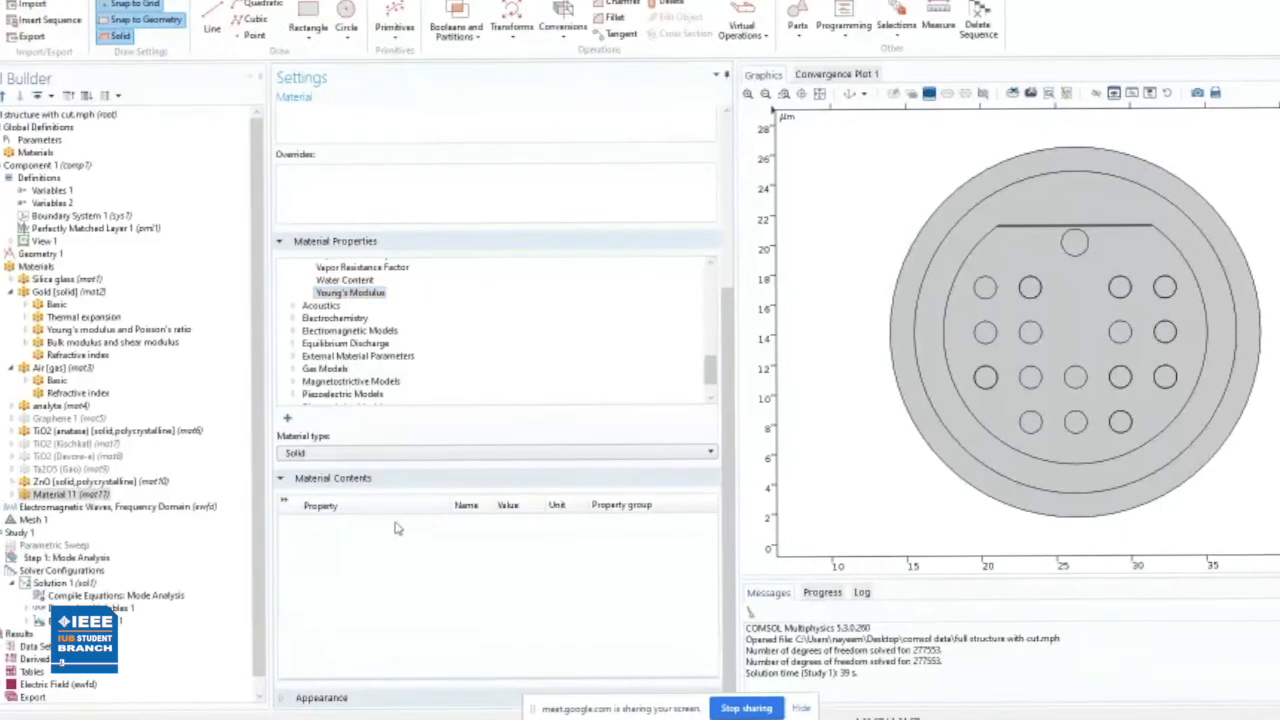
- Examine the Ideal Gas properties under Gas Models and return to the basic properties of the blank material
double_click(324, 369)
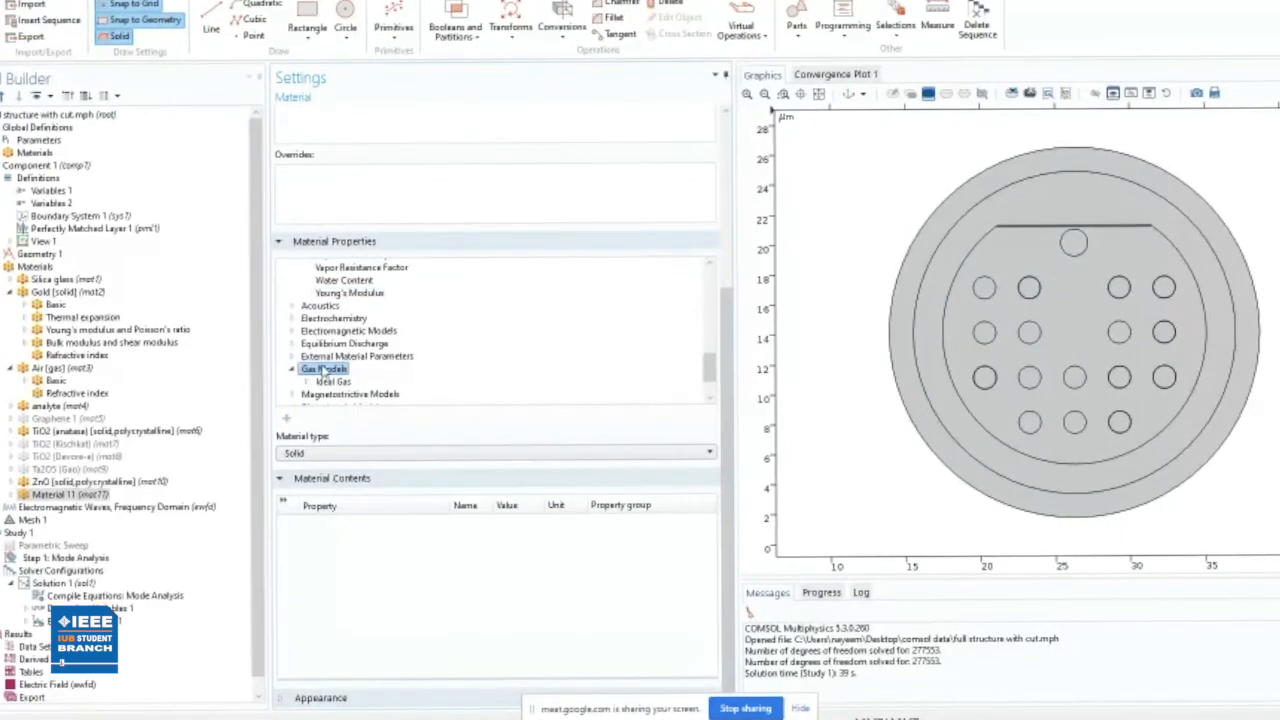
double_click(330, 384)
left_click(351, 394)
scroll(362, 390, "down", 2)
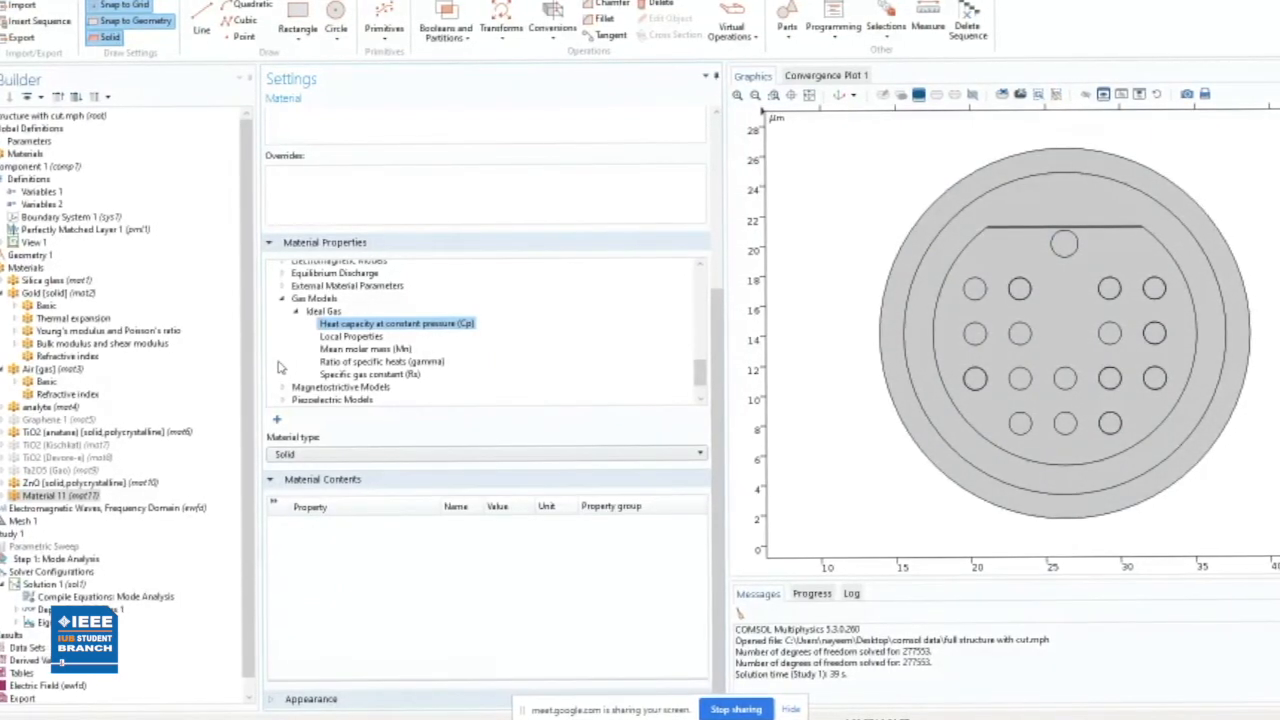
scroll(320, 338, "up", 4)
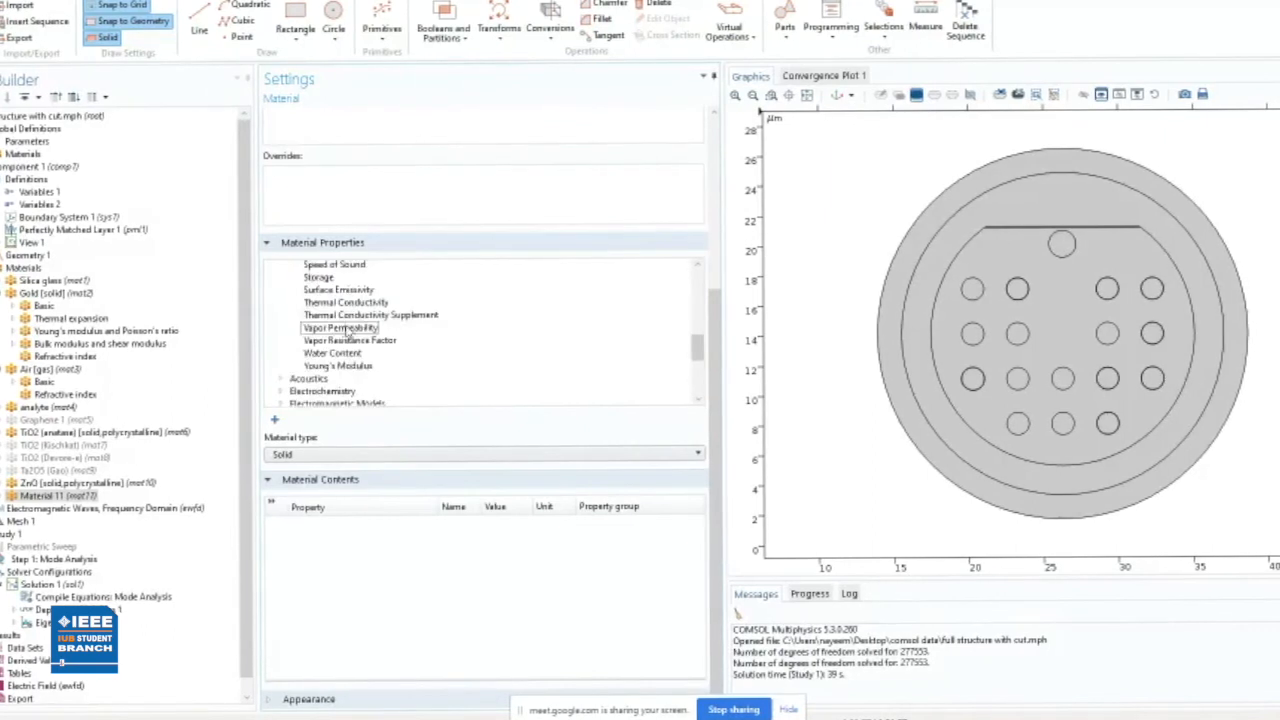
scroll(329, 338, "up", 8)
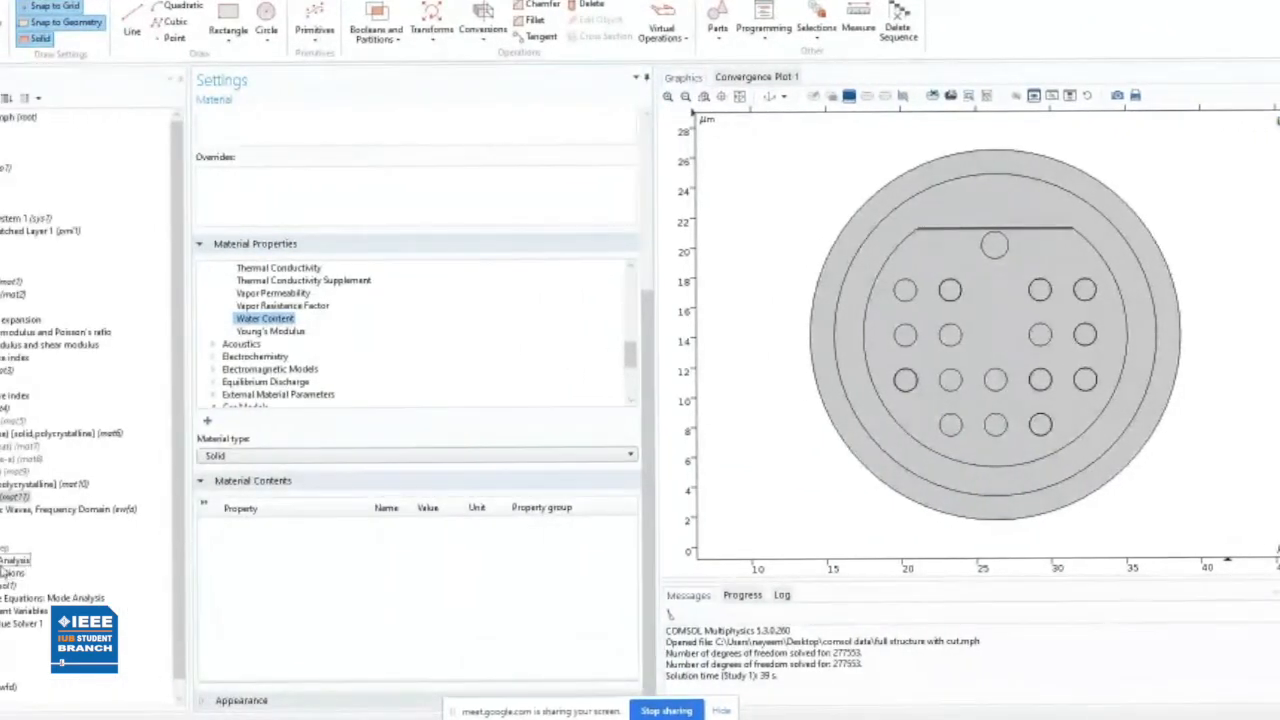
- Review the Mode Analysis study settings and the sequence type and element size settings of Mesh 1
left_click(4, 563)
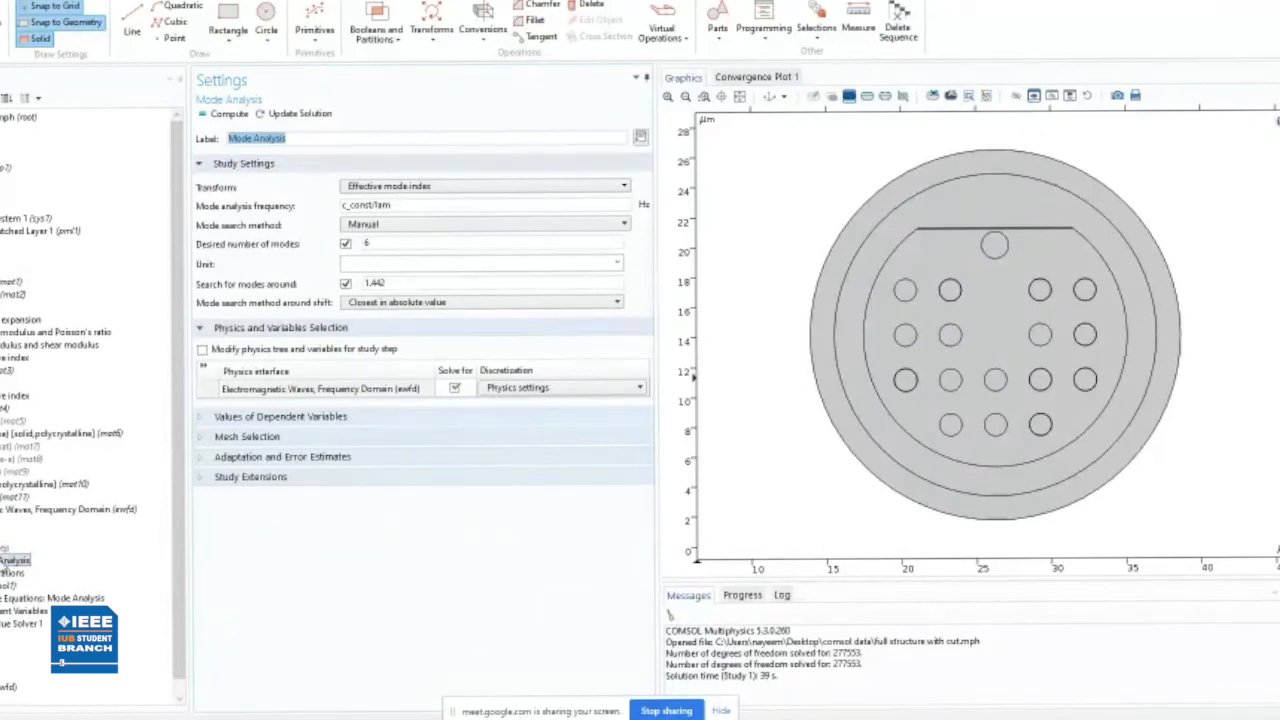
scroll(5, 566, "down", 1)
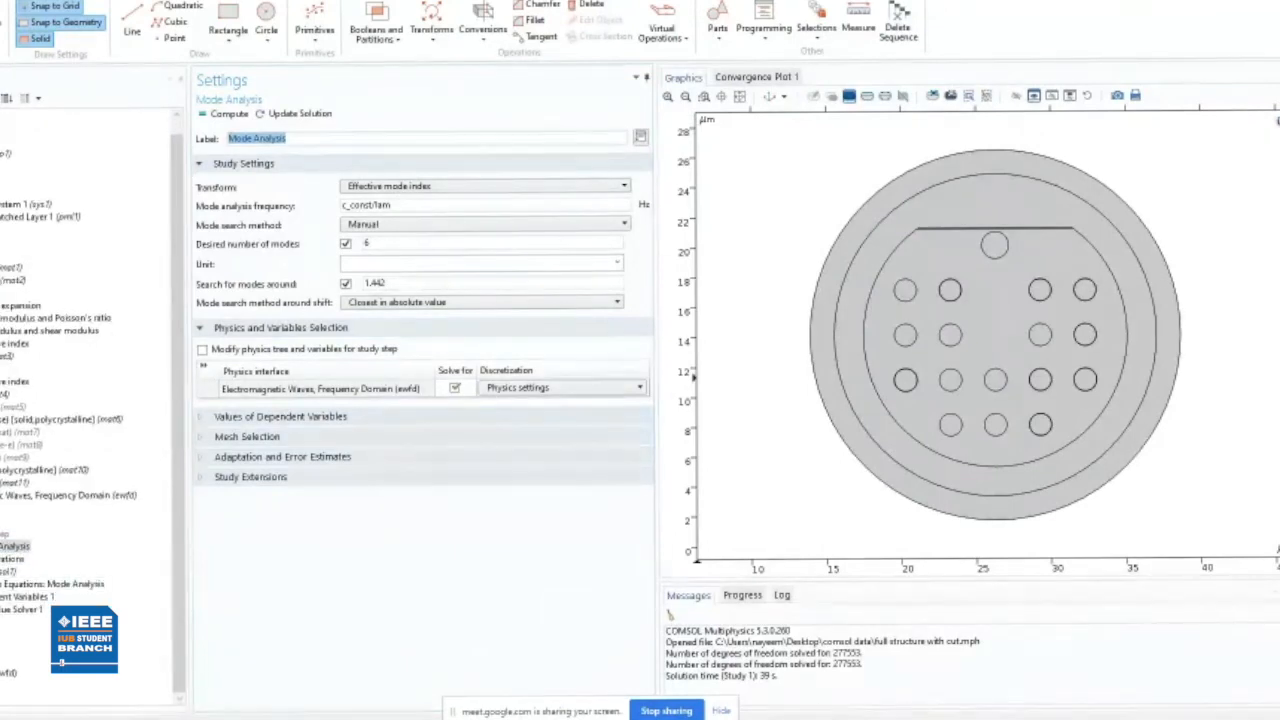
left_click(2, 508)
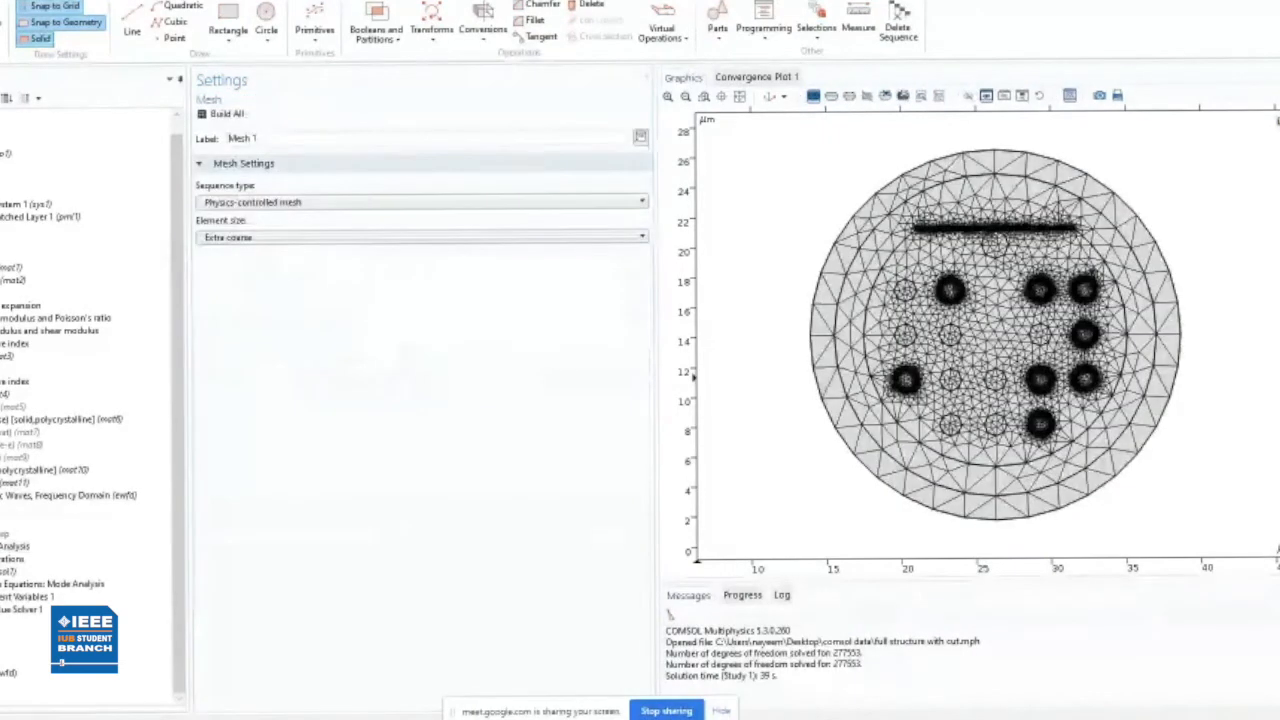
left_click(378, 202)
left_click(375, 203)
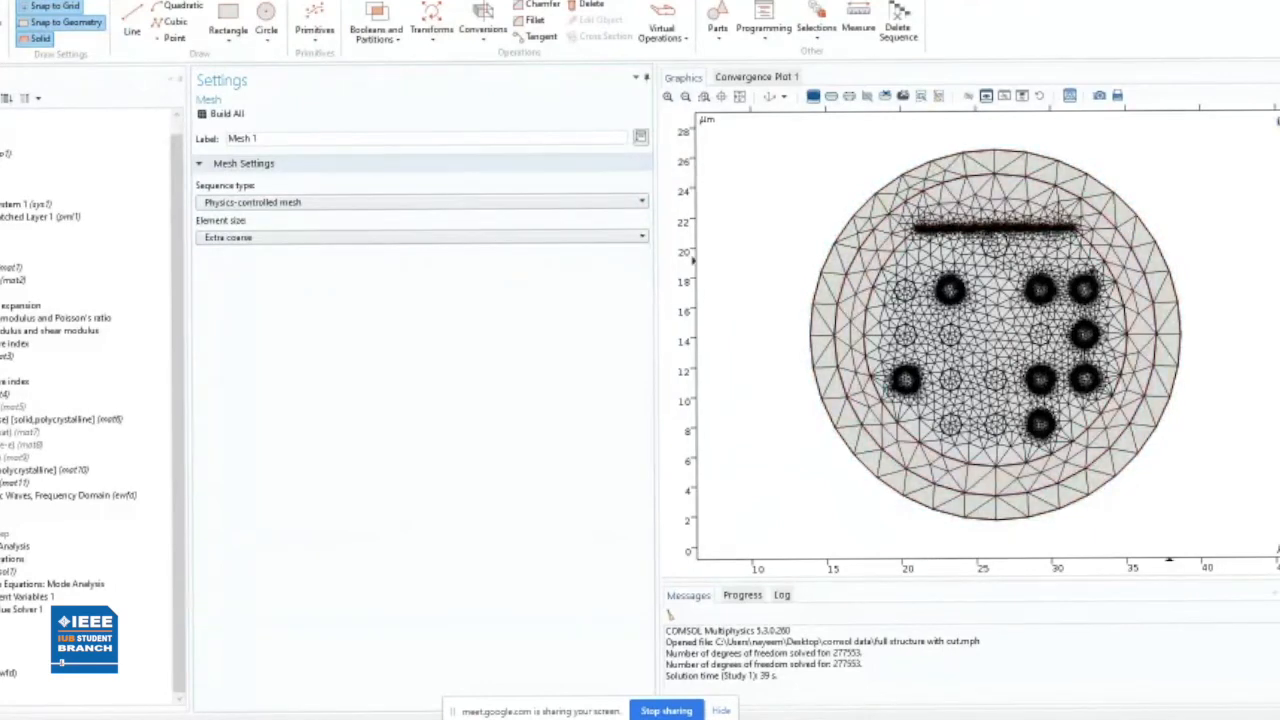
- Inspect the mesh elements near the fiber's upper-left edge and check the available mesh sequence types
left_click(740, 96)
left_click(686, 96)
left_click_drag(750, 155, 958, 315)
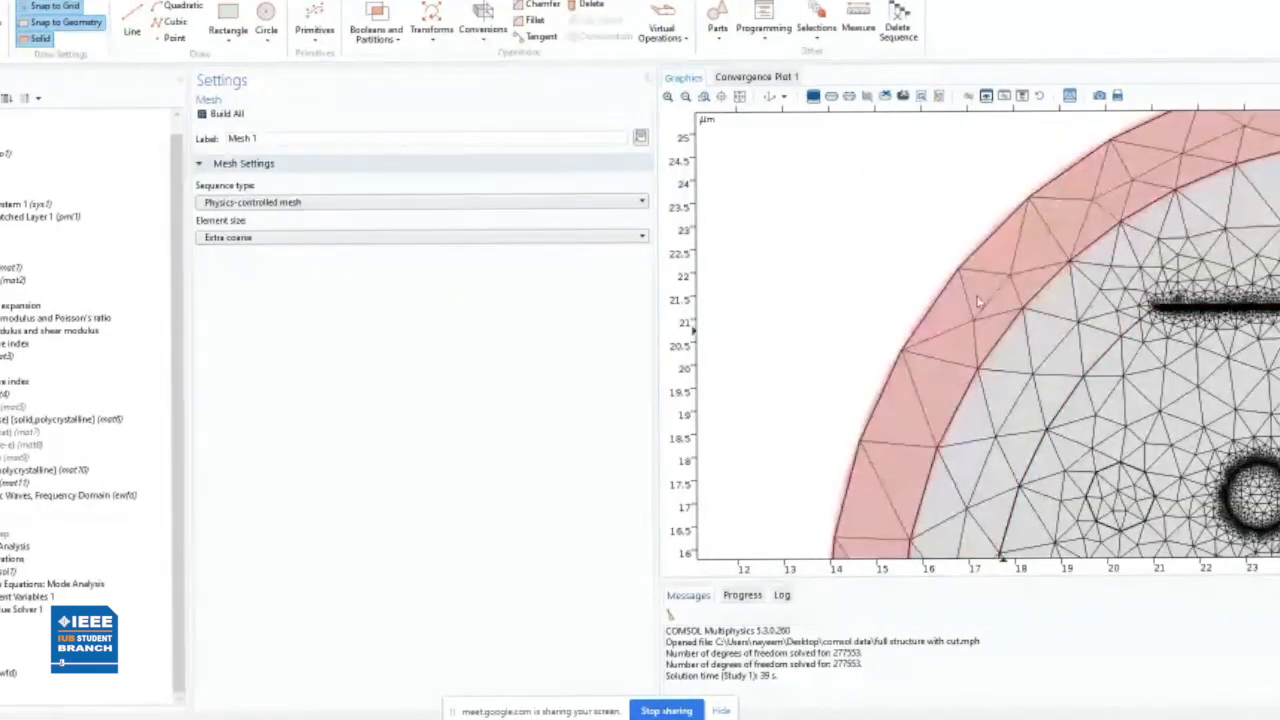
left_click(740, 96)
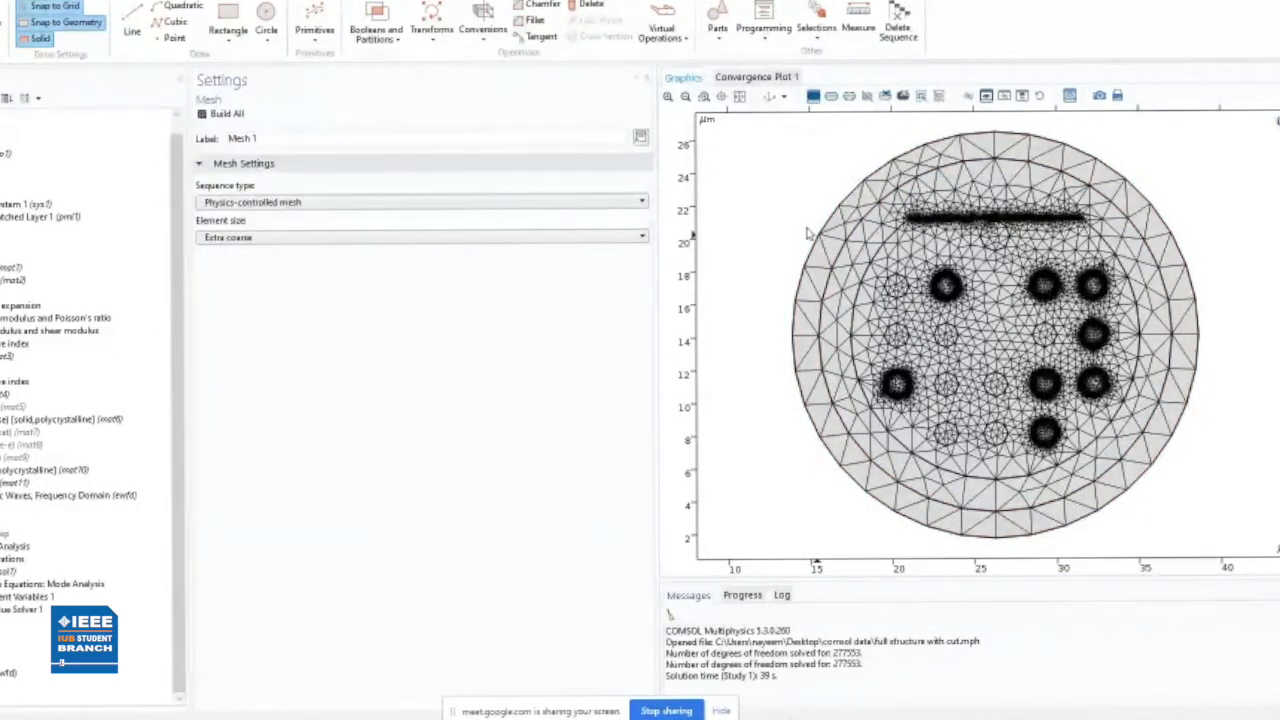
left_click(303, 203)
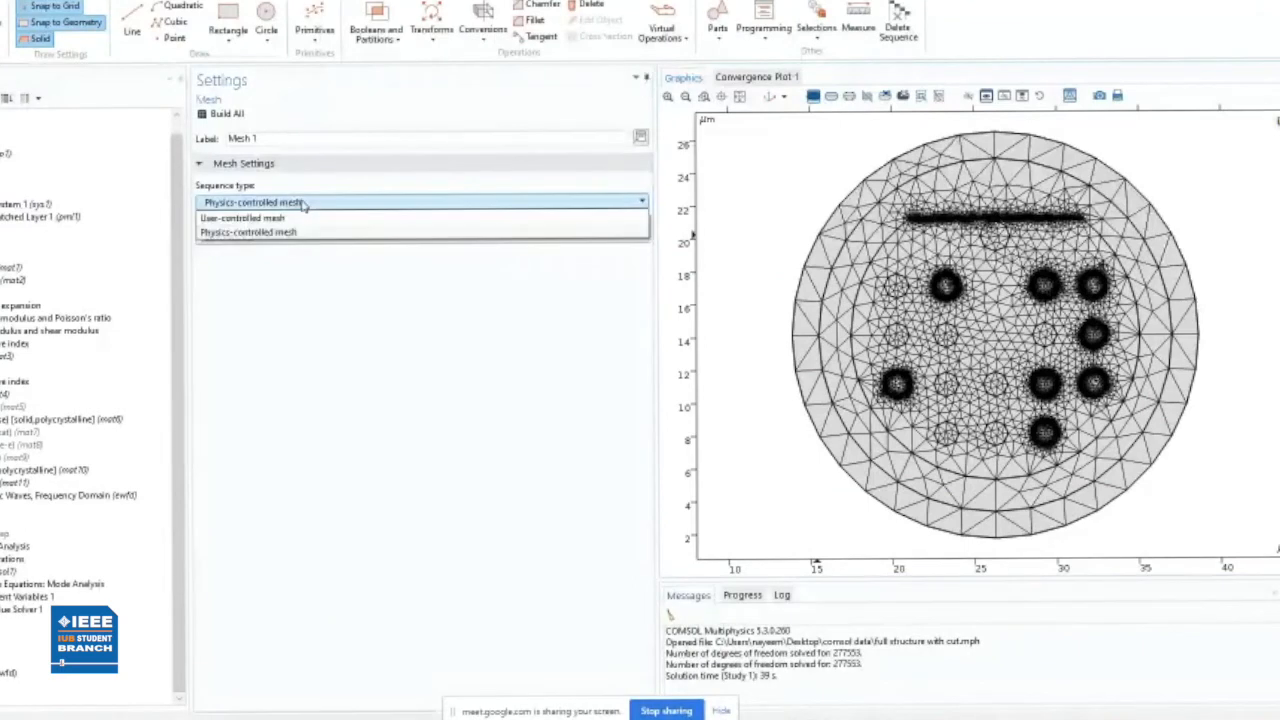
left_click(303, 203)
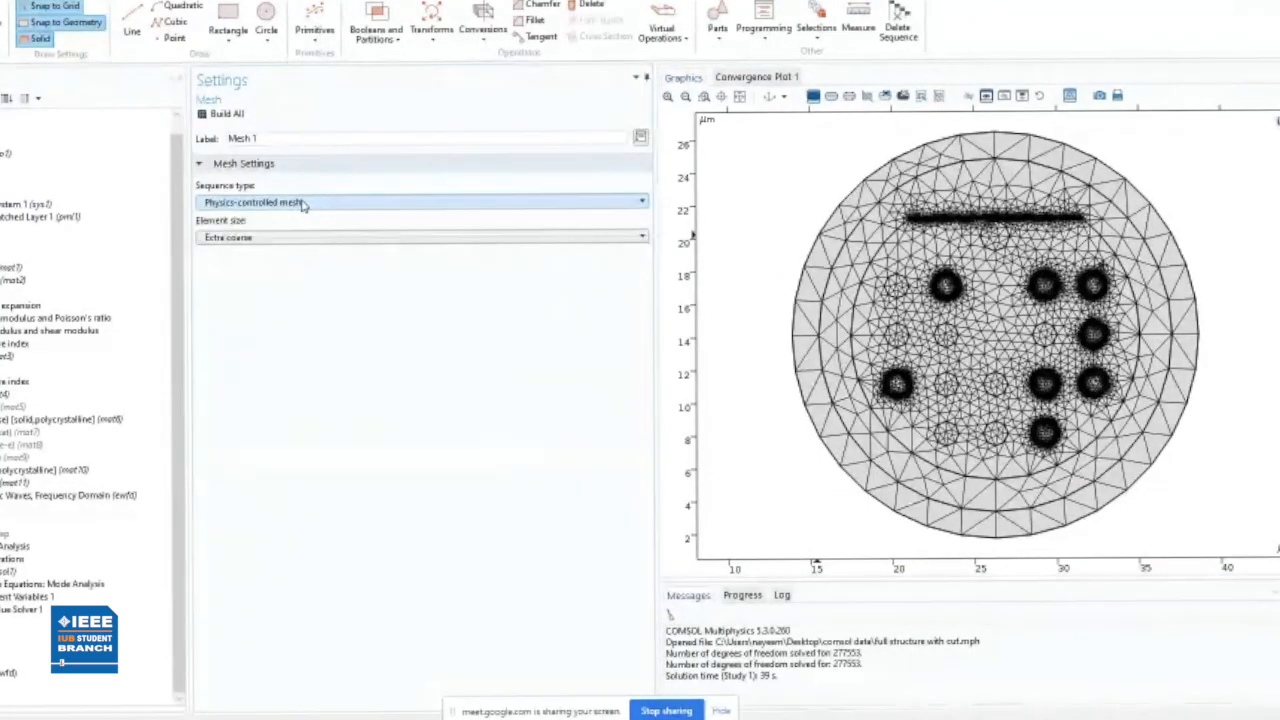